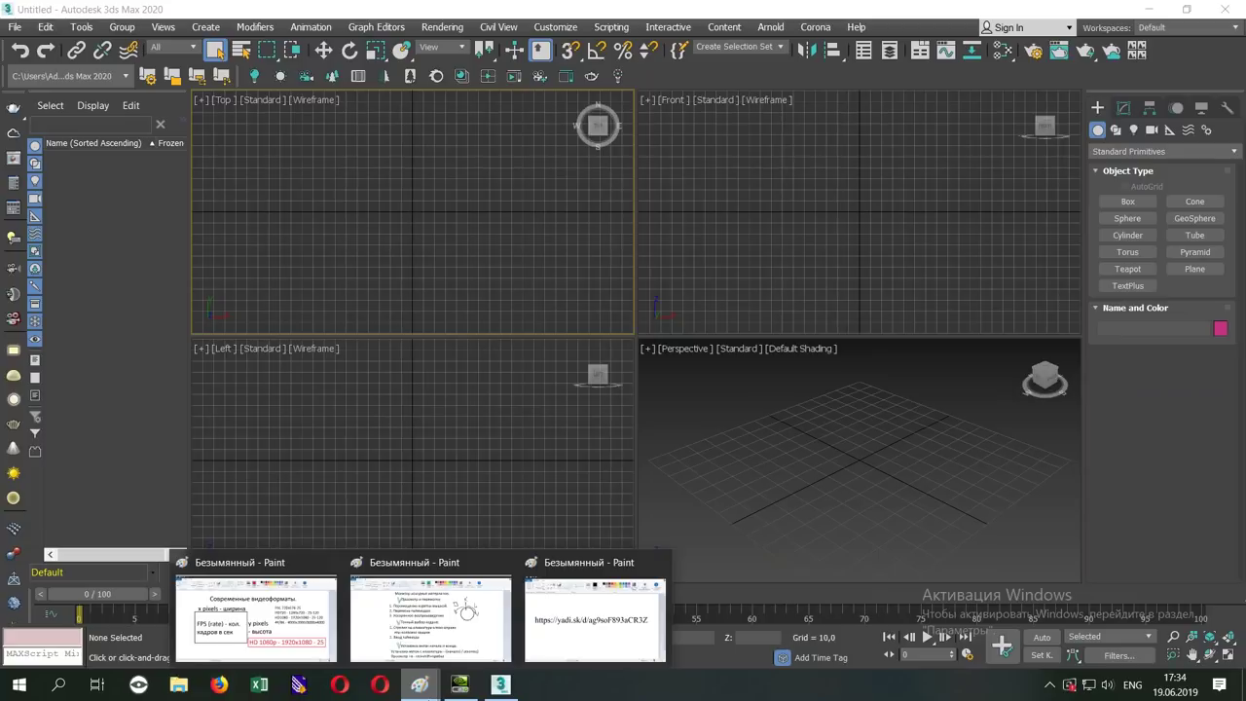
- Close the two old Paint drawings without saving their changes
left_click(327, 563)
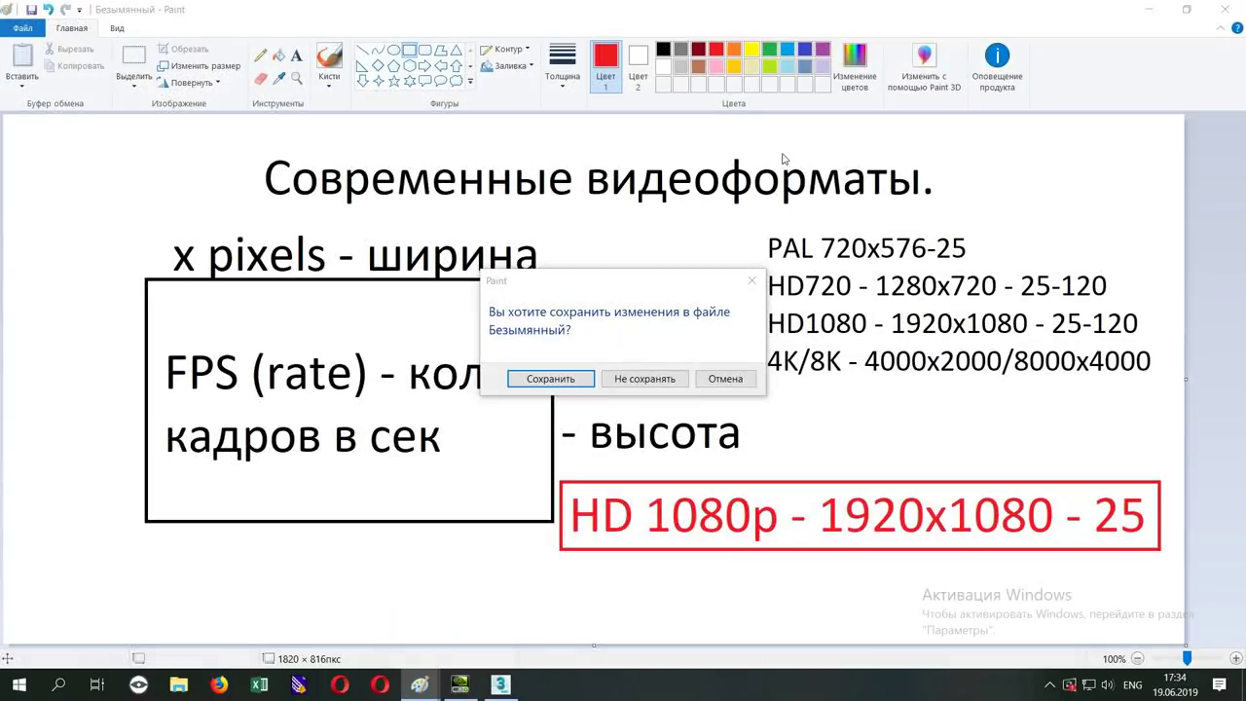
left_click(645, 379)
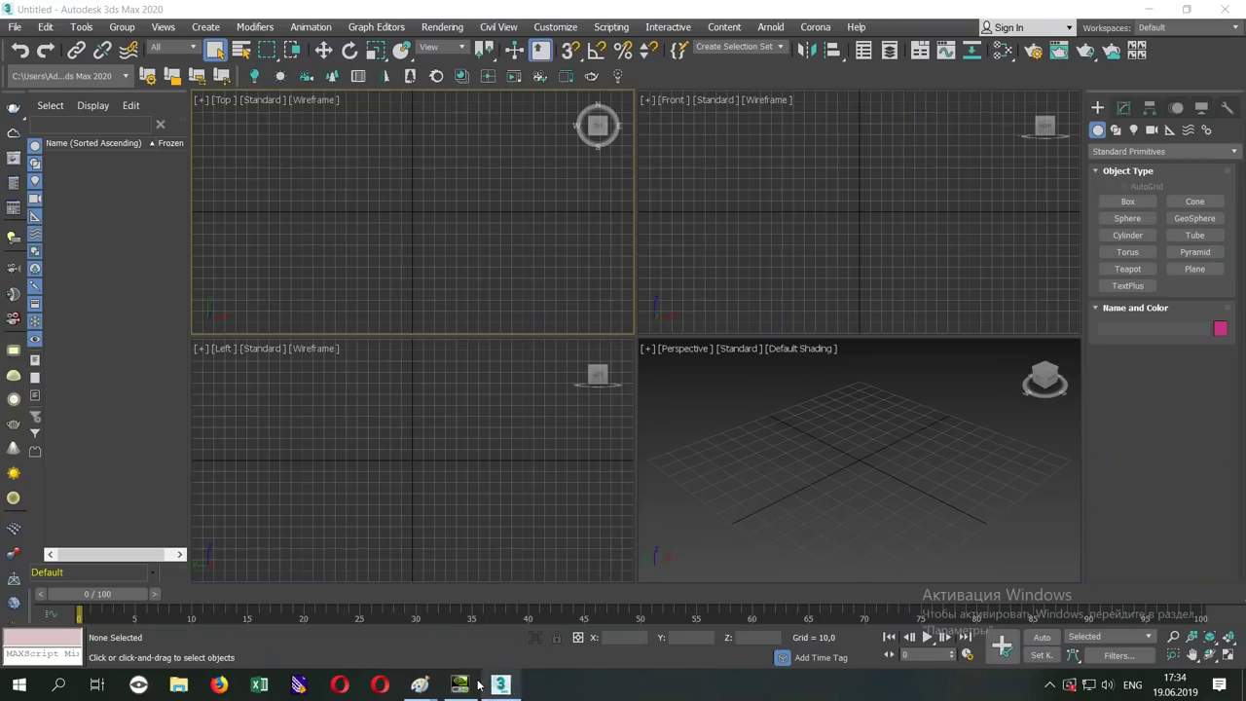
mouse_move(420, 684)
left_click(417, 563)
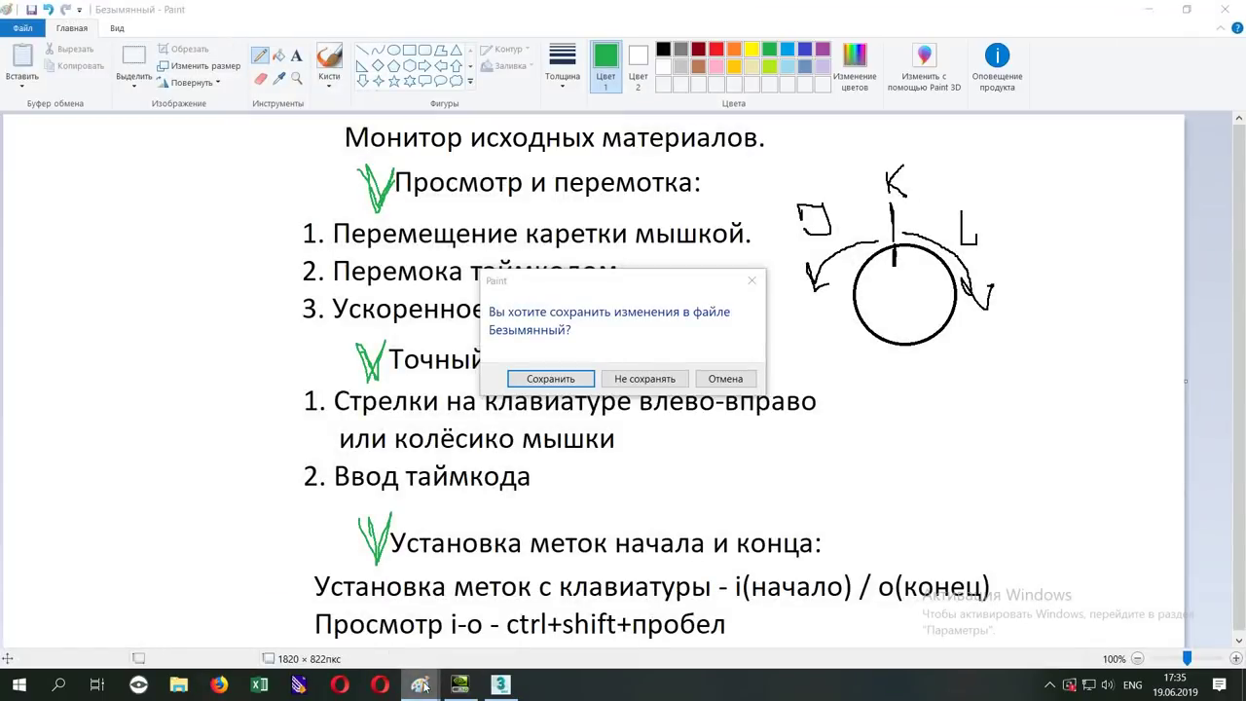
left_click(644, 382)
- Start a new blank picture in the remaining Paint window, discarding its unsaved changes
left_click(419, 684)
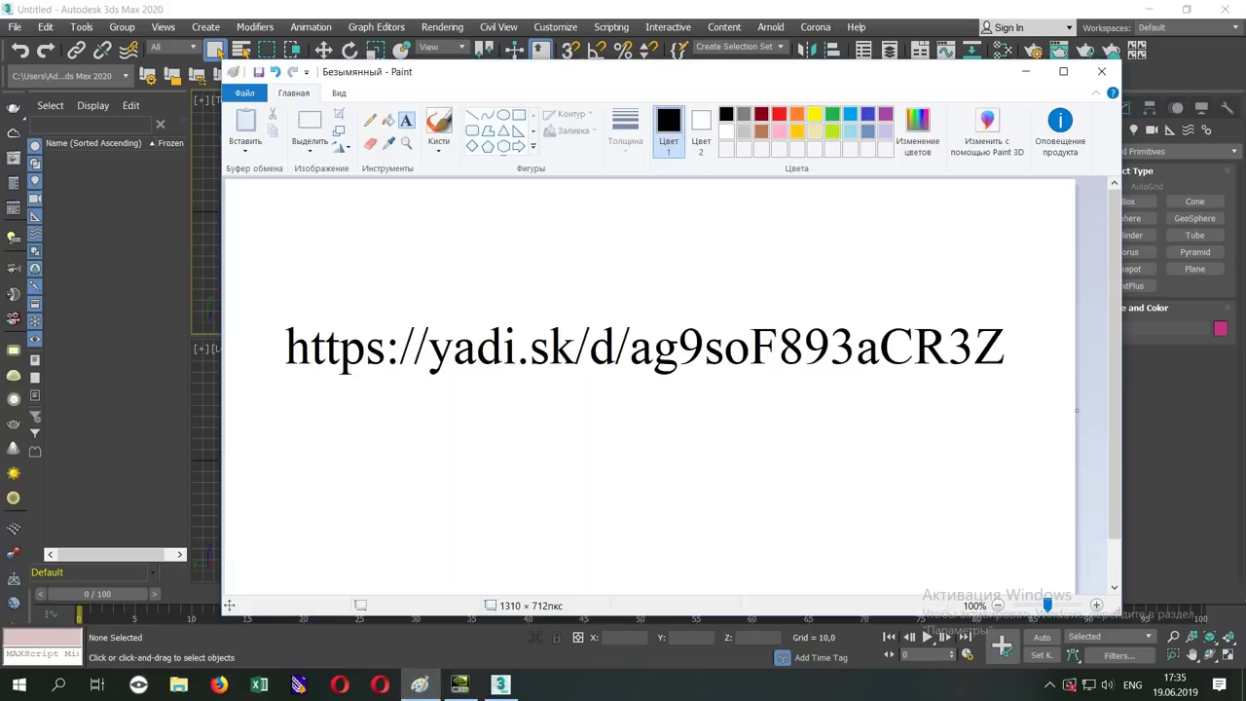
left_click(244, 93)
left_click(288, 122)
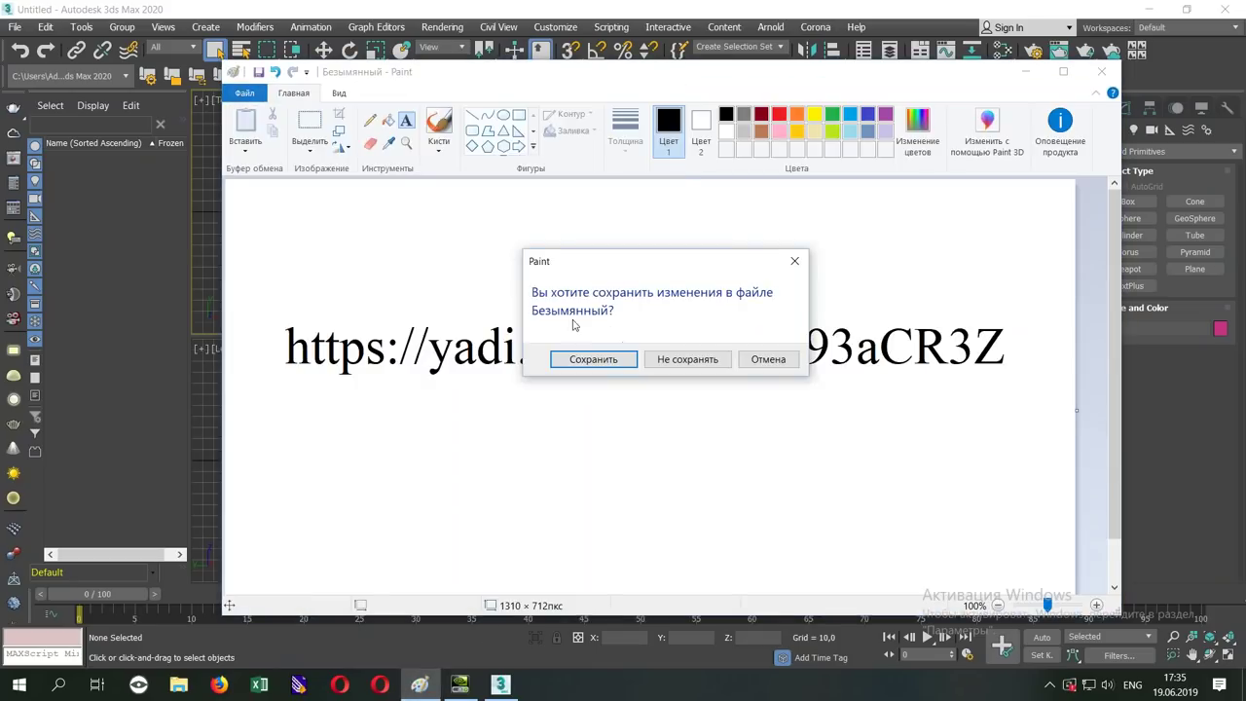
left_click(662, 362)
- Type 'autodesk 2020 + update 1' in a top text box, widened to fit one line
left_click(324, 211)
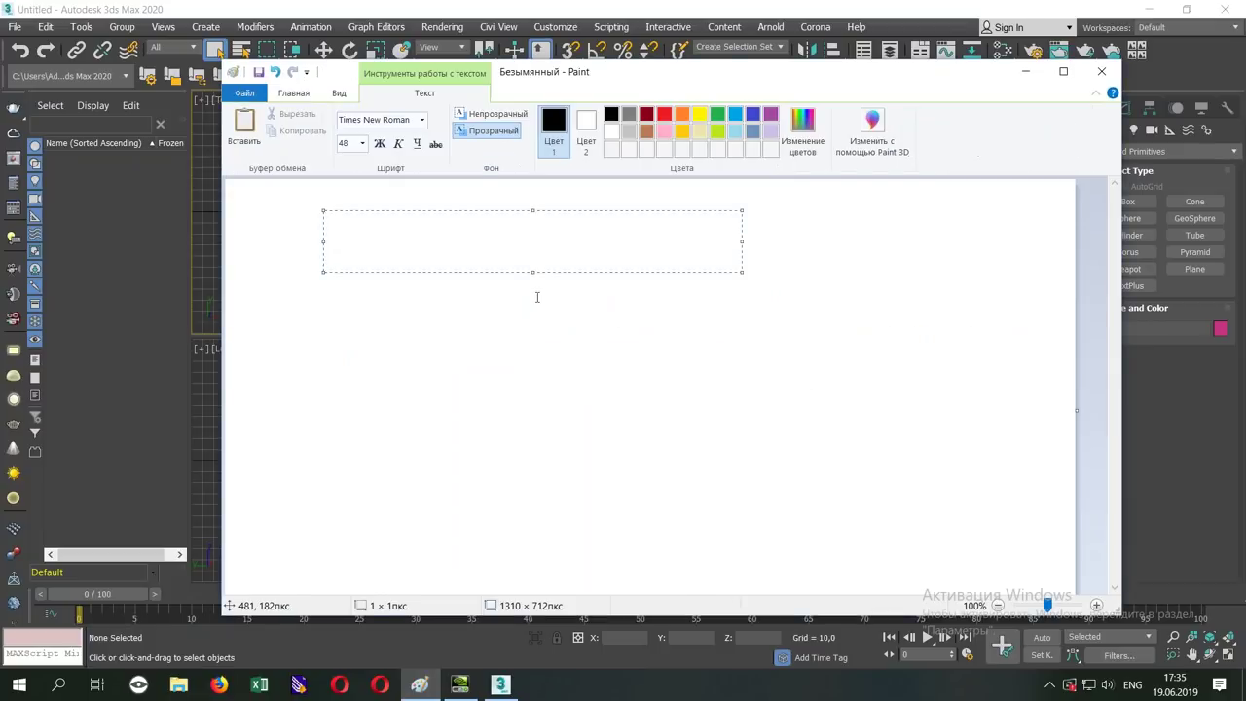
type("autodesk 2020")
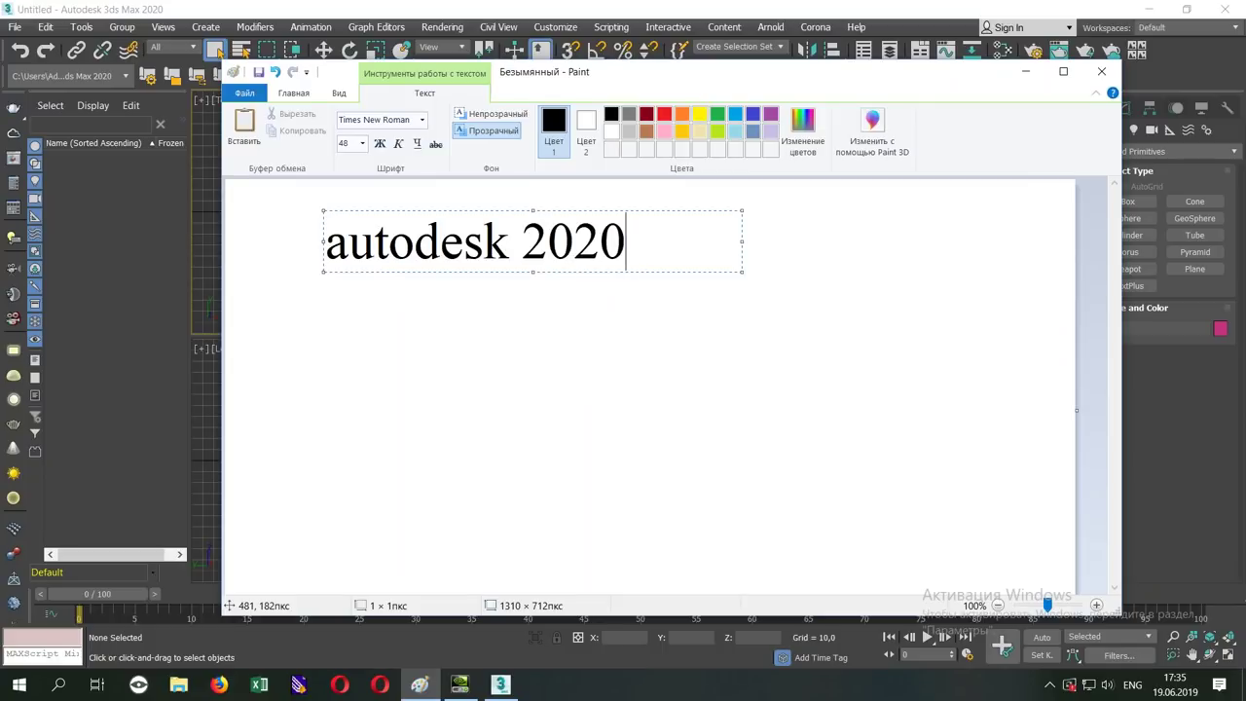
type(" + update 1")
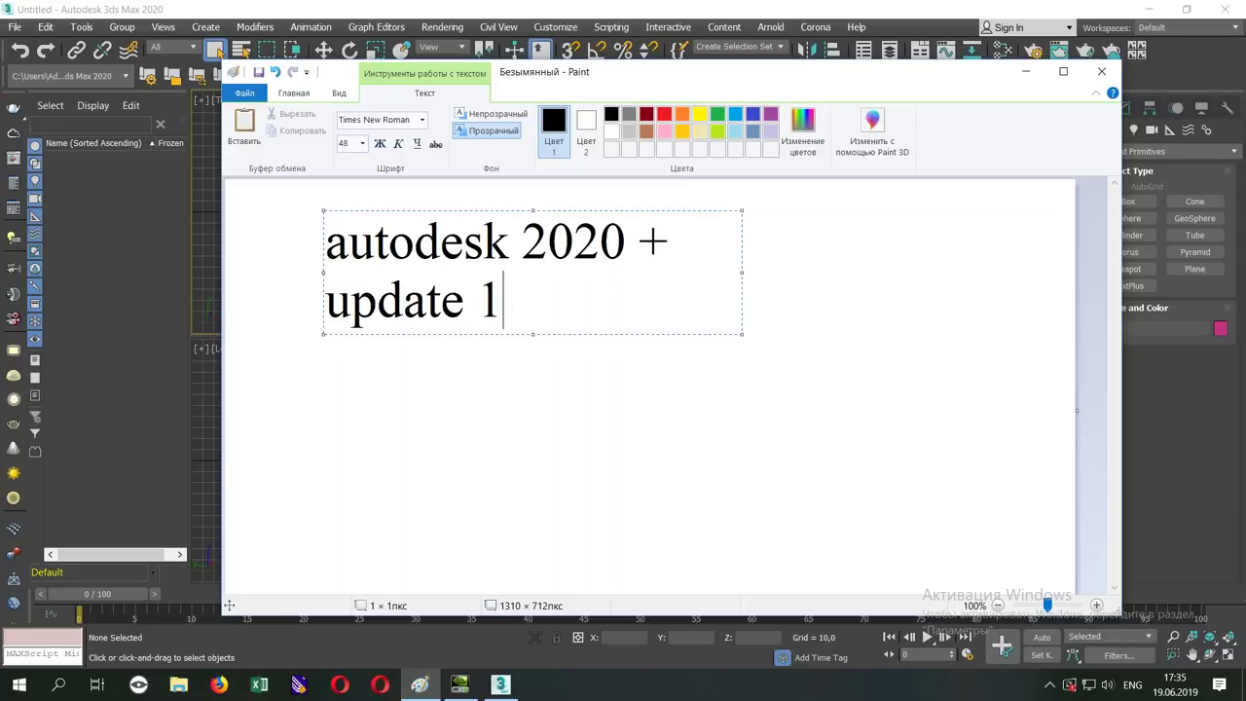
left_click_drag(742, 272, 928, 279)
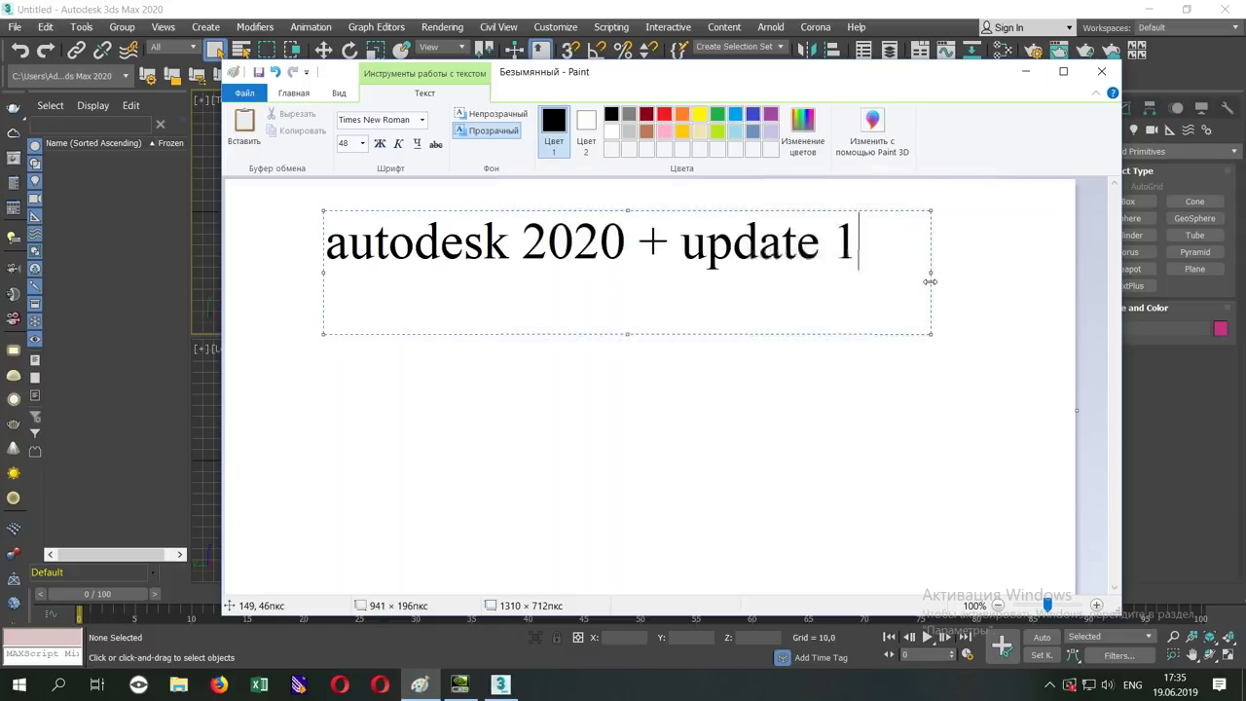
left_click_drag(816, 210, 870, 205)
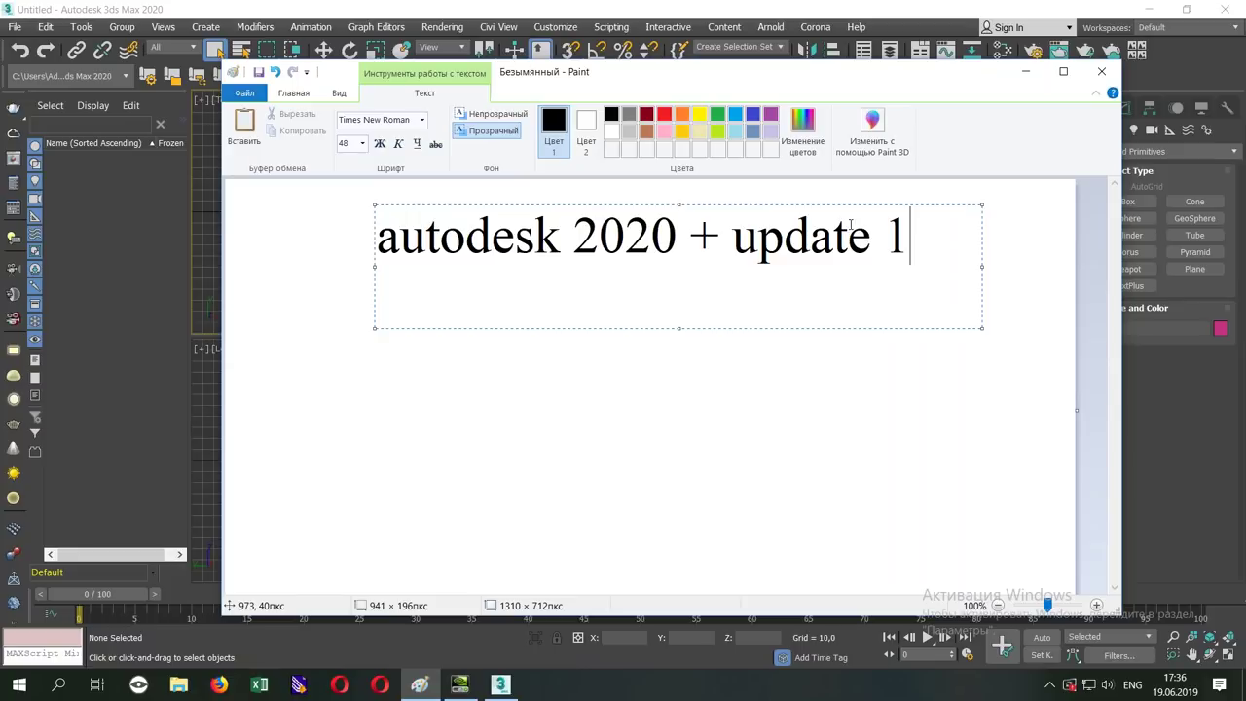
- Add lines 'corona render 3' and 'vray next sp2', commit the text, and minimize Paint
key("ctrl+a")
type("C")
key("BackSpace")
type("corona r")
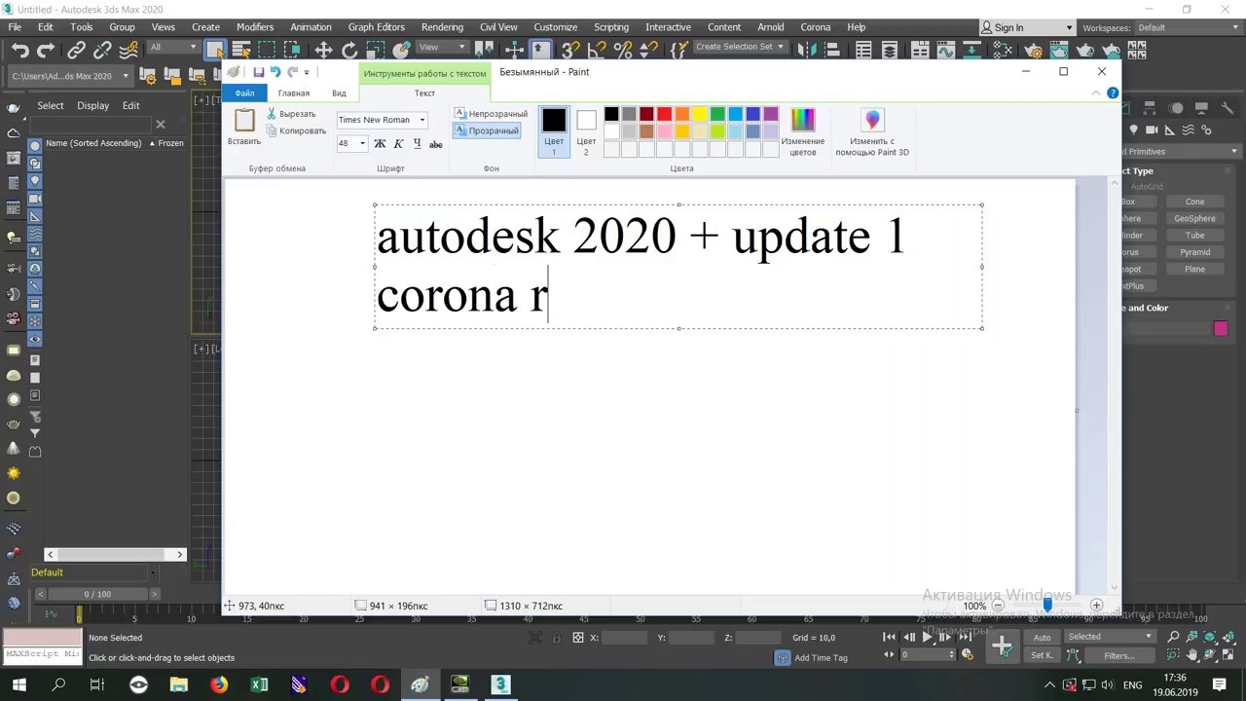
type("ender 3")
key("Return")
type("vray next ")
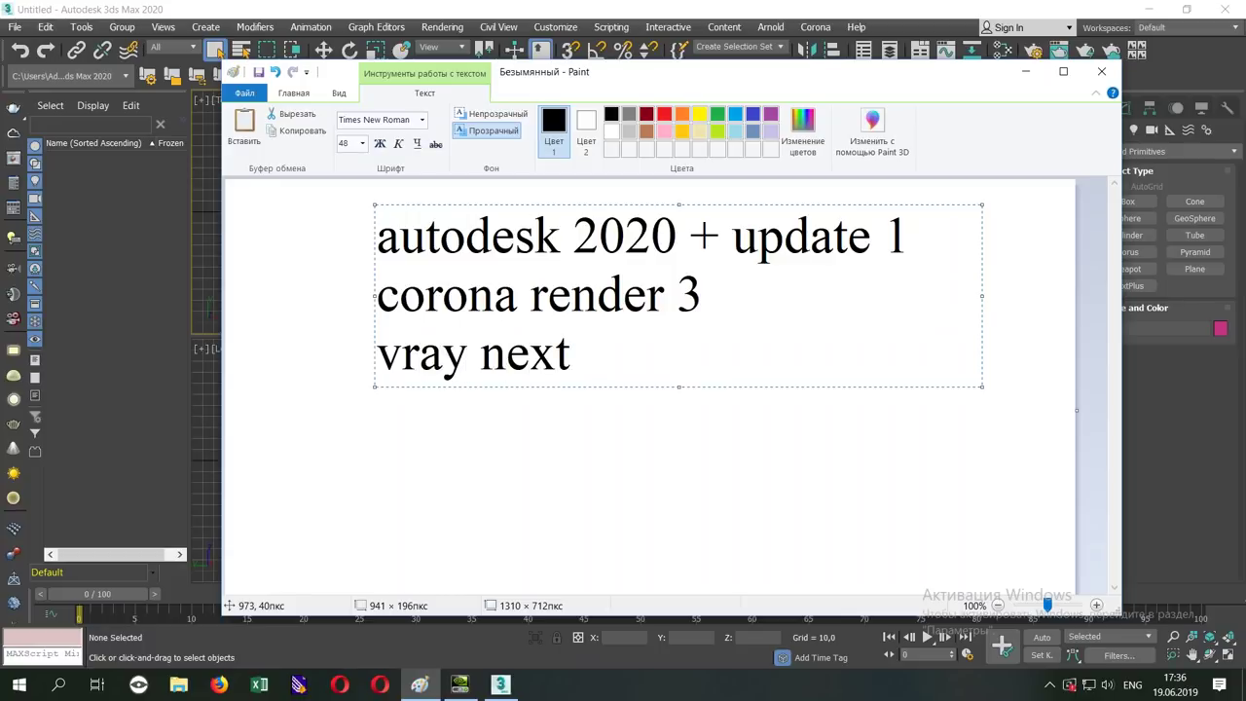
type("sp2")
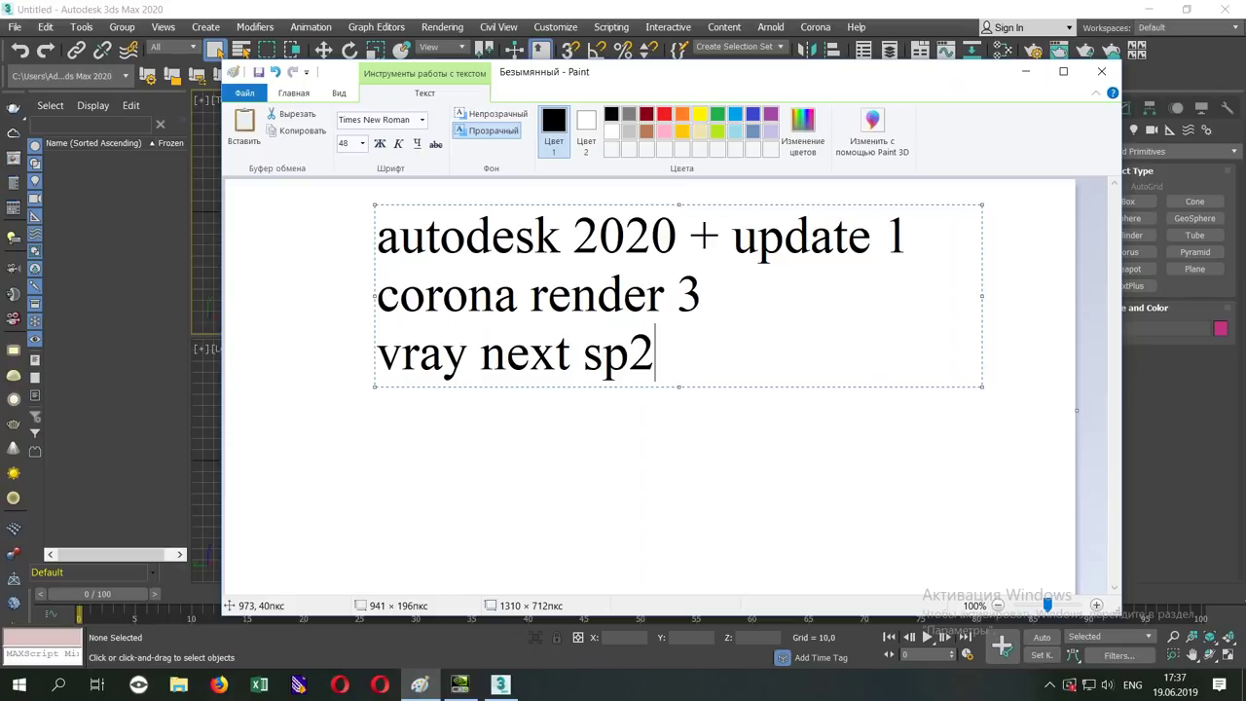
left_click(860, 444)
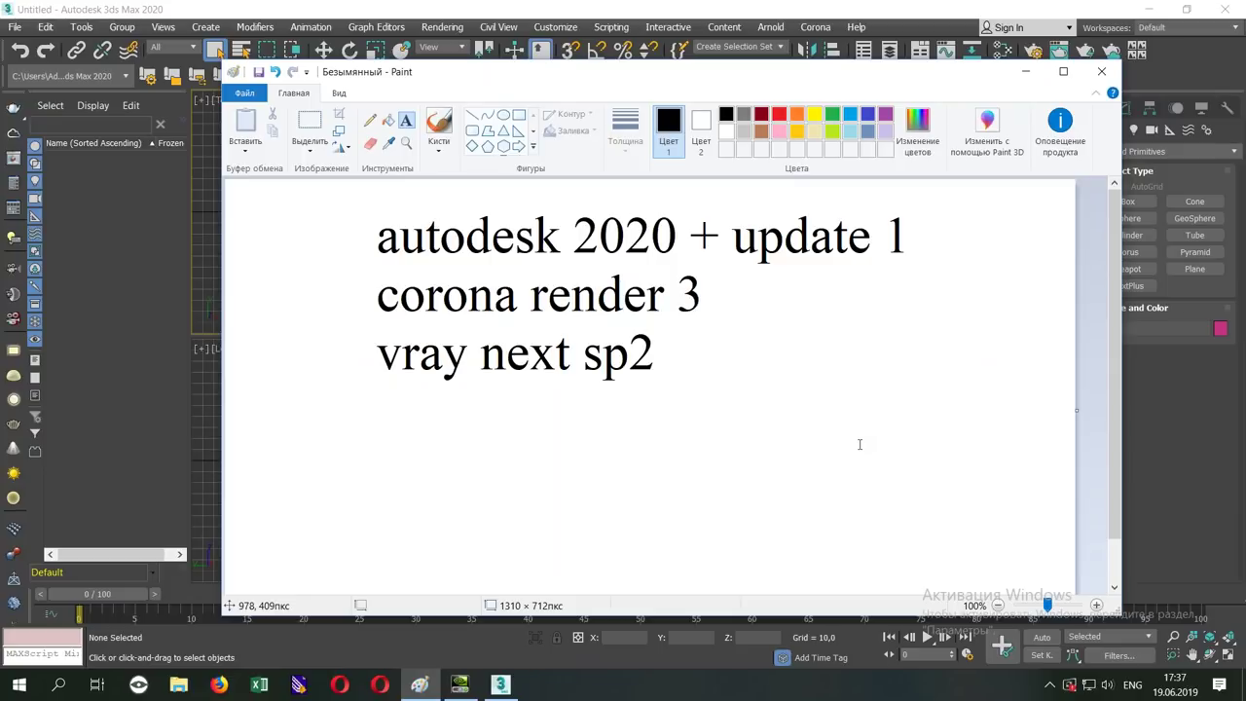
left_click(1025, 71)
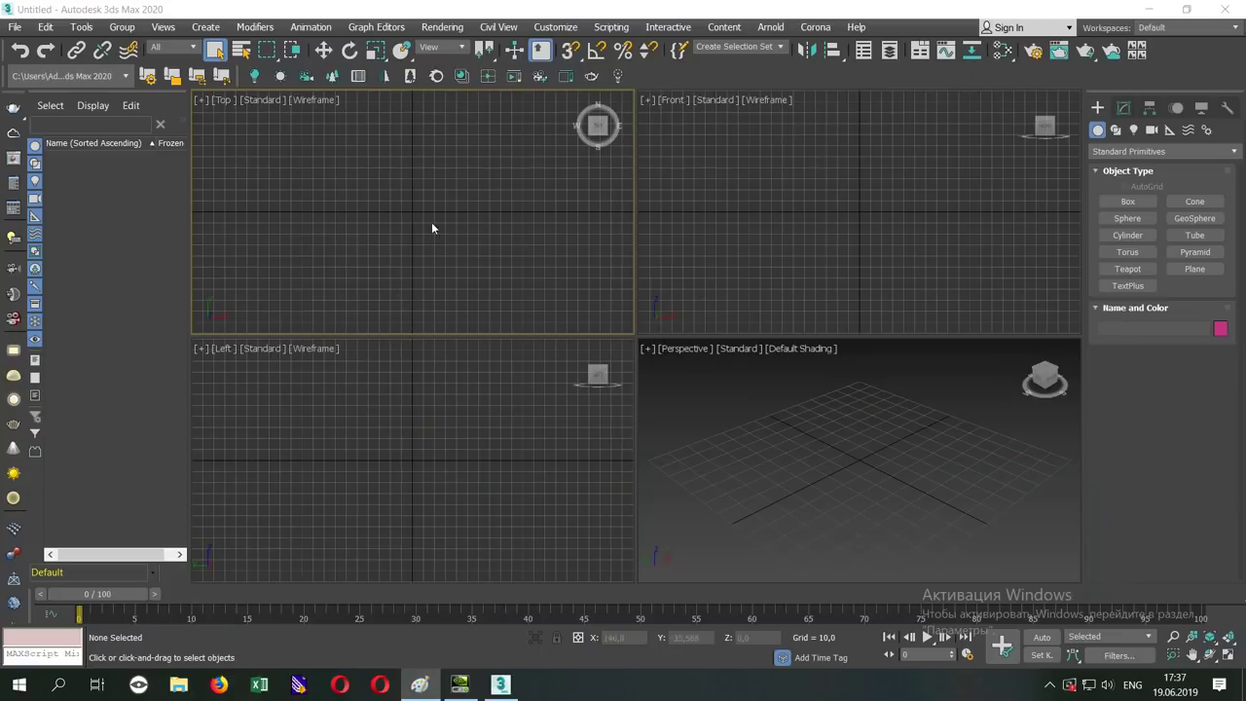
- Open example 1 vray.max from Storage (D:), adopting the file's unit scale
left_click(14, 26)
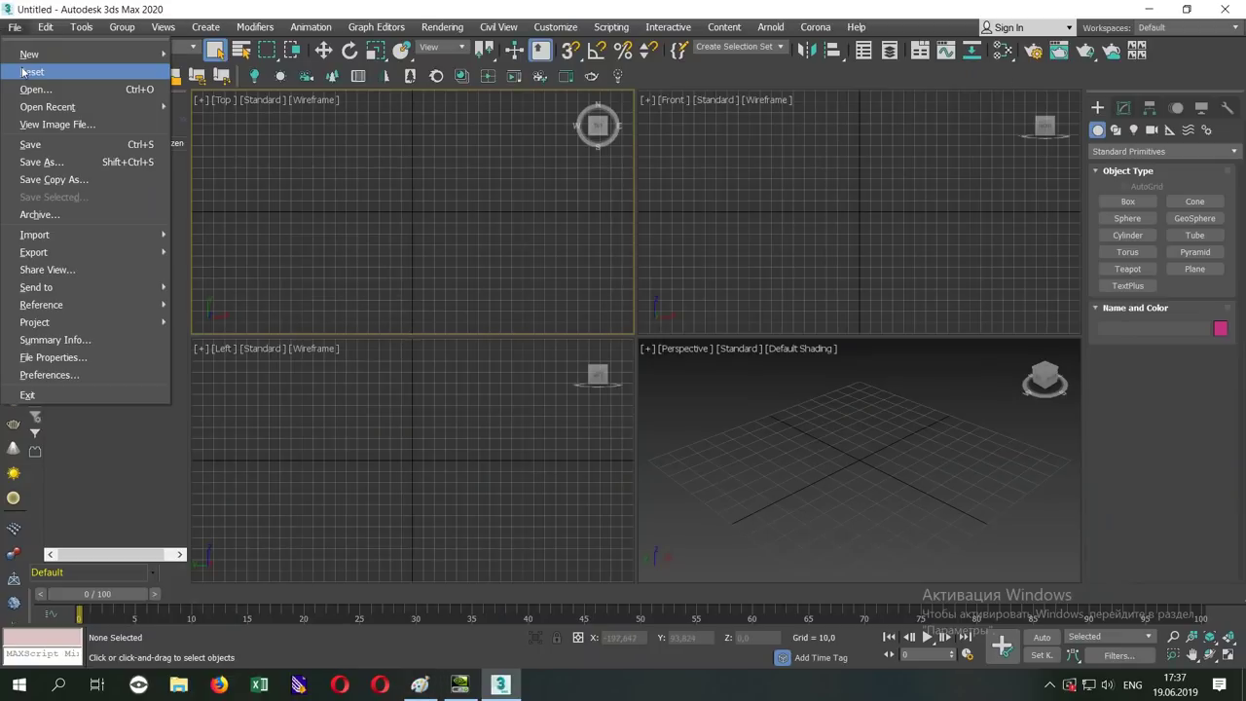
left_click(32, 89)
left_click(217, 66)
left_click(216, 65)
left_click(159, 64)
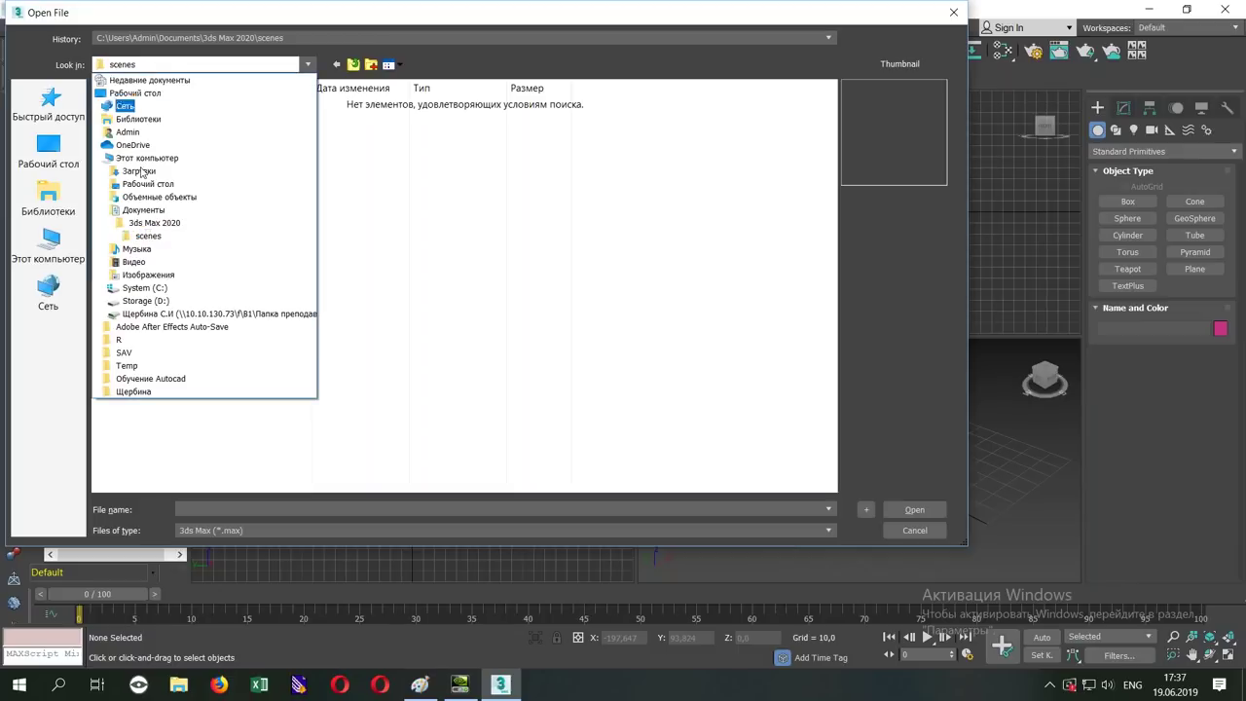
left_click(156, 301)
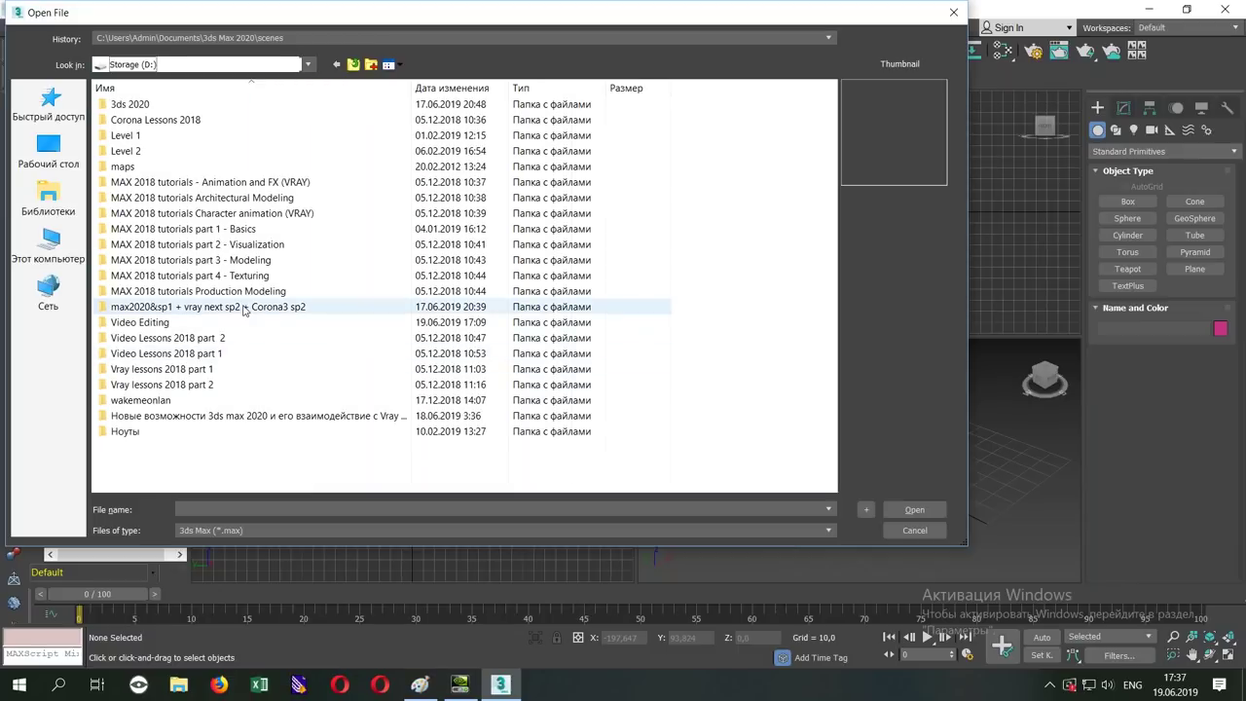
double_click(204, 416)
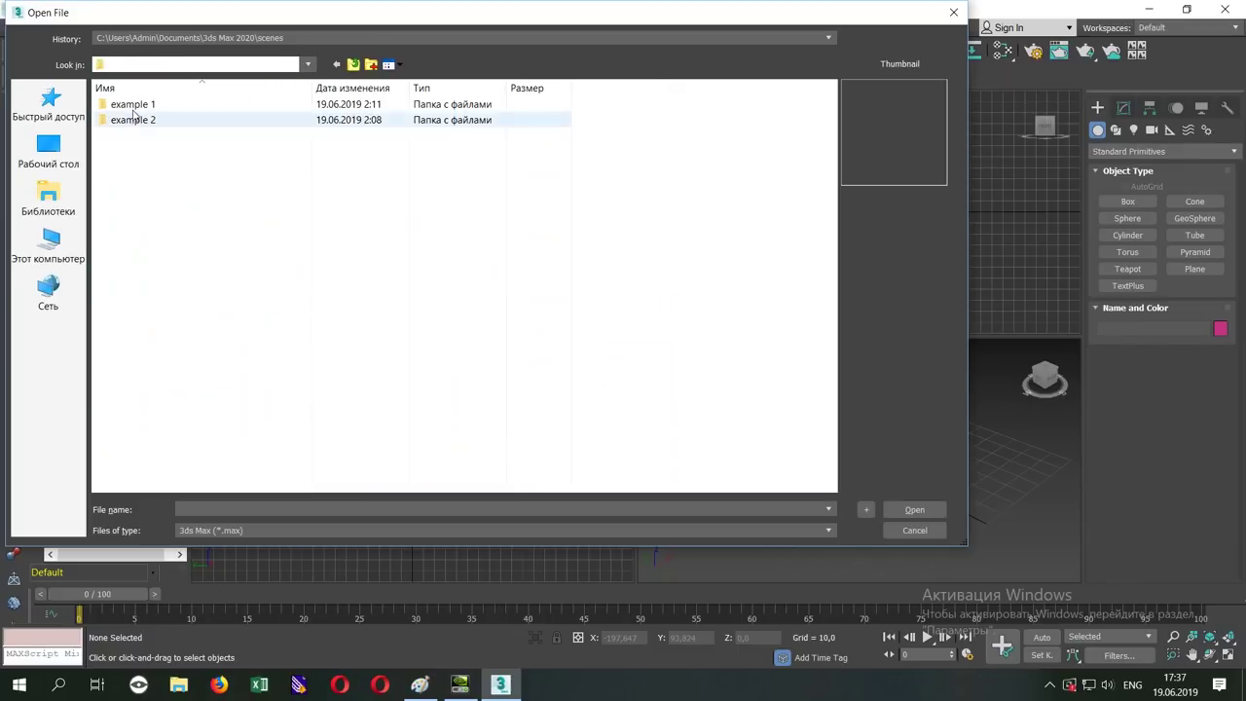
double_click(132, 104)
double_click(200, 104)
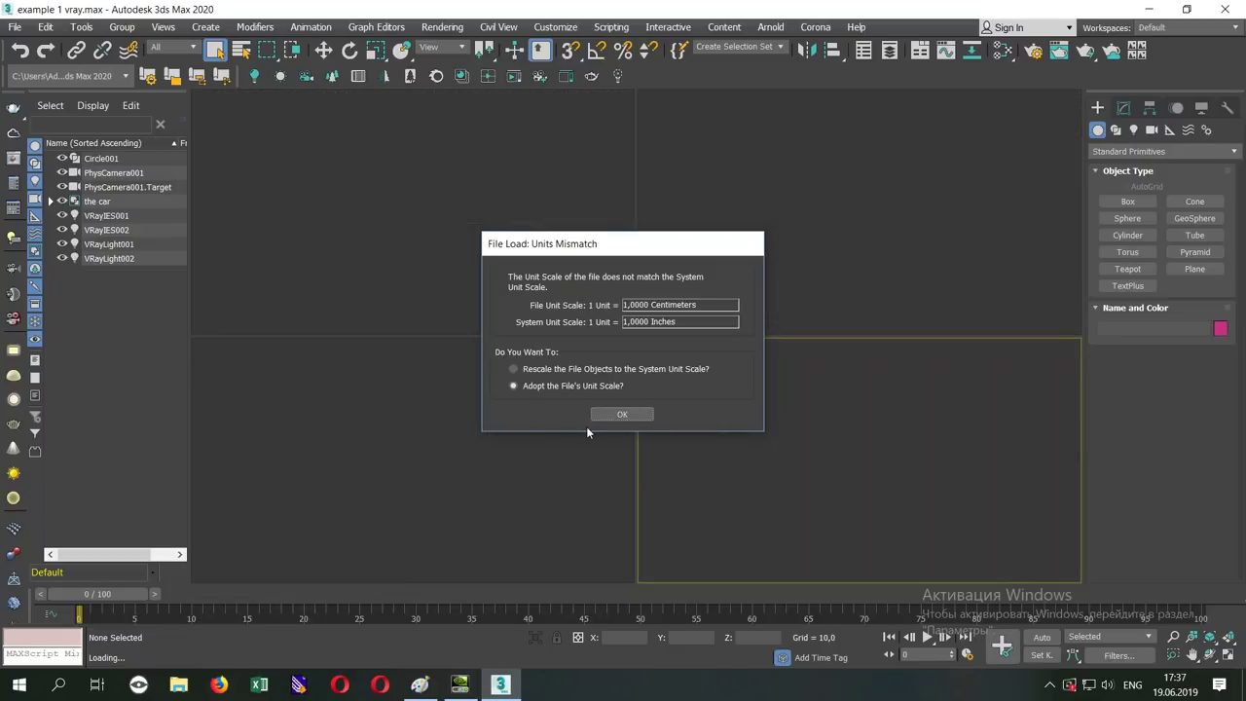
left_click(632, 415)
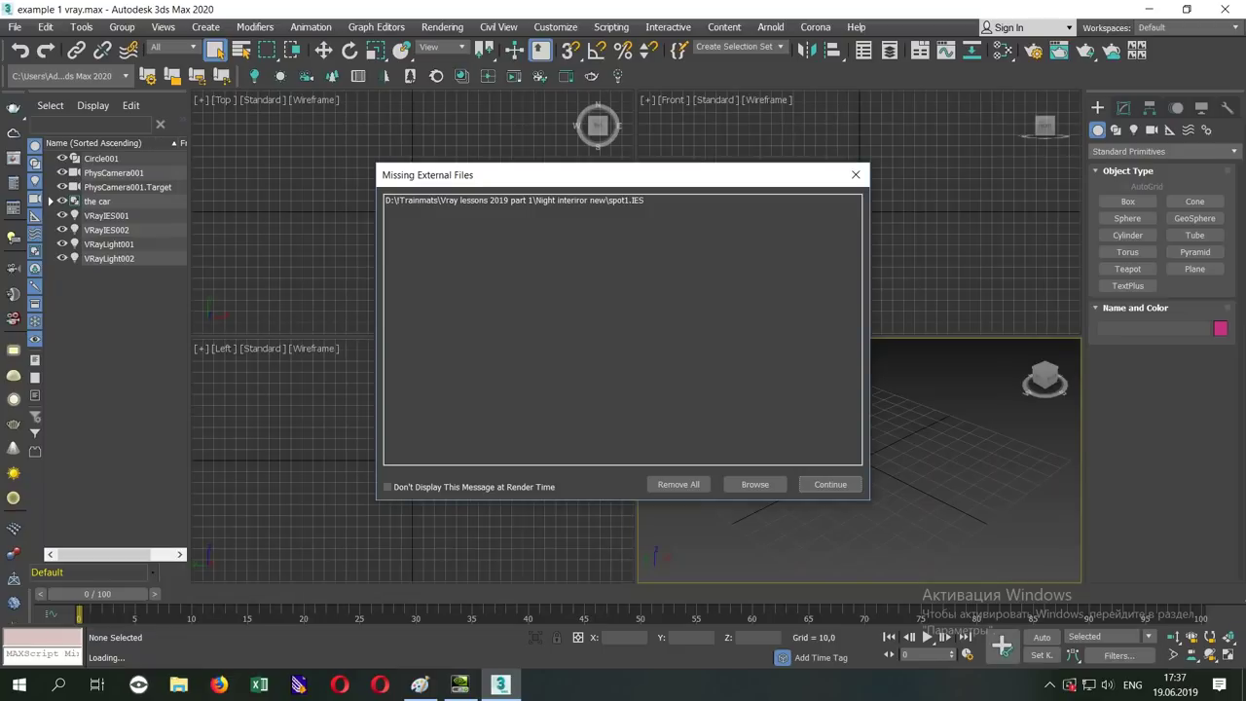
left_click(178, 684)
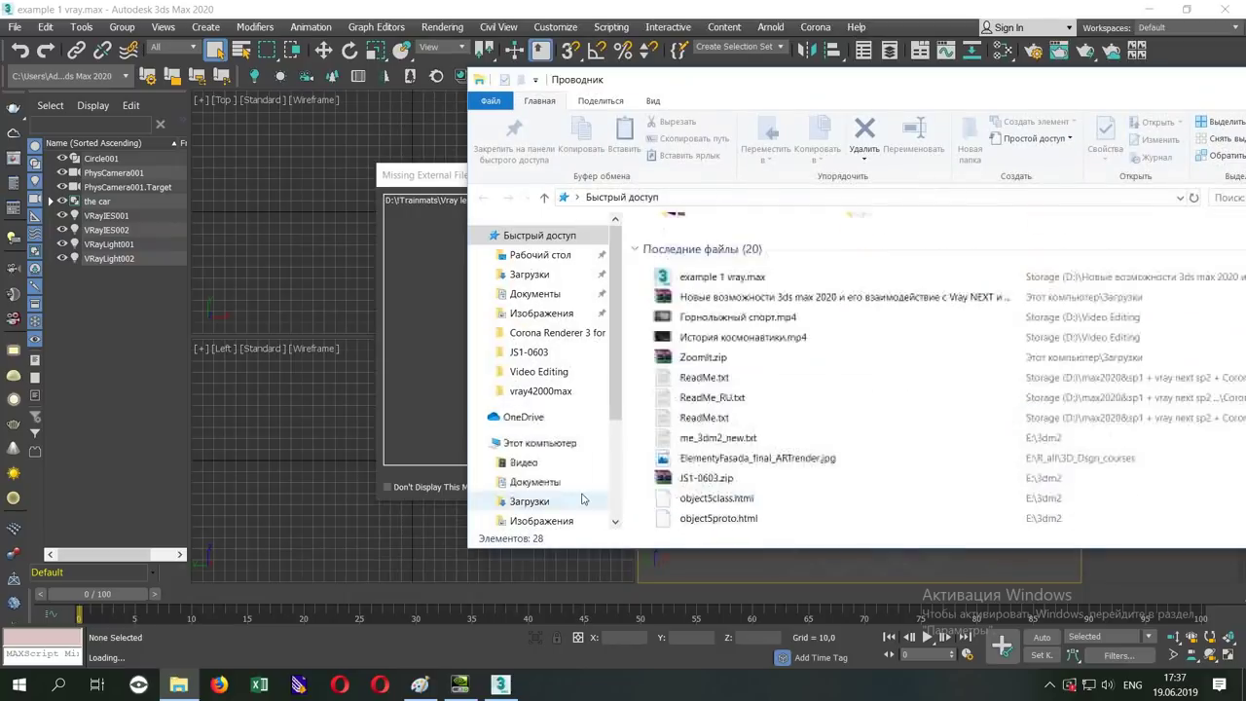
- Locate the 1.ies light file on Storage (D:) under Vray lessons 2018 part 1
scroll(541, 467, "down", 3)
scroll(541, 457, "down", 2)
left_click(534, 429)
left_click(534, 450)
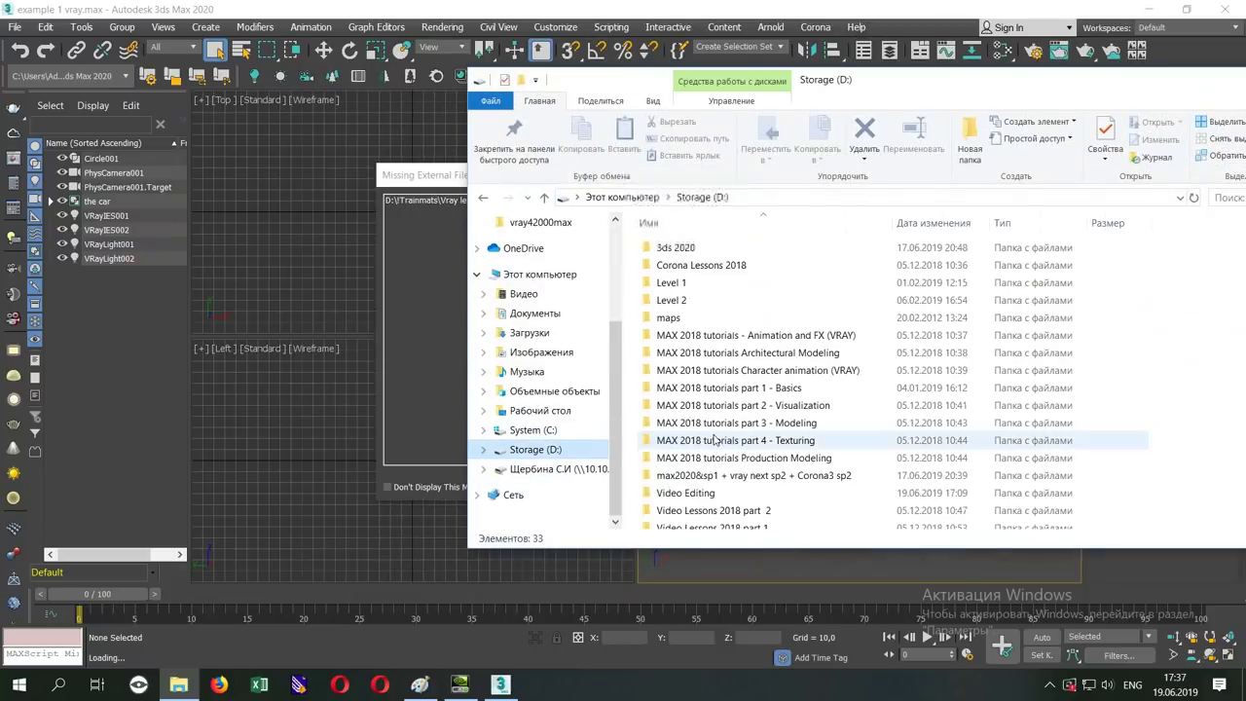
scroll(739, 389, "down", 3)
scroll(740, 359, "up", 2)
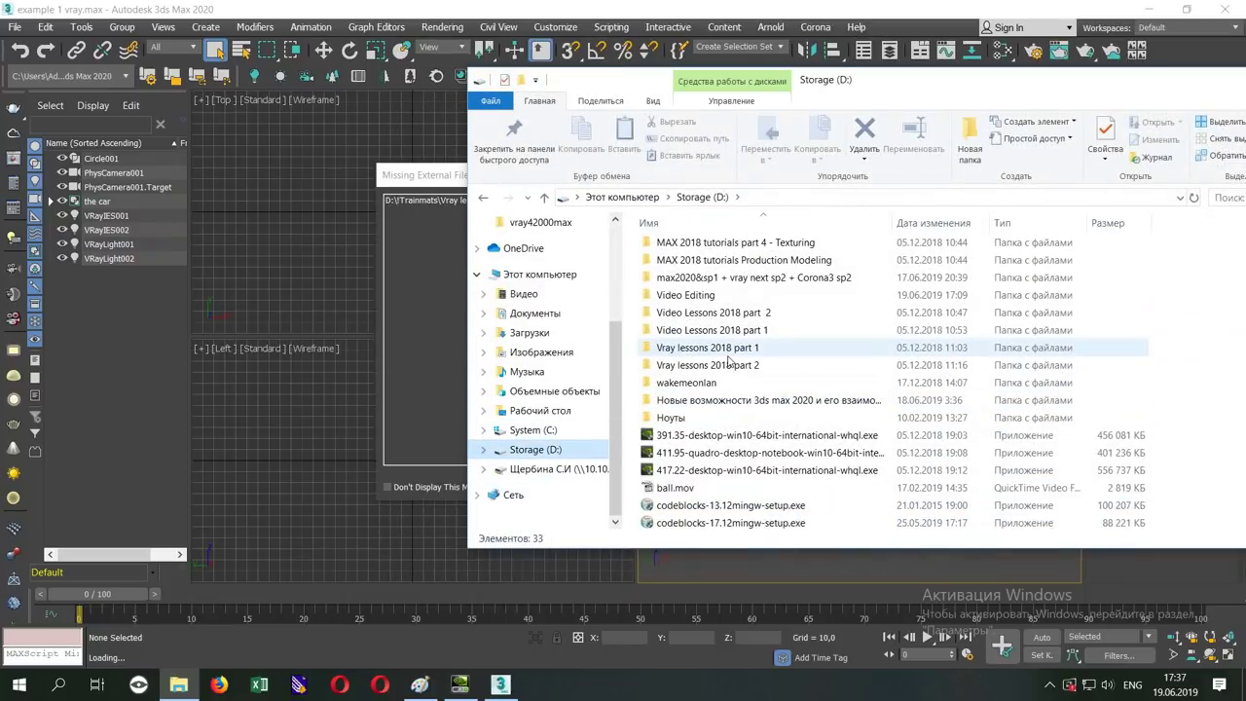
double_click(729, 348)
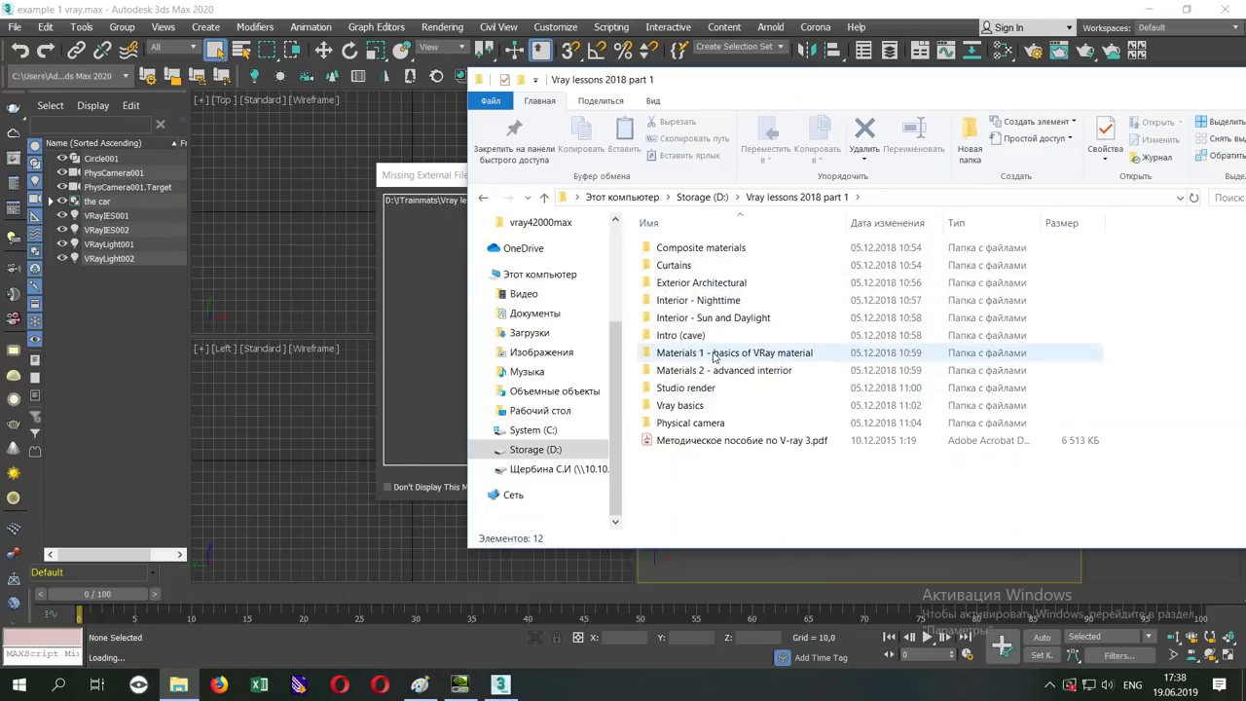
left_click(708, 288)
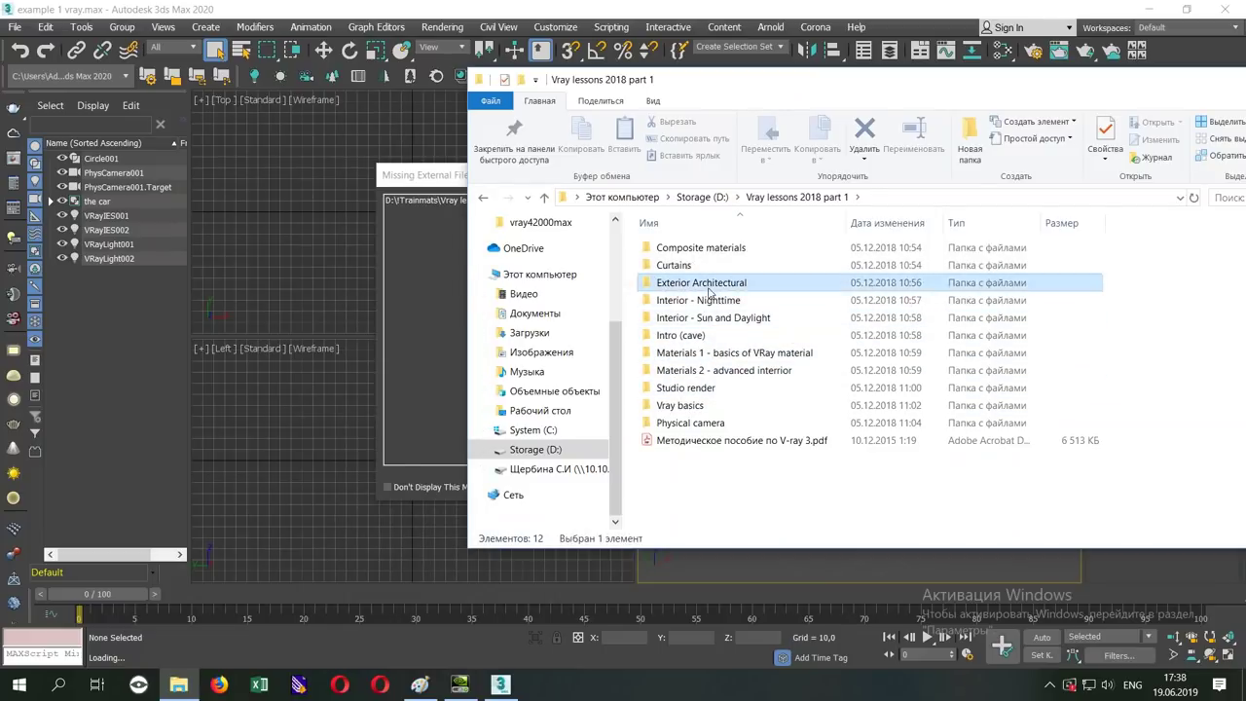
double_click(709, 299)
left_click(782, 292)
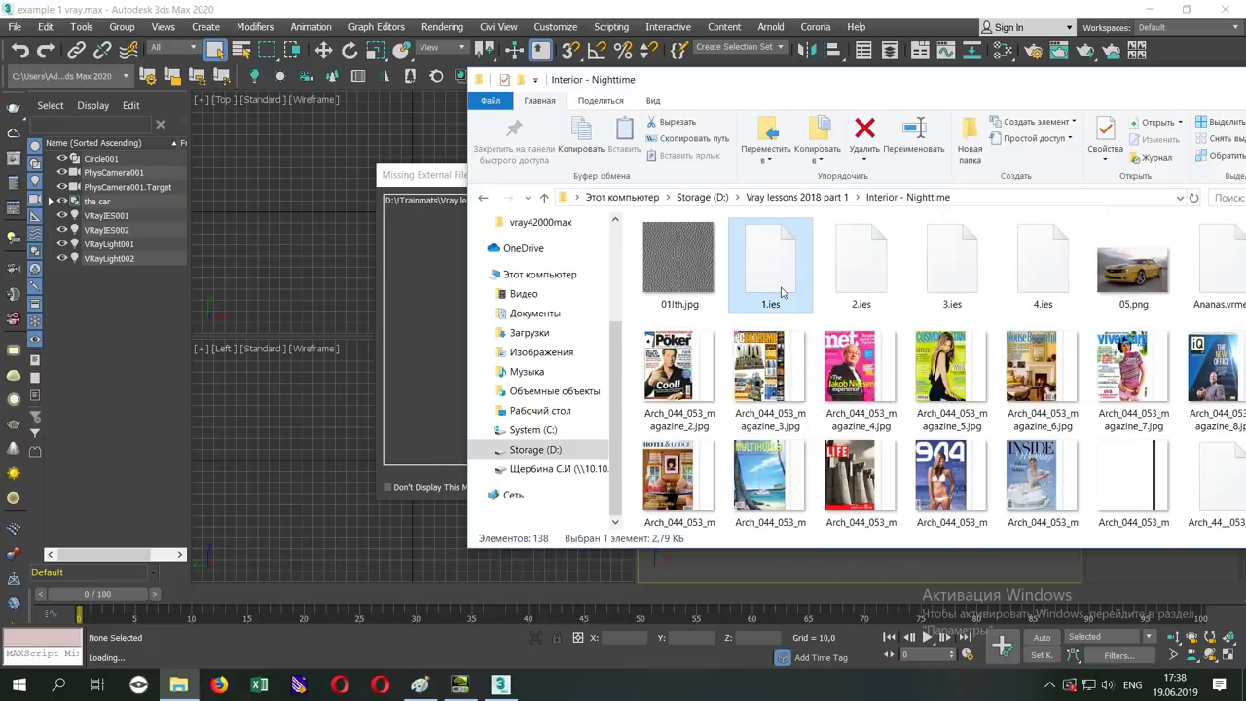
- Open the example 1 folder in the new 3ds max 2020 features folder, then minimize Explorer
left_click(542, 447)
left_click(736, 397)
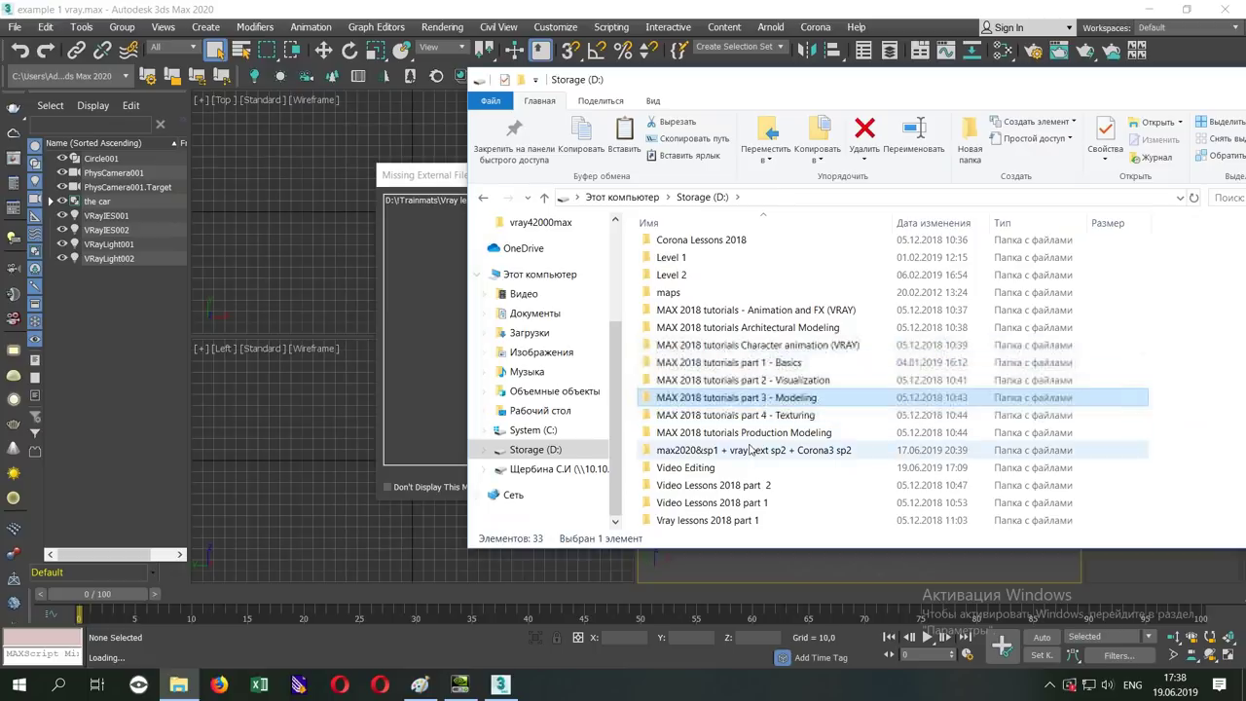
left_click(756, 453)
scroll(756, 453, "down", 2)
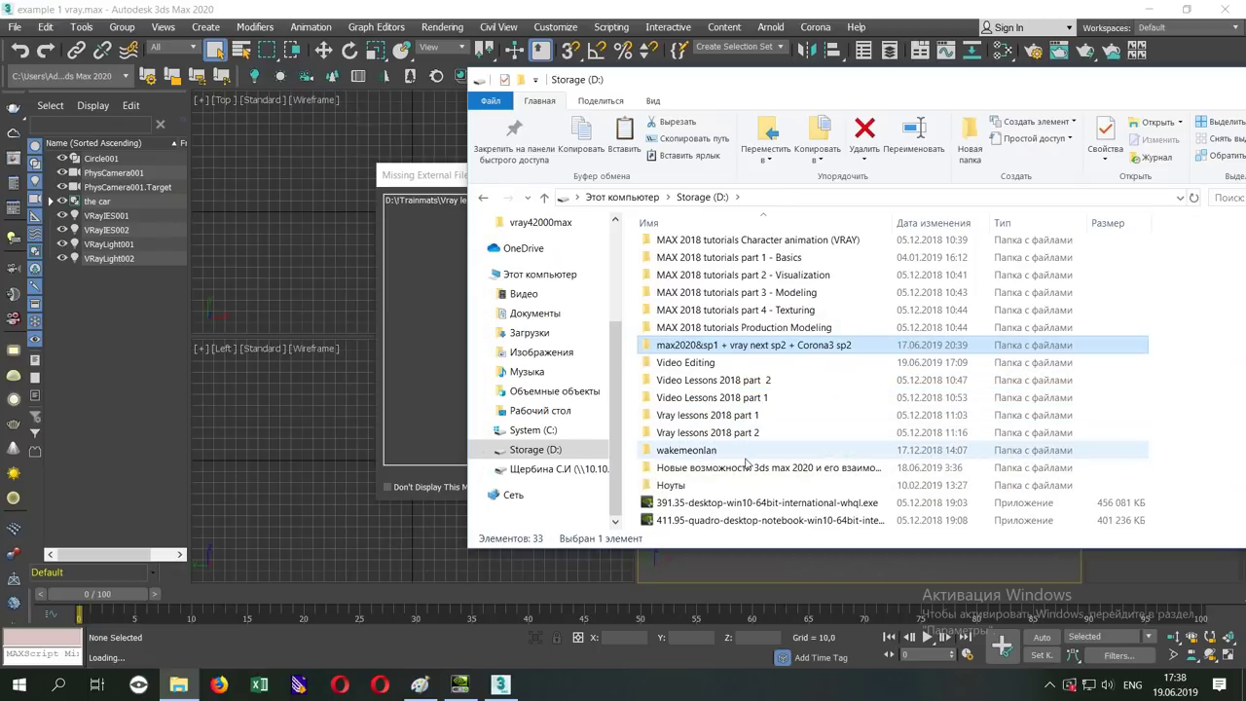
left_click(746, 453)
double_click(746, 468)
double_click(672, 244)
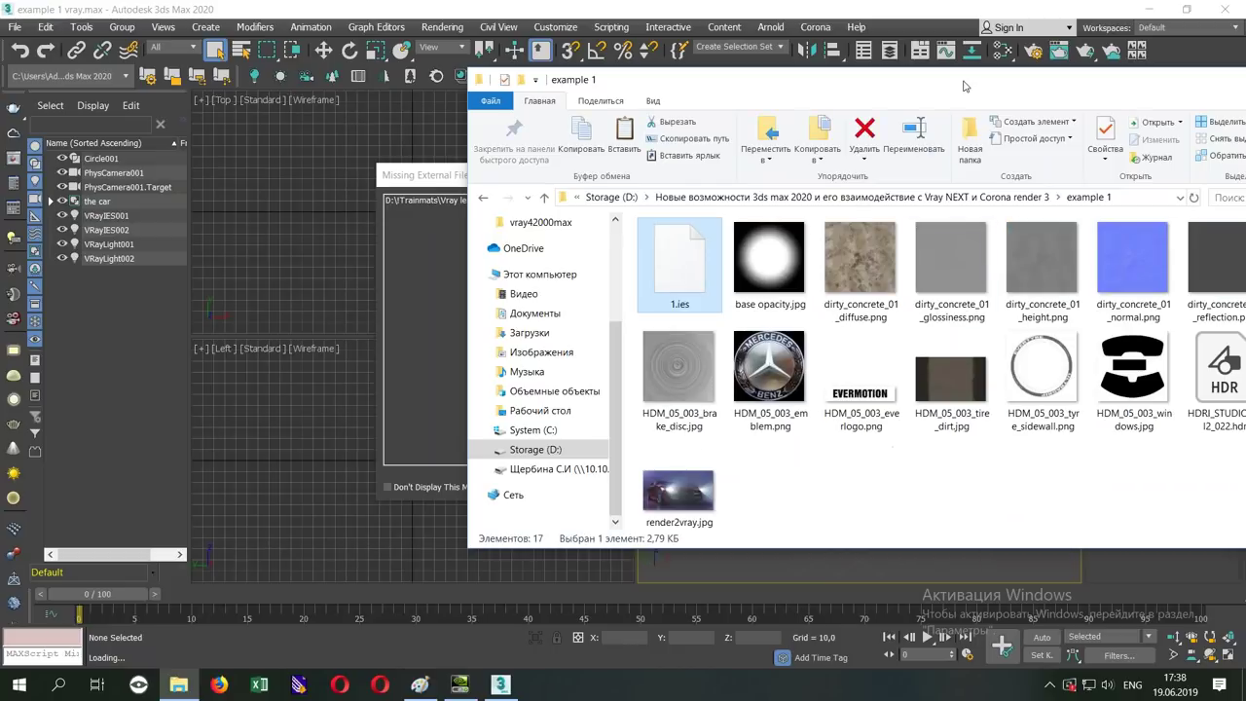
left_click_drag(916, 79, 651, 228)
left_click(1019, 225)
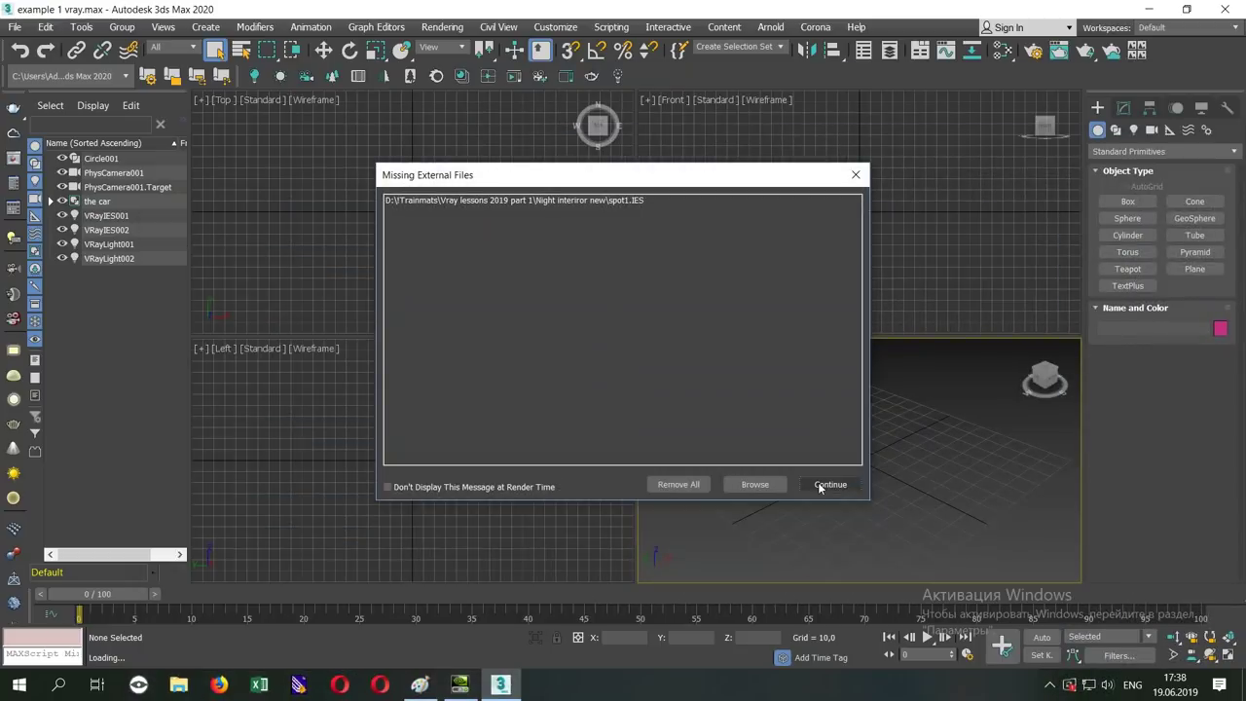
left_click(818, 482)
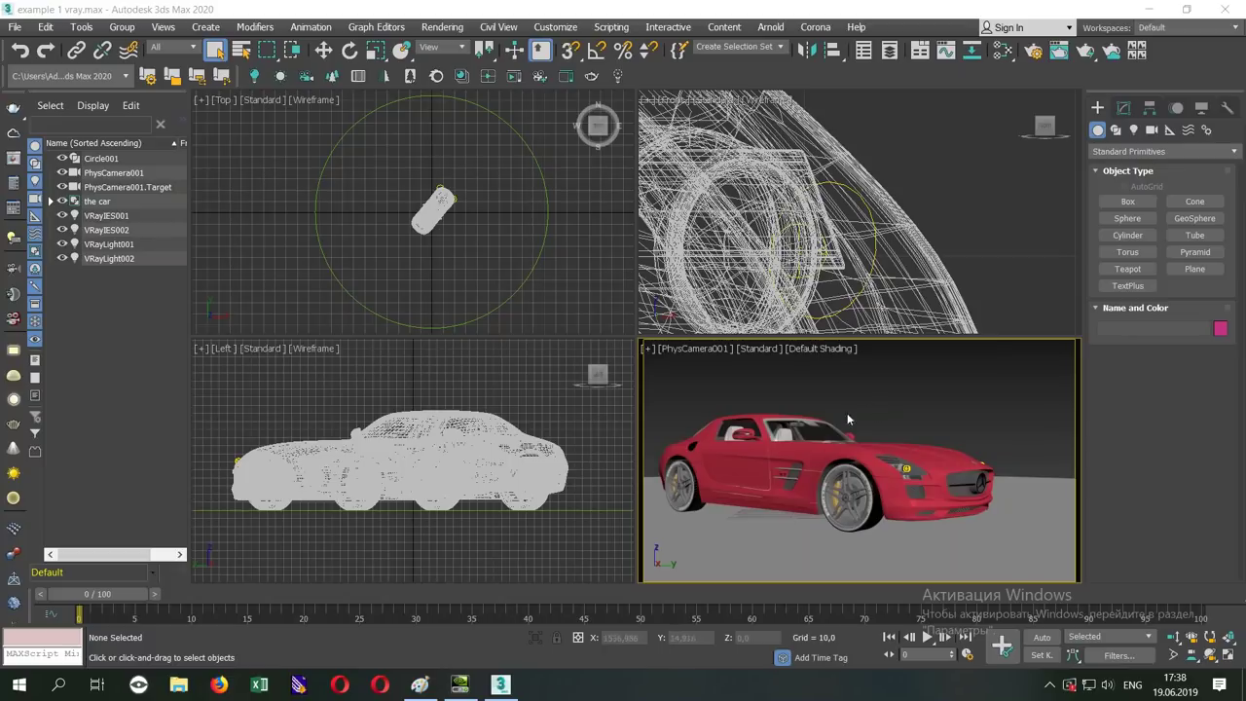
left_click(420, 685)
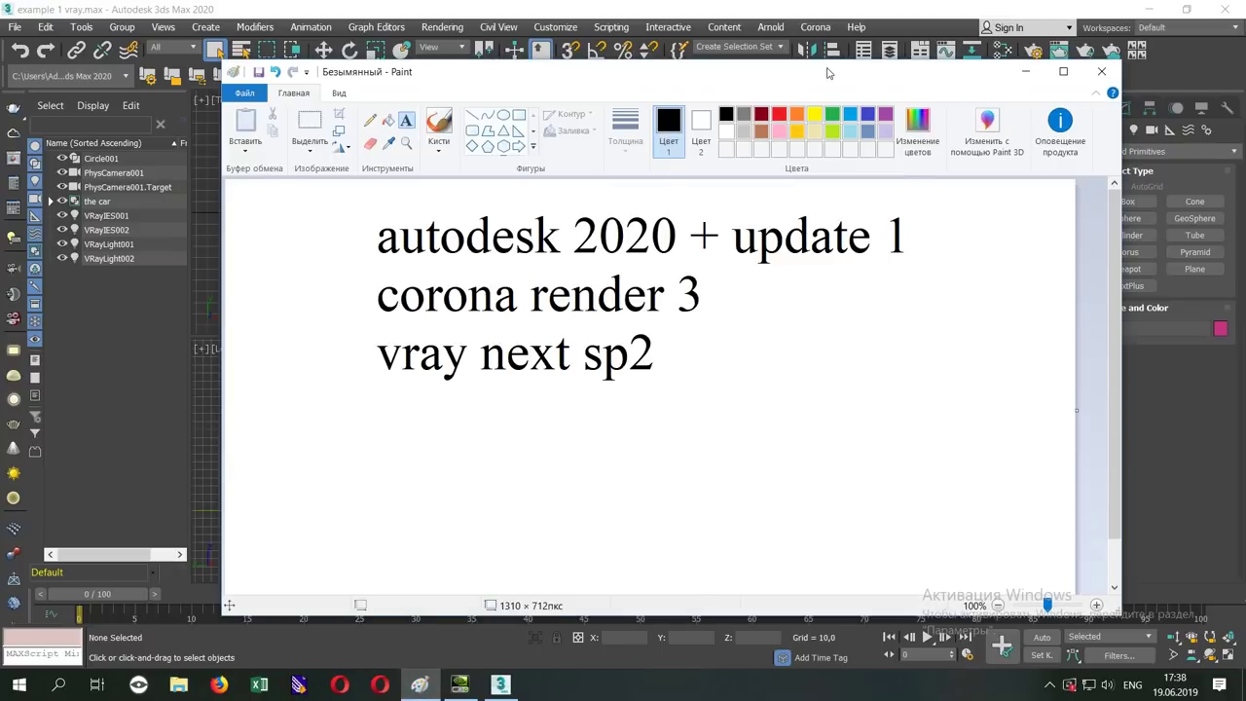
left_click_drag(830, 72, 743, 70)
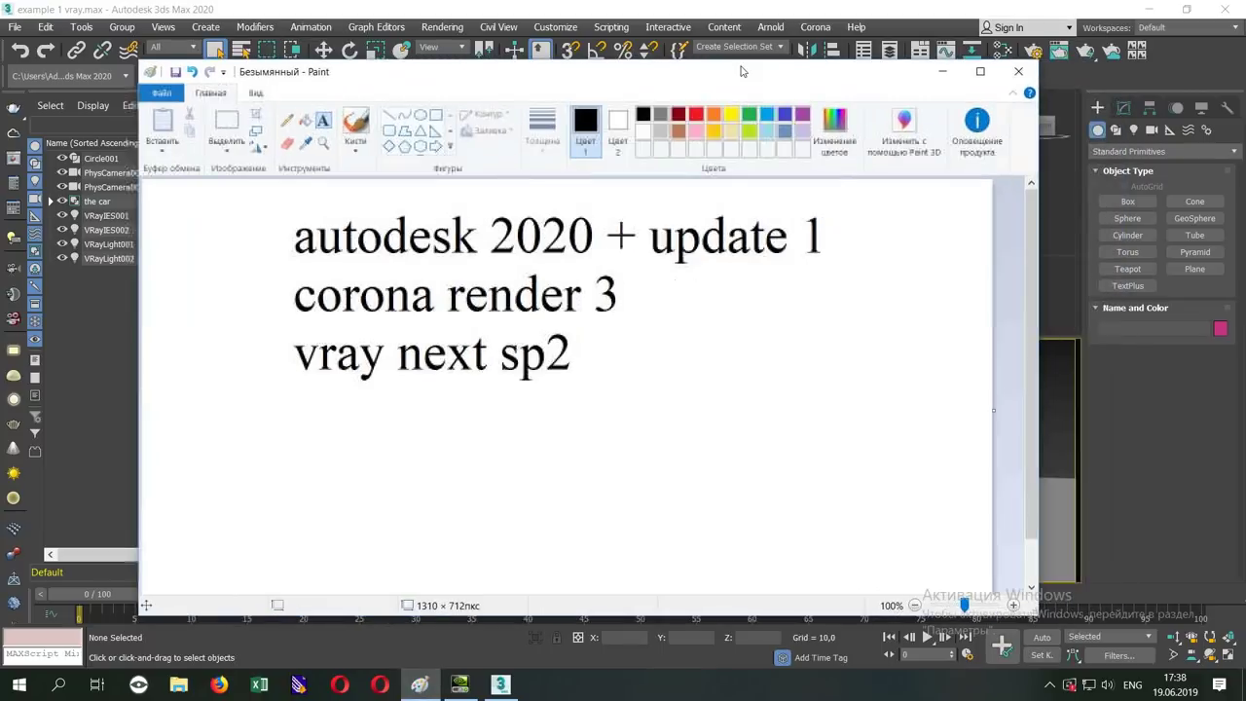
left_click(1231, 193)
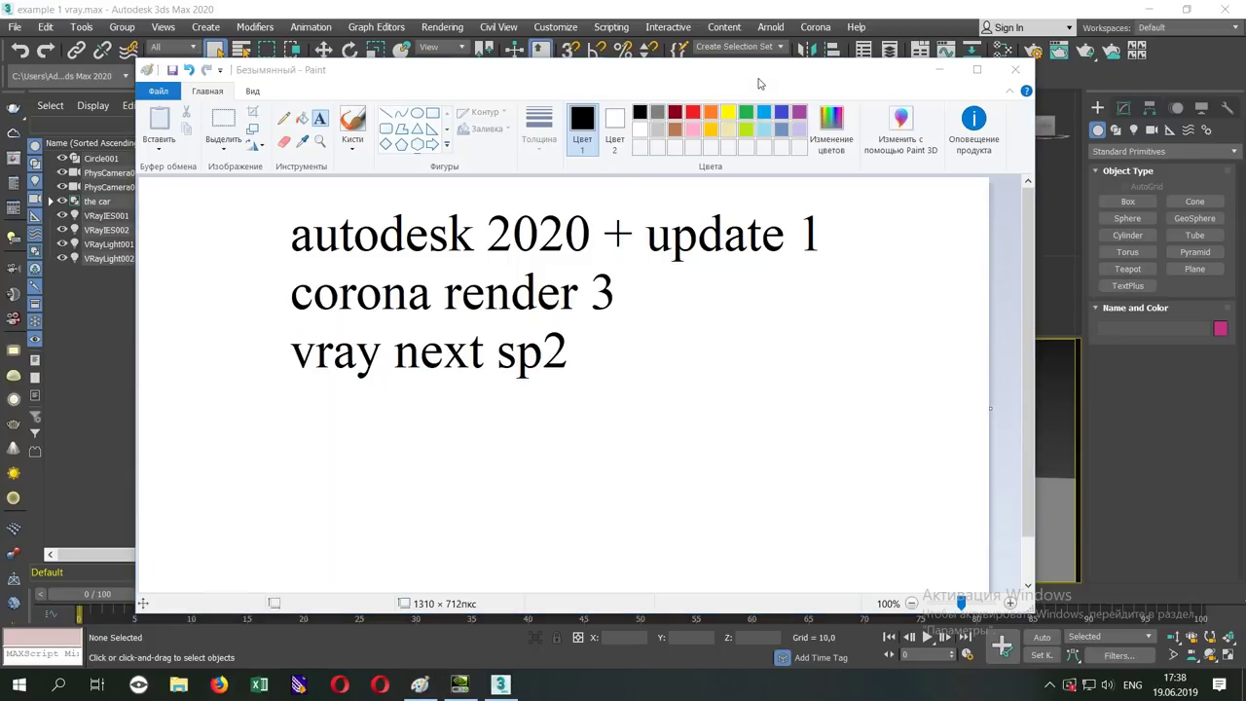
left_click(941, 69)
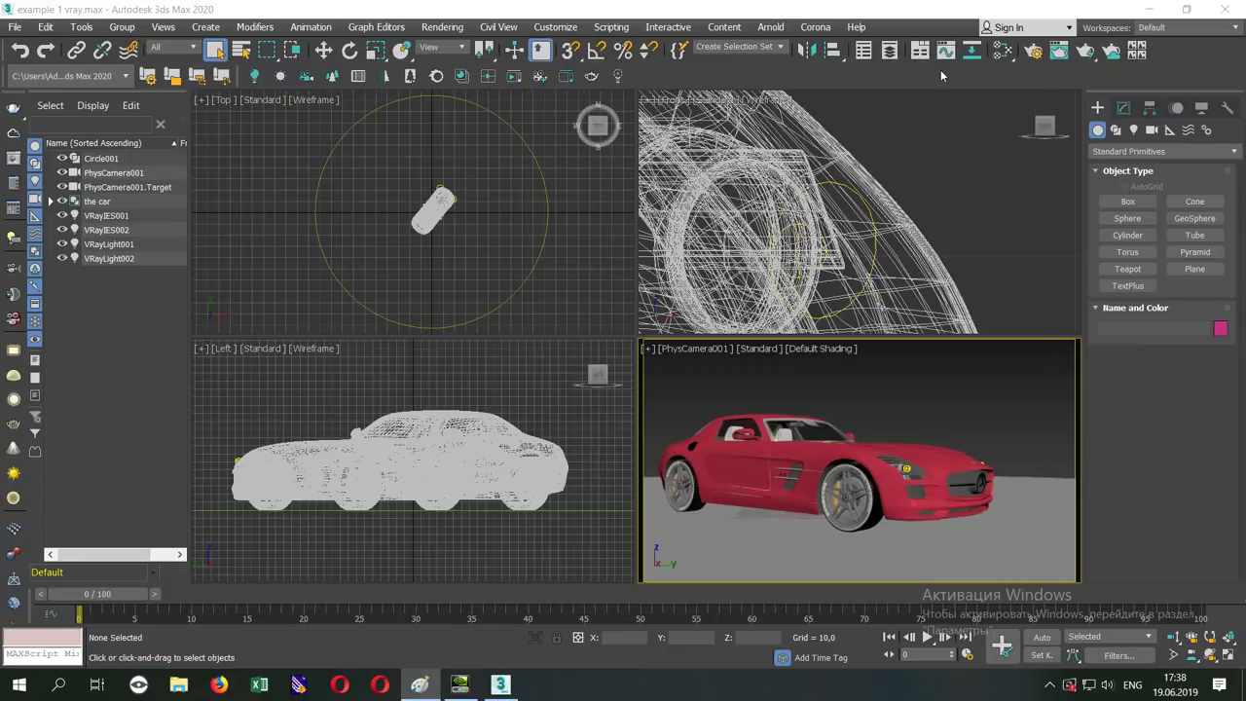
- Reload example 1 vray.max from recent files and bring up File Explorer
left_click(14, 27)
mouse_move(58, 107)
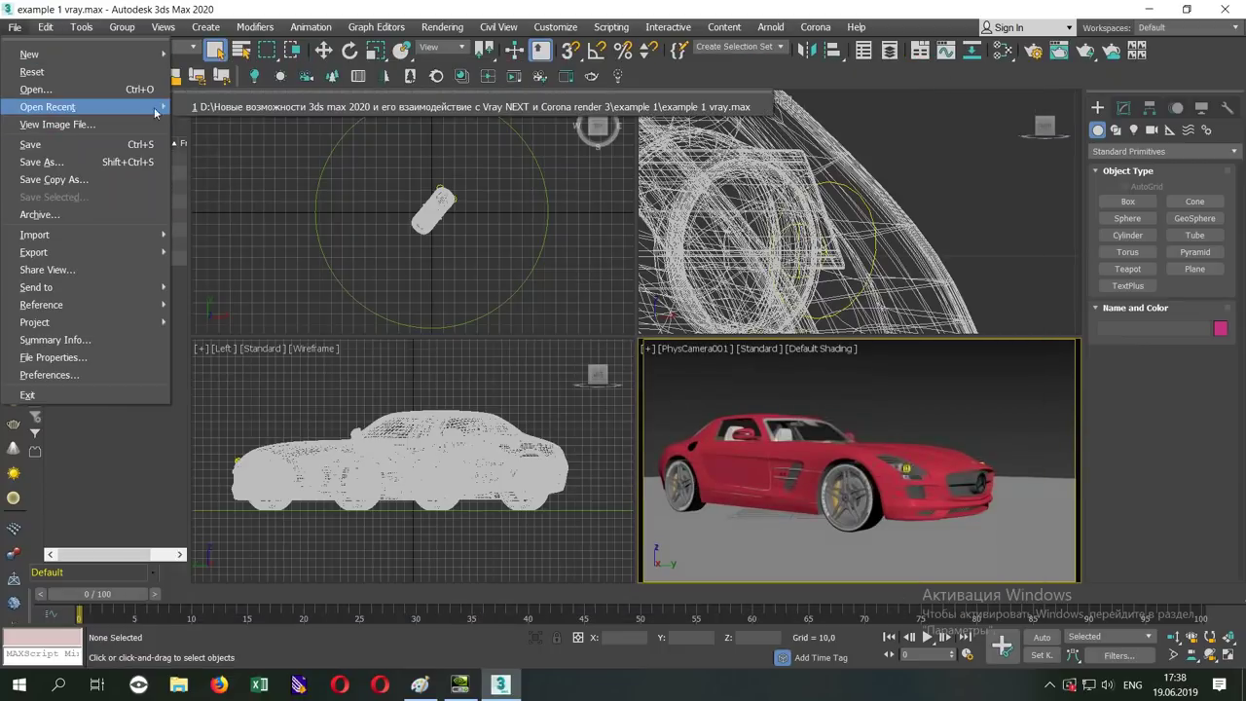
left_click(273, 110)
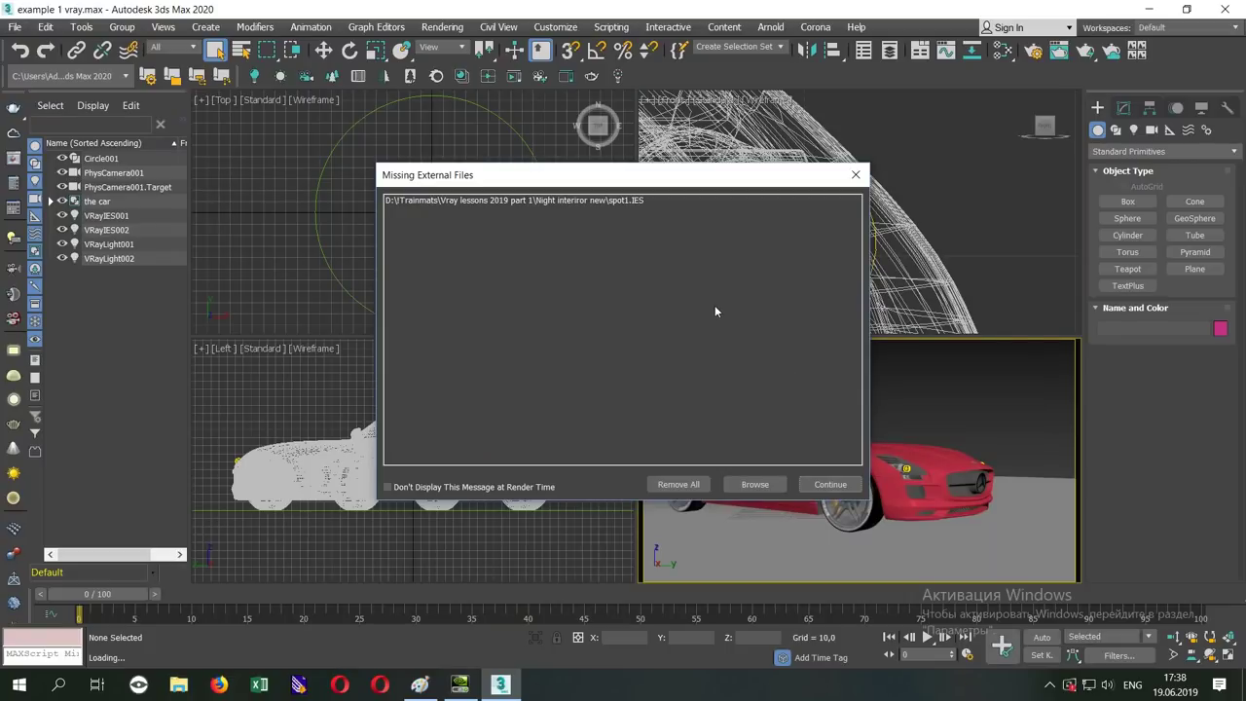
left_click(178, 685)
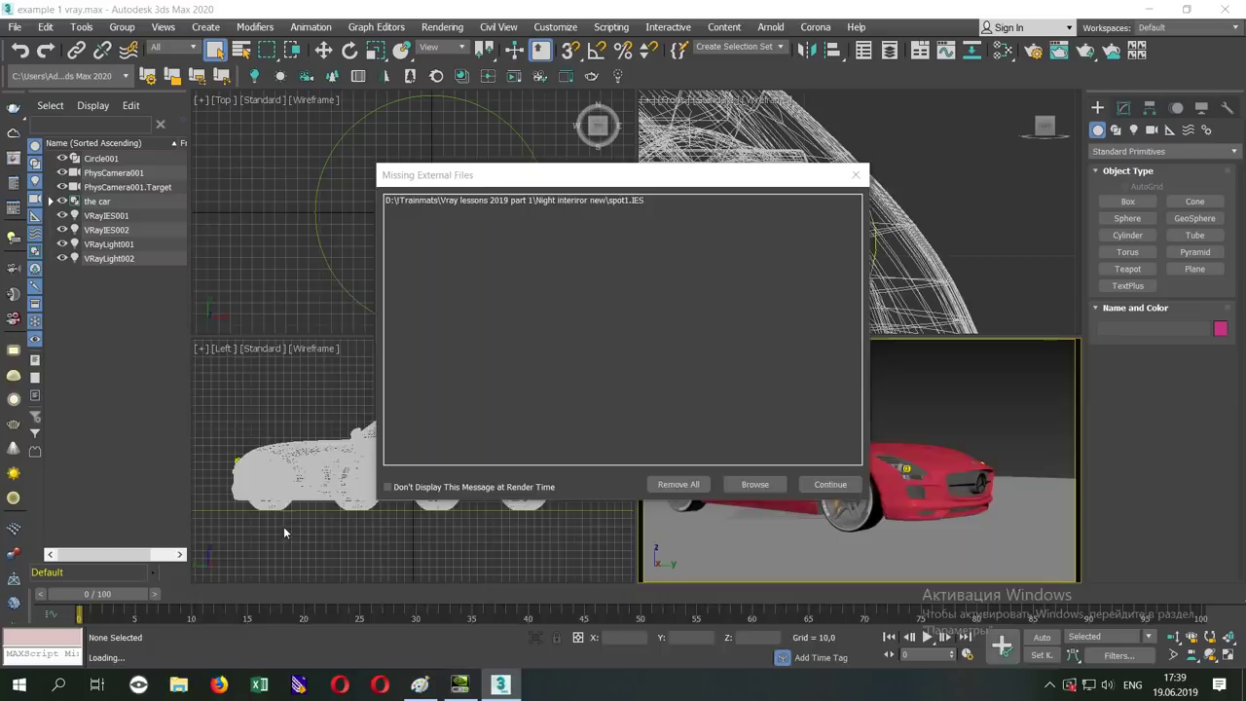
left_click_drag(389, 194, 448, 19)
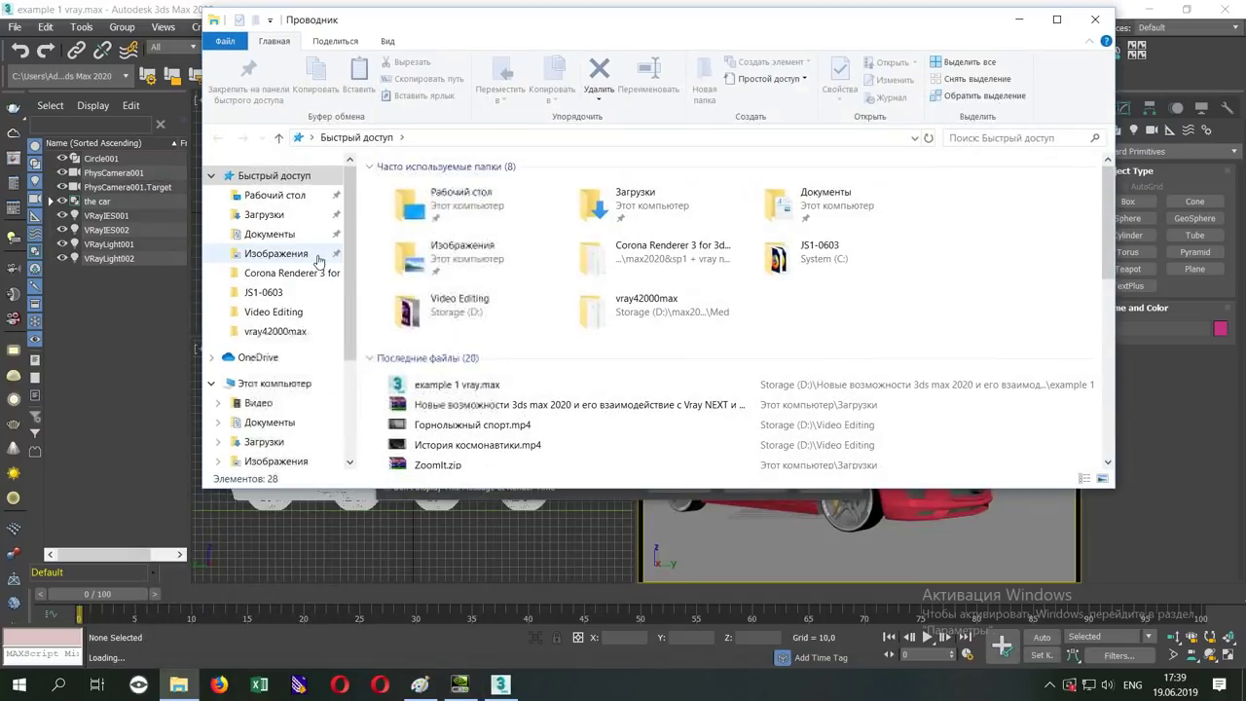
- Browse to Storage (D:) > 3ds max 2020 course folder > example 1
scroll(311, 281, "down", 3)
left_click(277, 429)
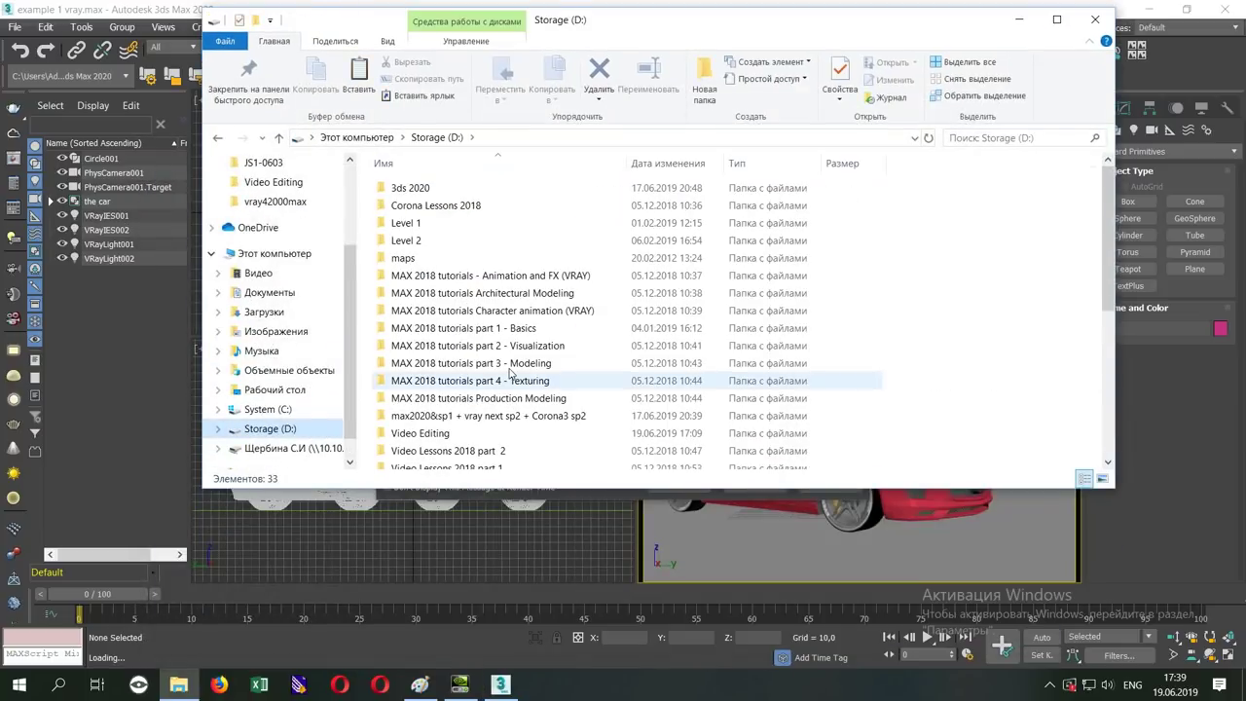
scroll(492, 424, "down", 6)
left_click(506, 251)
double_click(506, 252)
double_click(438, 187)
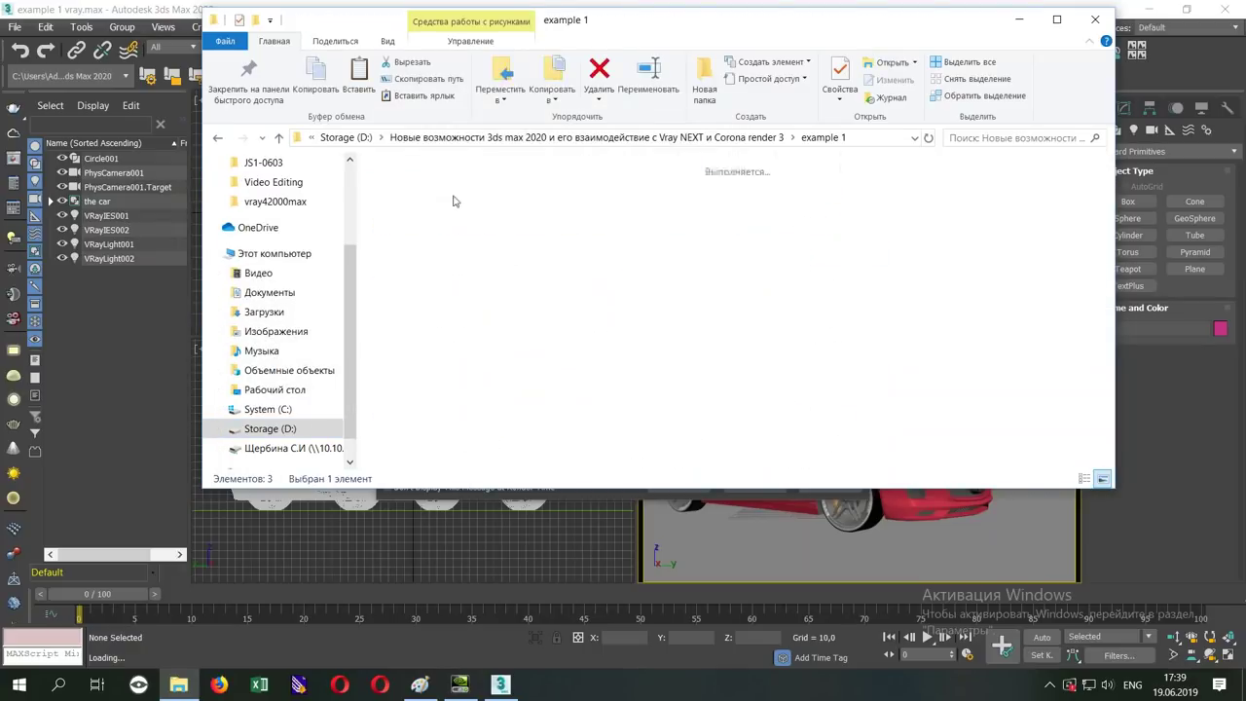
- Rename 1.ies to spot1.ies and minimize File Explorer
key("F2")
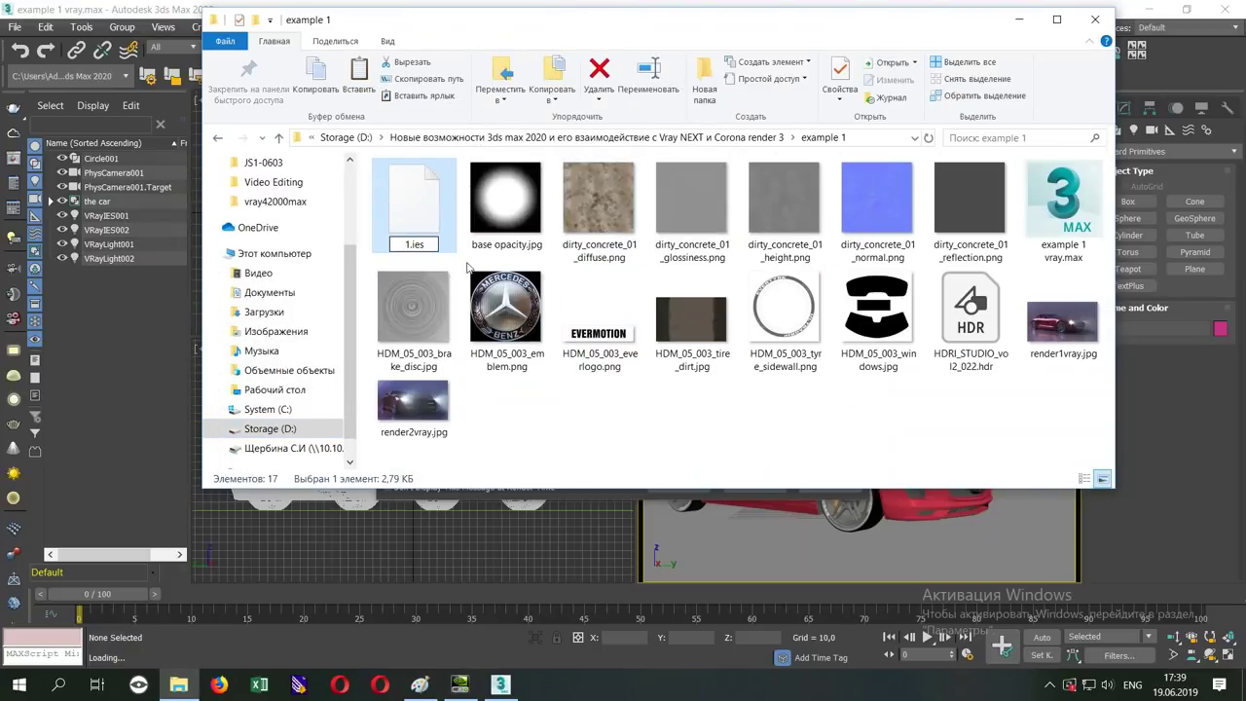
type("spot")
key("Return")
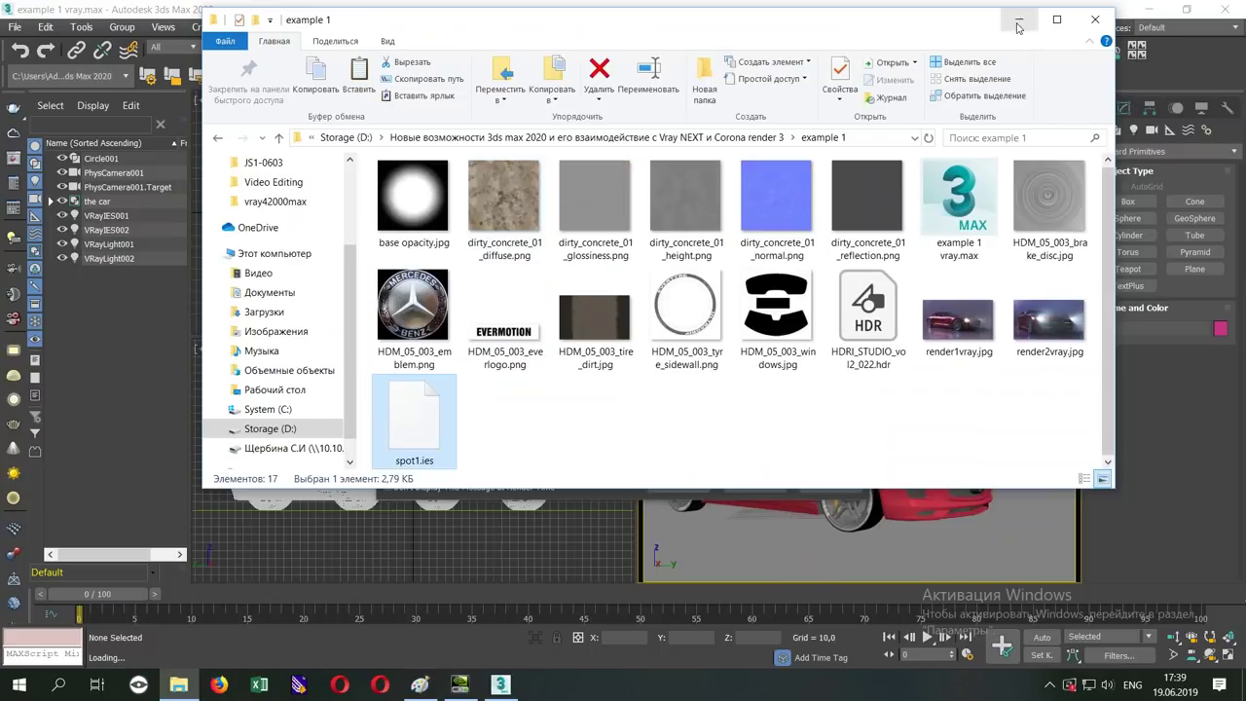
left_click(1018, 21)
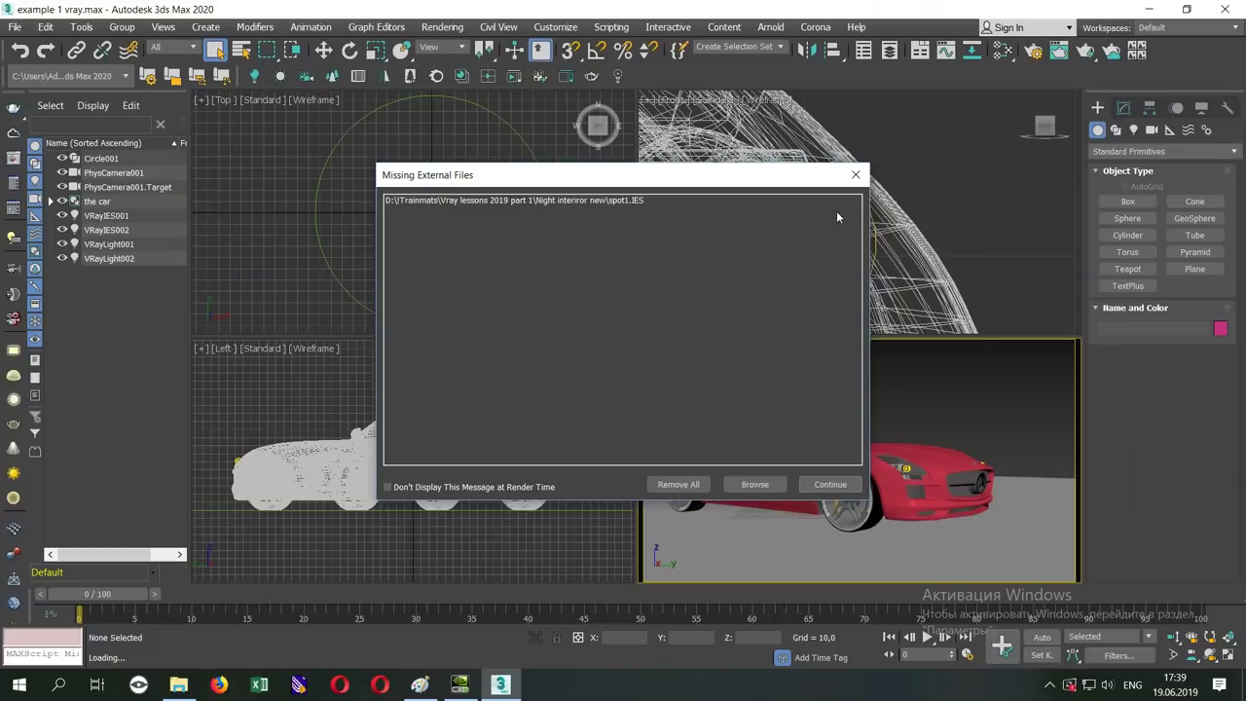
- Dismiss the missing-files warning, reload example 1 vray.max from recent files, and toggle the camera view maximized
left_click(833, 483)
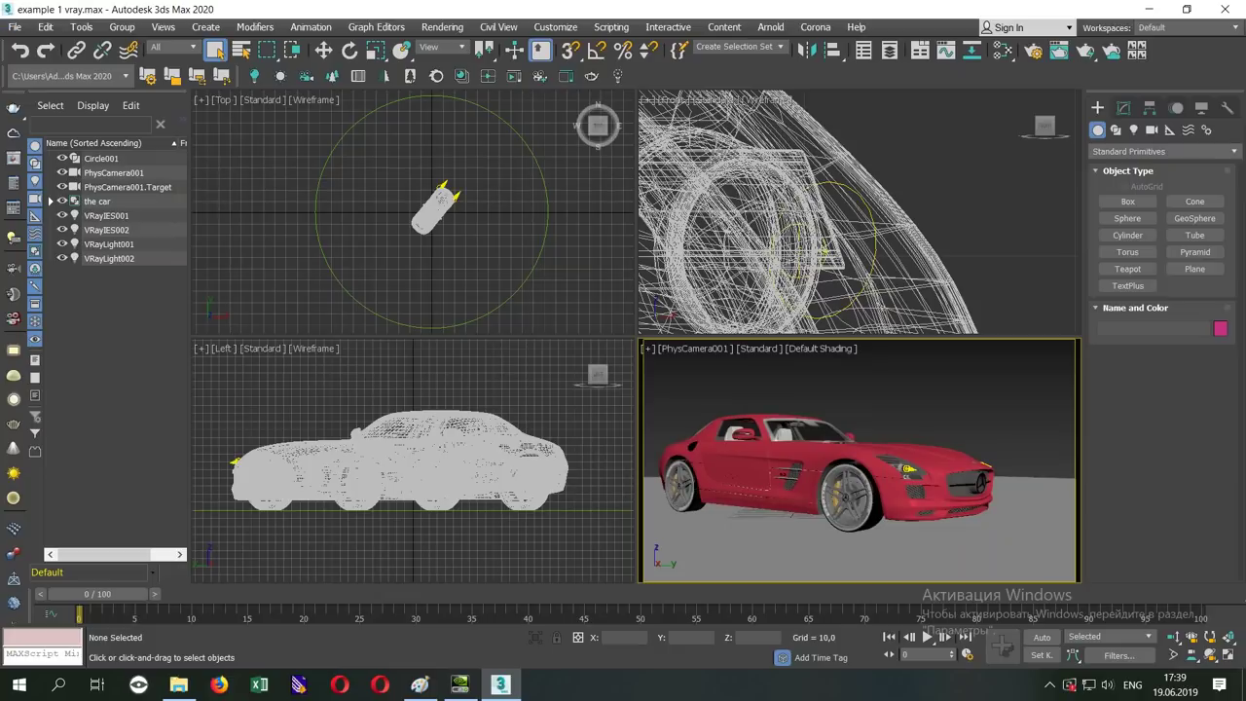
left_click(15, 26)
mouse_move(58, 106)
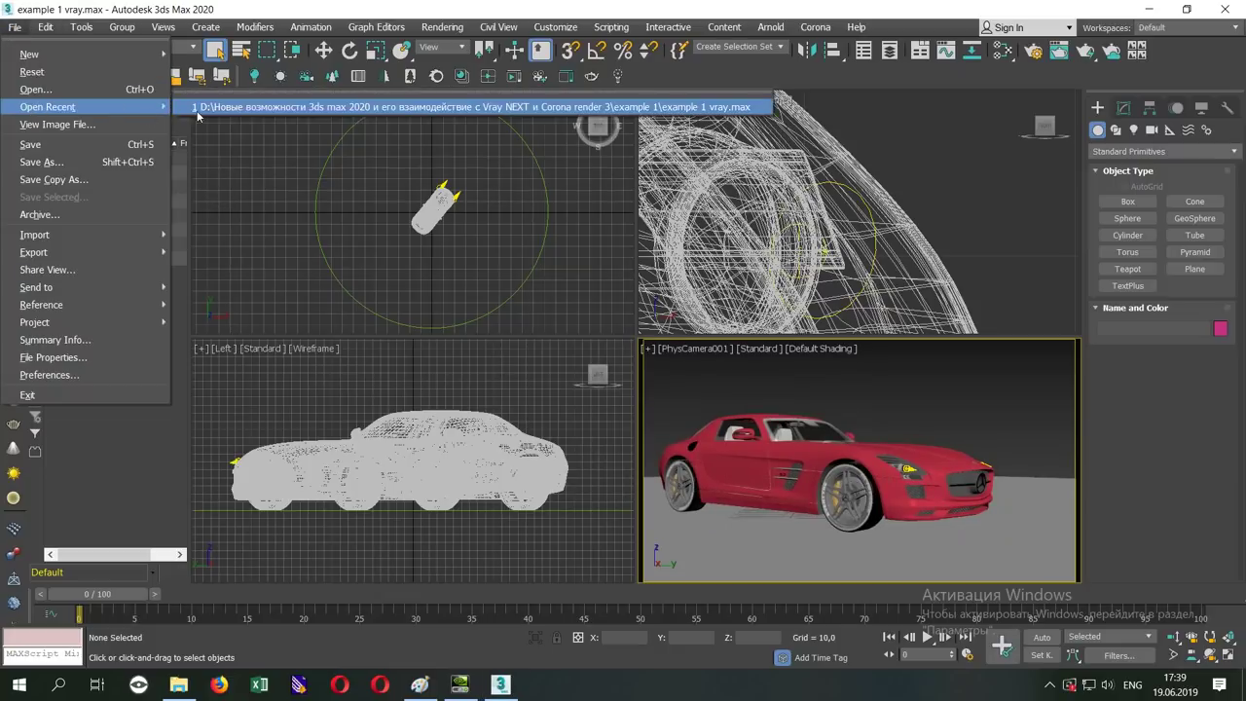
left_click(196, 108)
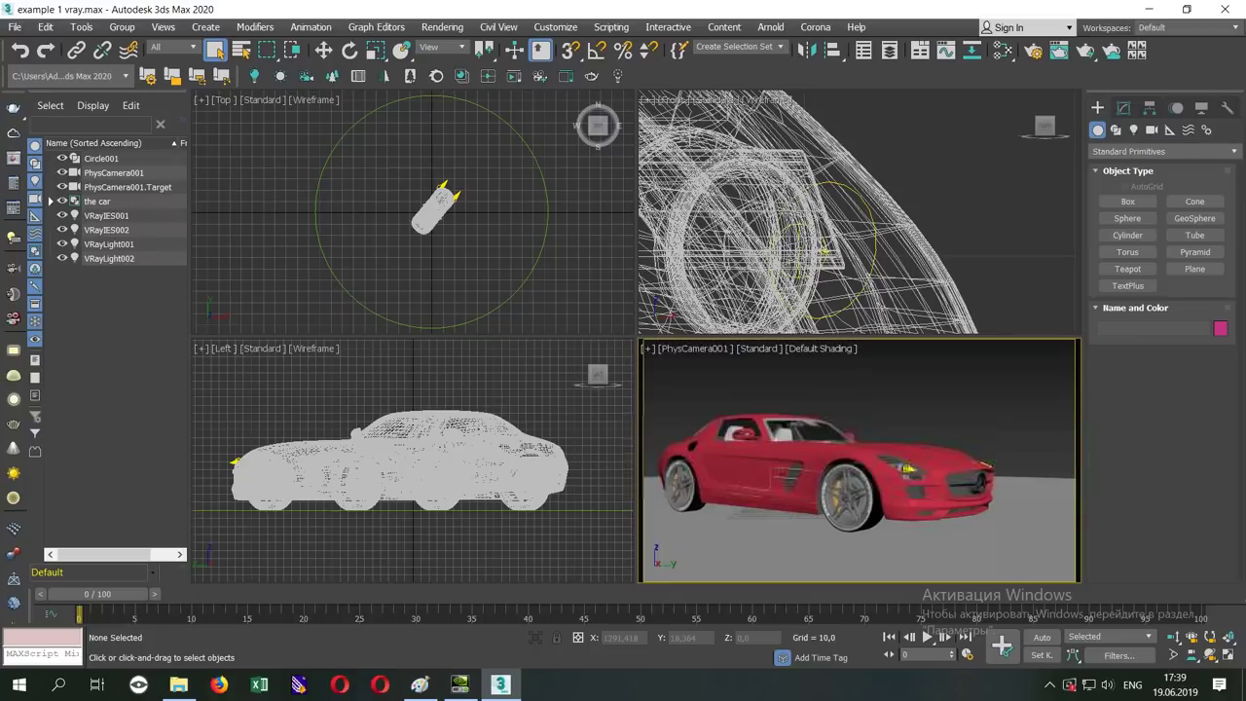
key("alt+w")
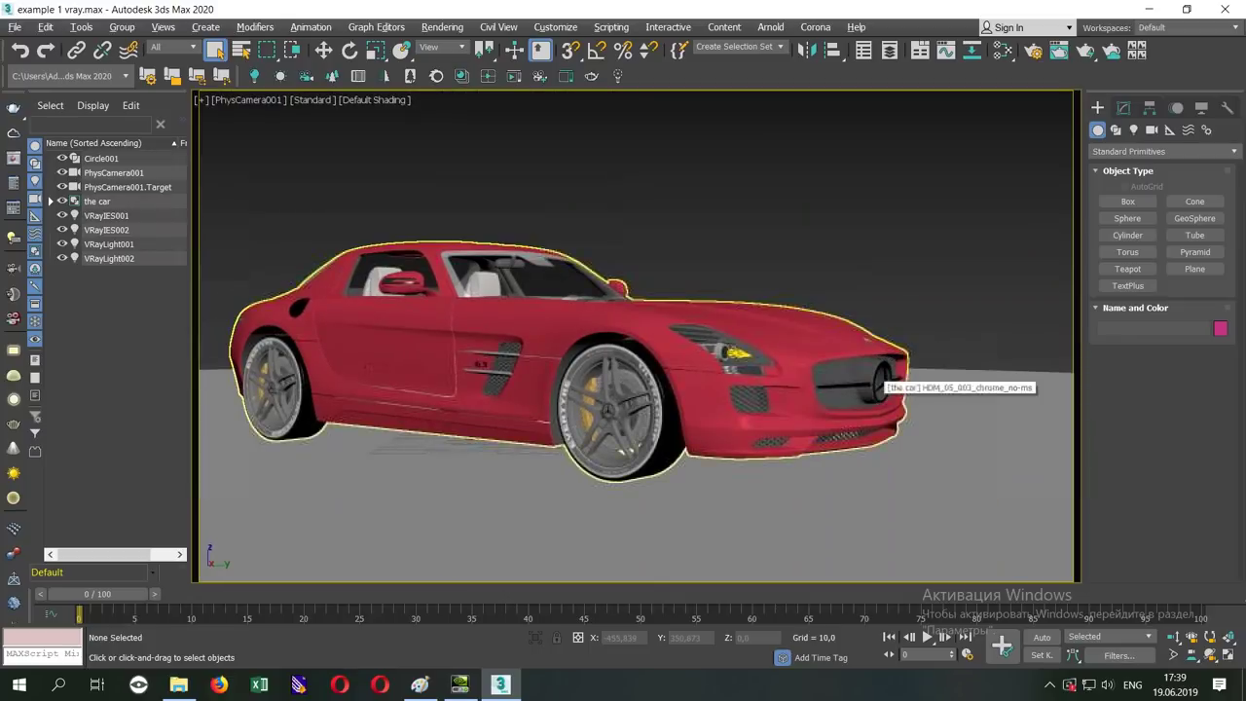
key("alt+w")
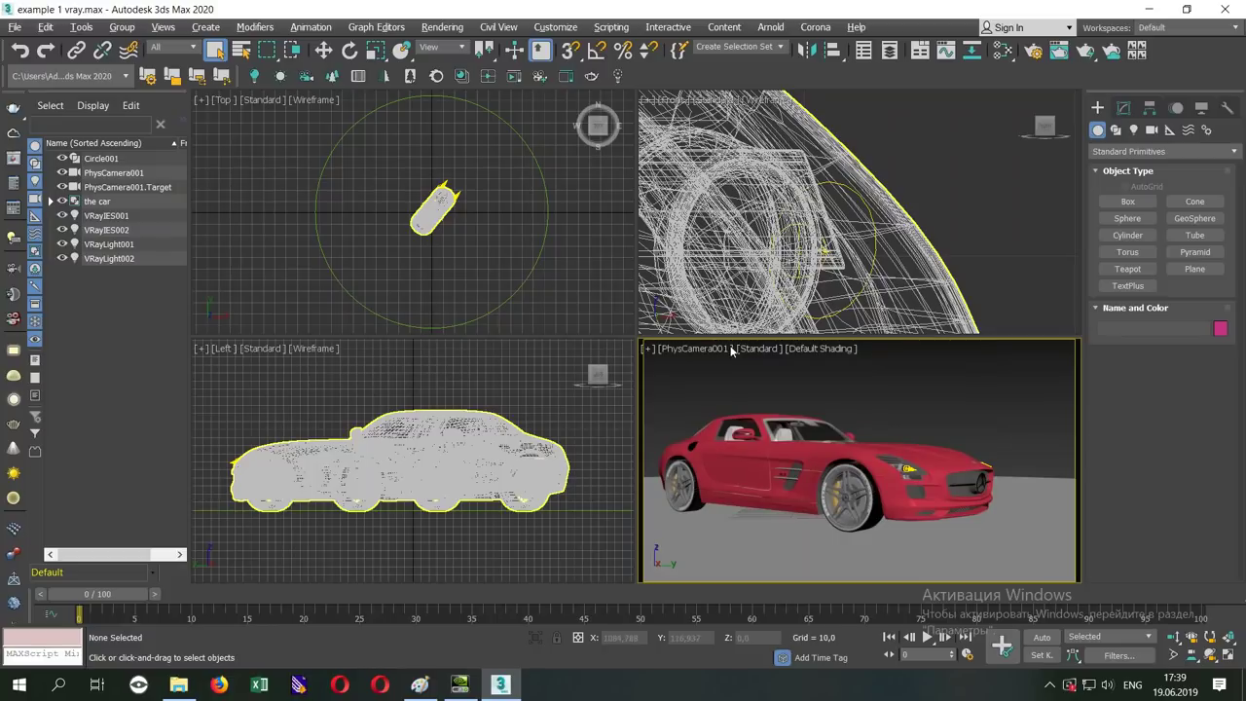
left_click(650, 350)
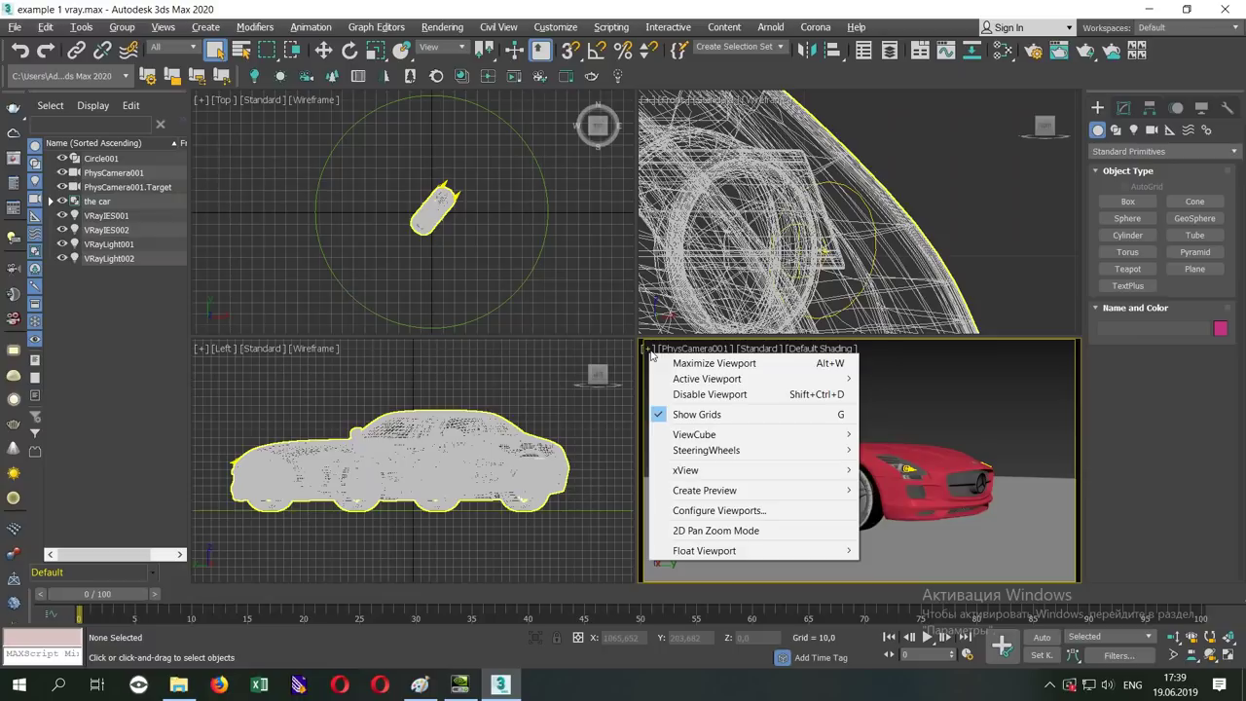
left_click(678, 351)
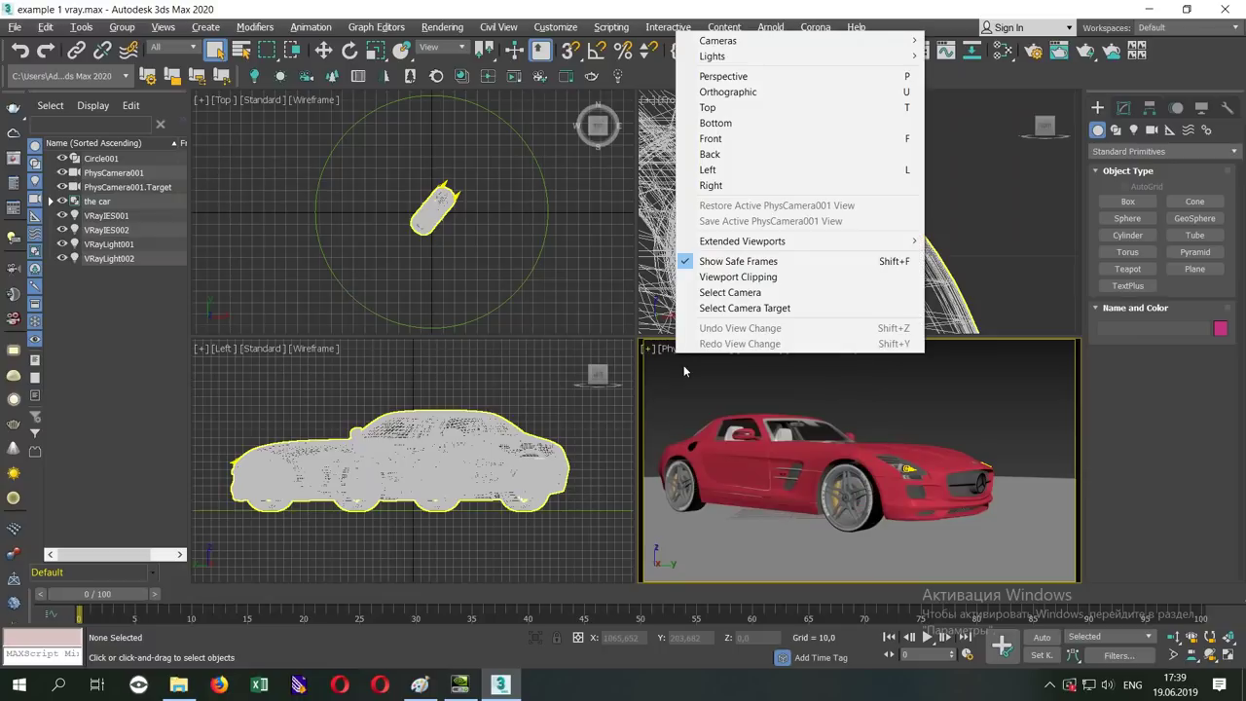
left_click(689, 382)
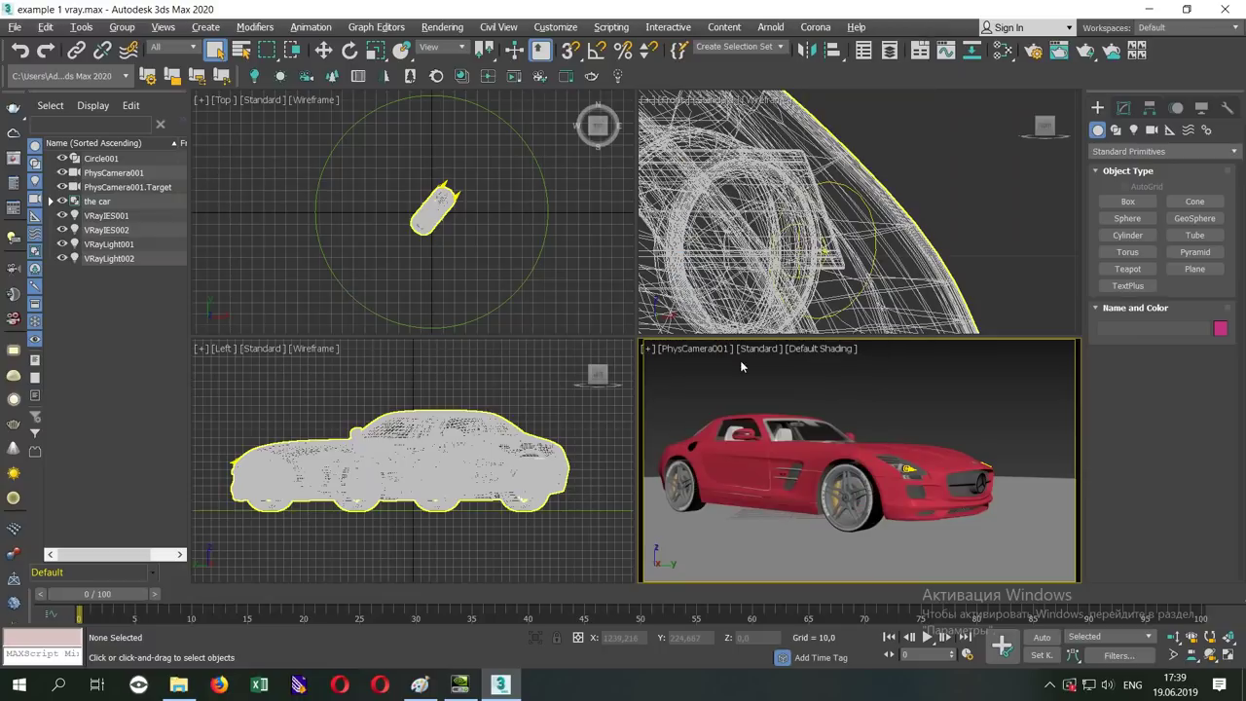
left_click(667, 350)
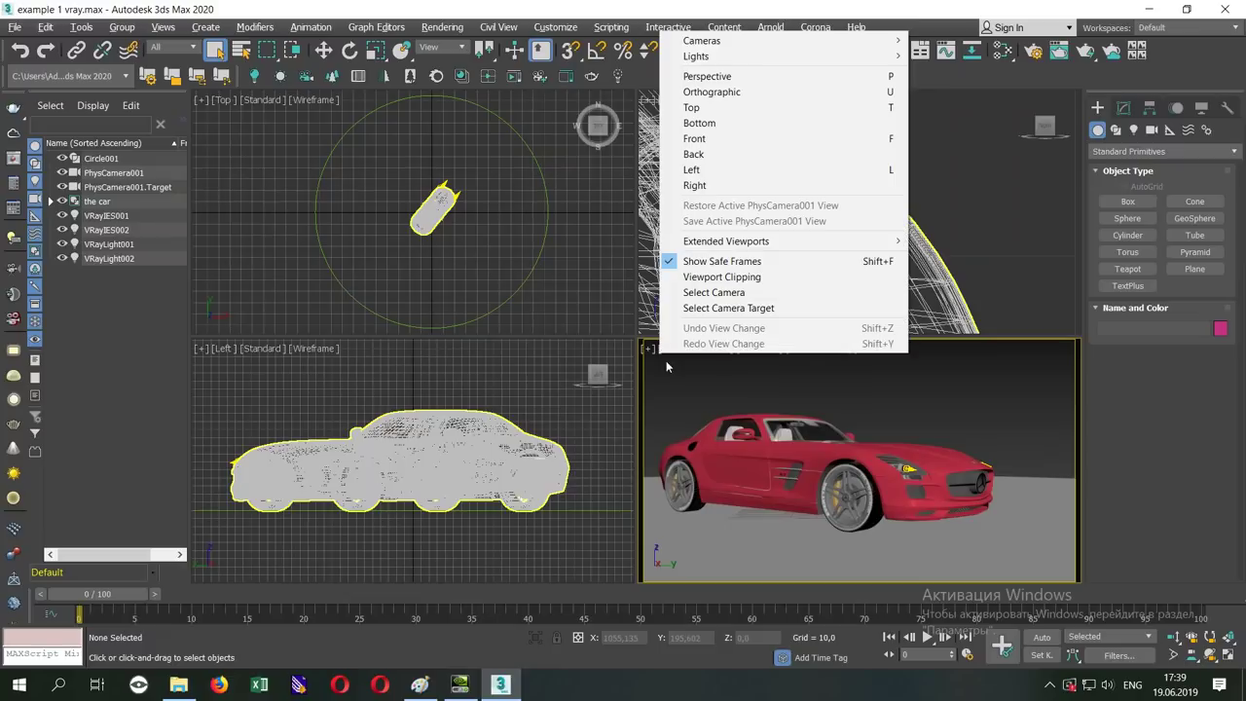
left_click(856, 27)
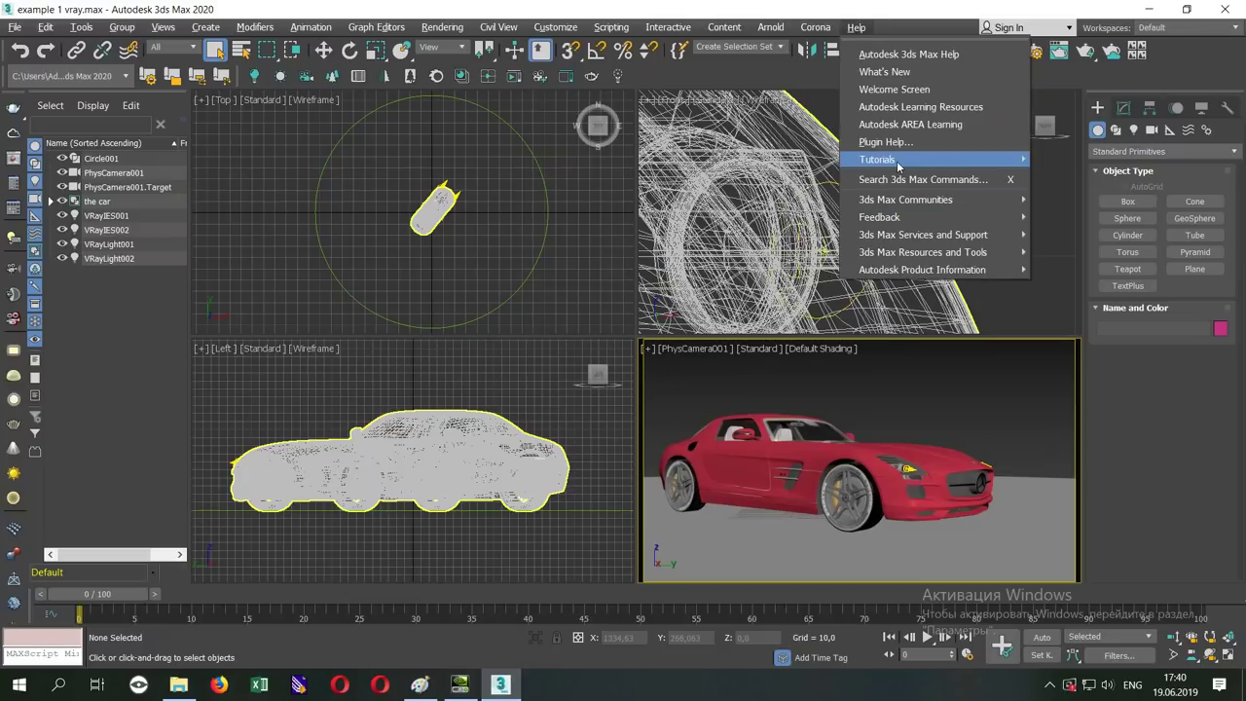
mouse_move(922, 252)
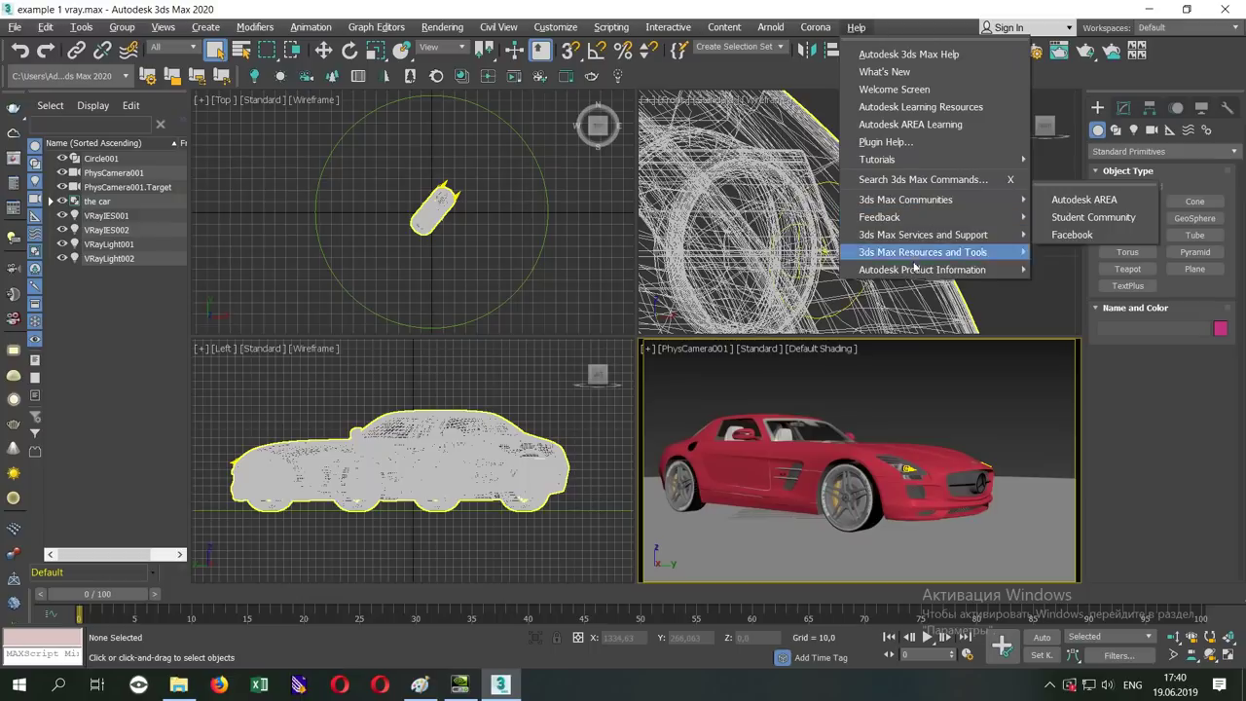
left_click(1081, 324)
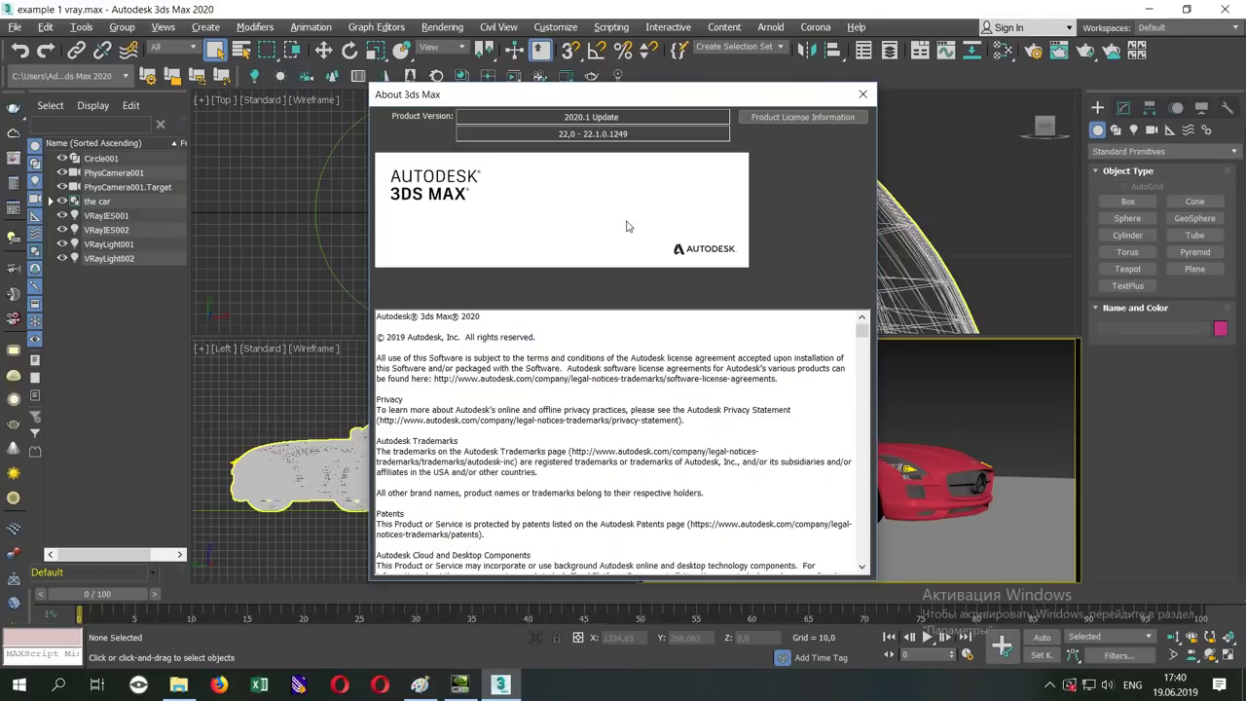
left_click(862, 93)
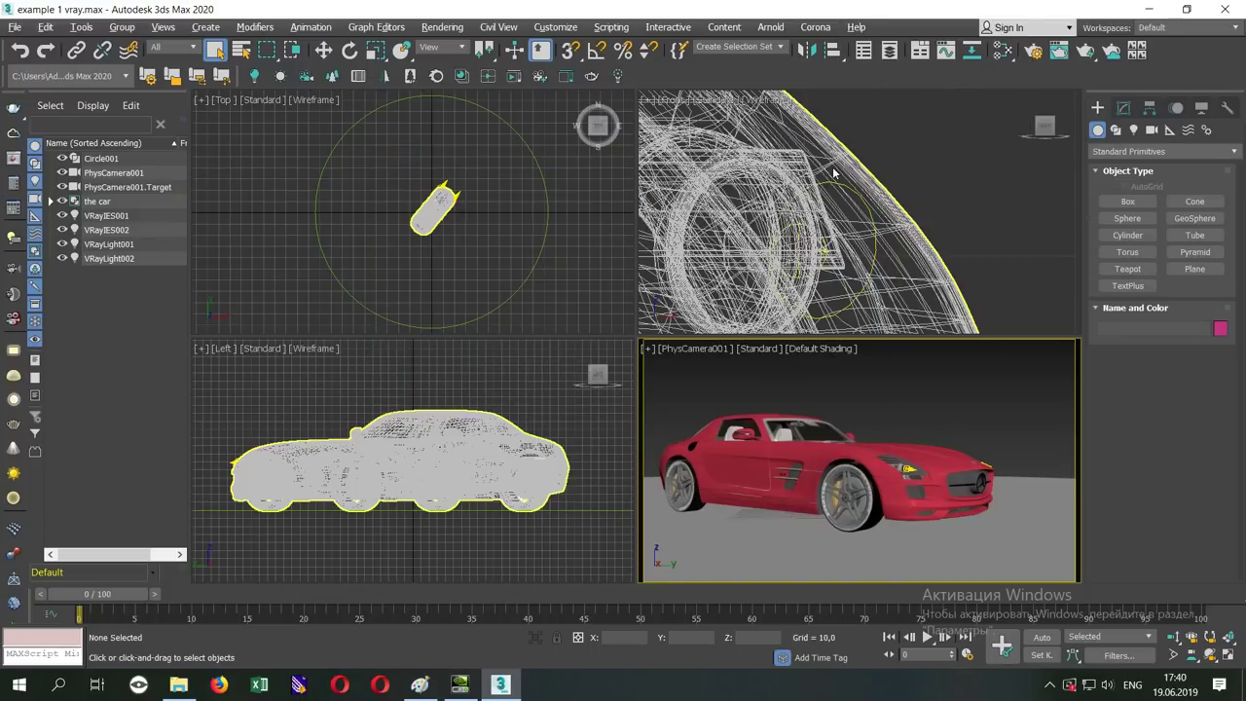
- Float the camera view into Floating Viewport - 1
left_click(648, 348)
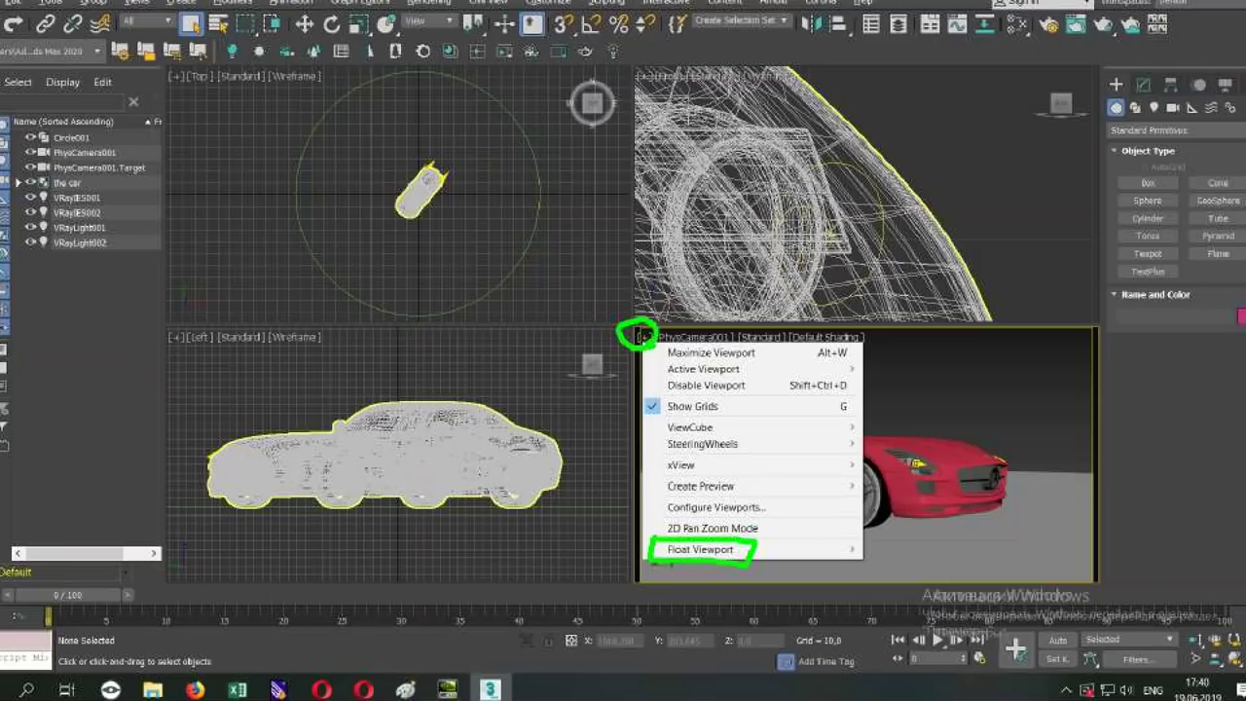
key("alt+w")
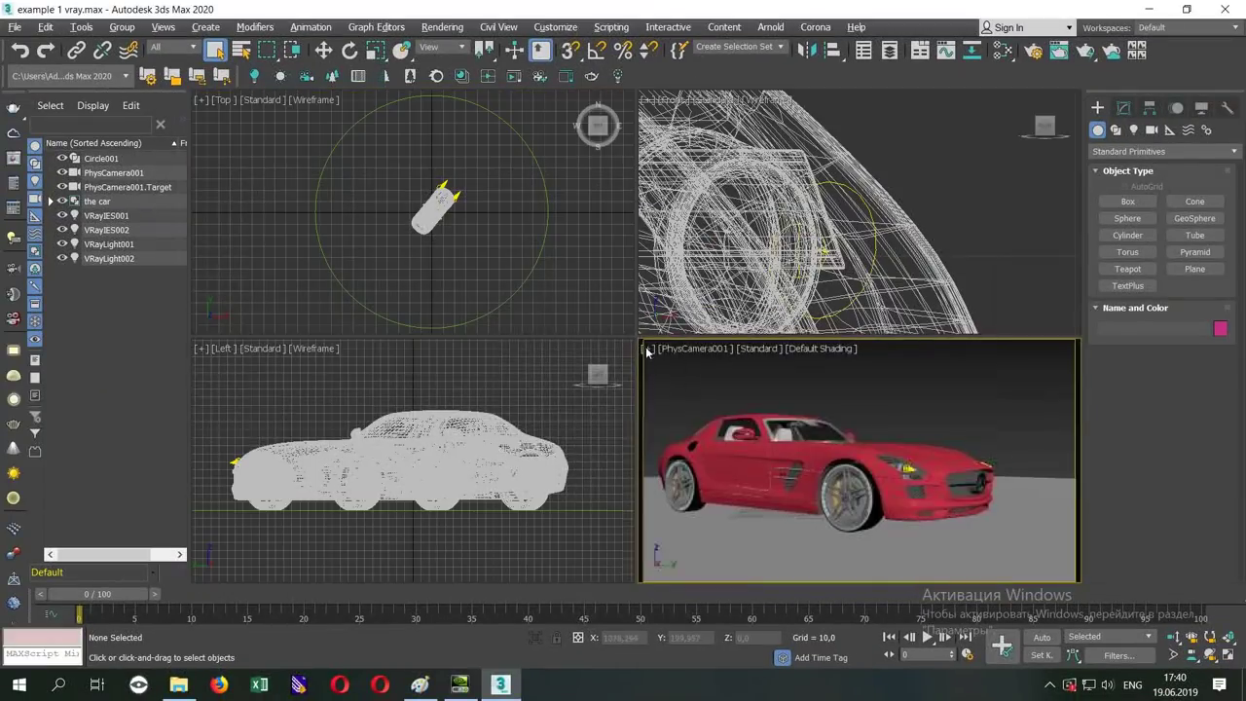
left_click(649, 349)
mouse_move(699, 551)
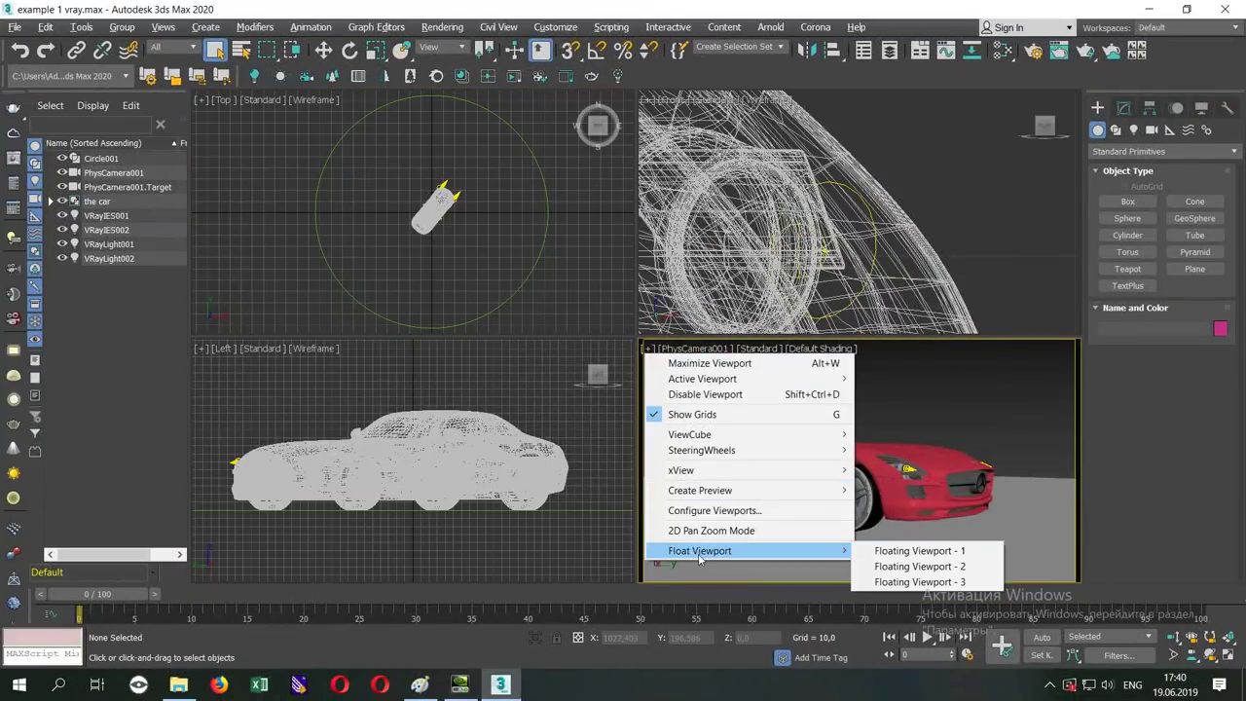
left_click(897, 551)
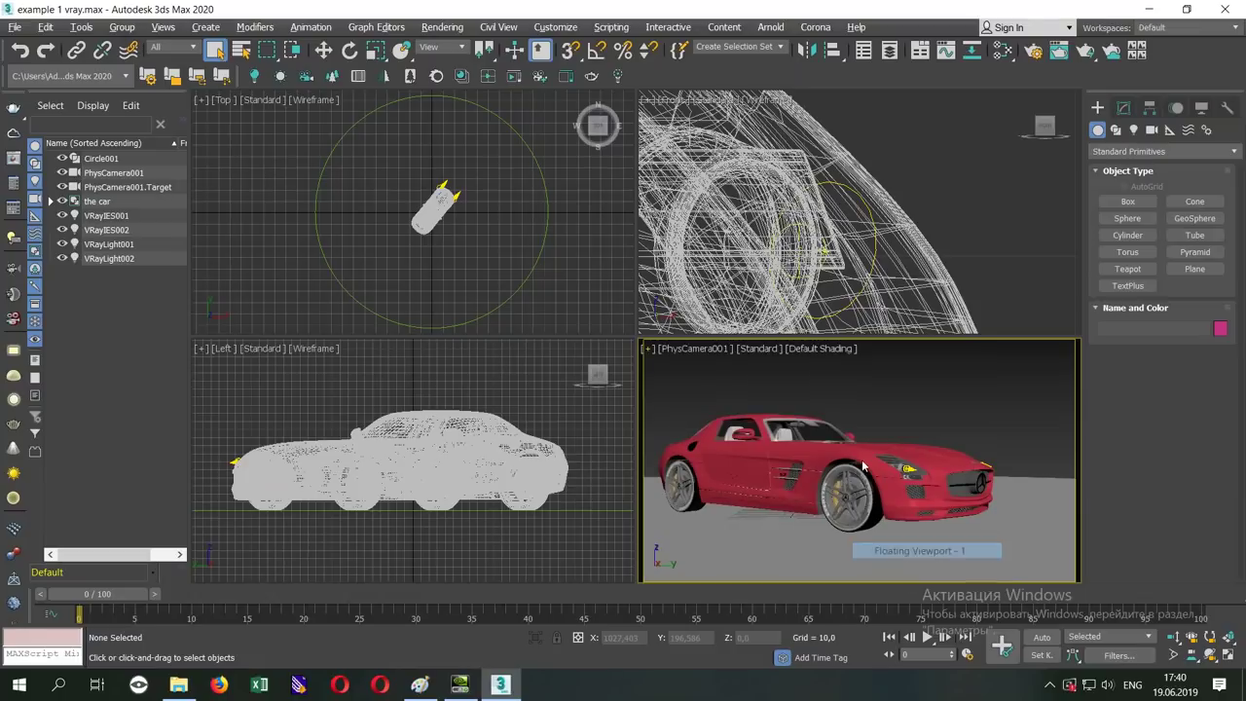
- Reposition and enlarge the floating viewport, orbit around the car, then close it
left_click_drag(1075, 209, 337, 81)
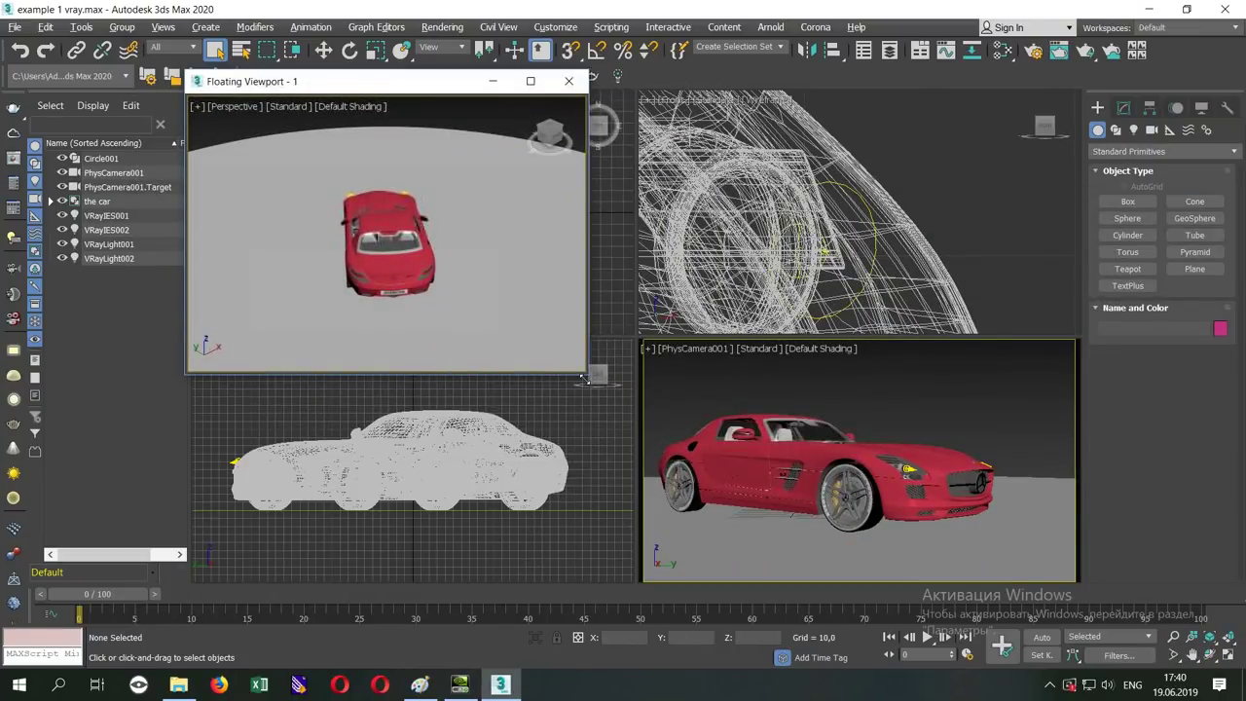
left_click_drag(584, 378, 989, 574)
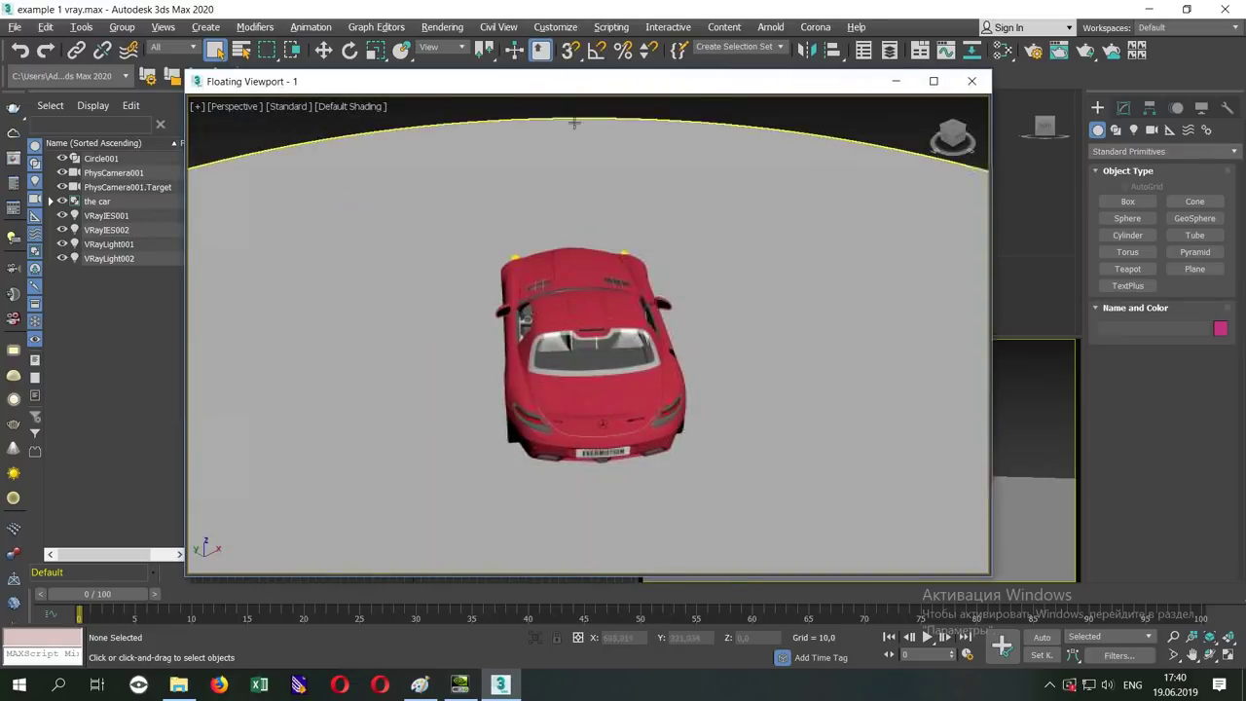
left_click_drag(550, 86, 614, 68)
left_click(306, 90)
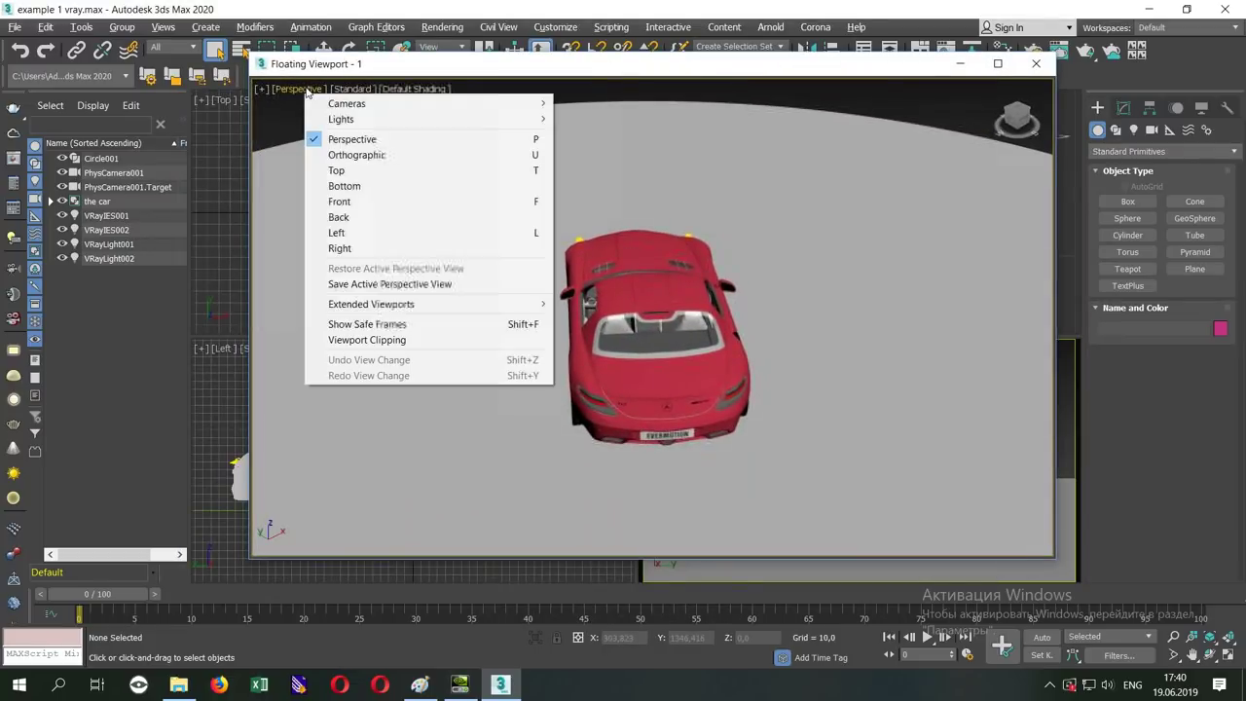
left_click(795, 299)
mouse_move(795, 299)
middle_mouse_down("alt")
mouse_move(723, 332)
mouse_move(596, 93)
middle_mouse_up("alt")
mouse_move(583, 71)
left_mouse_down()
mouse_move(453, 64)
mouse_move(1241, 52)
left_mouse_up()
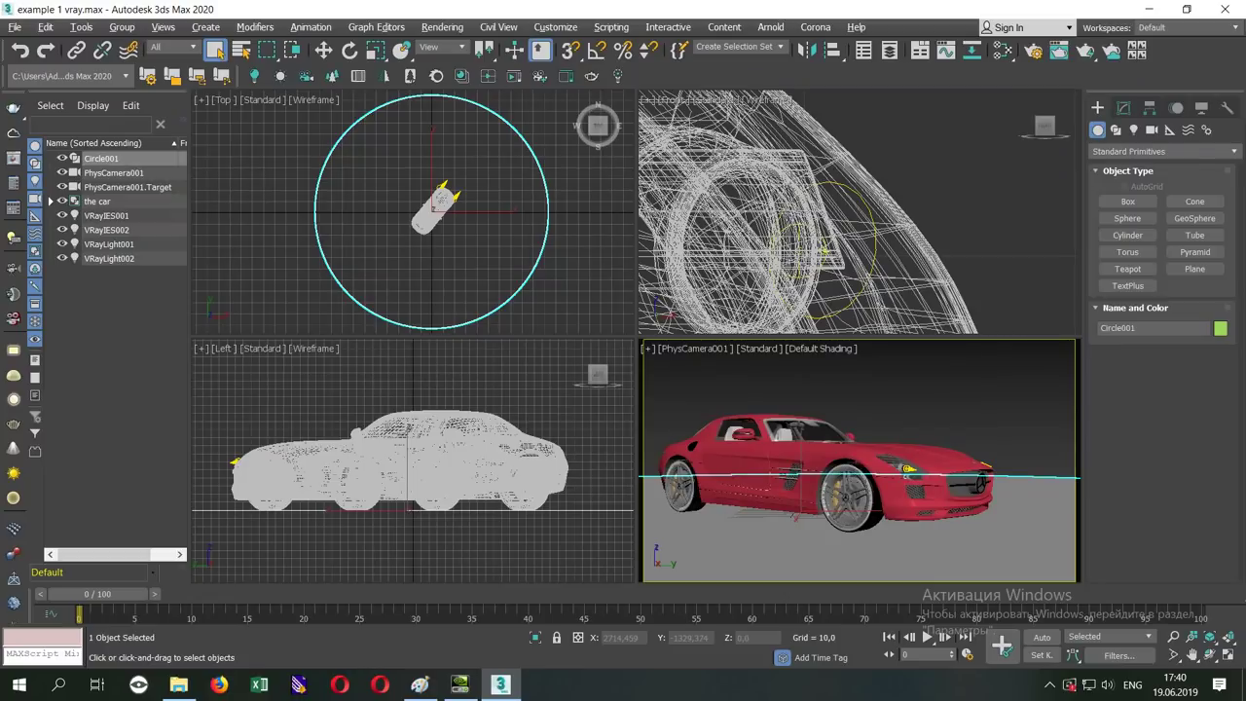
left_click(800, 364)
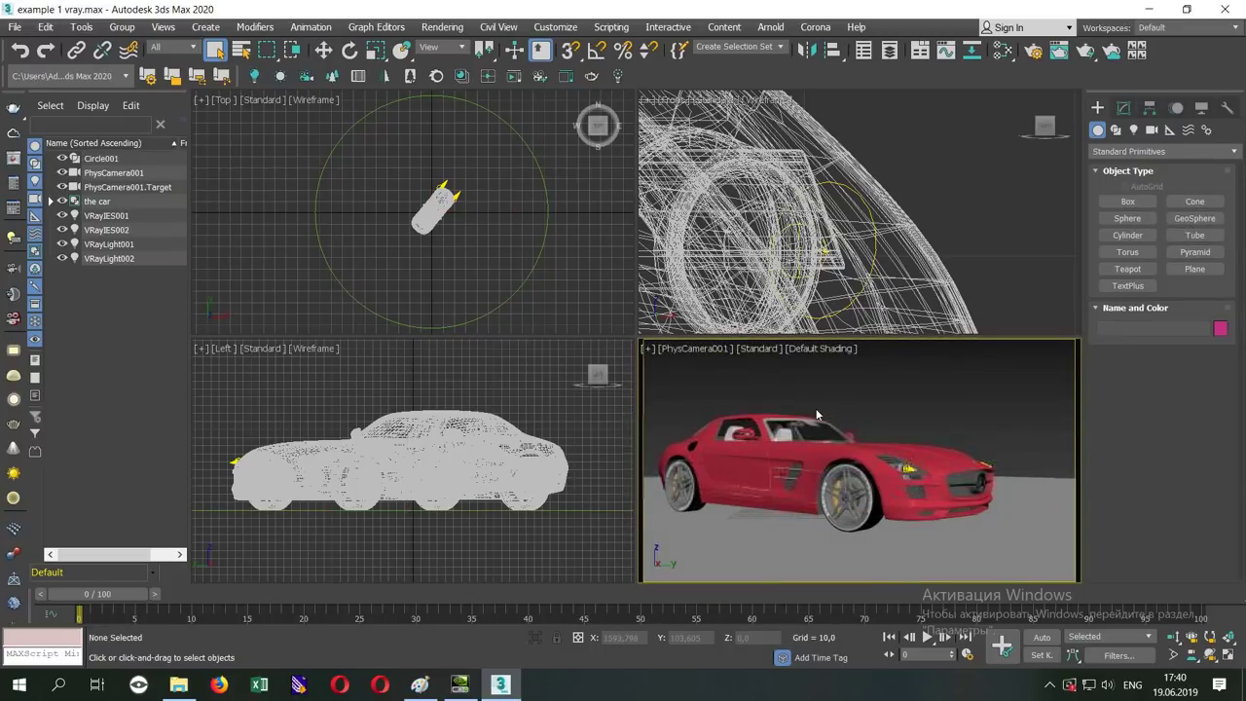
mouse_move(1118, 101)
left_mouse_down()
mouse_move(436, 71)
mouse_move(476, 70)
left_mouse_up()
left_click(956, 64)
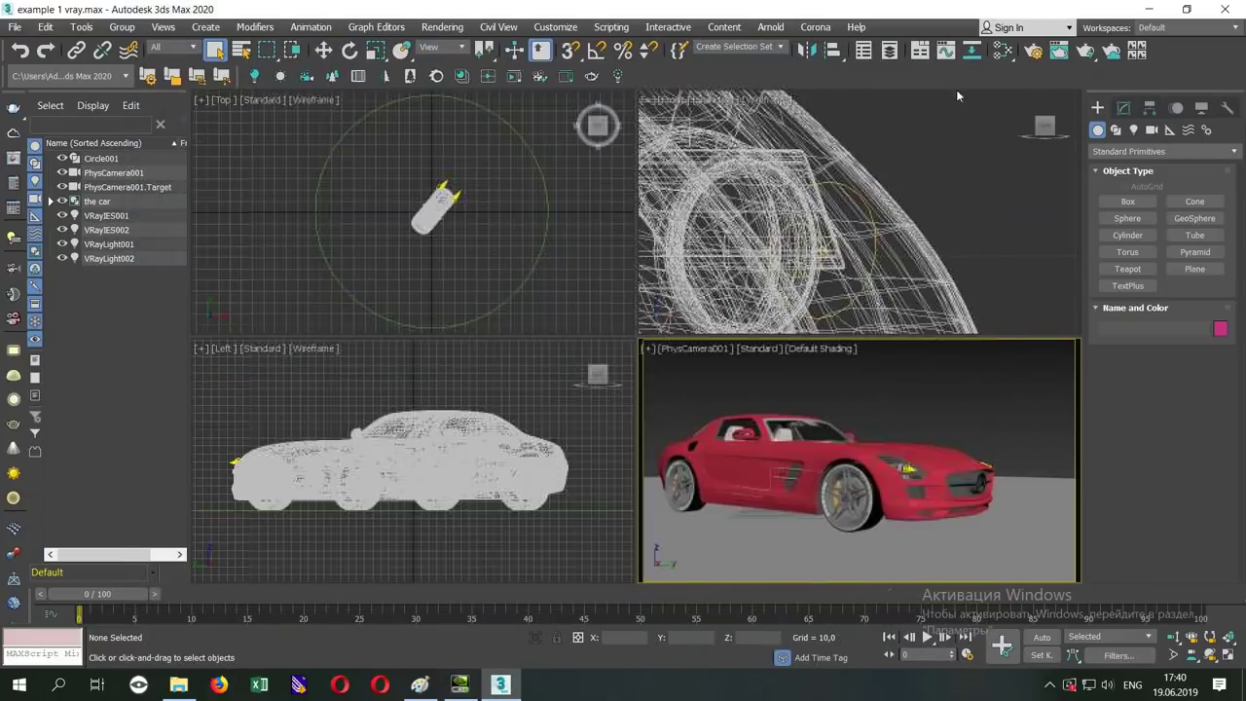
- Float the camera viewport once more, then close that floating window
left_click(650, 352)
mouse_move(701, 551)
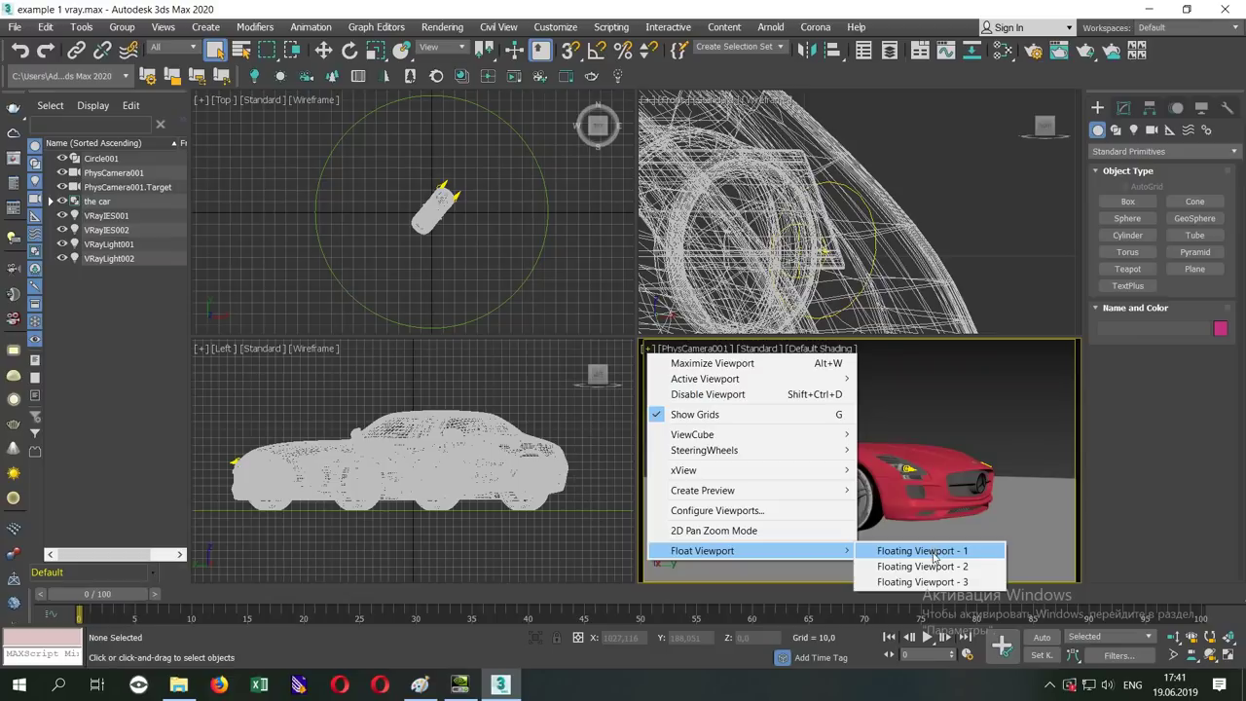
left_click(933, 551)
left_click_drag(719, 58, 683, 57)
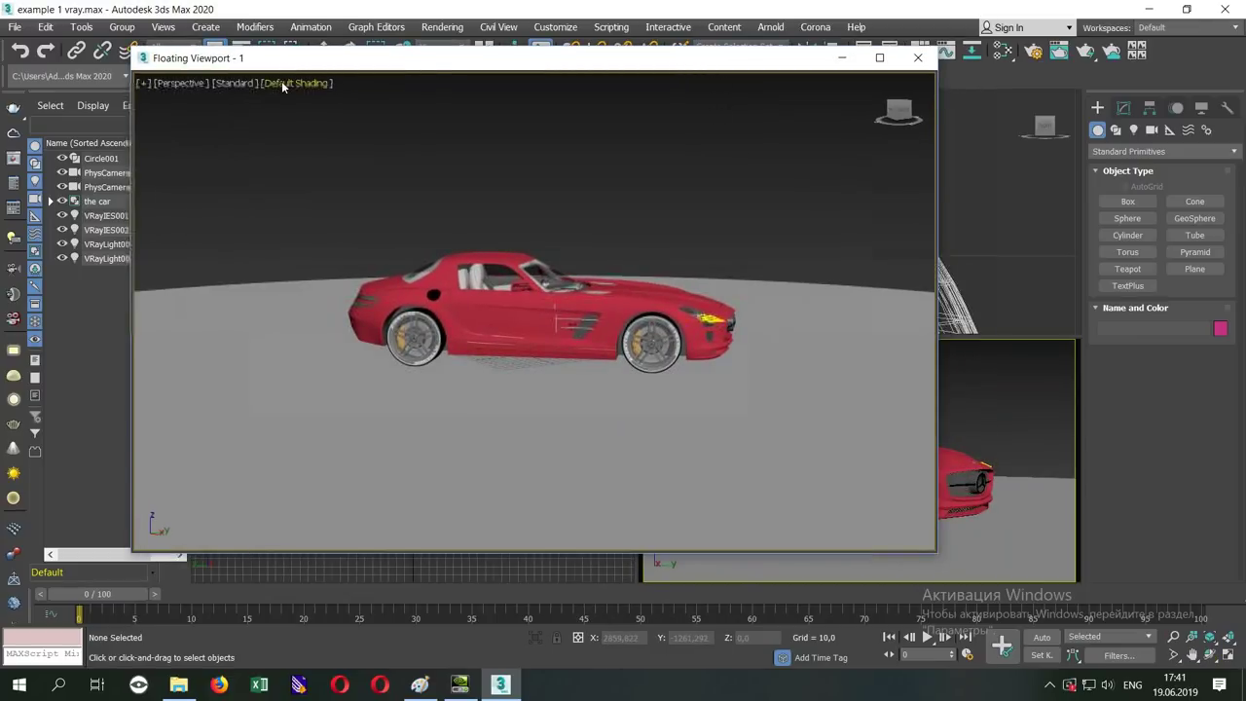
left_click(917, 57)
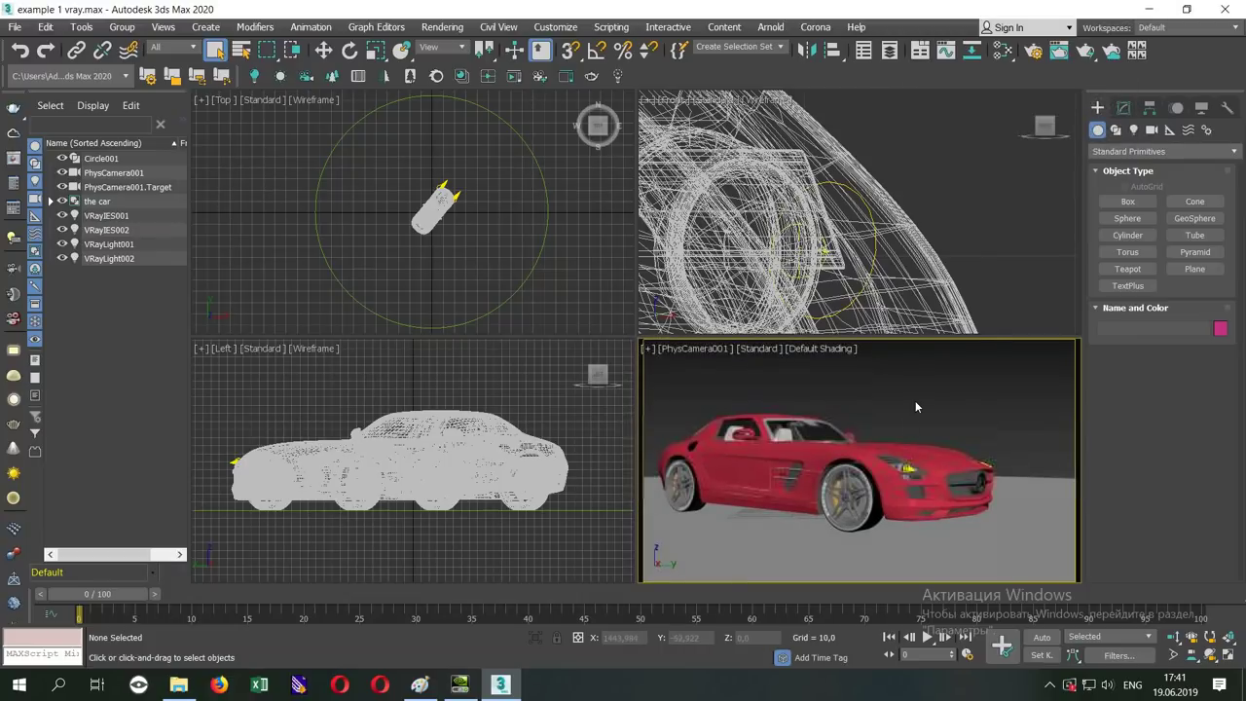
- Maximize the PhysCamera001 view and confirm V-Ray Next as the renderer in Render Setup
key("alt+w")
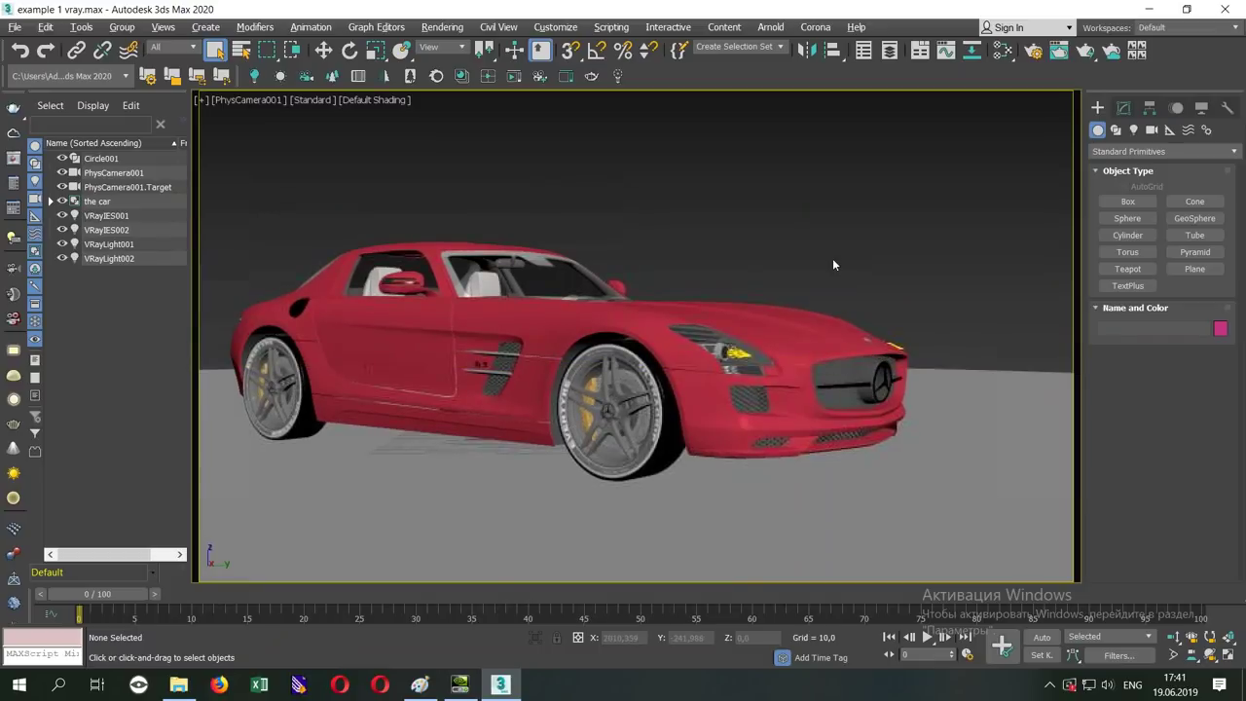
left_click(1034, 51)
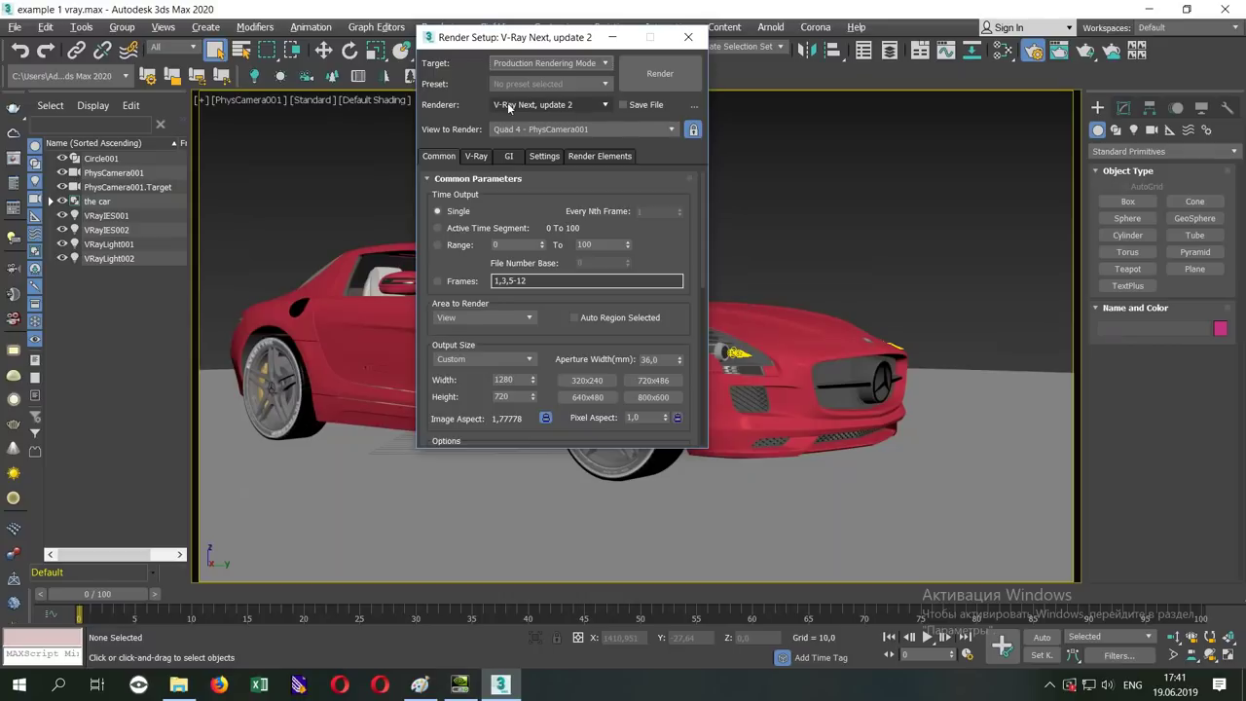
left_click(525, 107)
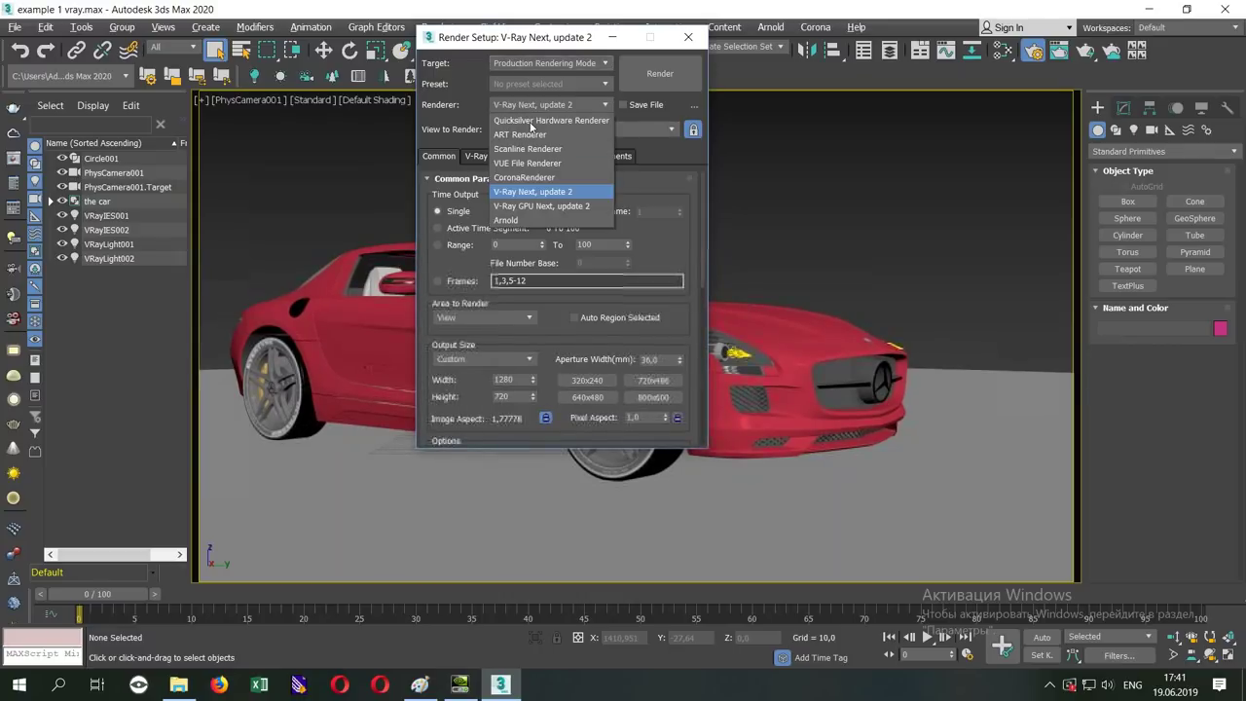
left_click(547, 195)
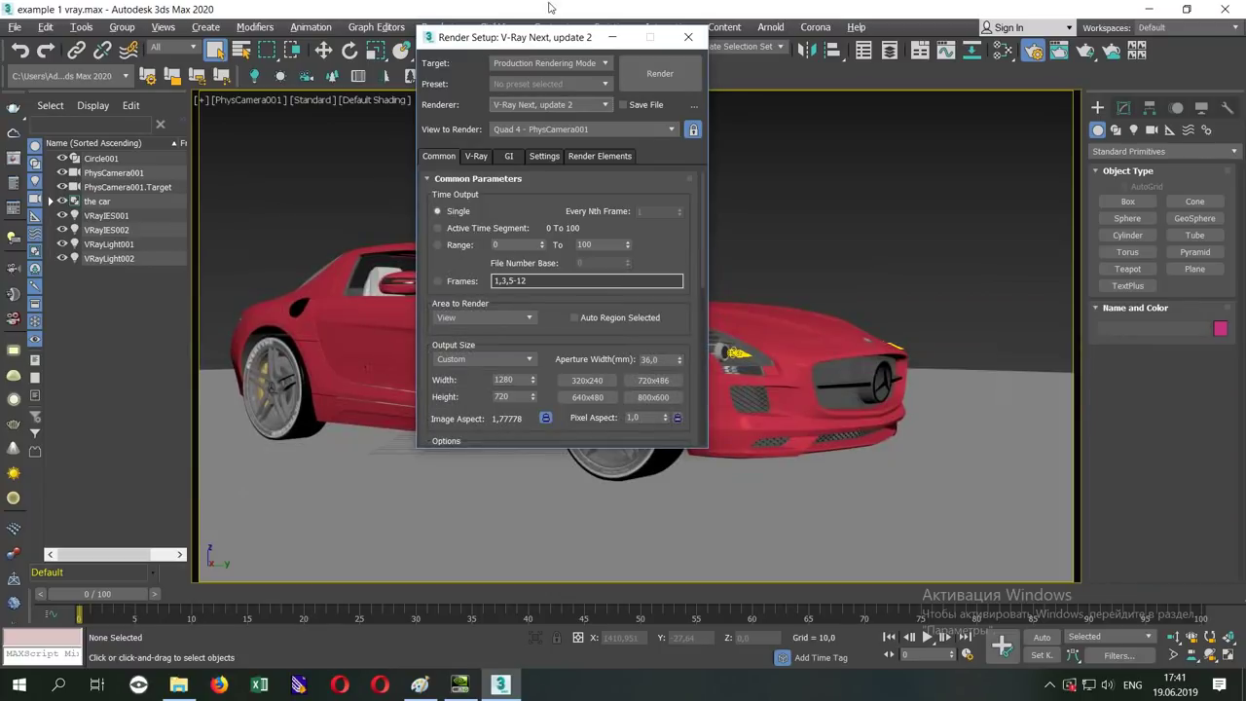
left_click_drag(559, 37, 642, 48)
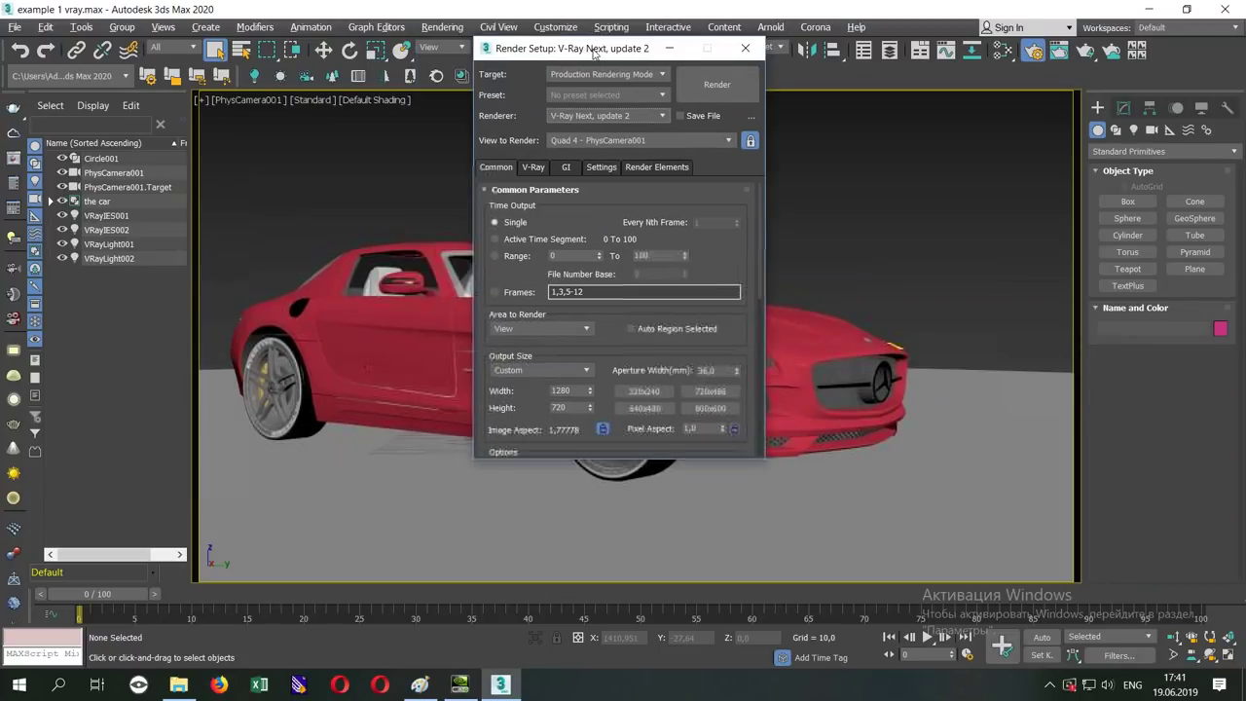
left_click(727, 85)
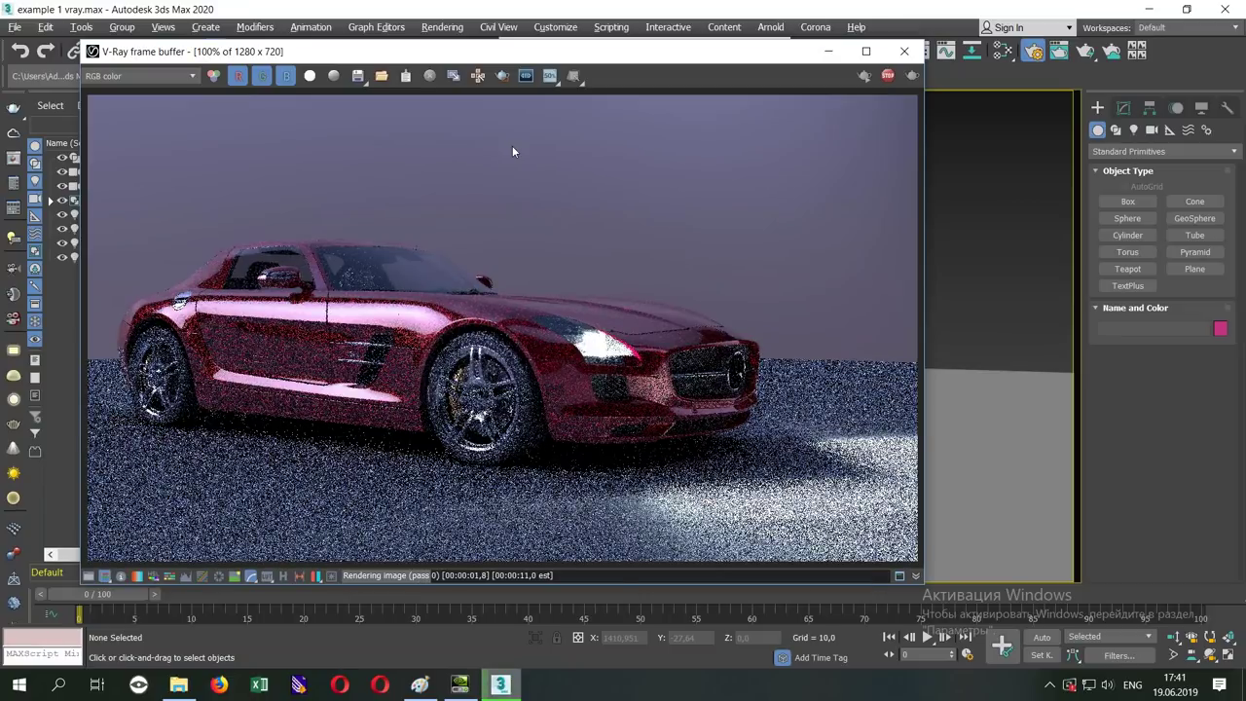
left_click(905, 51)
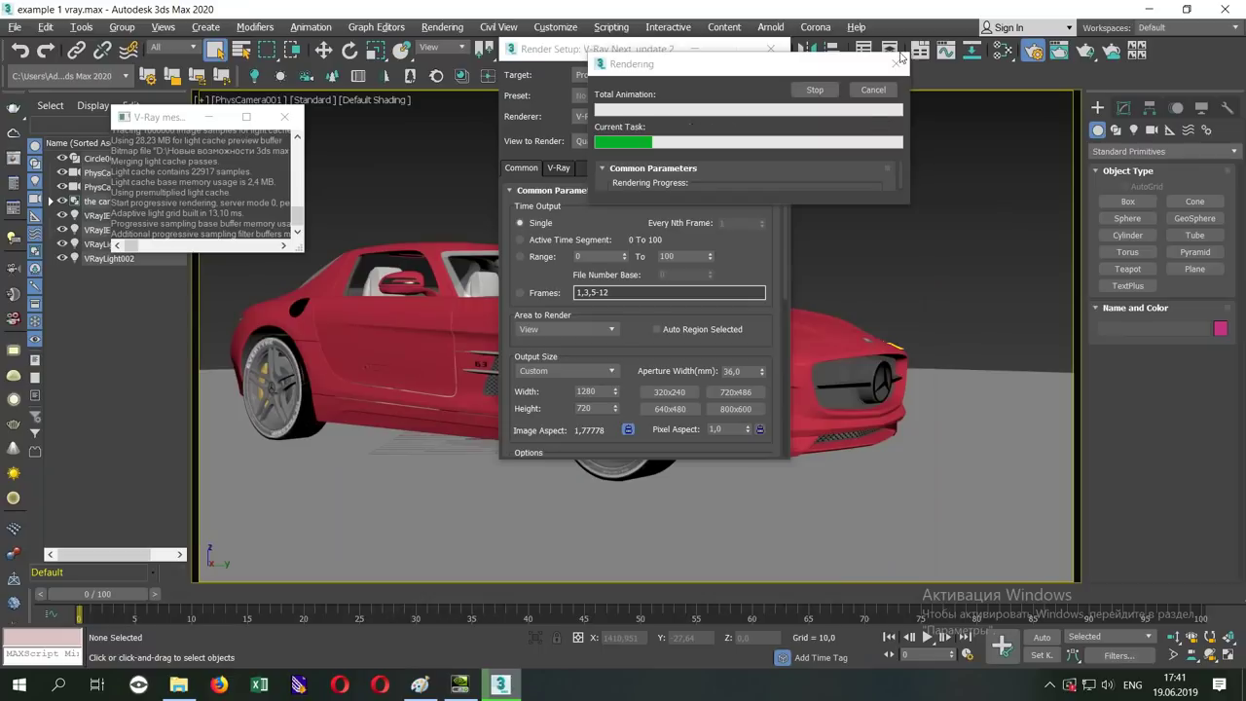
left_click(815, 89)
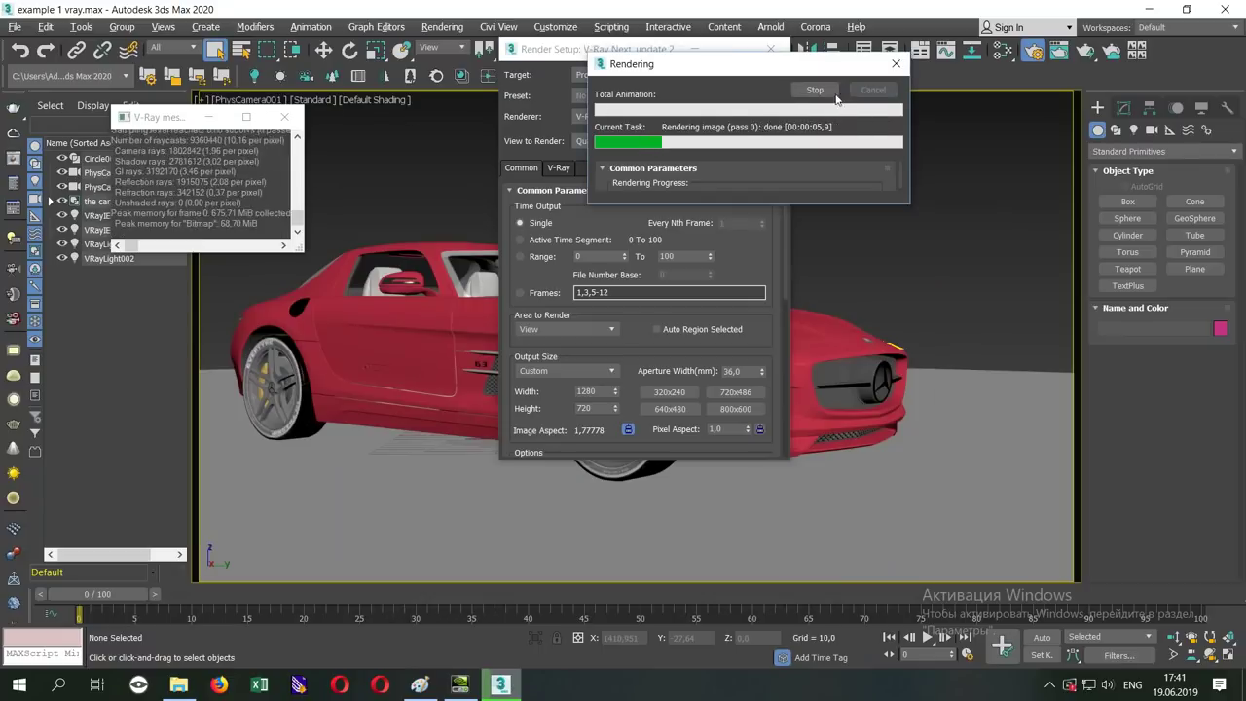
left_click(289, 119)
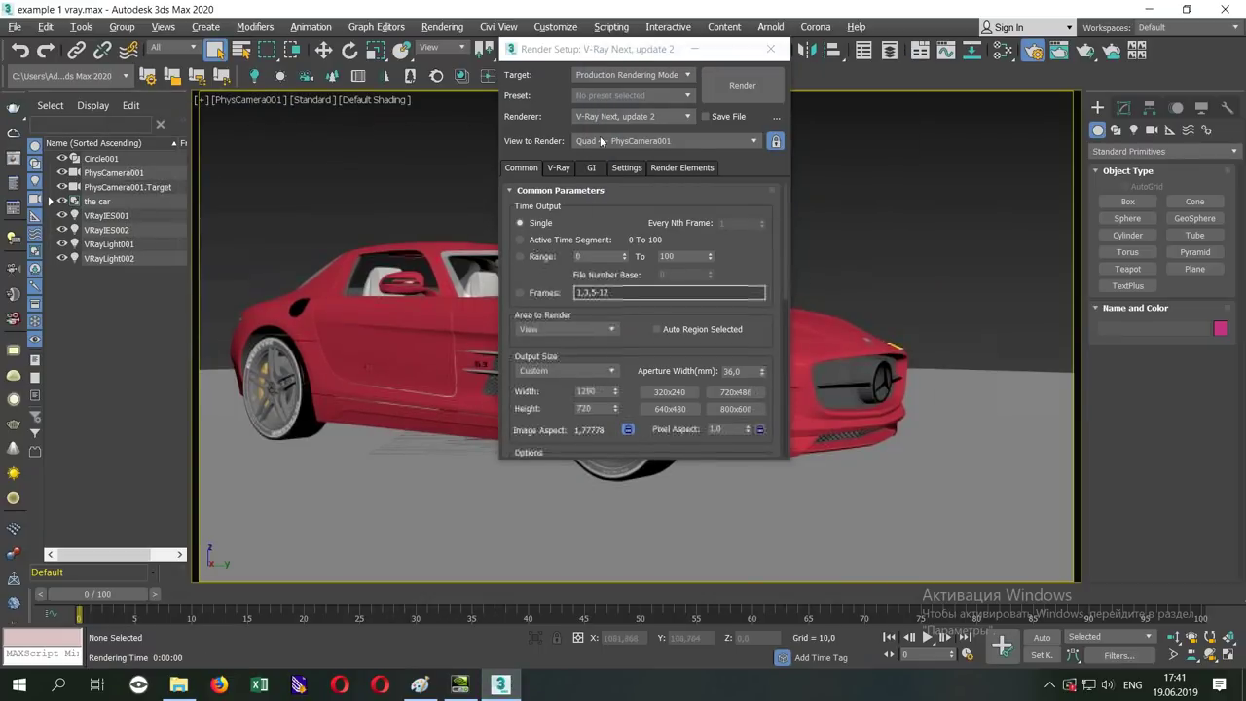
- Switch the renderer from V-Ray Next to V-Ray GPU Next, update 2, and move Render Setup up-left
left_click(675, 115)
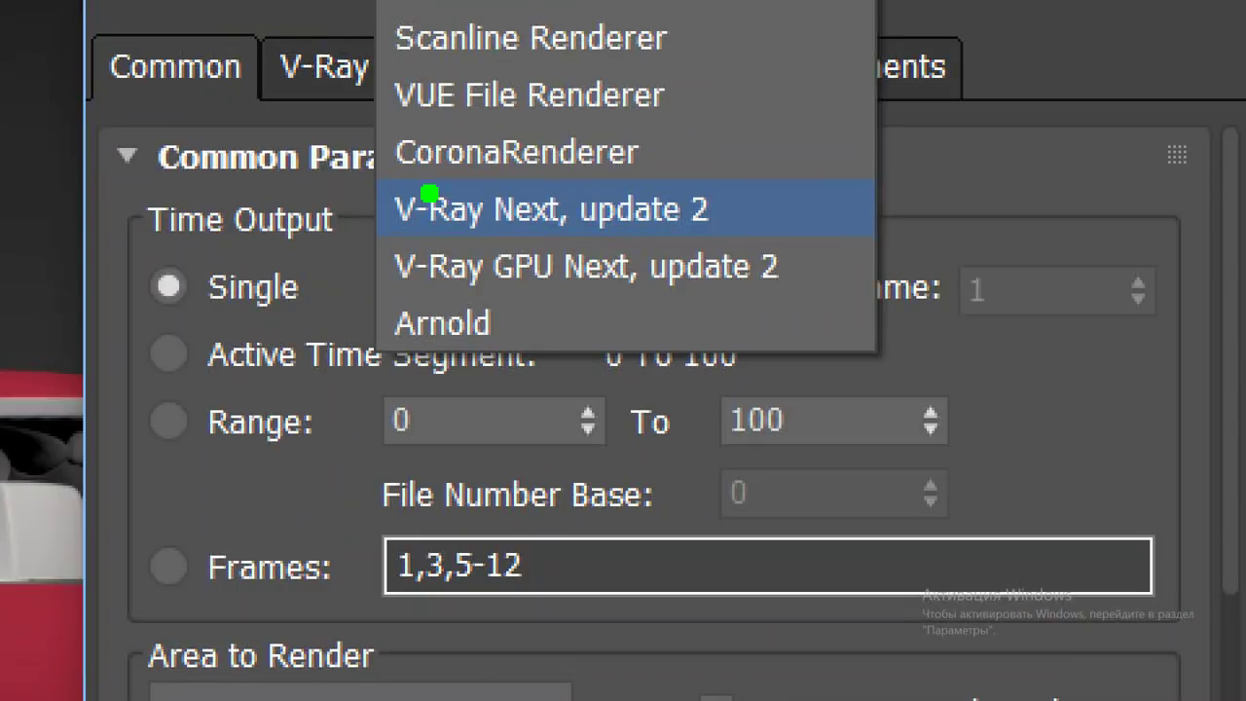
mouse_move(564, 188)
left_mouse_down()
mouse_move(679, 185)
mouse_move(689, 229)
left_mouse_up()
mouse_move(852, 313)
left_mouse_down()
mouse_move(362, 302)
mouse_move(452, 180)
left_mouse_up()
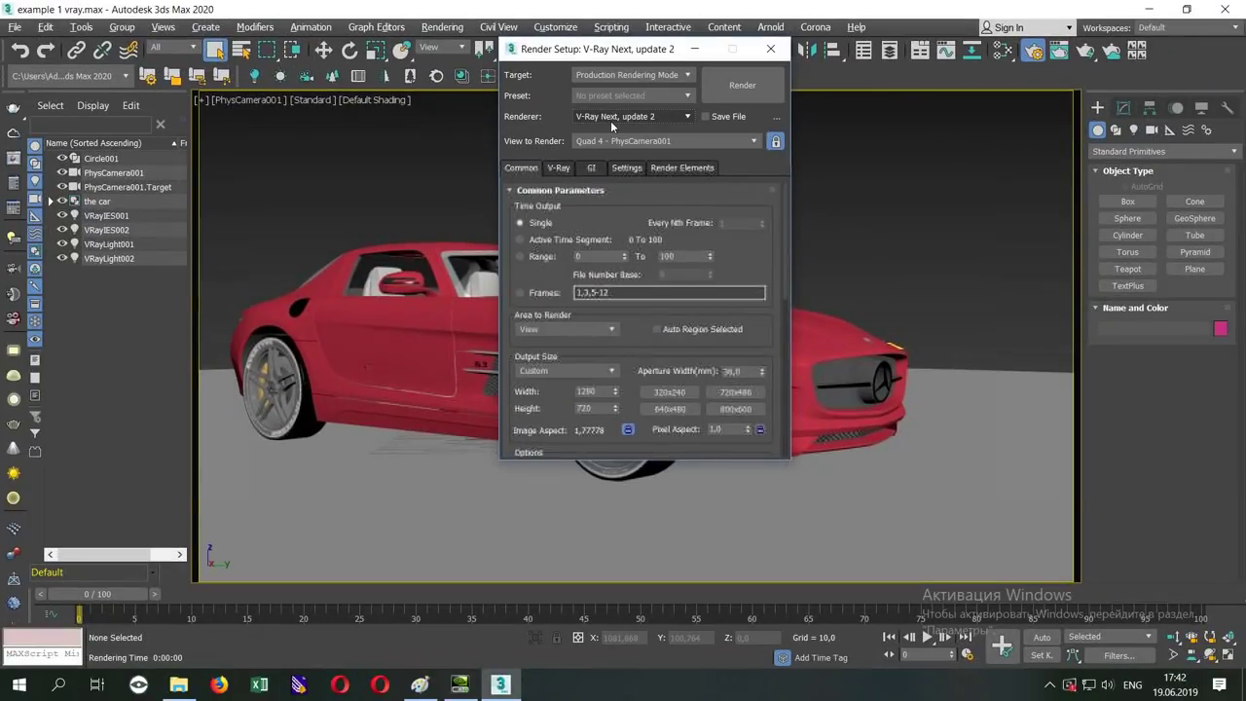
left_click(610, 121)
left_click(618, 217)
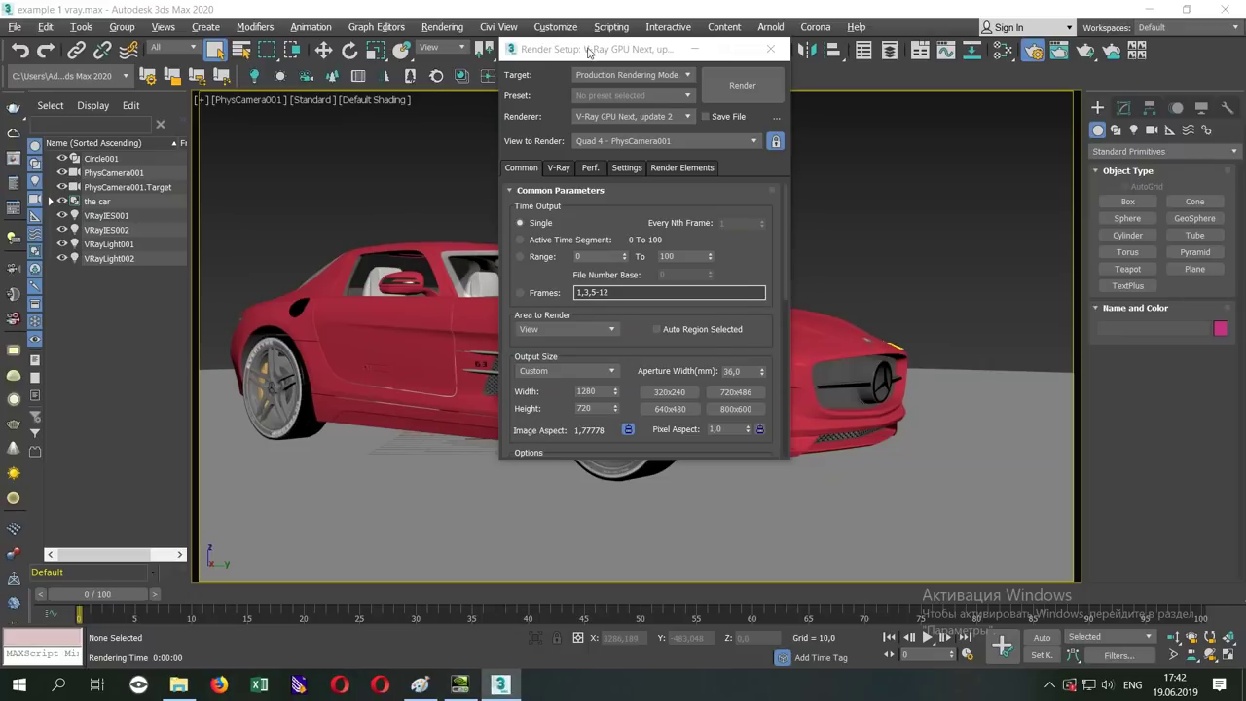
left_click_drag(591, 48, 463, 25)
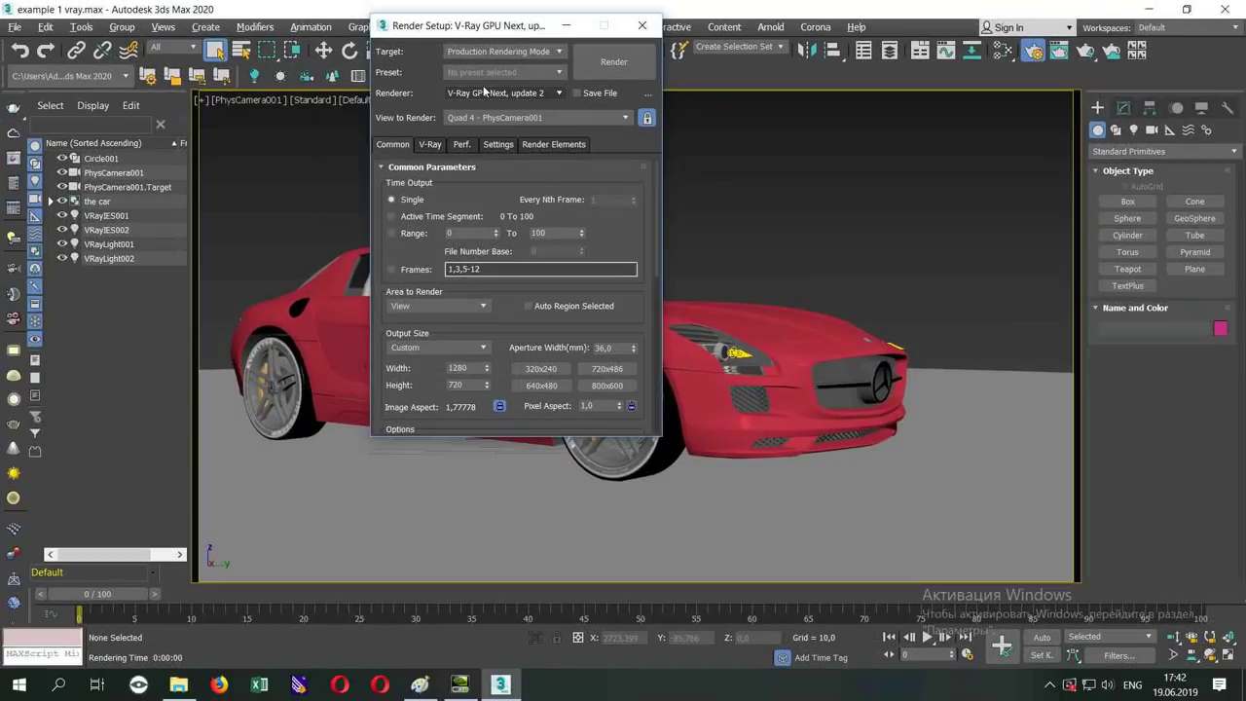
- Enable the C++/CPU device alongside the GTX 680 in Perf. settings and start a GPU render
left_click(459, 144)
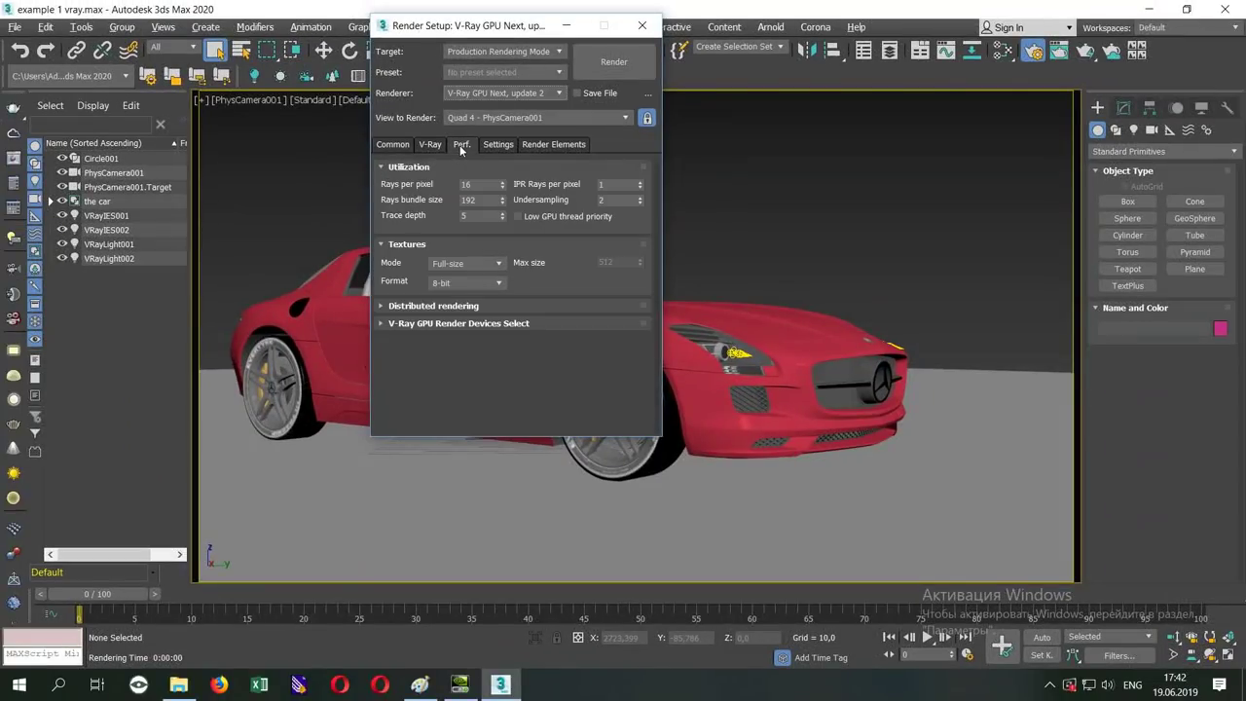
left_click(418, 325)
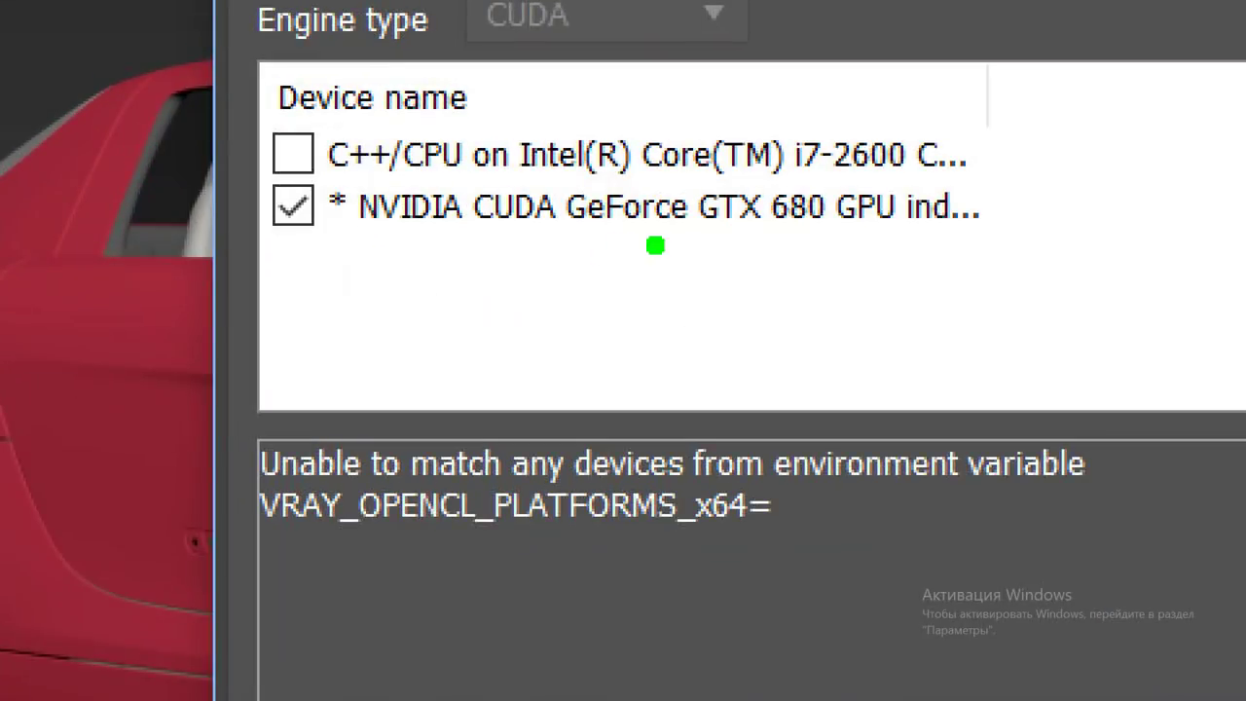
left_click_drag(721, 243, 978, 231)
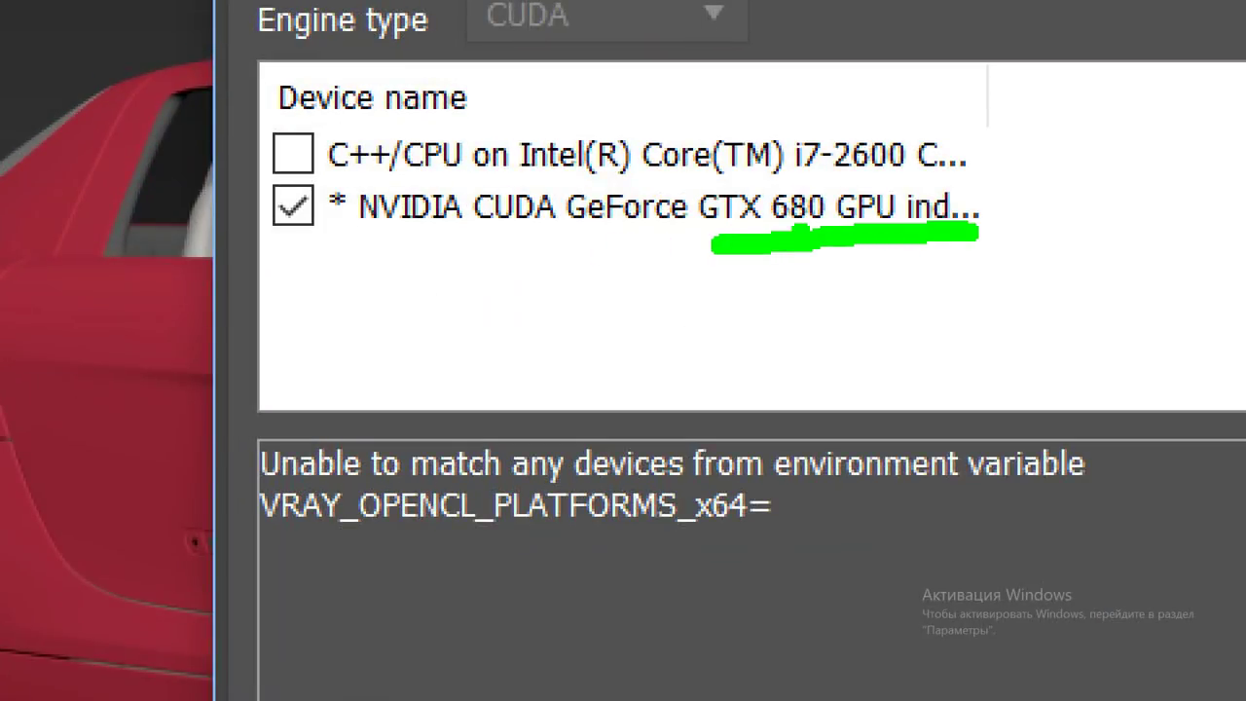
mouse_move(265, 95)
left_mouse_down()
mouse_move(264, 114)
mouse_move(326, 109)
left_mouse_up()
left_click_drag(257, 177, 346, 195)
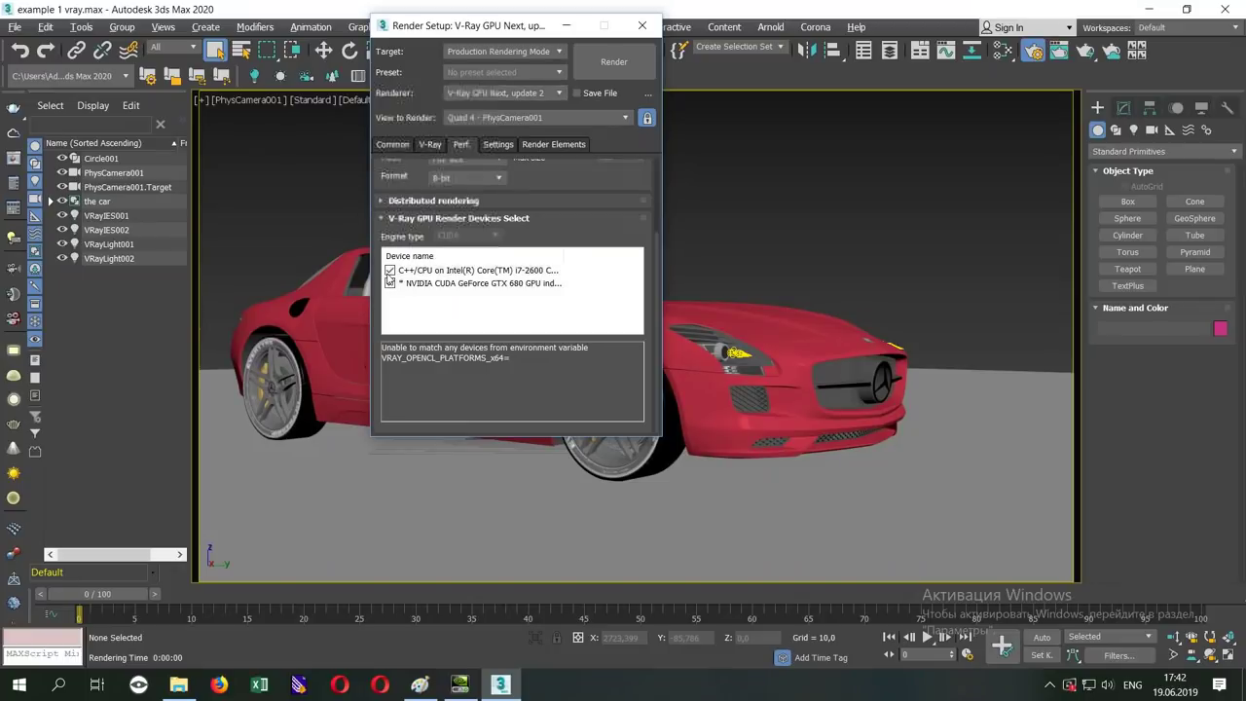
left_click(613, 62)
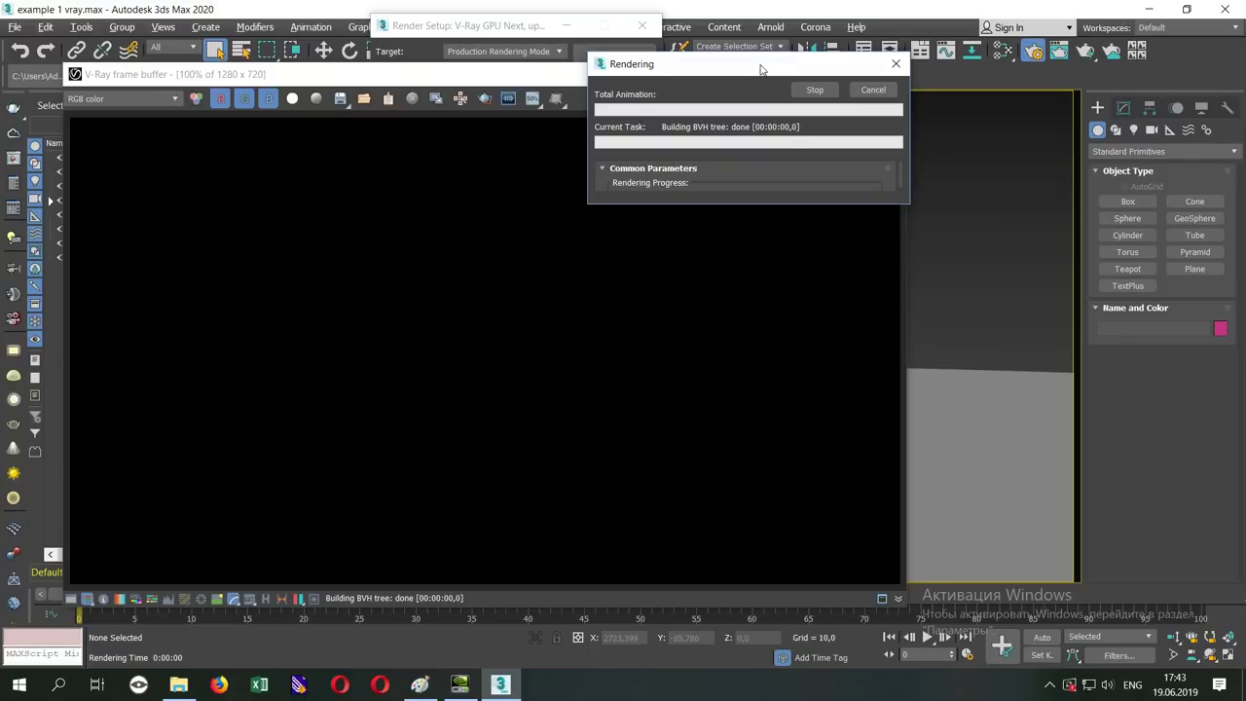
- Let the red car's GPU render refine to pass 48, then cancel it and close the frame buffer
left_click_drag(763, 69, 973, 57)
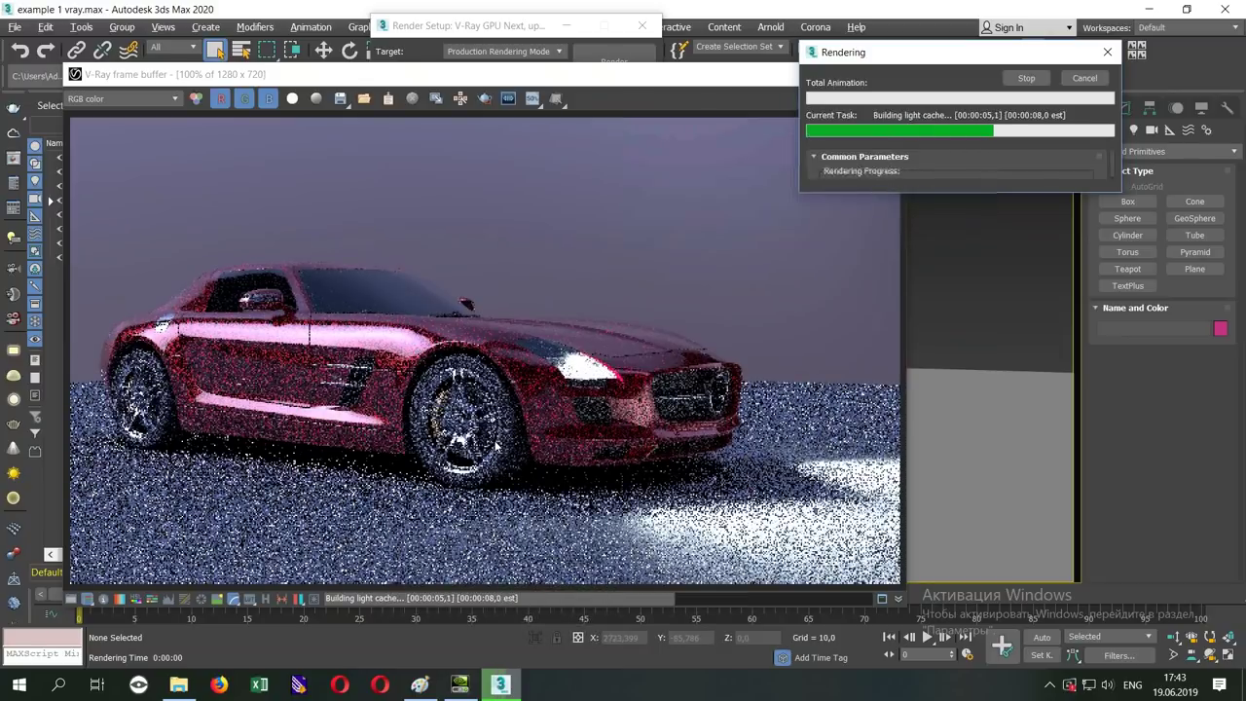
left_click(740, 185)
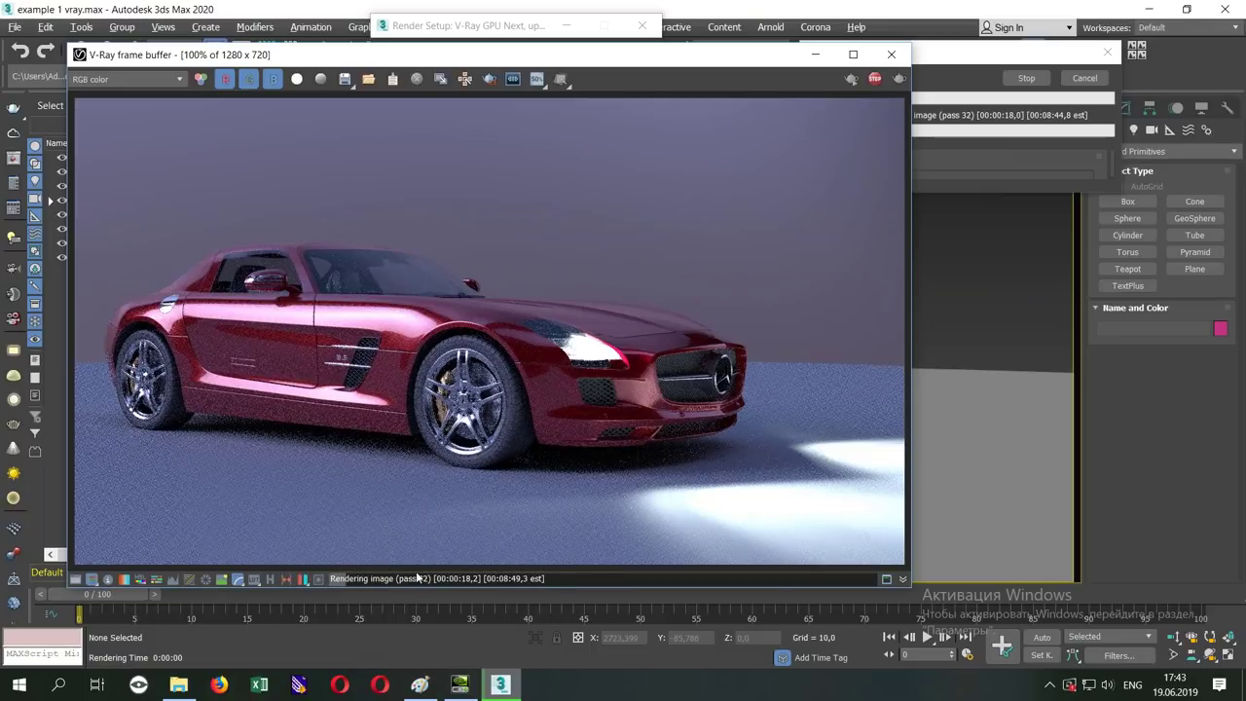
left_click(1080, 80)
left_click(890, 55)
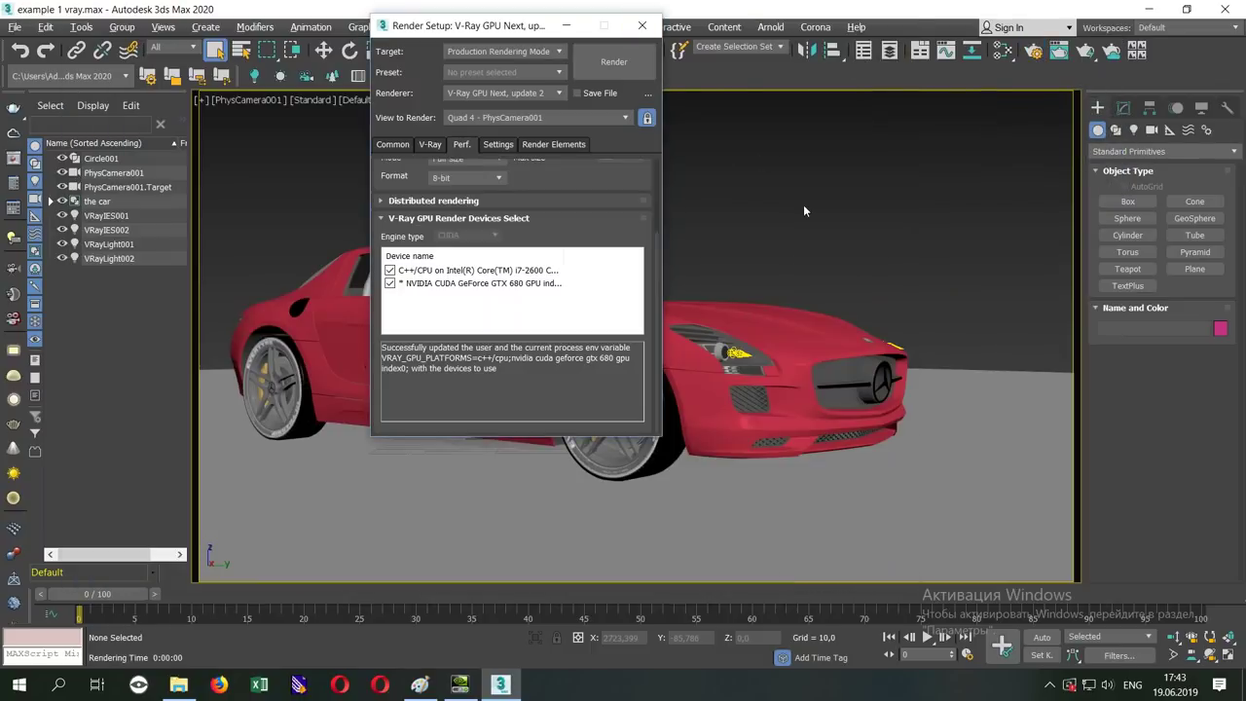
- Restore the four-viewport layout with PhysCamera001 active and show Render Setup's V-Ray tab
key("F10")
key("alt+w")
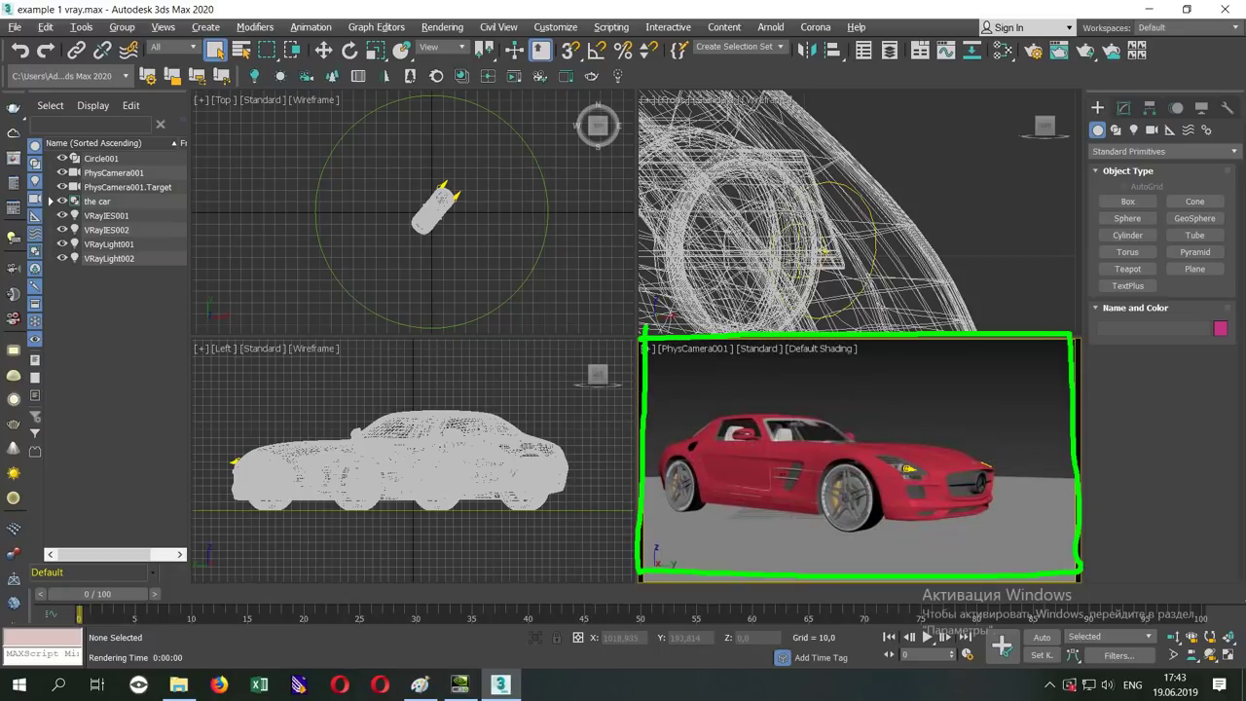
left_click(477, 243)
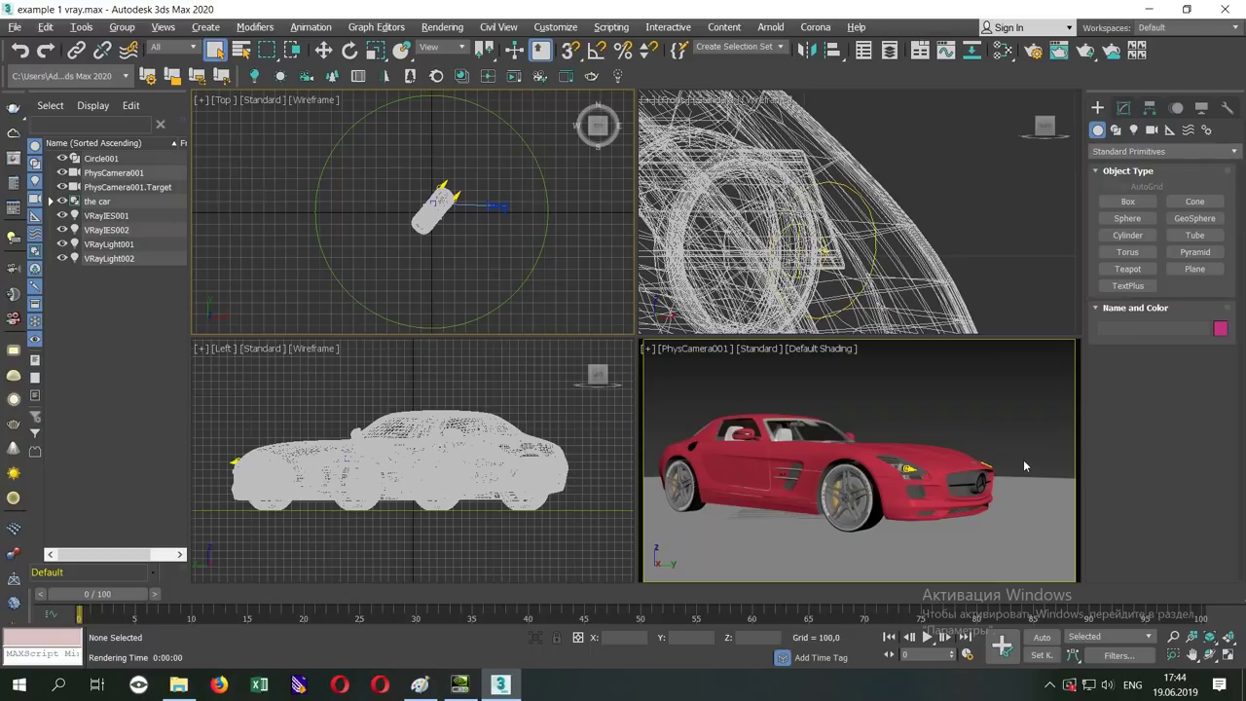
left_click(912, 390)
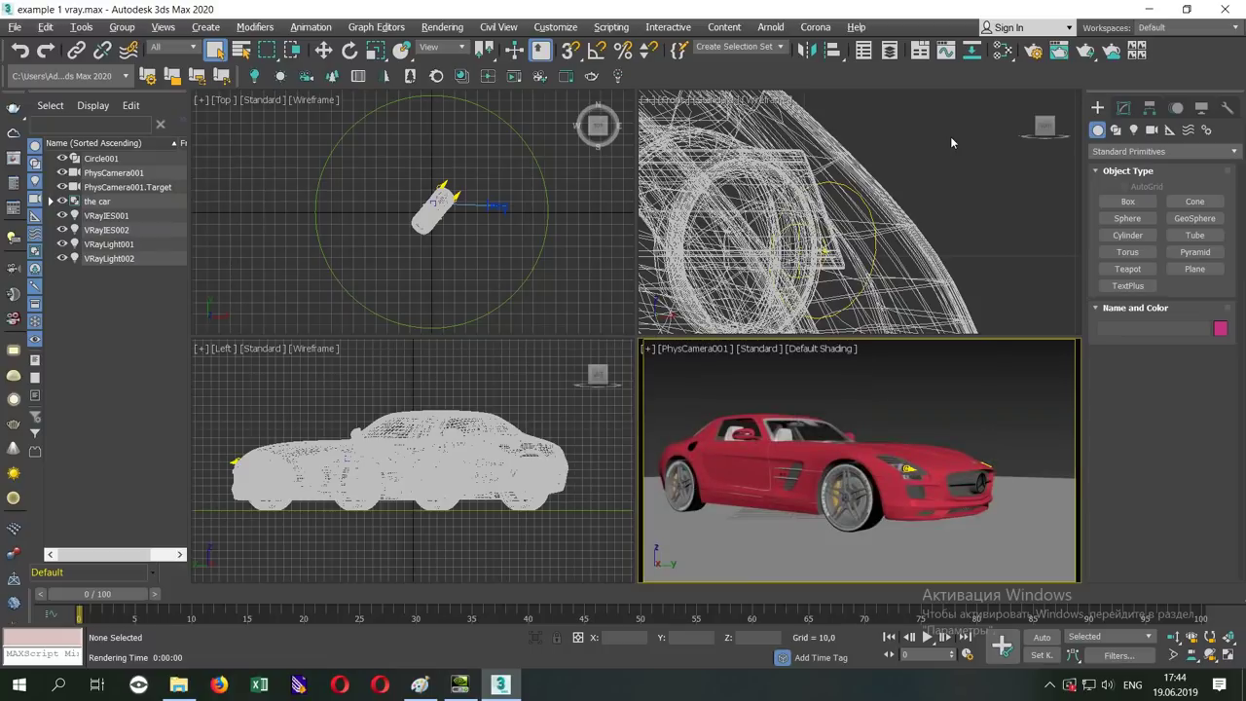
left_click(1034, 50)
left_click(438, 144)
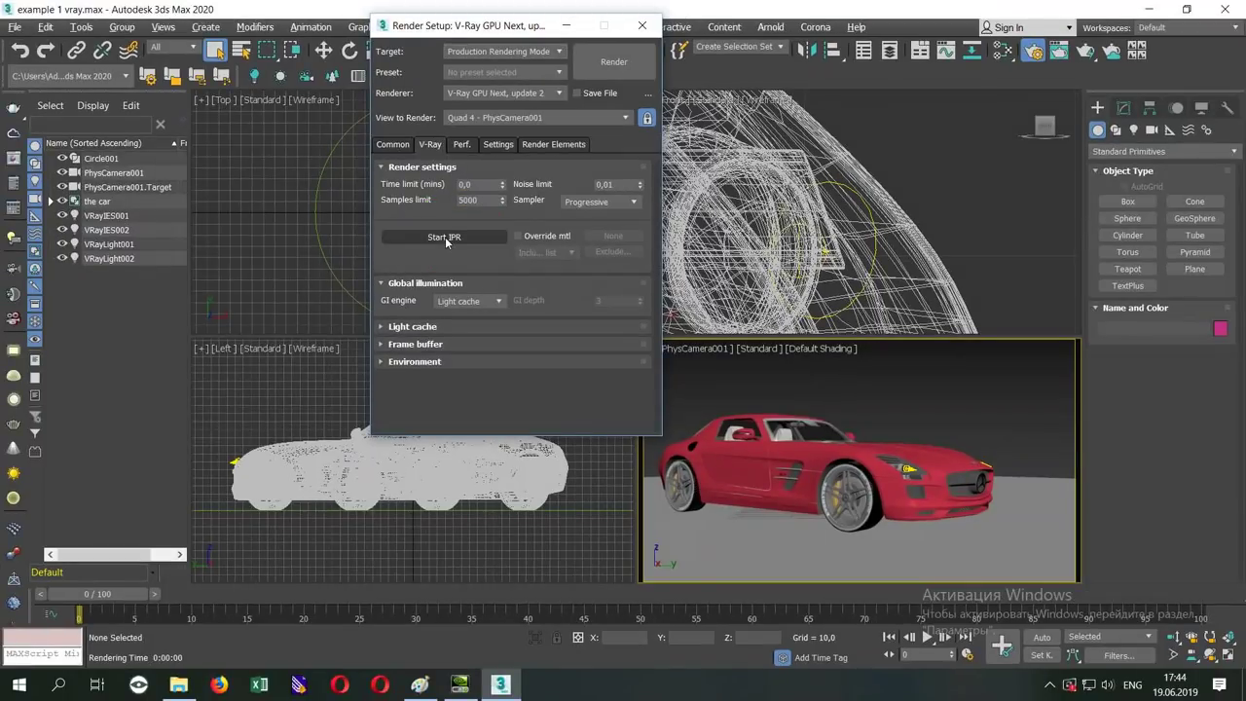
- Start an interactive render of the camera view and shrink the frame buffer out of the way
left_click(445, 237)
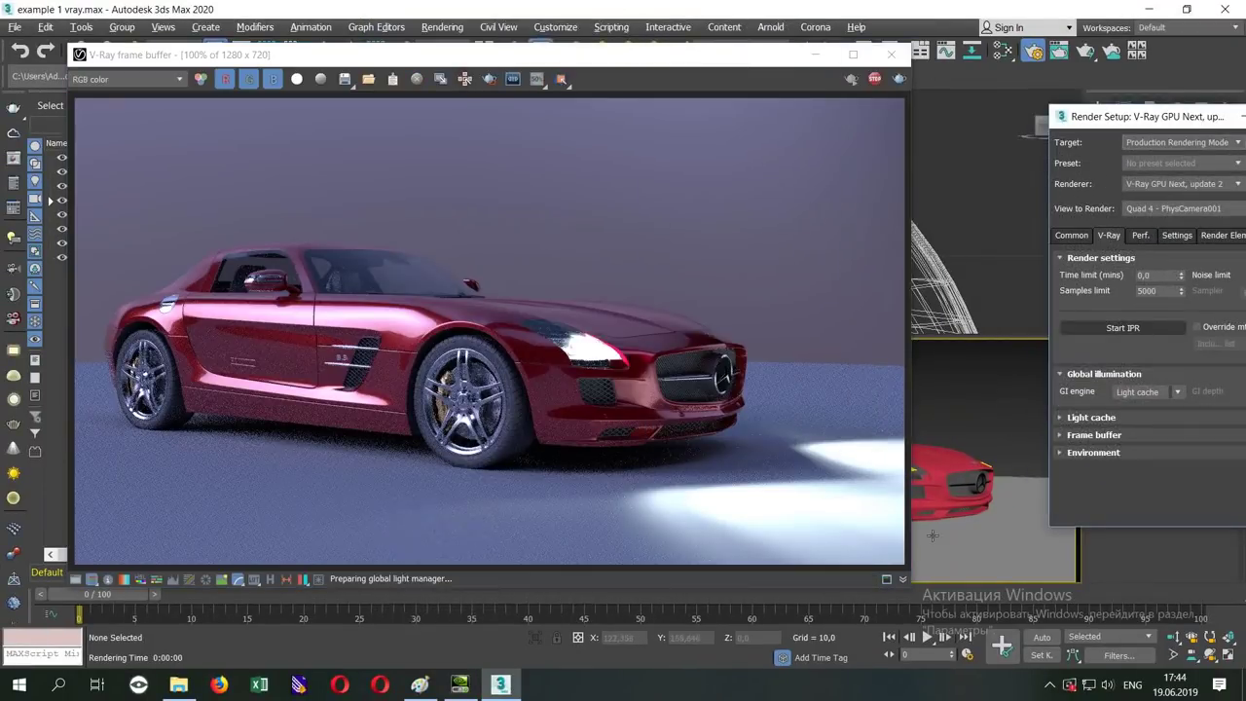
left_click_drag(907, 590, 581, 352)
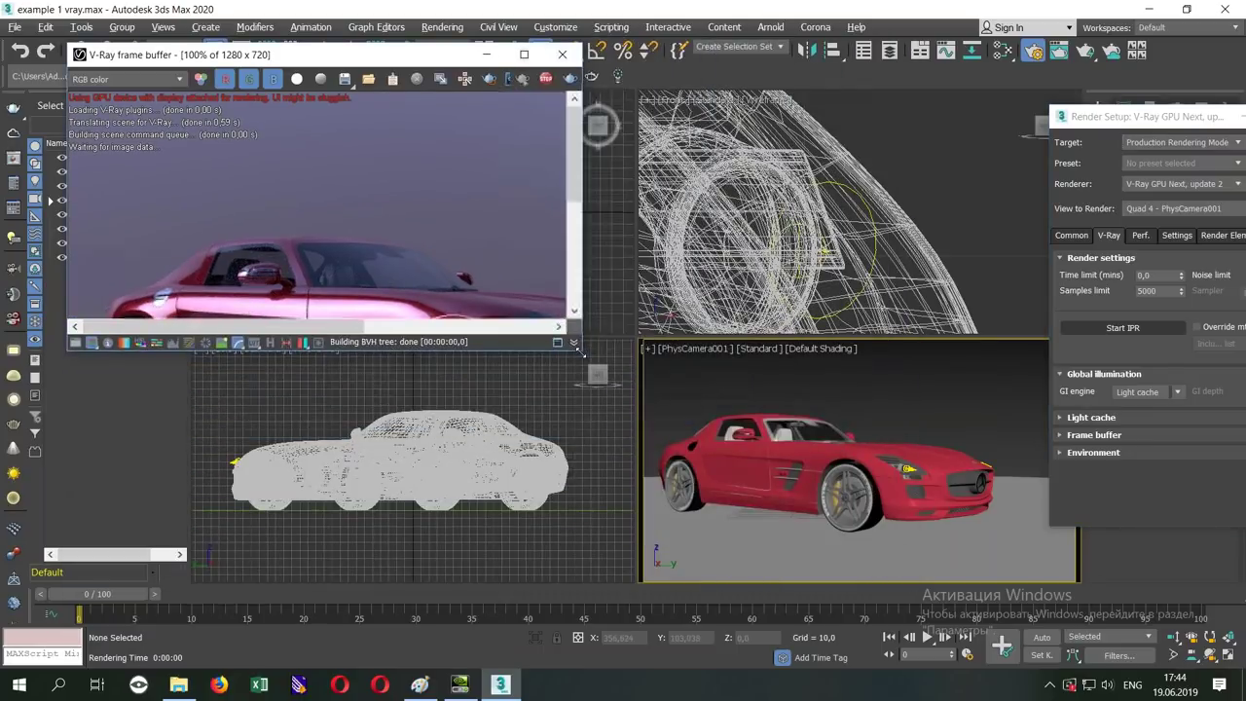
left_click_drag(420, 54, 436, 348)
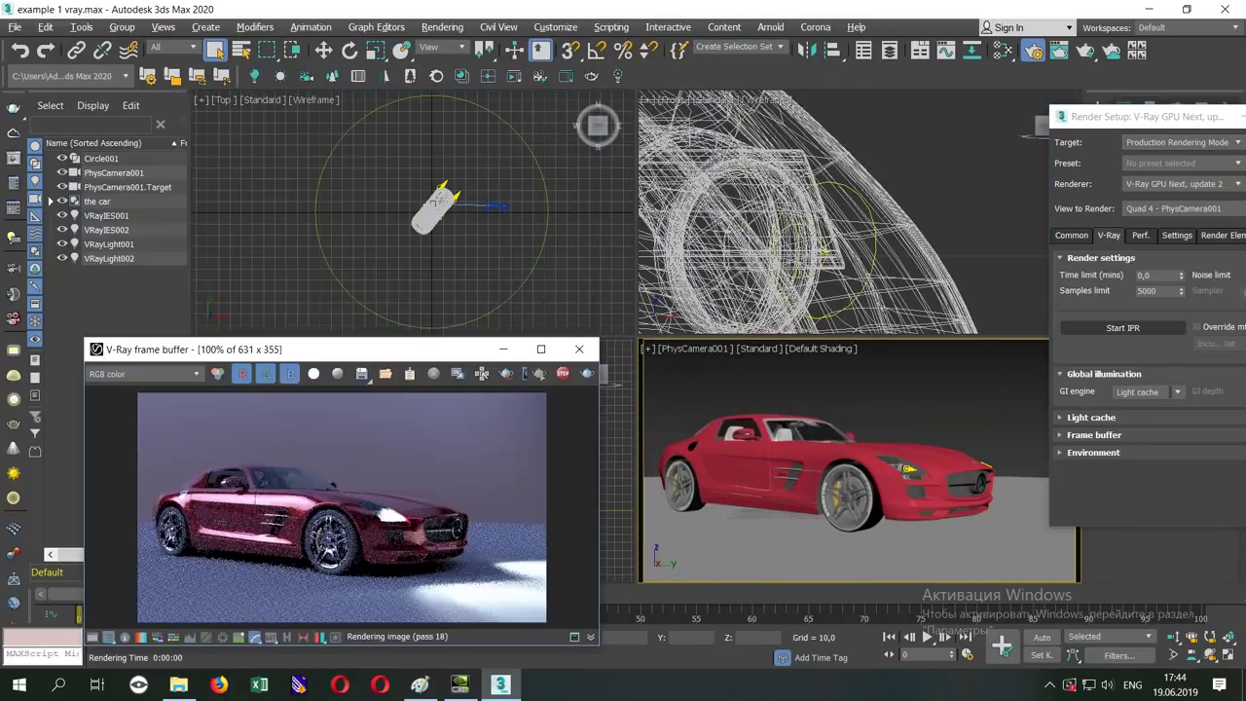
- Move PhysCamera001 around the car in the Top view, then close the frame buffer
scroll(496, 206, "up", 4)
left_click(496, 206)
key("w")
mouse_move(531, 180)
left_mouse_down()
mouse_move(519, 146)
mouse_move(487, 266)
left_mouse_up()
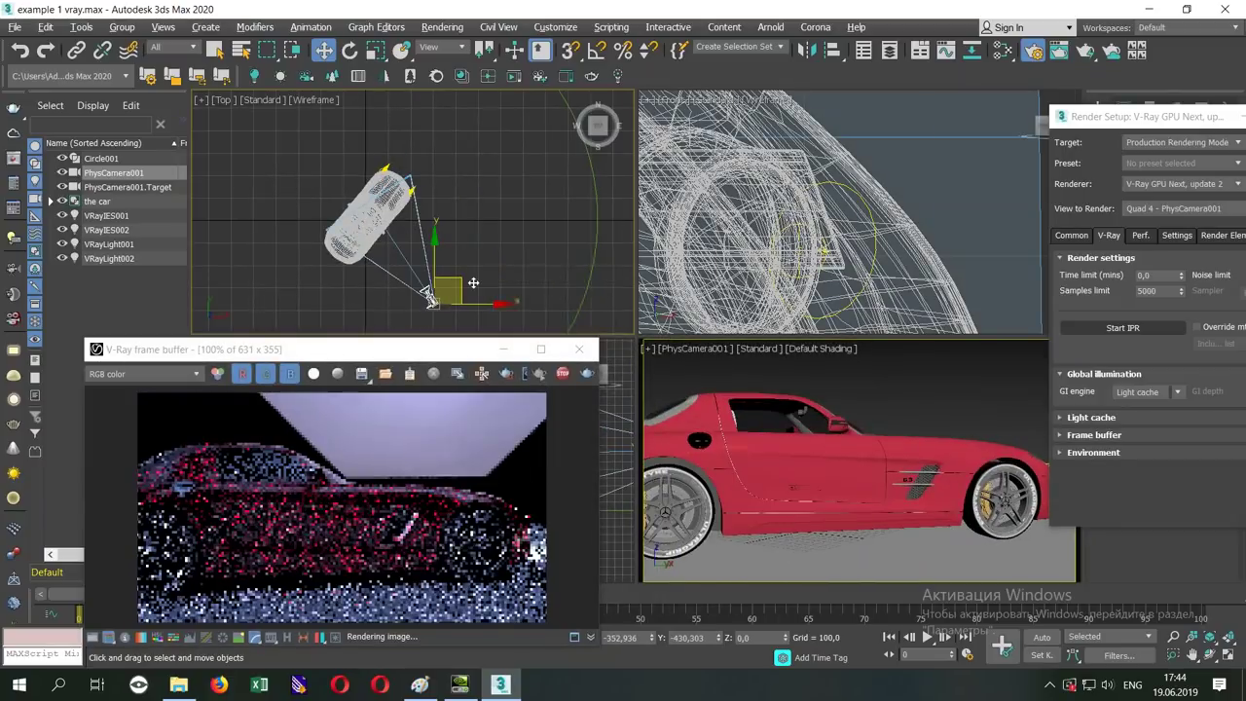
left_click_drag(487, 267, 443, 190)
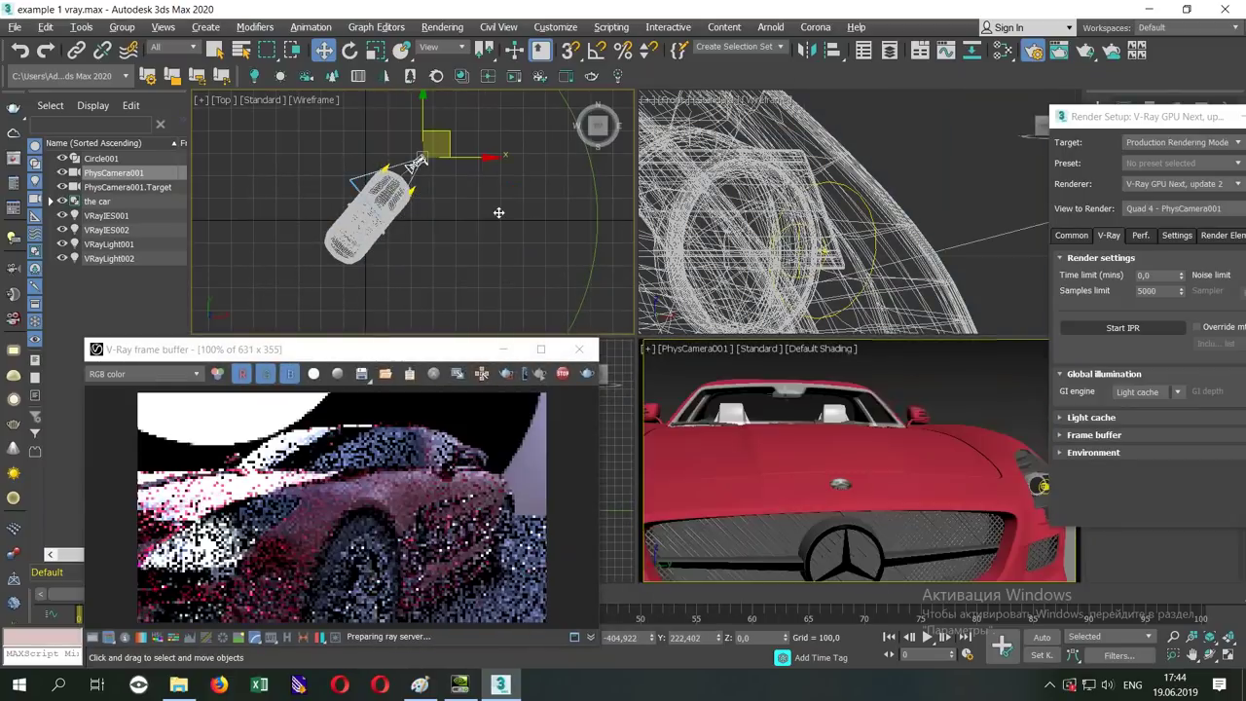
left_click_drag(432, 142, 493, 158)
left_click_drag(465, 348, 458, 215)
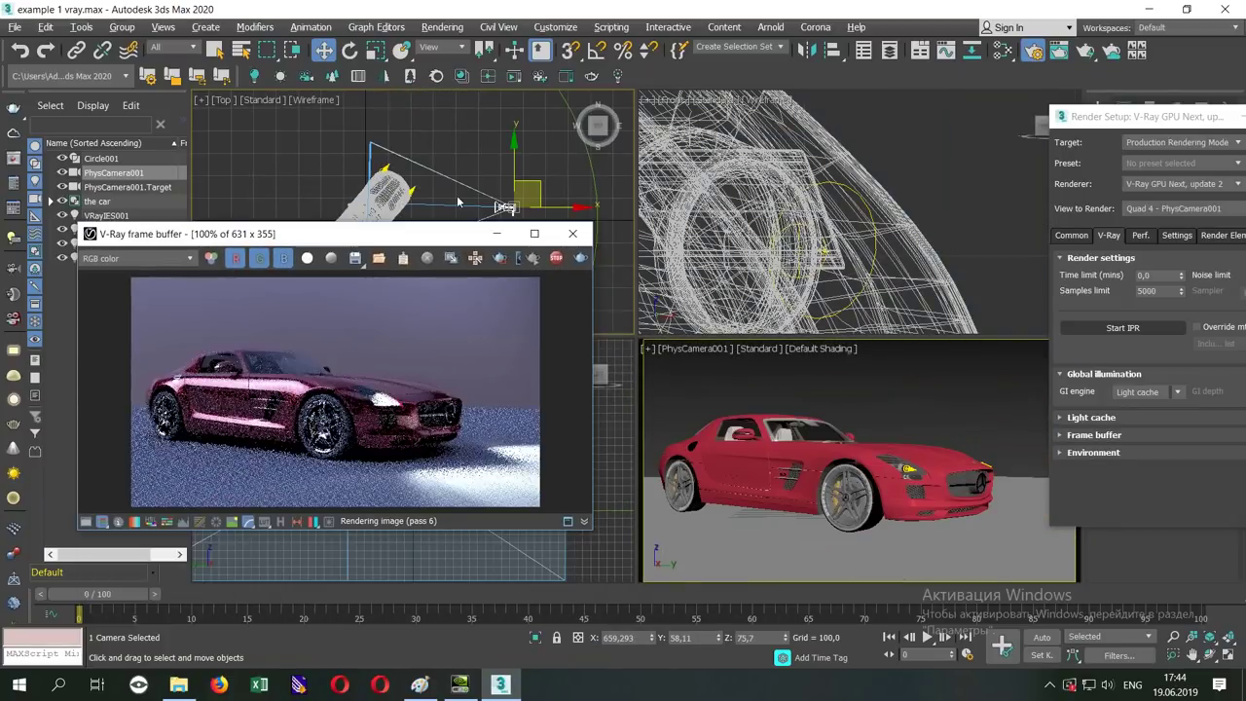
left_click(571, 215)
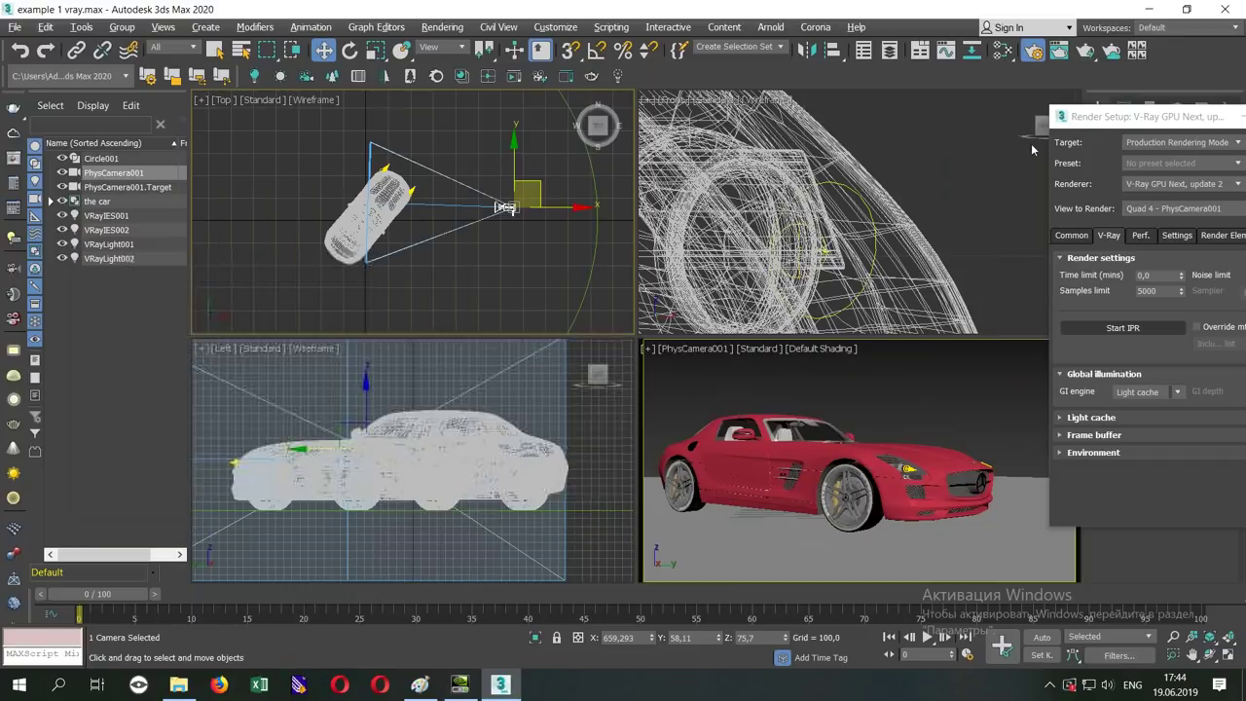
left_click_drag(1139, 116, 450, 91)
- Close Render Setup and switch the PhysCamera001 viewport to live V-Ray GPU IPR rendering
left_click(631, 91)
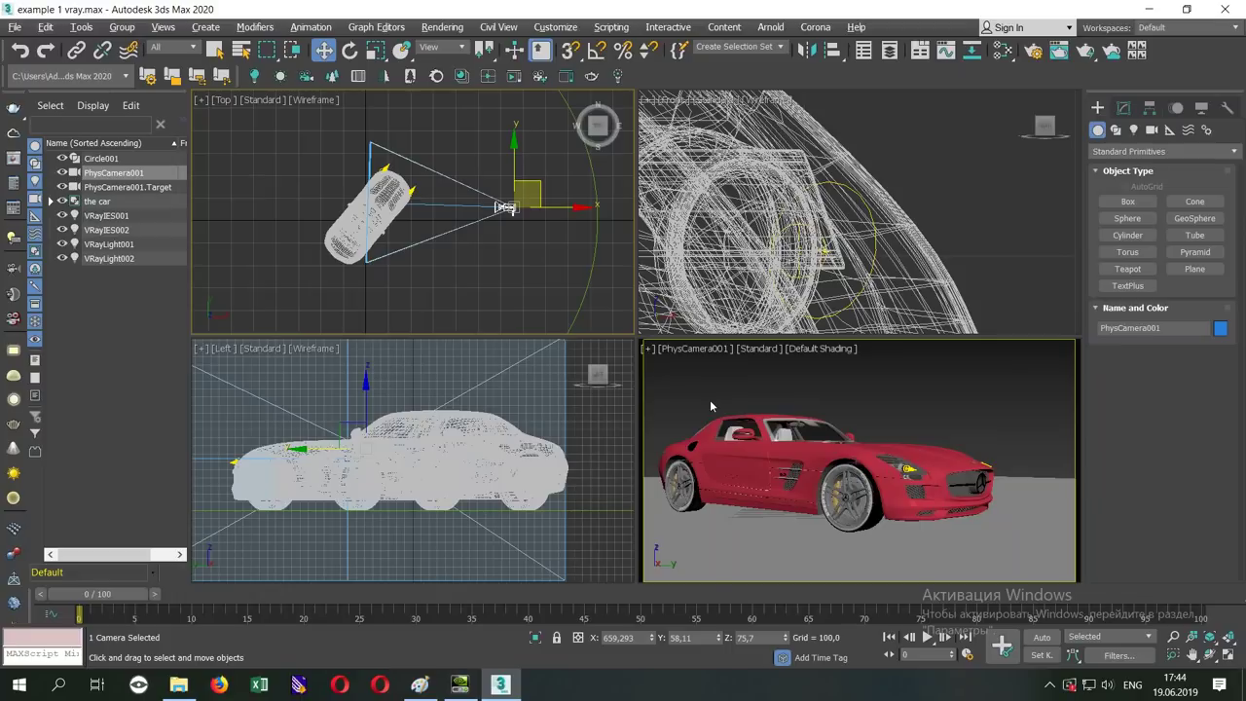
left_click(709, 399)
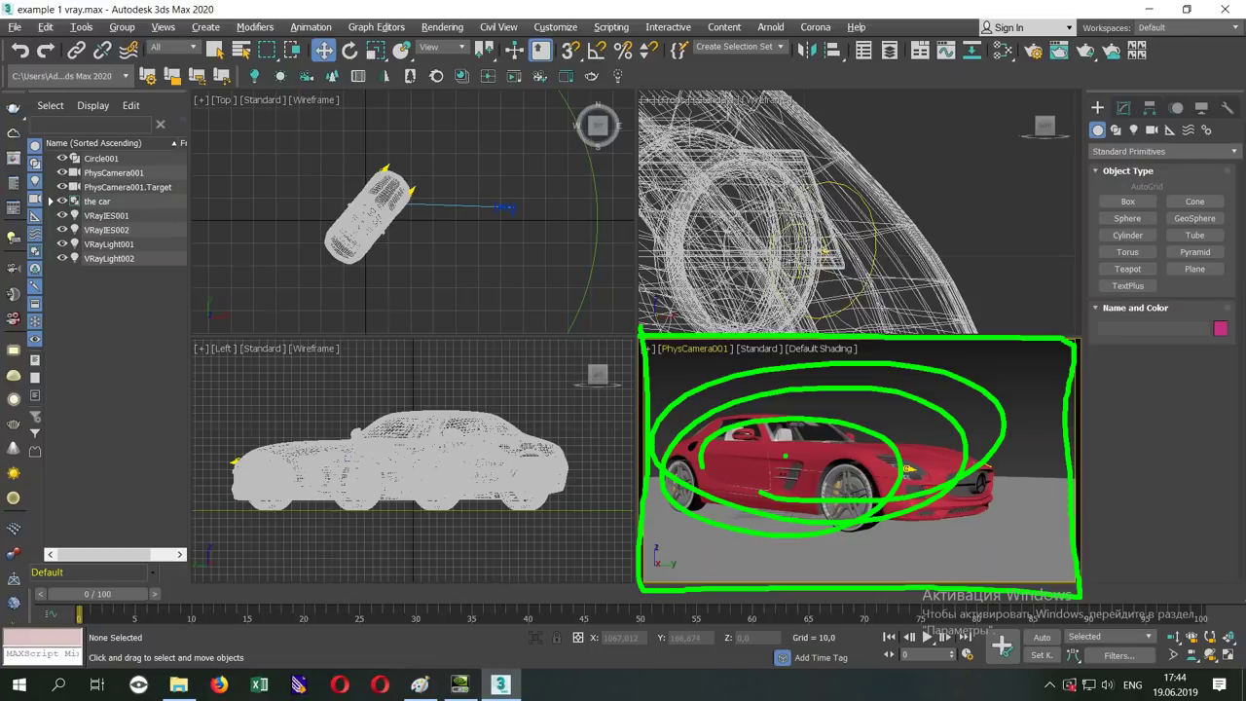
left_click(757, 349)
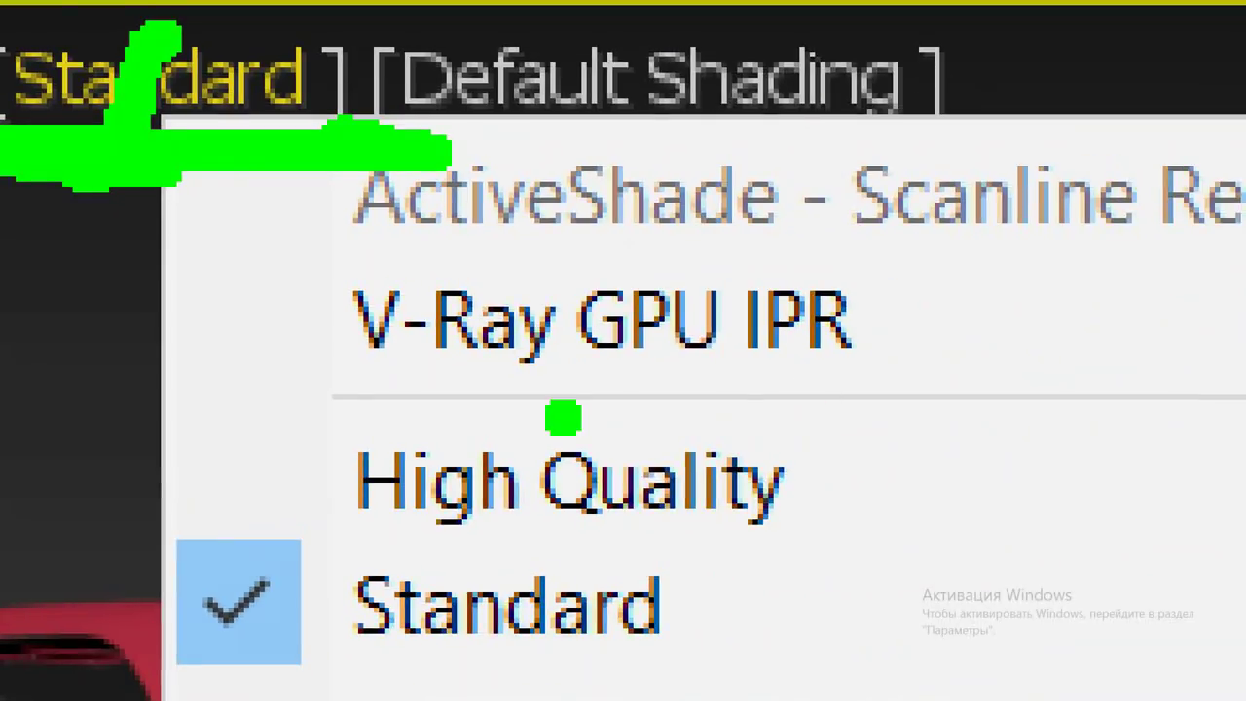
left_click_drag(253, 428, 1047, 356)
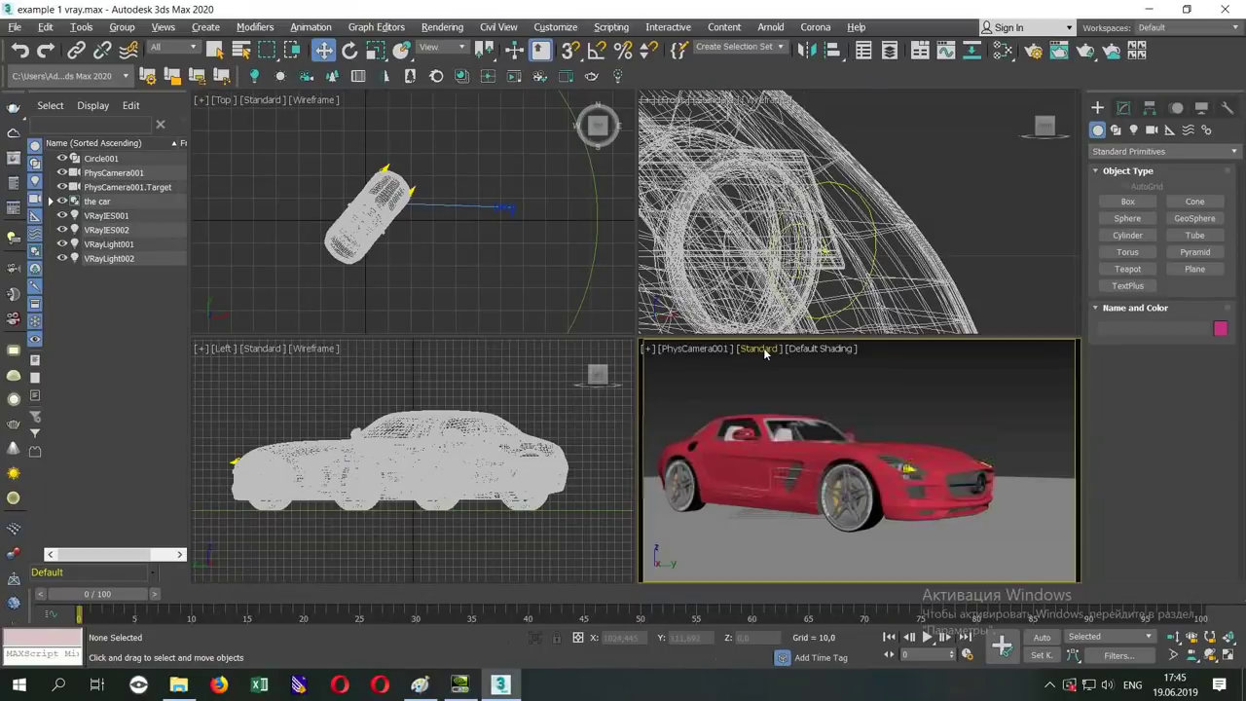
left_click(757, 348)
left_click(785, 381)
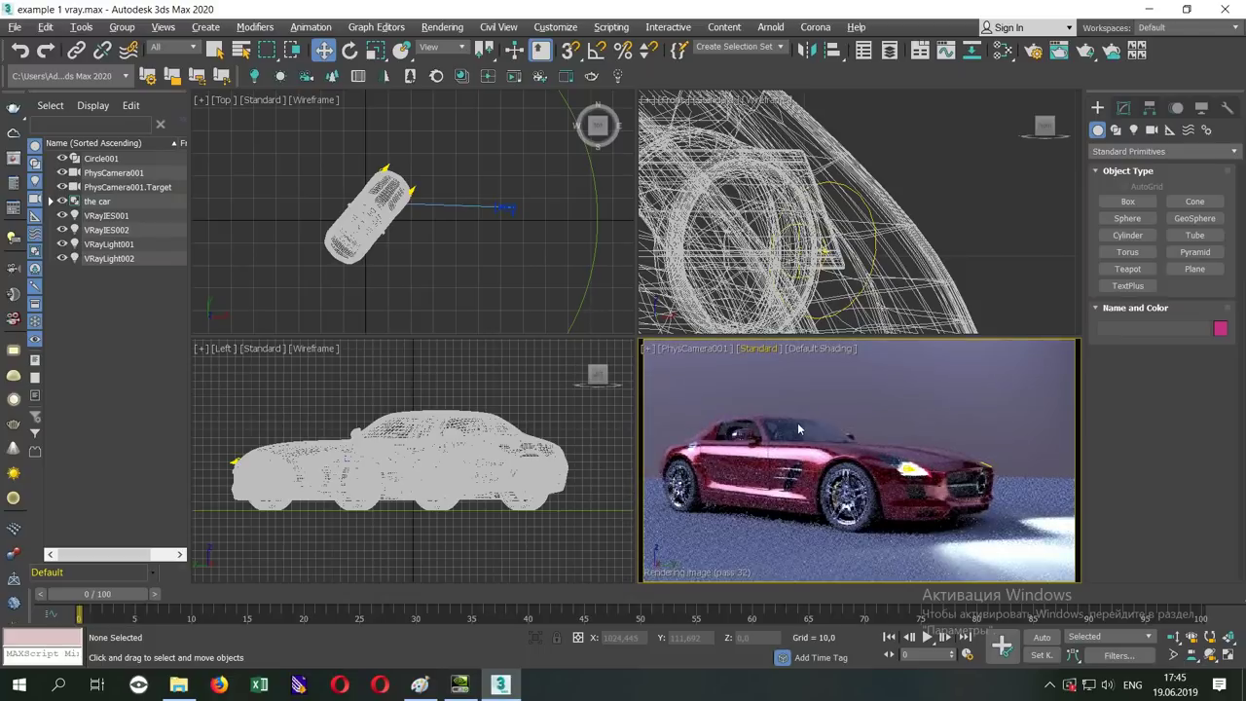
- Select the car group, slide it along its length and back, then deselect
left_click(834, 483)
left_click(920, 470)
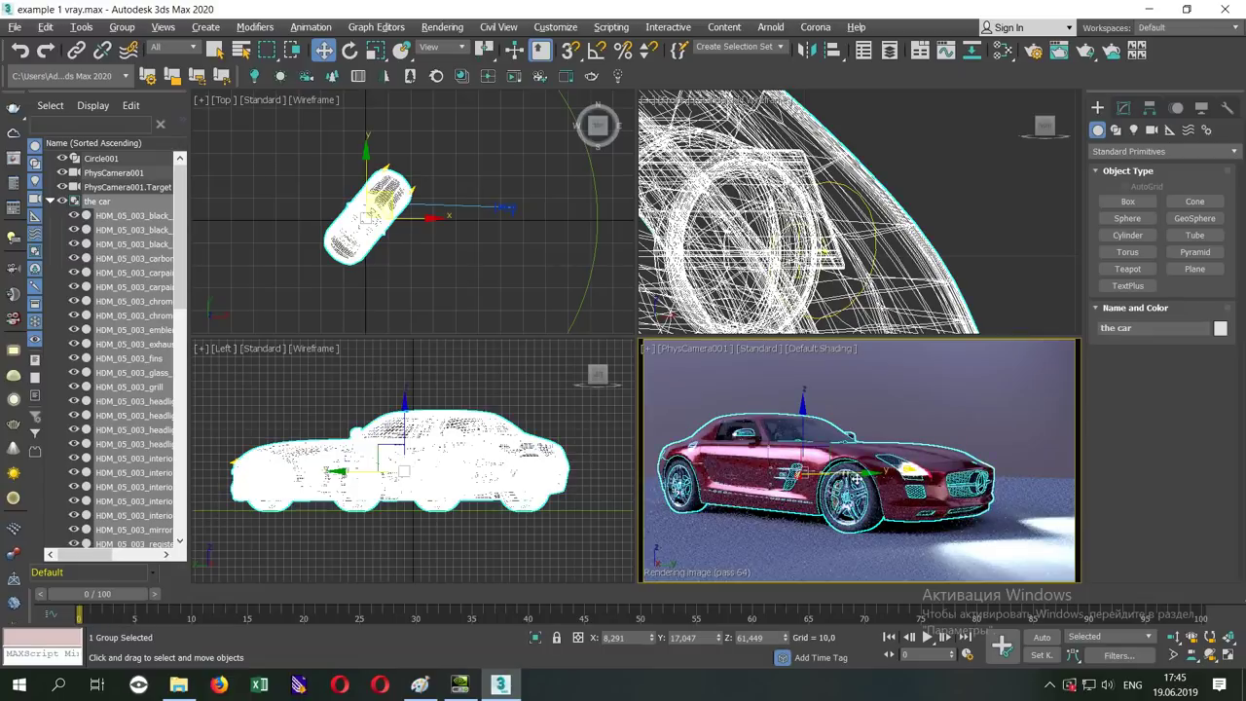
left_click_drag(920, 470, 944, 478)
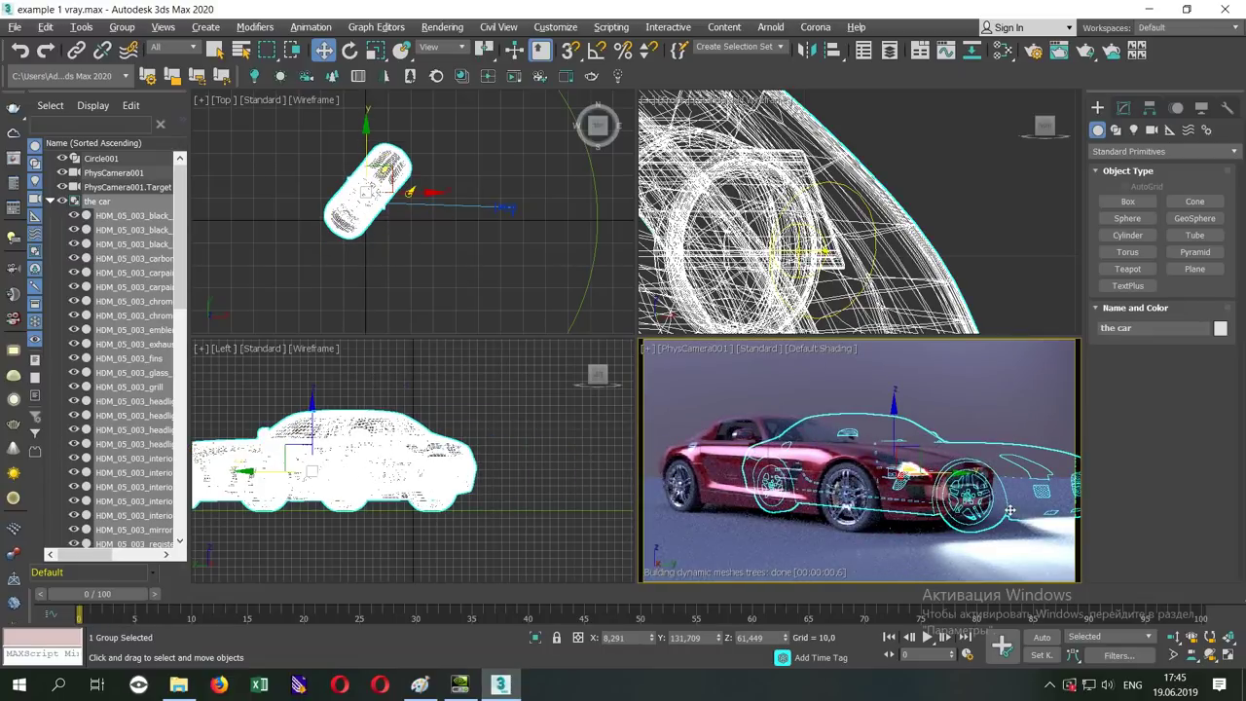
left_click_drag(1010, 511, 841, 482)
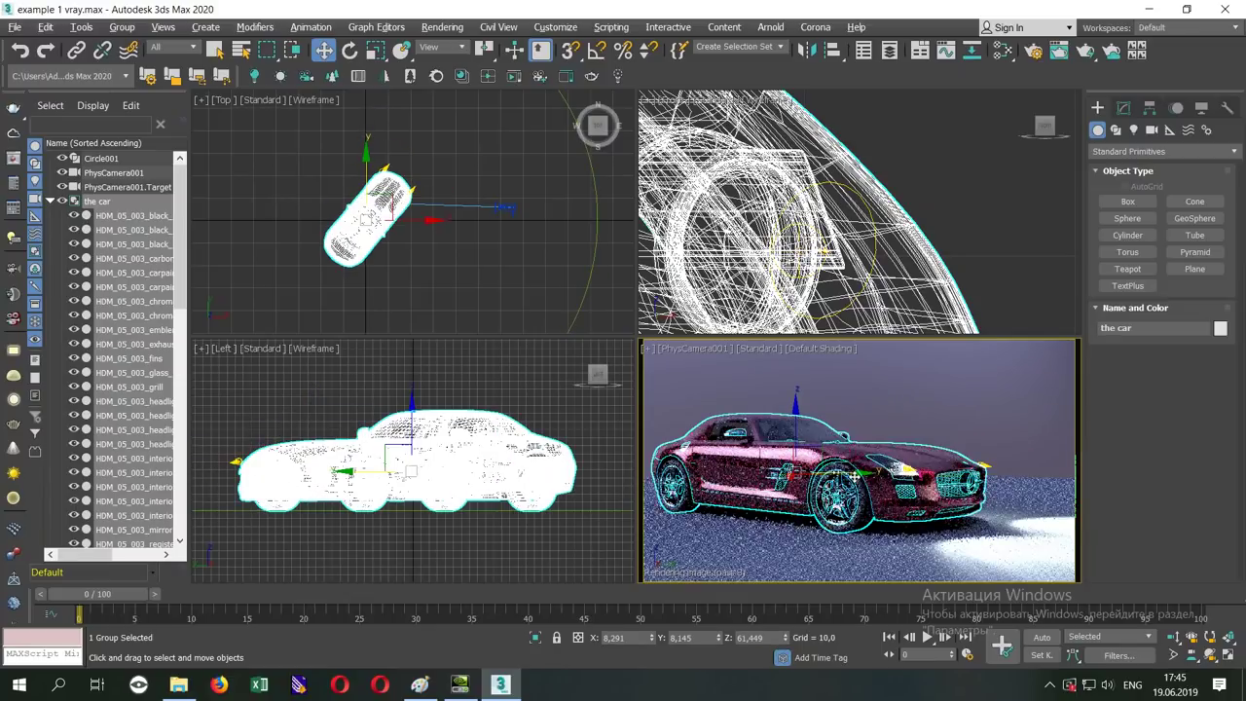
left_click_drag(857, 477, 881, 479)
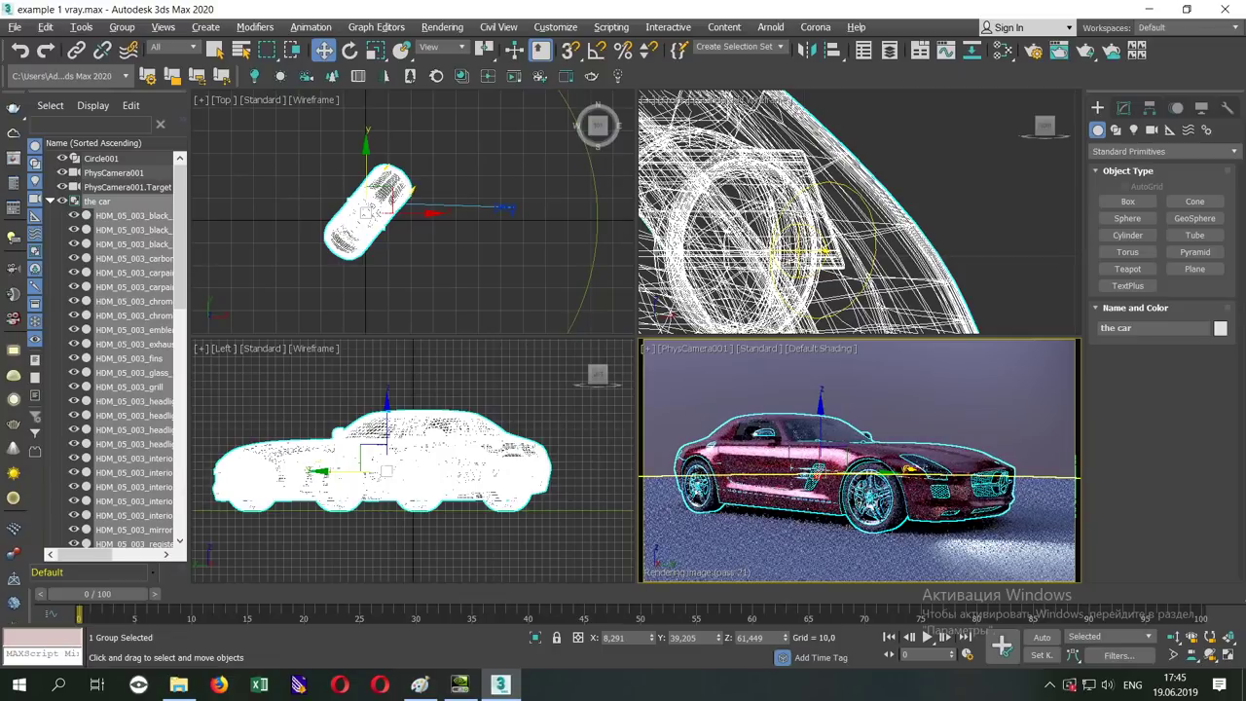
key("ctrl+d")
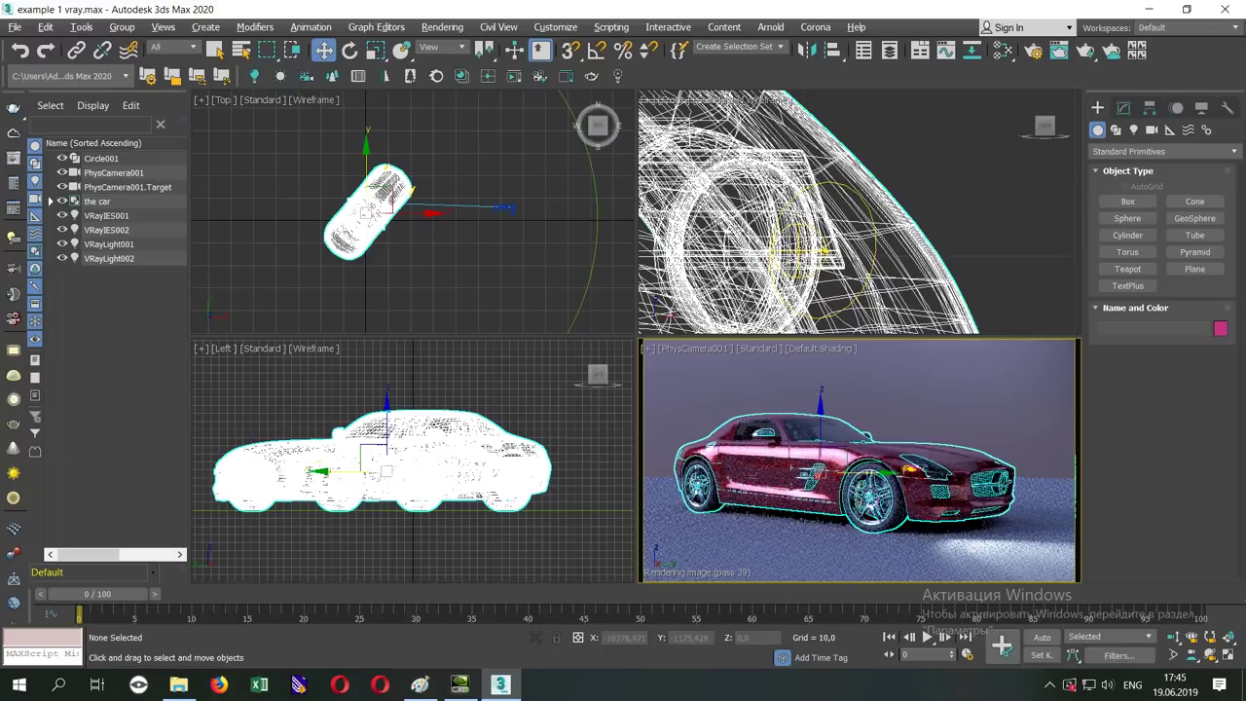
- Open the car group and rotate front wheel HDM_05_003_wheel_fr about Z to steer it
left_click(98, 200)
left_click(122, 27)
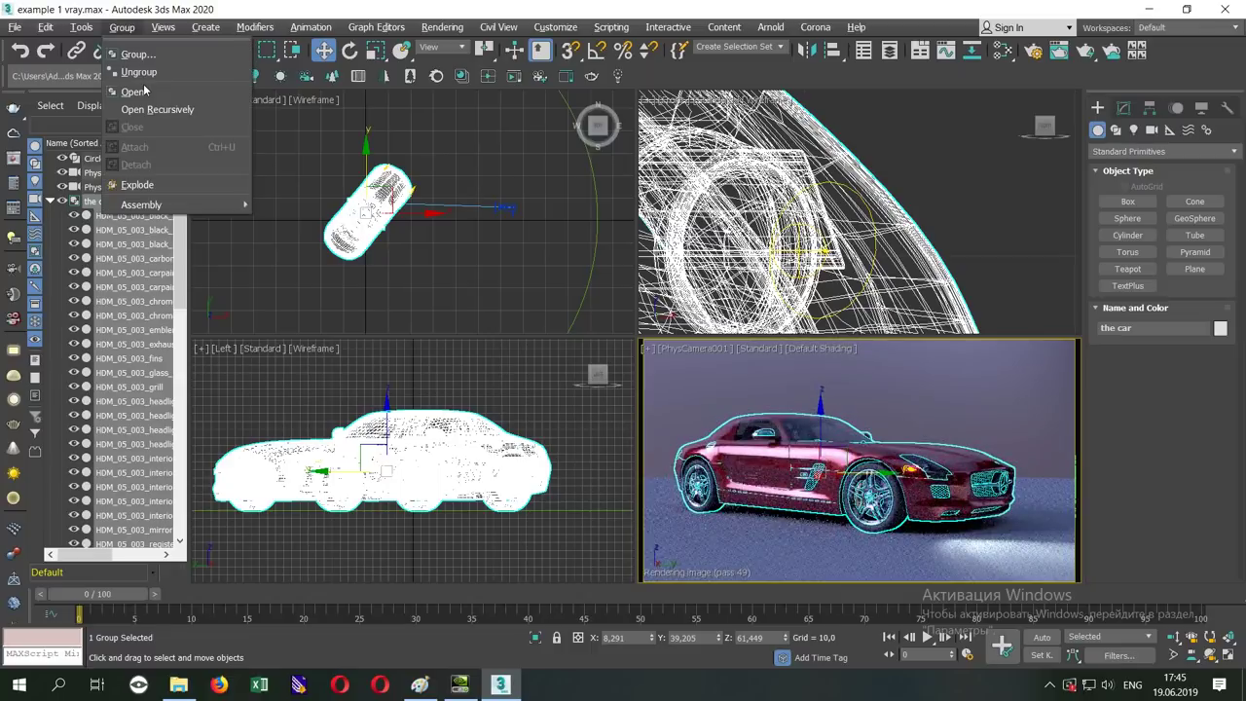
left_click(132, 91)
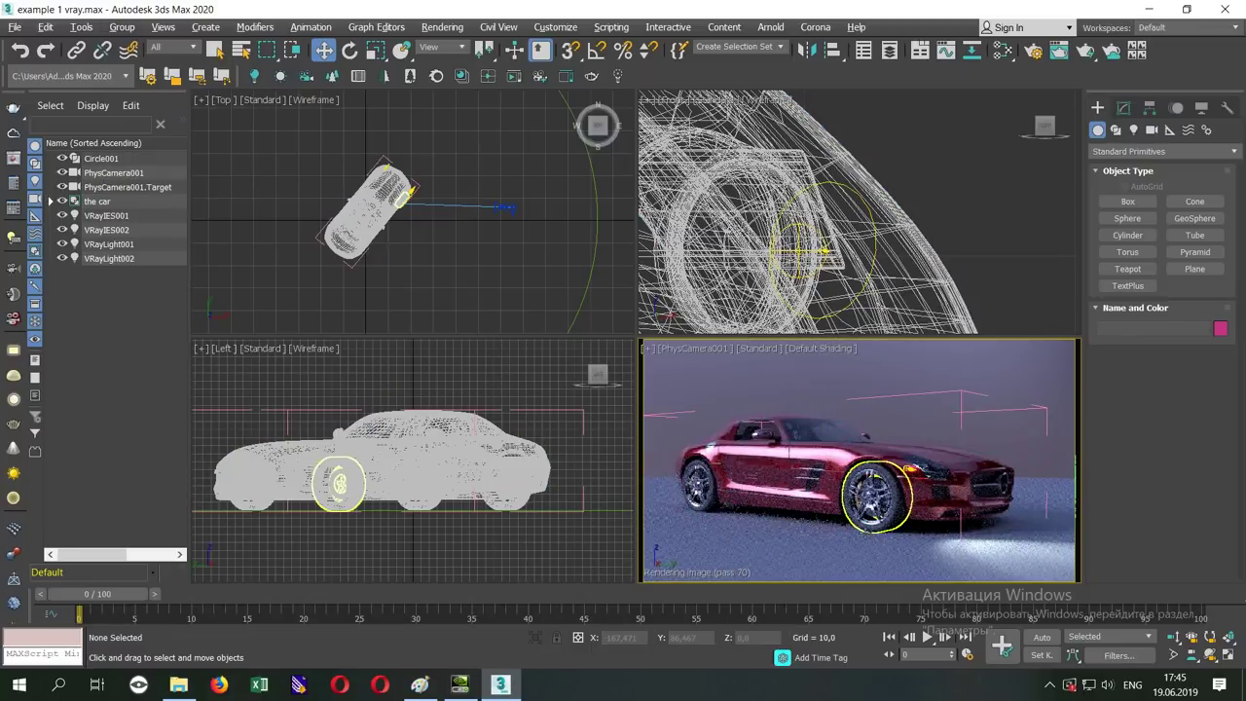
left_click(876, 496)
key("e")
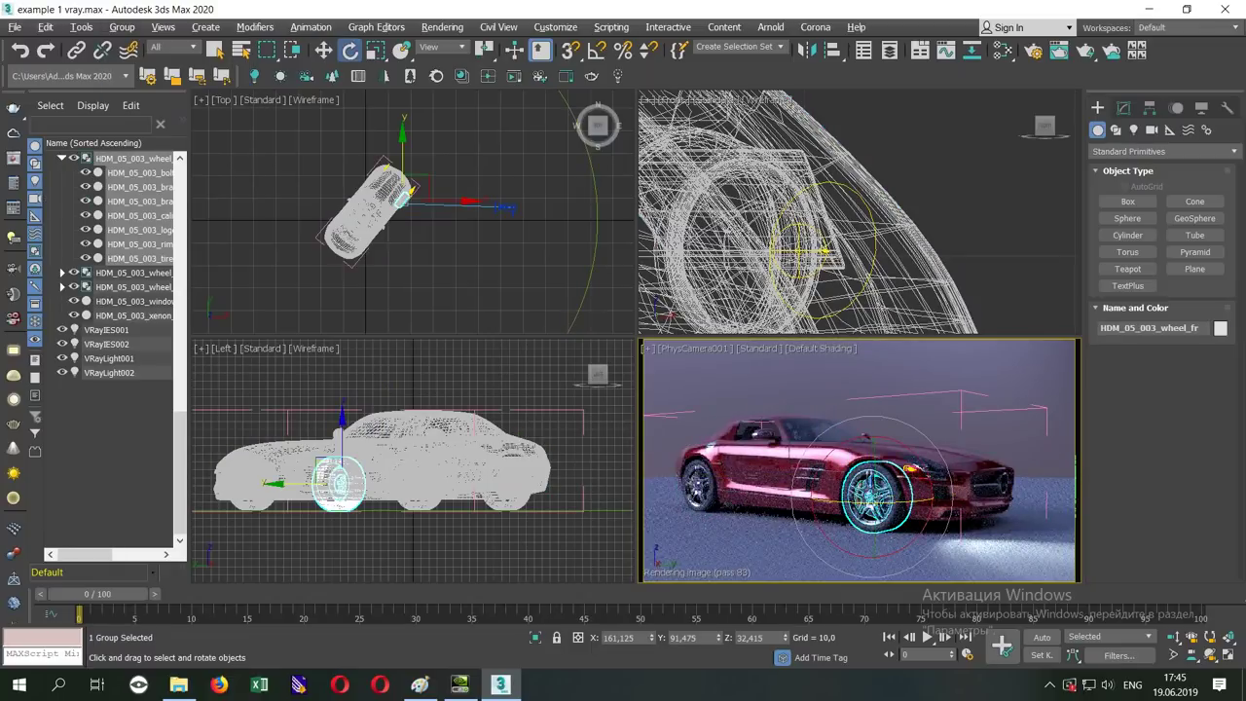
mouse_move(881, 506)
left_mouse_down()
mouse_move(889, 549)
mouse_move(893, 477)
left_mouse_up()
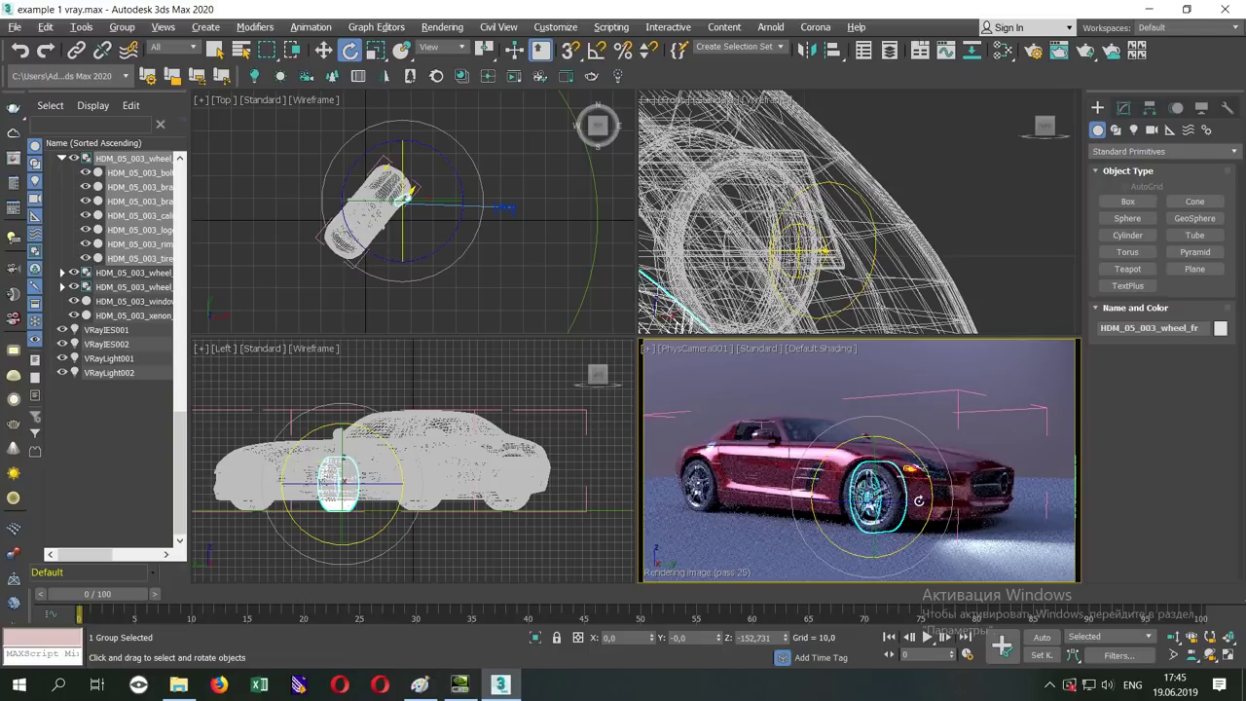
left_click_drag(918, 500, 918, 550)
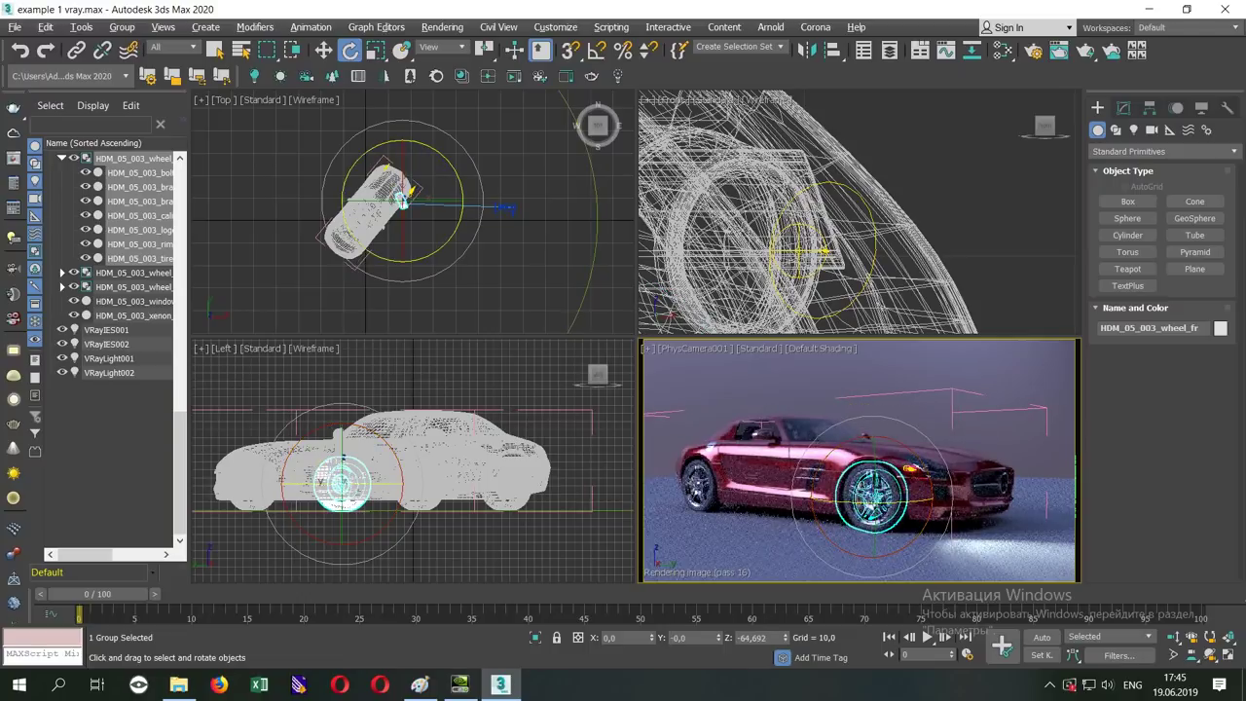
key("ctrl+d")
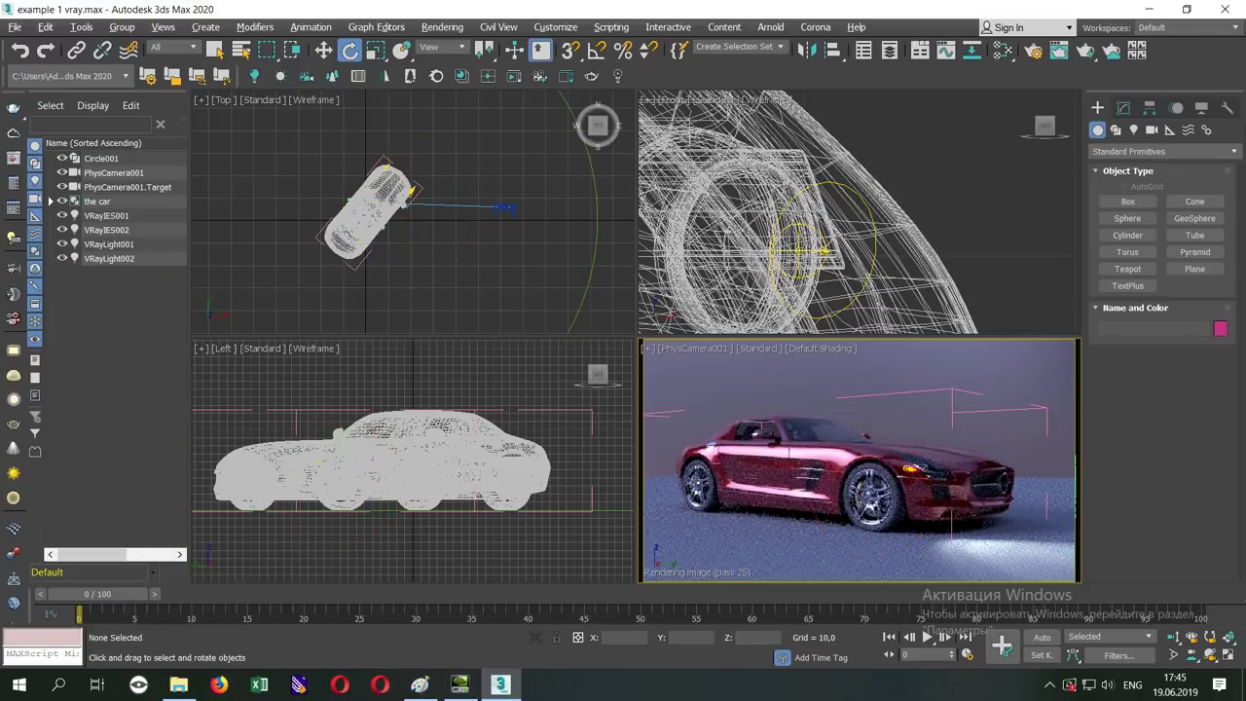
- Return the viewport to Standard shading, set V-Ray Next, update 2 as renderer, and start V-Ray IPR
left_click(765, 351)
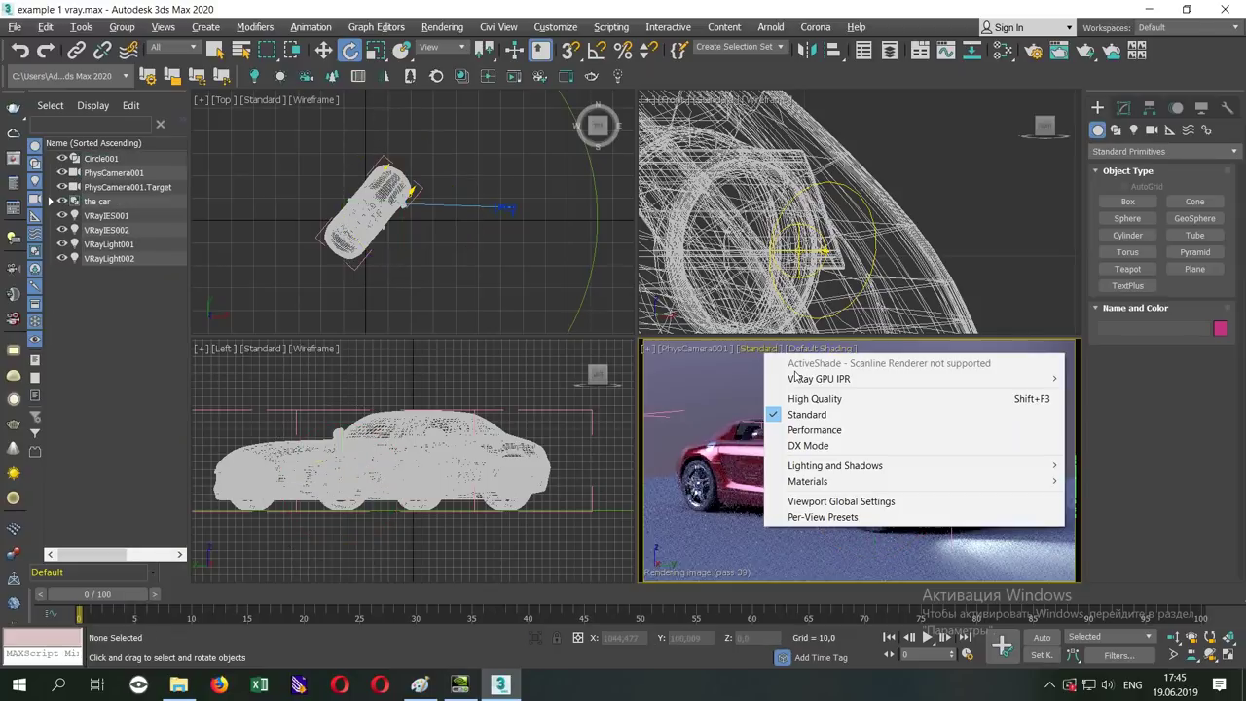
mouse_move(819, 378)
left_click(1110, 379)
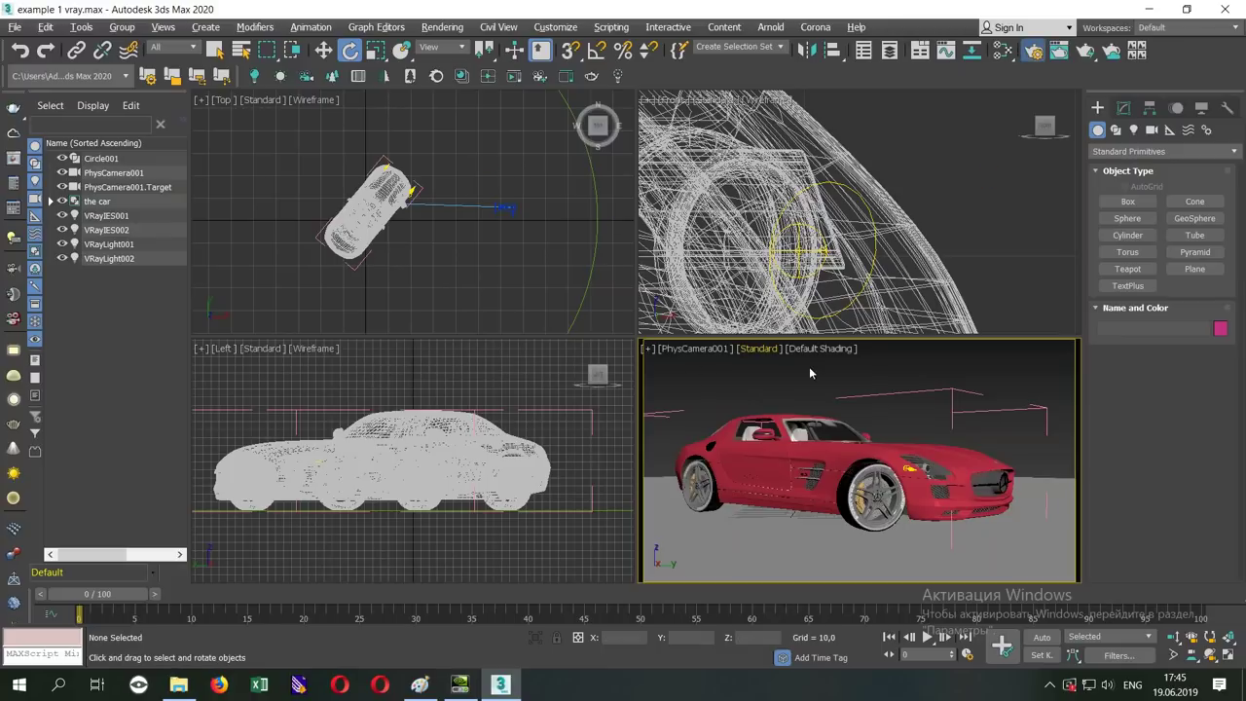
key("F10")
left_click(497, 160)
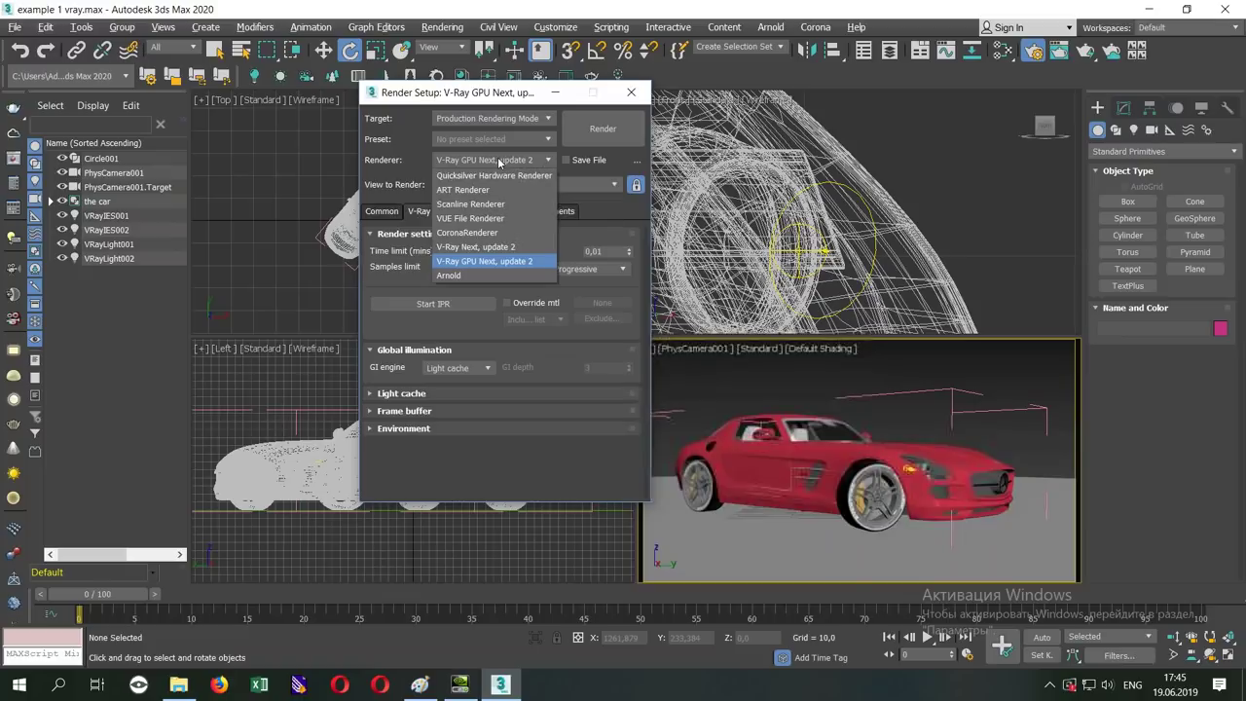
left_click(514, 249)
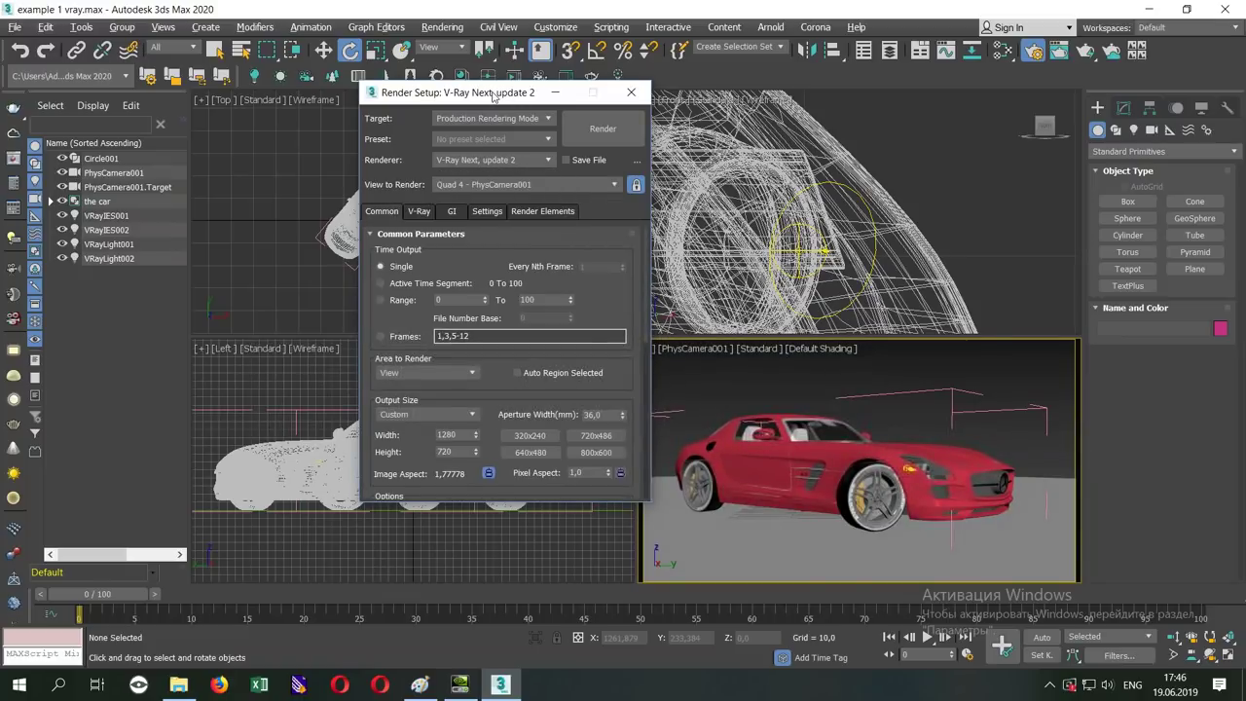
left_click(631, 92)
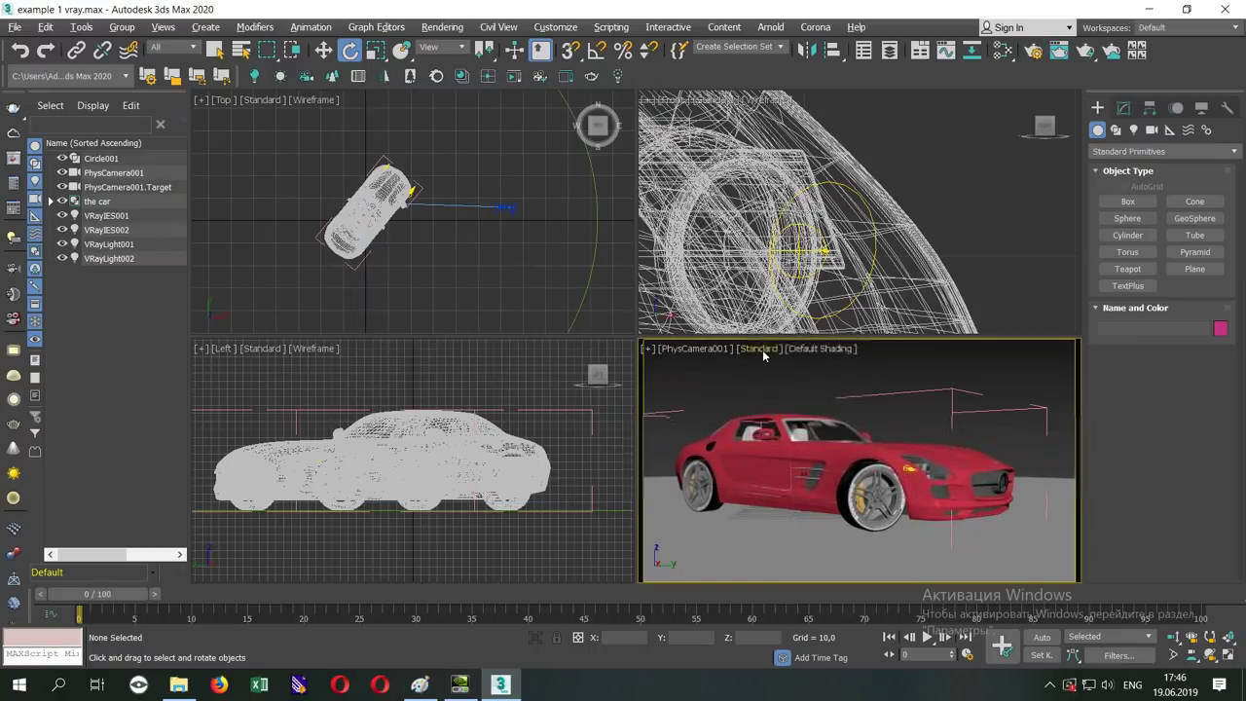
left_click(762, 350)
left_click(780, 380)
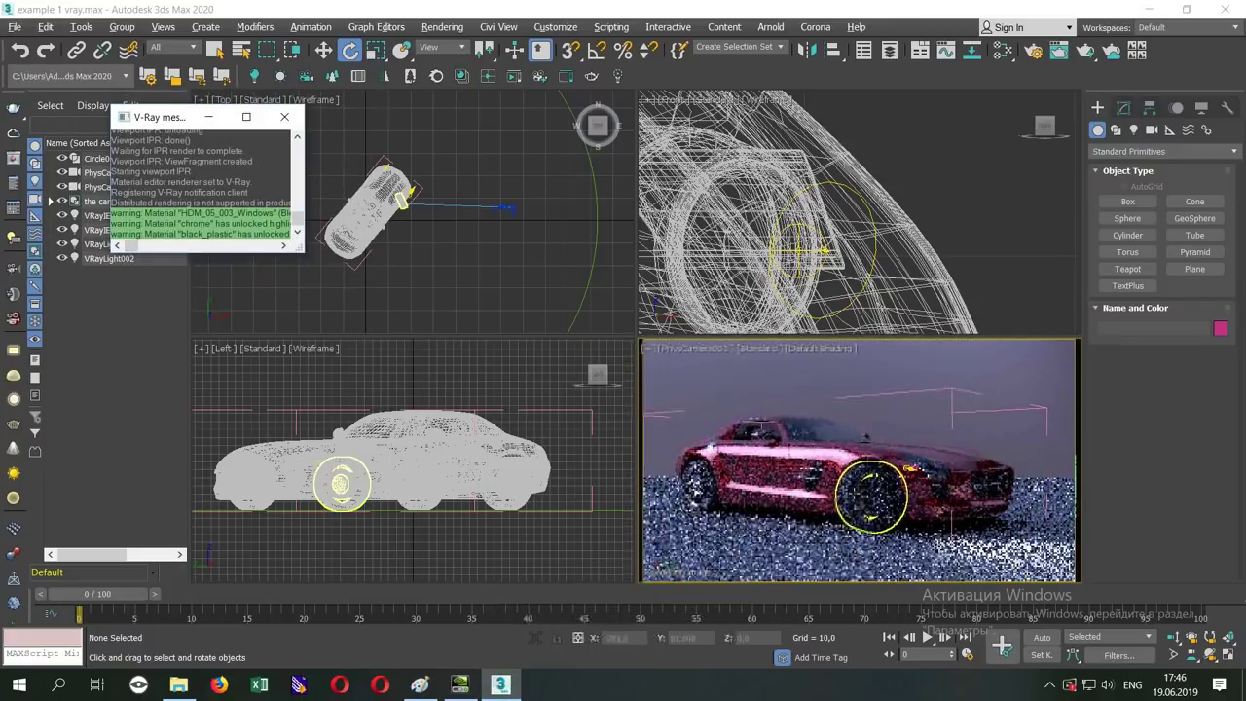
- Turn the front wheel a bit further and maximize the camera view
left_click(872, 495)
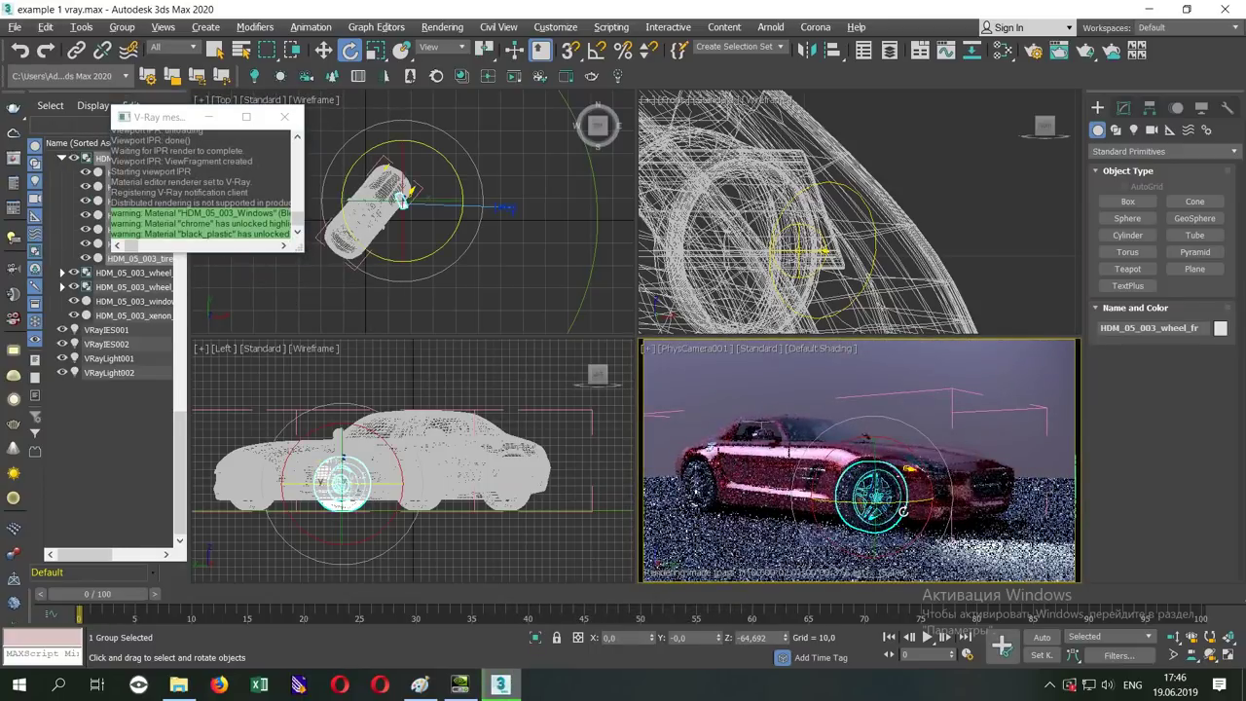
left_click_drag(916, 502, 954, 506)
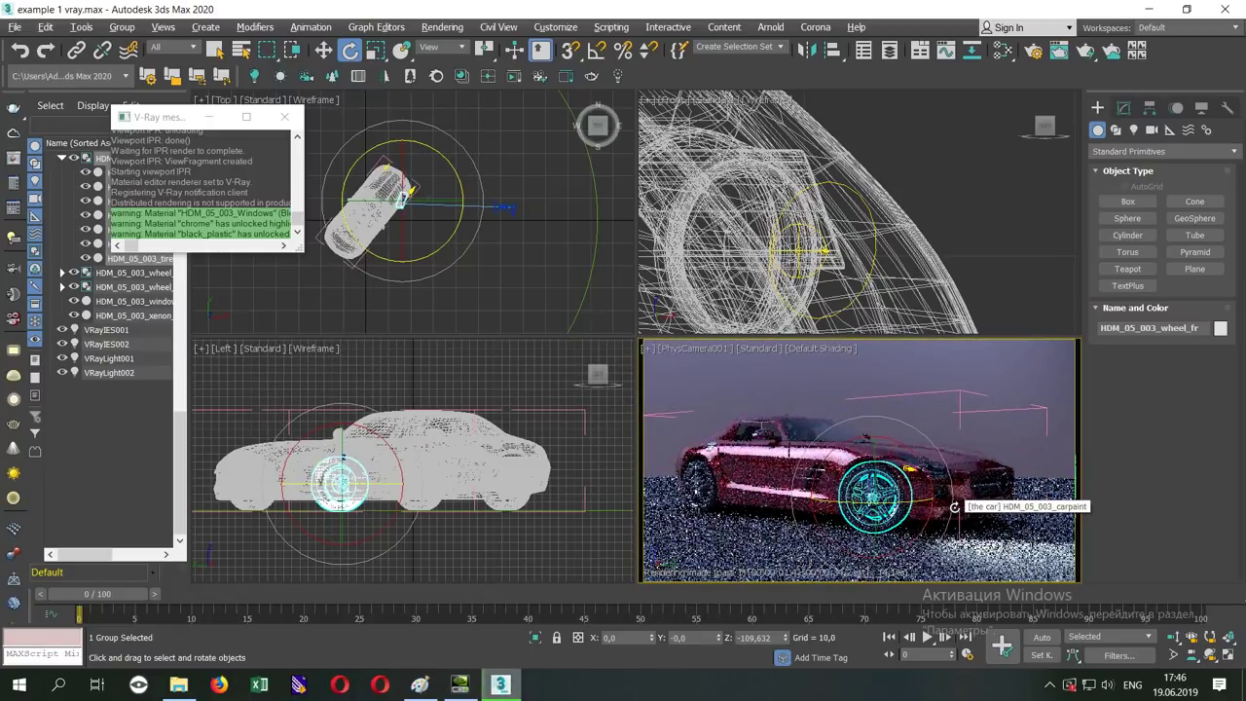
left_click(1230, 657)
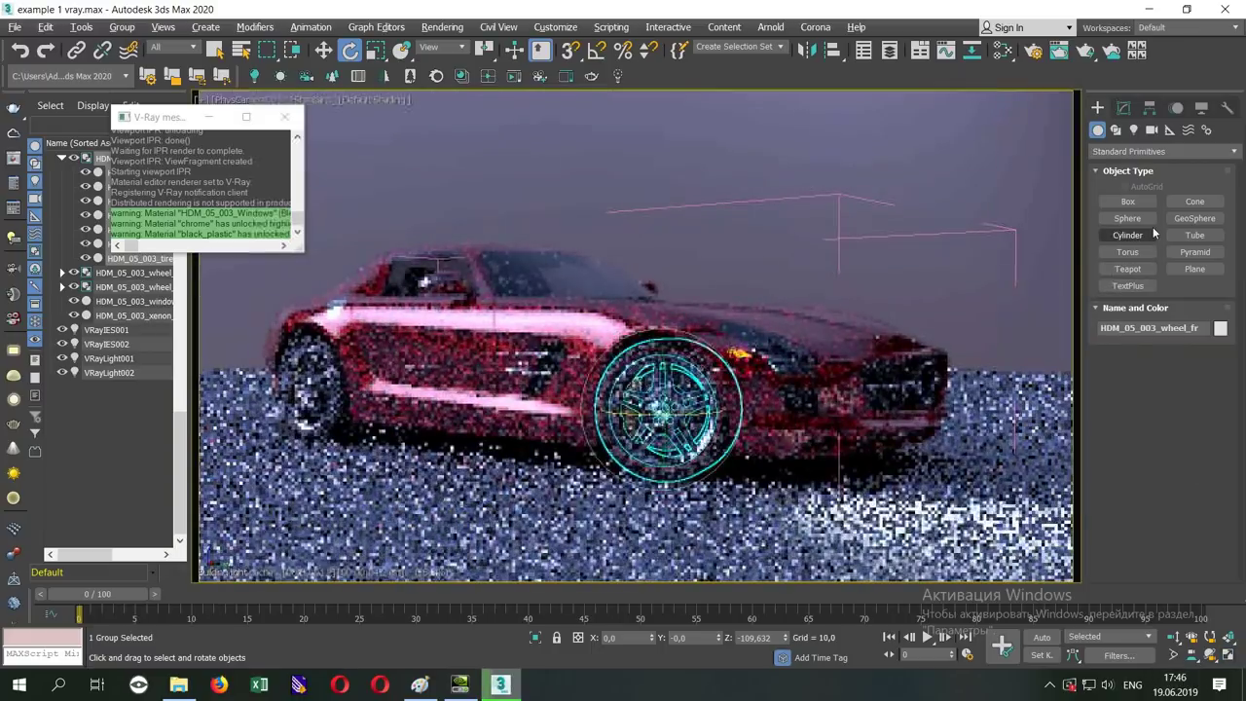
- Create a box beside the car, move it to the car's other side, then delete it
left_click(1127, 202)
left_click_drag(365, 531, 443, 482)
left_click(443, 441)
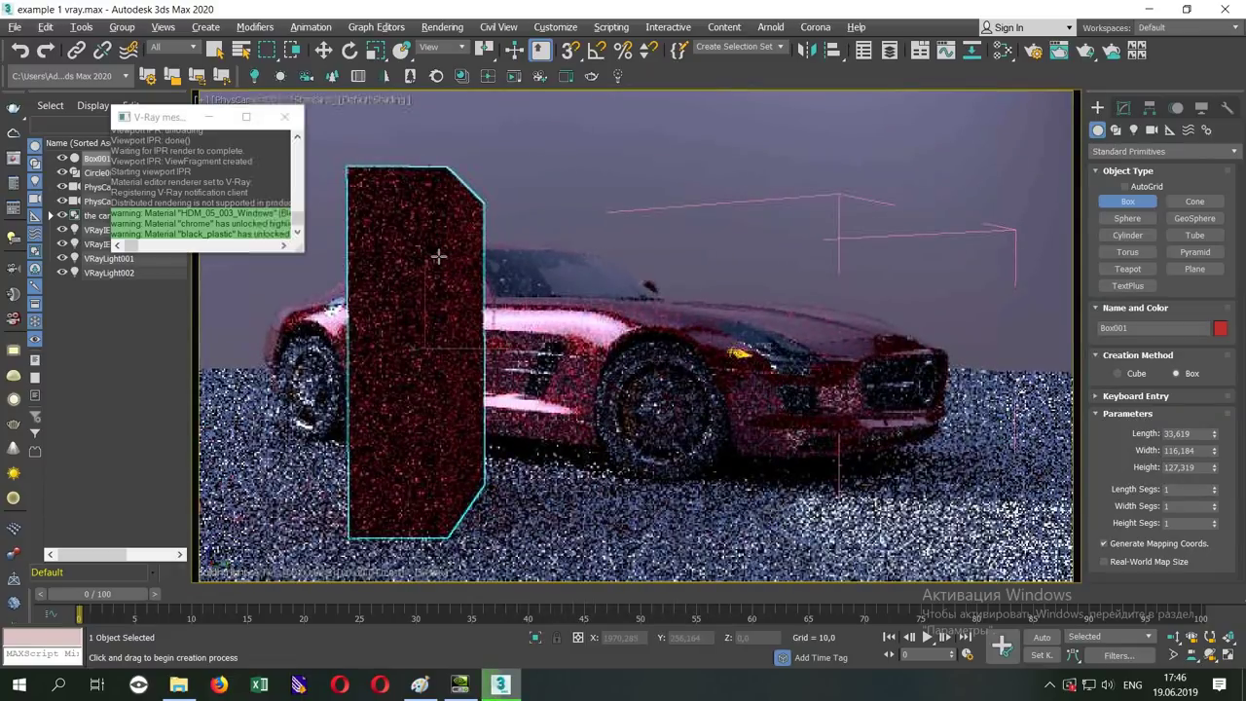
key("w")
left_click_drag(471, 505, 990, 520)
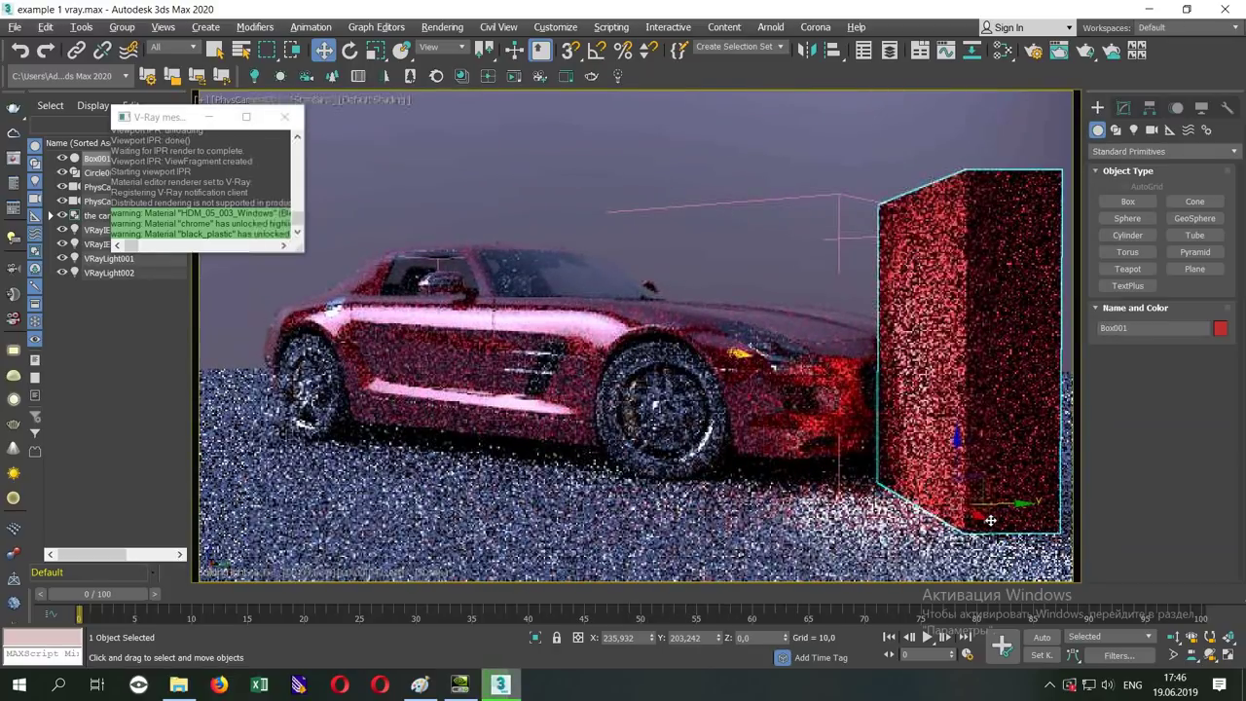
key("Delete")
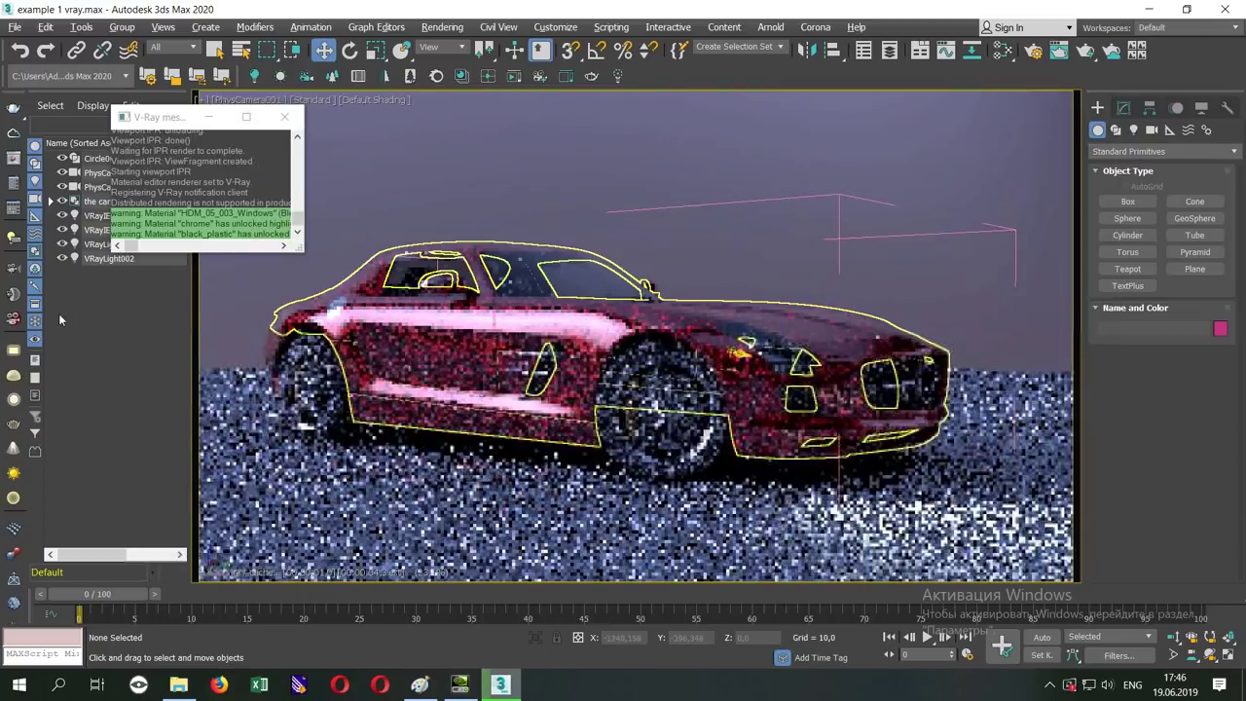
- Minimize the V-Ray messages, restore four viewports, close the group and open Render Setup
left_click(209, 117)
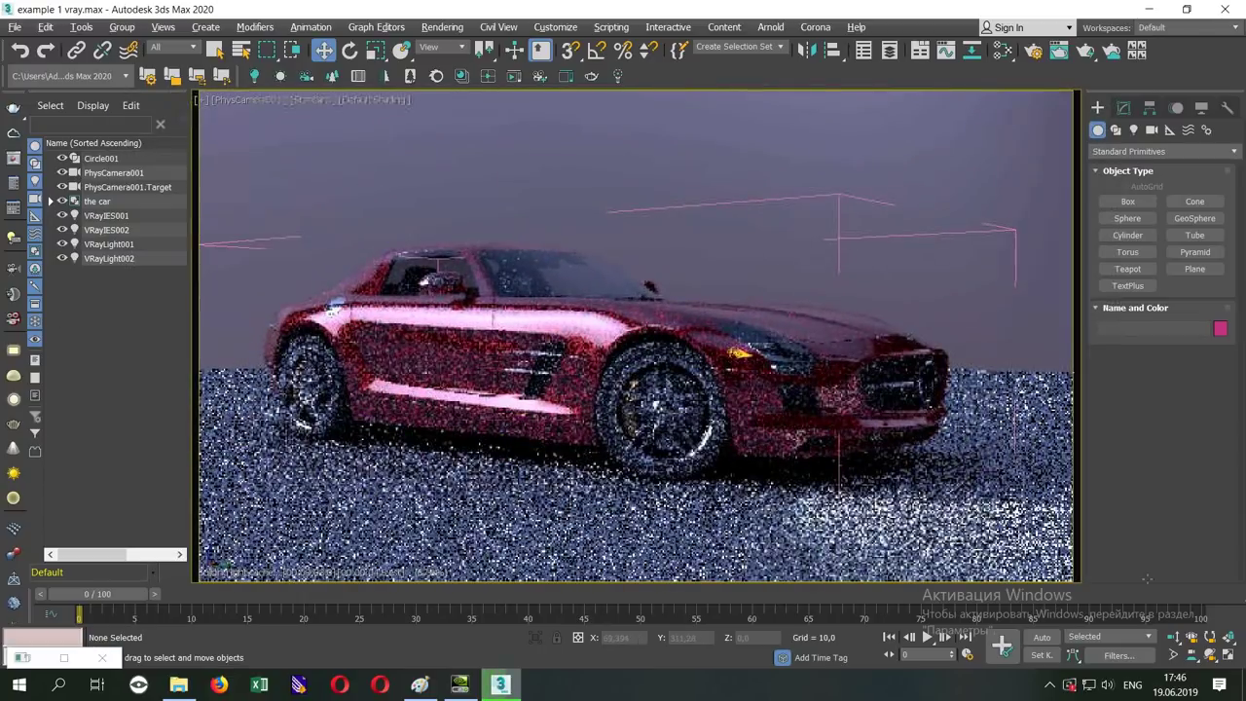
left_click(1231, 656)
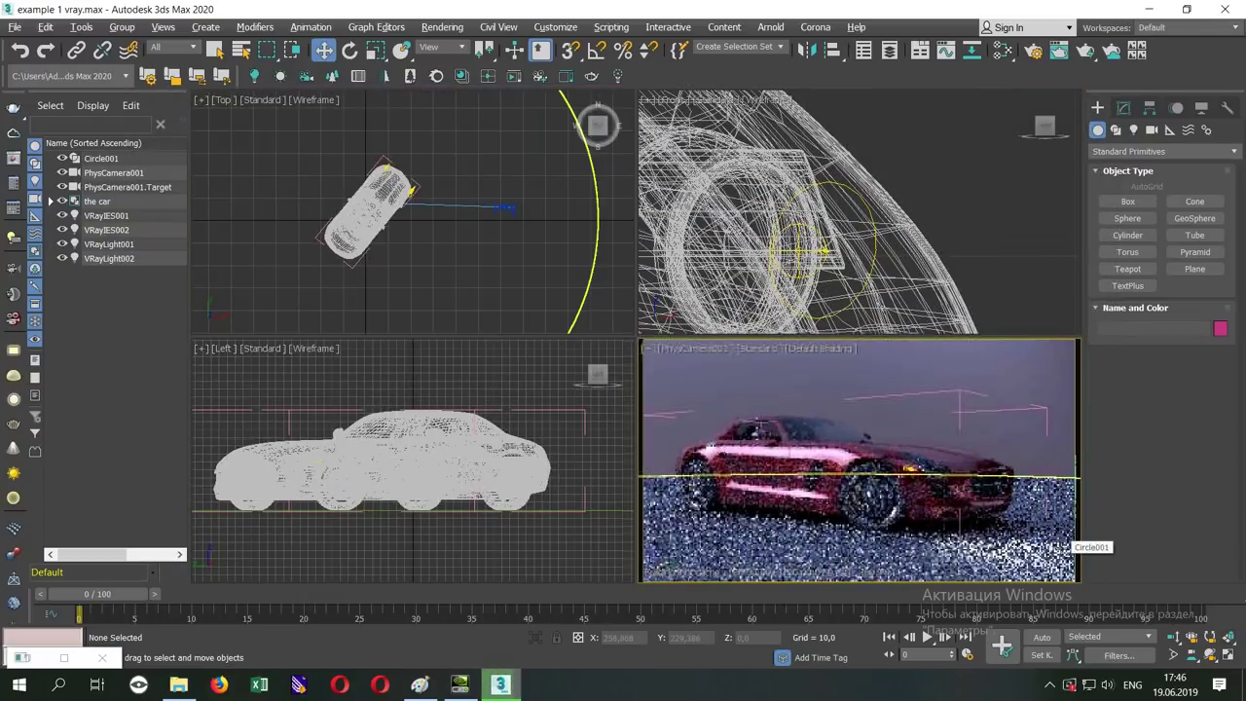
left_click(871, 492)
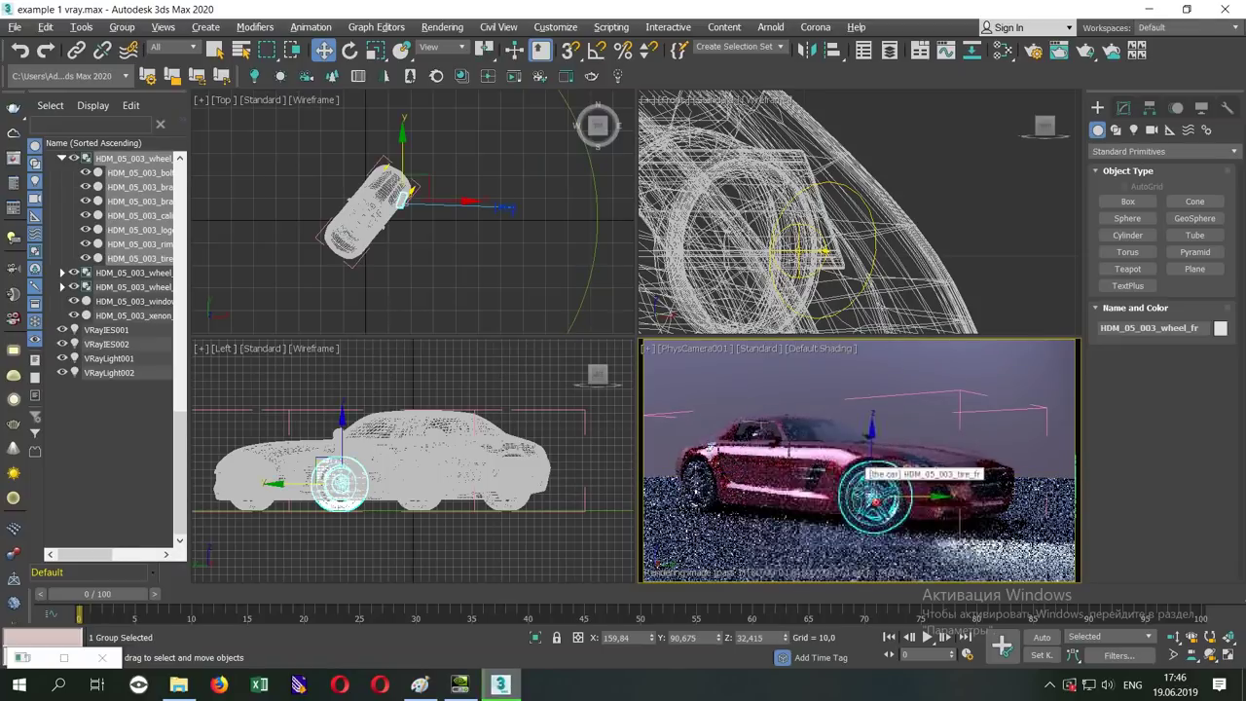
left_click(121, 27)
left_click(126, 128)
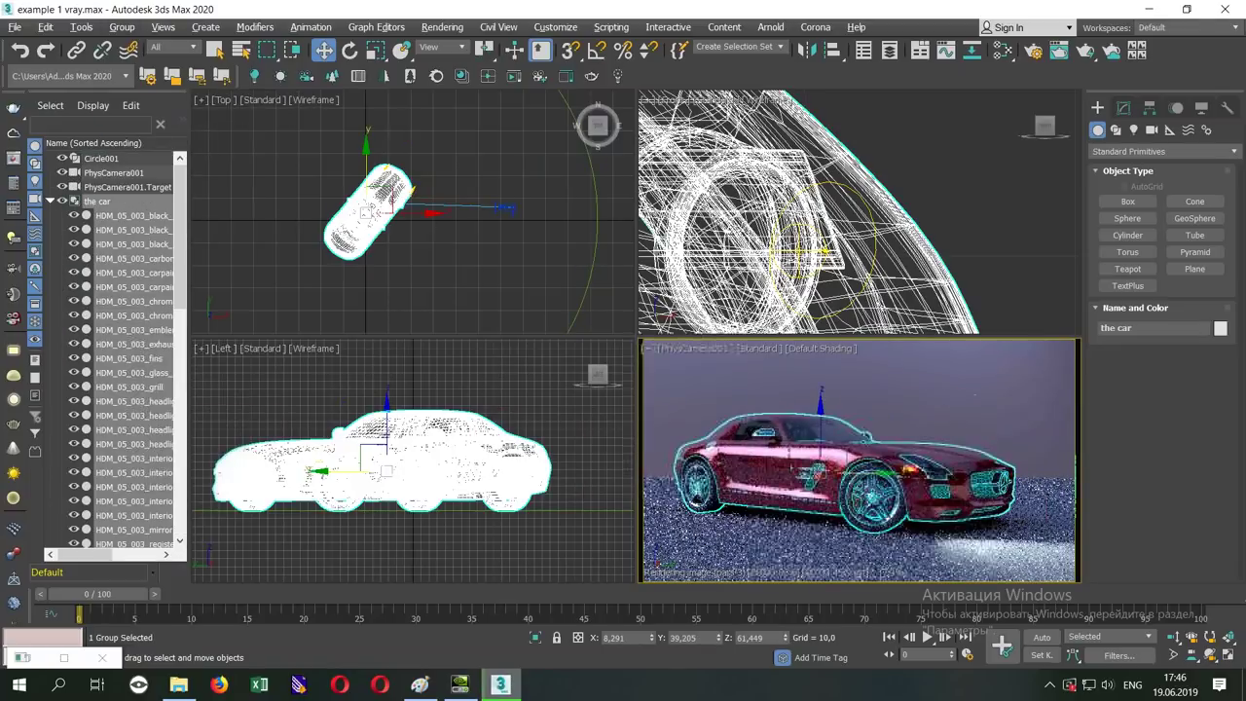
left_click(1030, 52)
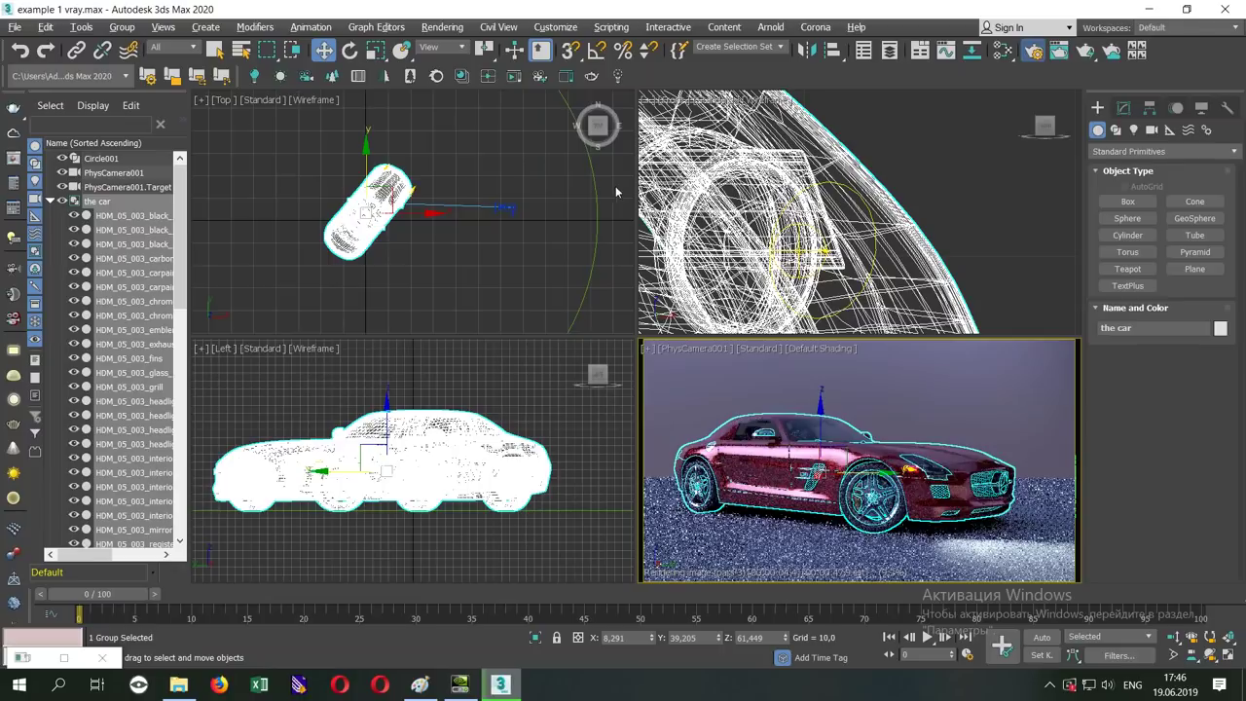
- Add a VRayDenoiser render element in the Render Elements settings
left_click_drag(409, 94, 319, 73)
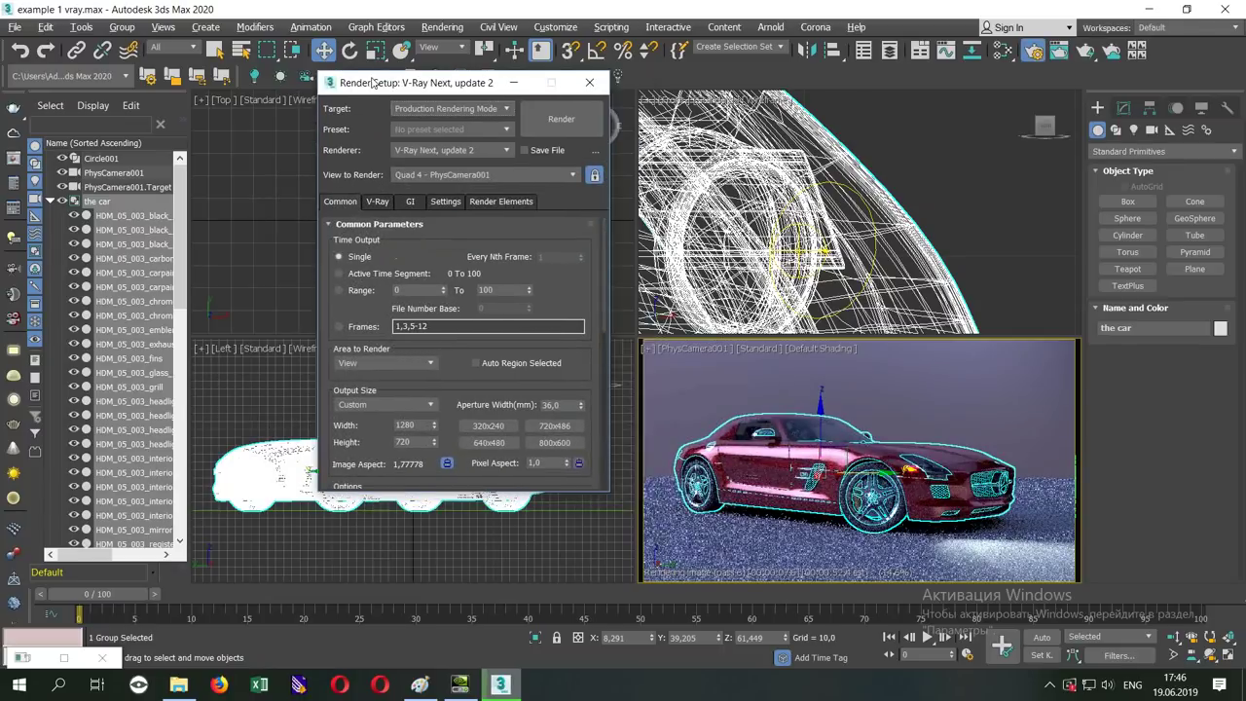
left_click(412, 191)
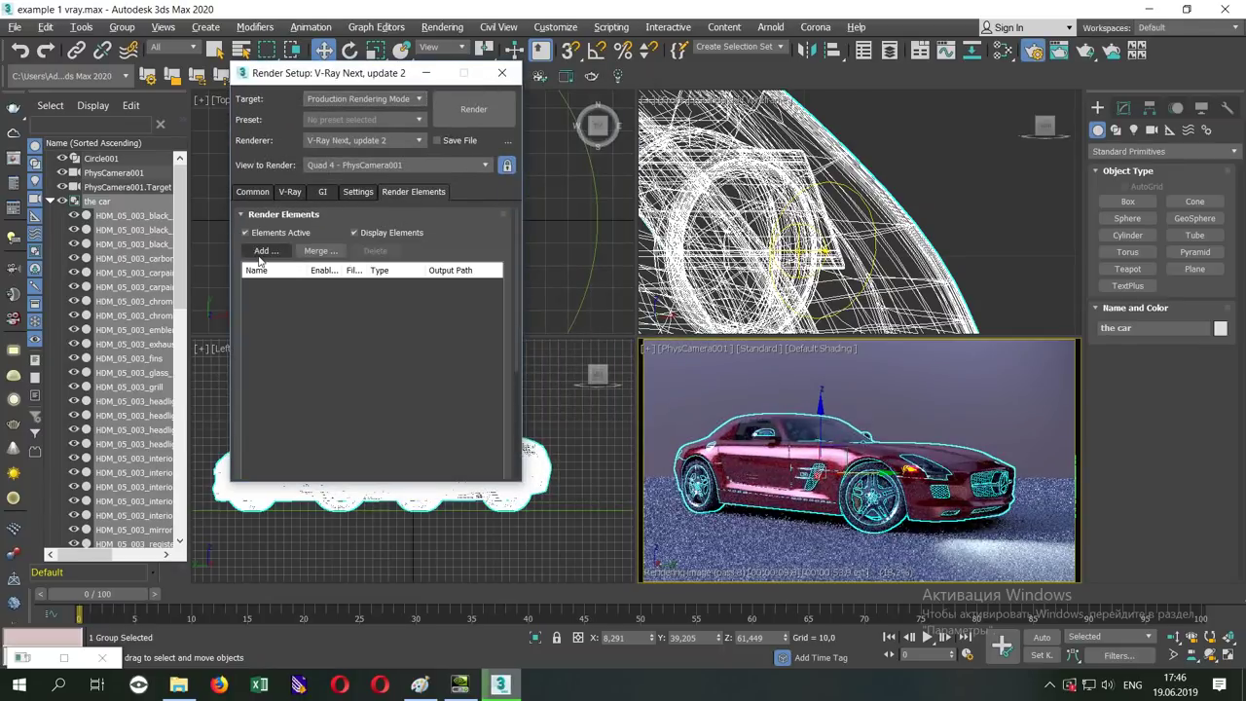
left_click(263, 251)
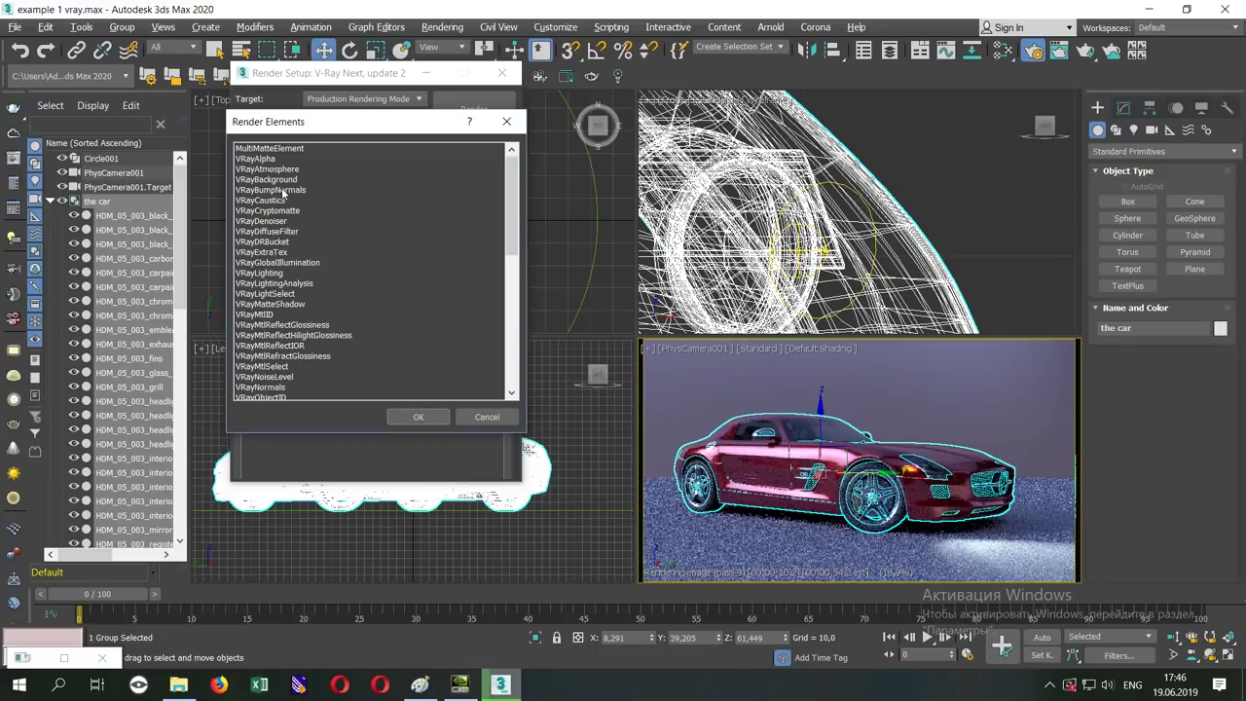
double_click(281, 222)
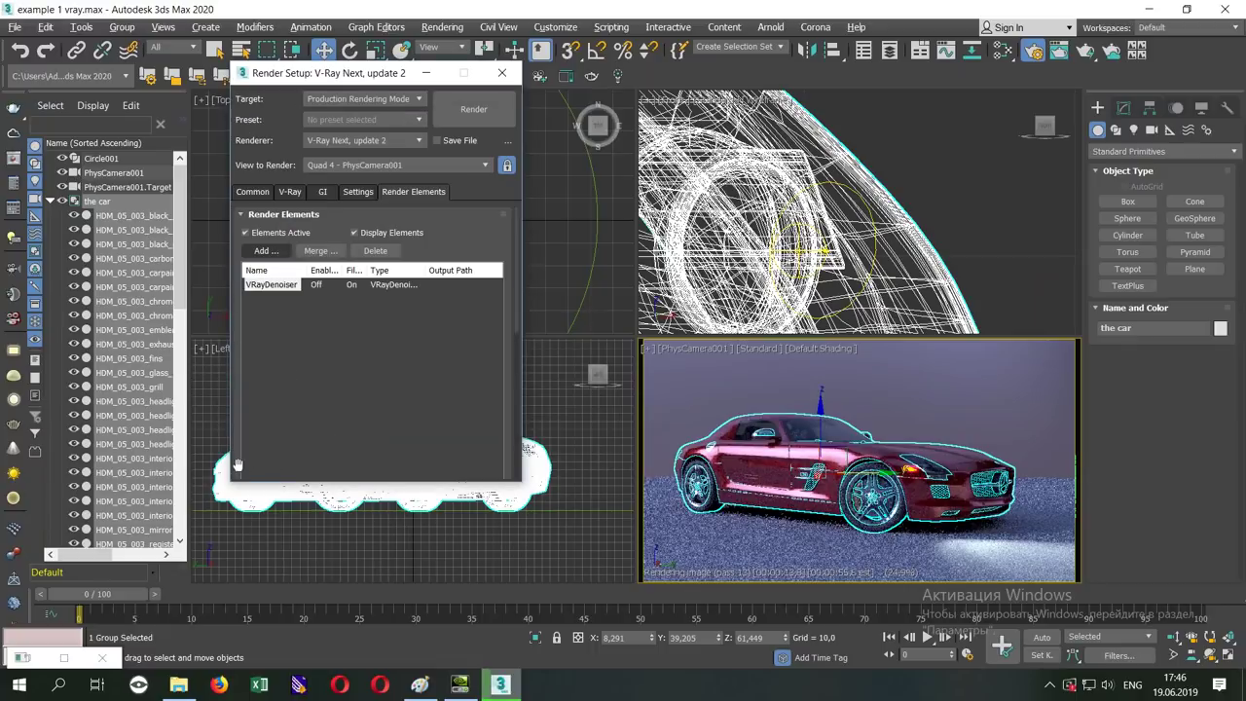
- Set the denoiser's engine to NVIDIA AI denoiser and close Render Setup
scroll(237, 465, "down", 3)
scroll(366, 429, "down", 3)
scroll(366, 429, "down", 3)
left_click(370, 416)
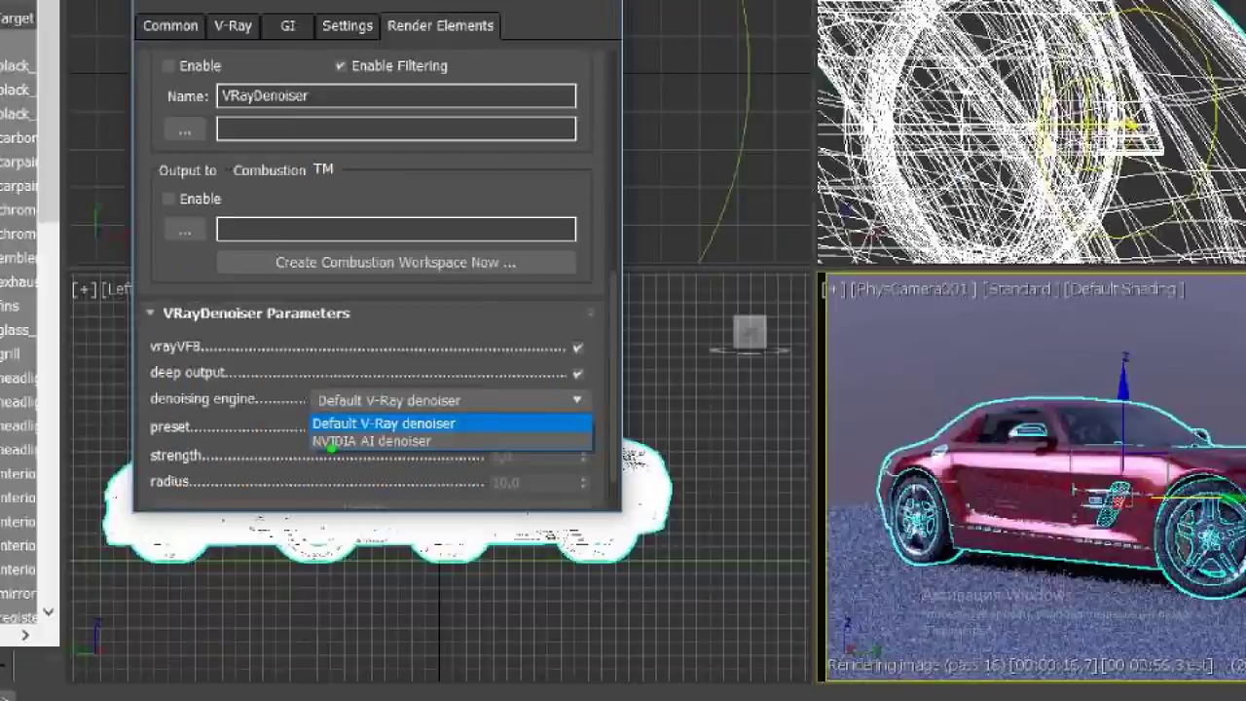
left_click(436, 410)
left_click(421, 416)
left_click(409, 439)
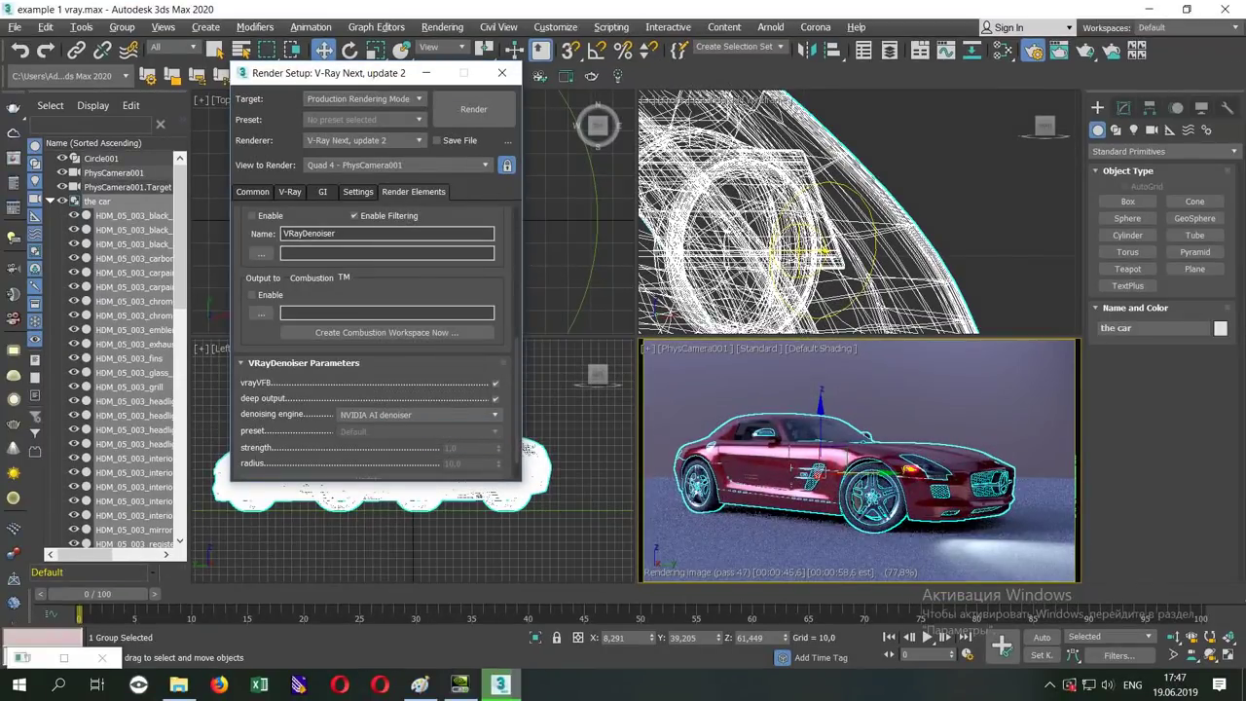
left_click(502, 78)
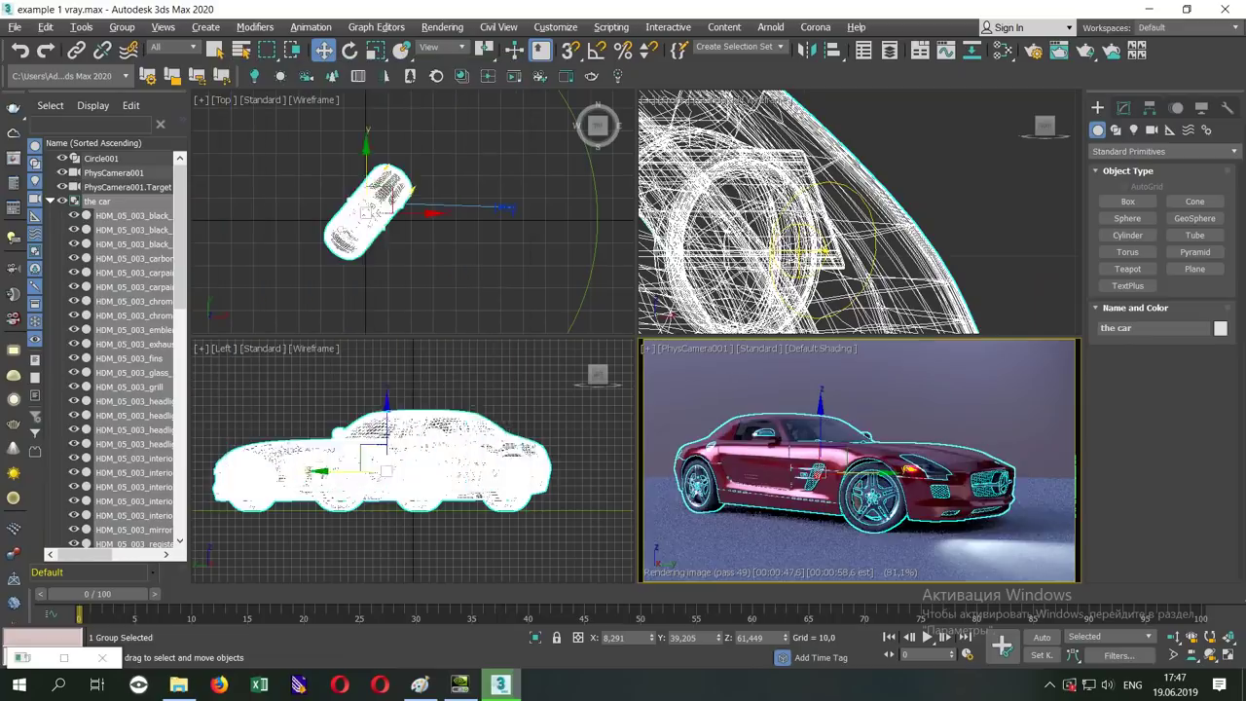
- Deselect the car, maximize the PhysCamera viewport and stop its V-Ray IPR preview
left_click(956, 381)
key("alt+w")
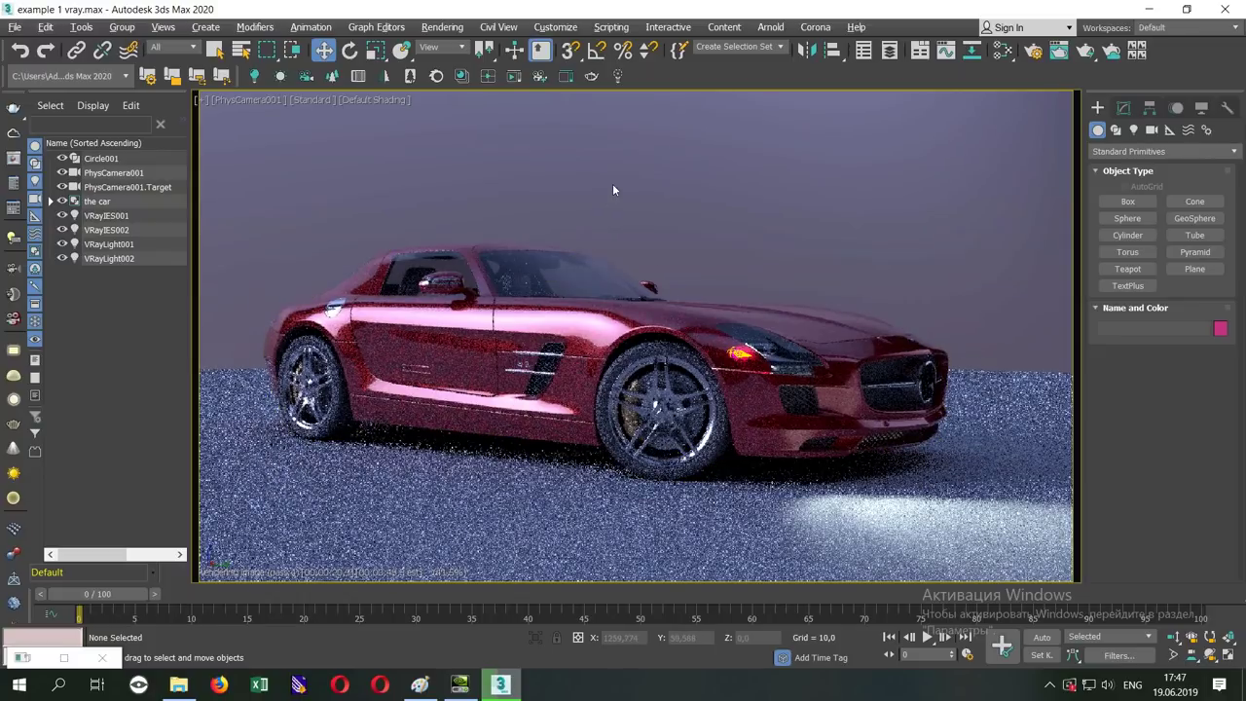
left_click(321, 100)
left_click(650, 125)
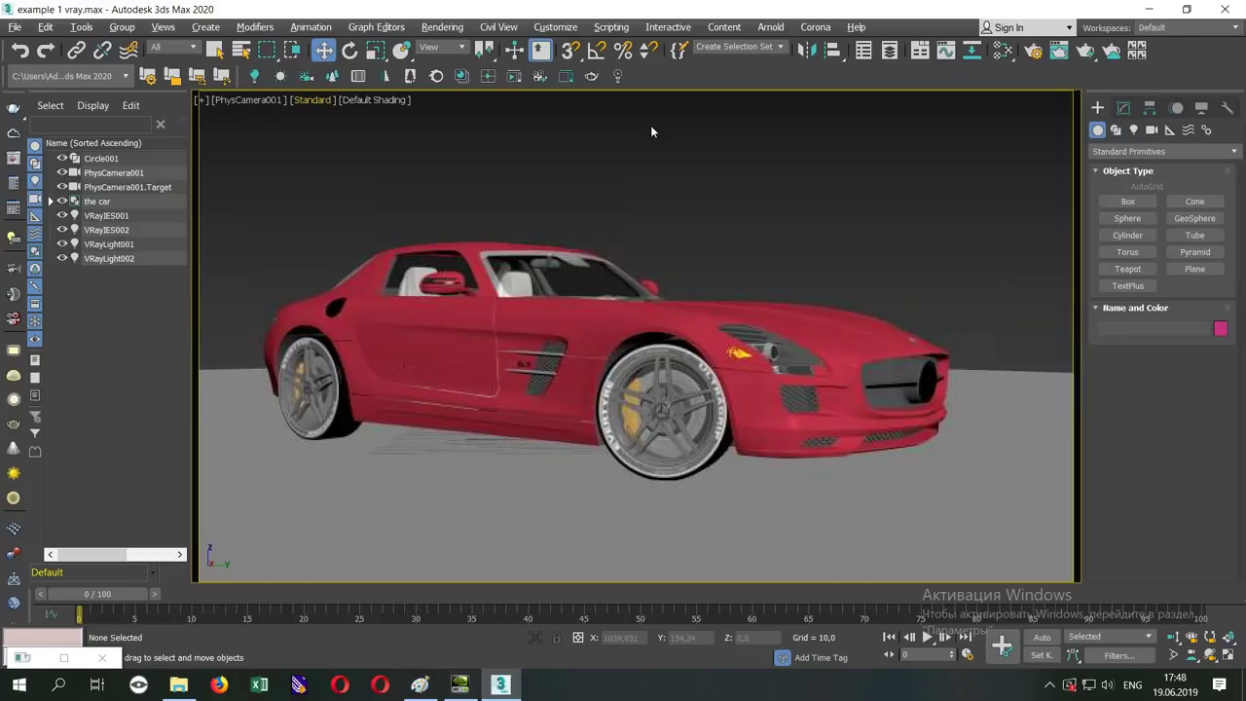
left_click(322, 99)
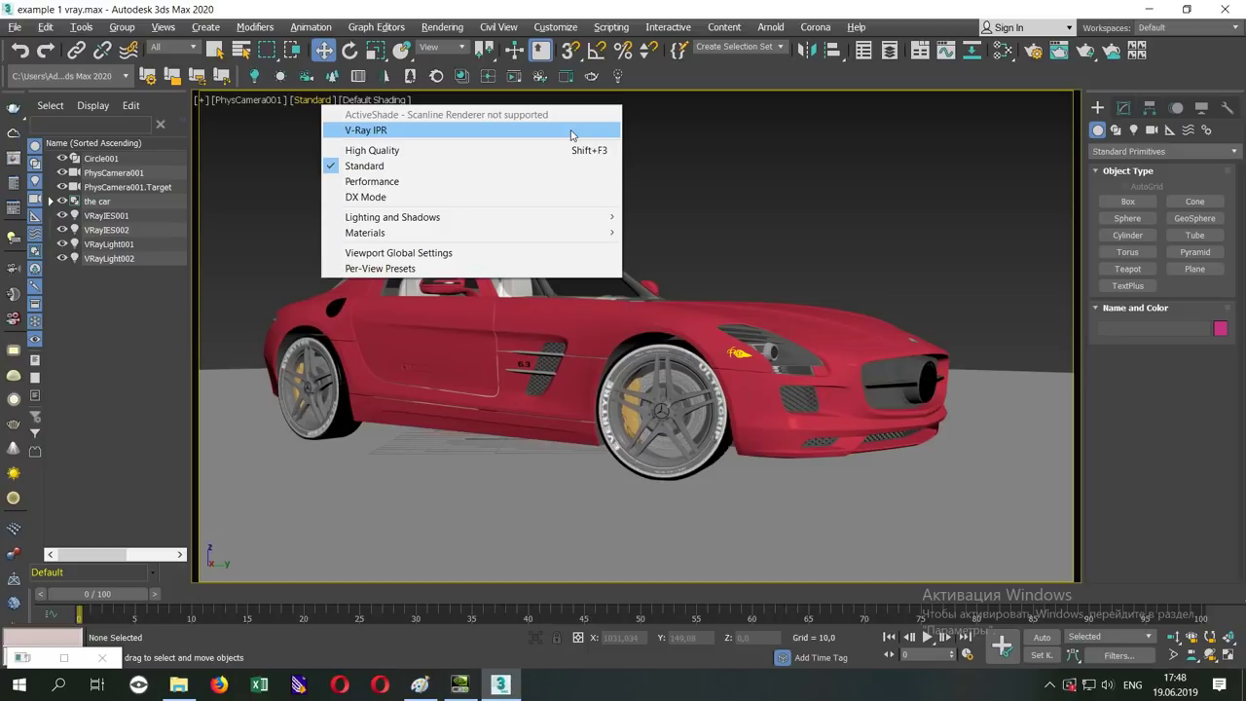
- Start IPR from Render Setup's V-Ray tab so the 853 x 480 frame buffer opens
left_click(895, 160)
left_click(1032, 54)
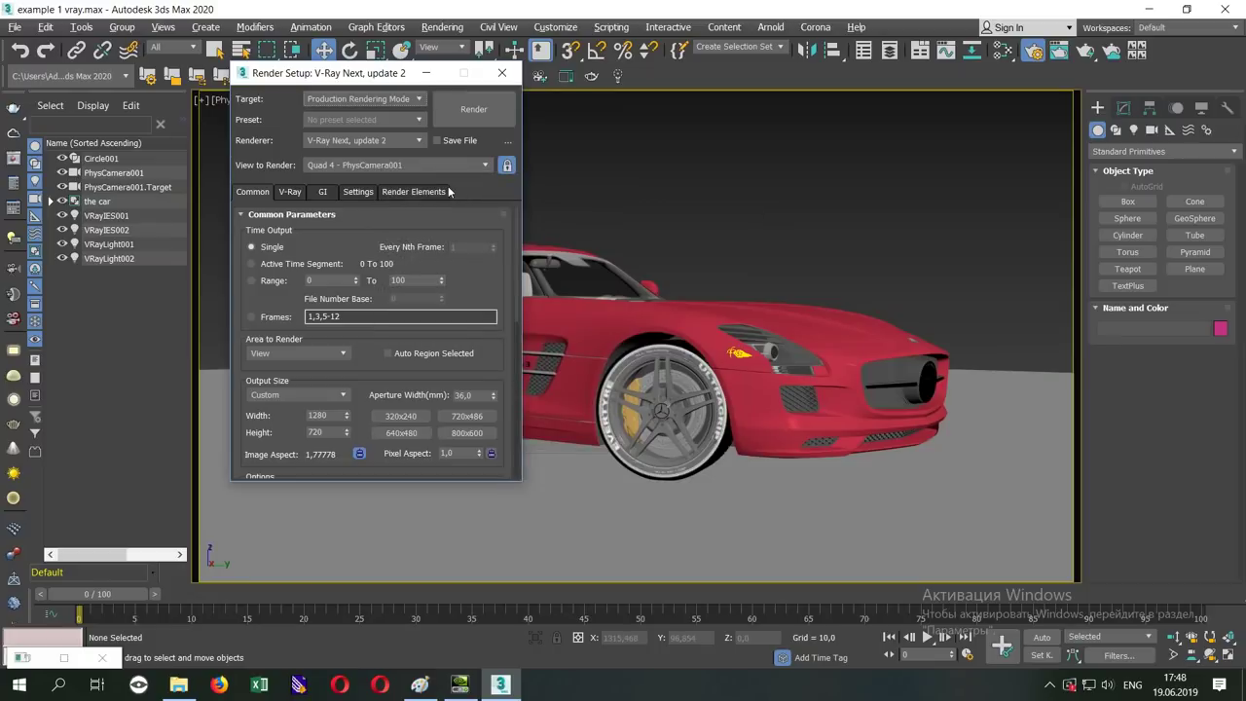
left_click(290, 192)
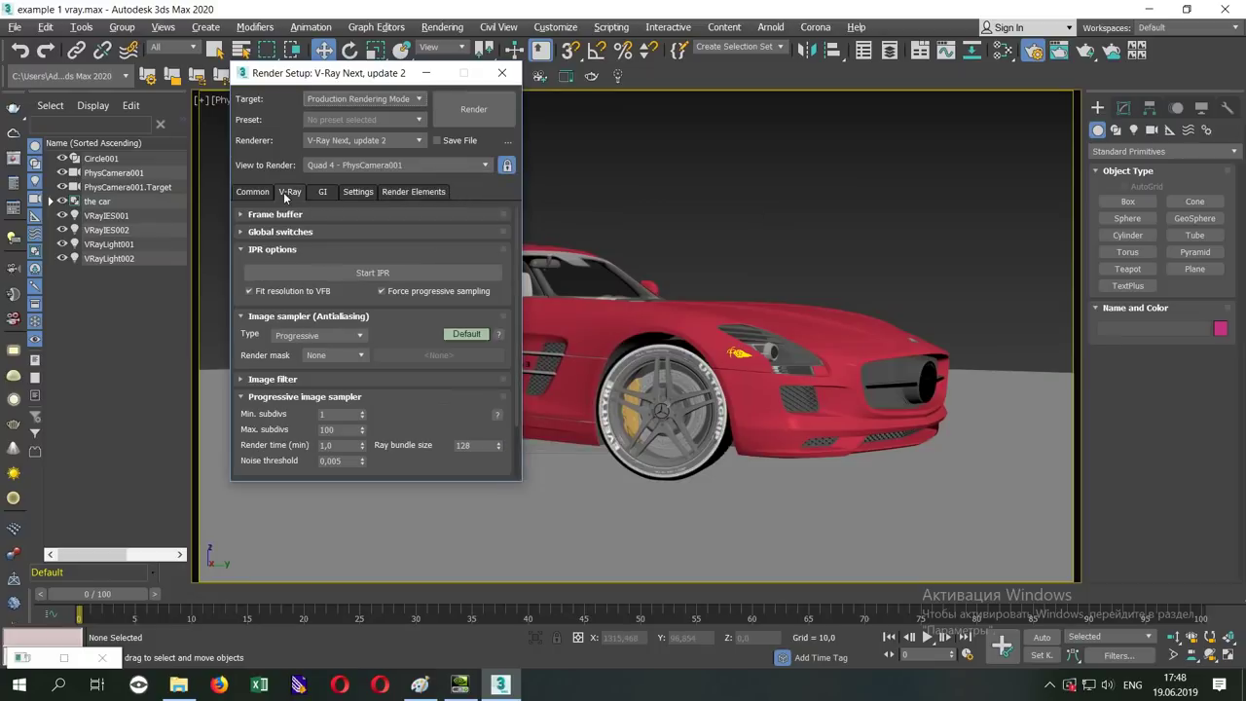
left_click(324, 273)
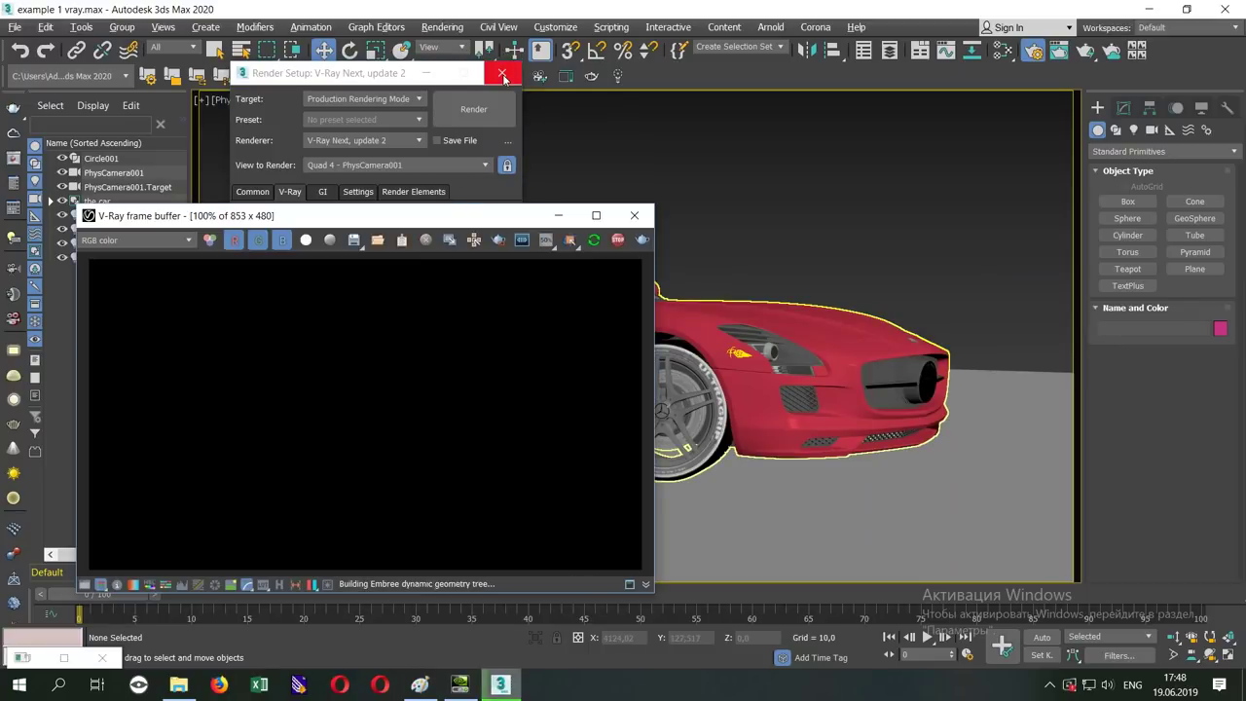
- Move the V-Ray frame buffer in front of Render Setup and enable its render-mode override
left_click_drag(525, 219, 527, 130)
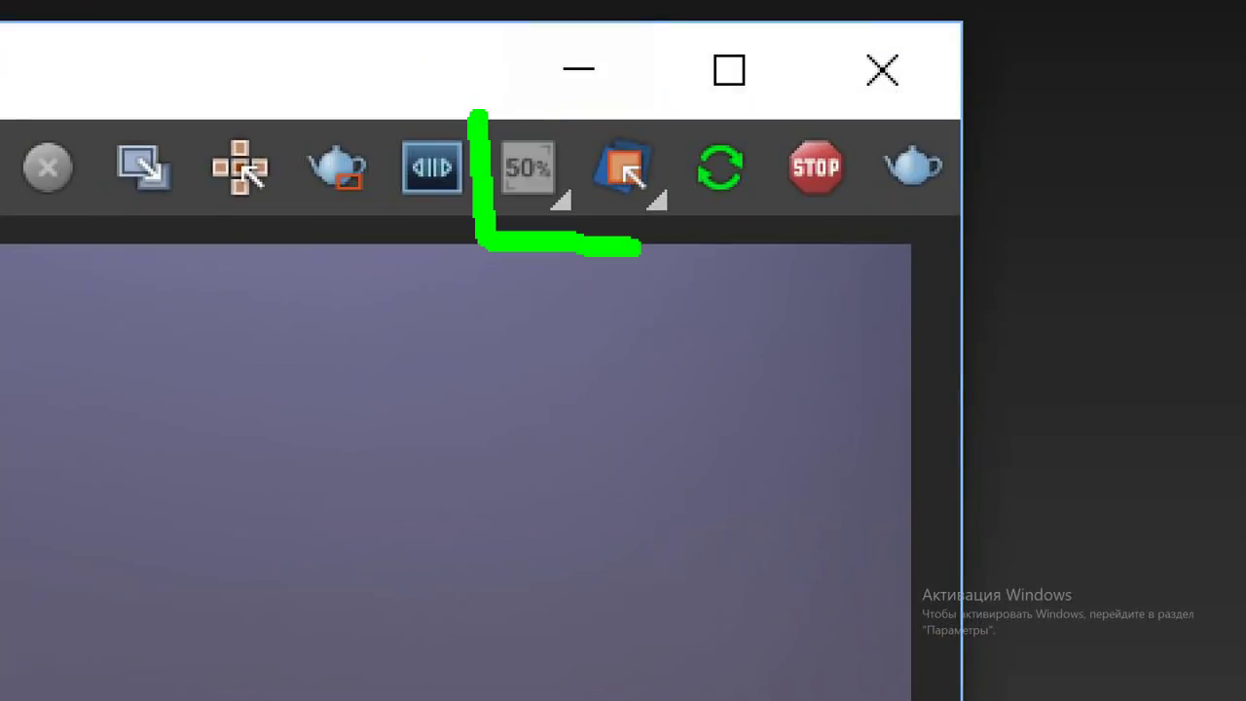
left_click_drag(514, 230, 552, 209)
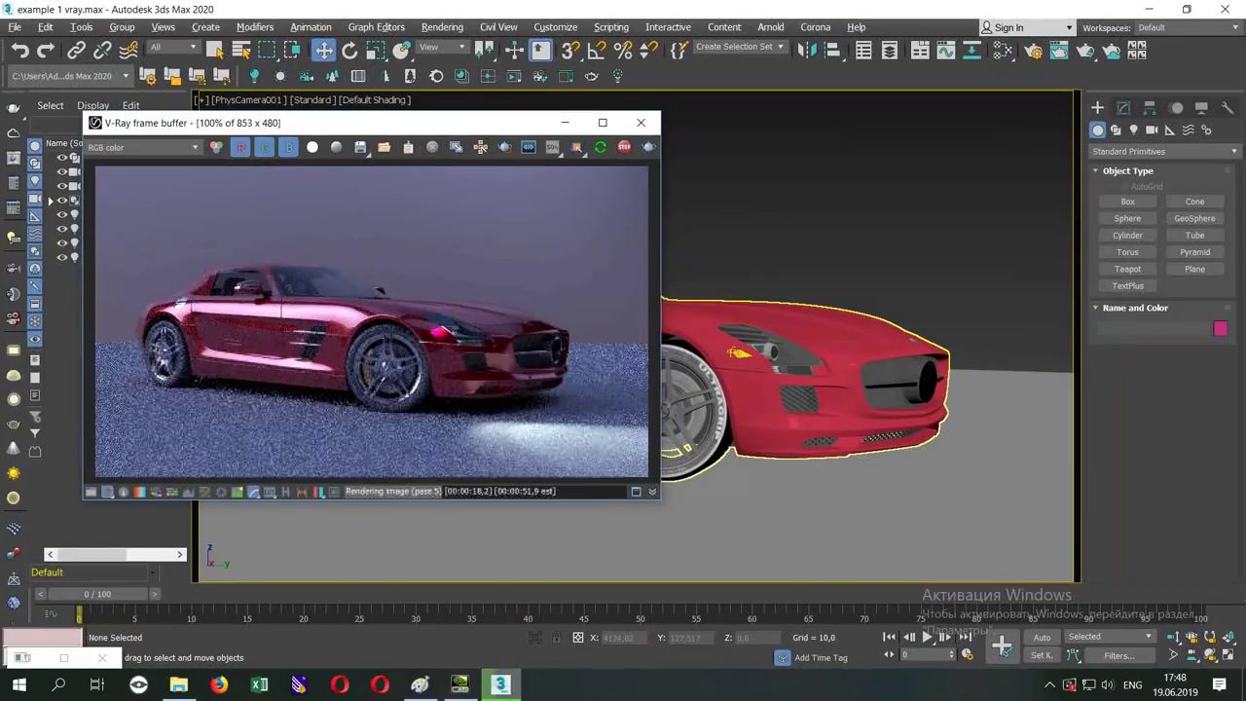
left_click(577, 147)
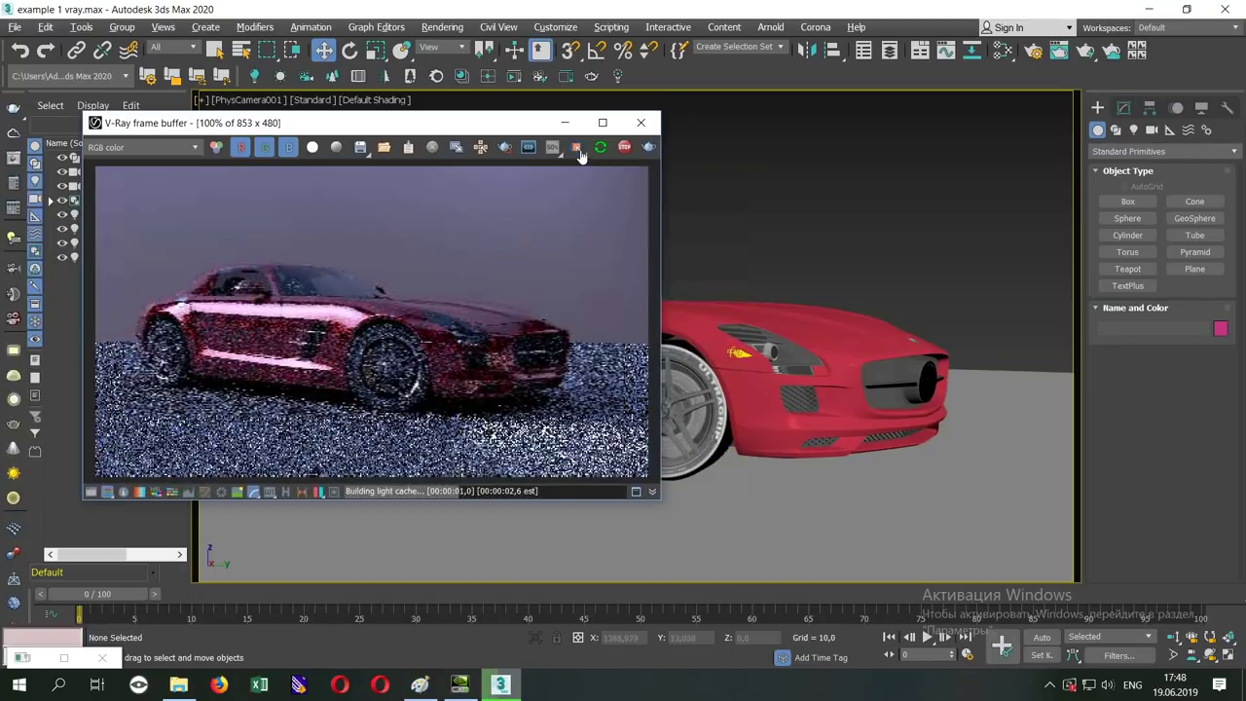
- Switch the frame buffer's render mode to Lighting, then to Isolate Selected
left_click(578, 149)
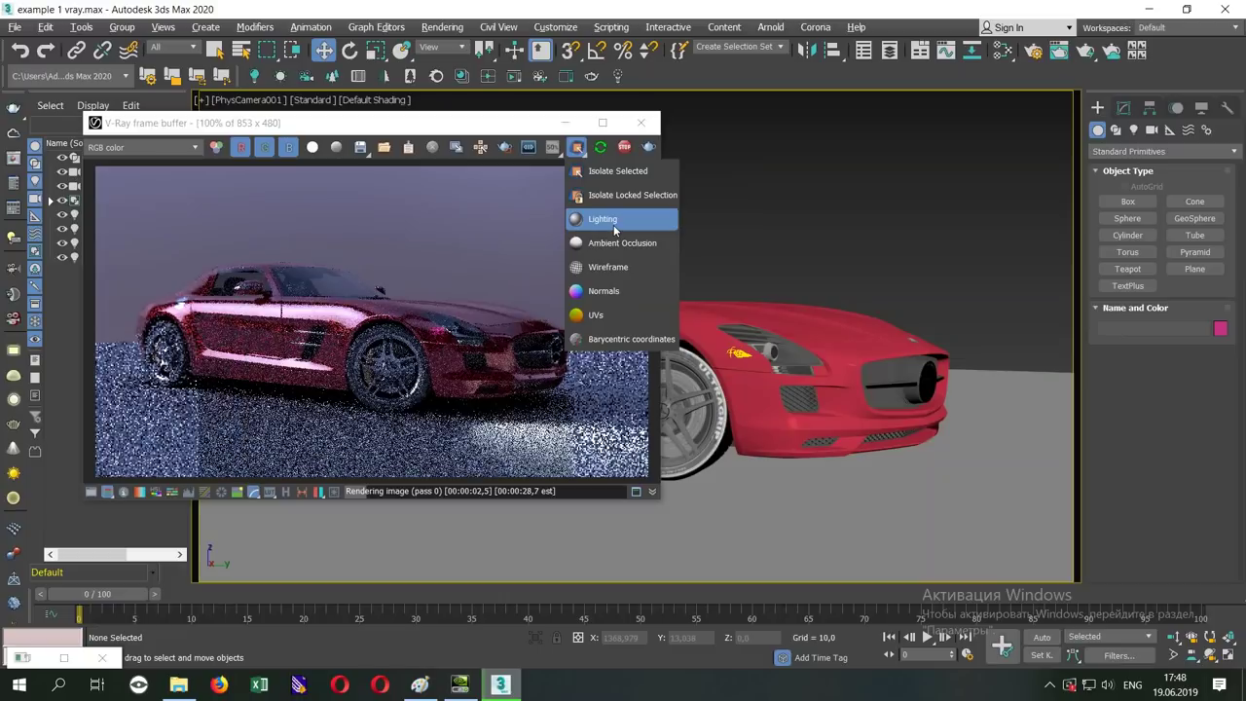
left_click(614, 227)
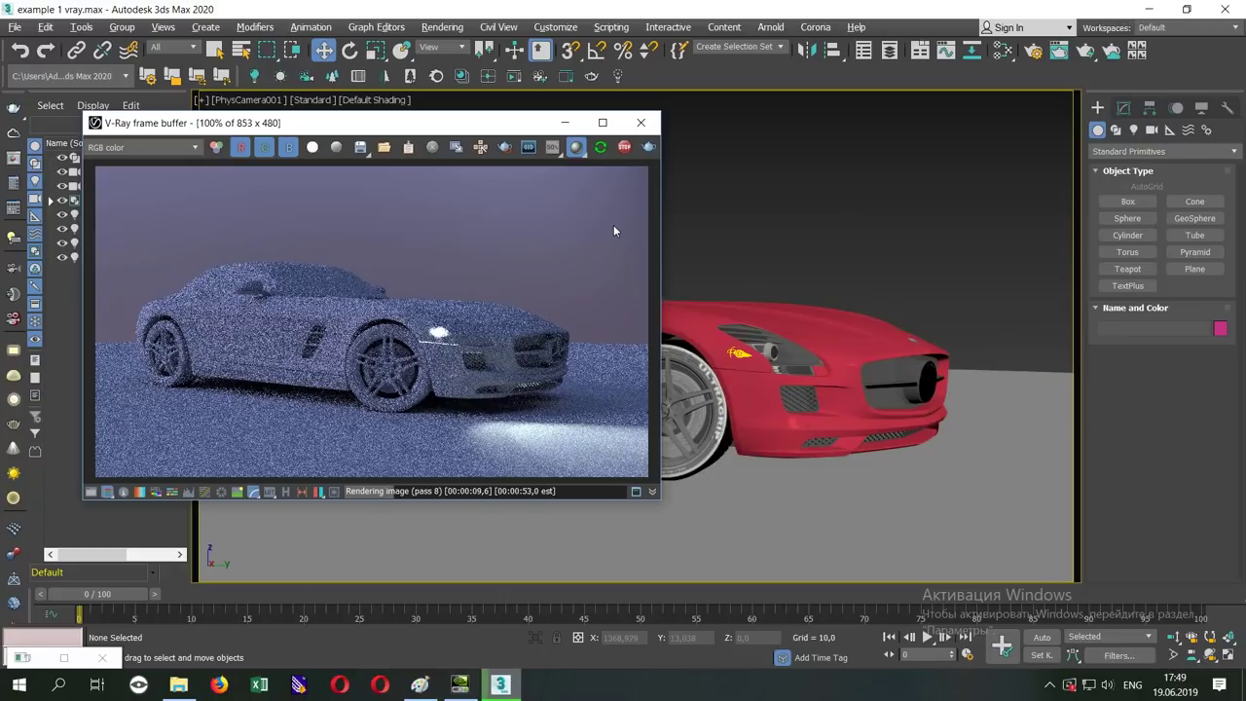
left_click(576, 146)
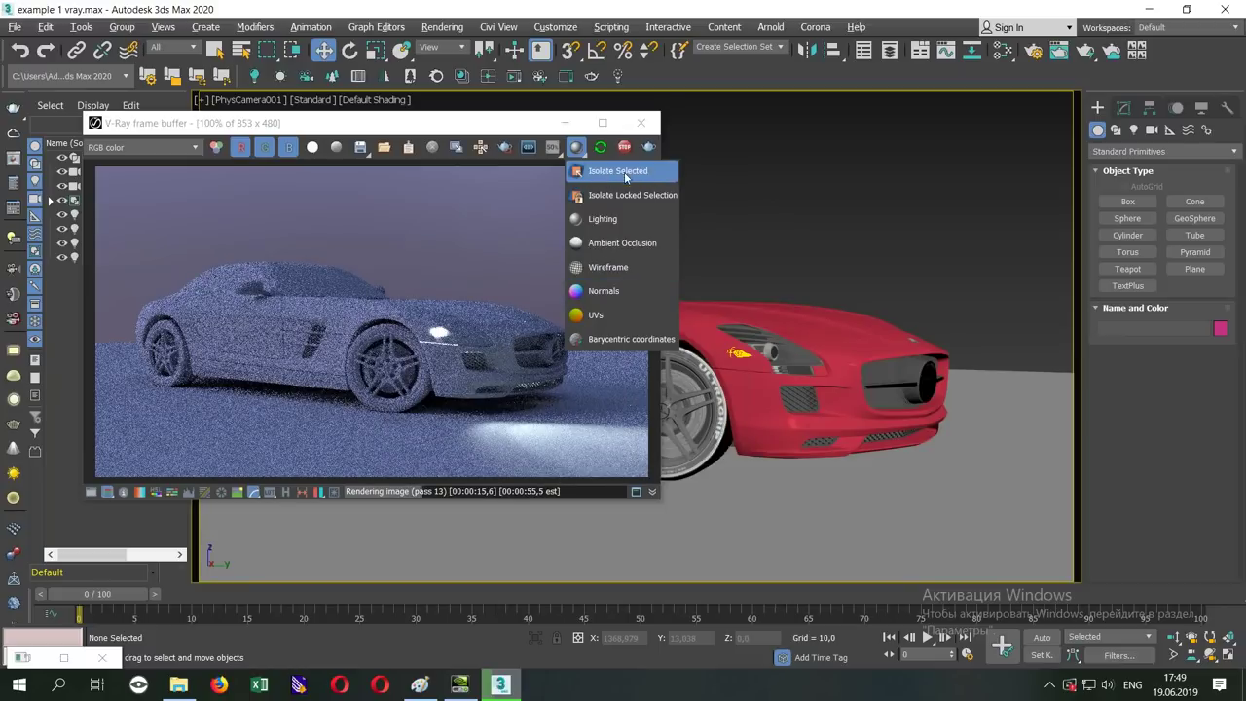
left_click(625, 172)
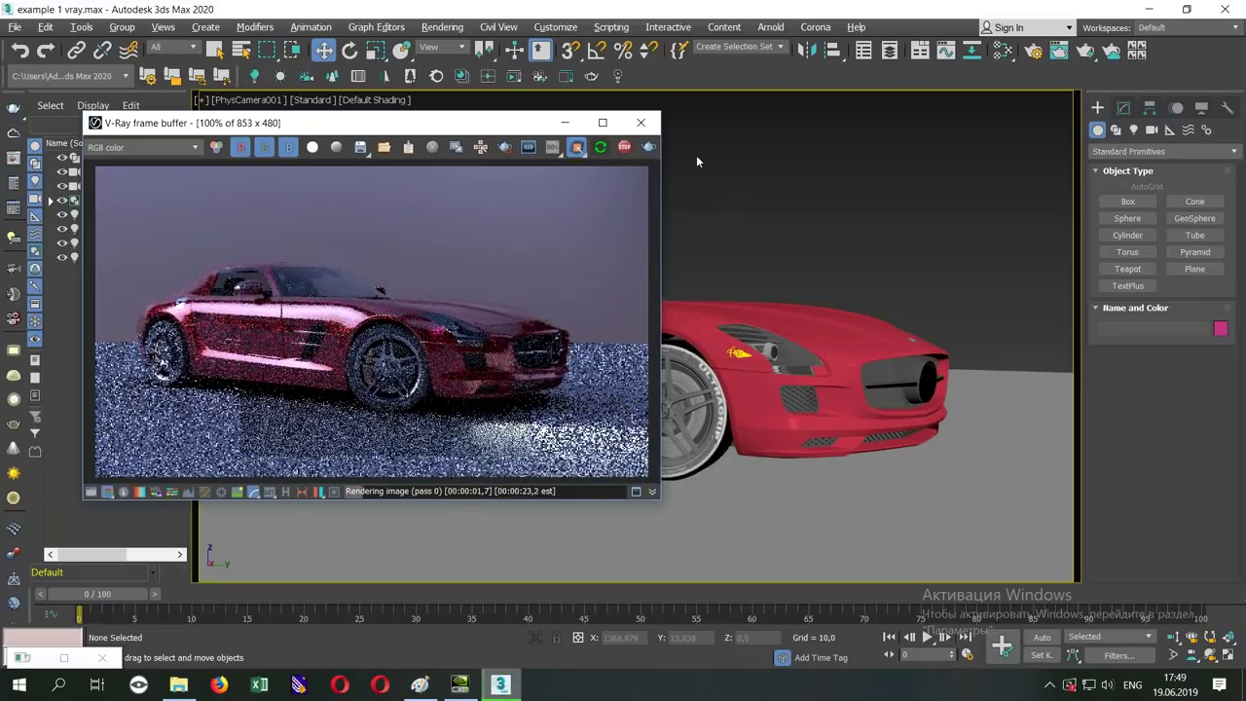
- Isolate-render the car, then Circle001, then the car, then deselect so everything renders
left_click(798, 389)
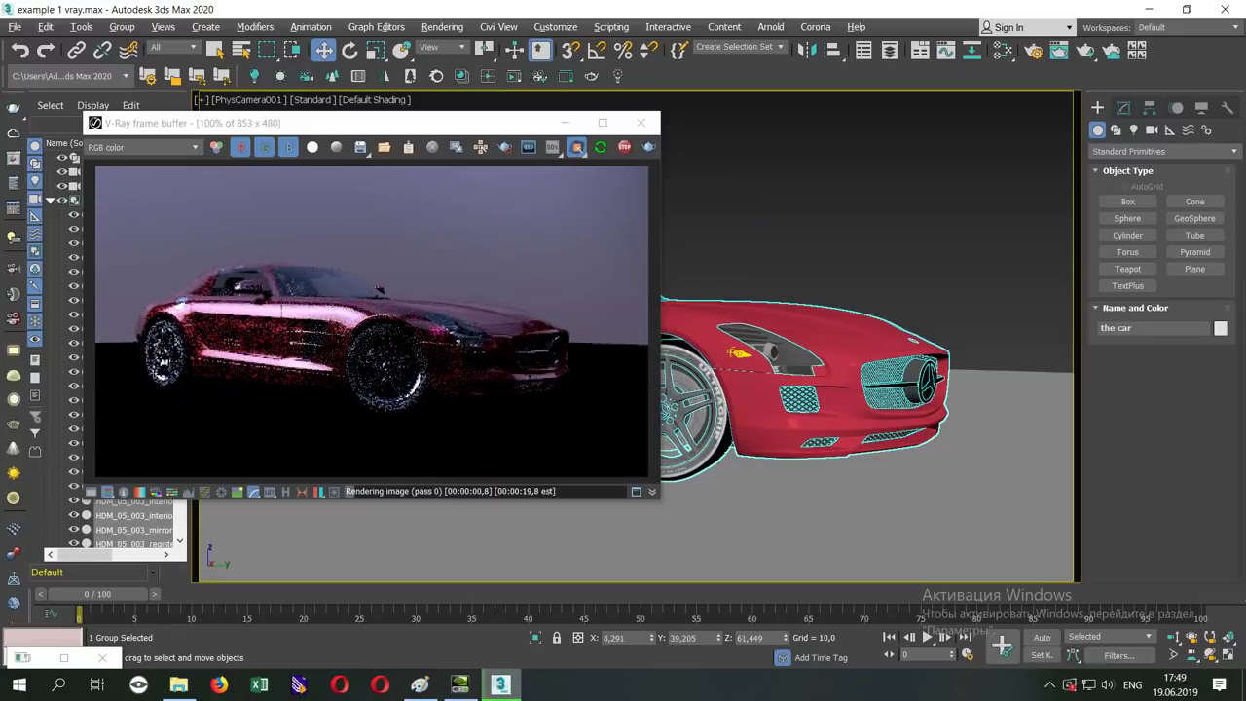
left_click(778, 368)
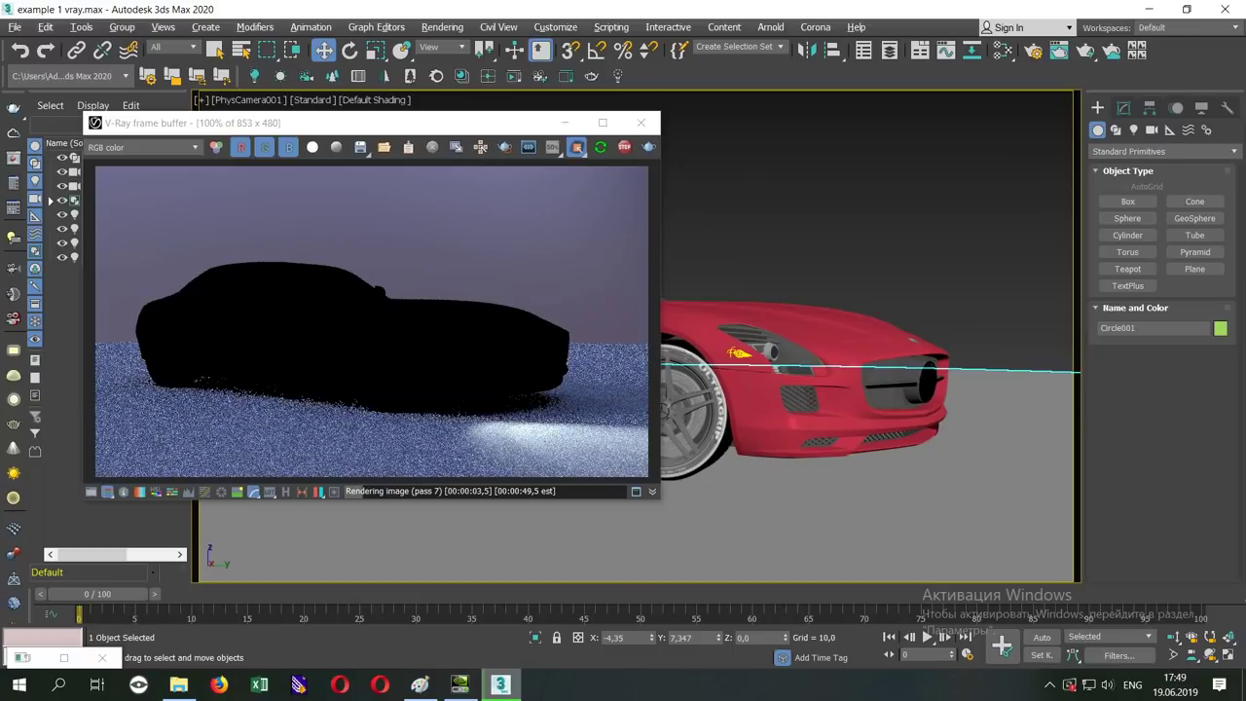
left_click(828, 409)
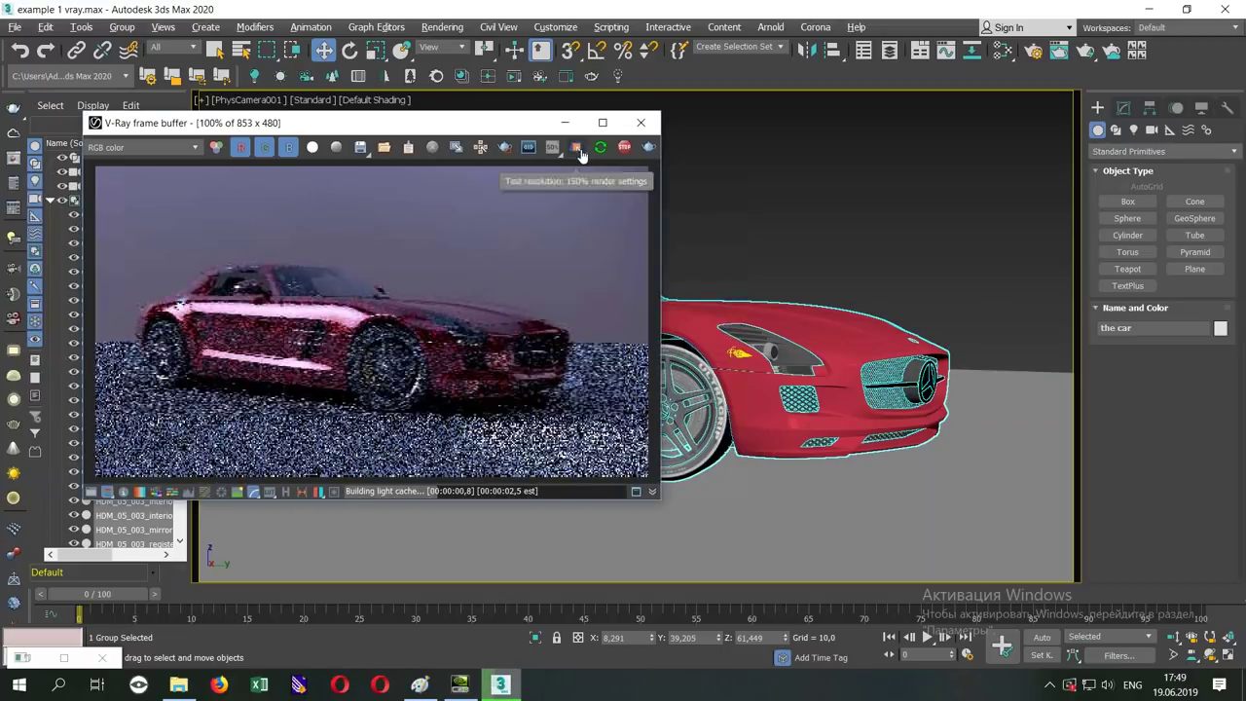
left_click(757, 173)
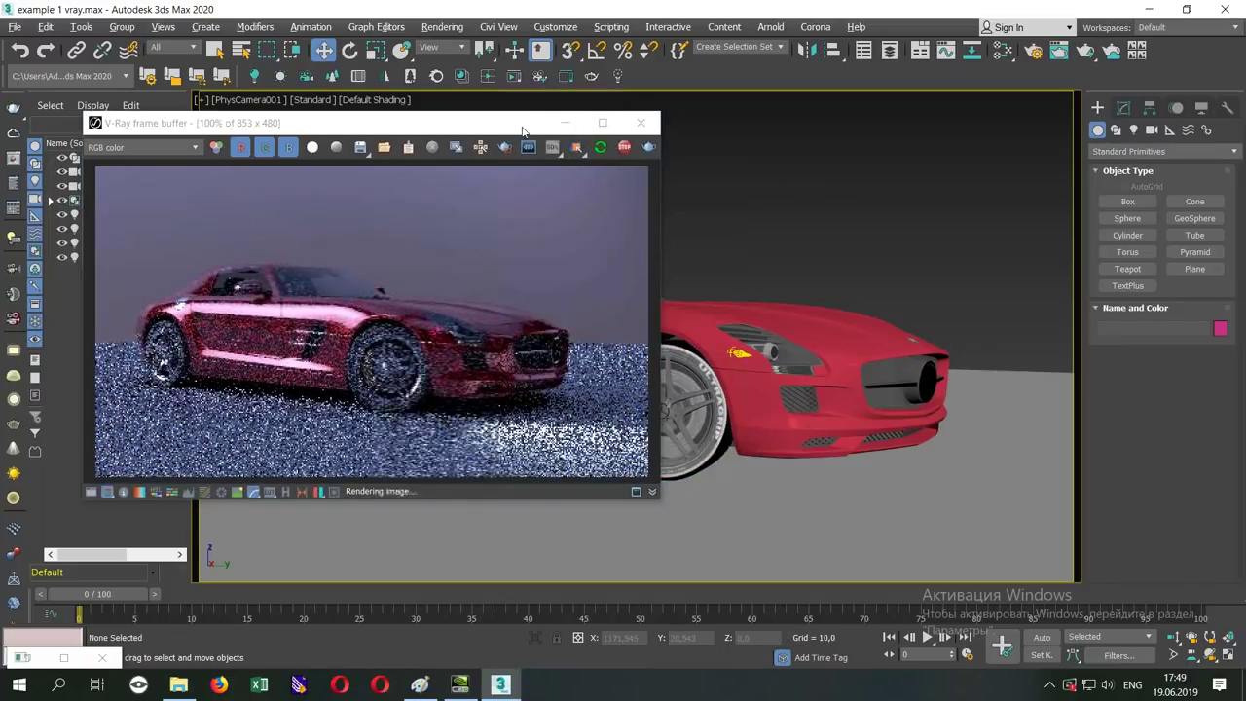
left_click_drag(524, 130, 545, 118)
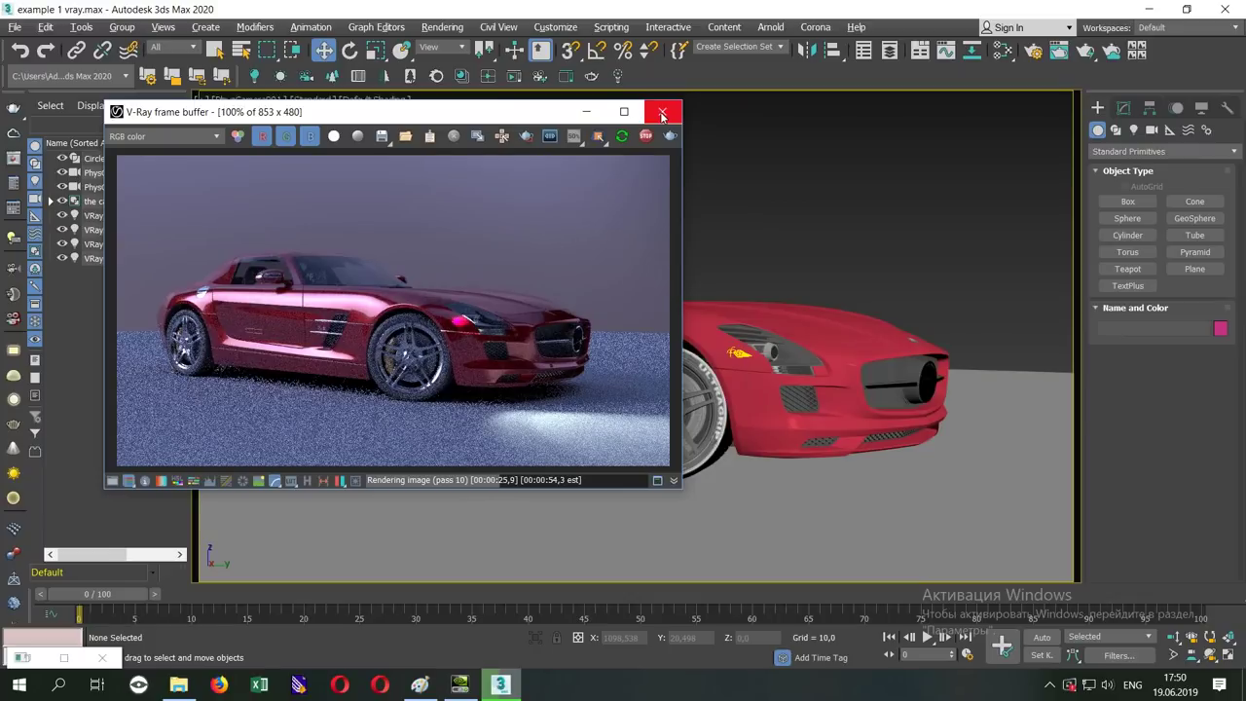
- Orbit the PhysCamera to a front three-quarter view of the car
mouse_move(623, 114)
left_mouse_down()
mouse_move(721, 294)
mouse_move(832, 300)
mouse_move(871, 261)
left_mouse_up()
mouse_move(713, 261)
left_mouse_down()
mouse_move(444, 223)
mouse_move(463, 208)
left_mouse_up()
left_click(1210, 654)
left_click_drag(530, 208, 763, 450)
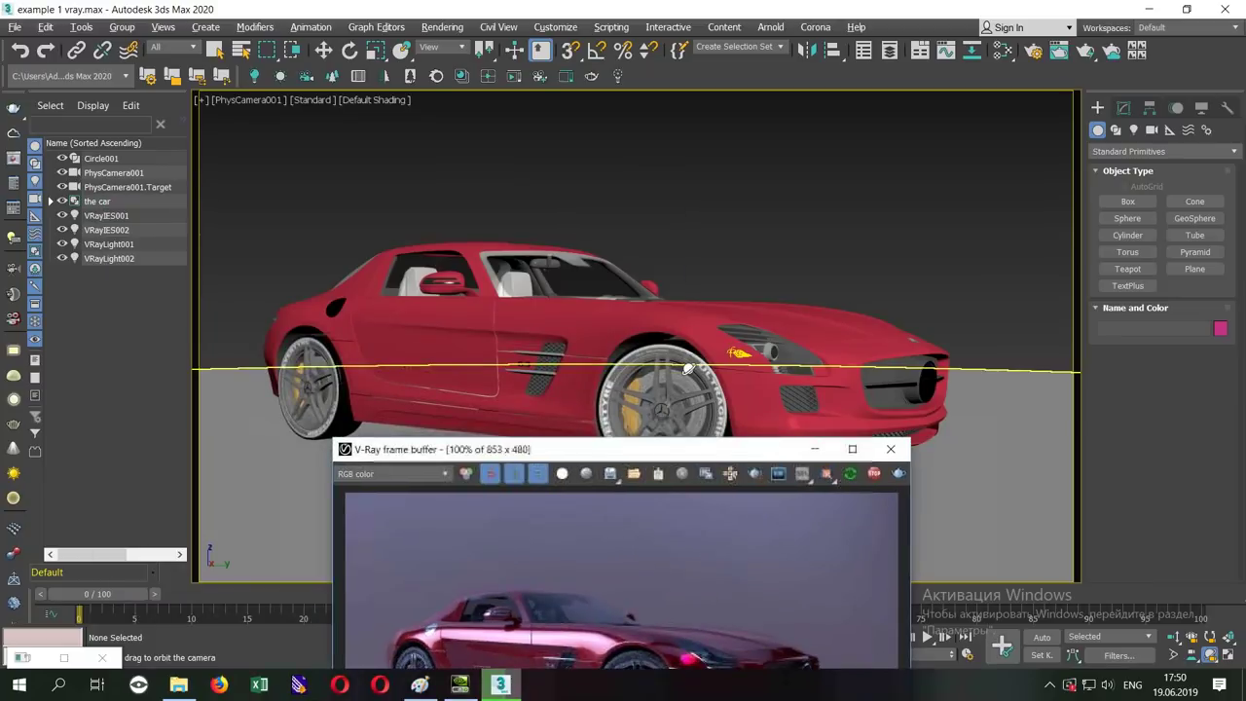
left_click_drag(687, 368, 627, 321)
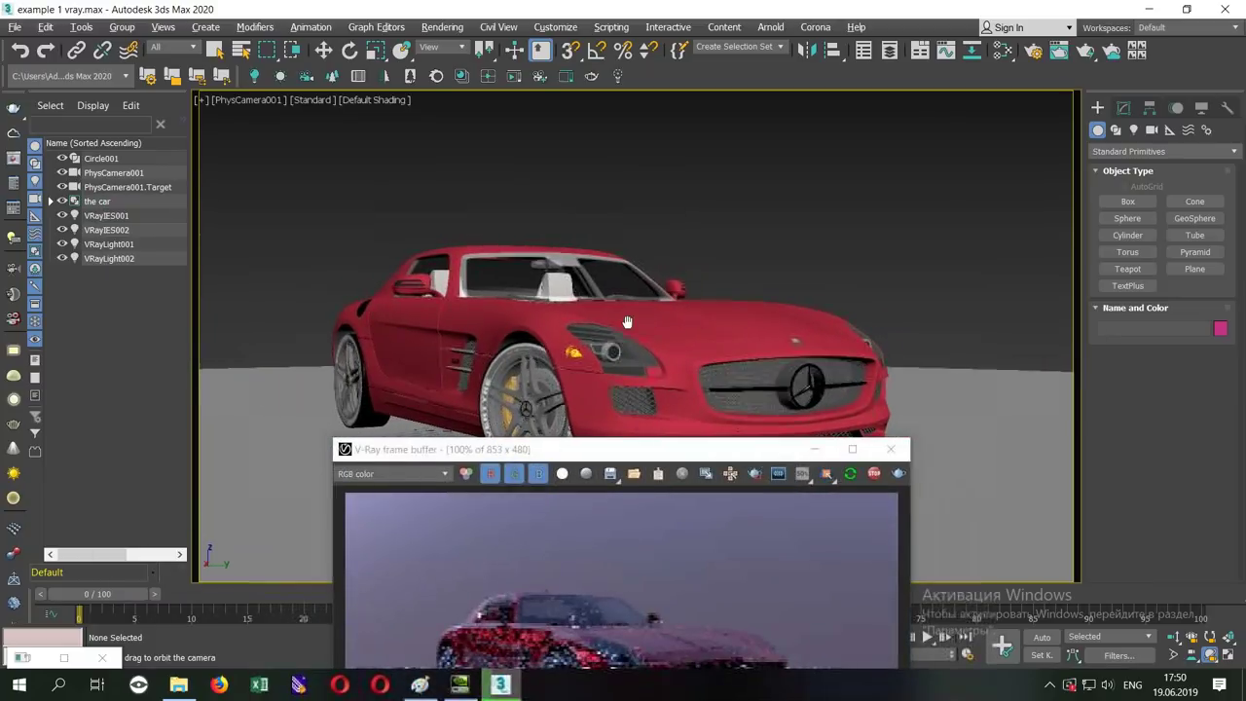
key("w")
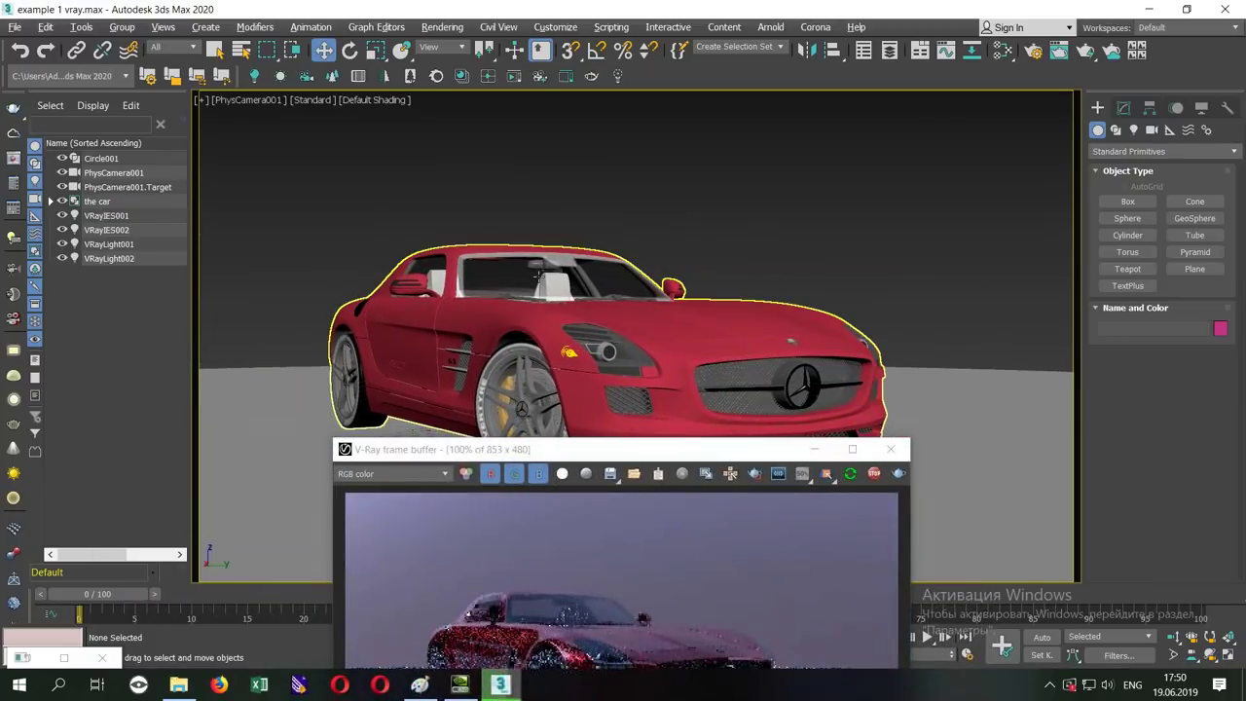
- Maximize the Top viewport and set the selection filter to Lights
key("alt+w")
left_click(466, 231)
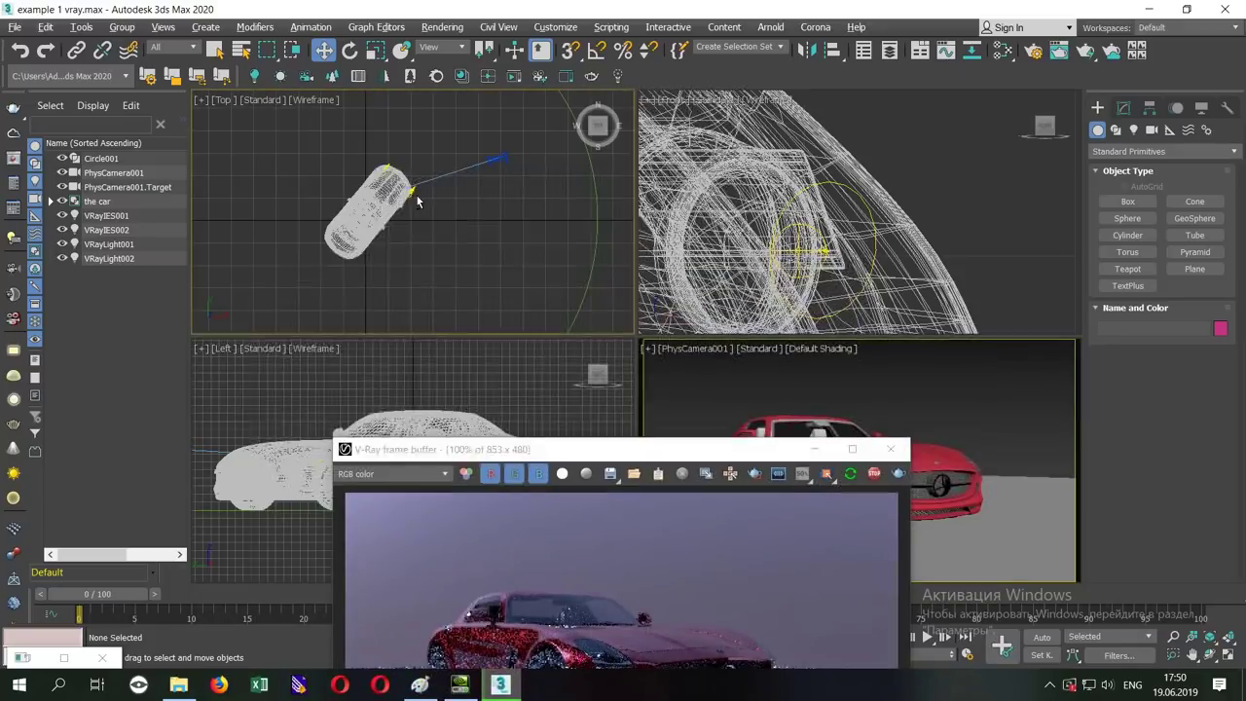
key("alt+w")
scroll(682, 292, "up", 5)
scroll(744, 319, "down", 3)
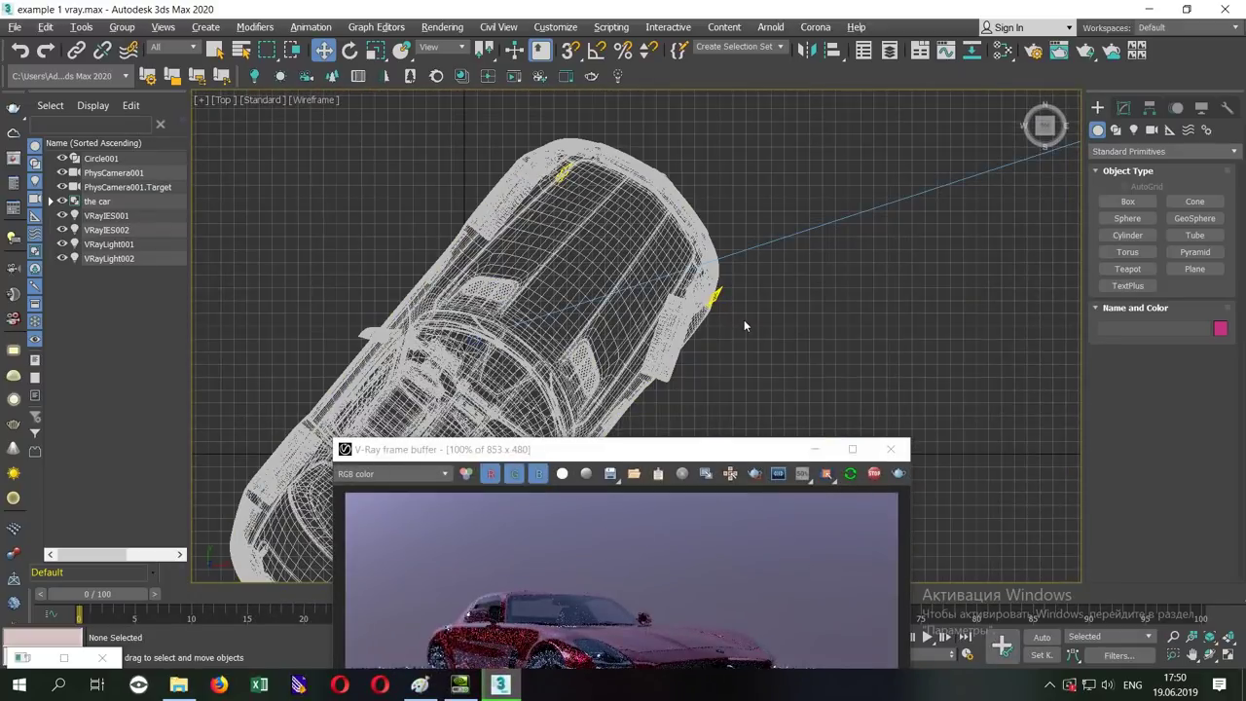
left_click(585, 211)
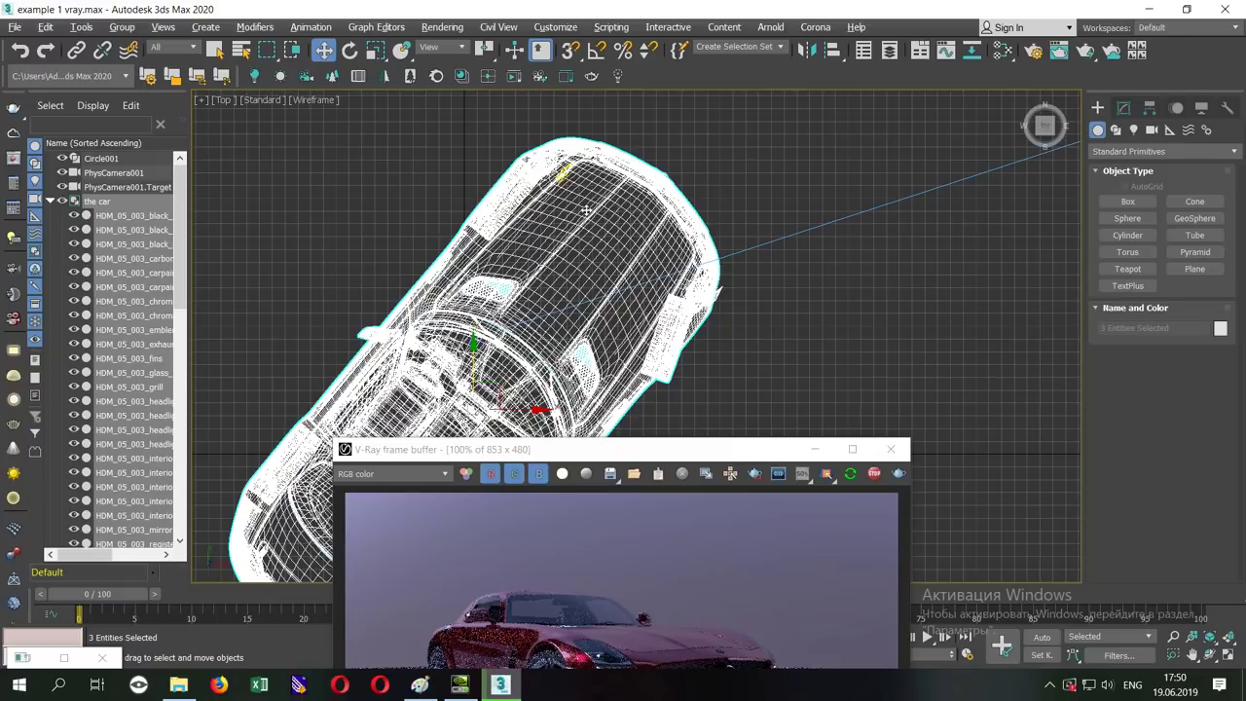
left_click(390, 127)
left_click(173, 47)
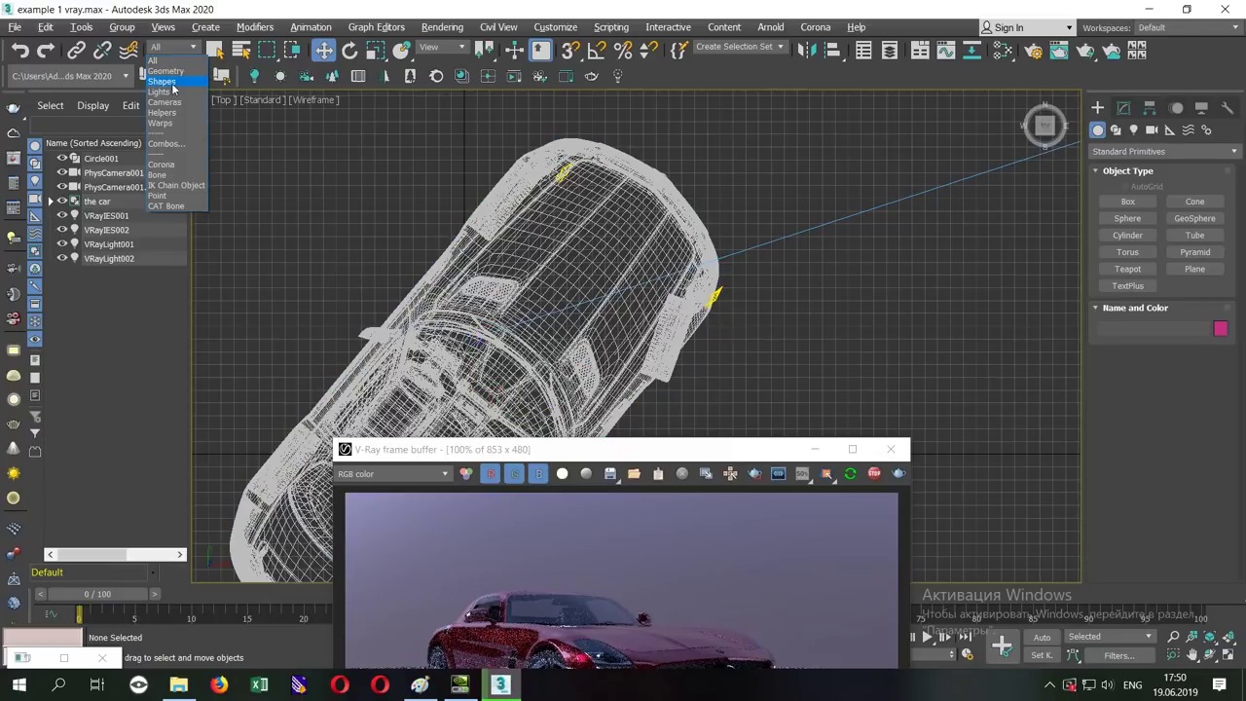
left_click(191, 97)
- Select both pairs of headlight VRay lights and move them onto the car's front edge
mouse_move(604, 199)
left_mouse_down()
mouse_move(540, 155)
mouse_move(557, 114)
left_mouse_up()
scroll(557, 170, "up", 5)
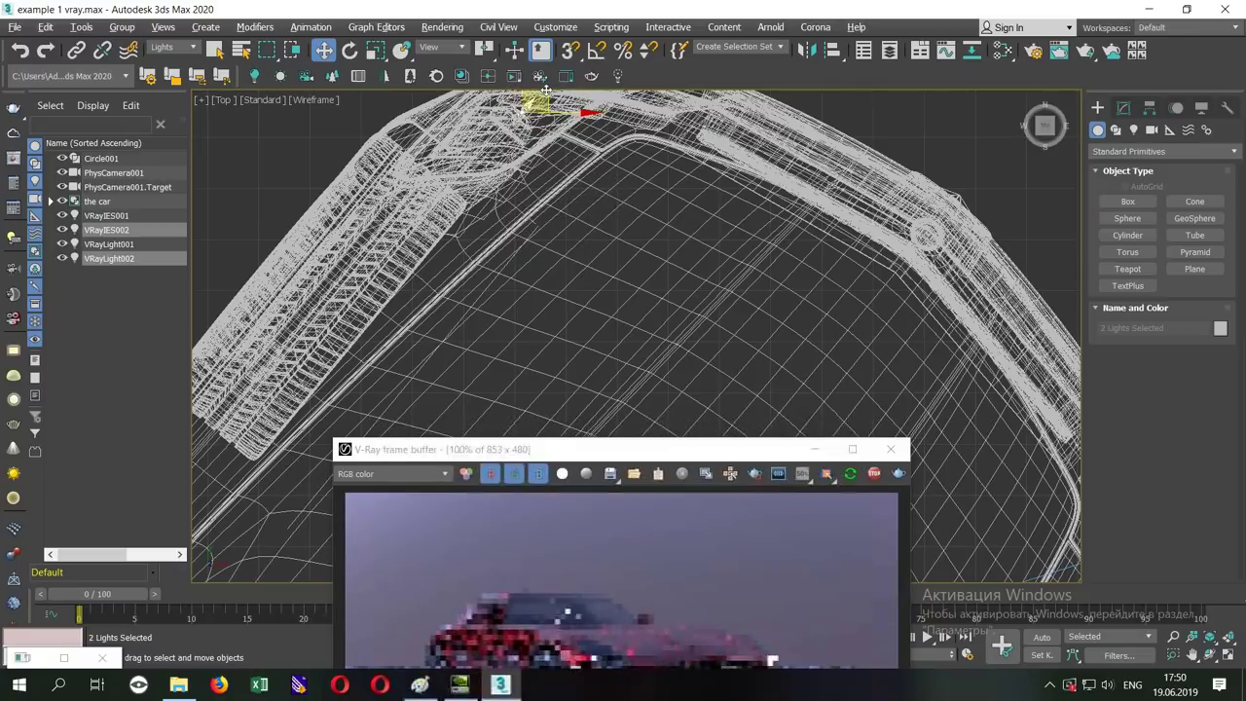
scroll(557, 113, "down", 5)
scroll(634, 159, "up", 2)
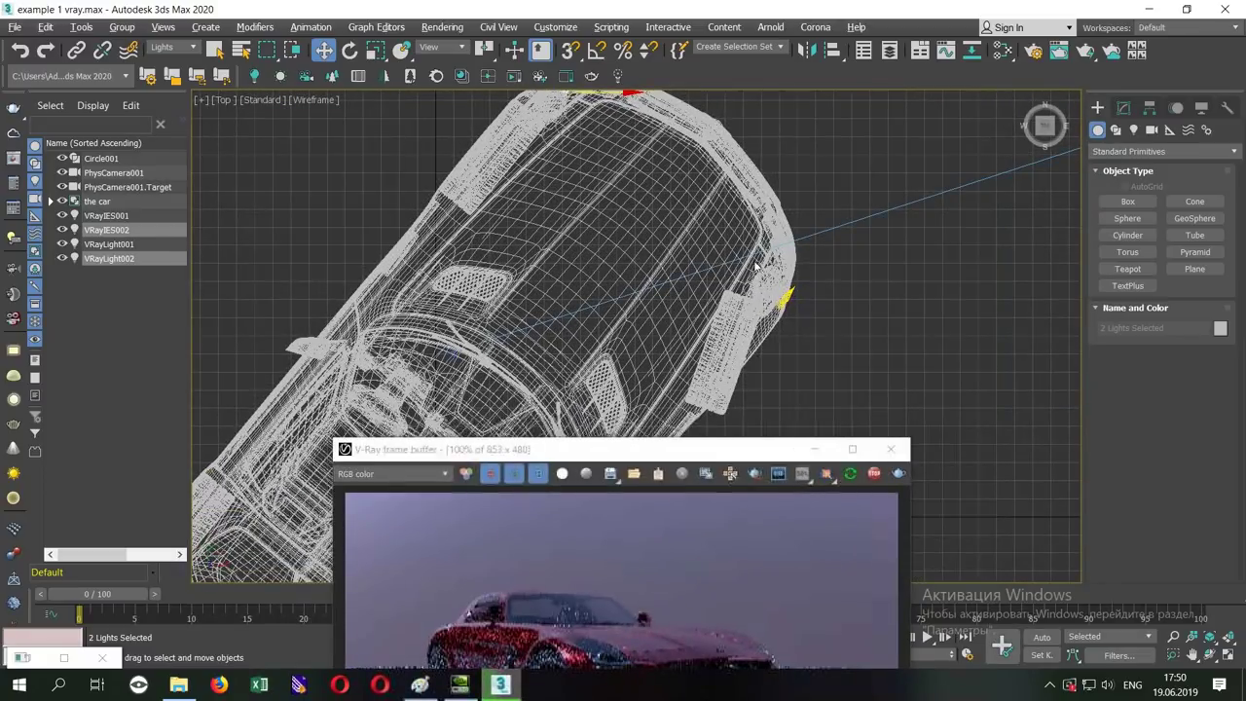
left_click_drag(764, 272, 803, 306)
scroll(793, 299, "up", 3)
scroll(793, 299, "up", 3)
left_click_drag(725, 236, 724, 101)
- Check the render preview, restore the four-viewport layout and close the V-Ray frame buffer
left_click_drag(704, 449, 574, 173)
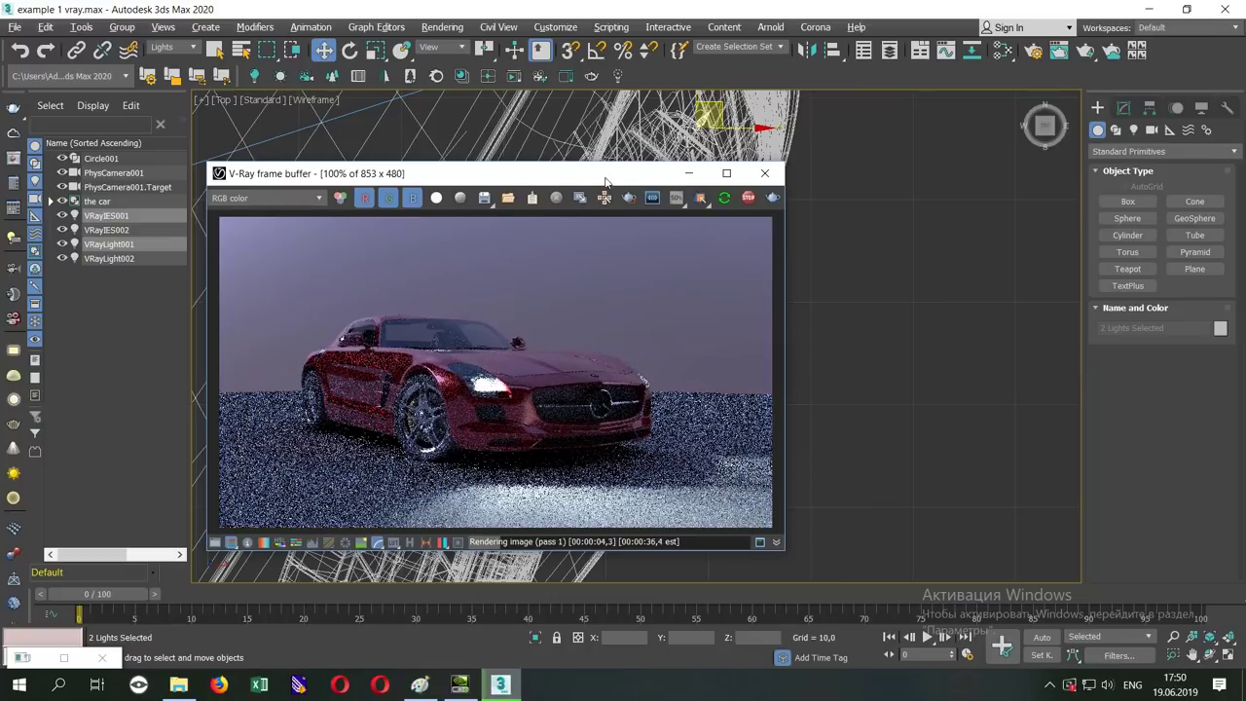
left_click_drag(607, 180, 505, 117)
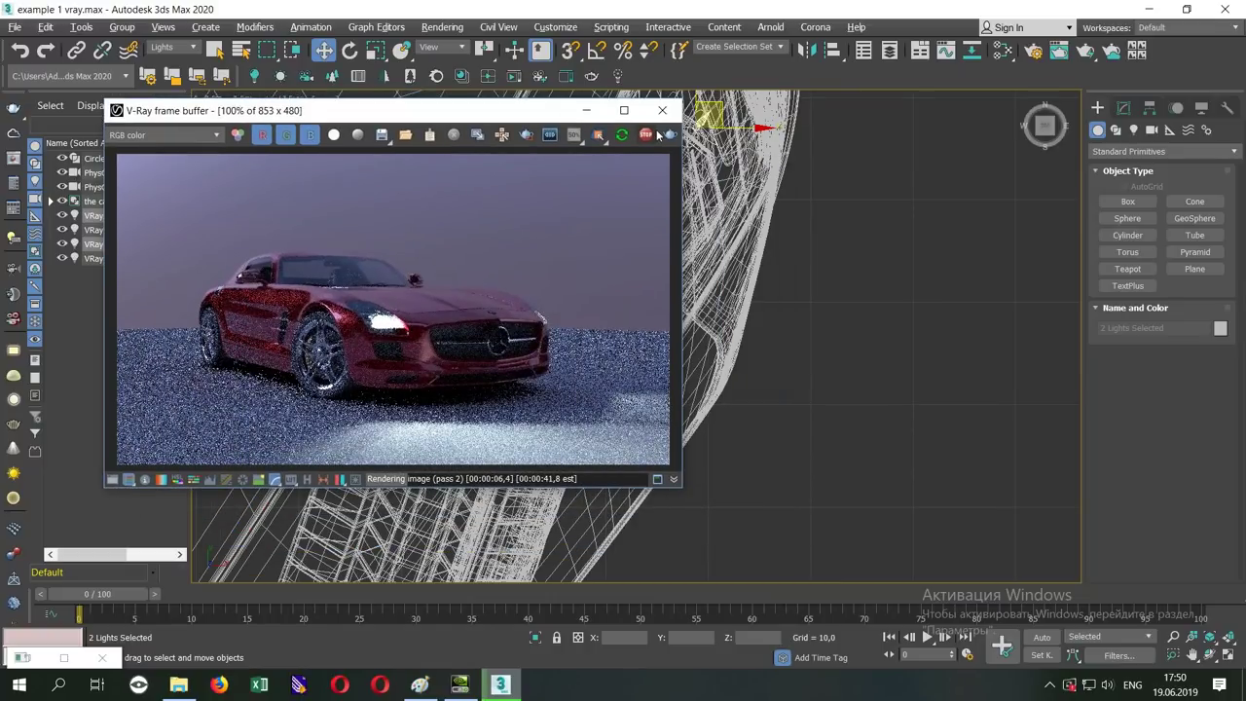
left_click(851, 263)
key("alt+w")
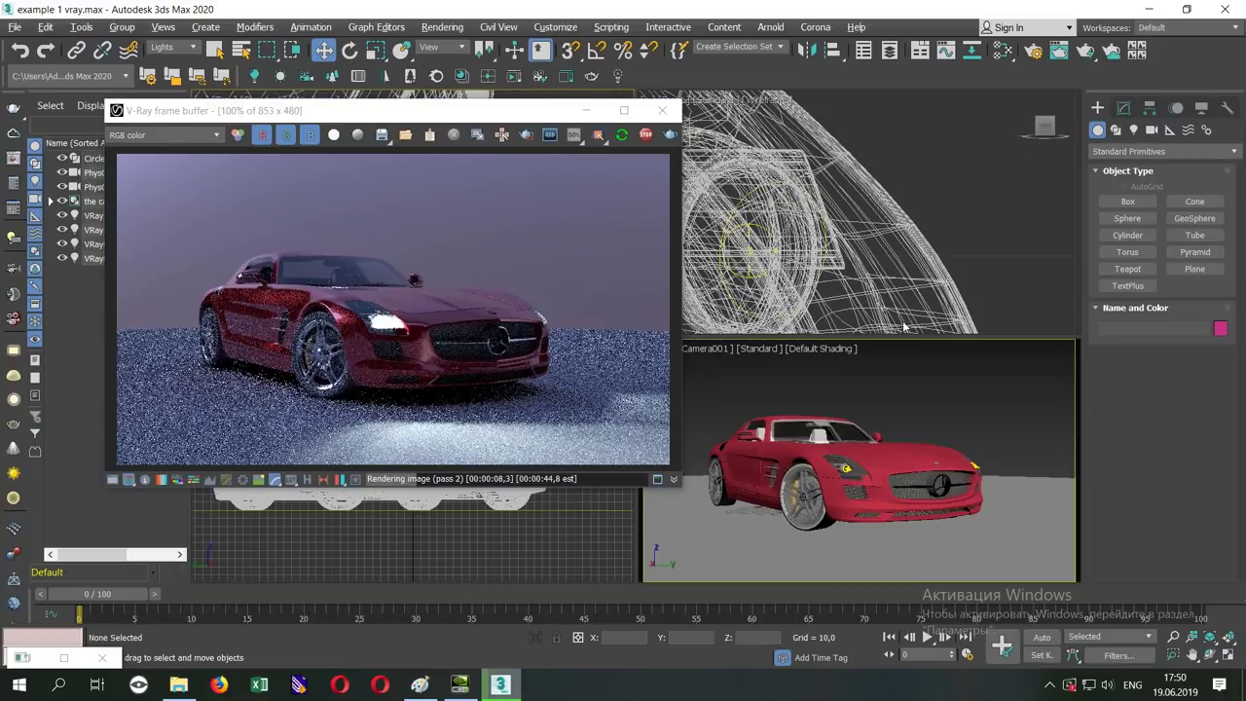
left_click(662, 110)
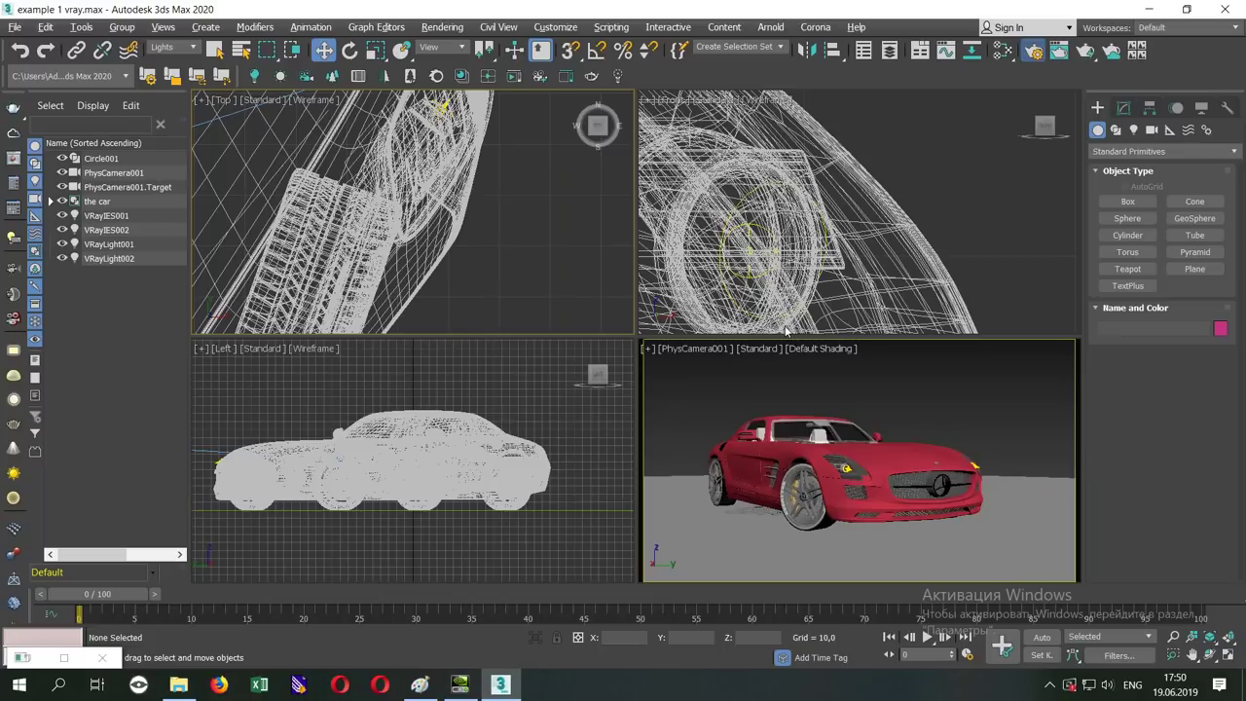
- Set the renderer to V-Ray GPU Next, update 2, rendering from Quad 4 - PhysCamera001
key("F10")
left_click(387, 139)
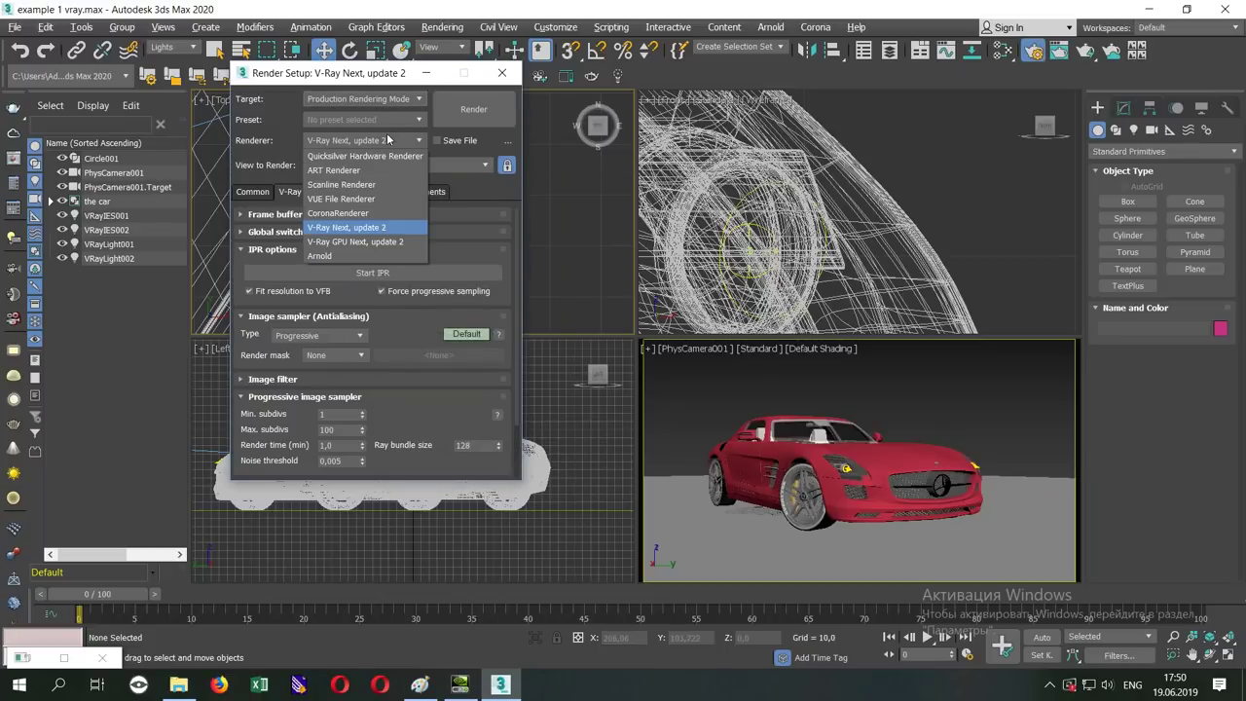
left_click(356, 243)
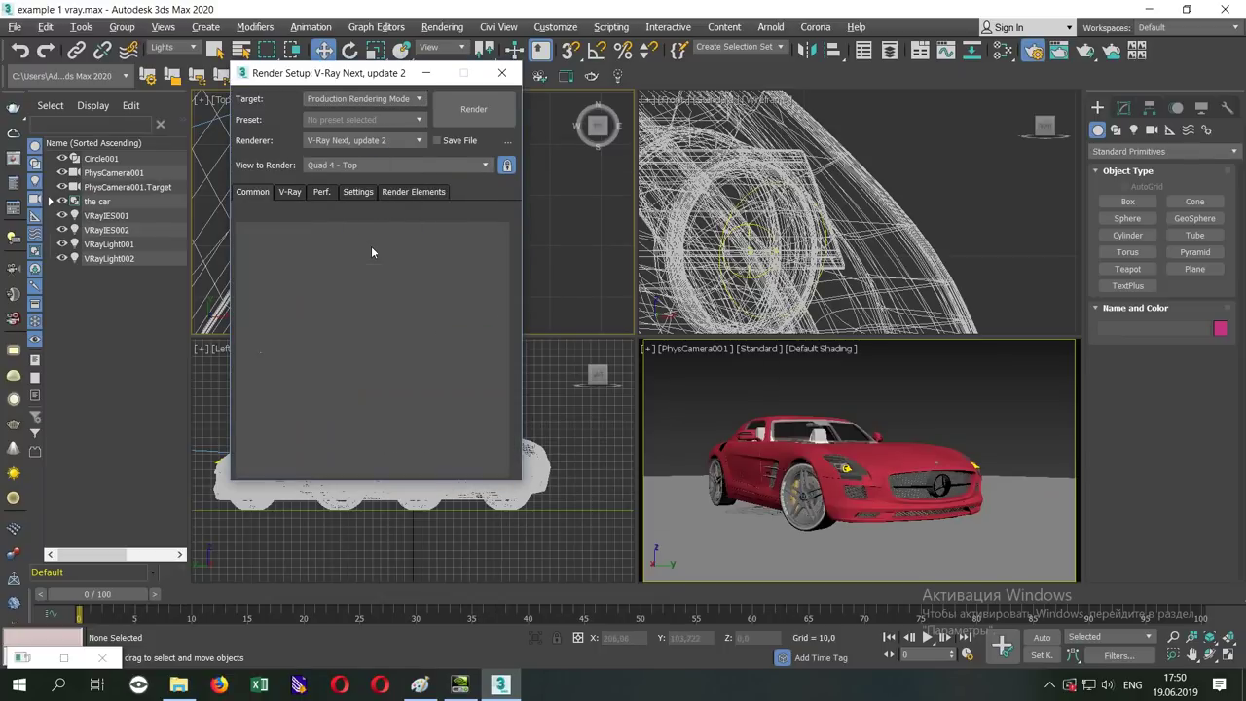
left_click(289, 193)
left_click(321, 192)
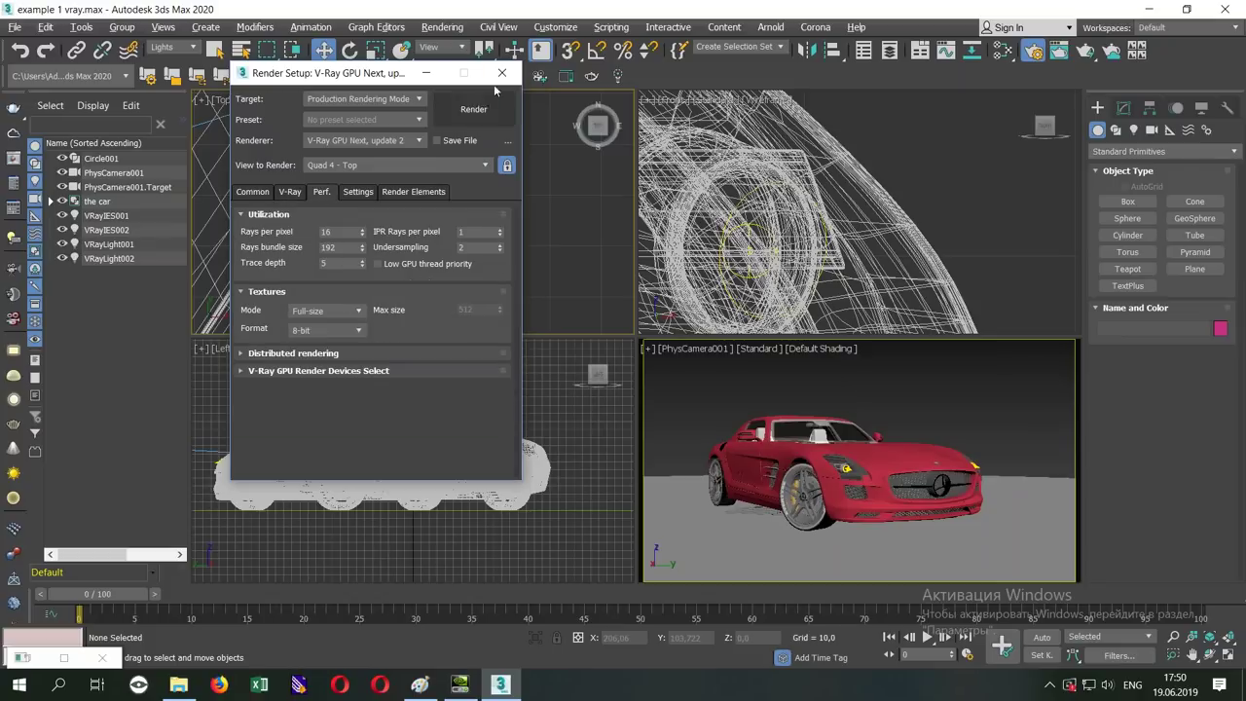
left_click(358, 192)
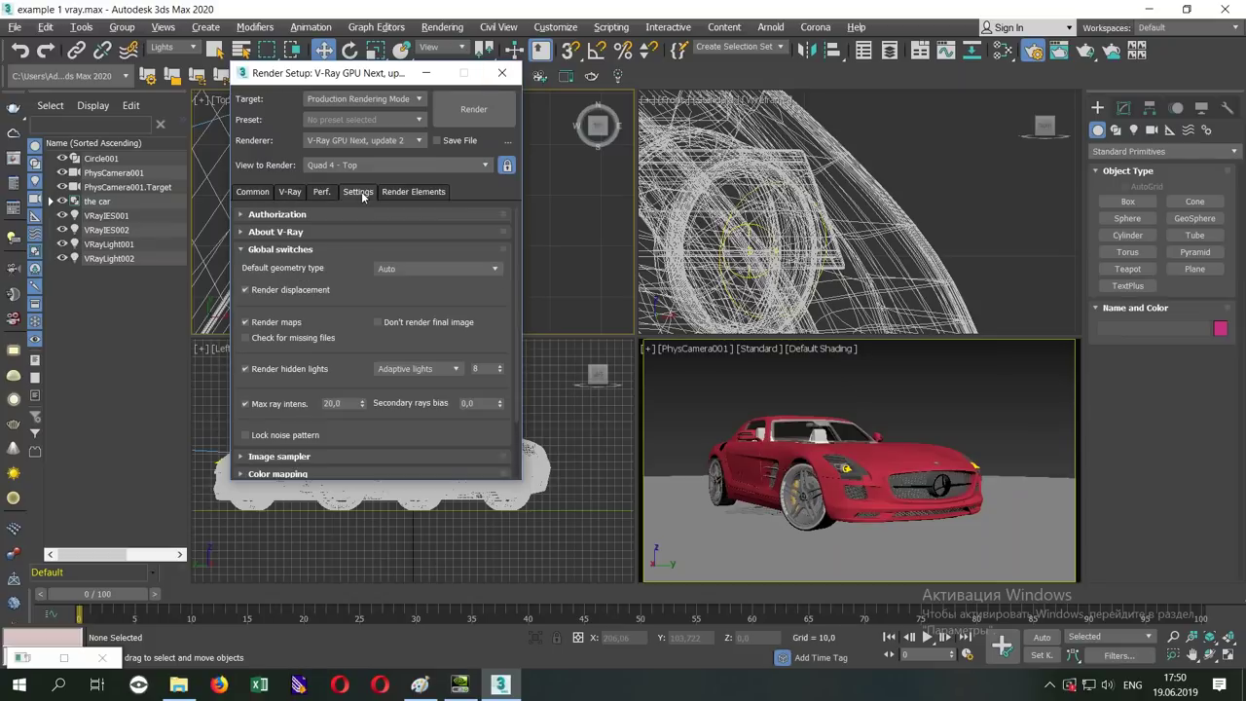
left_click(348, 165)
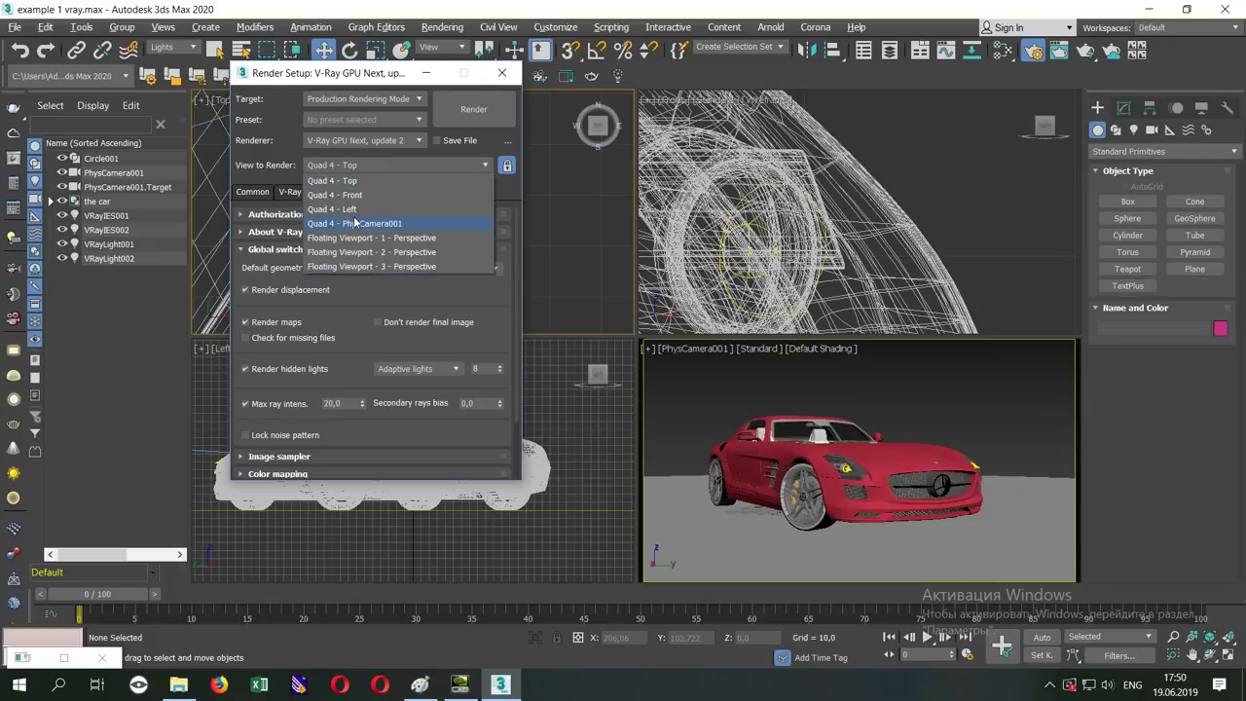
left_click(382, 227)
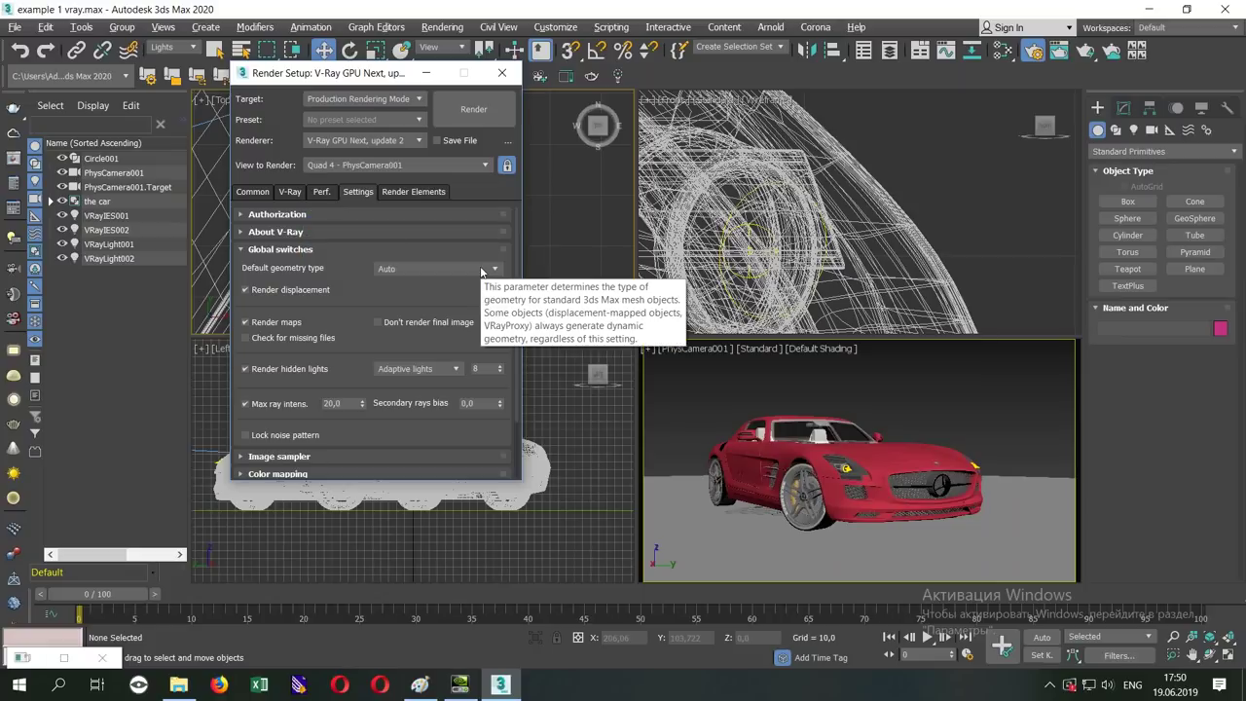
- Orbit the camera slightly and dolly it closer so the car looks larger
left_click(1210, 654)
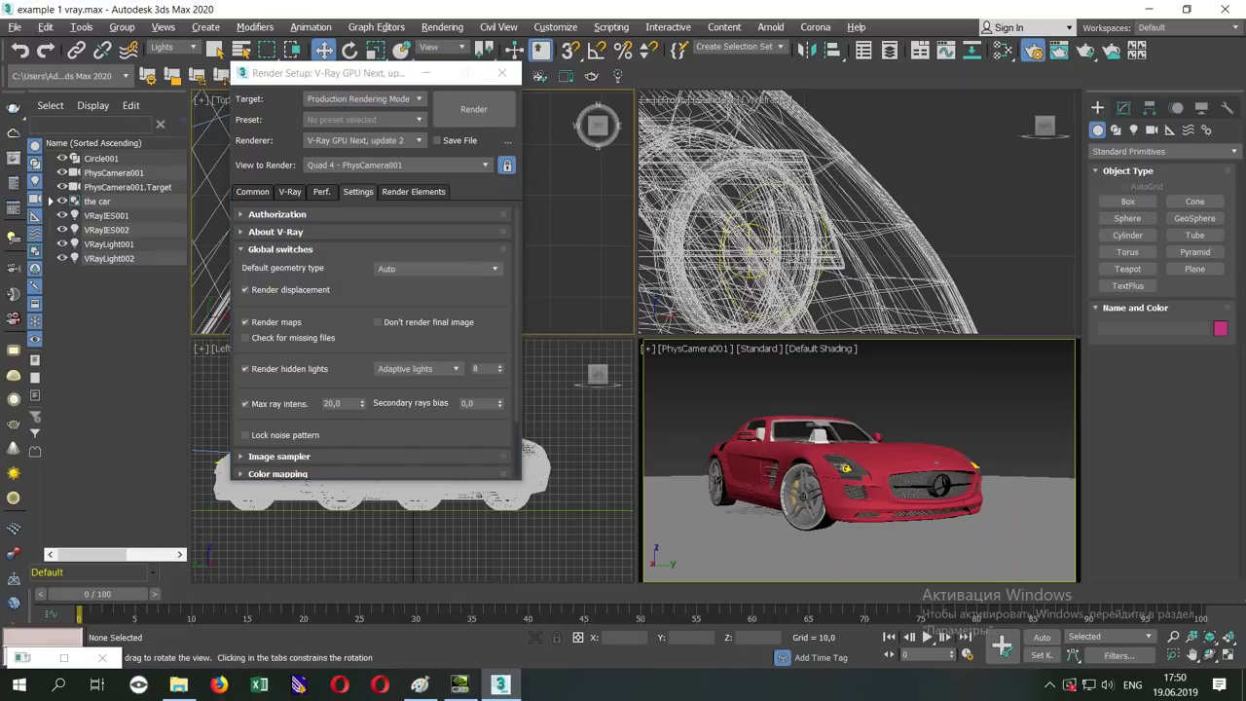
left_click_drag(862, 471, 872, 473)
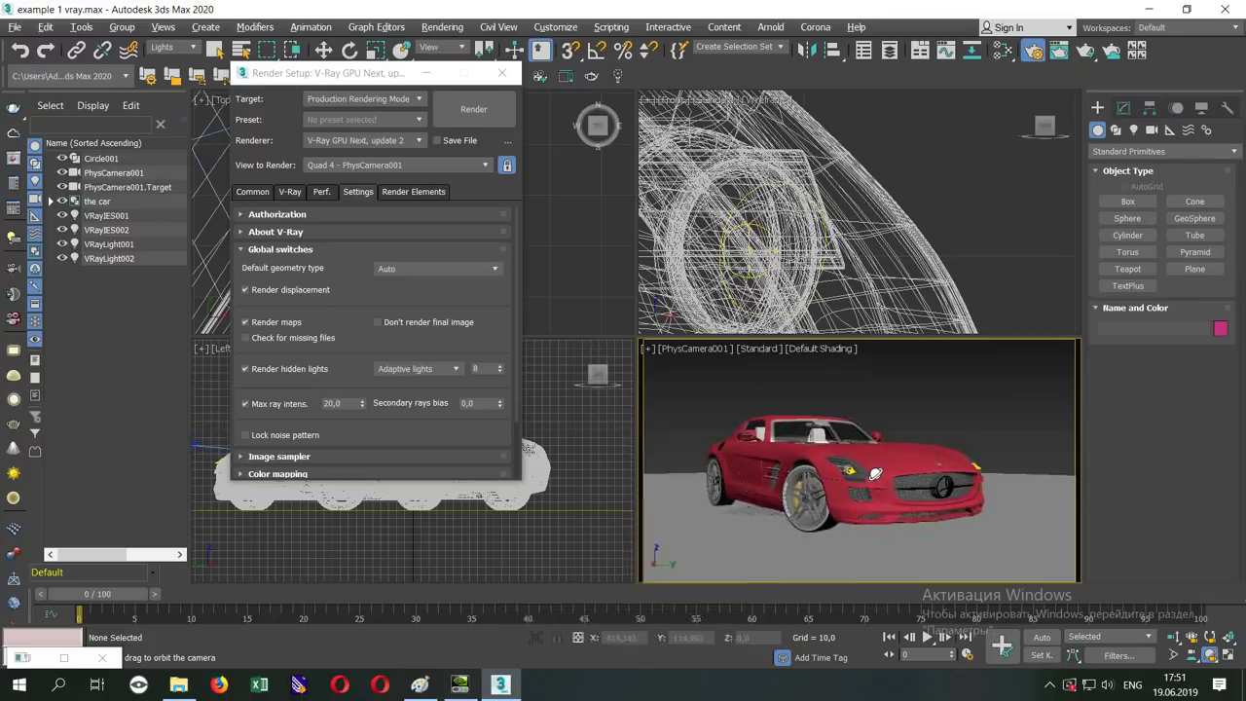
left_click(1173, 637)
left_click_drag(940, 483, 936, 460)
right_click(936, 459)
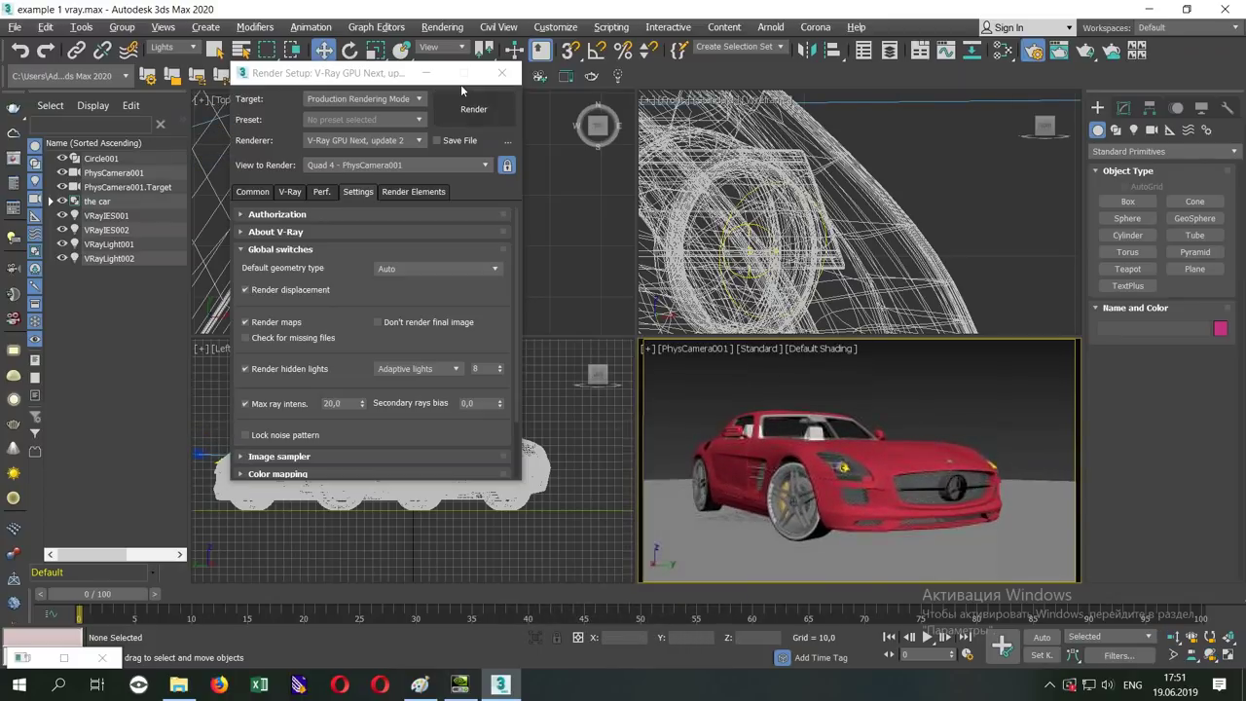
left_click_drag(421, 73, 448, 337)
- Draw an Atmospheric Apparatus CylGizmo around the car in the Top view, radius 1089,842, height 457,448
left_click(530, 336)
scroll(526, 220, "down", 3)
scroll(531, 234, "down", 3)
scroll(538, 251, "down", 2)
left_click(1152, 129)
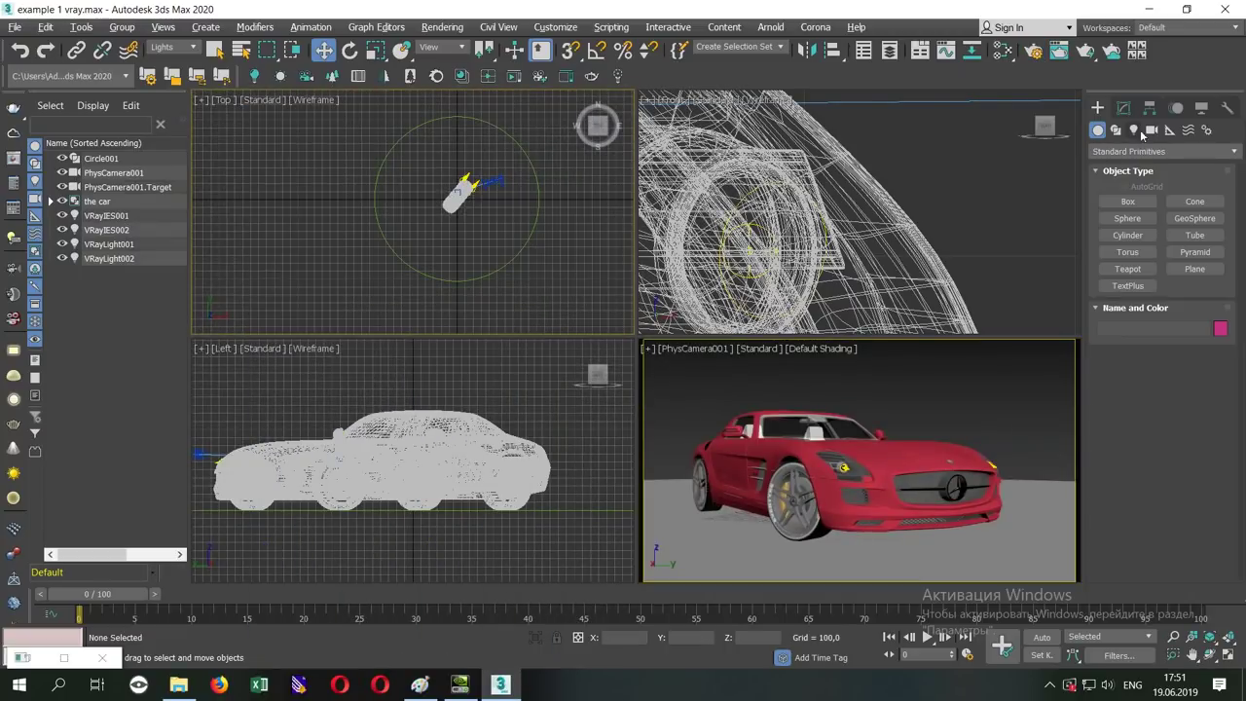
left_click(1170, 130)
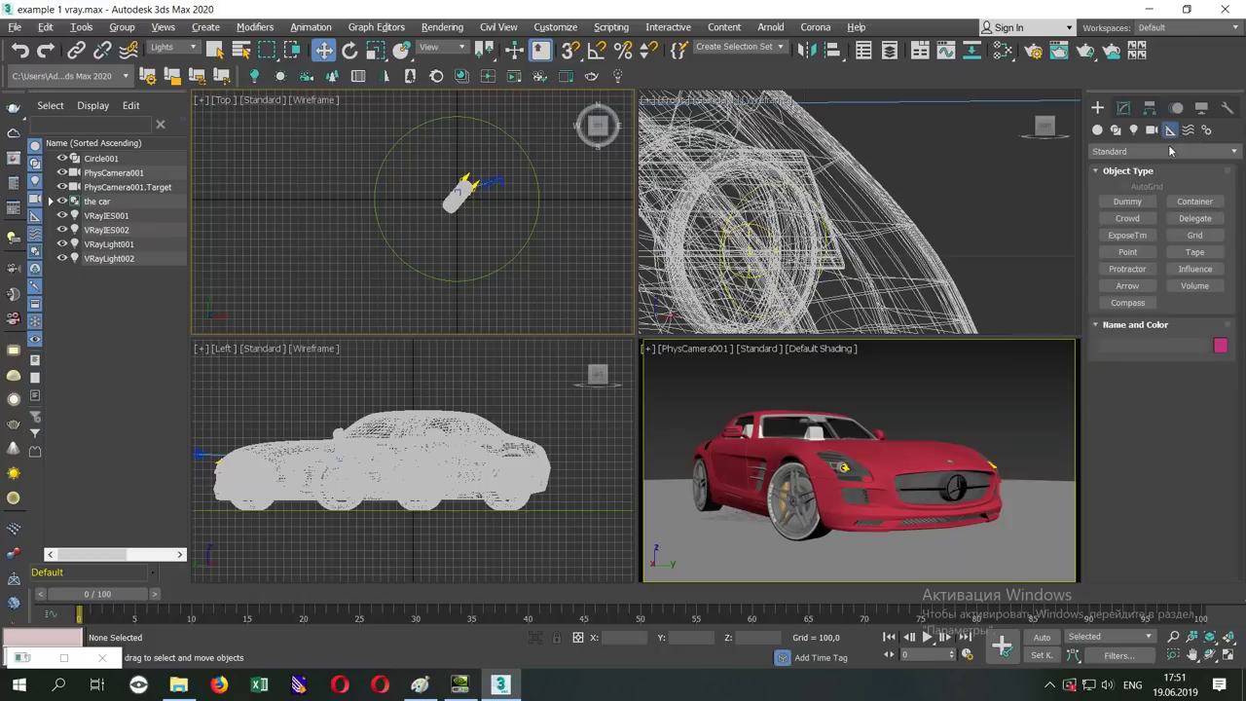
left_click(1159, 151)
left_click(1131, 182)
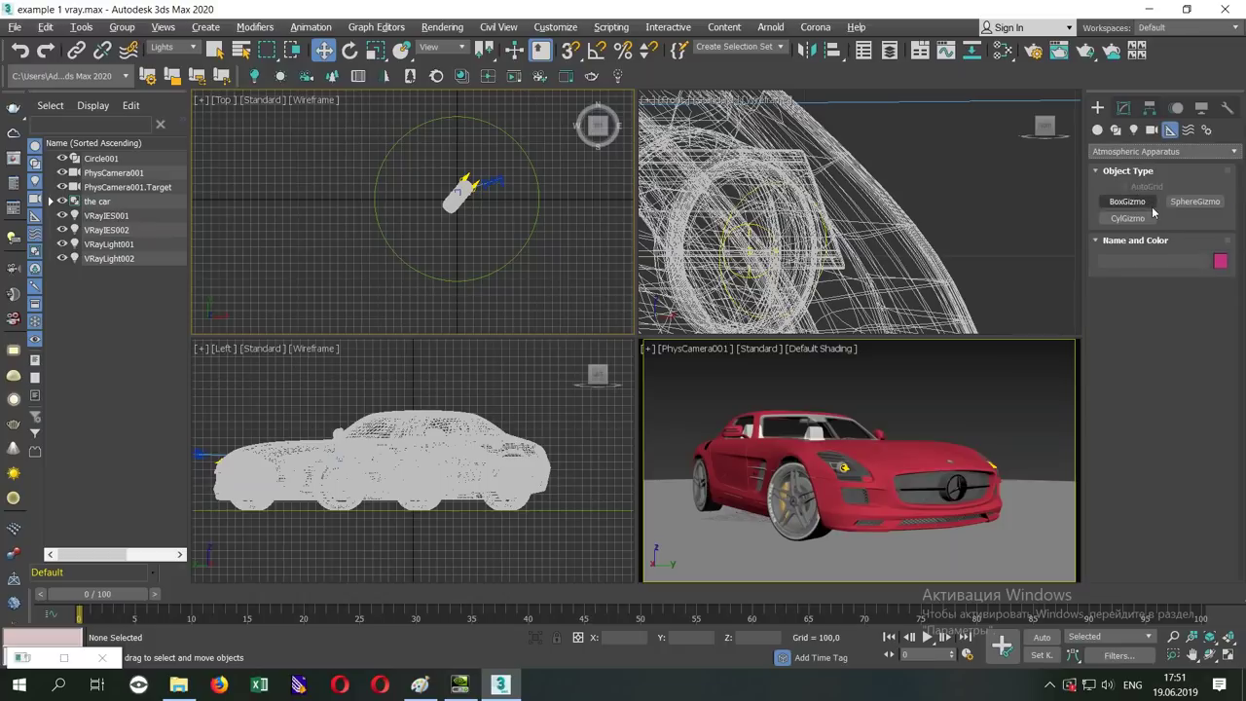
left_click(1127, 218)
left_click_drag(454, 199, 517, 256)
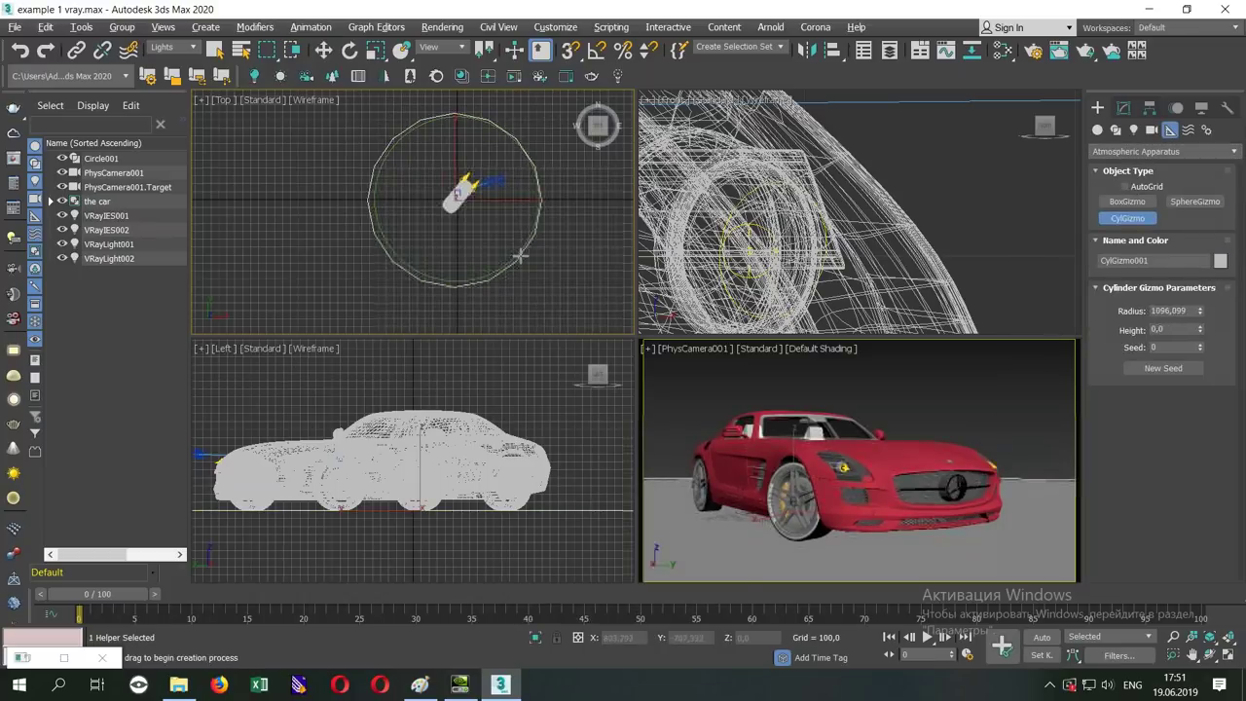
left_click(516, 203)
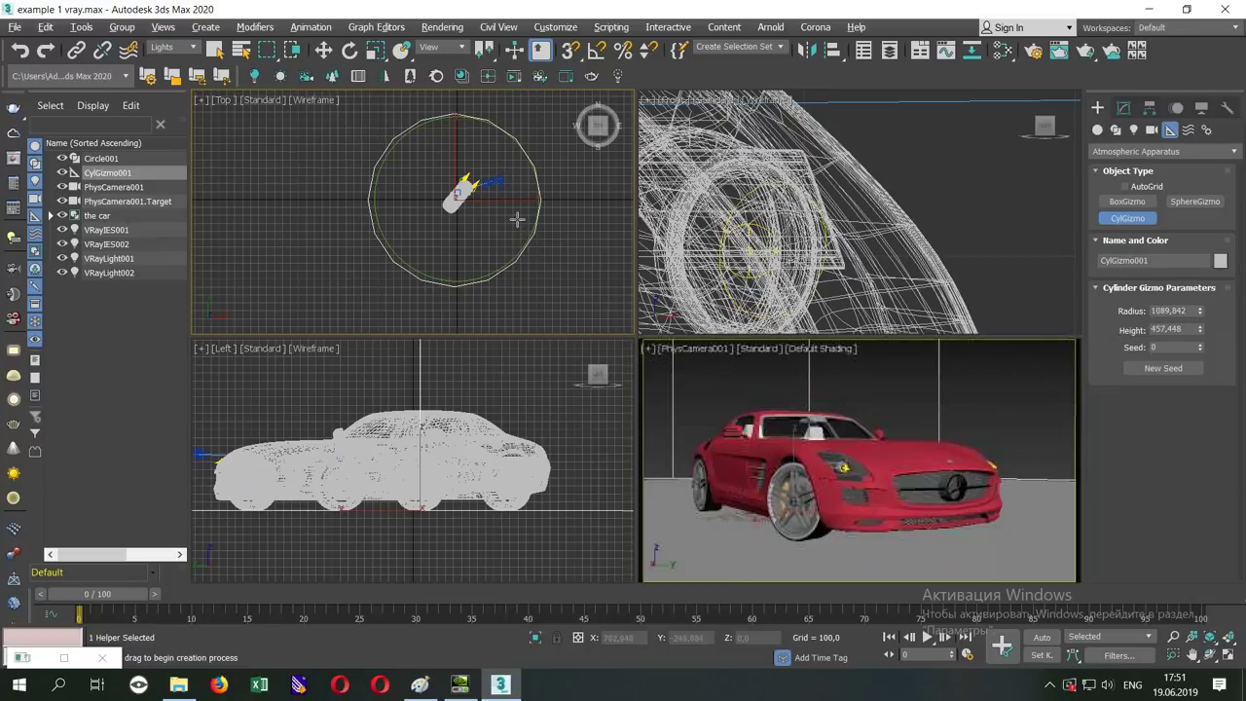
right_click(776, 385)
scroll(856, 215, "down", 5)
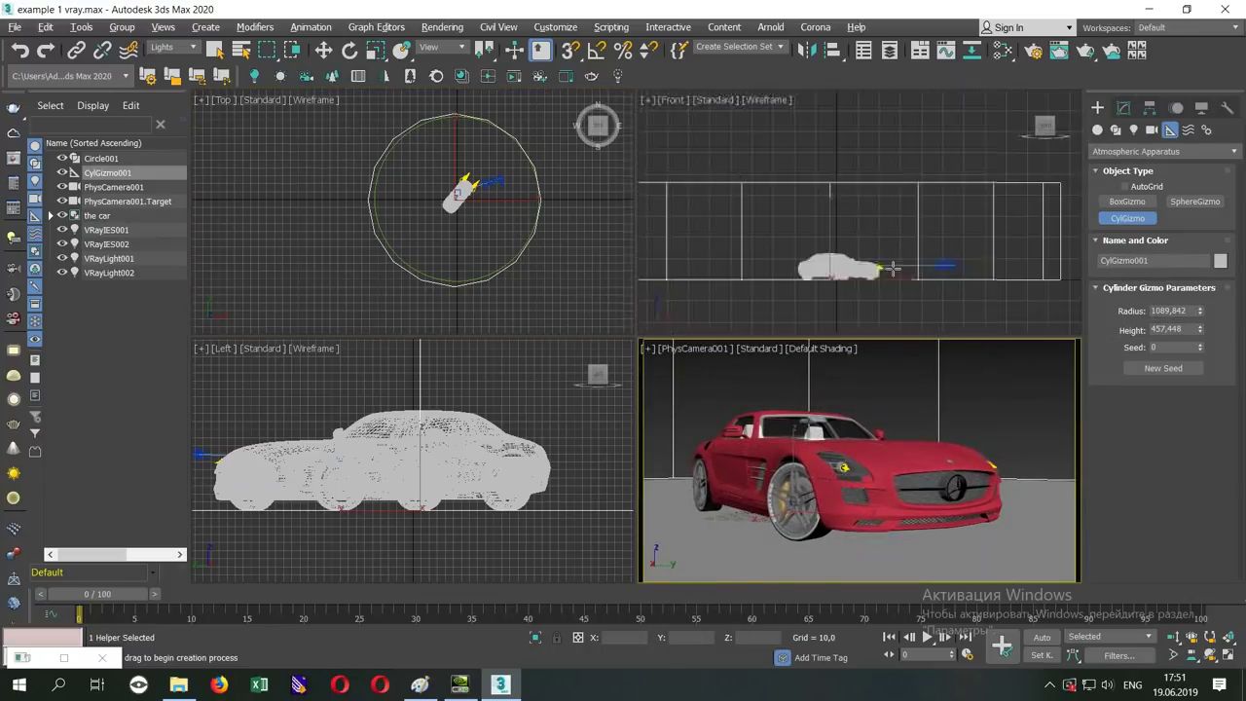
- Add a VRayEnvironmentFog atmosphere in Environment and Effects
left_click(442, 26)
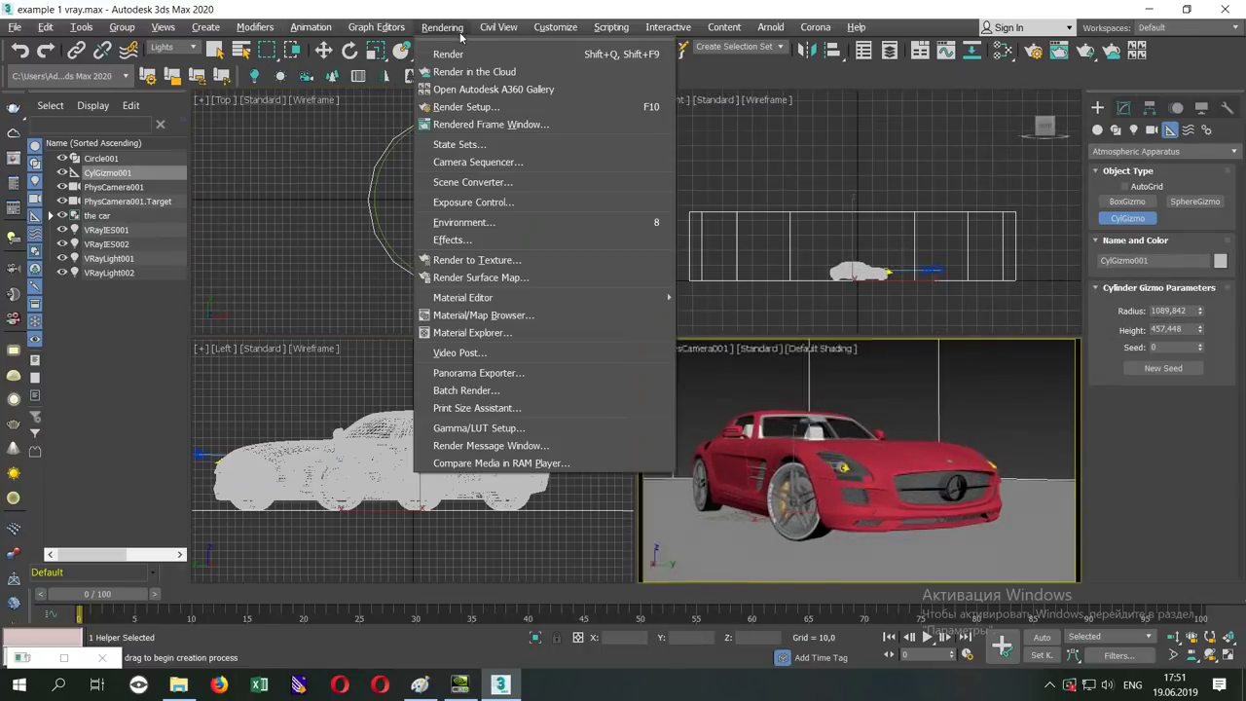
left_click(499, 223)
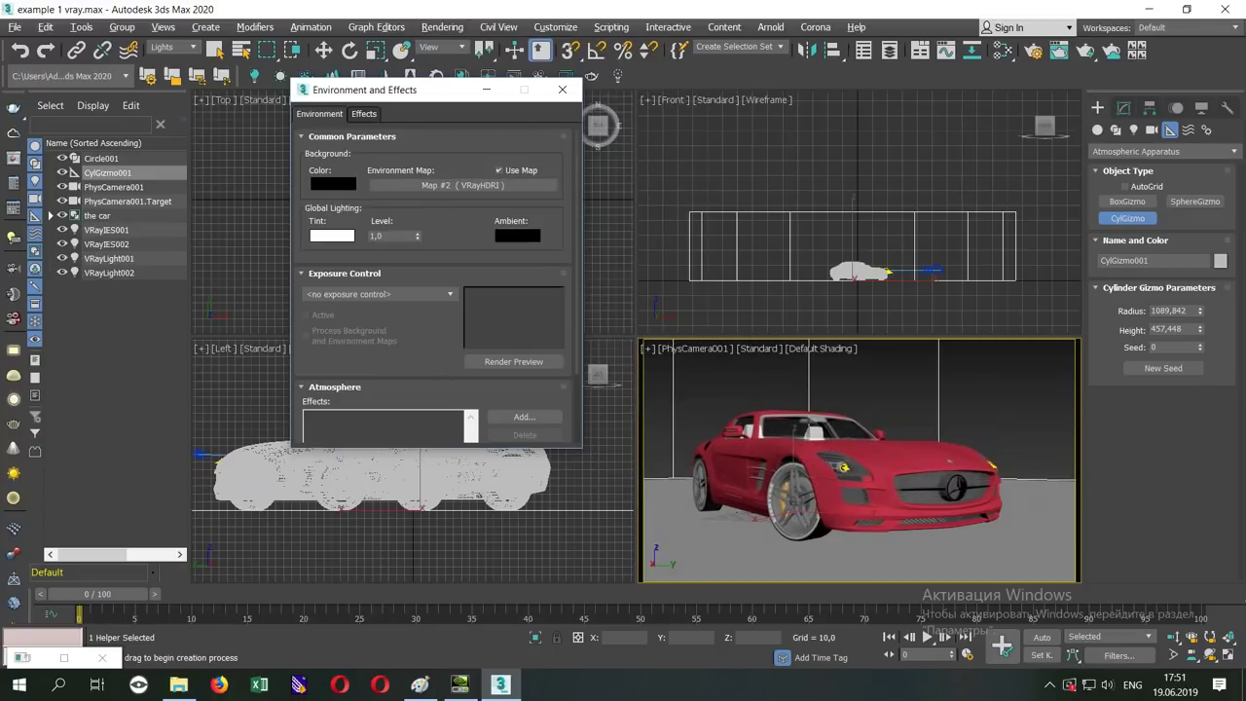
scroll(440, 368, "down", 3)
left_click(524, 326)
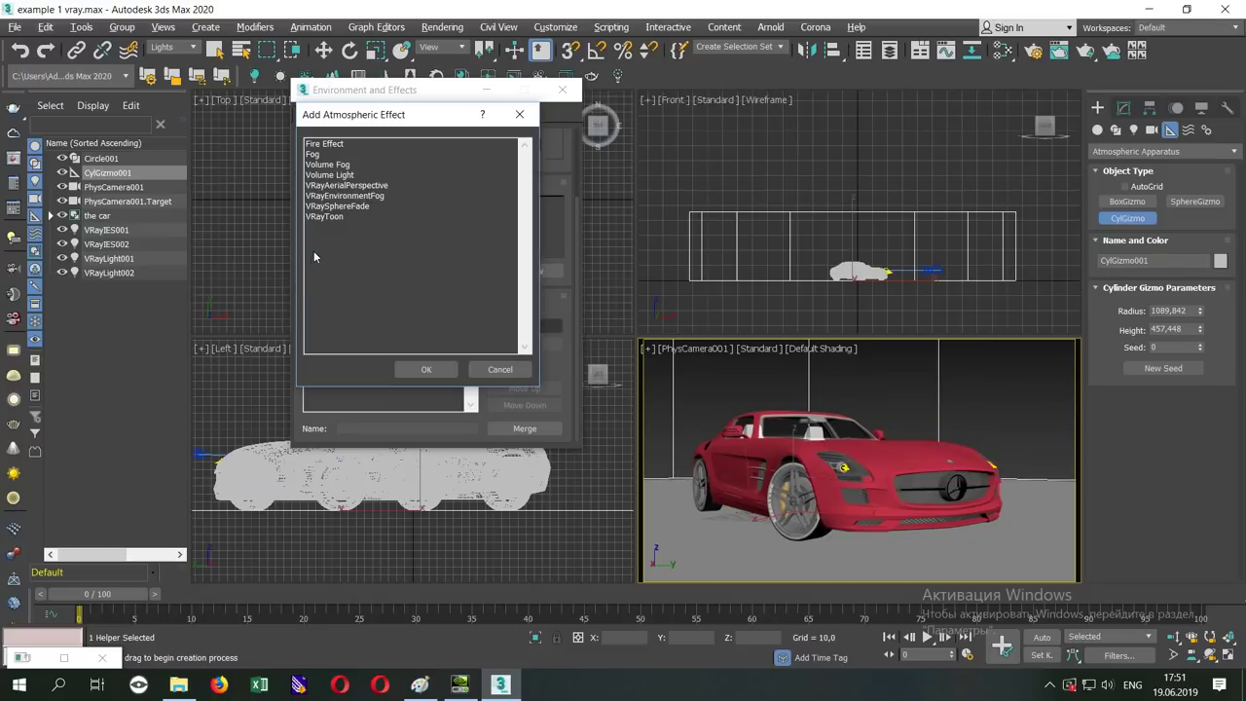
left_click(367, 198)
double_click(373, 202)
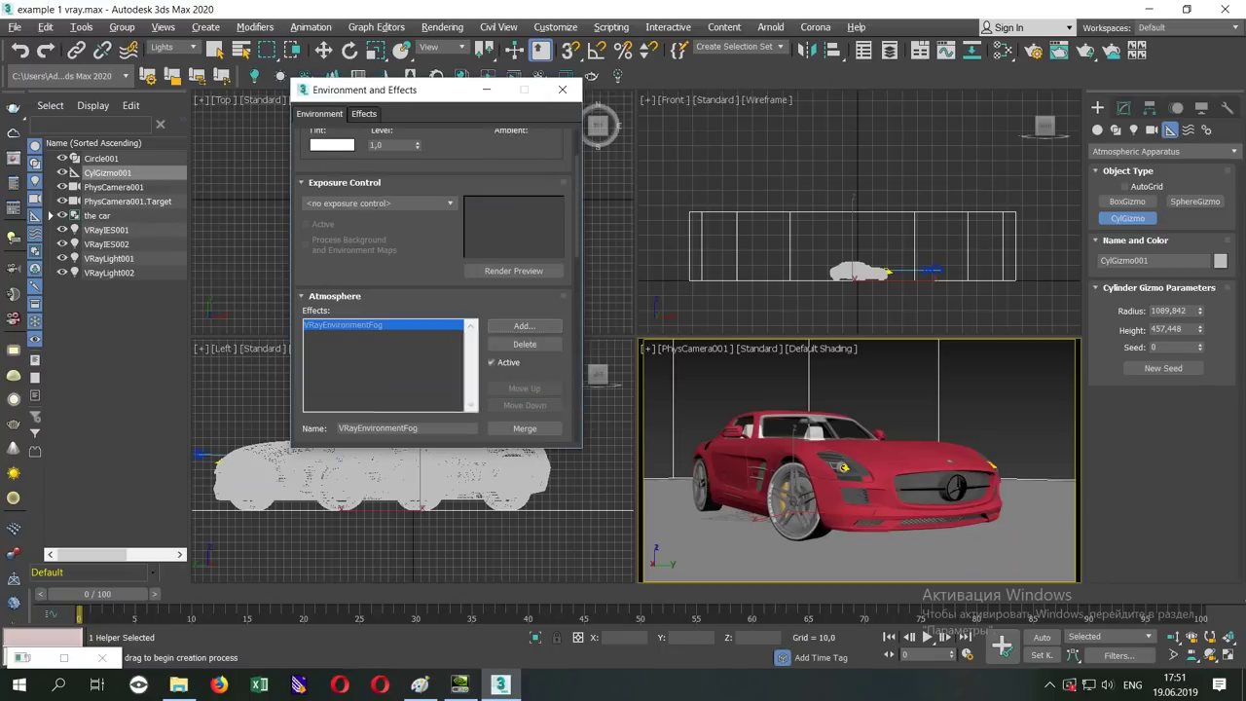
scroll(308, 409, "down", 3)
scroll(308, 409, "down", 3)
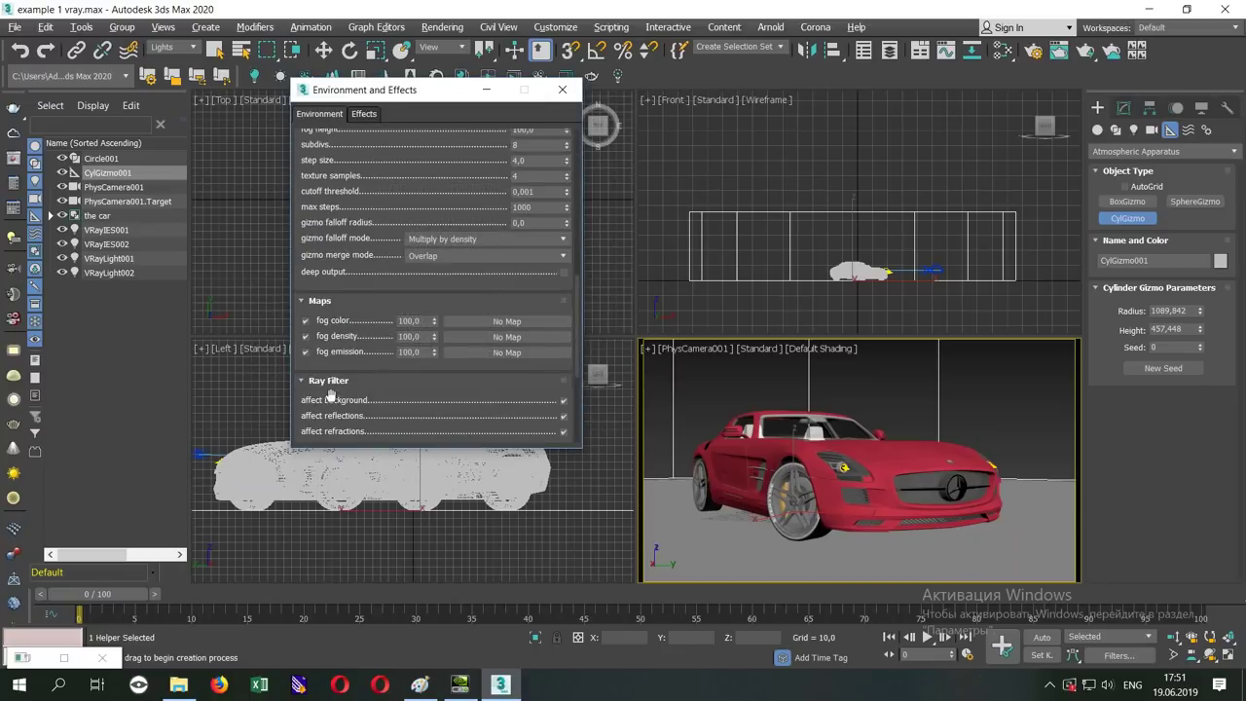
scroll(362, 374, "down", 5)
- Assign CylGizmo001 as the fog's gizmo, with the selection filter reset to All
left_click(339, 422)
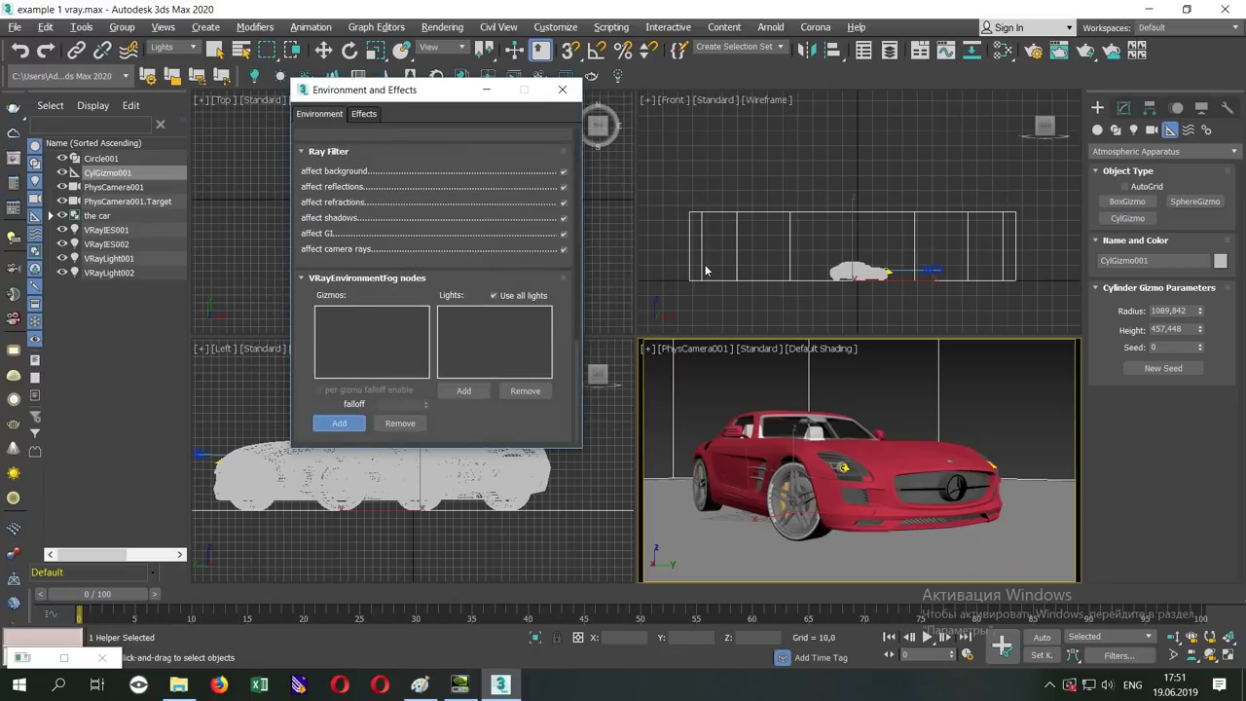
key("w")
left_click(1124, 107)
left_click(175, 47)
left_click(173, 60)
left_click(339, 422)
left_click(727, 234)
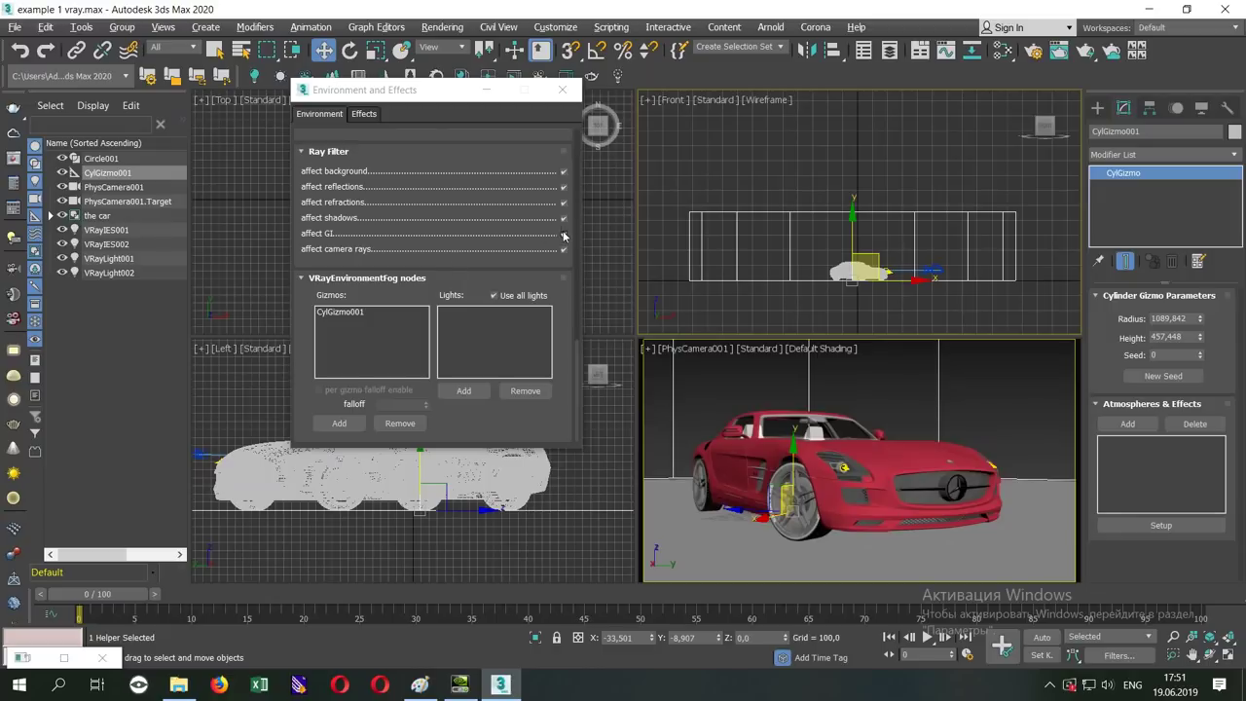
- Set the fog colour to white and start an ActiveShade render of the camera view
scroll(526, 426, "up", 5)
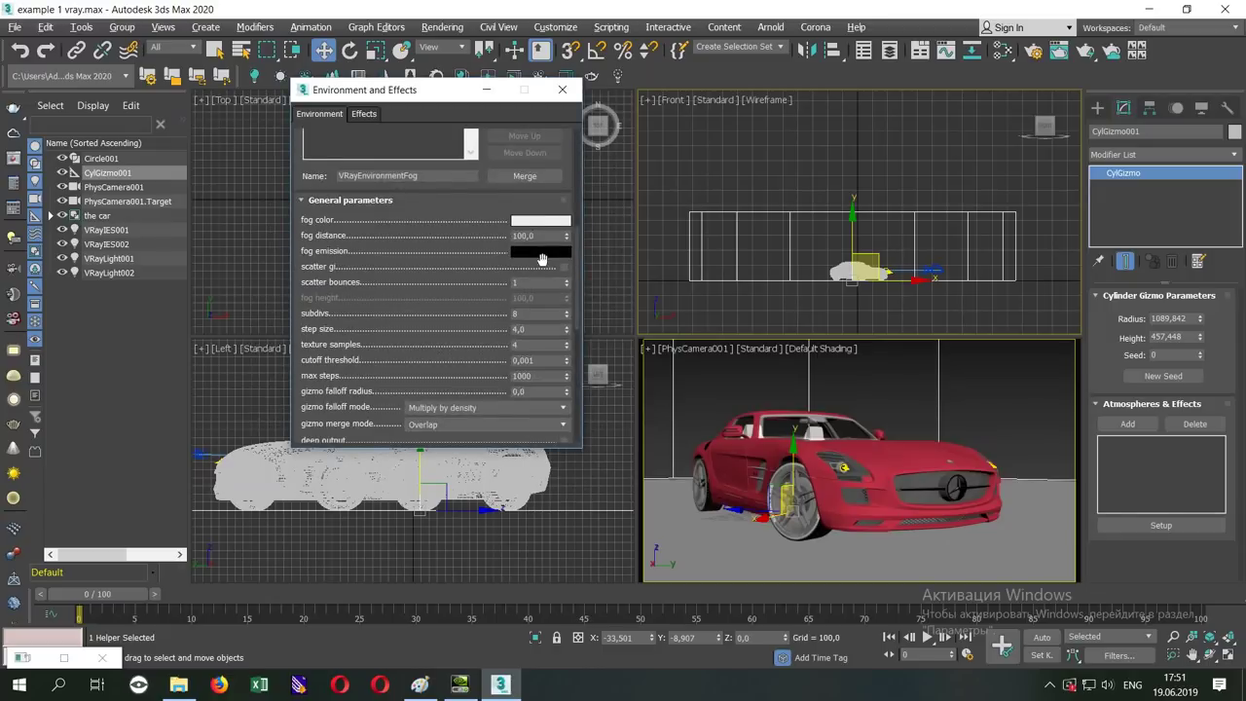
left_click(541, 221)
left_click(568, 227)
left_click(755, 348)
left_click(789, 411)
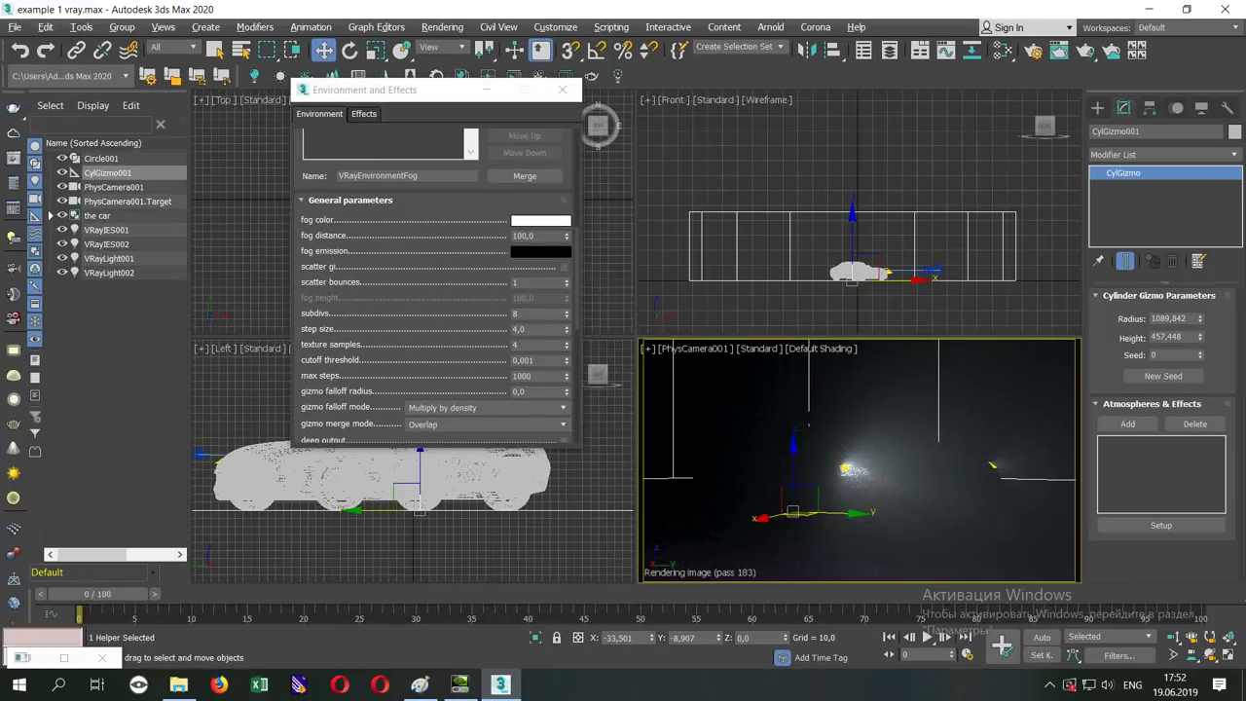
- Set the fog distance to 1000, then raise it to 3000
double_click(526, 236)
type("1000")
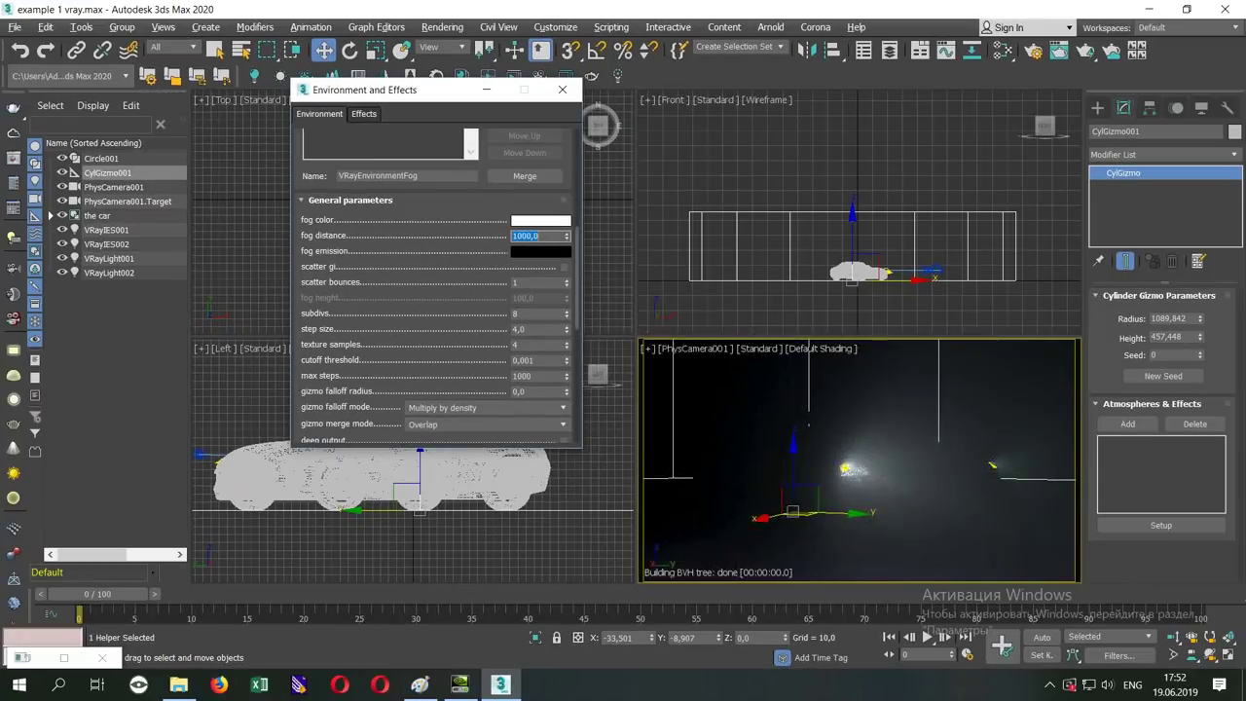
key("Return")
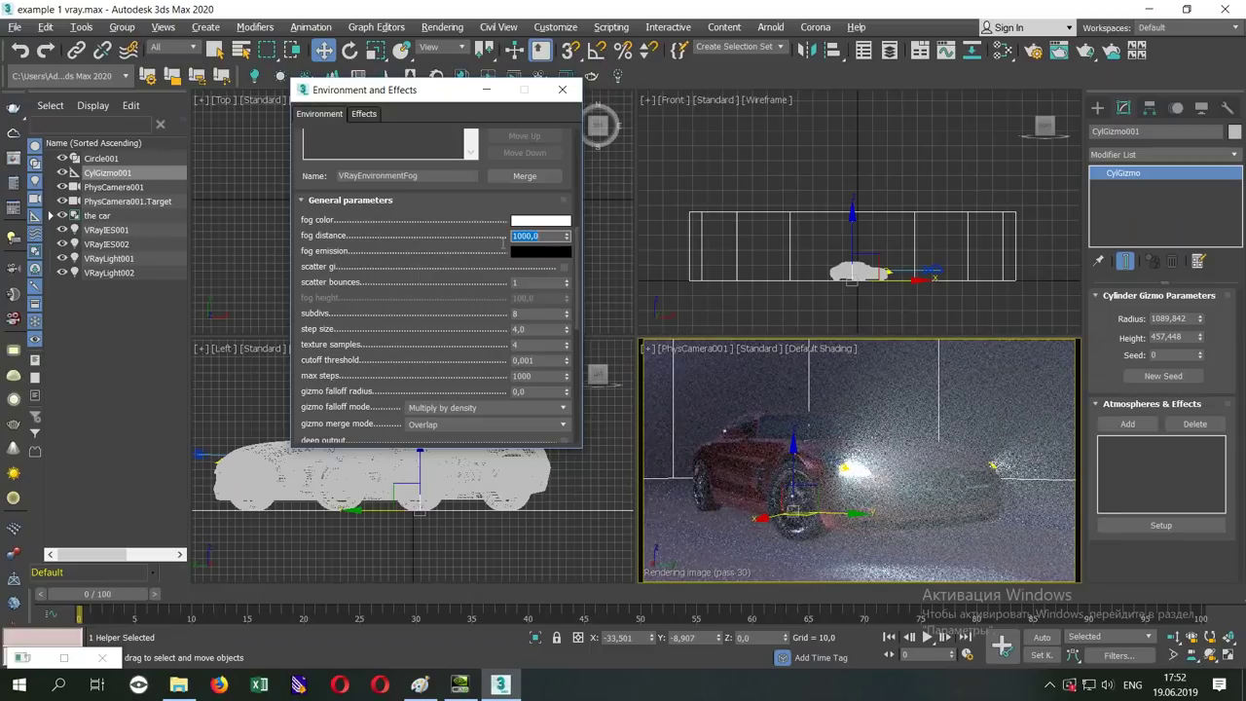
type("3000")
key("Return")
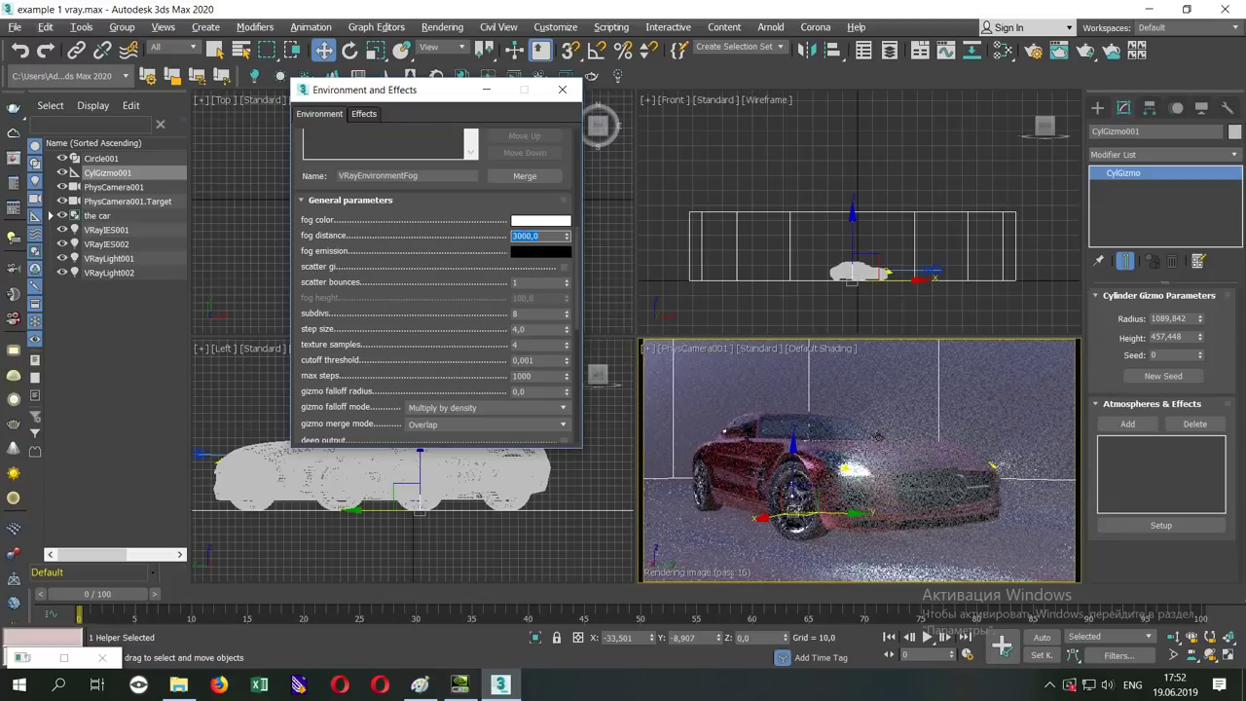
- Lighten the fog colour to a light grey of 216 and confirm it
left_click(540, 220)
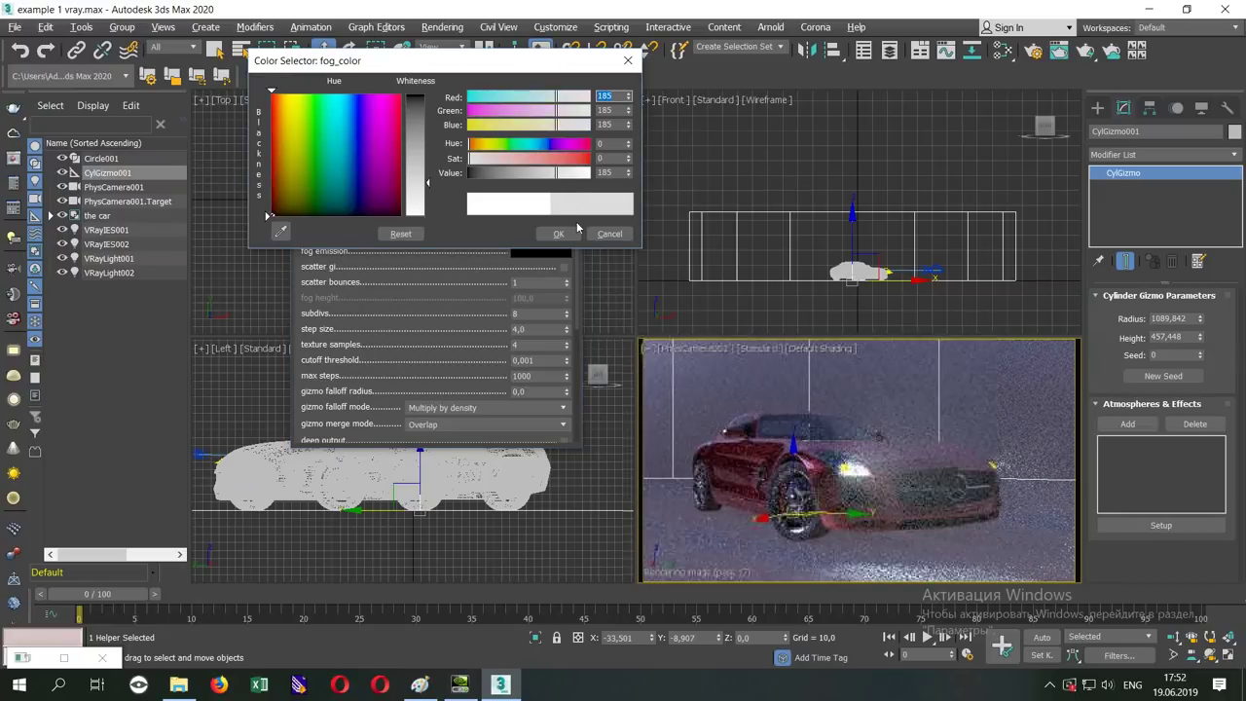
left_click_drag(556, 172, 571, 173)
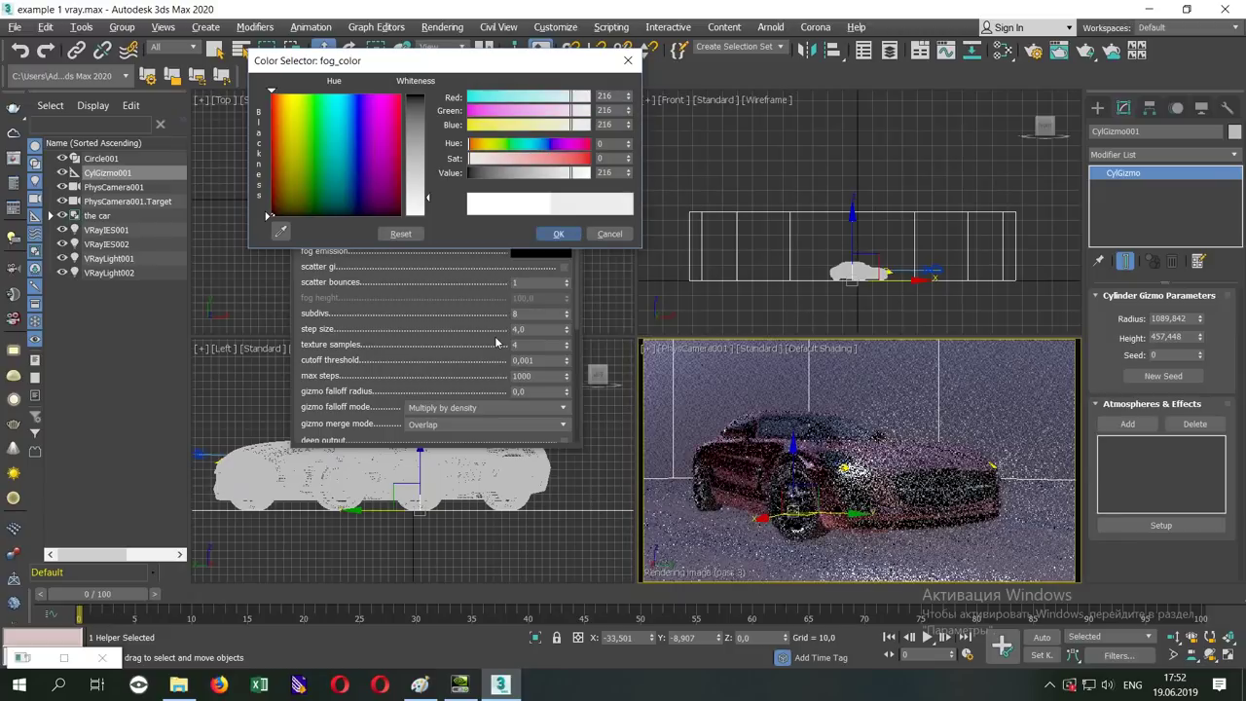
left_click(557, 233)
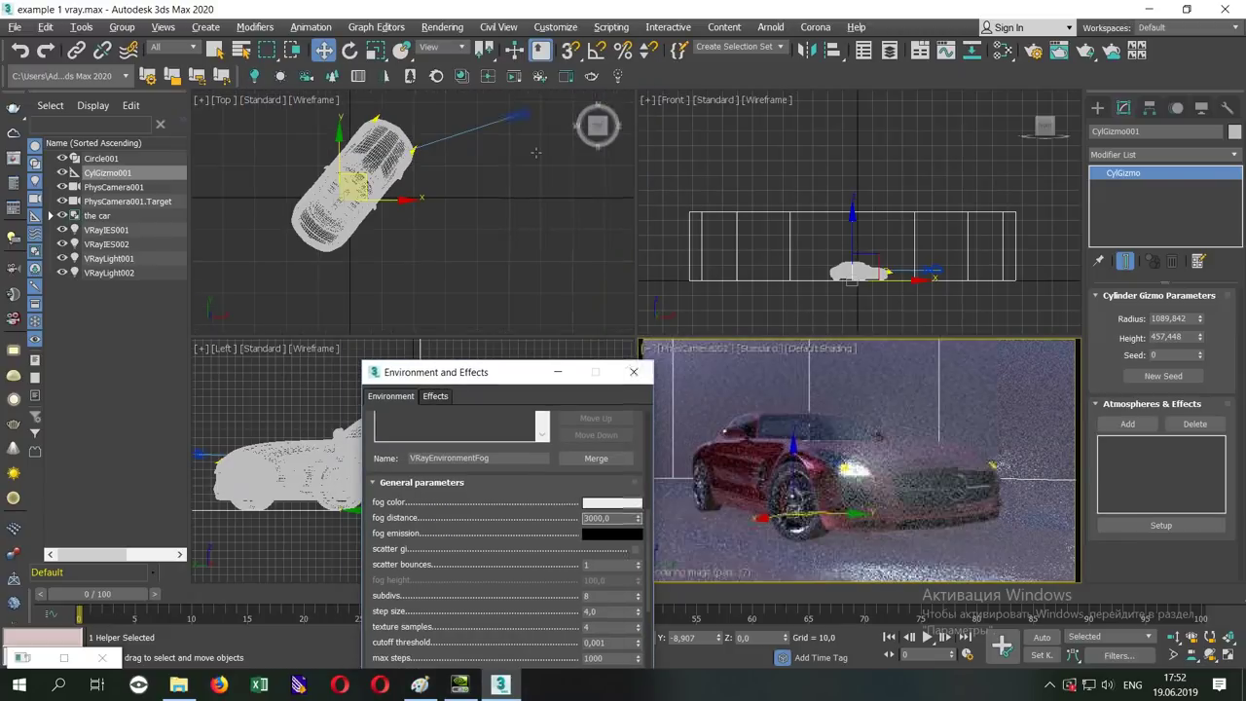
- Reposition PhysCamera001 in the Top viewport and restart the camera view's interactive render
left_click_drag(524, 117, 555, 152)
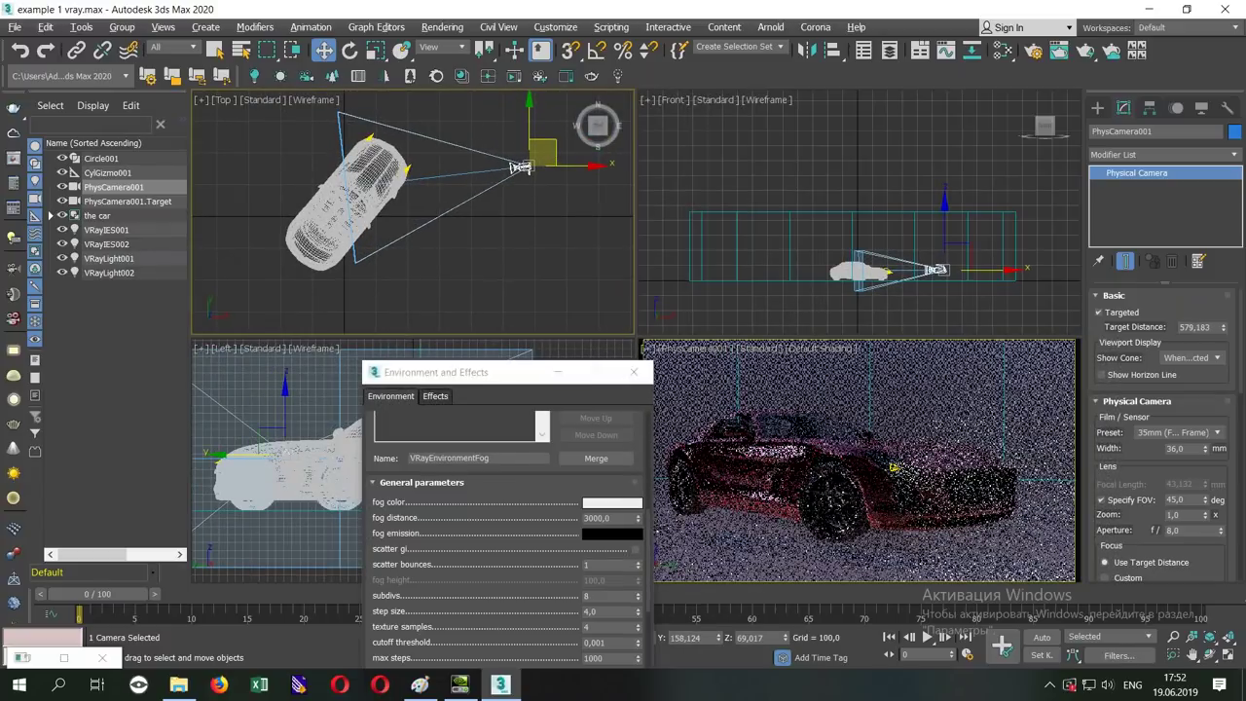
mouse_move(545, 373)
left_mouse_down()
mouse_move(459, 172)
mouse_move(380, 59)
left_mouse_up()
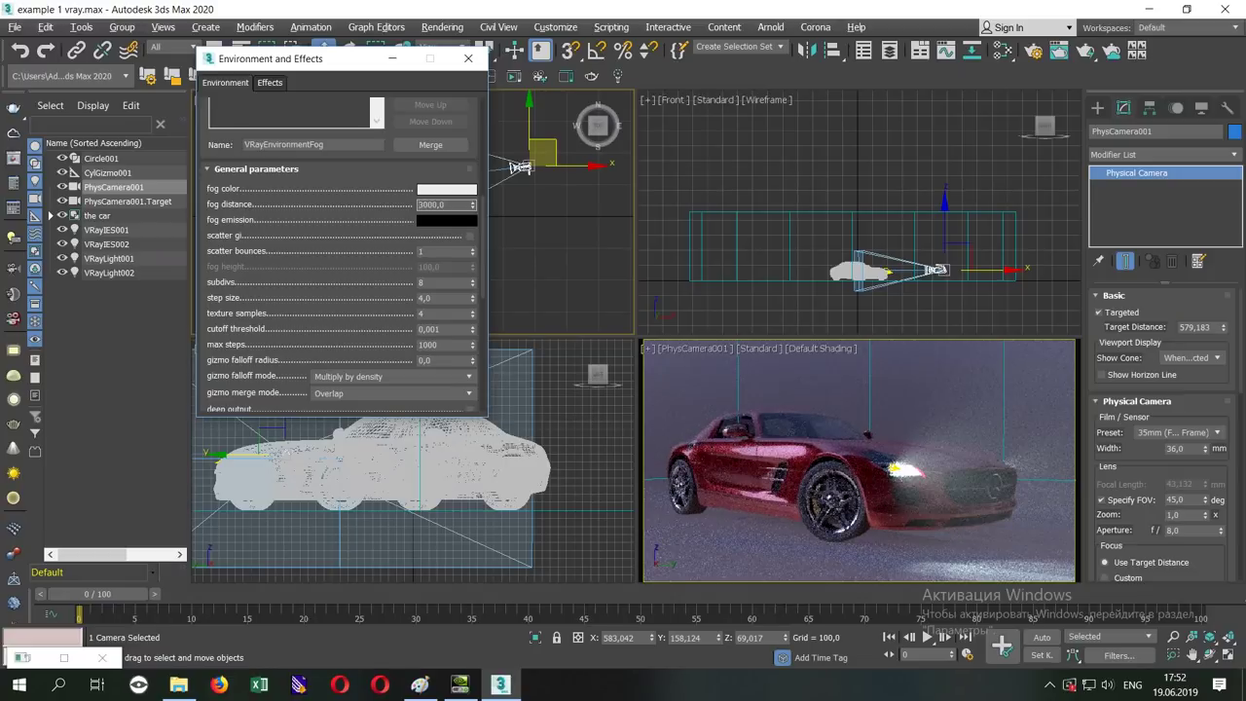
left_click(761, 348)
left_click(803, 374)
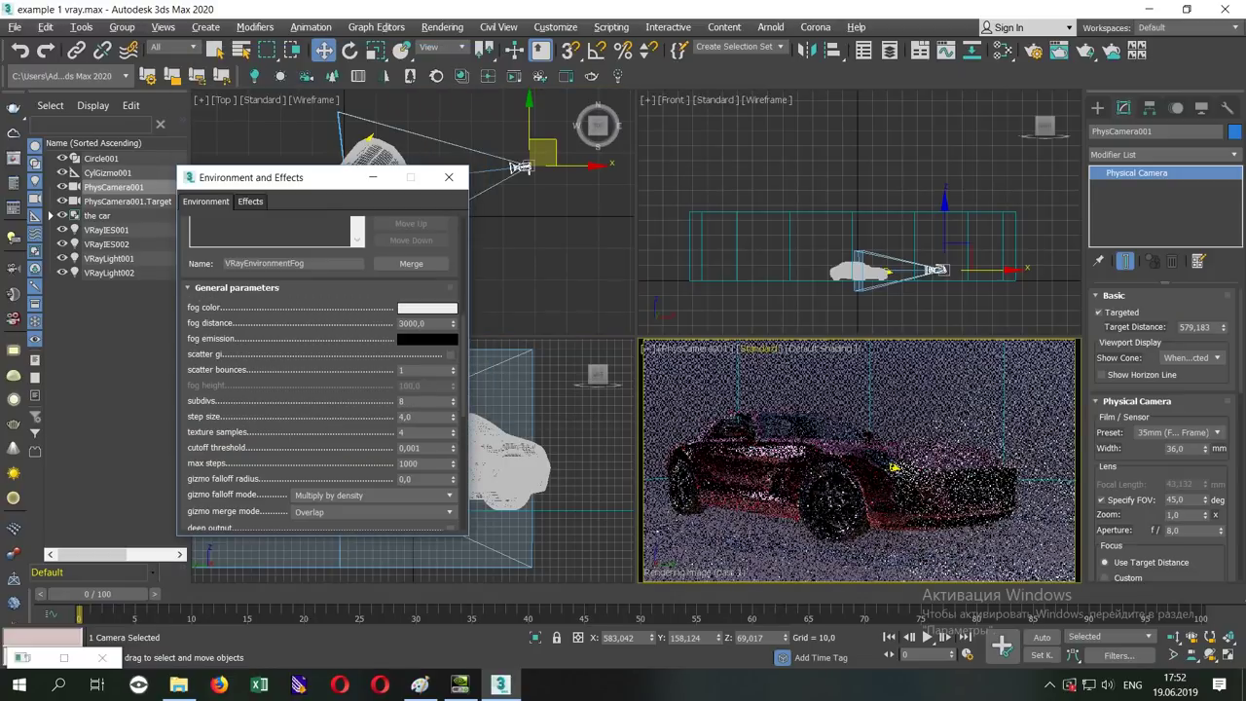
mouse_move(547, 151)
left_mouse_down()
mouse_move(549, 118)
mouse_move(542, 126)
left_mouse_up()
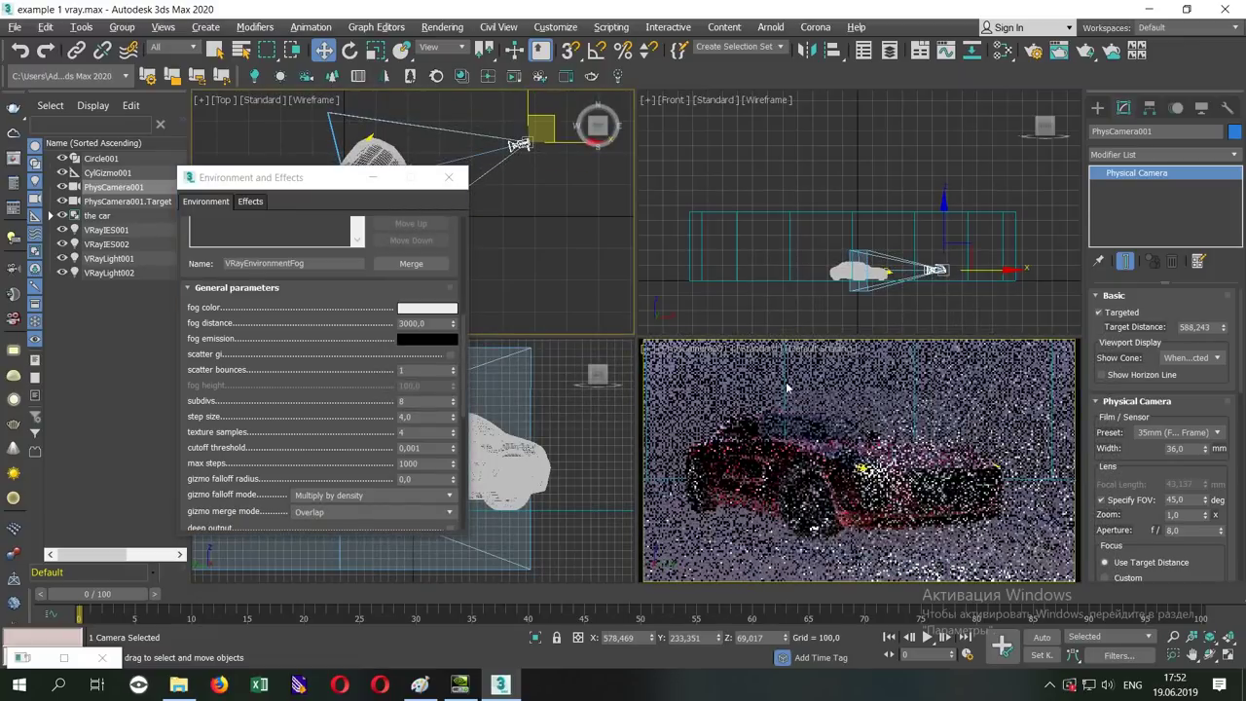
- Preview the camera view with V-Ray GPU IPR lighting, stop it, and close Environment and Effects
left_click(758, 348)
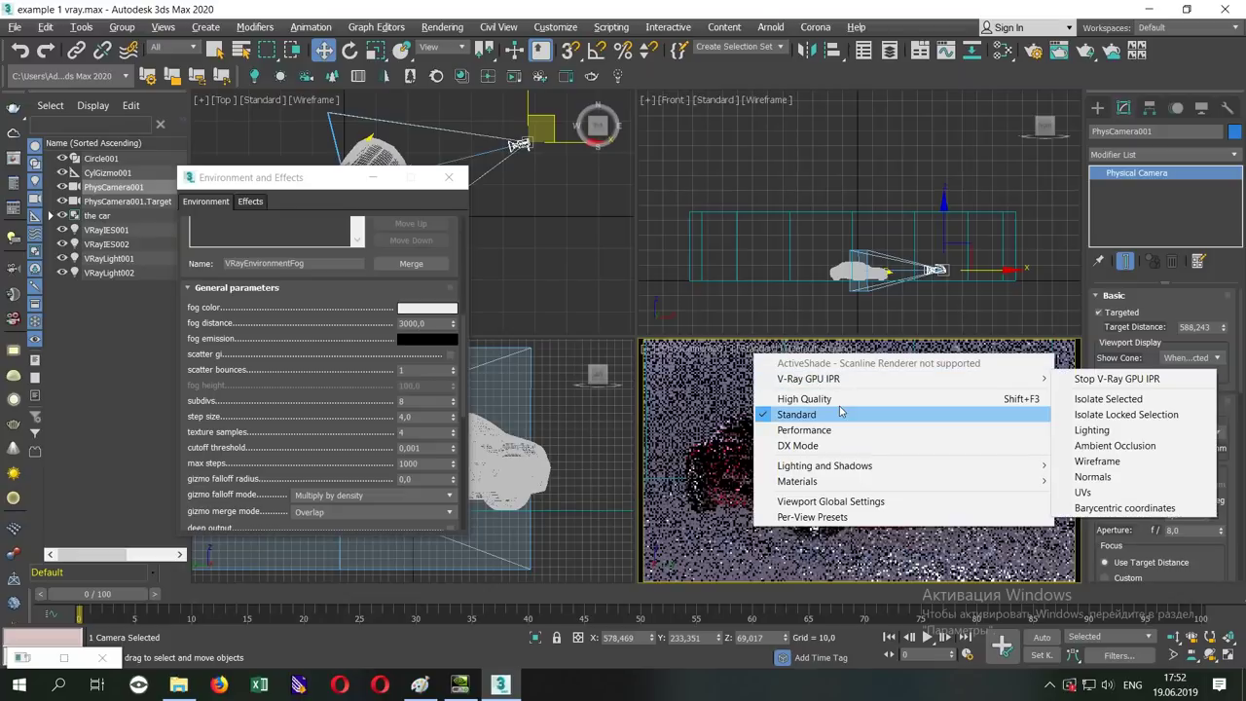
mouse_move(808, 378)
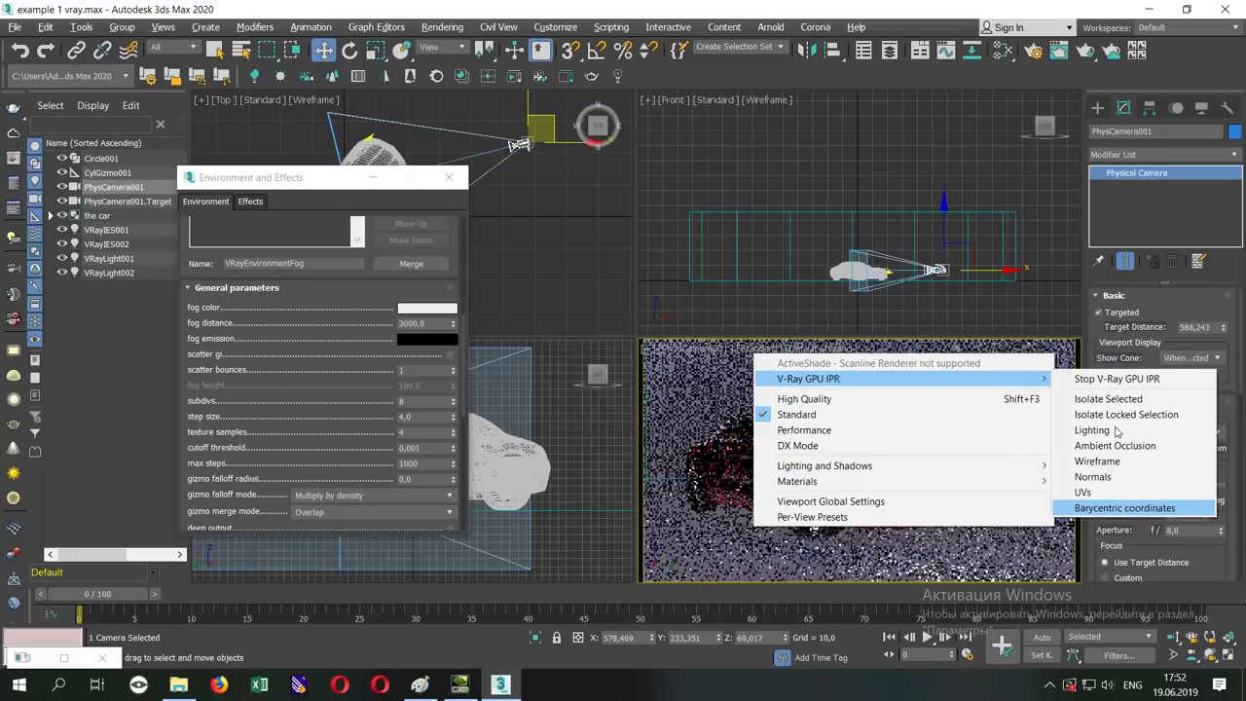
left_click(1117, 430)
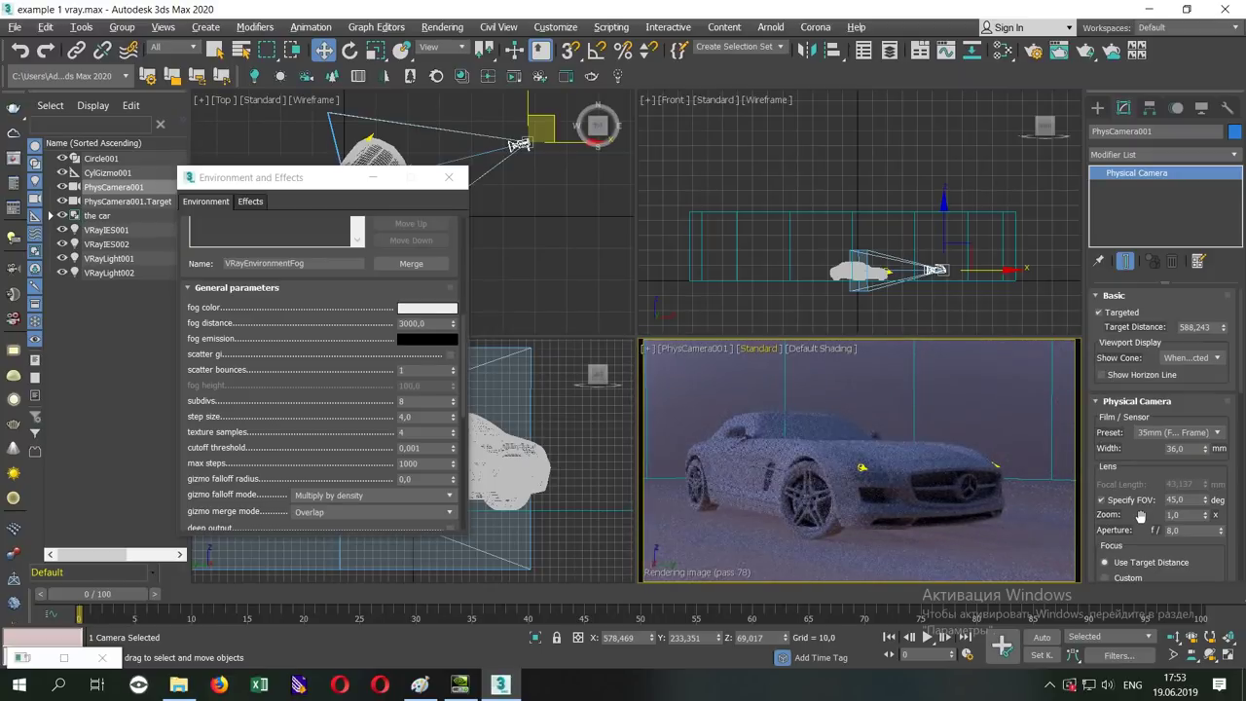
left_click(758, 348)
mouse_move(812, 378)
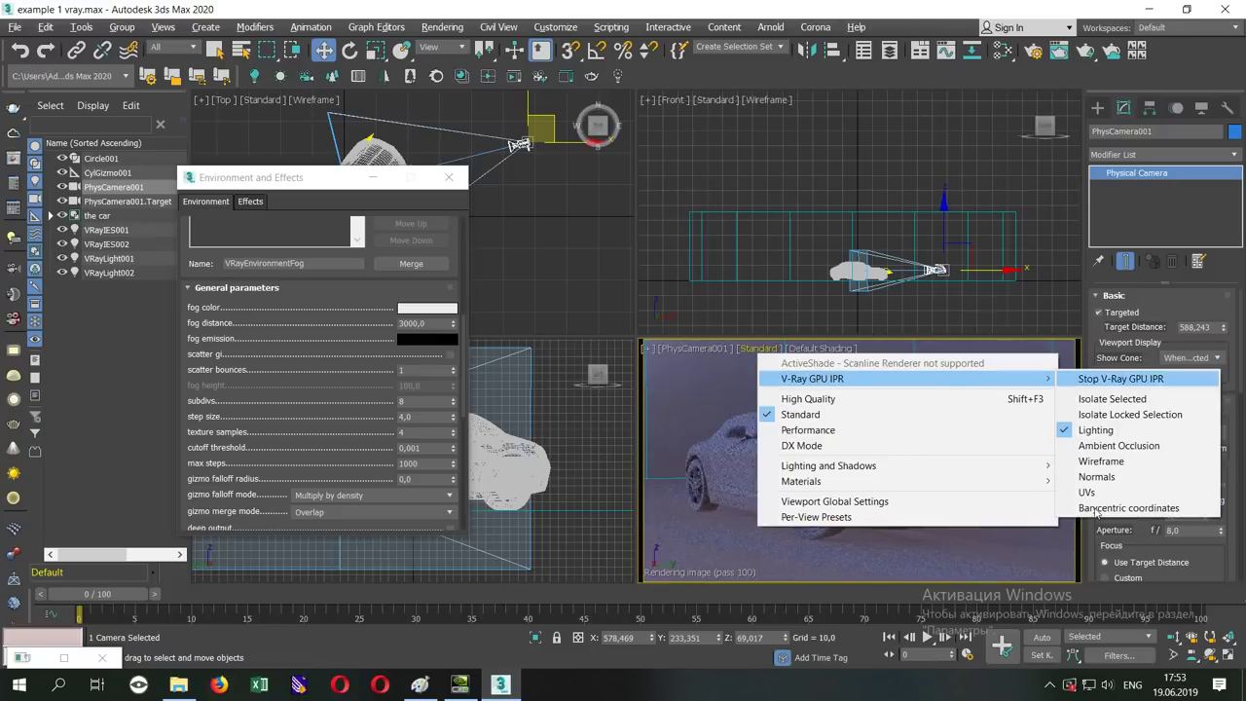
left_click(1120, 378)
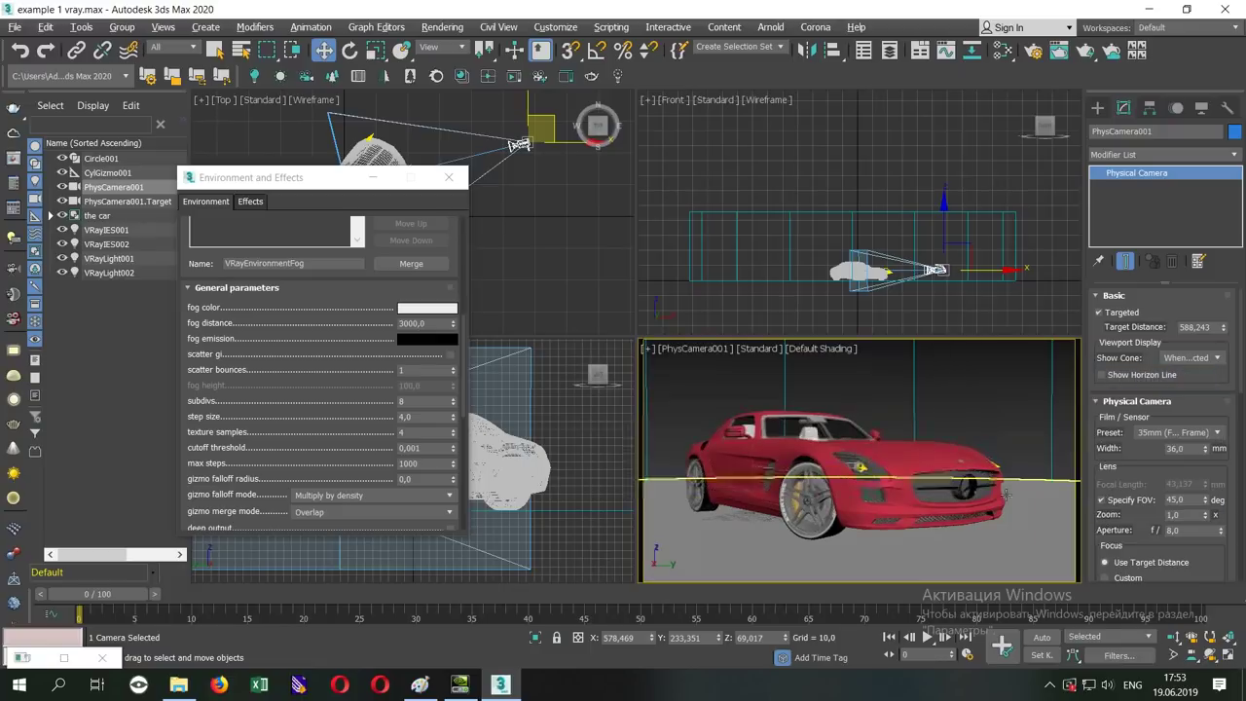
left_click(448, 178)
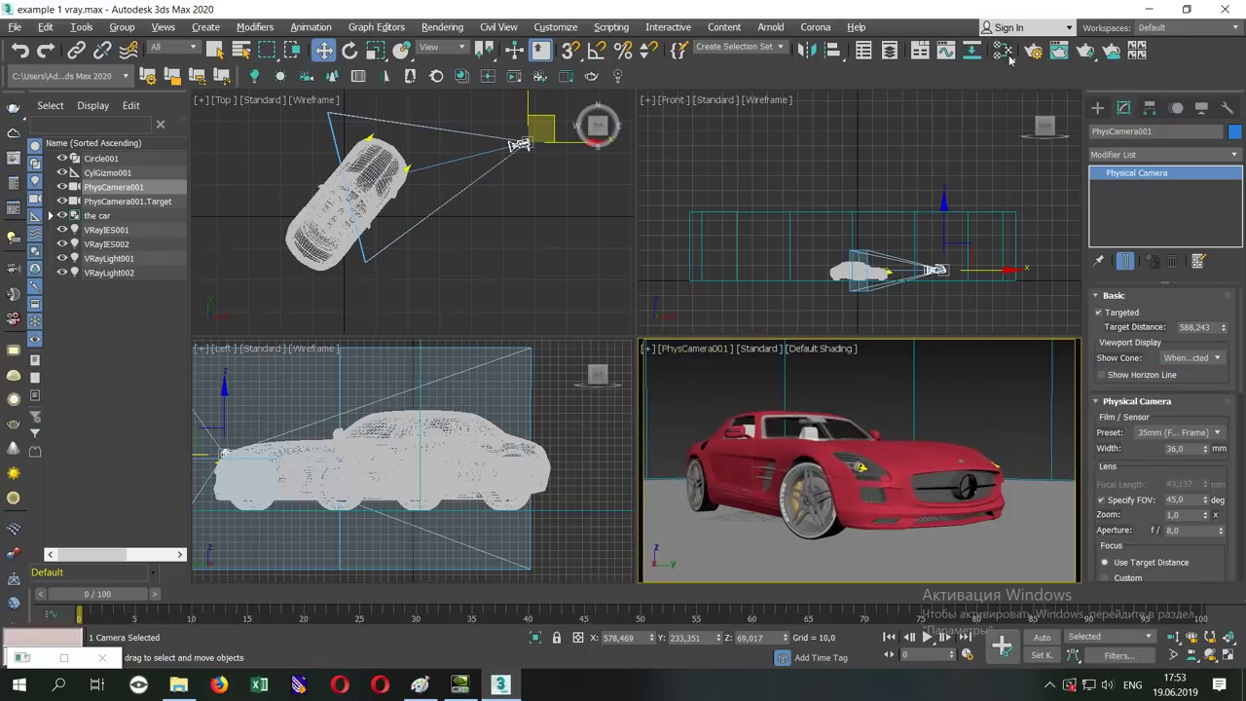
- Set the VRayDenoiser element to Default V-Ray denoiser and launch the 1280x720 production render
key("F10")
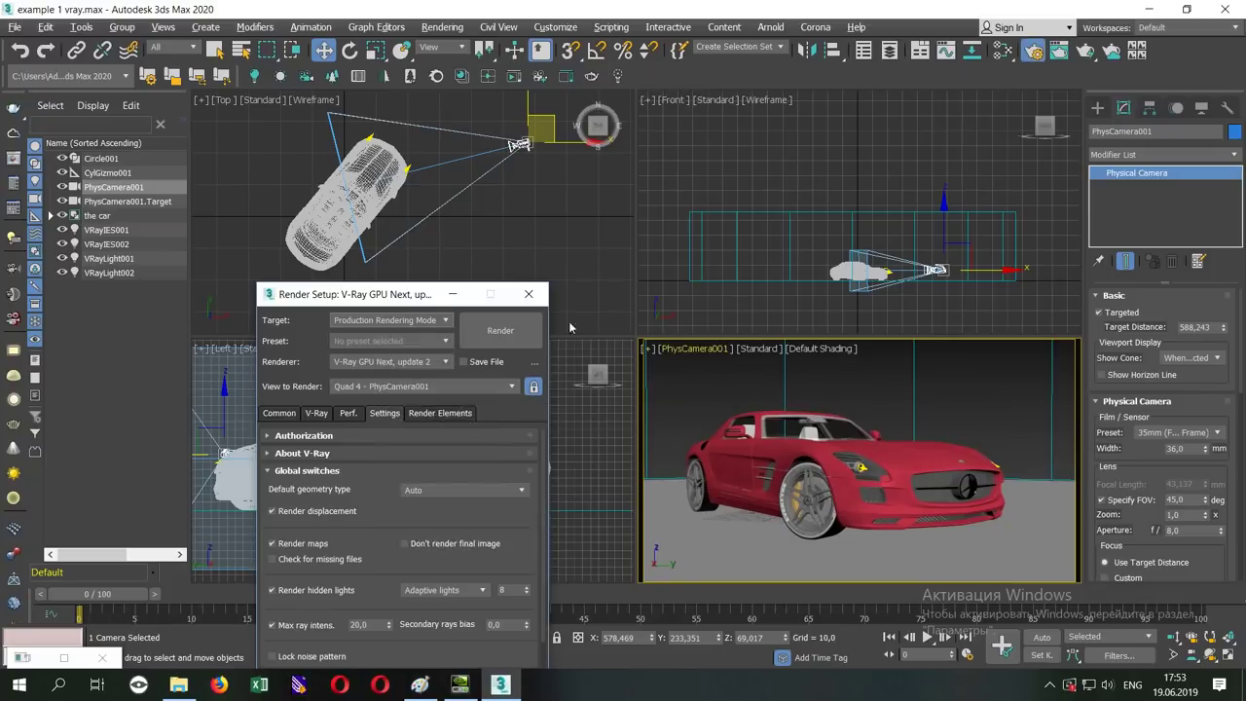
left_click_drag(370, 289, 326, 47)
left_click(389, 167)
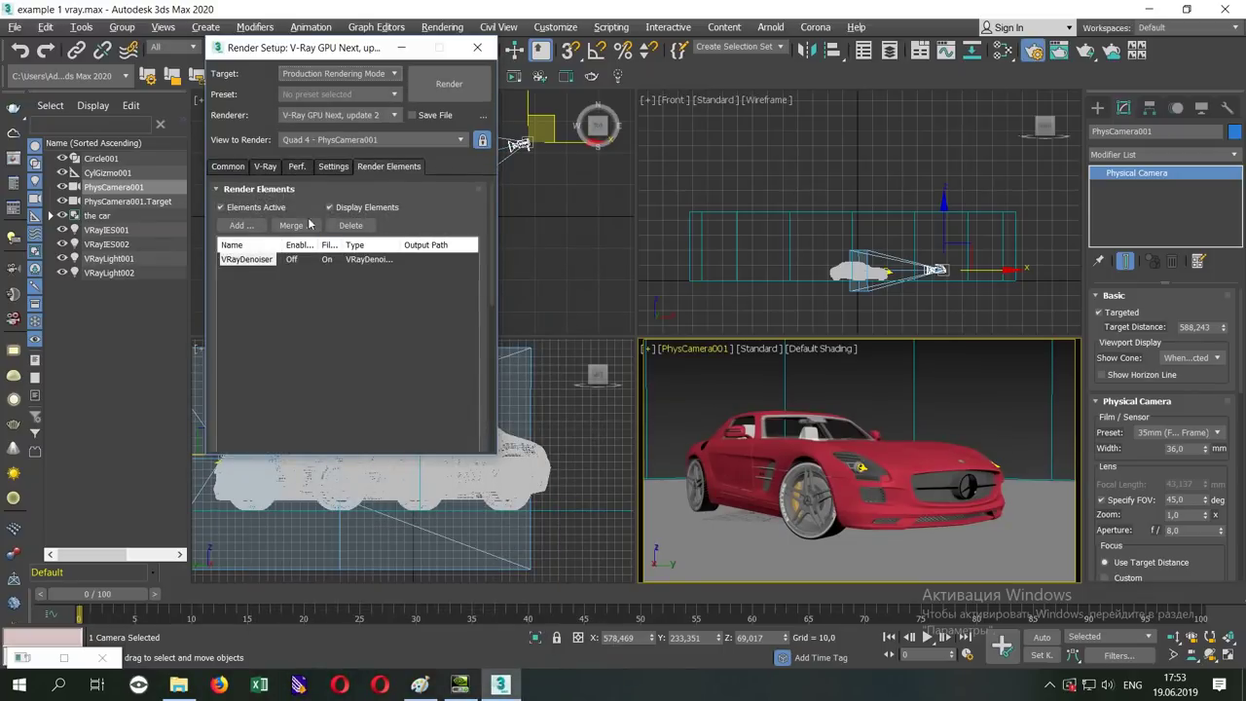
scroll(419, 219, "down", 5)
scroll(266, 416, "down", 5)
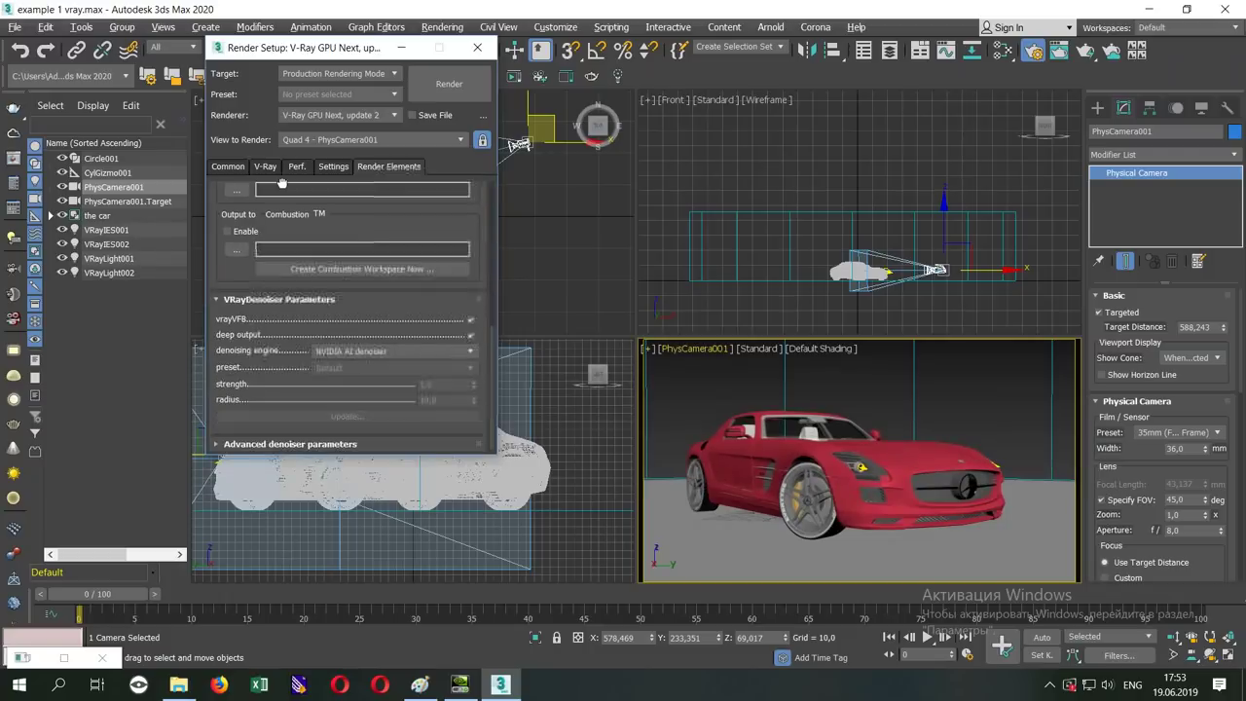
left_click(353, 351)
left_click(354, 366)
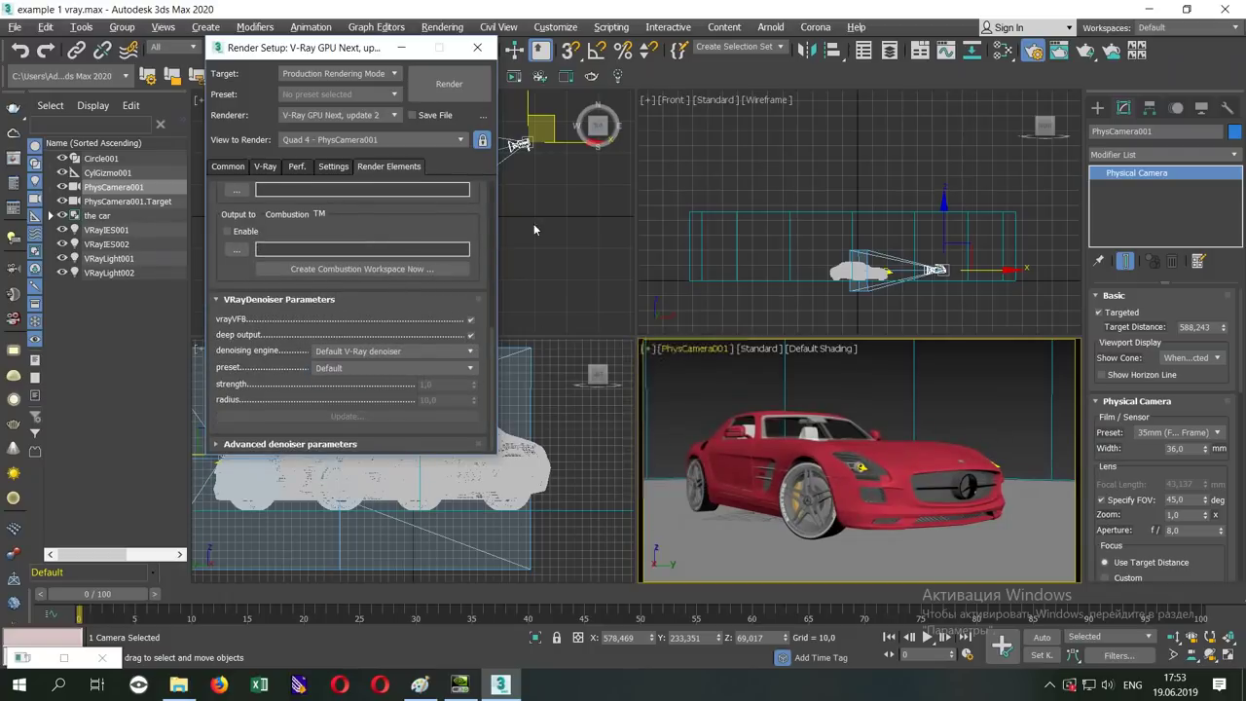
left_click(221, 171)
left_click(423, 94)
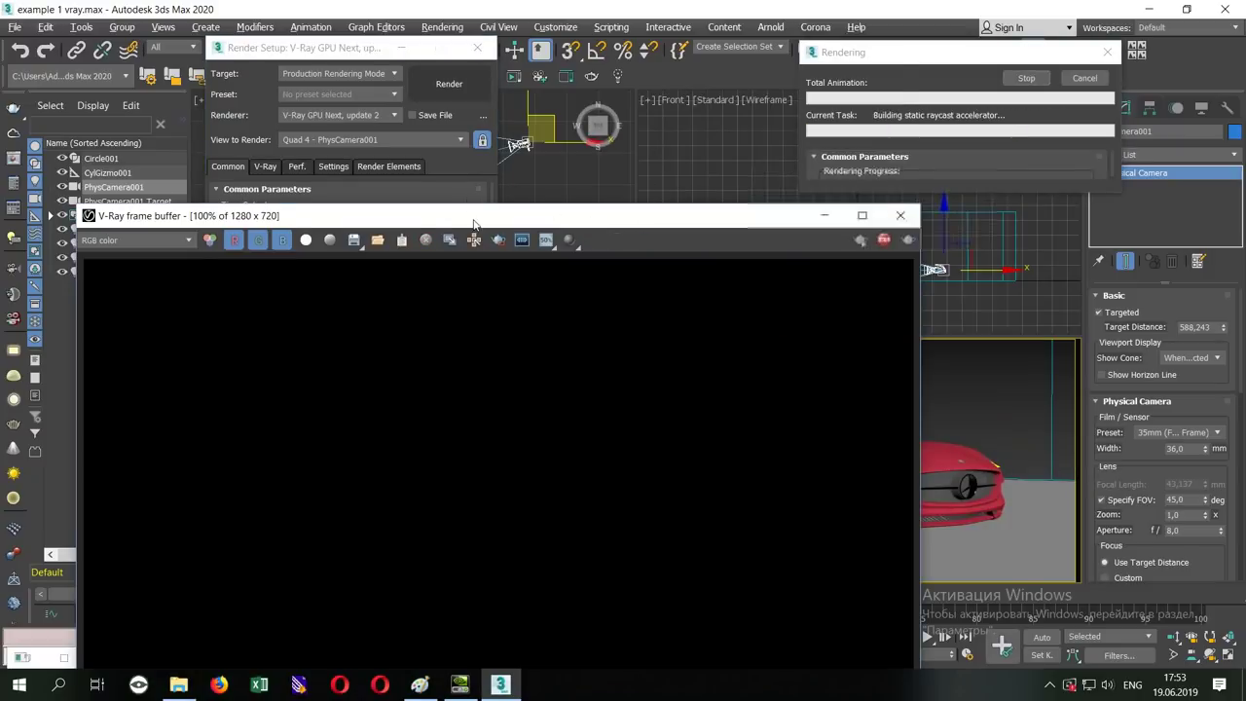
- Move the V-Ray frame buffer window up while the red car's fog render refines
left_click_drag(473, 224, 453, 74)
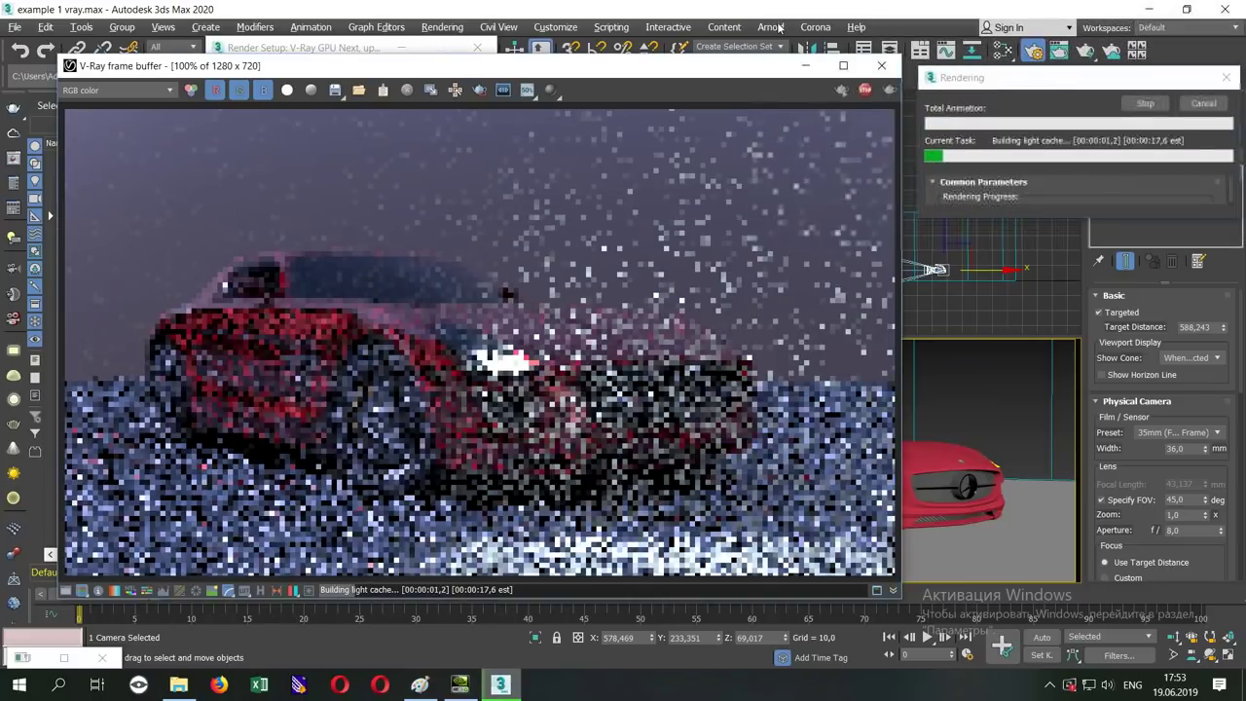
left_click_drag(779, 27, 778, 25)
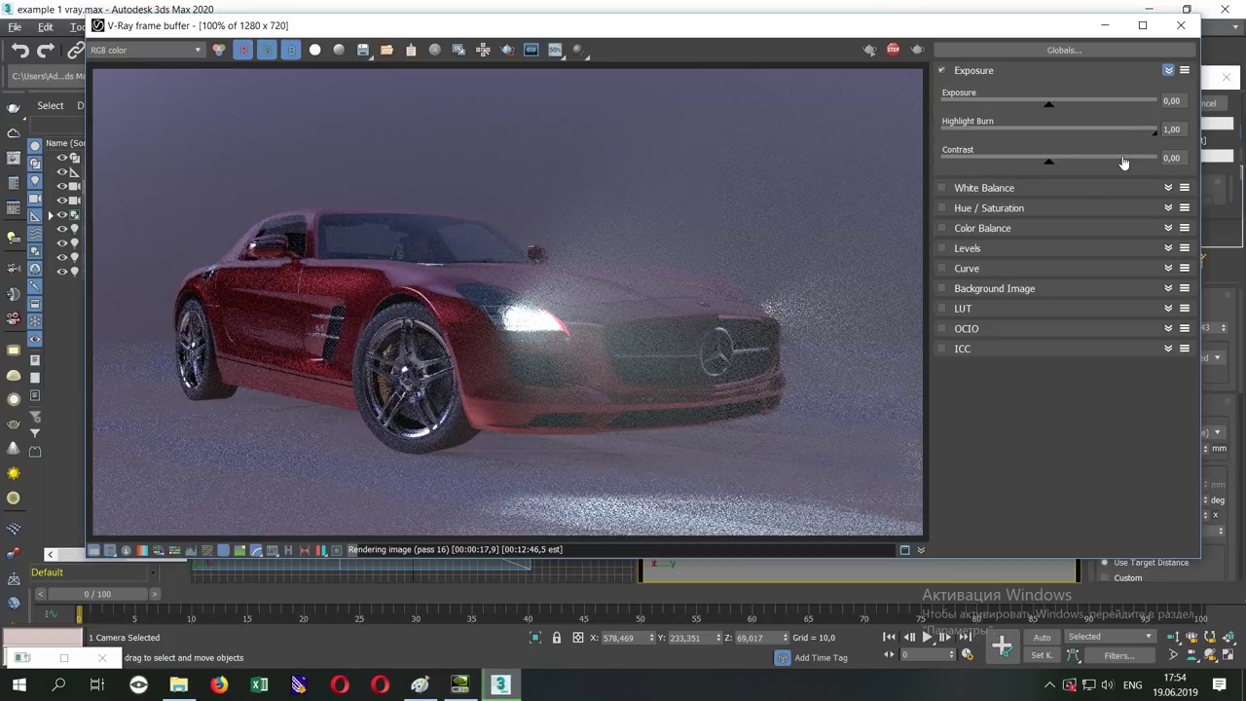
- Adjust the frame buffer Exposure layer to exposure 0.32, highlight burn 0.93, contrast 0.46
left_click(1123, 160)
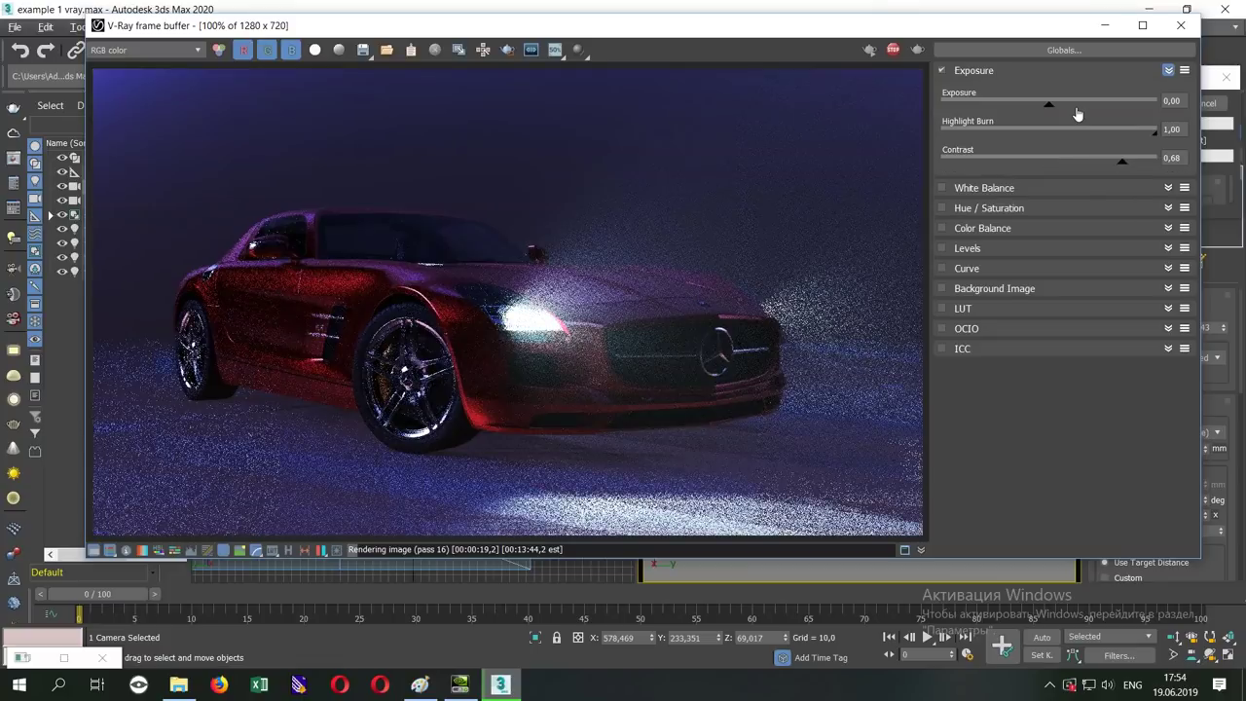
left_click(1076, 110)
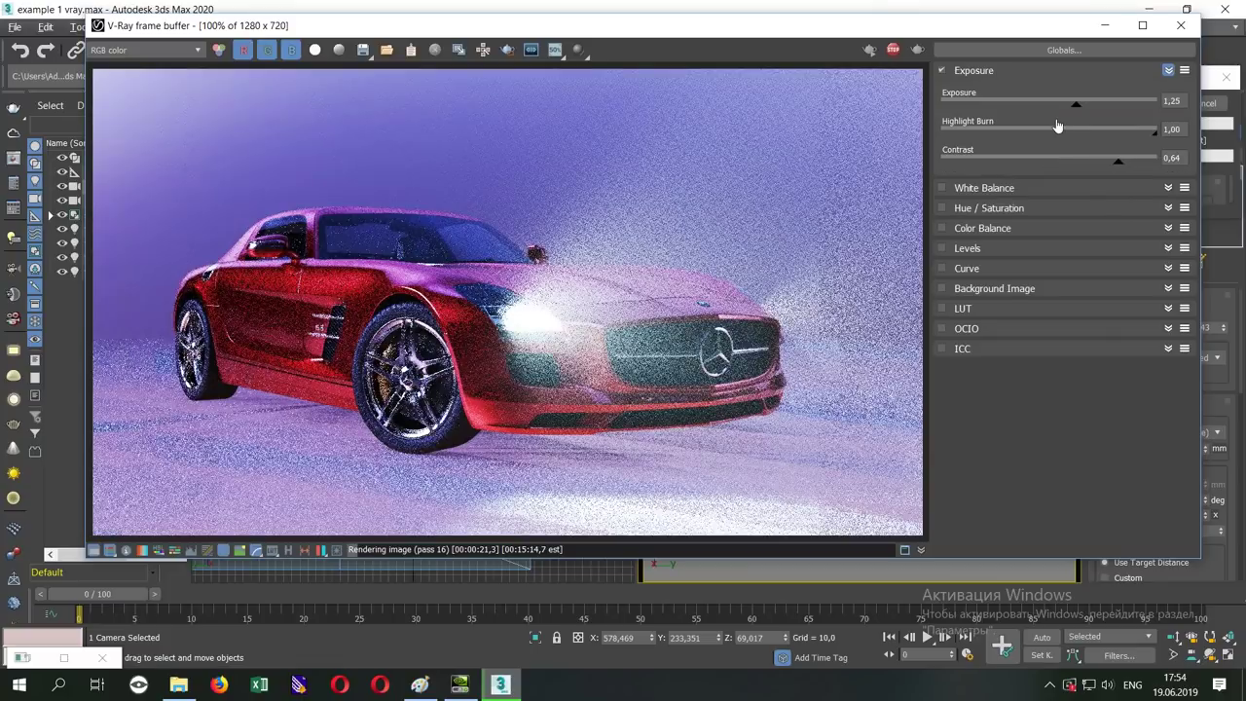
left_click(1058, 103)
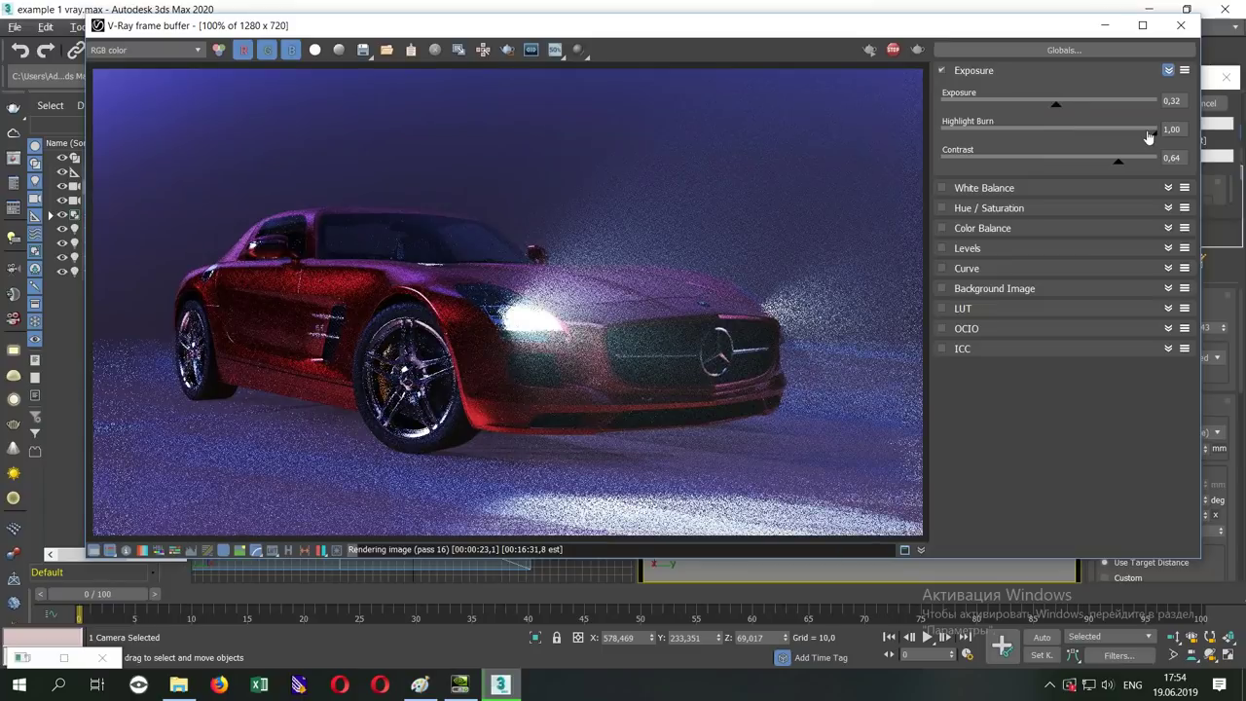
left_click(1085, 159)
left_click(1142, 129)
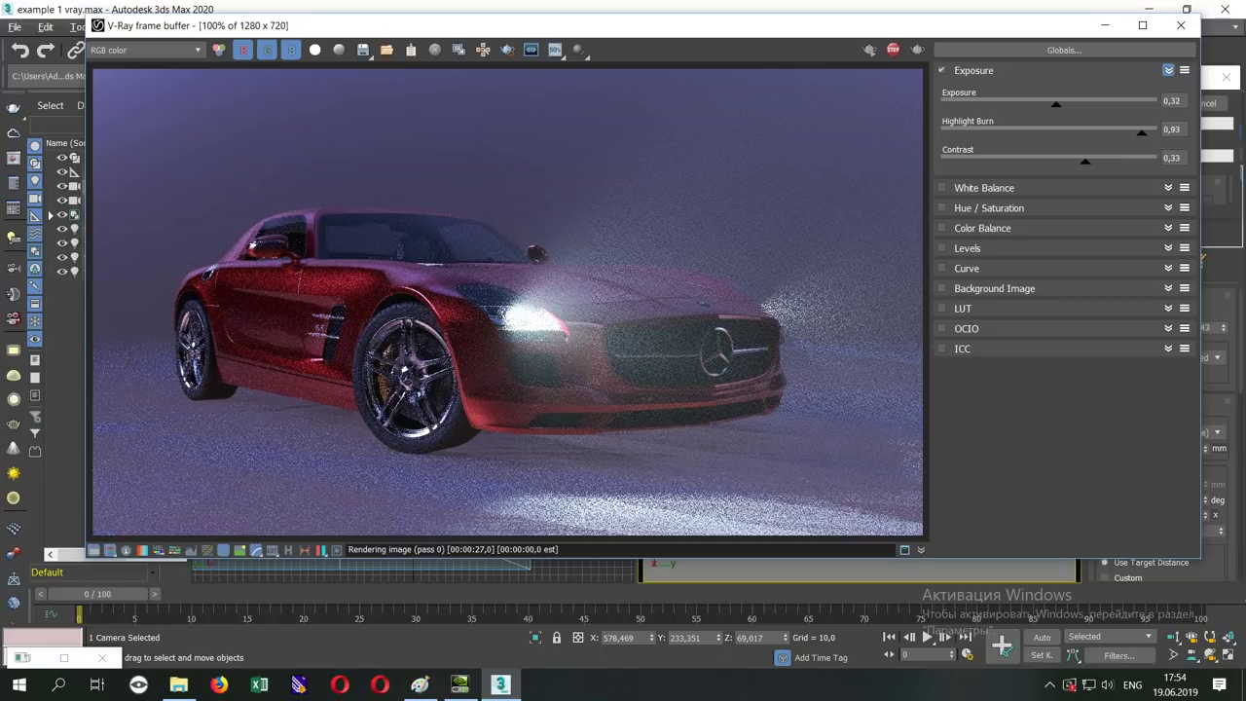
left_click(1099, 159)
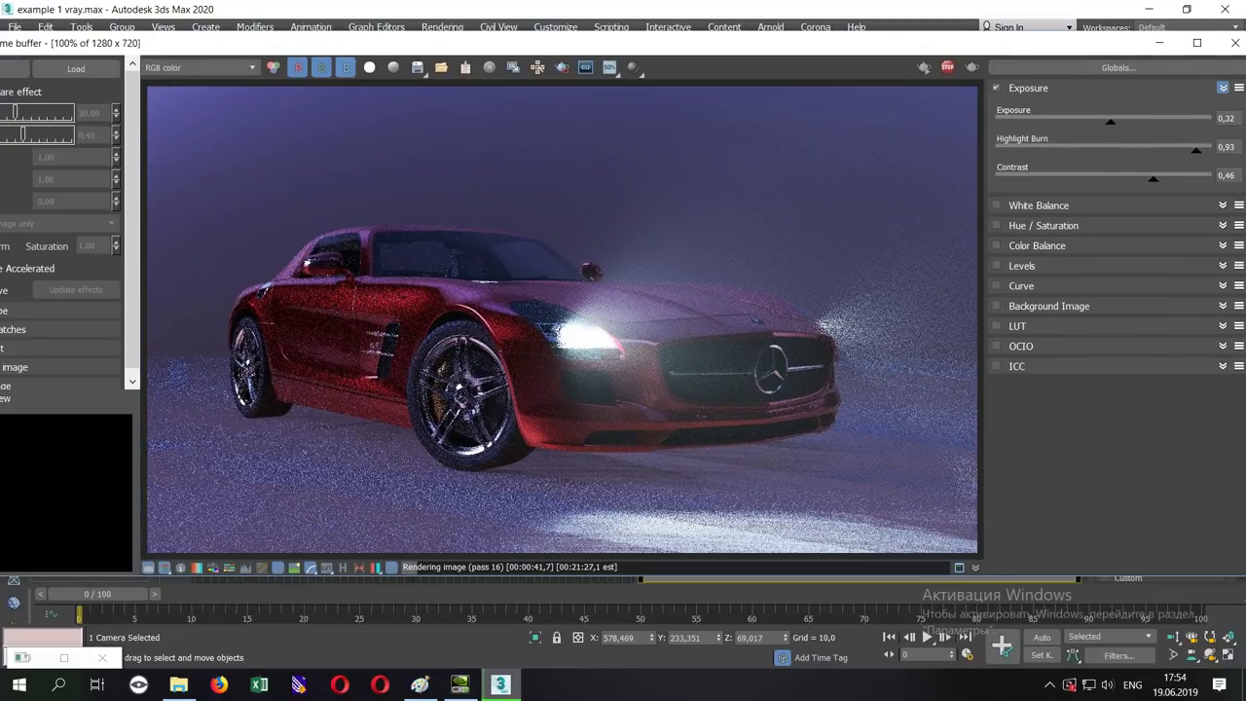
- Restore the frame buffer window from full screen and stop the progressive render
double_click(486, 49)
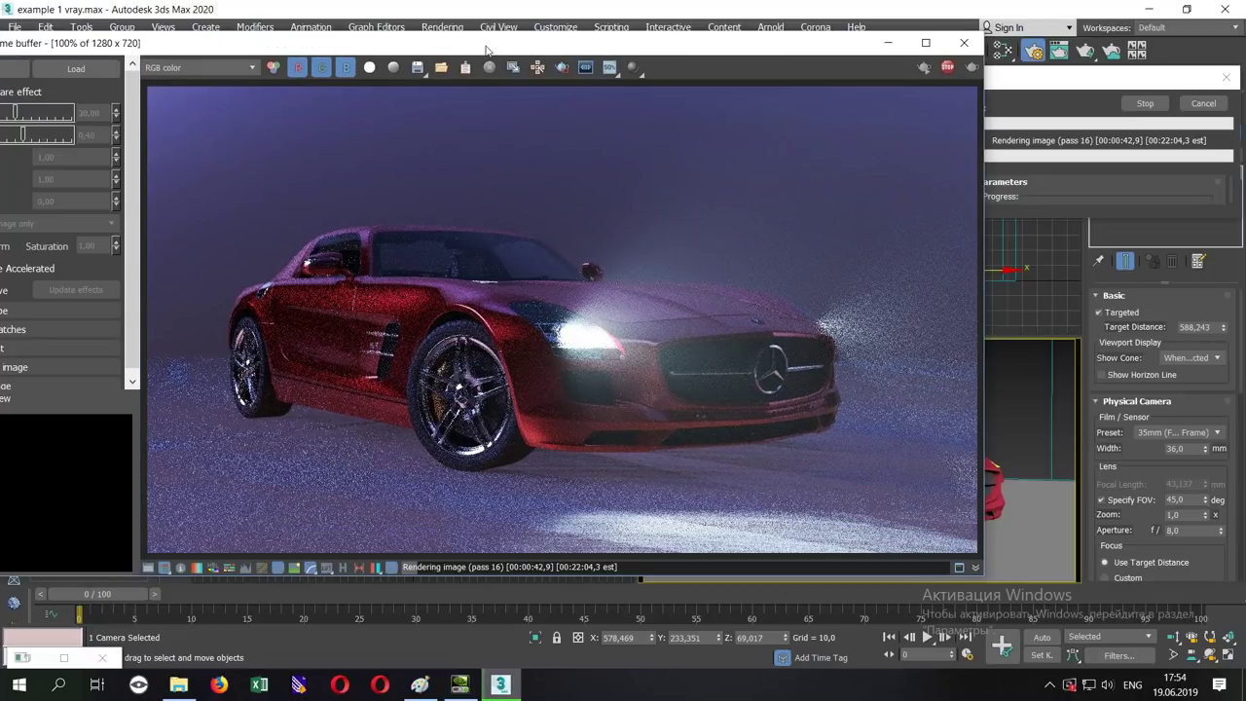
left_click_drag(487, 48, 771, 49)
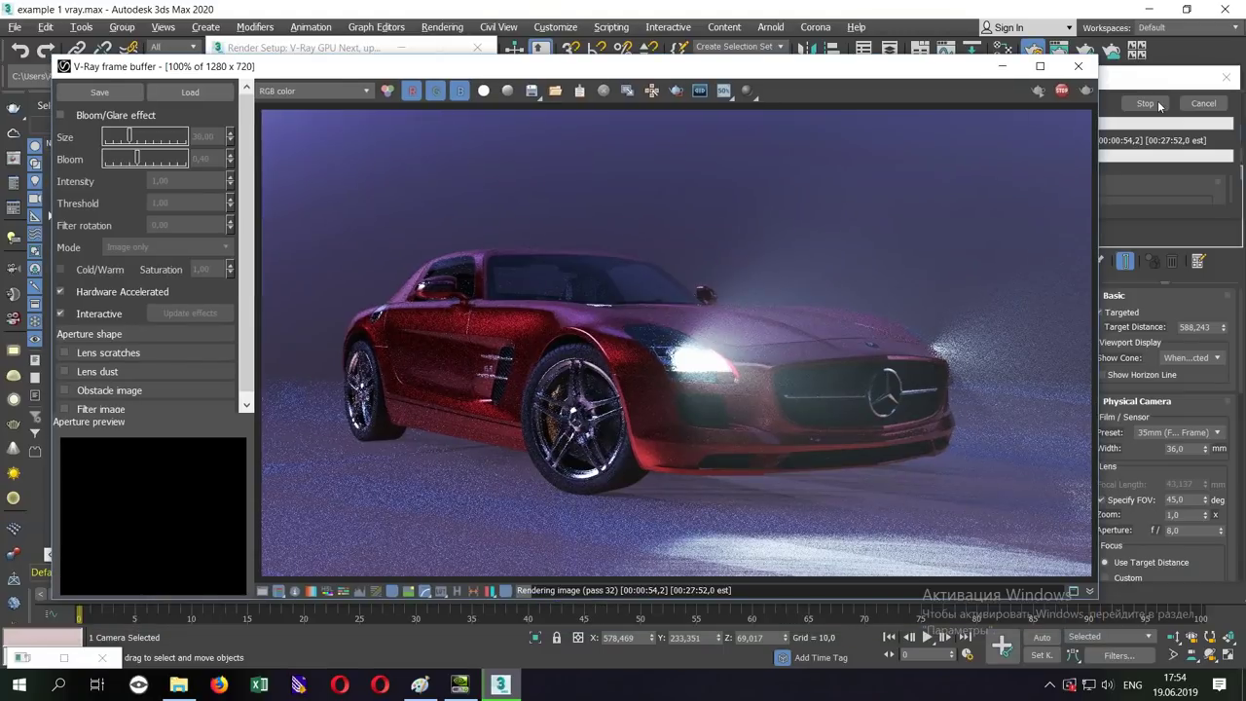
left_click(1154, 104)
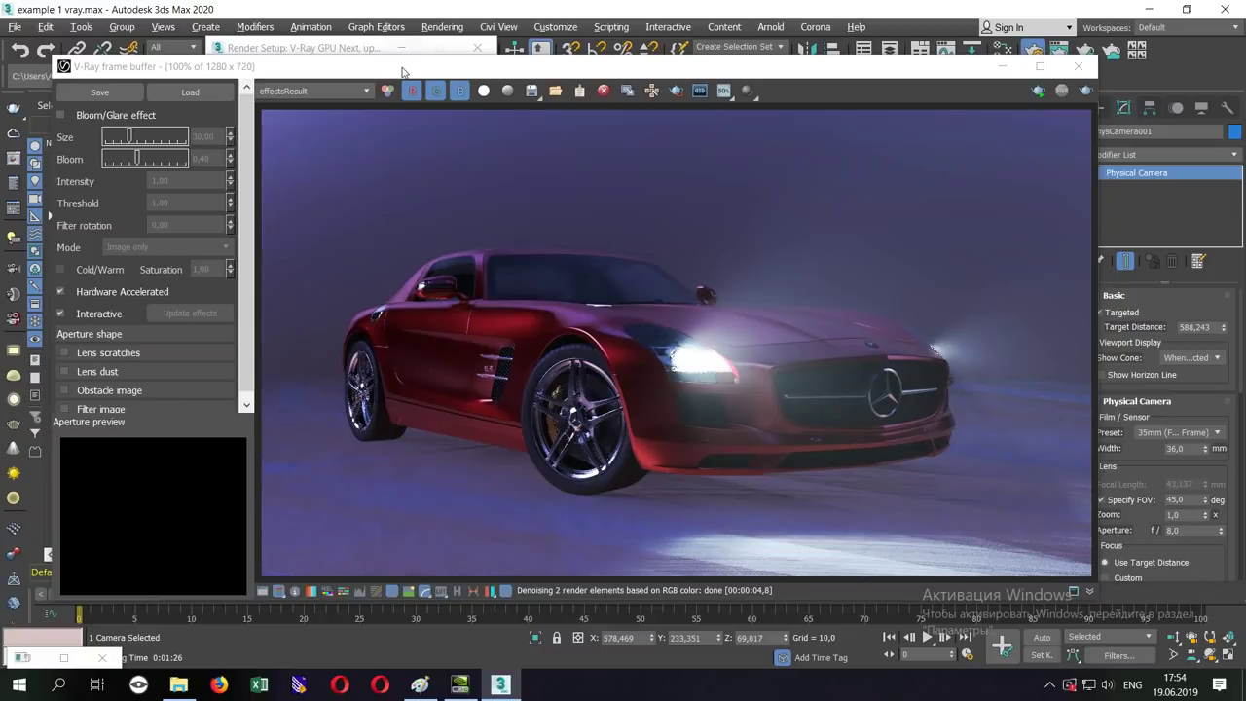
left_click_drag(402, 71, 463, 43)
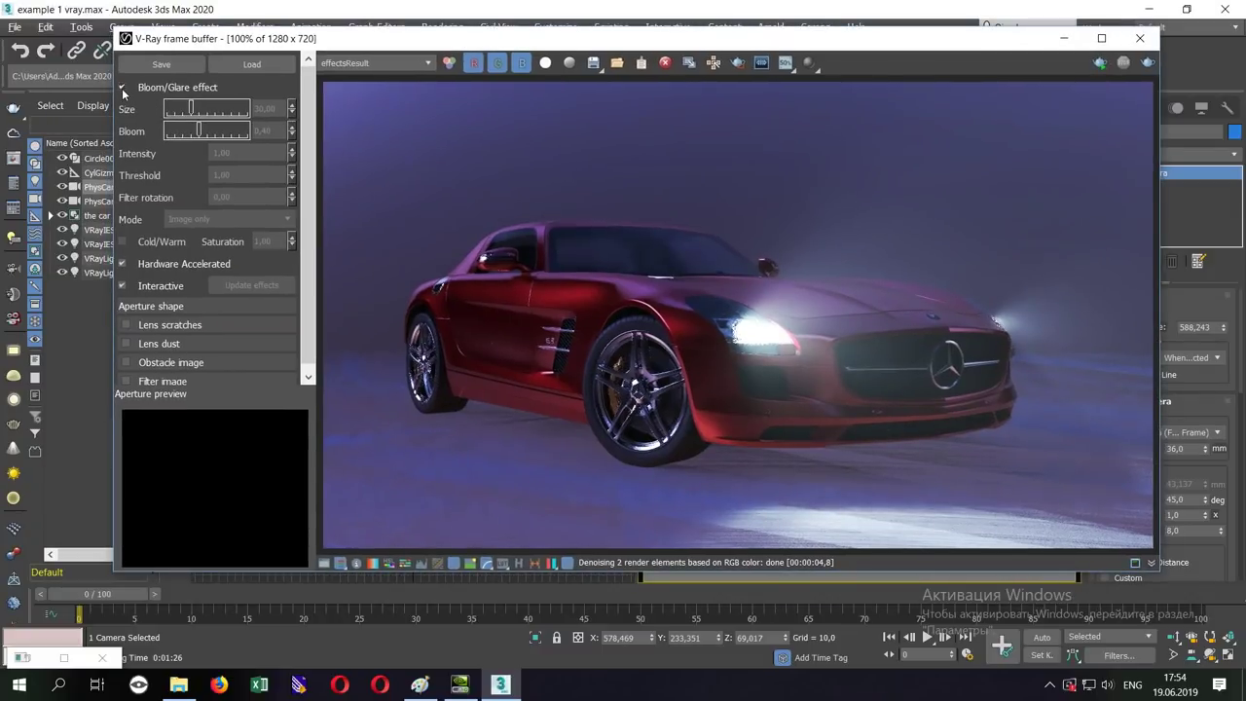
- Turn on Bloom/Glare and fine-tune the exposure and contrast corrections
left_click(123, 88)
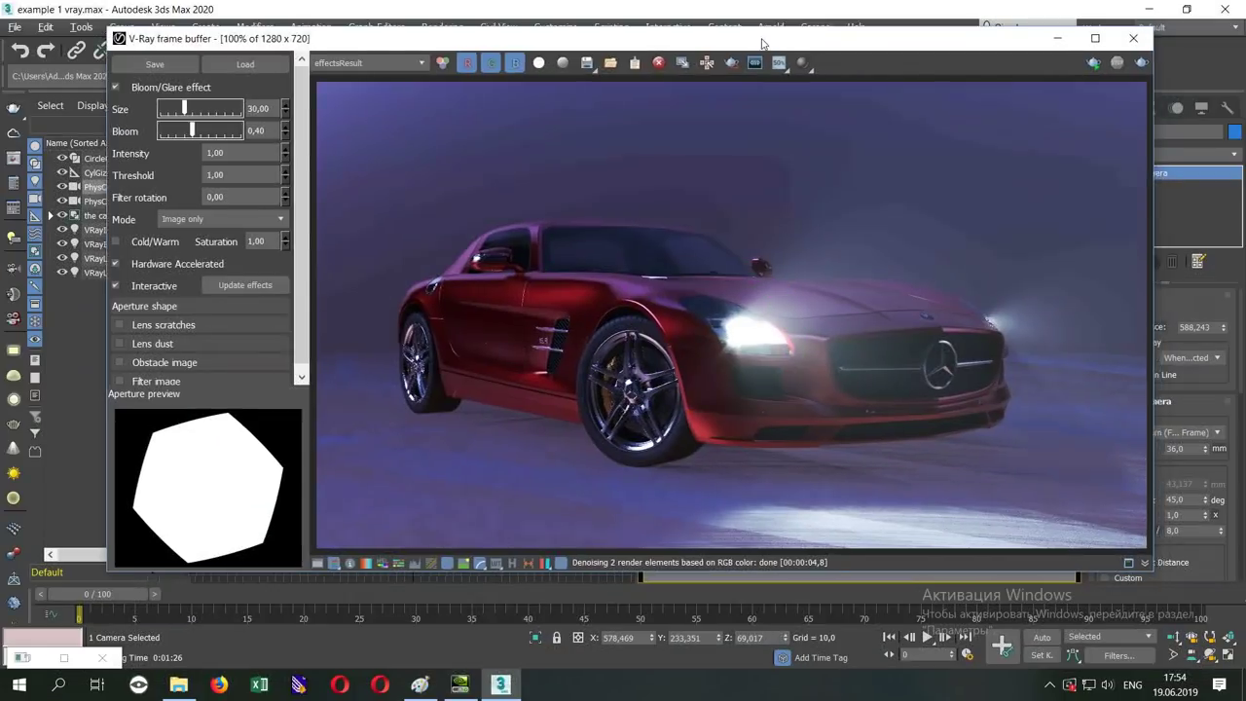
left_click_drag(1012, 39, 943, 40)
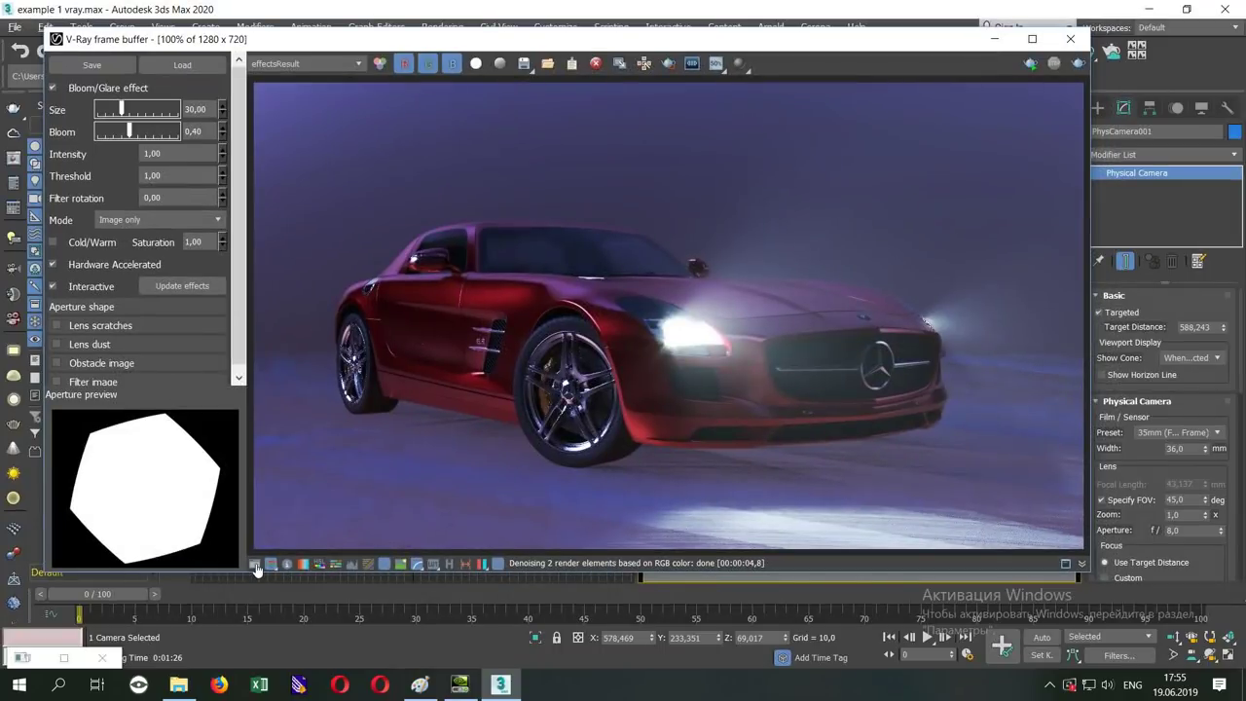
left_click(258, 564)
left_click_drag(776, 40, 700, 40)
left_click_drag(1035, 118, 1054, 118)
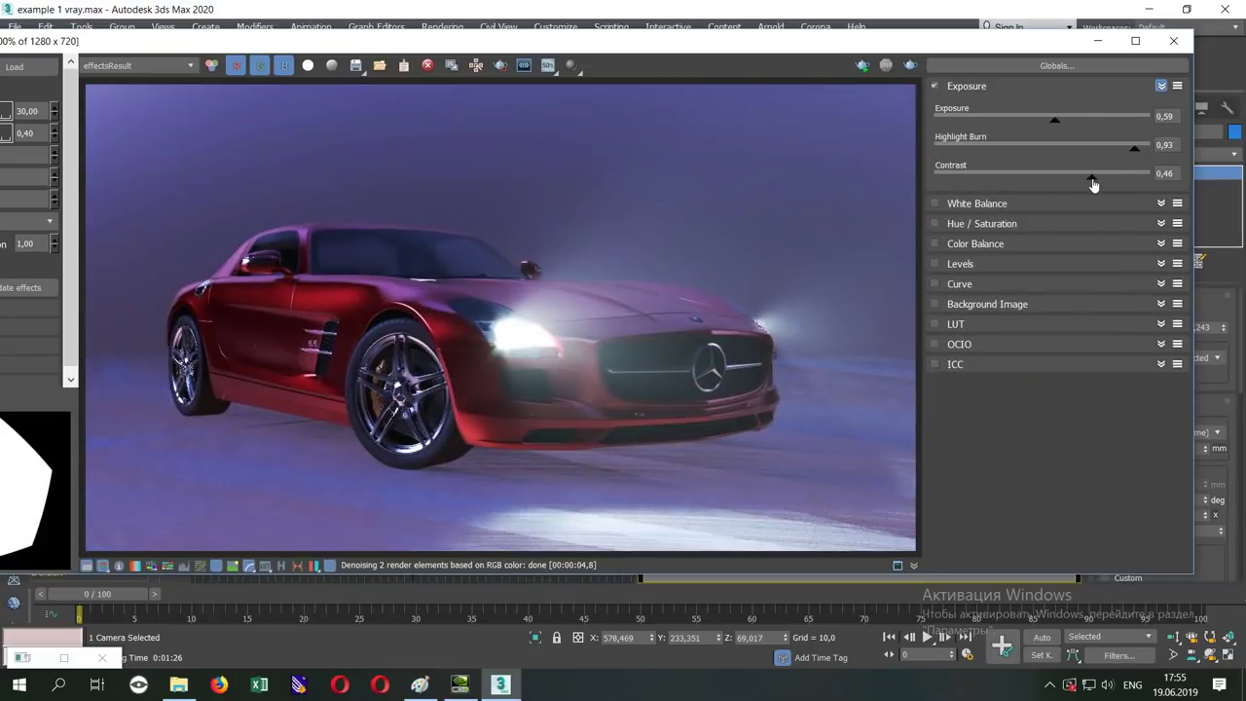
left_click_drag(1091, 178, 1101, 177)
mouse_move(1055, 120)
left_mouse_down()
mouse_move(1038, 123)
mouse_move(1049, 124)
left_mouse_up()
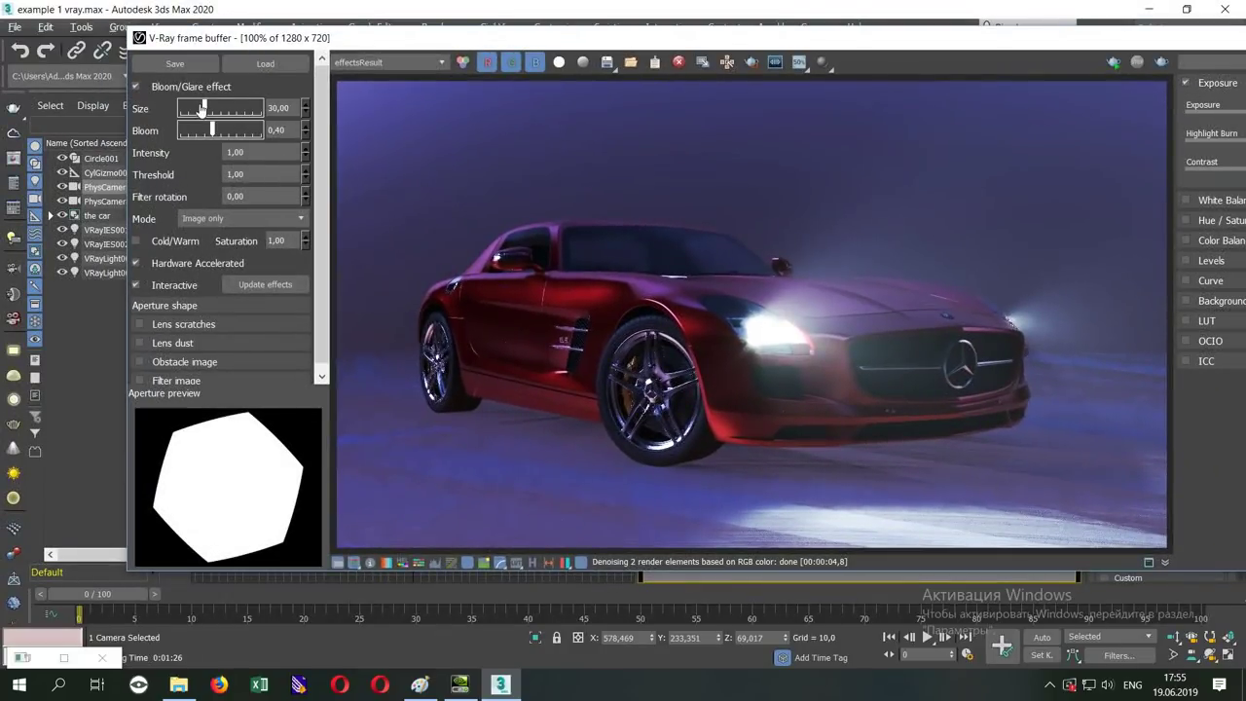
- Set the glare Size to 63,71 and Bloom to 0,08, then enable Lens scratches
left_click_drag(206, 110, 232, 110)
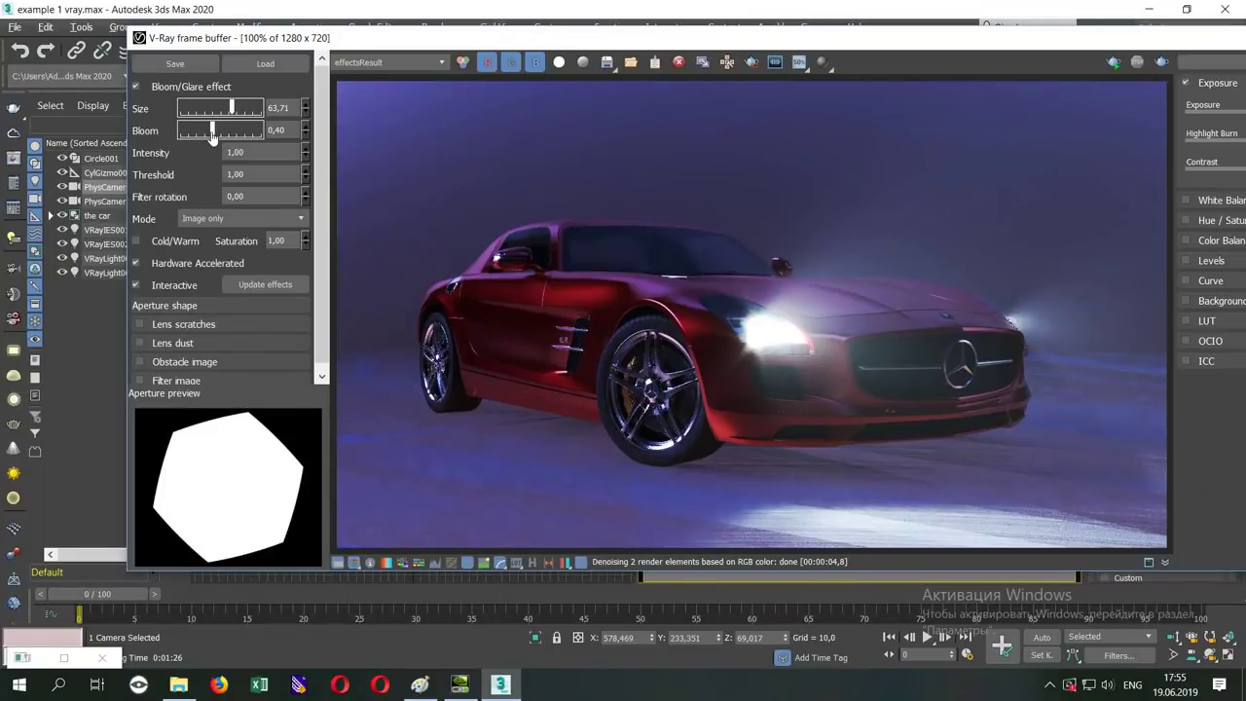
mouse_move(212, 132)
left_mouse_down()
mouse_move(244, 143)
mouse_move(187, 135)
left_mouse_up()
scroll(137, 326, "down", 1)
left_click(139, 317)
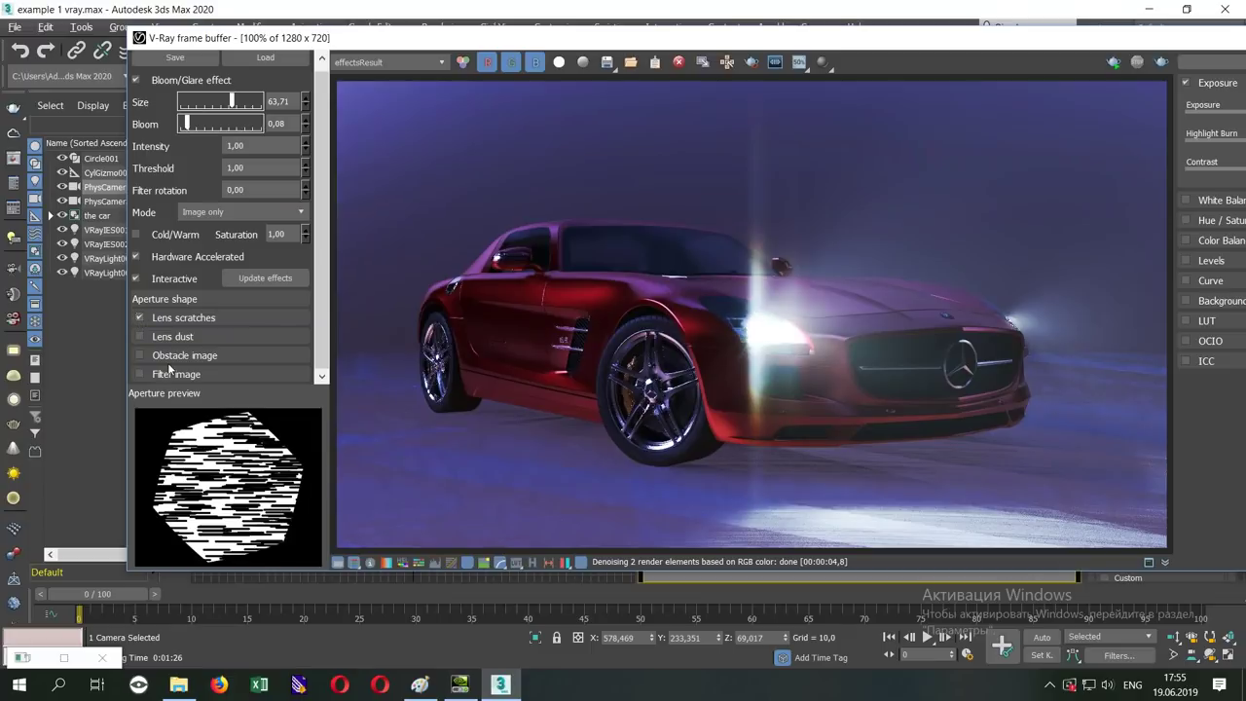
- Set the lens scratches Pattern to Hexagonal and Zoom to 4,00 for a headlight starburst
left_click(175, 322)
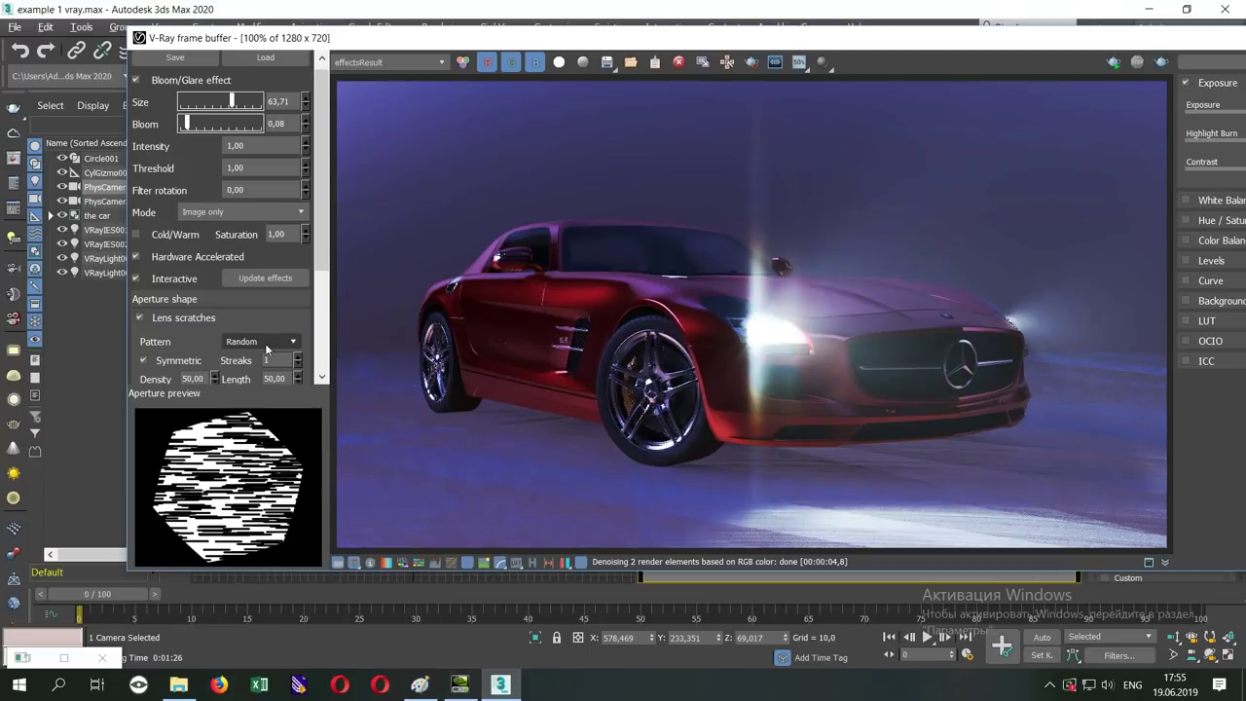
left_click_drag(326, 199, 326, 302)
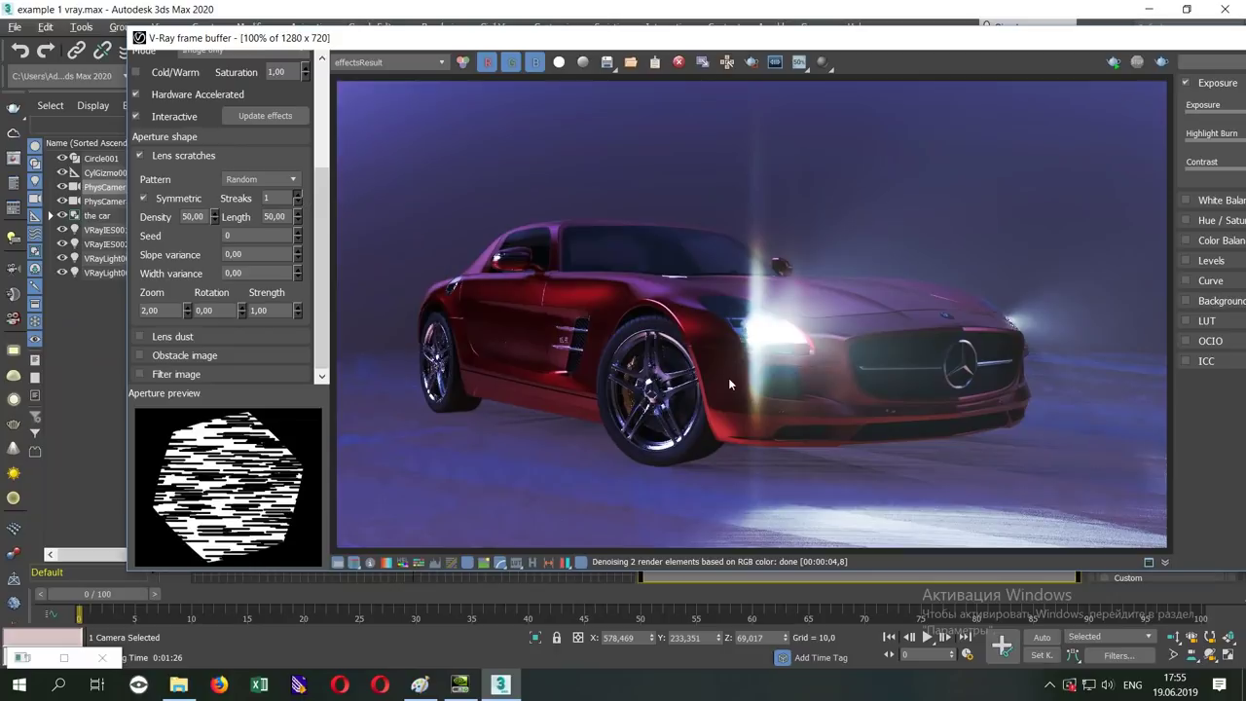
mouse_move(1134, 43)
left_mouse_down()
mouse_move(953, 119)
mouse_move(990, 70)
mouse_move(1099, 47)
left_mouse_up()
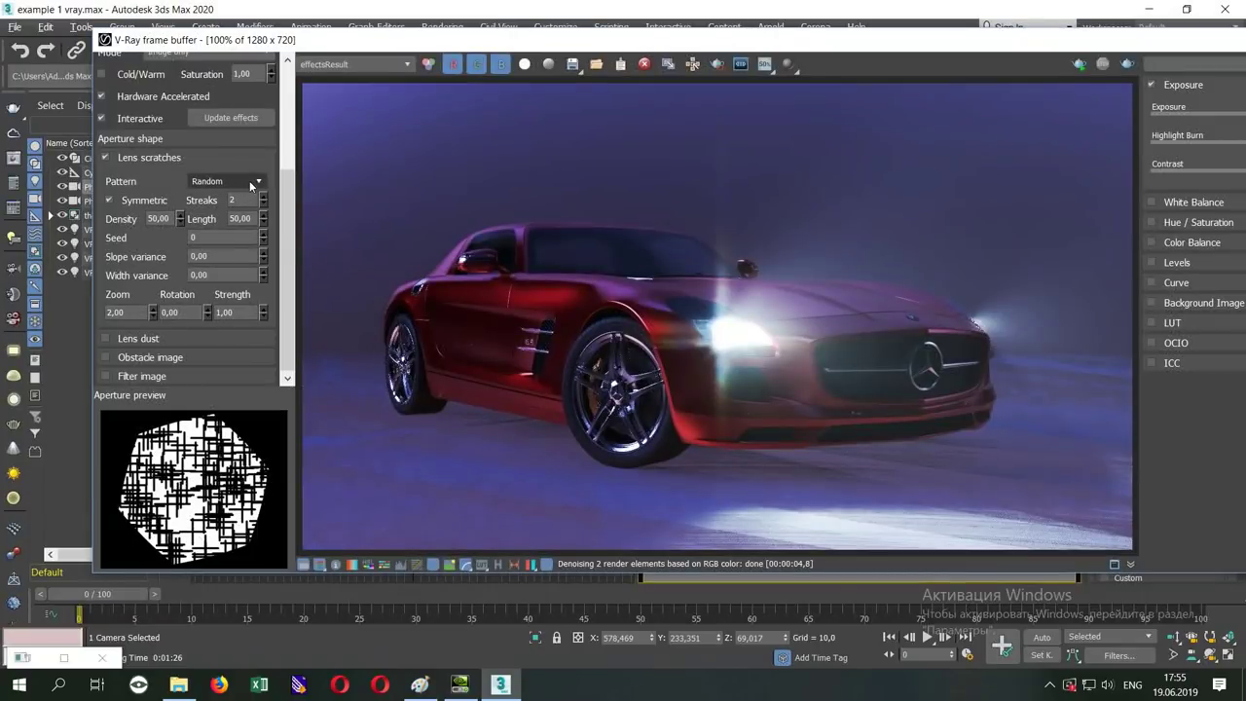
left_click(251, 185)
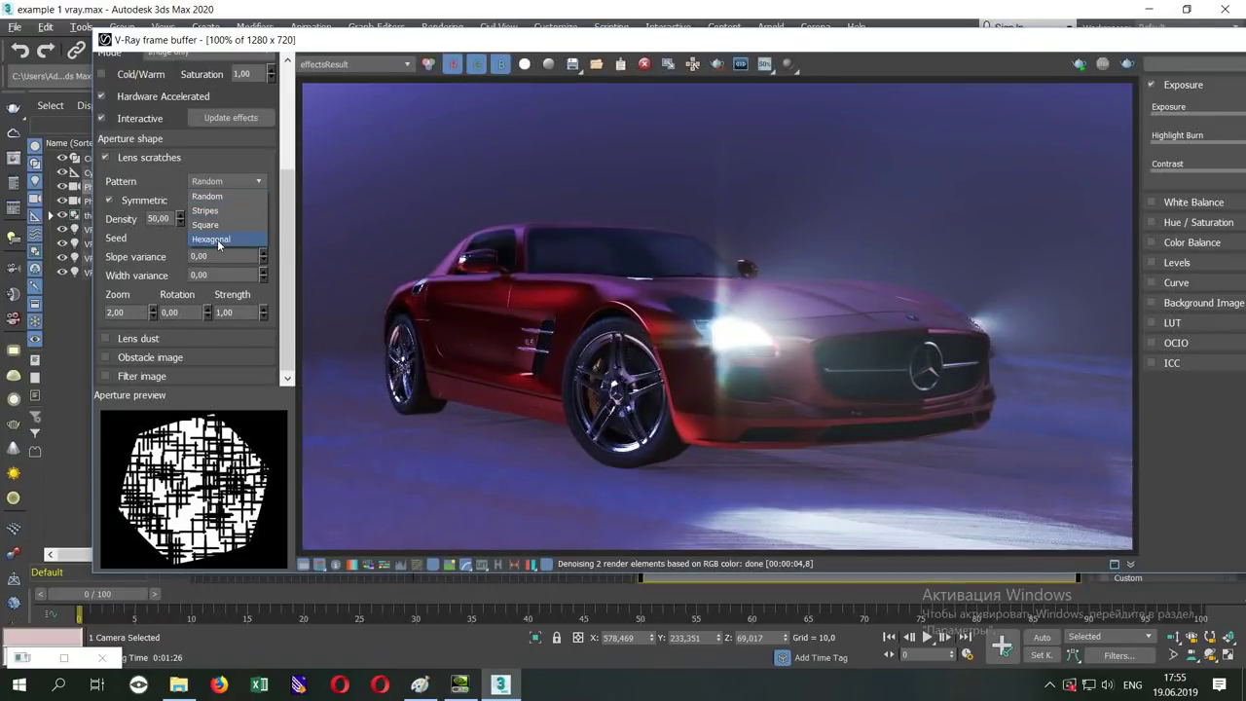
left_click(207, 195)
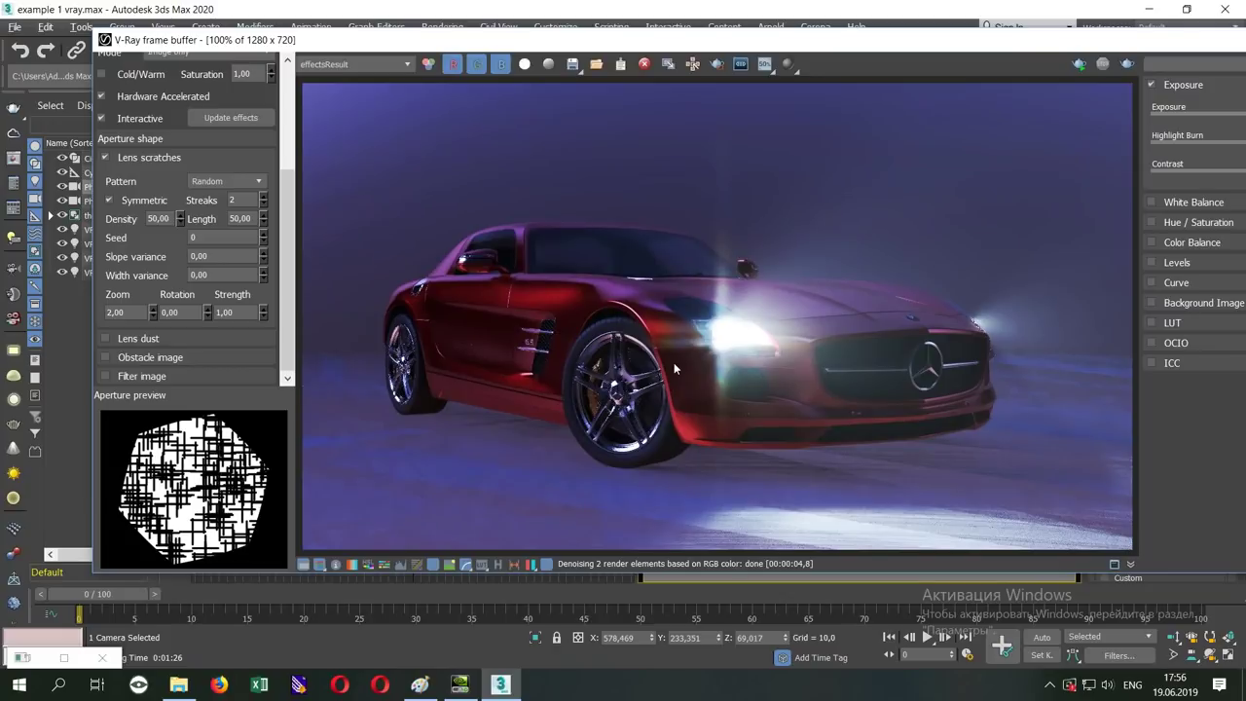
key("Down")
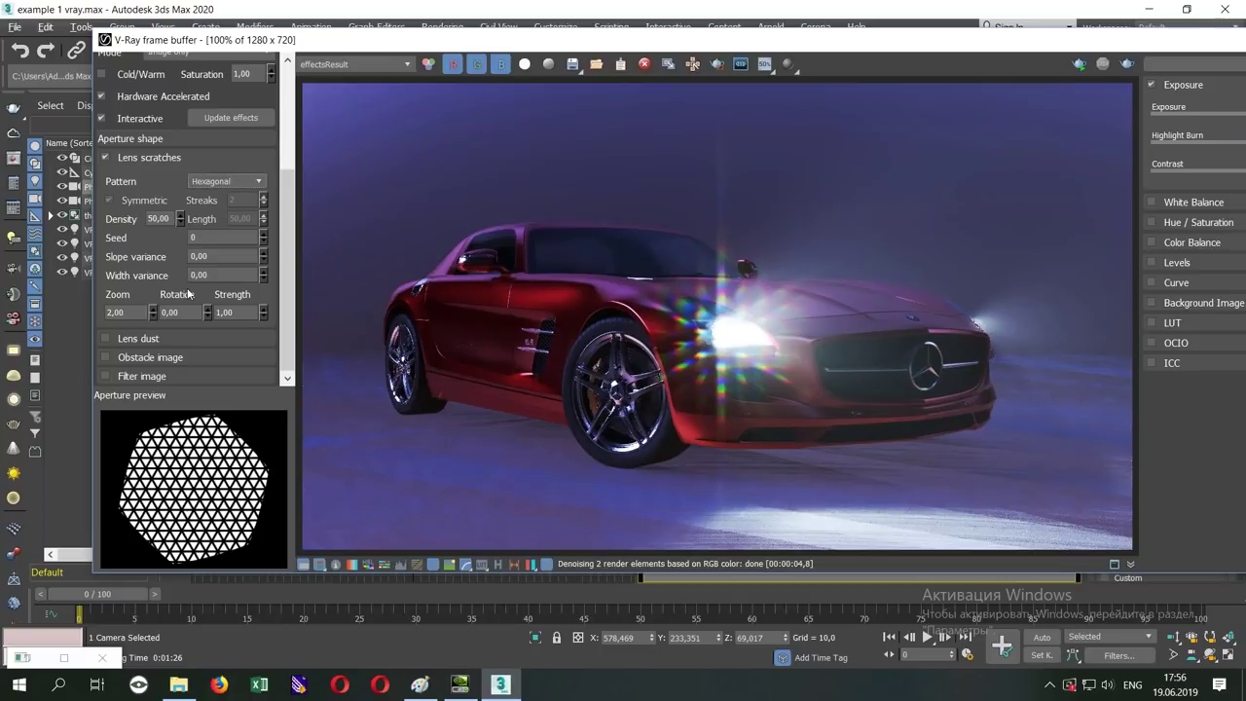
double_click(138, 312)
type("4")
key("Return")
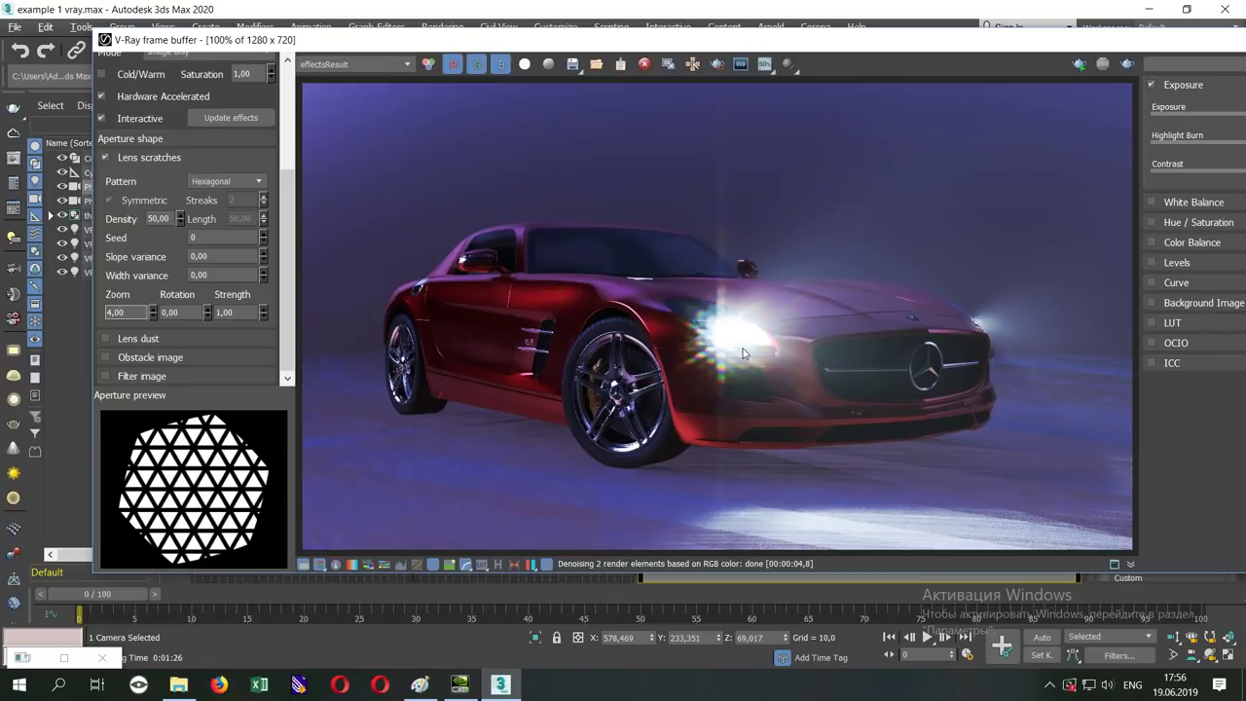
left_click(139, 159)
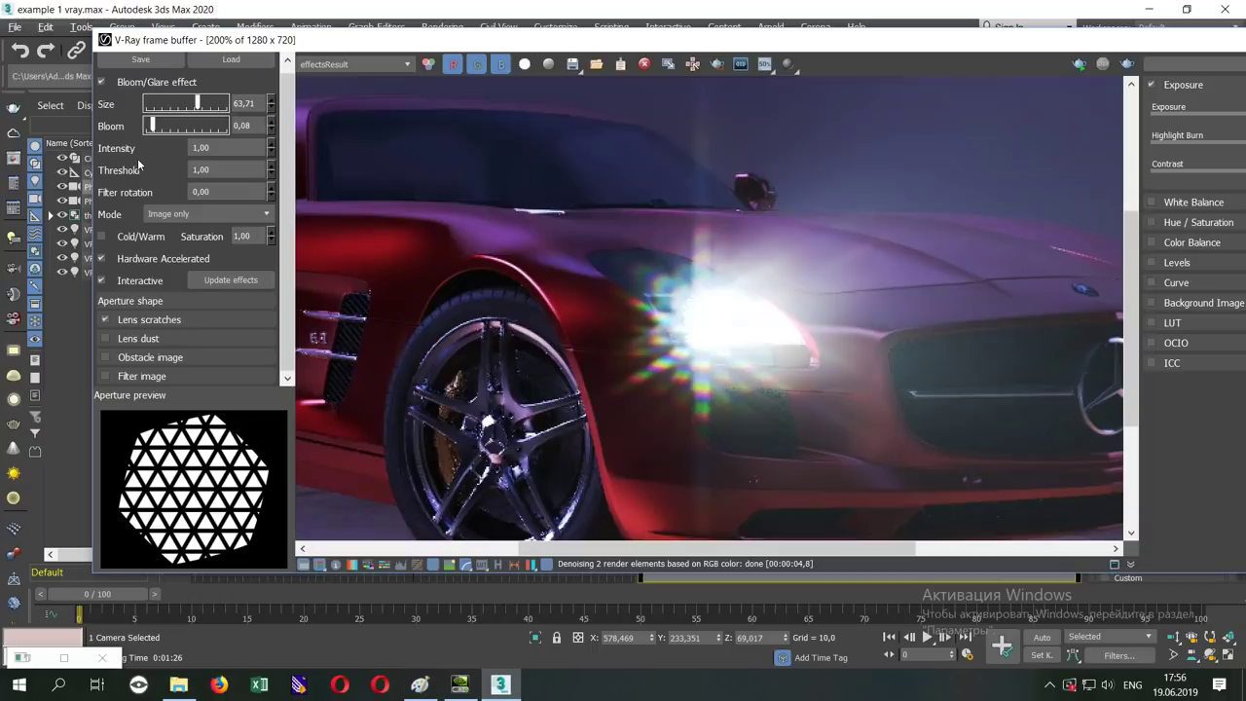
- Turn on Lens dust in the V-Ray frame buffer
left_click(143, 338)
left_click_drag(285, 117, 286, 201)
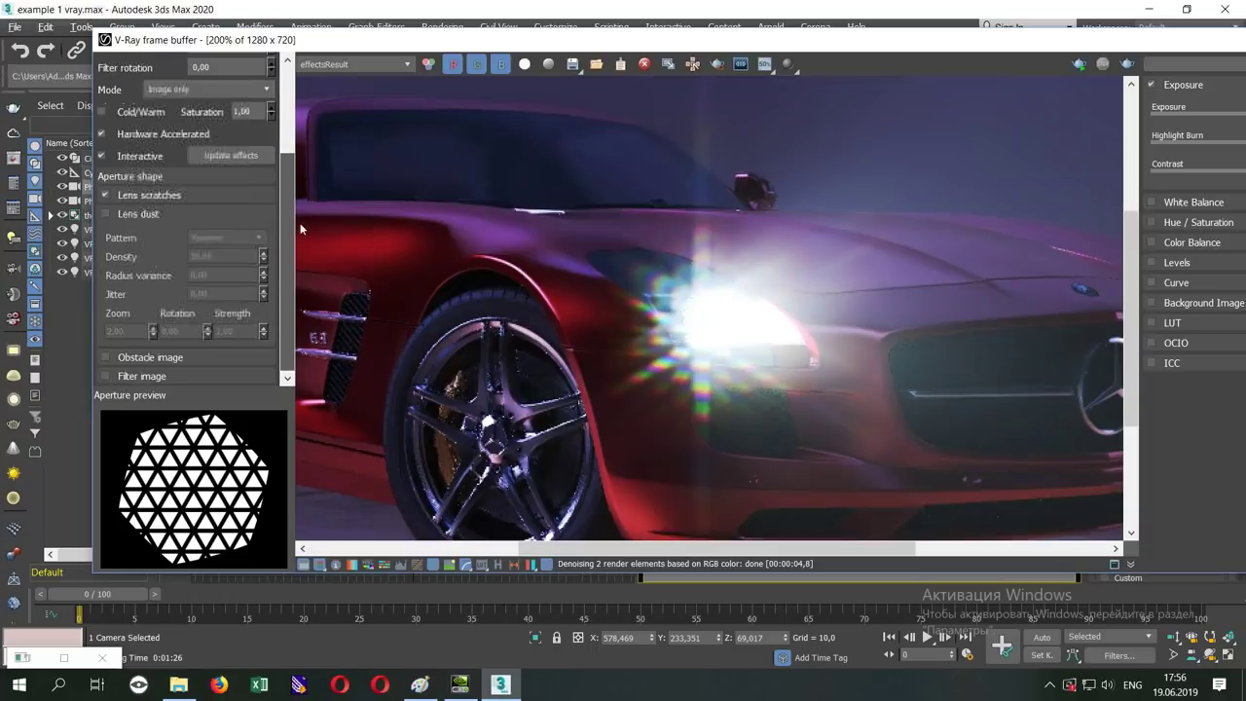
left_click(106, 214)
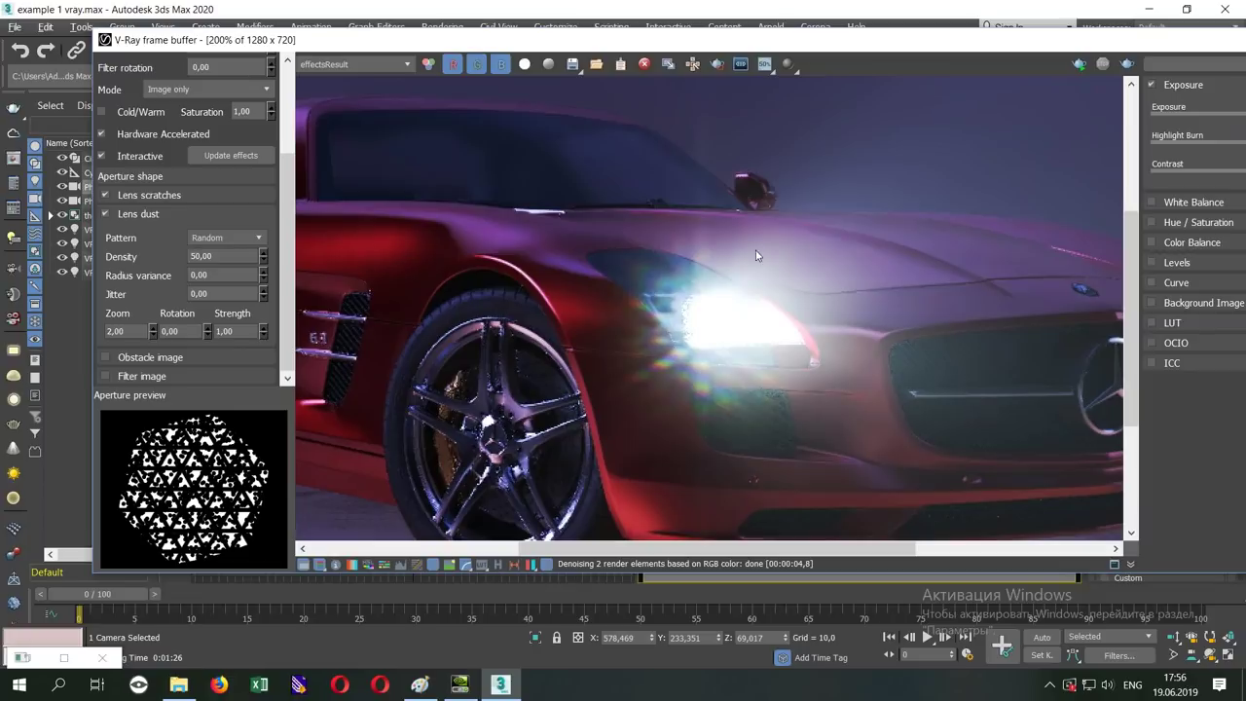
- Open render1vray.jpg from the example 1 folder in File Explorer
left_click(180, 684)
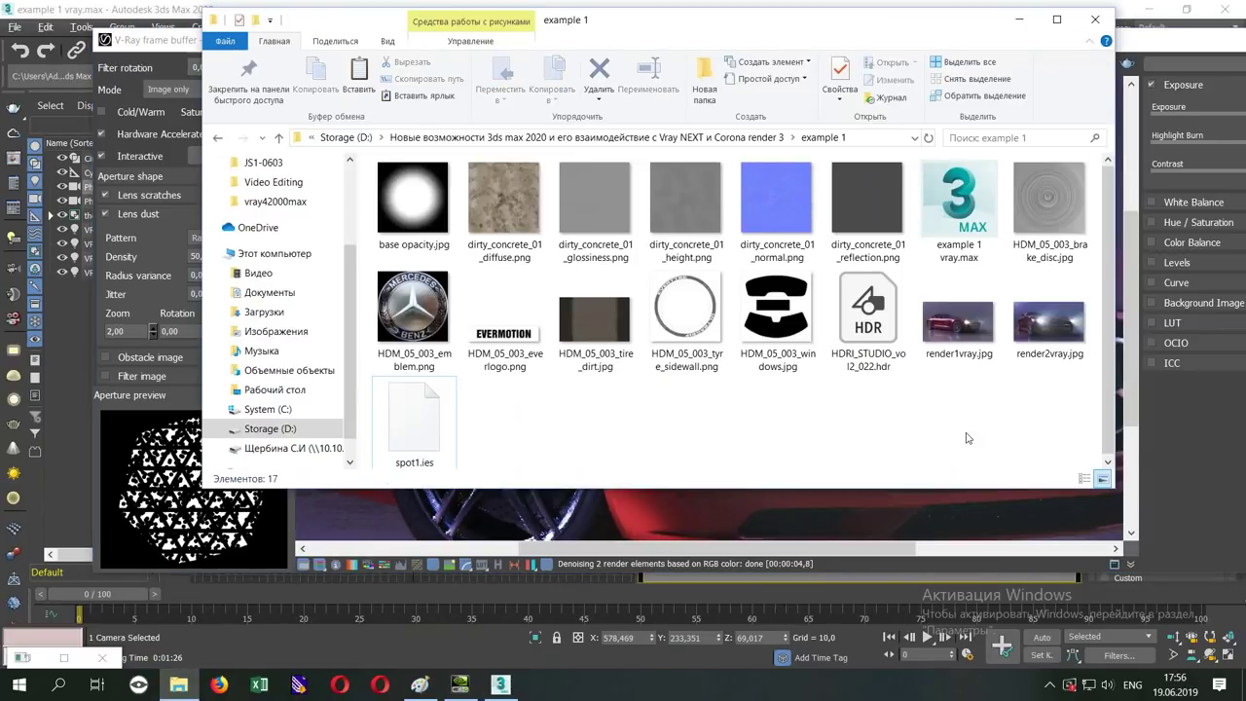
left_click(964, 339)
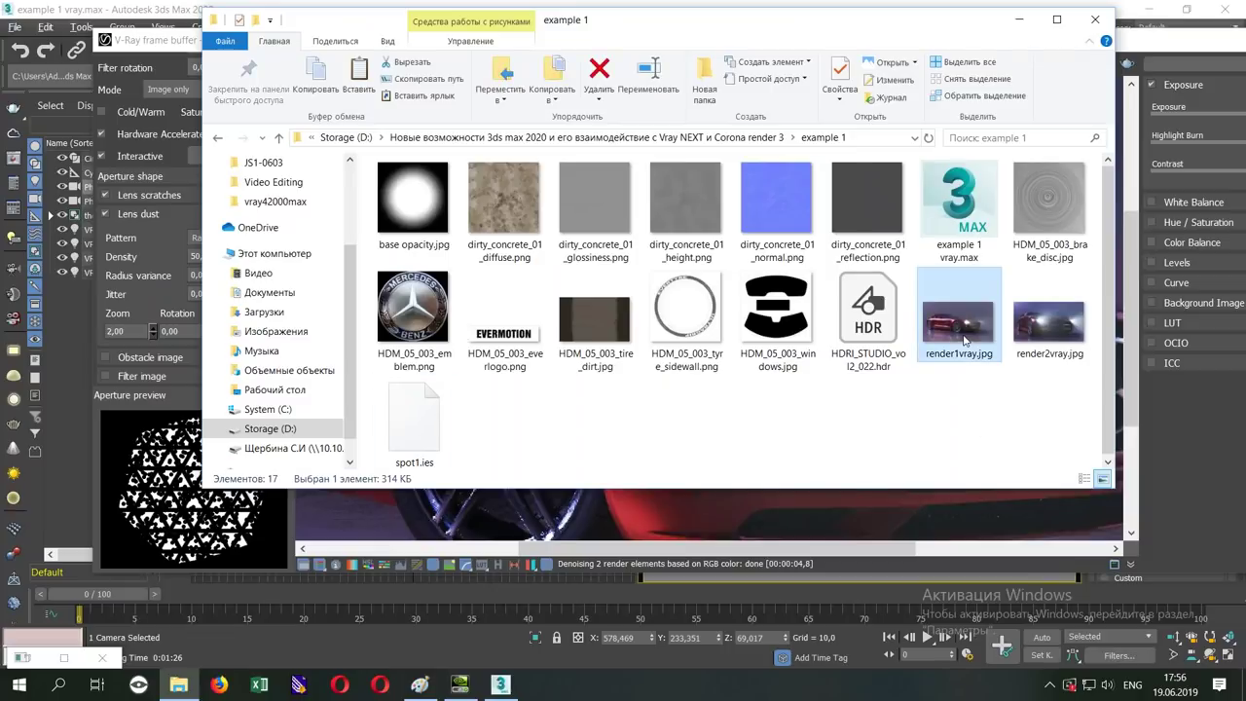
double_click(961, 331)
- Zoom into render1vray.jpg's headlight full-screen, then view render2vray.jpg and close Photos
left_click(801, 49)
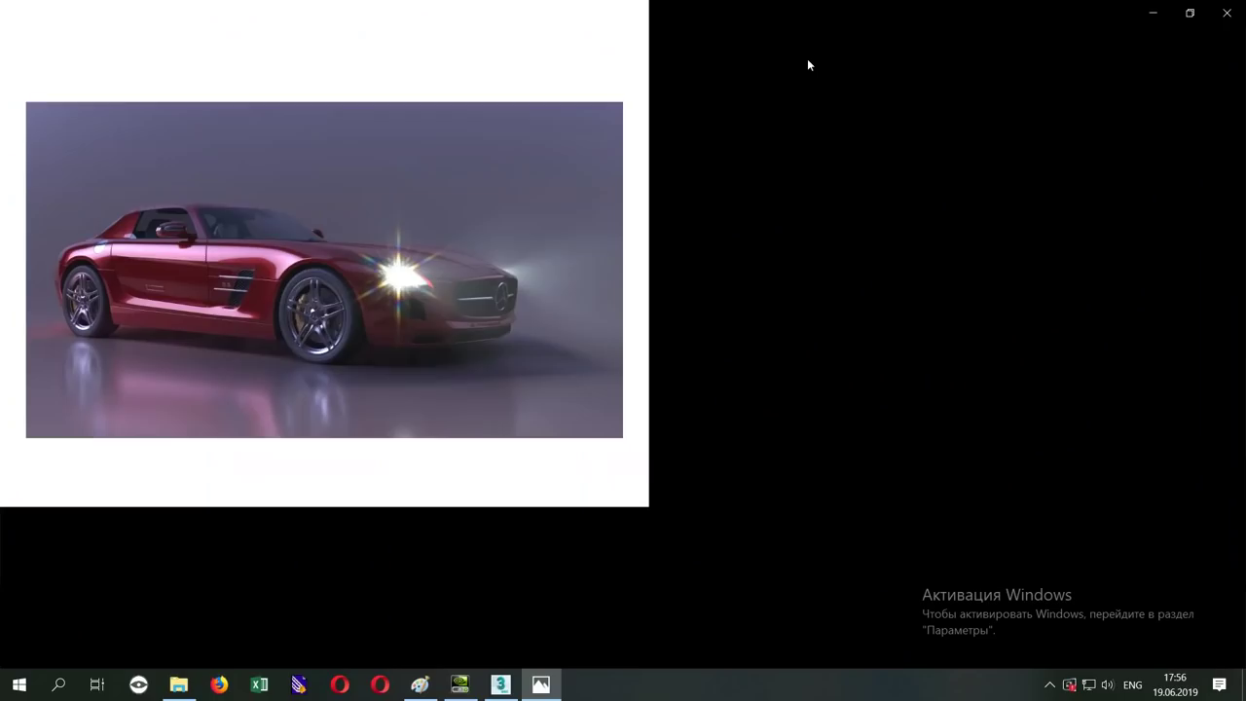
scroll(541, 335, "up", 2)
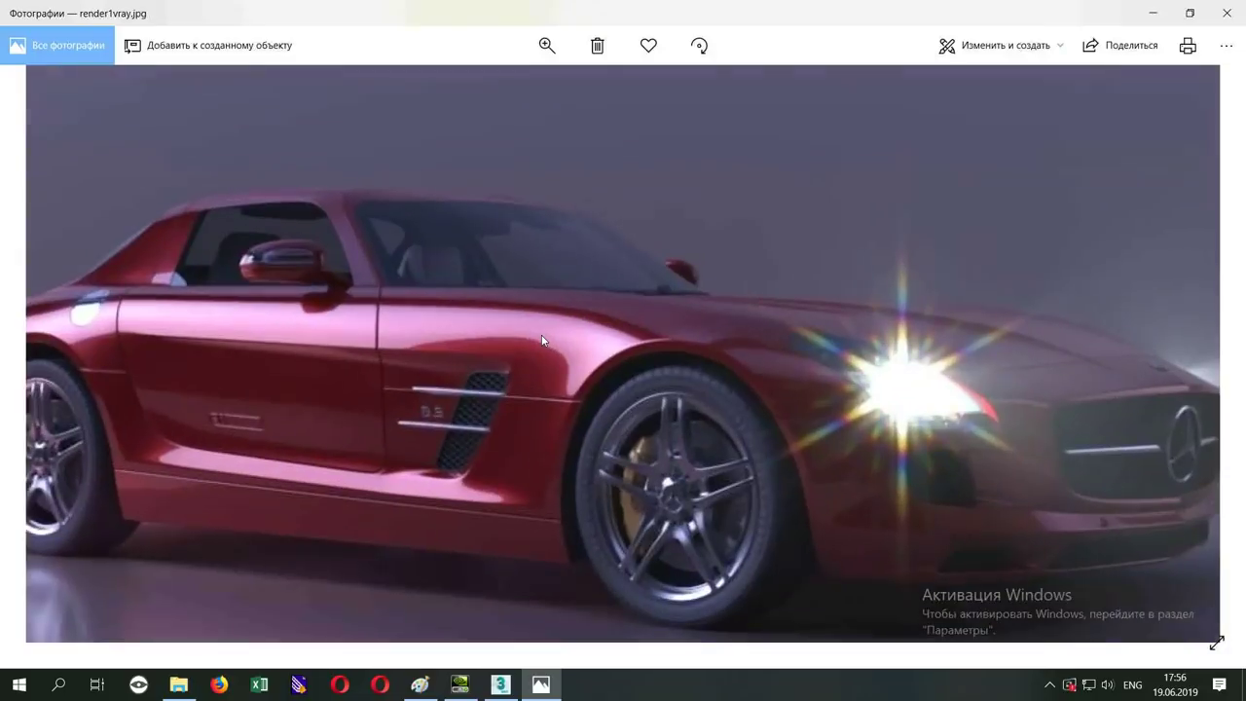
left_click_drag(683, 352, 473, 298)
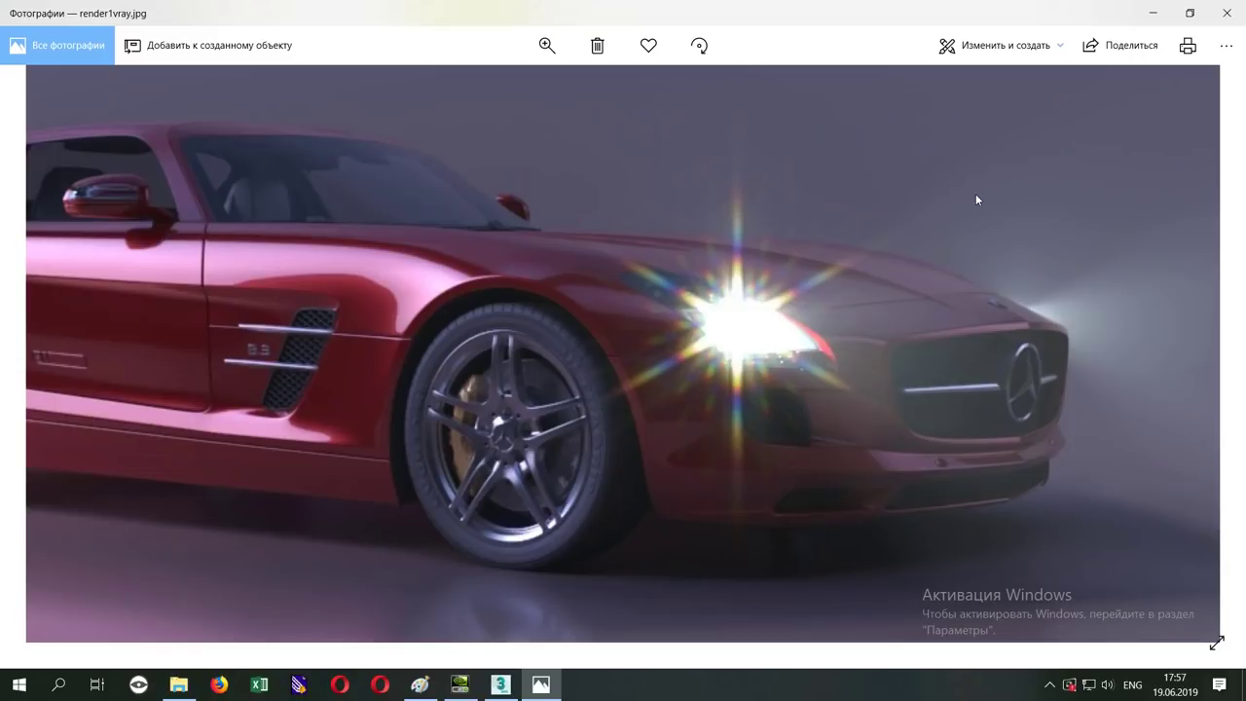
left_click(1224, 14)
double_click(982, 482)
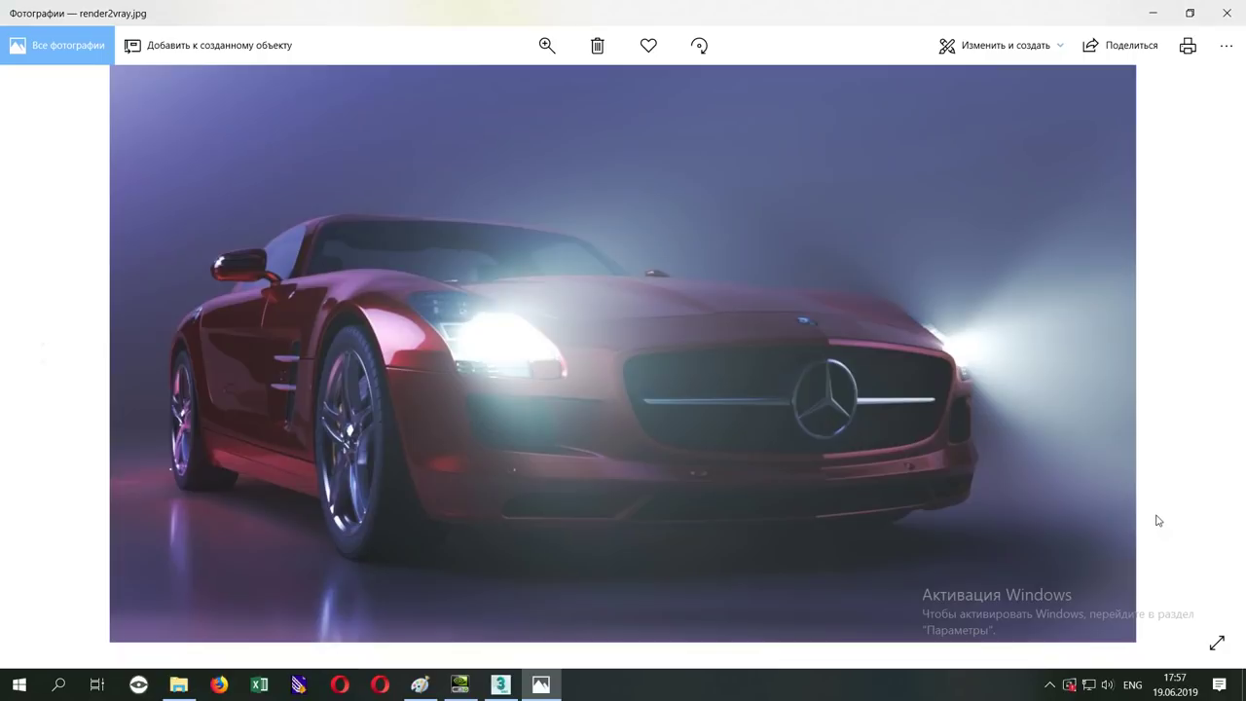
left_click(1223, 25)
- View the car render full-screen at 100%, then restore the frame buffer and return to the main window
double_click(1110, 45)
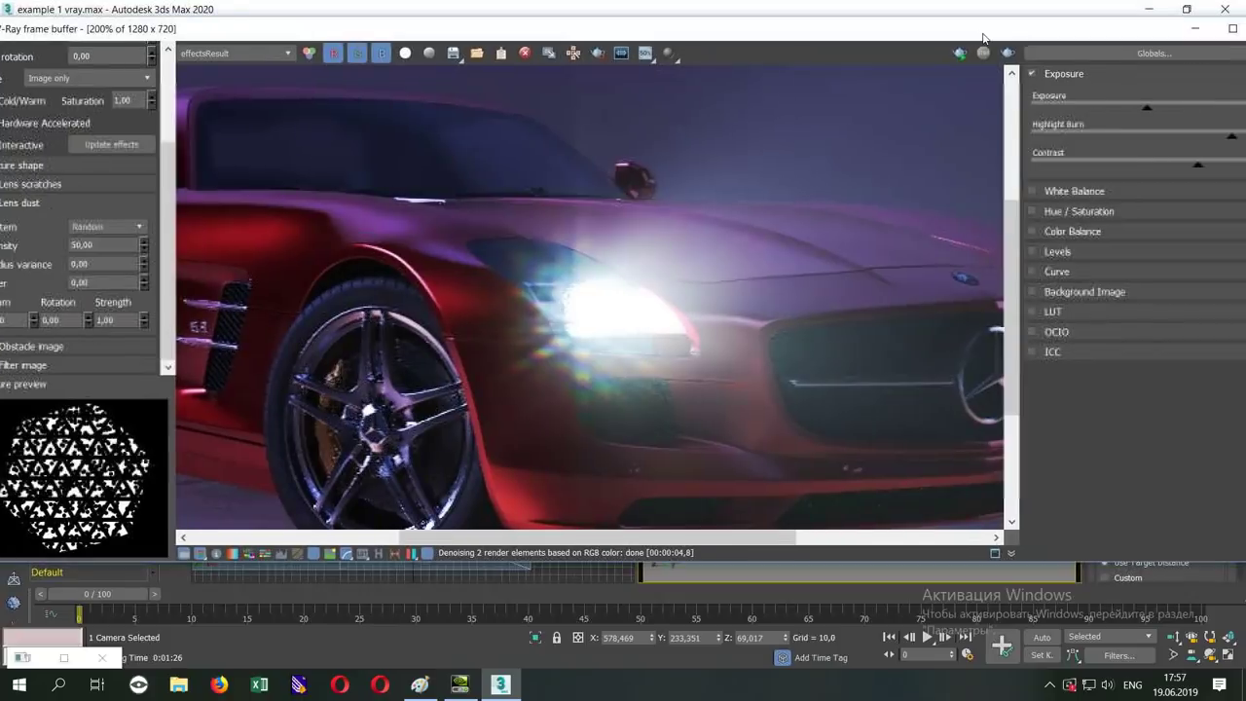
scroll(679, 323, "down", 2)
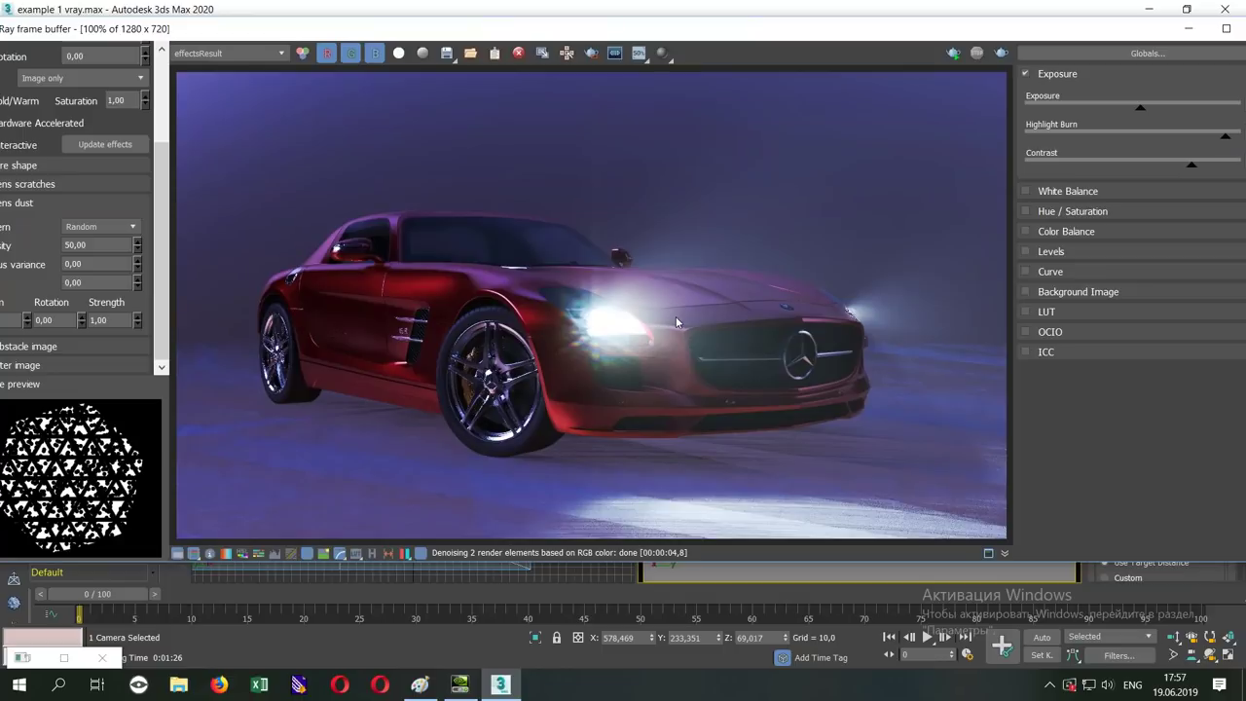
double_click(1011, 39)
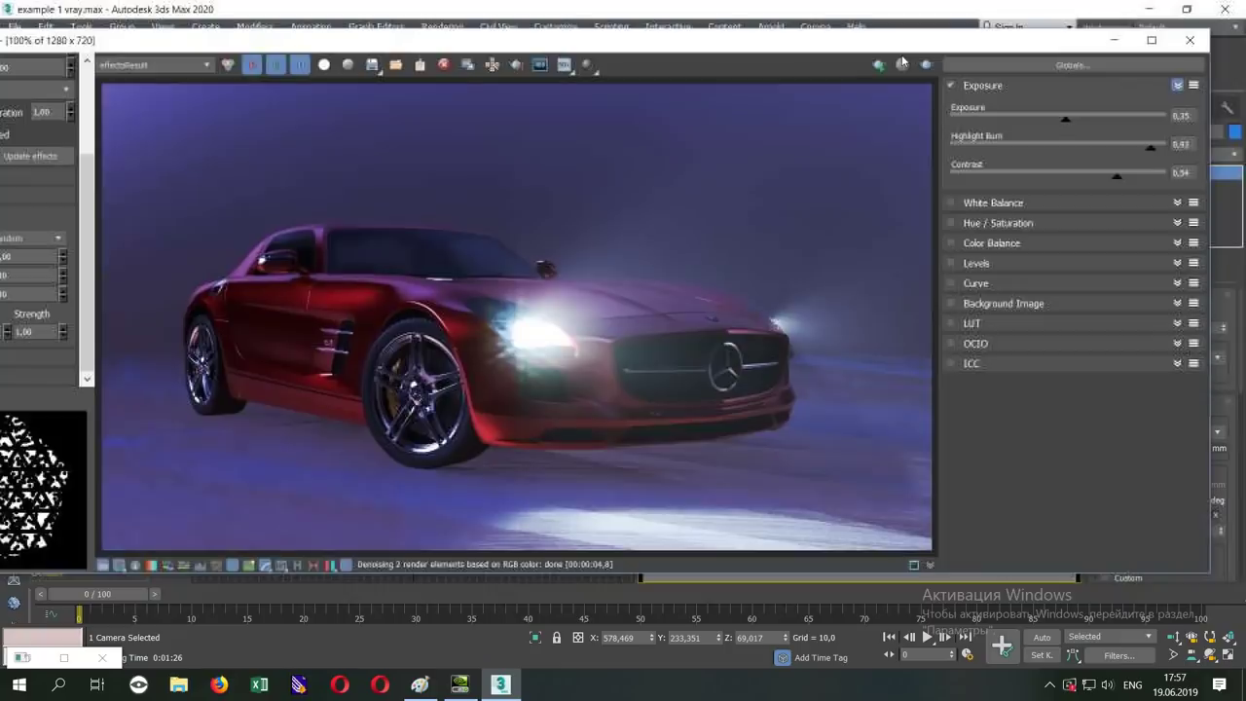
left_click(445, 8)
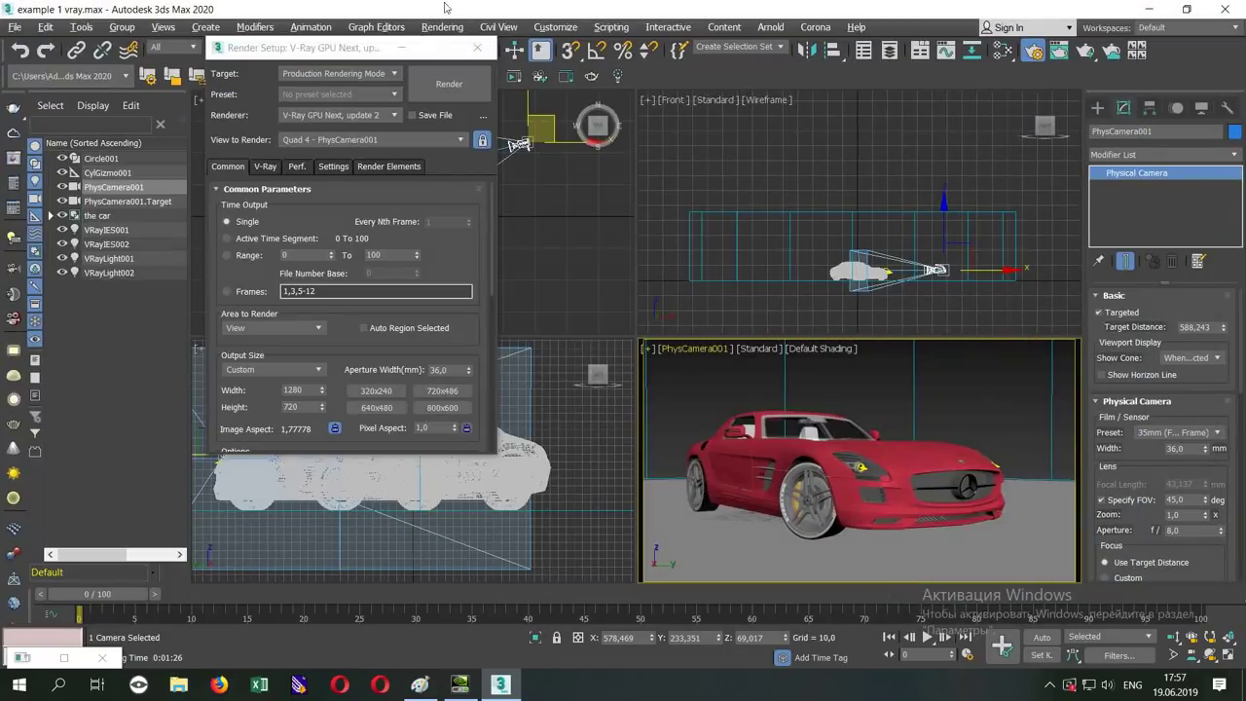
- Close Render Setup and reset 3ds Max to an empty scene
left_click(477, 47)
left_click(14, 26)
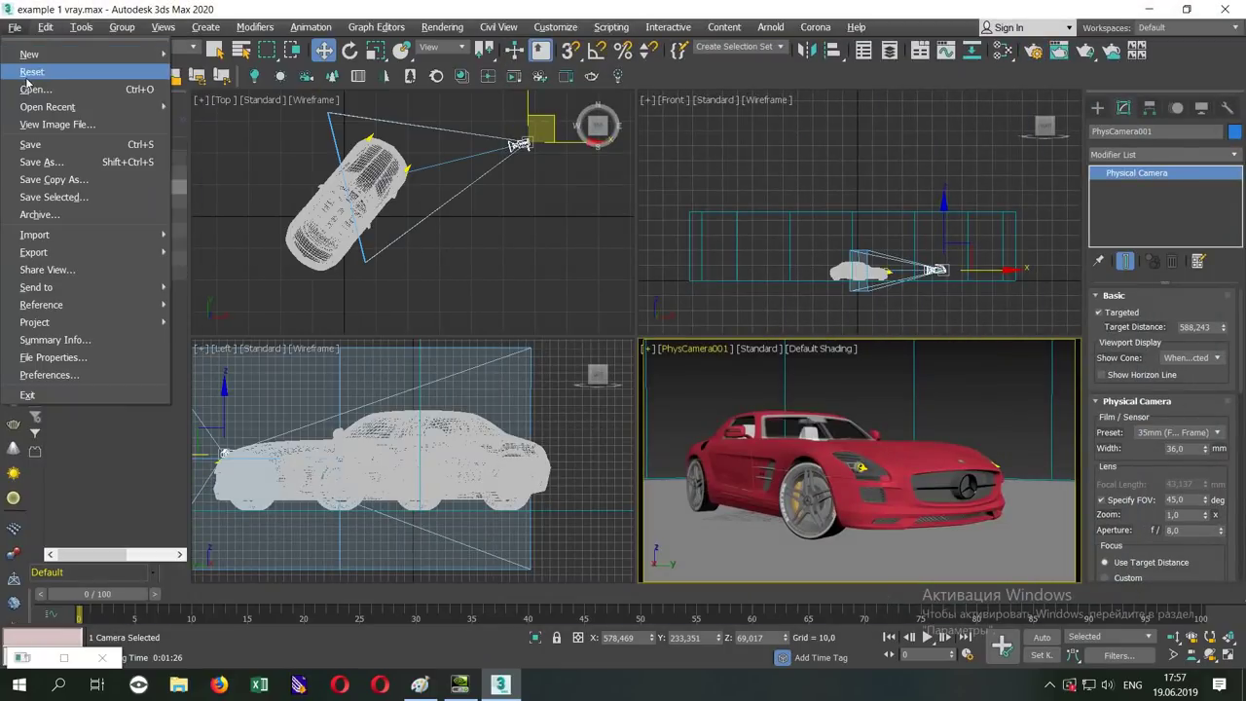
left_click(39, 76)
left_click(589, 370)
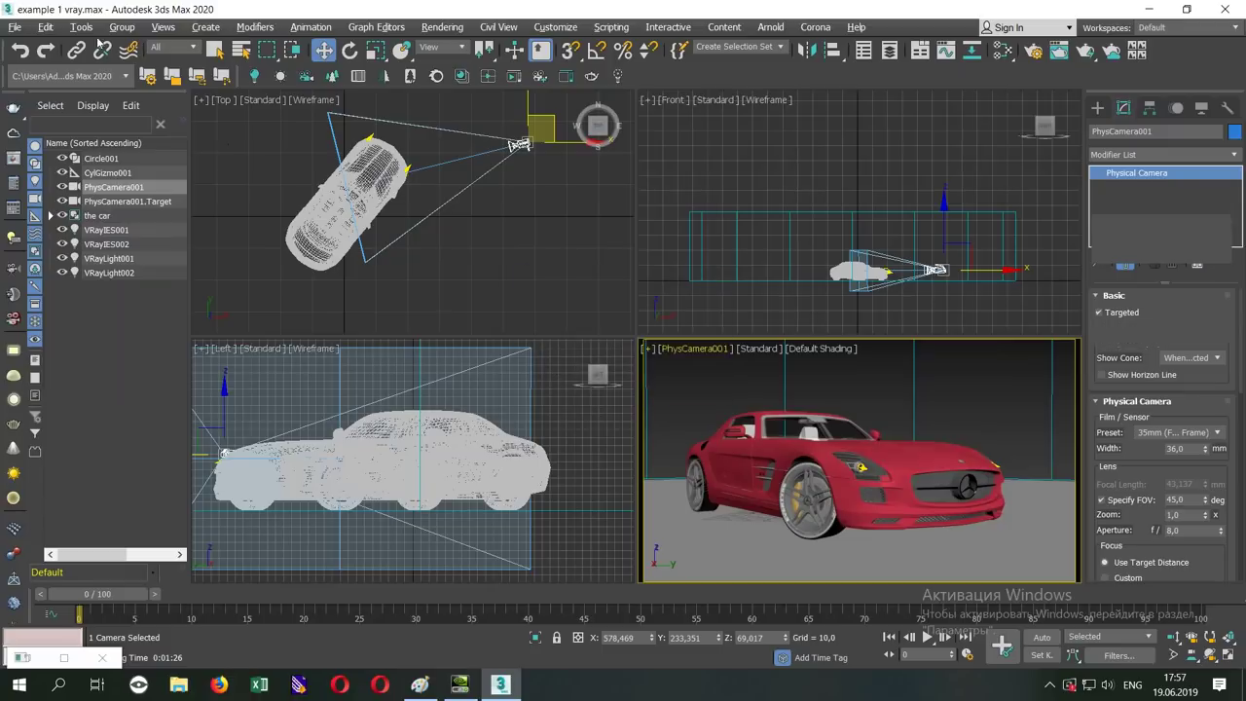
- Open example 2 corona.max despite missing files, maximize the camera view, and open Render Setup
left_click(17, 27)
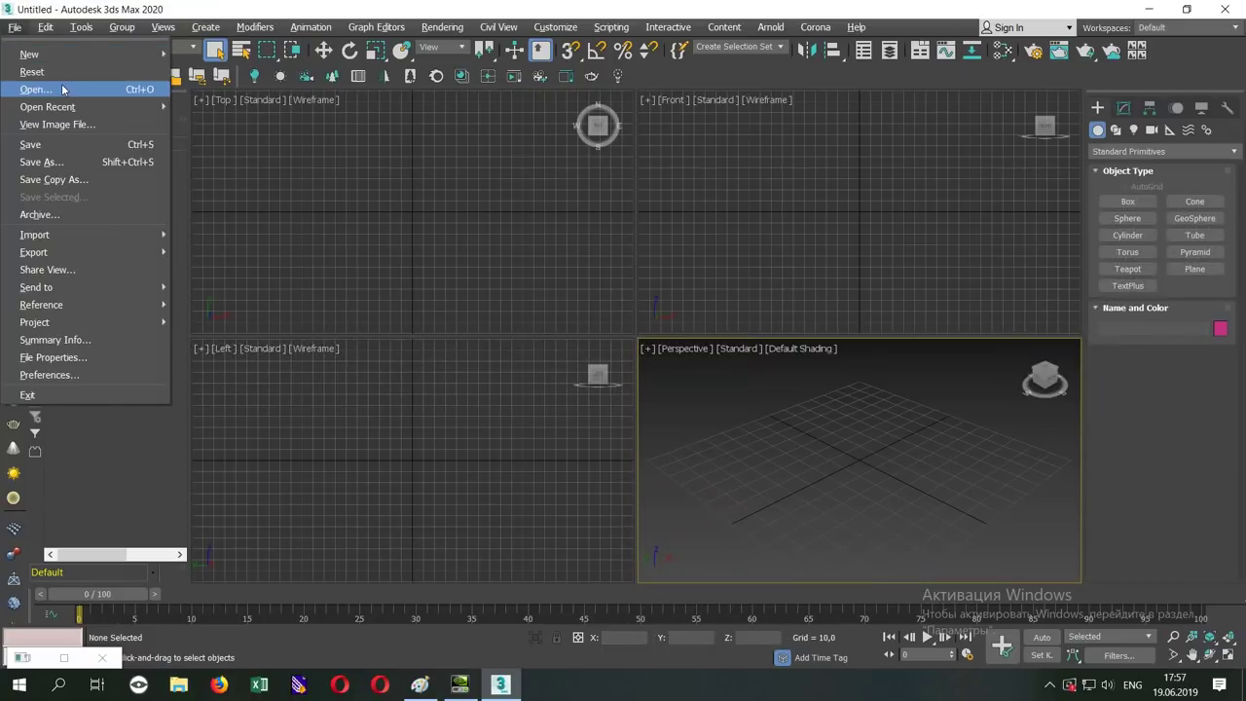
left_click(34, 85)
left_click(311, 43)
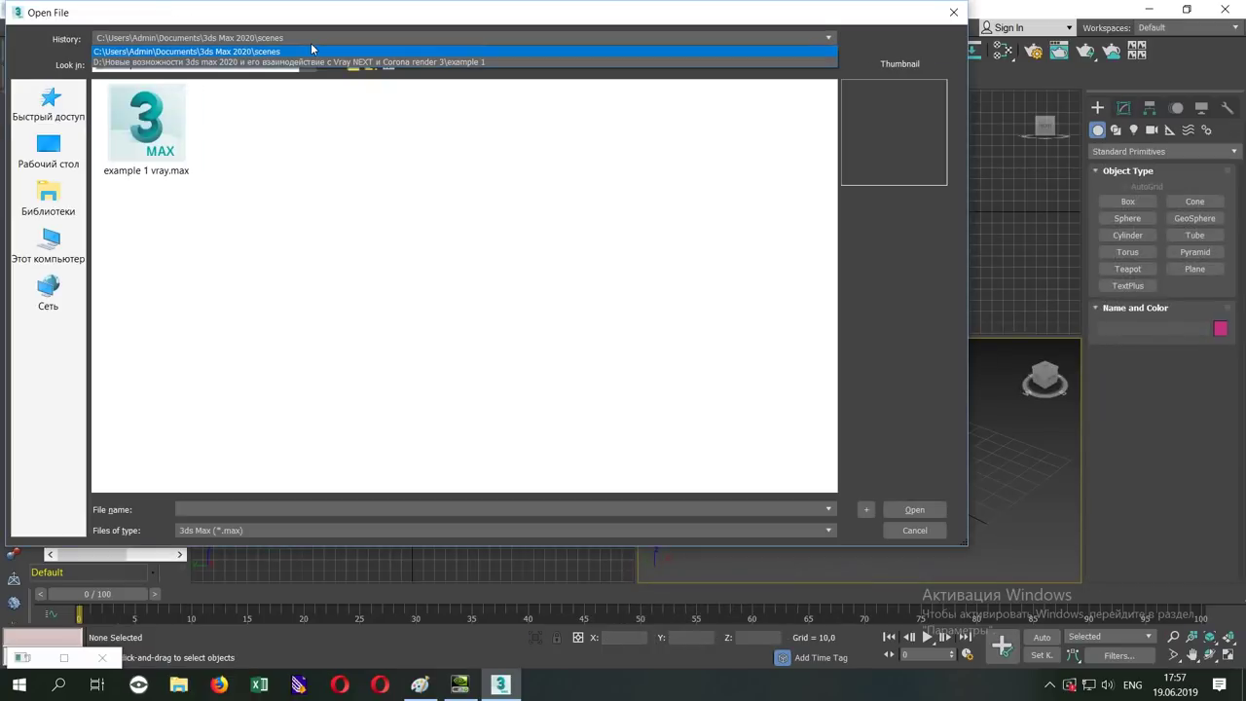
left_click(248, 58)
left_click(353, 65)
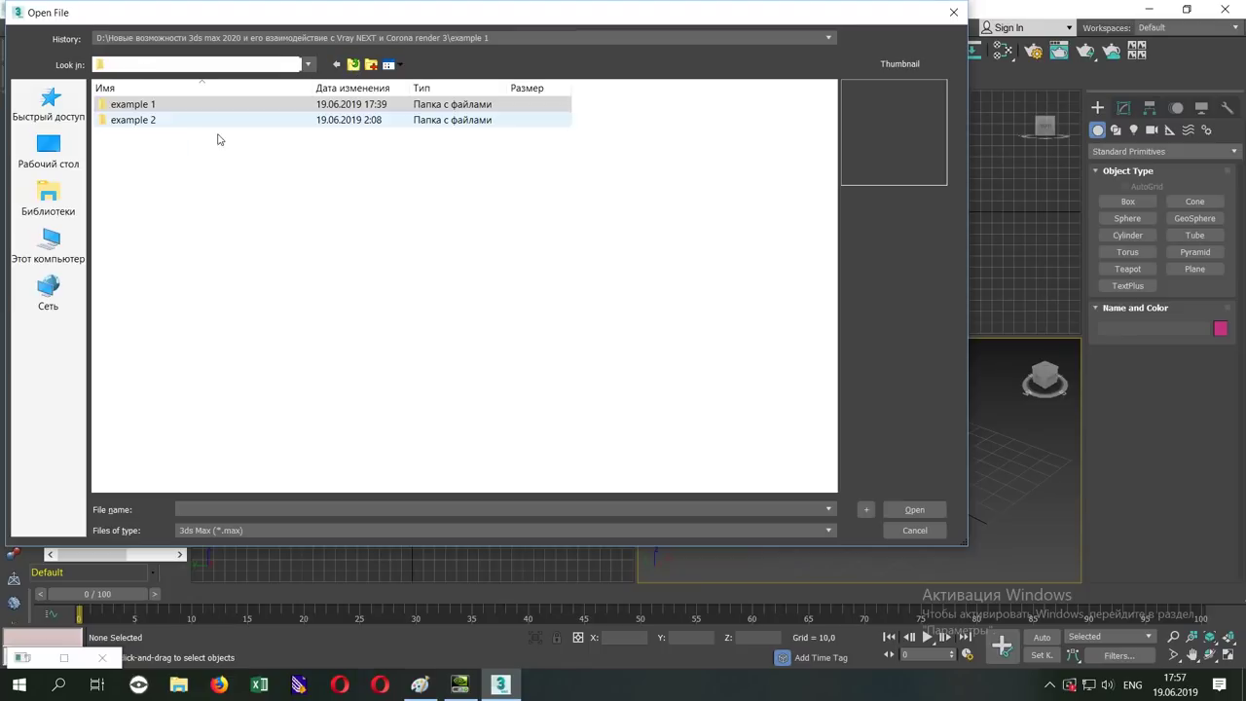
double_click(153, 124)
left_click(180, 113)
double_click(180, 114)
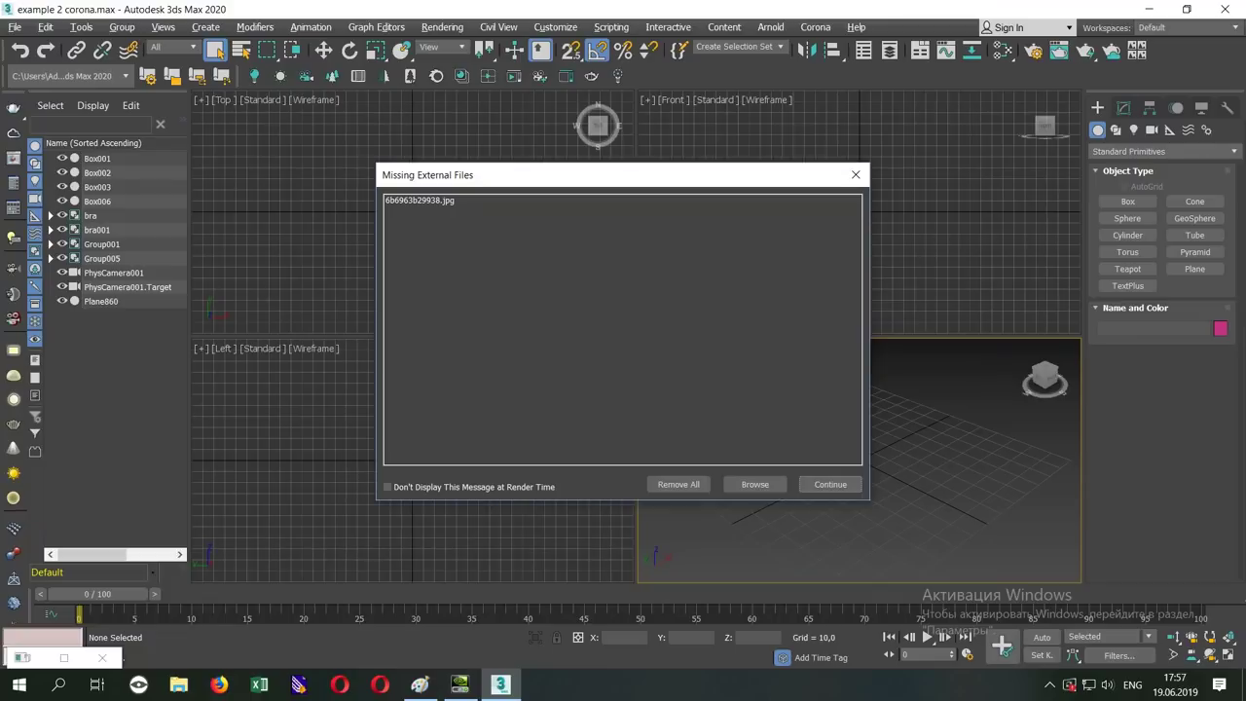
left_click(823, 484)
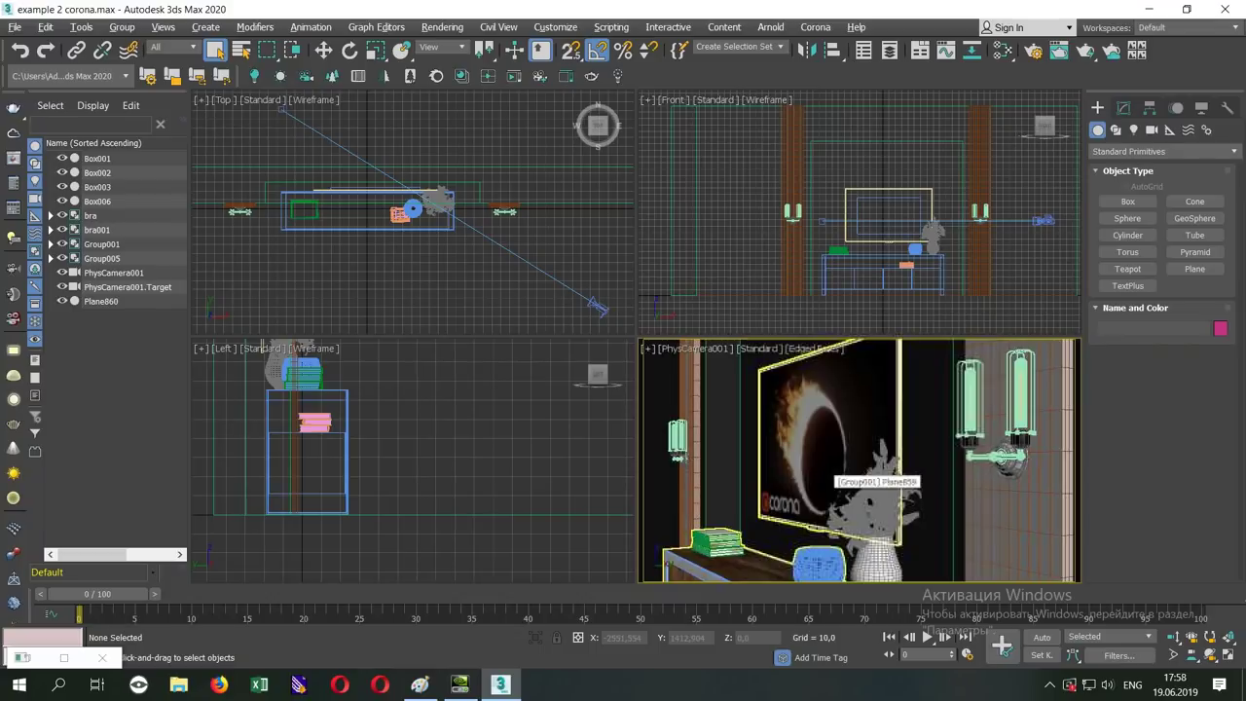
key("alt+w")
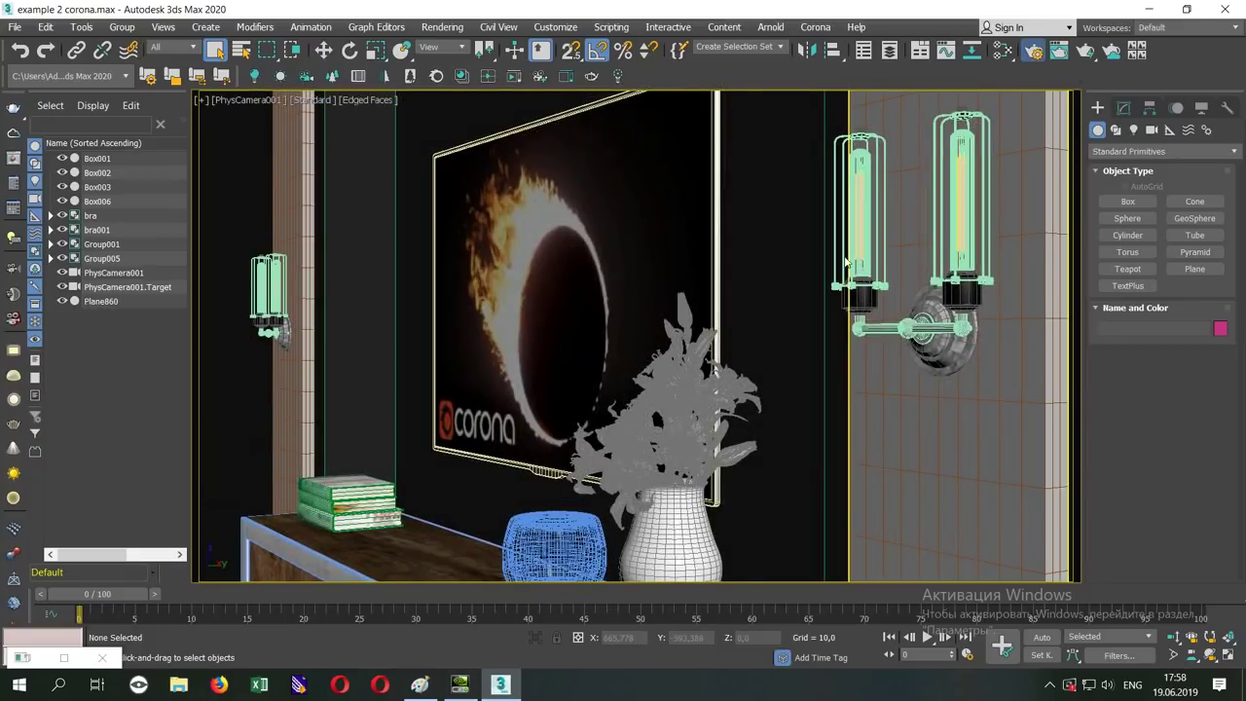
key("F10")
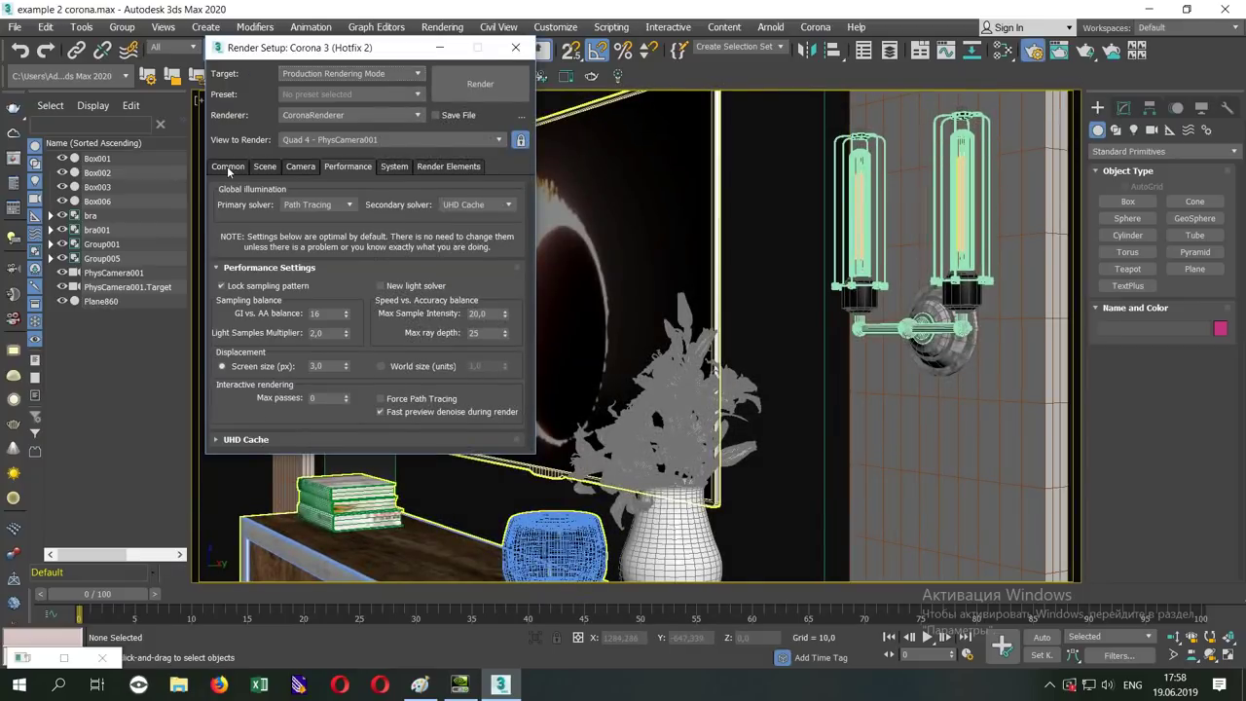
- Start an interactive Corona render and attempt licence activation, dismissing the invalid key error
left_click(264, 166)
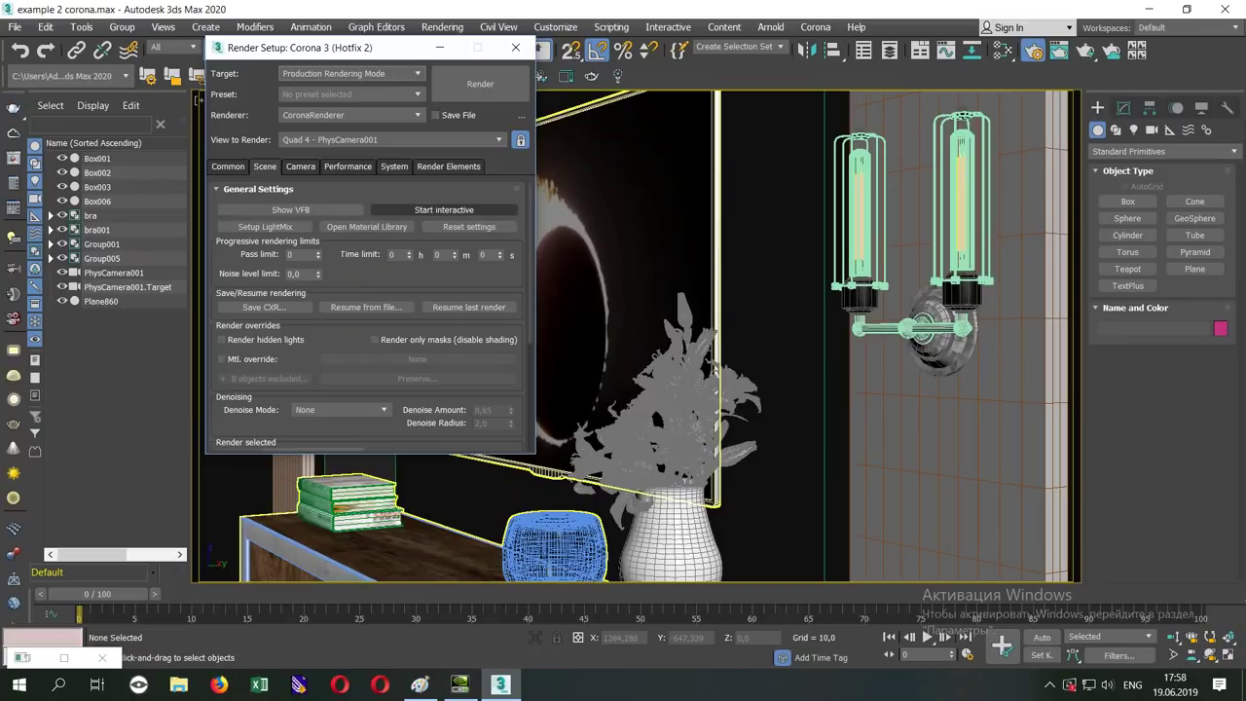
left_click(426, 210)
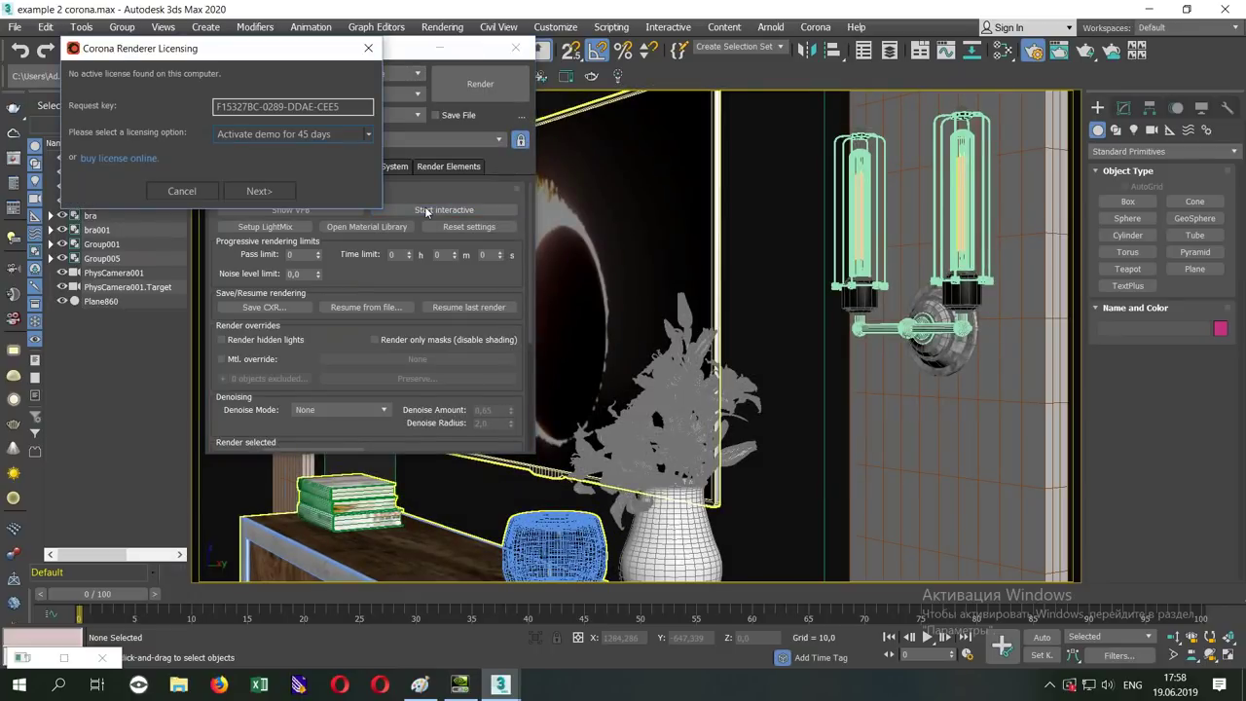
left_click(271, 197)
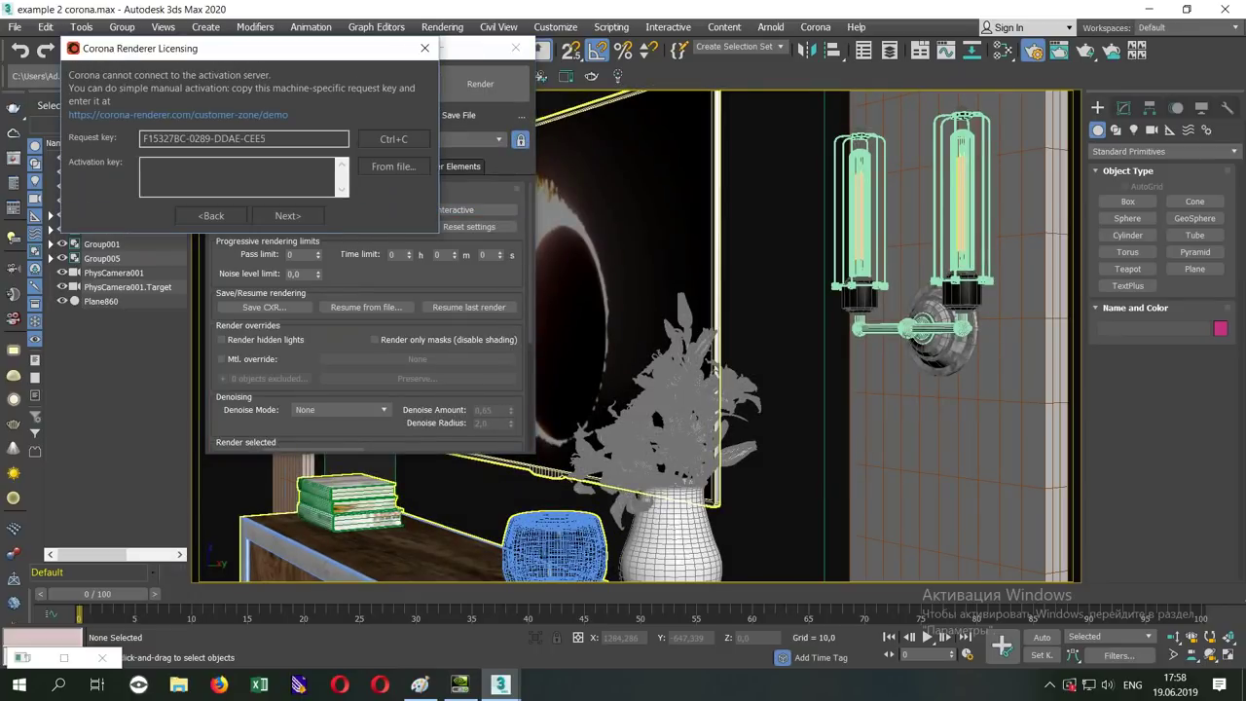
left_click(277, 218)
left_click(299, 179)
- Try the 45-day Corona demo licence, then give up and push the licensing window off screen
left_click(211, 216)
left_click(308, 134)
left_click(321, 154)
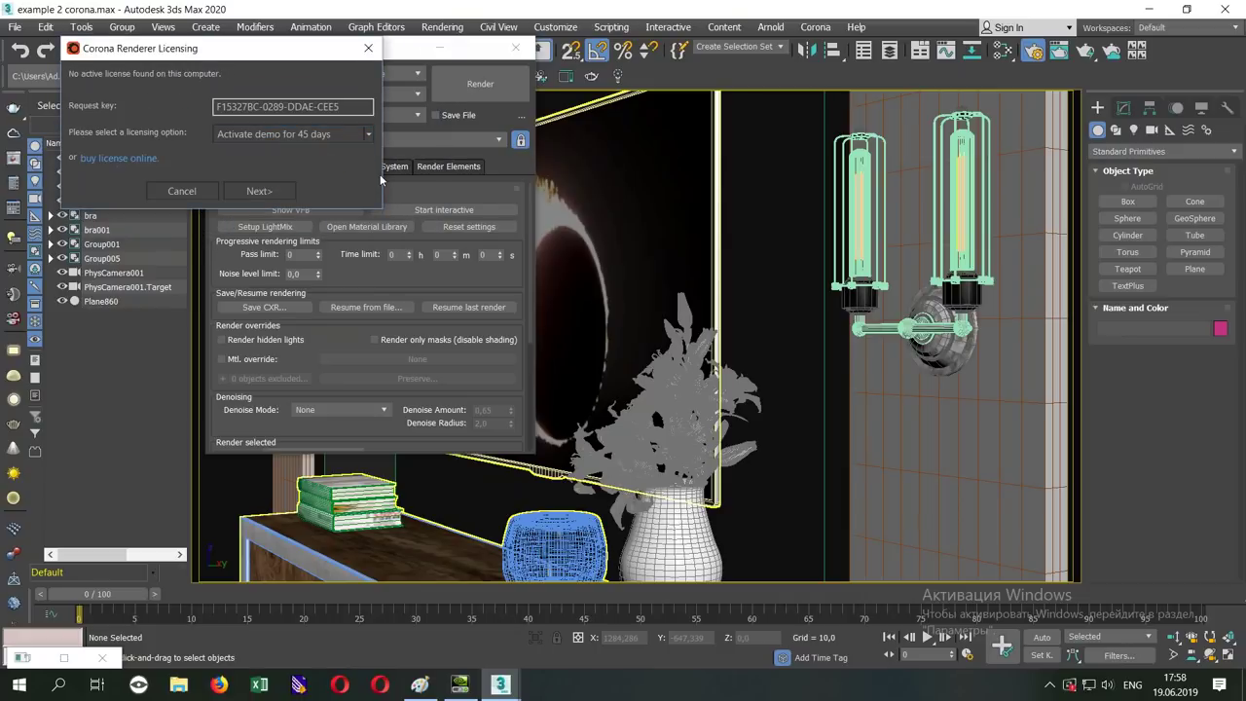
left_click(258, 190)
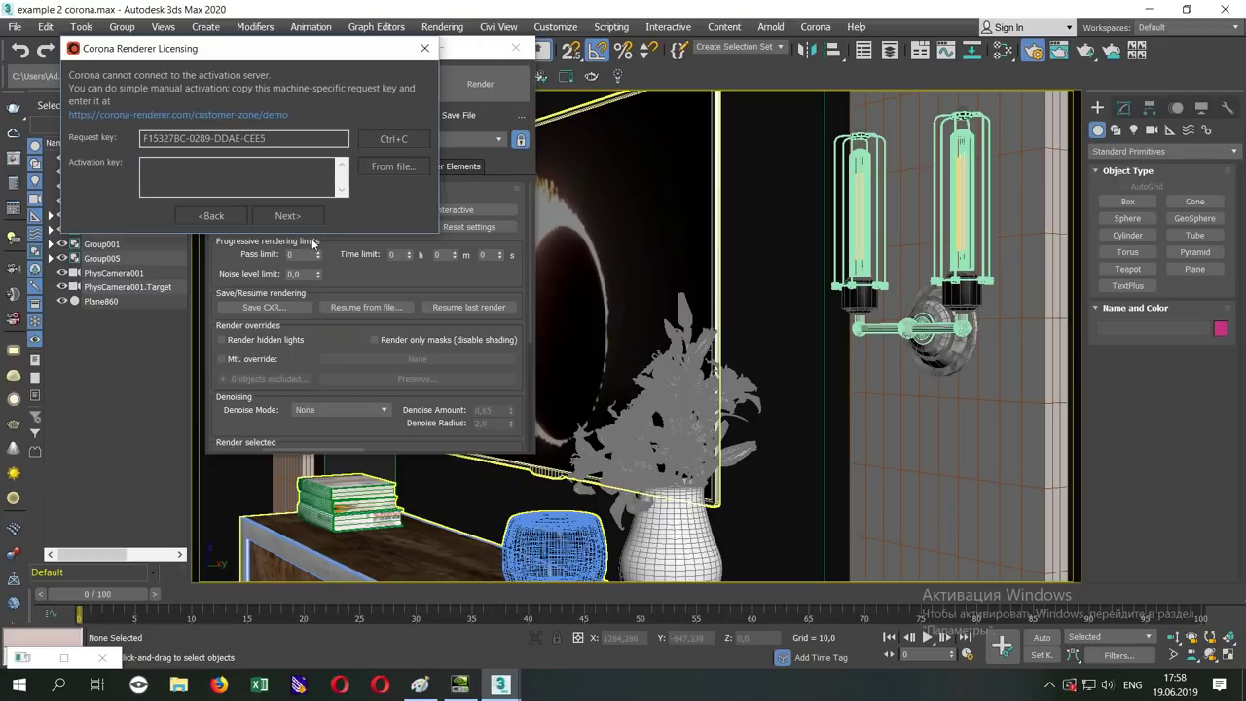
left_click_drag(335, 47, 731, 104)
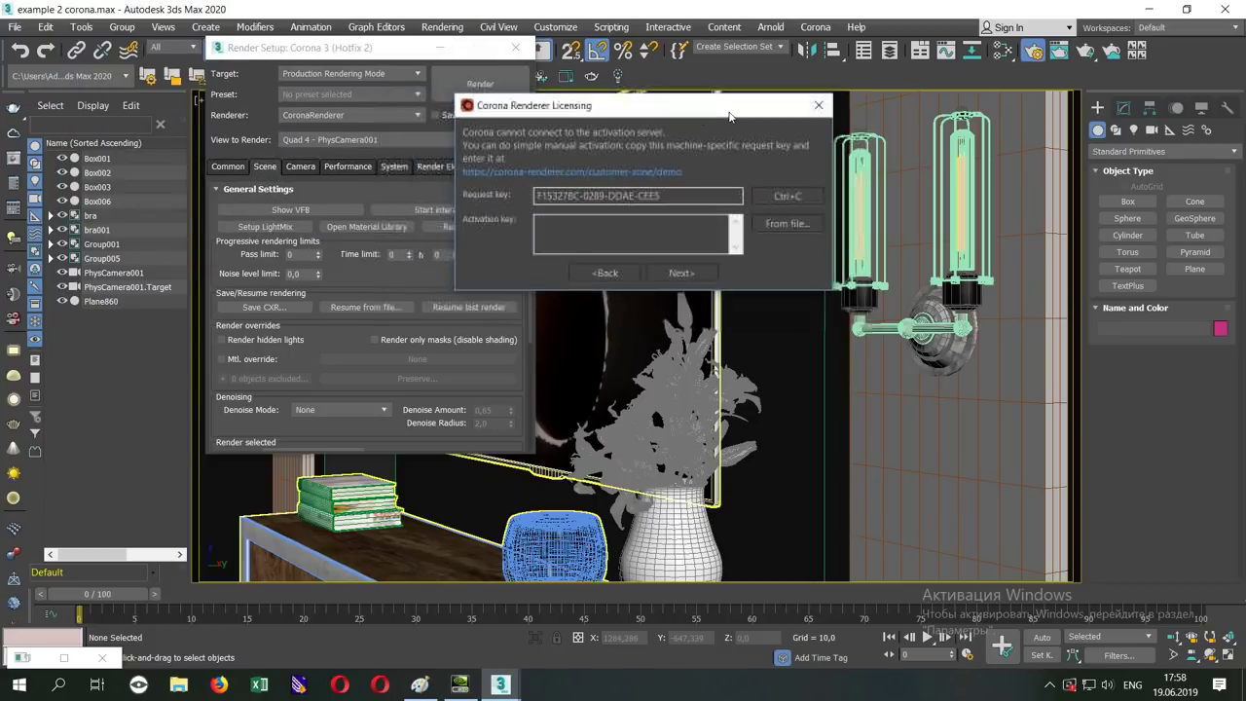
left_click(681, 272)
left_click(691, 224)
left_click_drag(667, 107, 1245, 125)
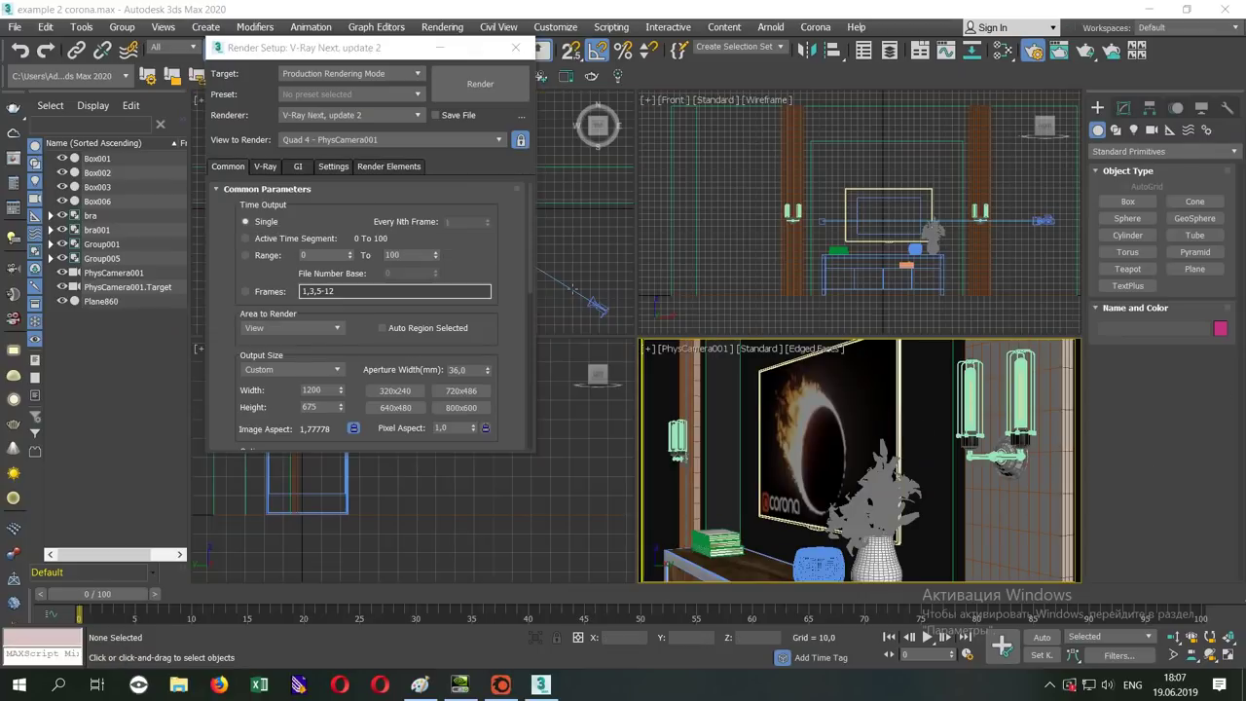
- Set the renderer to V-Ray Next, update 2 and close Render Setup
left_click(335, 115)
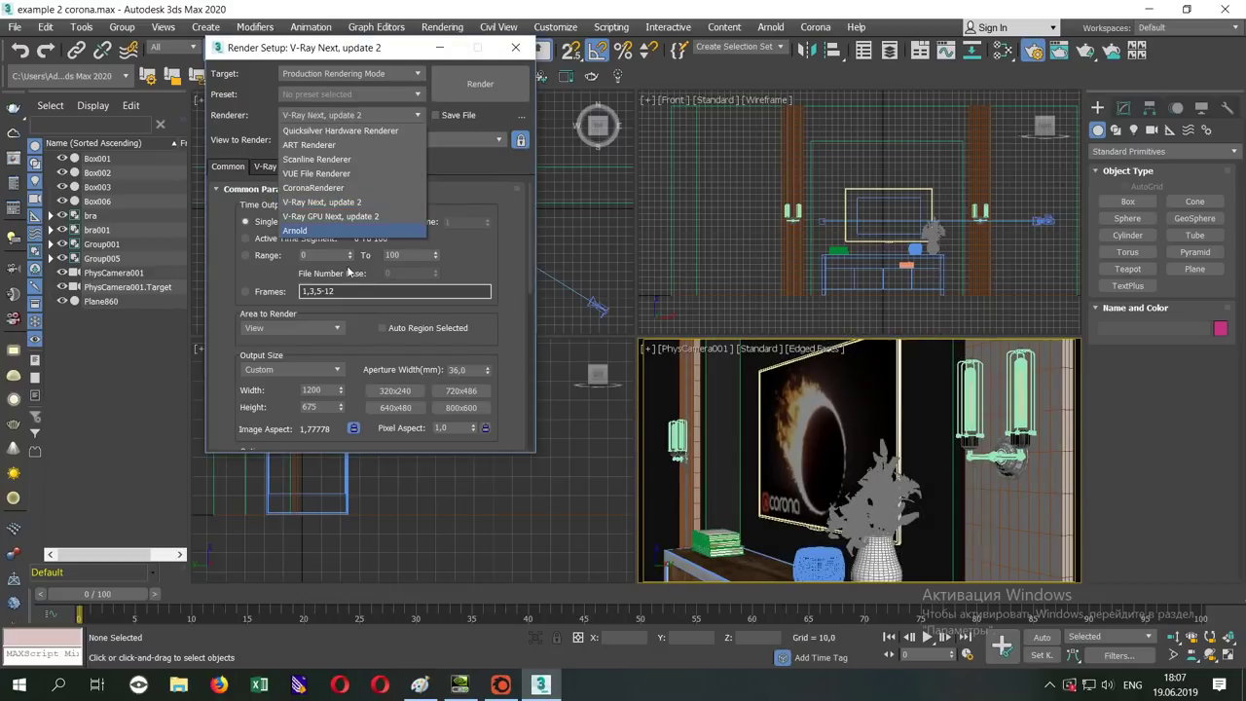
left_click(351, 202)
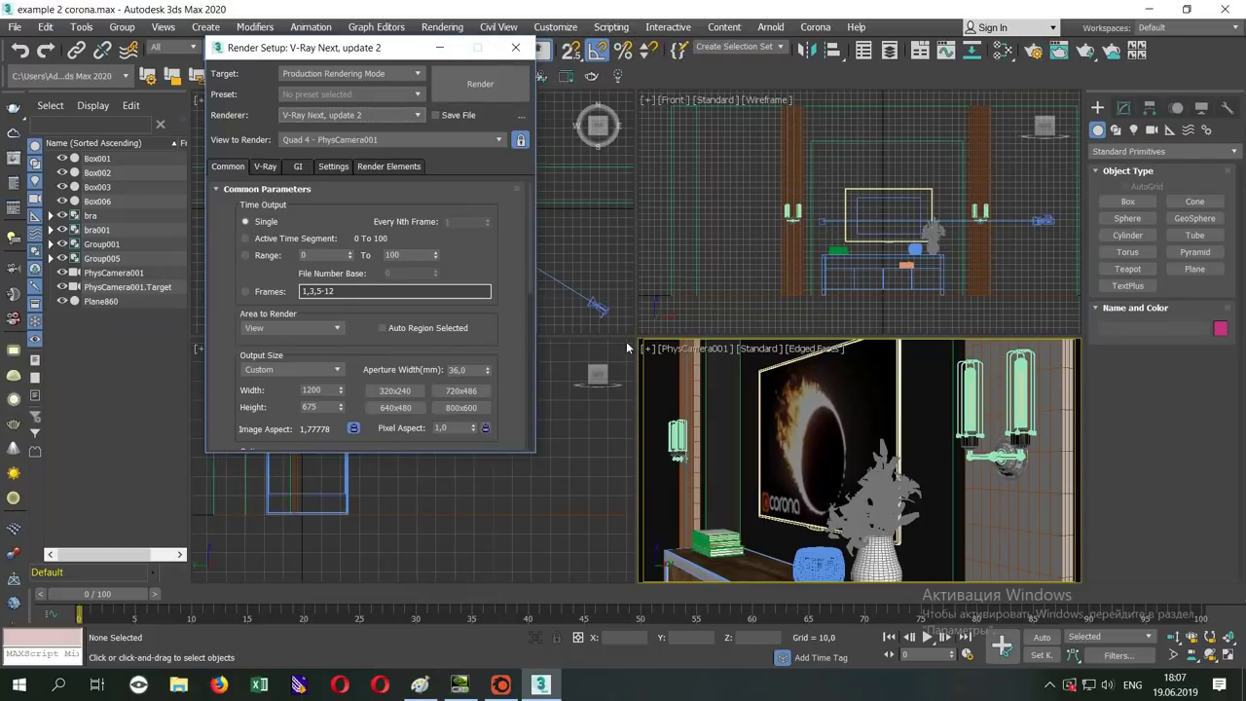
left_click(515, 47)
- Run the V-Ray scene converter from the viewport quad menu to convert all materials
right_click(669, 356)
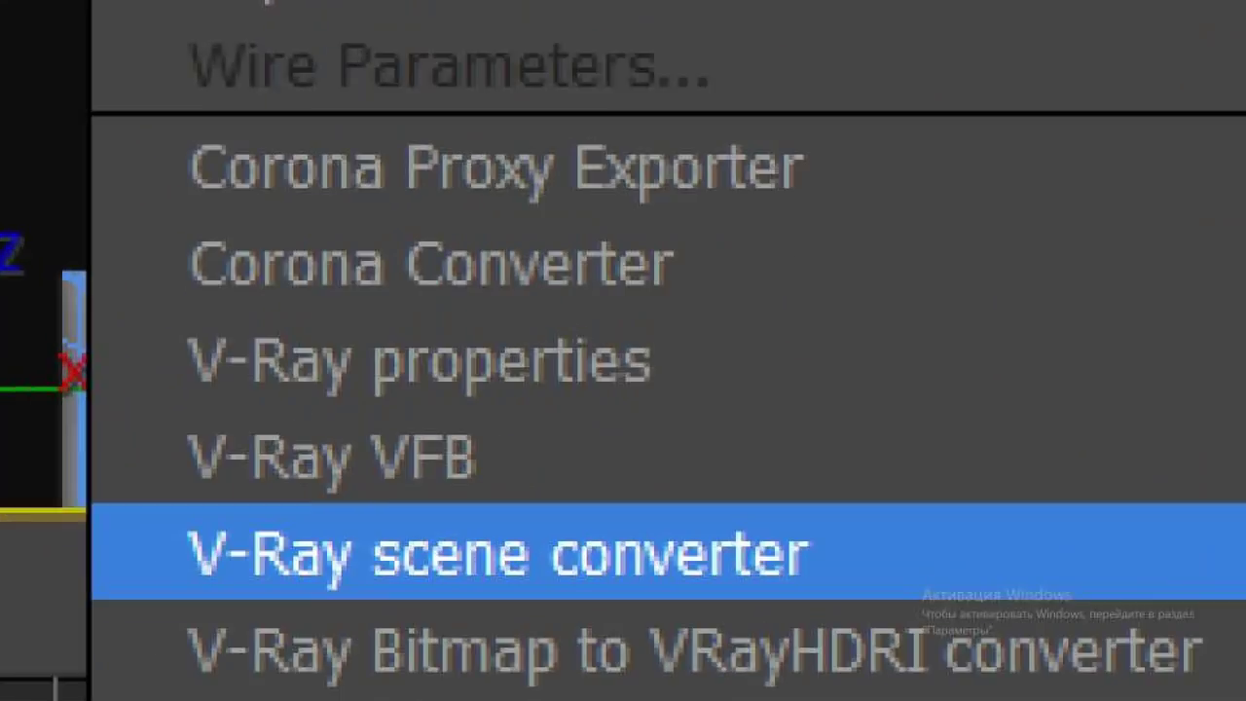
left_click(758, 596)
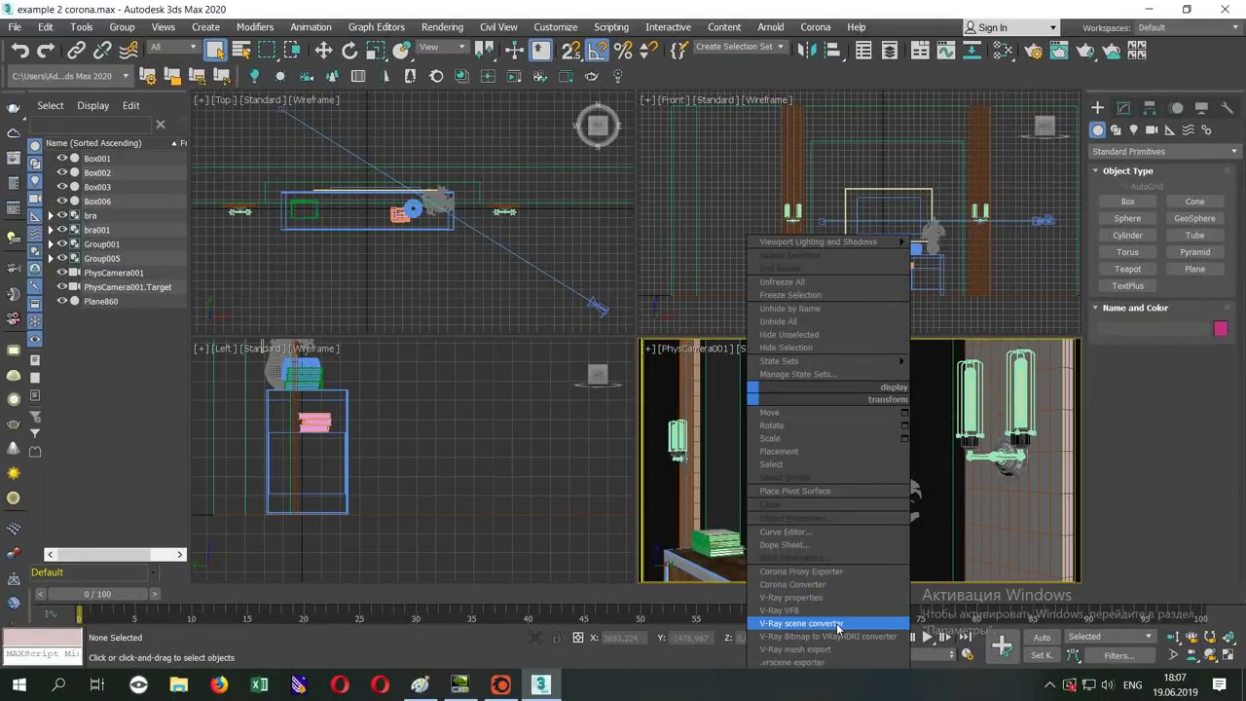
left_click(838, 624)
left_click_drag(600, 257, 532, 195)
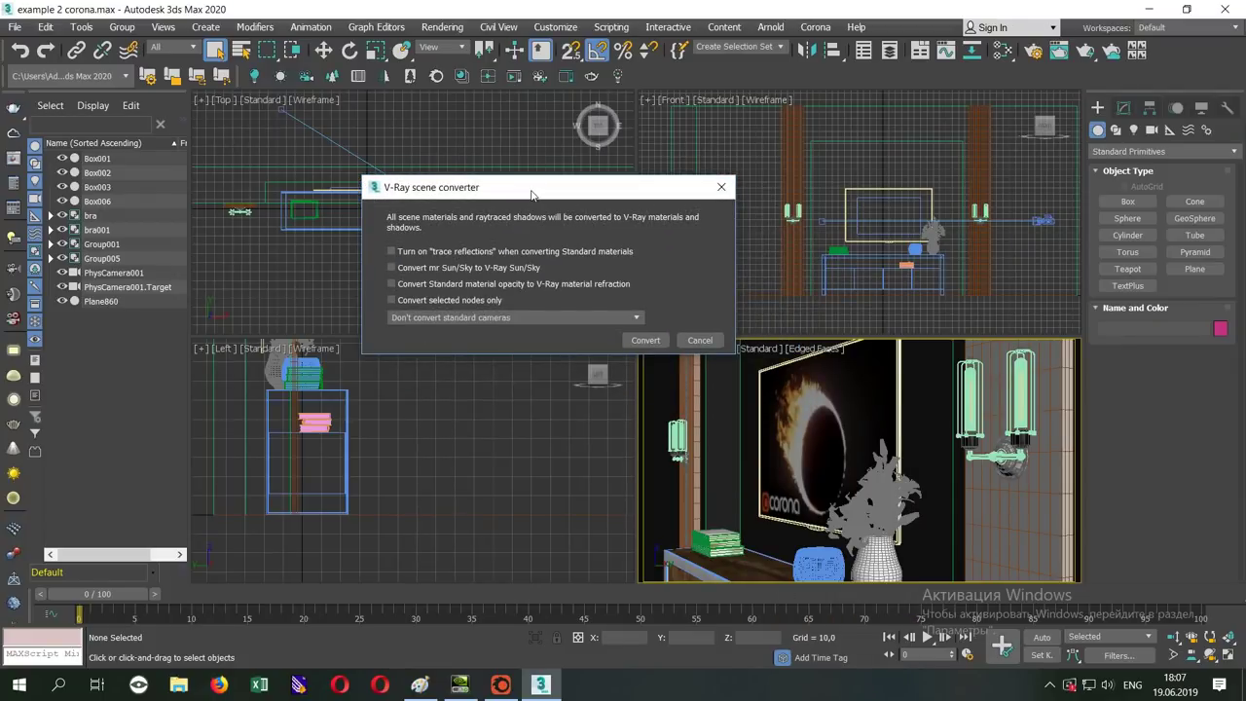
left_click(641, 341)
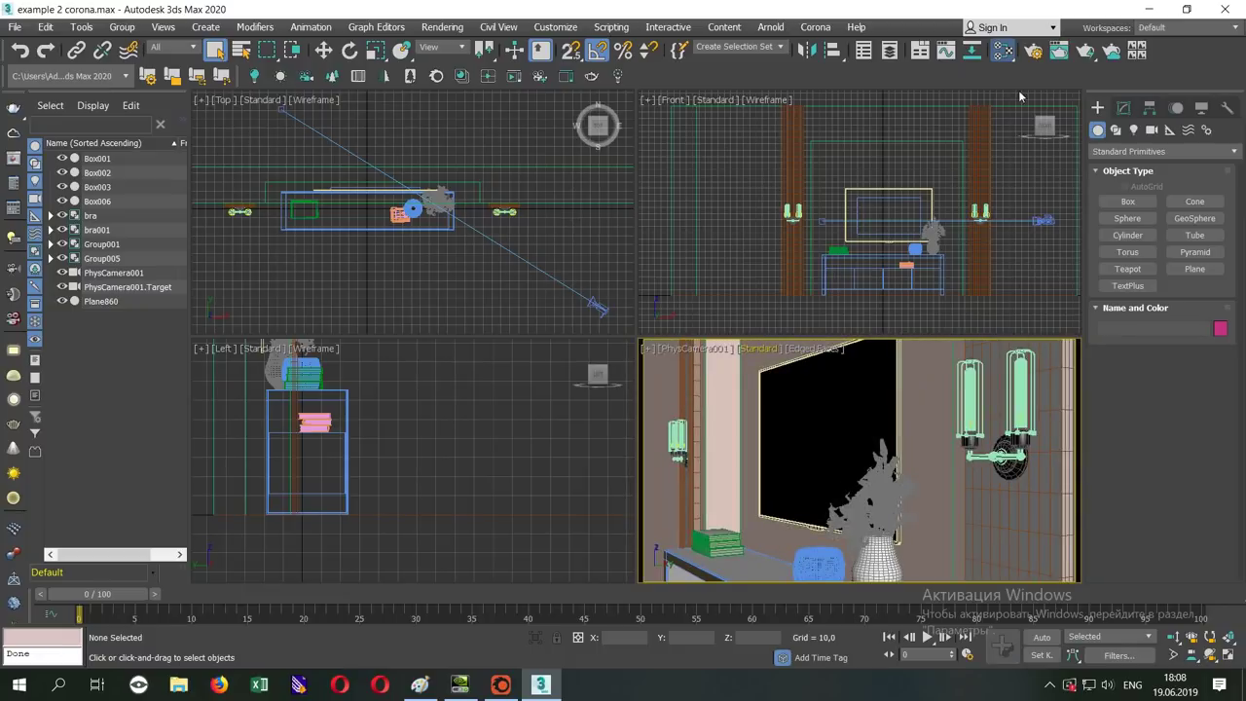
left_click(1003, 51)
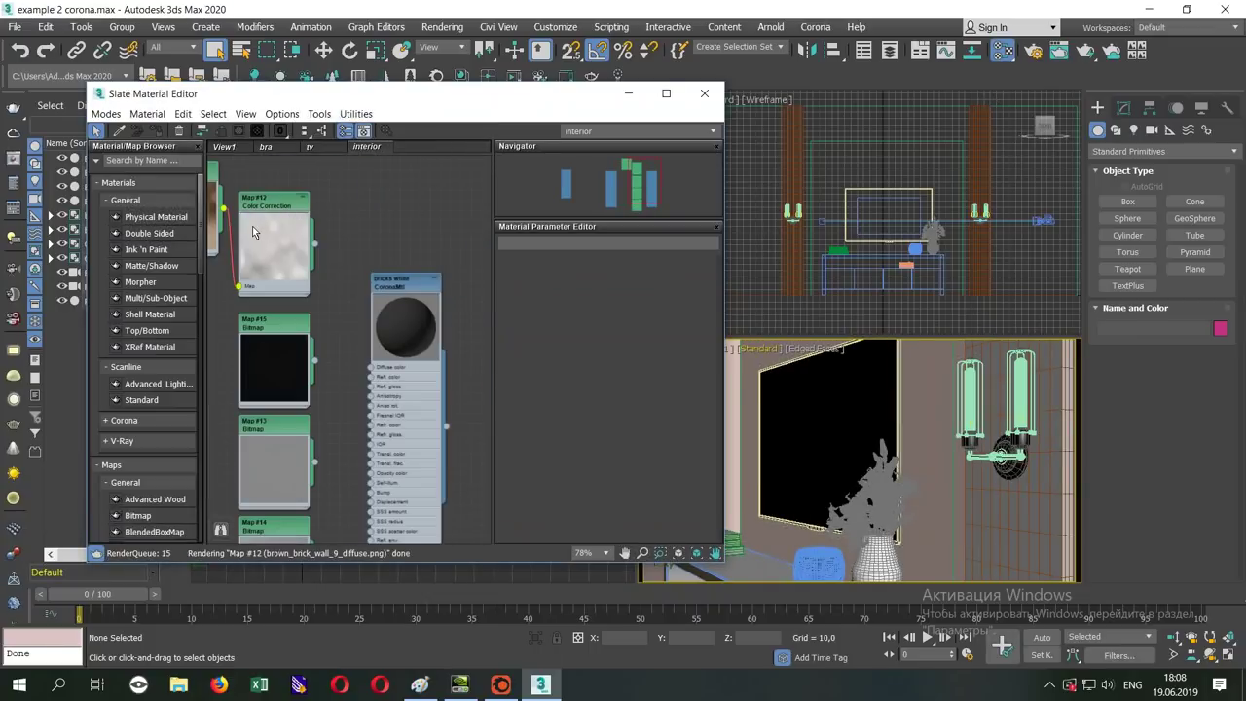
mouse_move(246, 215)
middle_mouse_down()
mouse_move(338, 220)
mouse_move(368, 245)
middle_mouse_up()
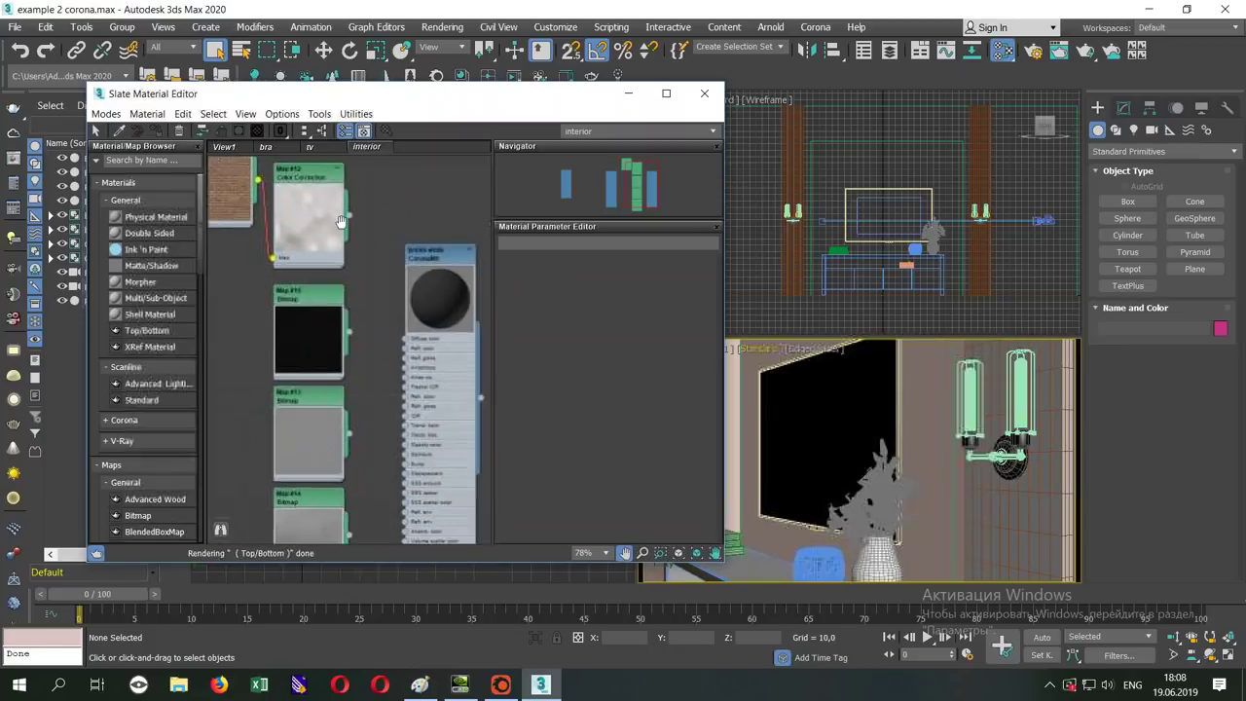
scroll(354, 257, "up", 4)
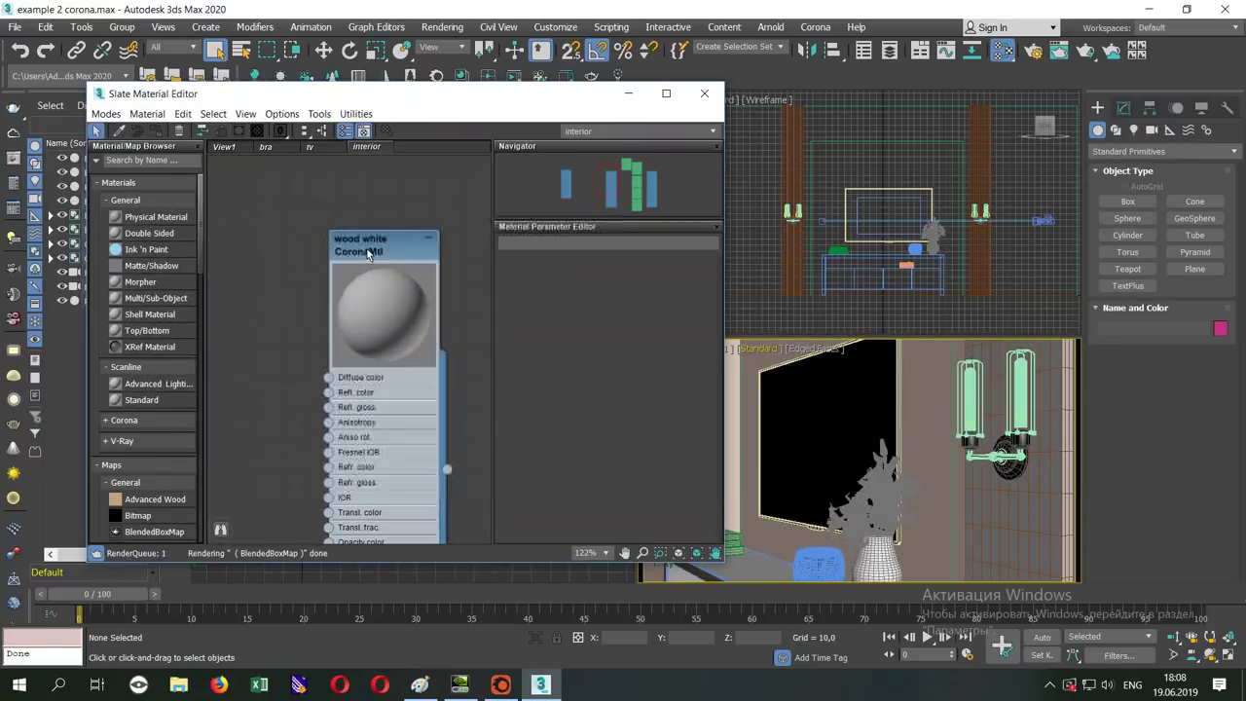
double_click(355, 255)
middle_click_drag(356, 255, 273, 282)
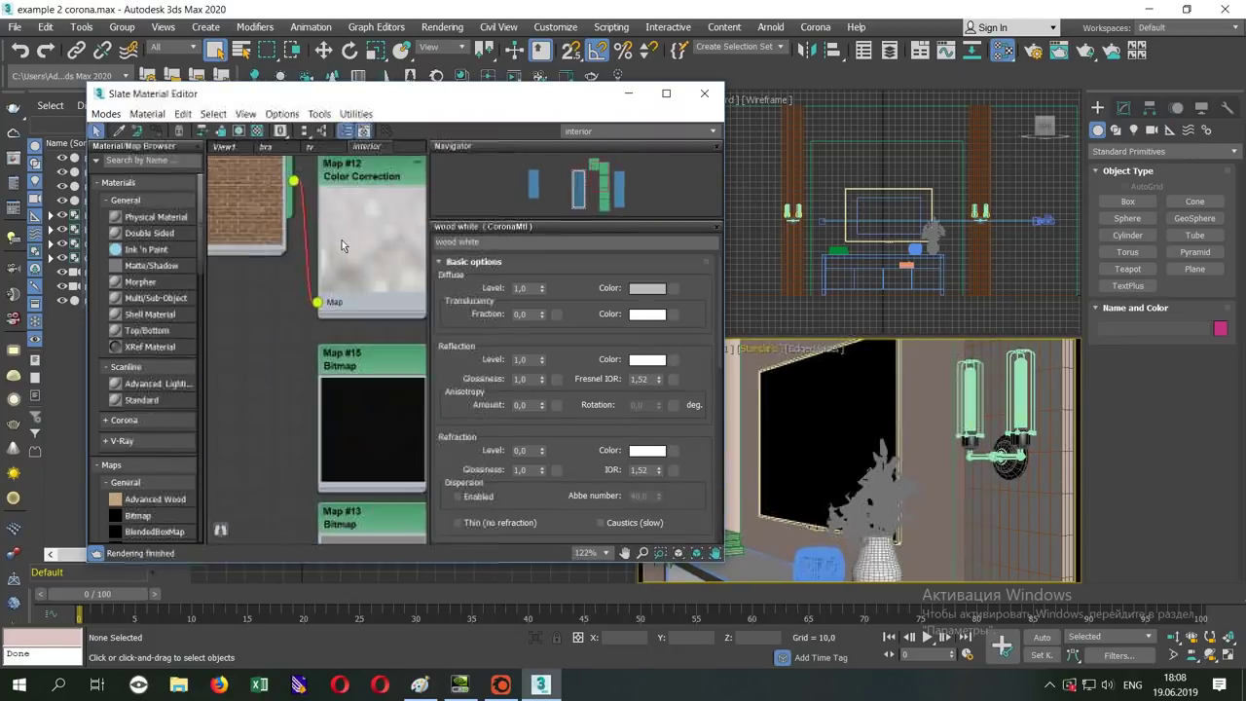
double_click(272, 281)
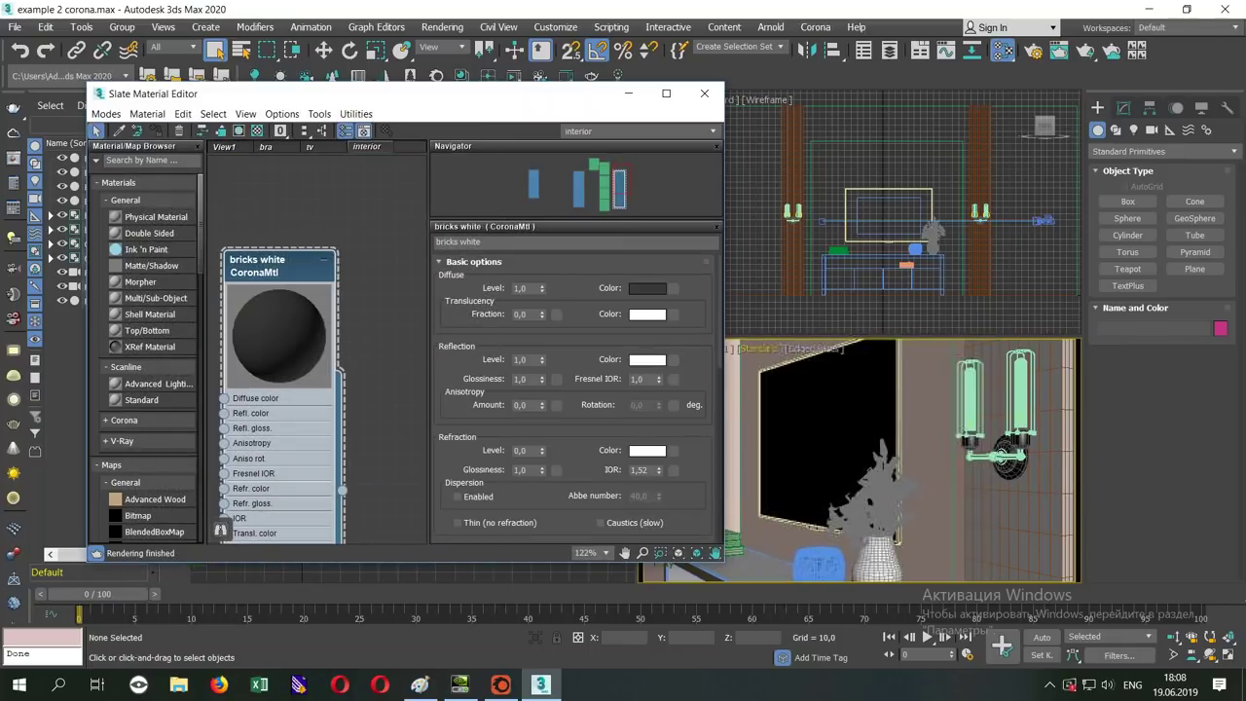
- Maximize the PhysCamera001 view, run a live V-Ray IPR preview, then stop it
left_click(704, 93)
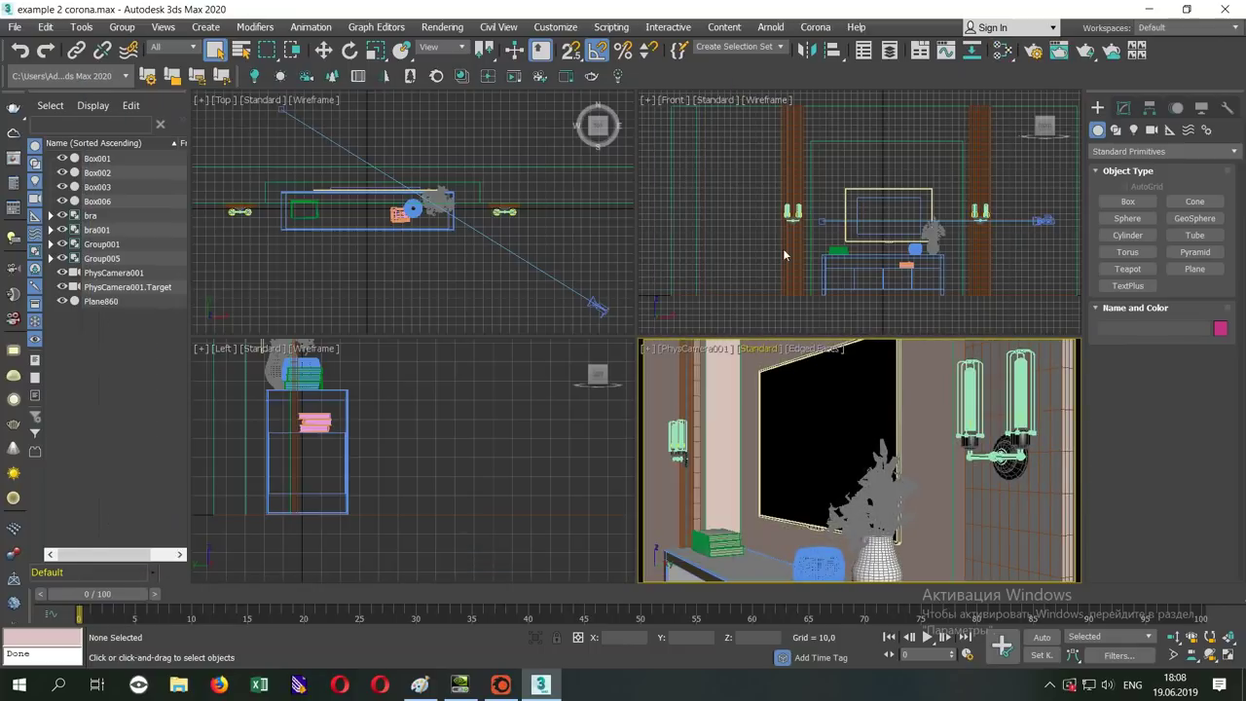
key("alt+w")
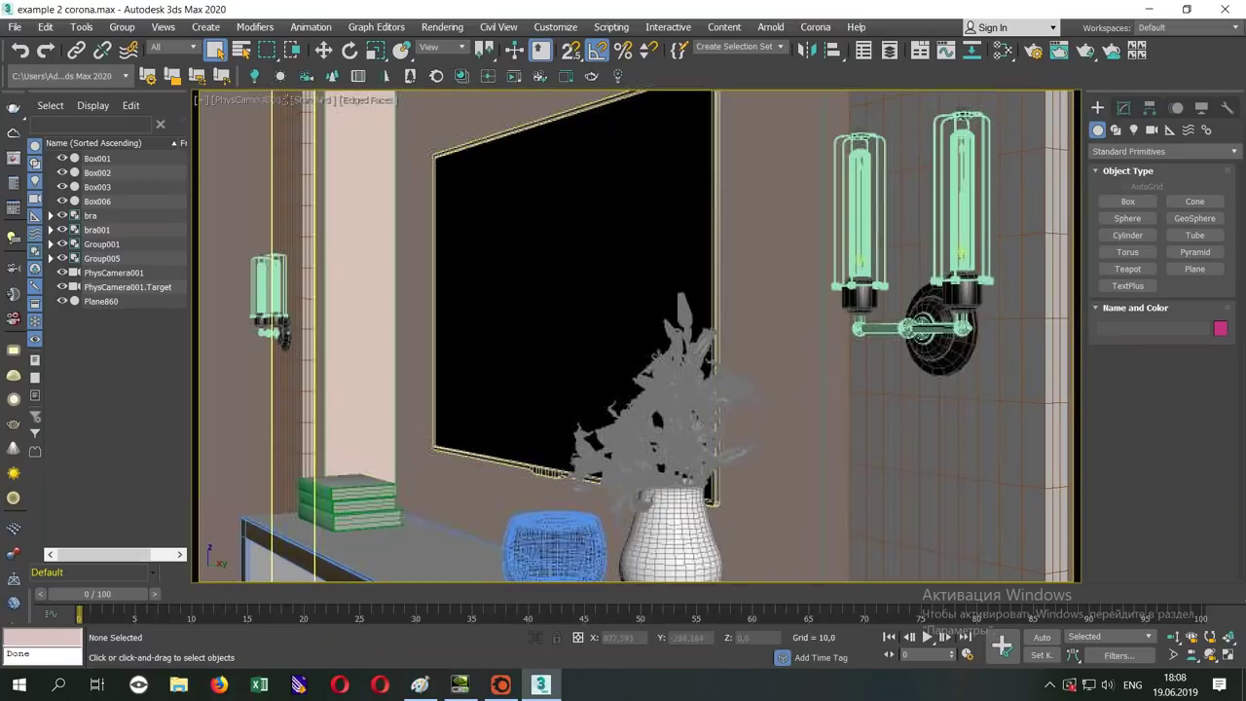
left_click(312, 101)
left_click(335, 125)
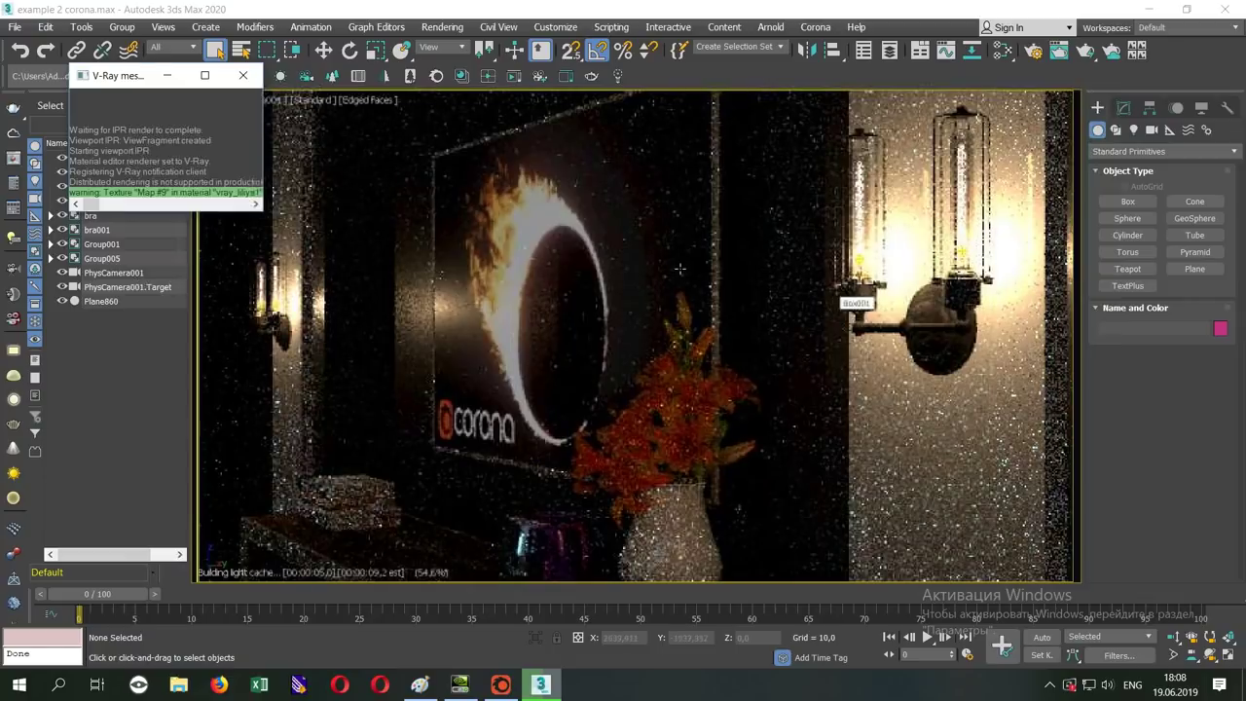
left_click(242, 75)
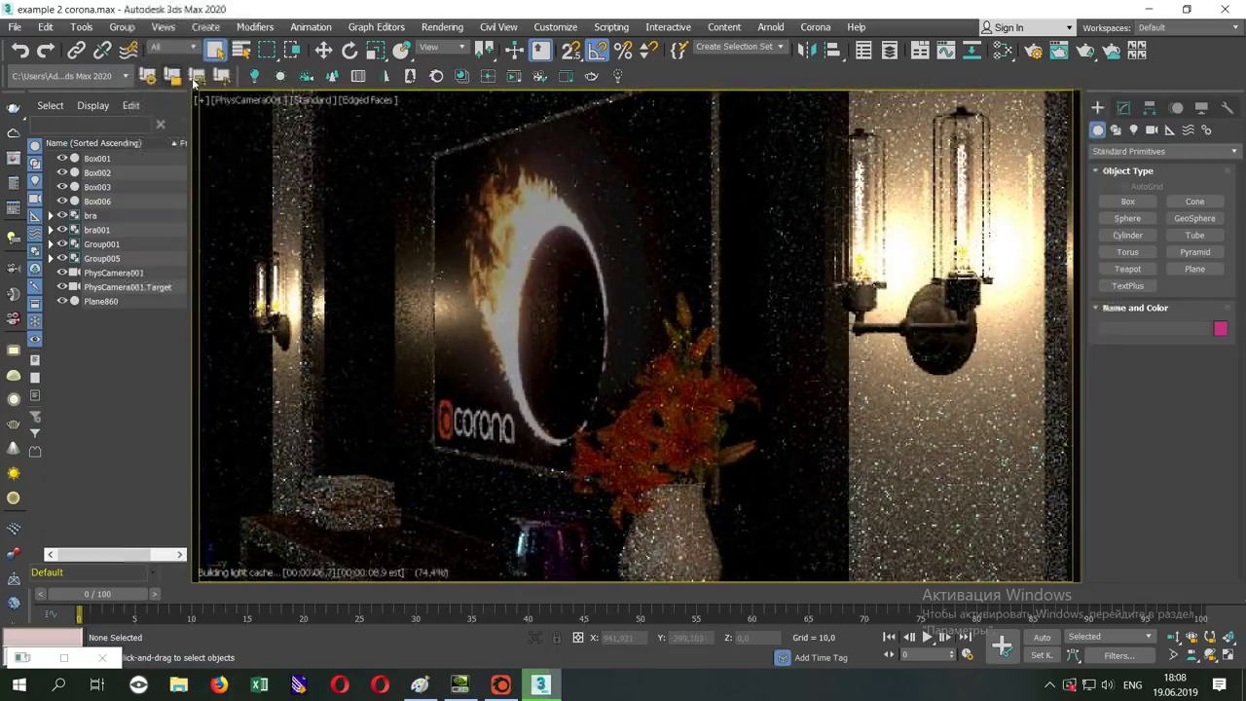
left_click(313, 100)
mouse_move(362, 129)
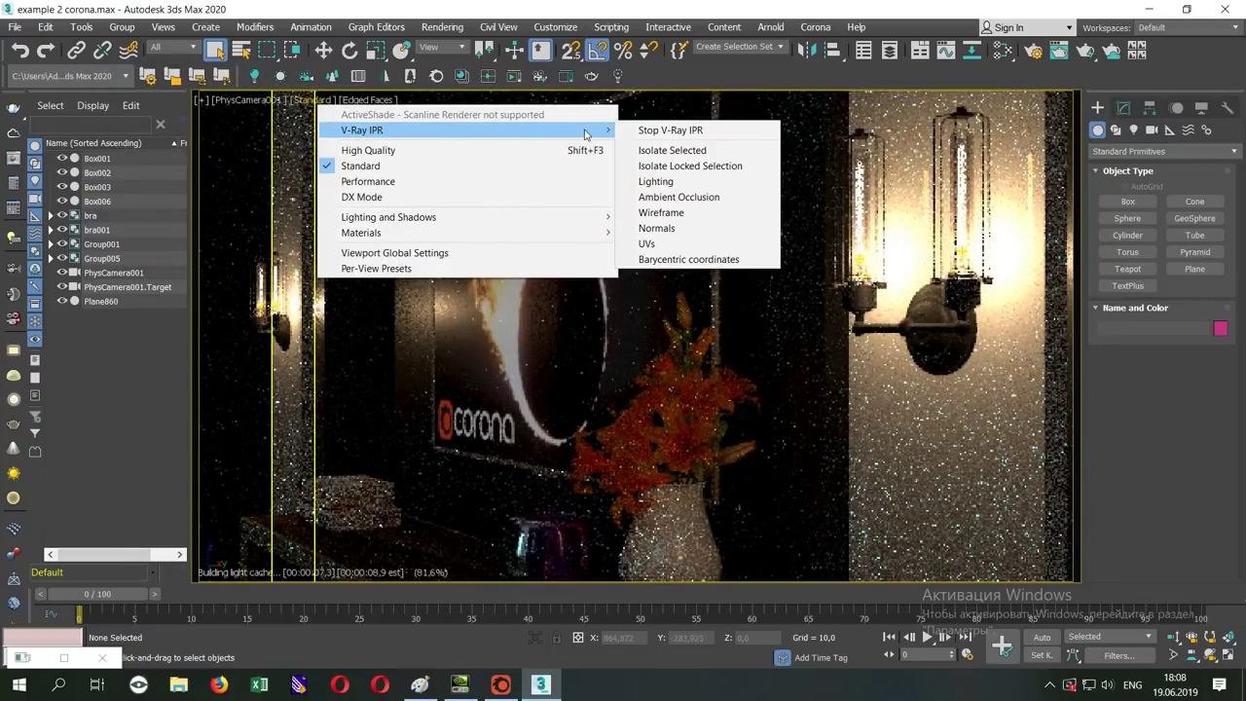
left_click(670, 131)
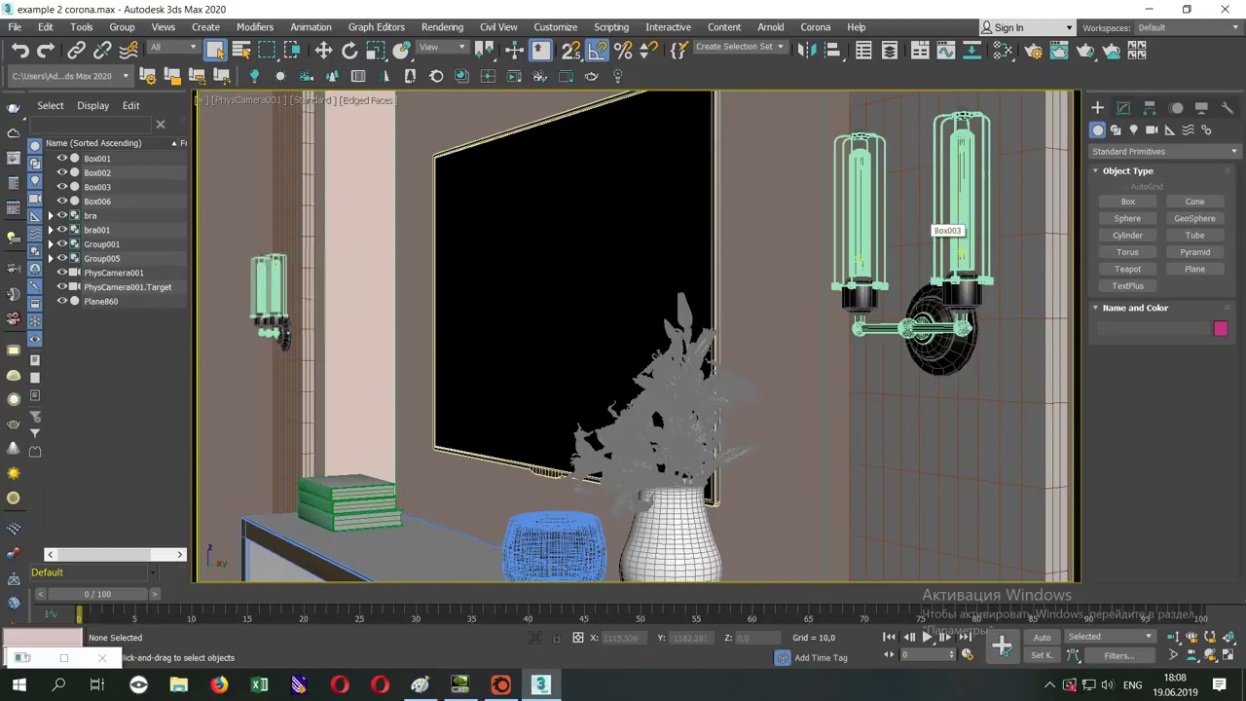
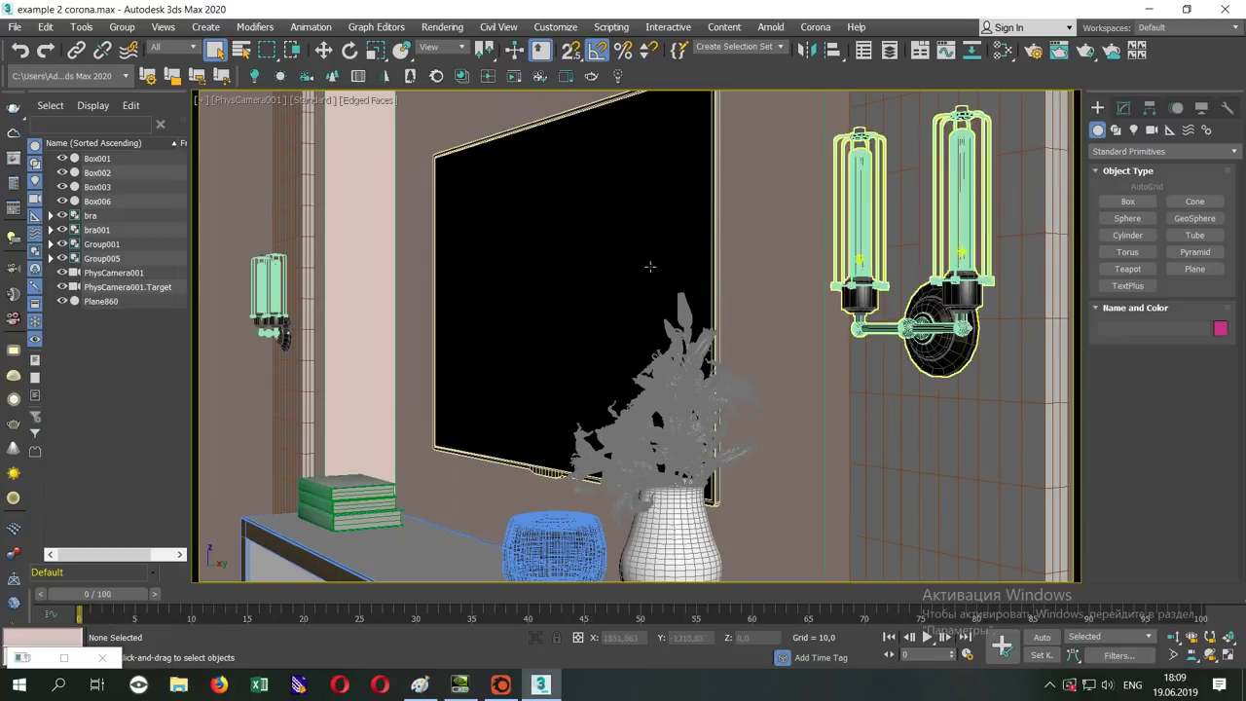
- Select the wall Box001, isolate it with Alt+Q, and switch to Perspective view
left_click(398, 301)
key("alt+q")
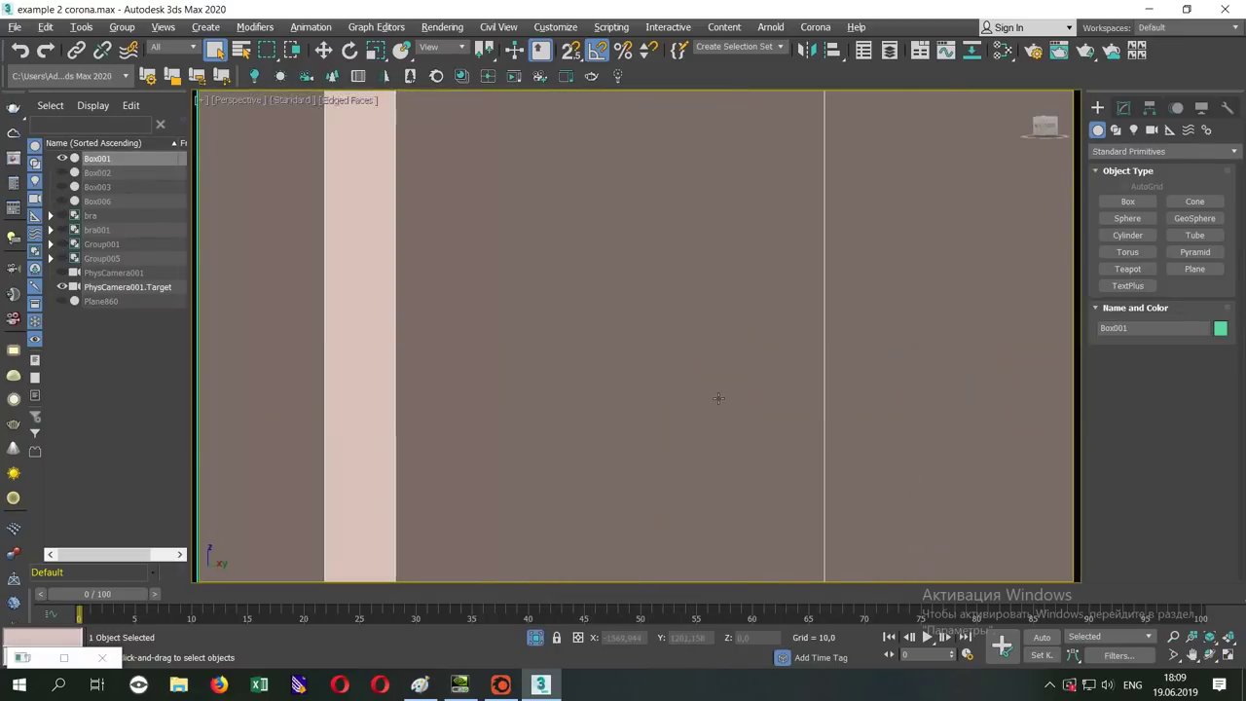
key("p")
- Orbit and zoom in on the top corner of the wall's door opening
scroll(560, 252, "up", 5)
left_click_drag(465, 255, 456, 560)
left_click_drag(466, 255, 777, 158)
mouse_move(707, 218)
left_mouse_down()
mouse_move(643, 239)
mouse_move(489, 424)
mouse_move(482, 471)
left_mouse_up()
left_click_drag(467, 251, 512, 277)
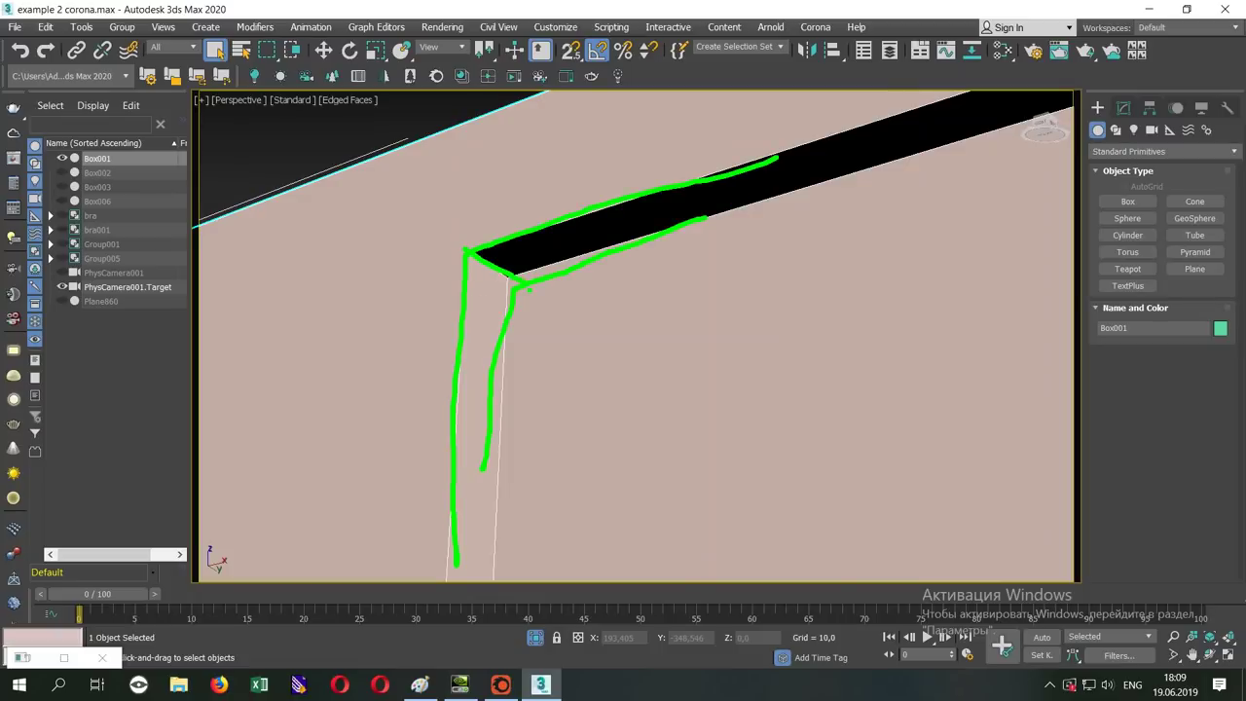
scroll(529, 288, "up", 3)
scroll(528, 288, "up", 2)
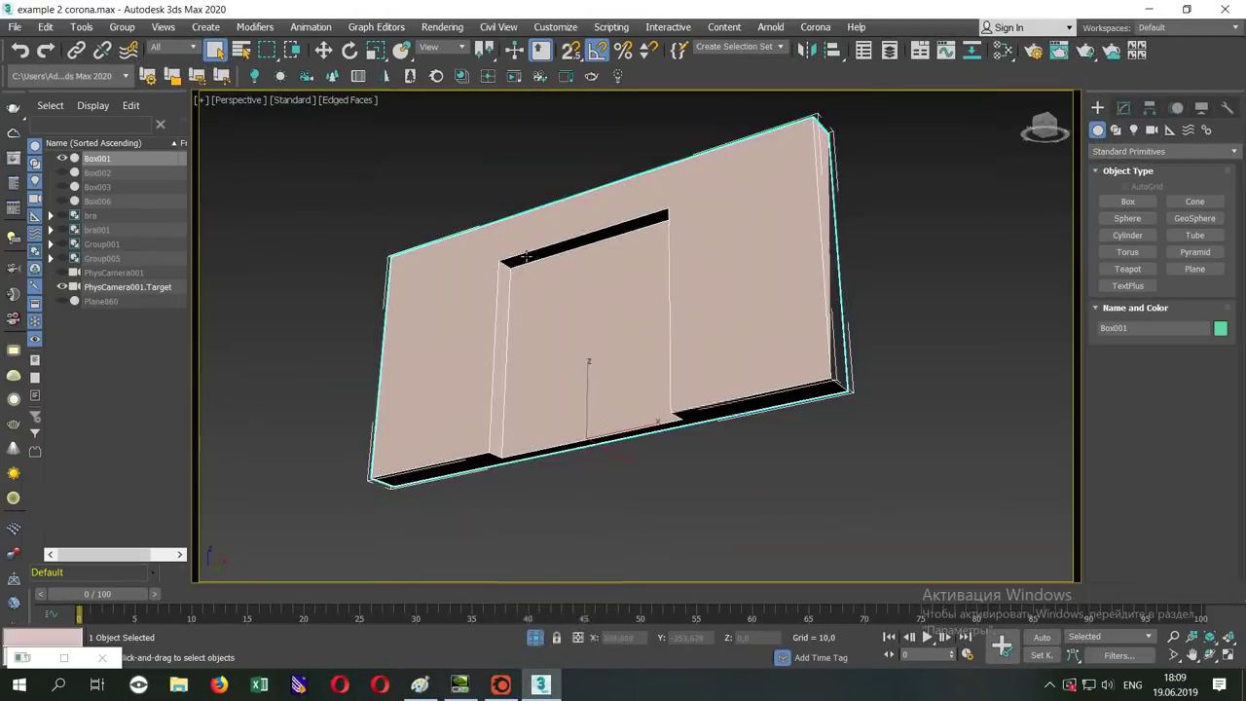
middle_click_drag(538, 298, 514, 270, "alt")
scroll(507, 263, "up", 5)
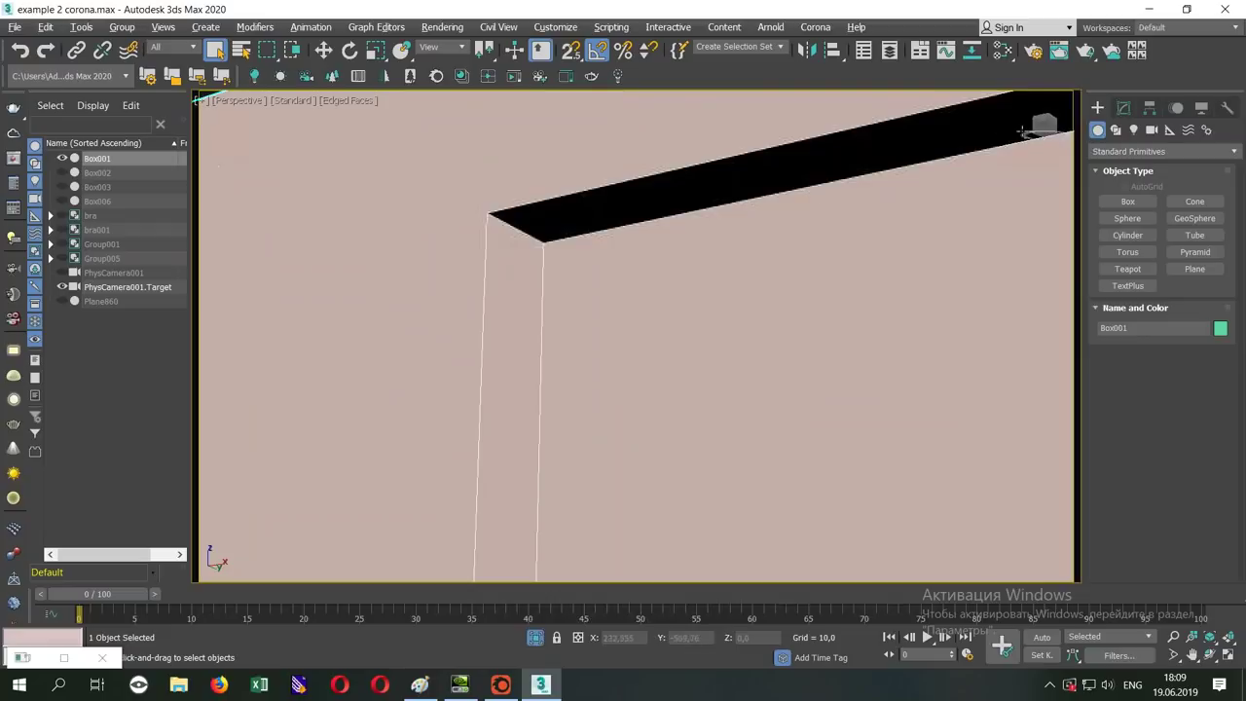
- Add a Chamfer modifier to Box001 from the Modify panel's Modifier List
left_click(1123, 107)
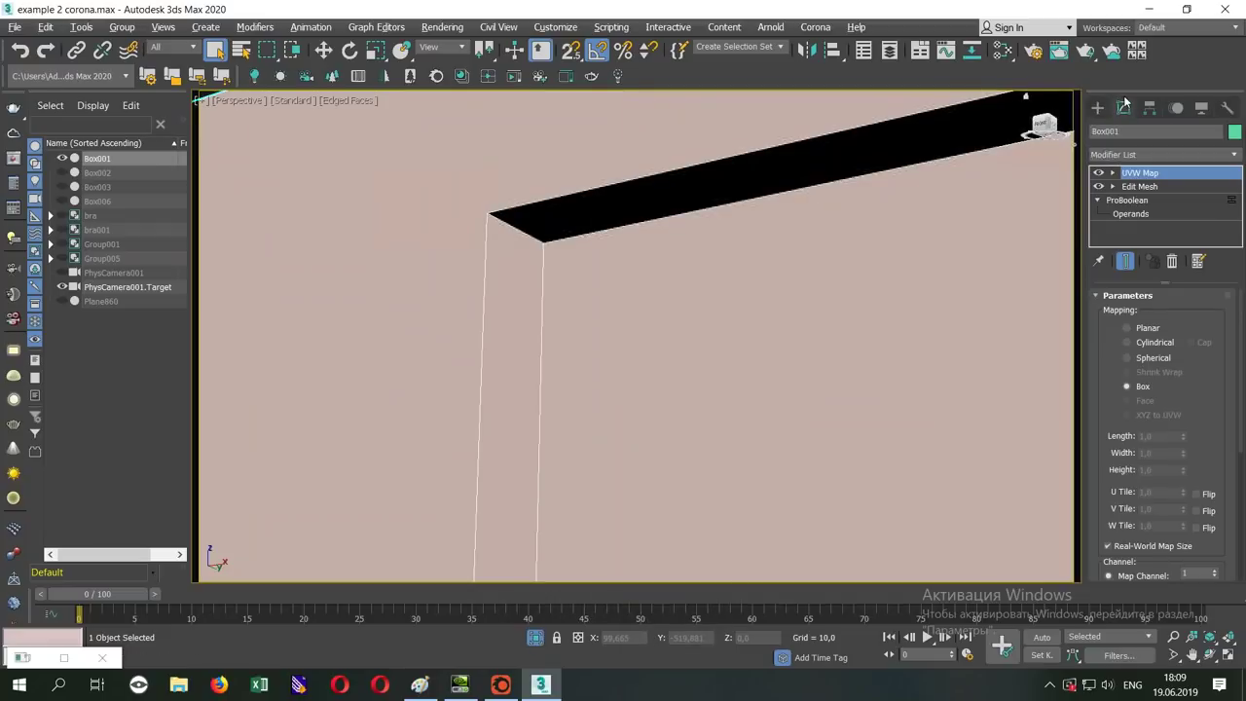
left_click(1161, 155)
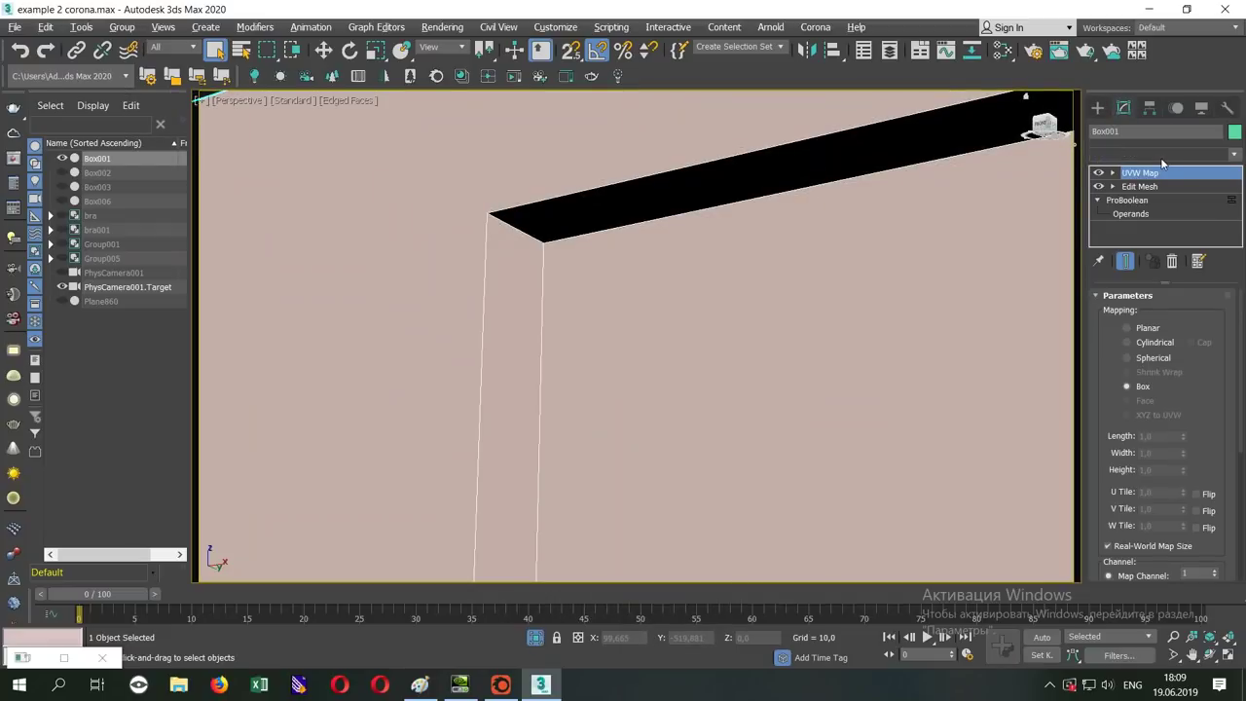
left_click(1161, 155)
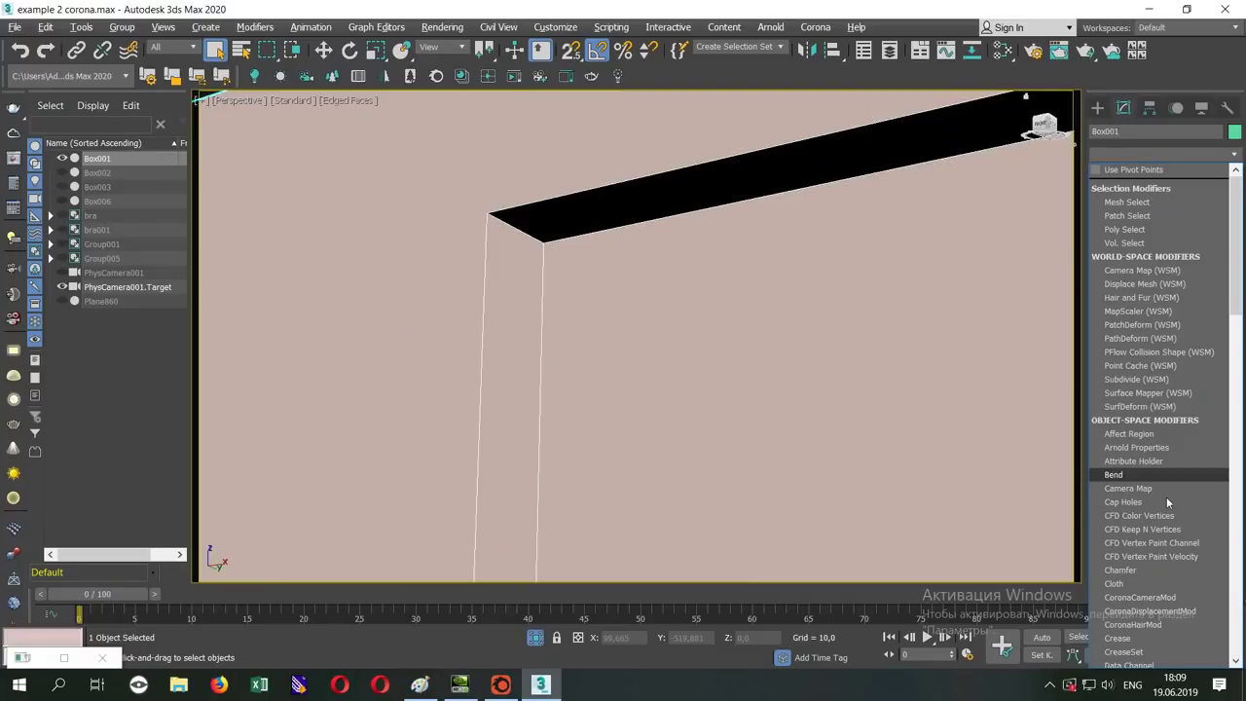
scroll(1166, 496, "down", 2)
scroll(1167, 467, "down", 1)
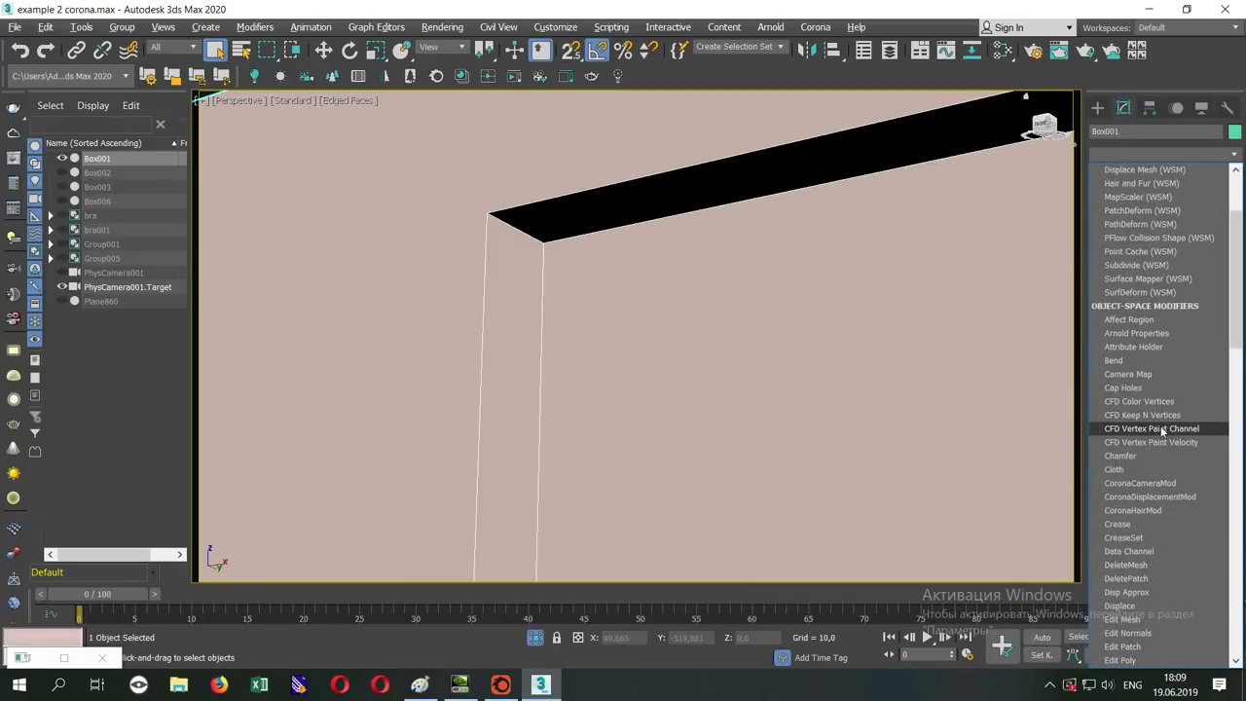
left_click(1151, 457)
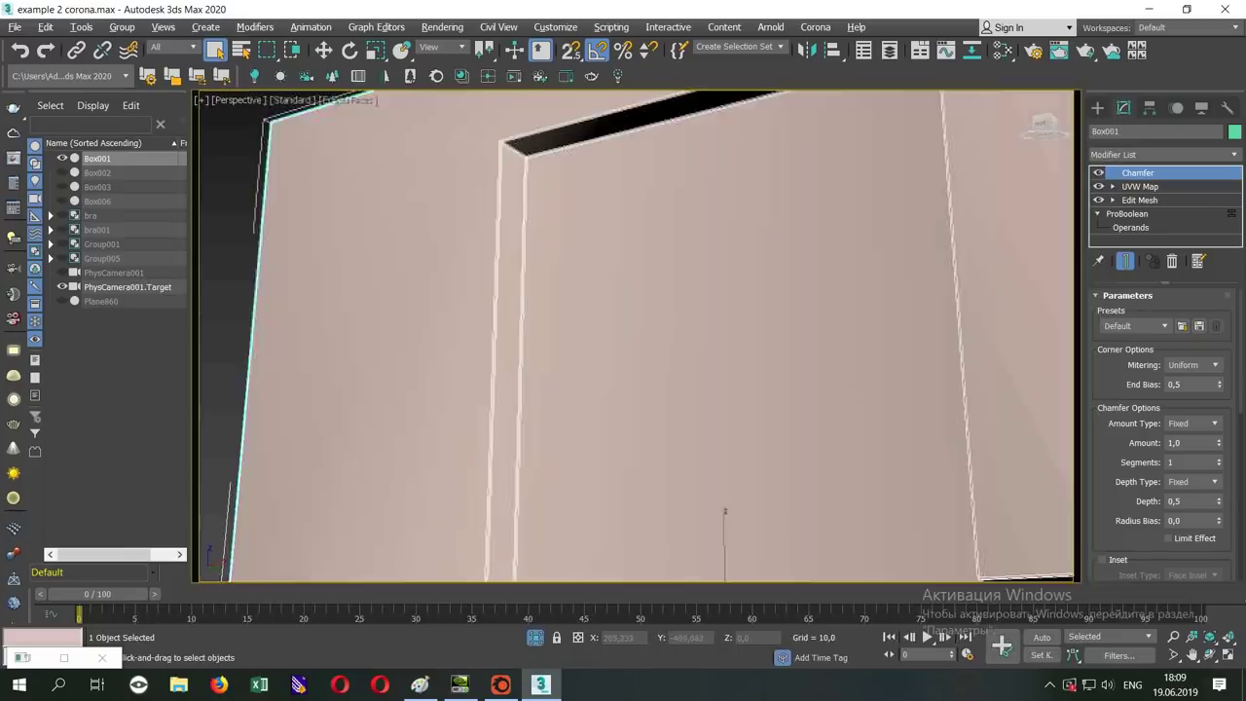
- Zoom and orbit to bring the chamfered door corner into view
scroll(514, 173, "down", 5)
scroll(520, 156, "up", 5)
scroll(524, 143, "up", 2)
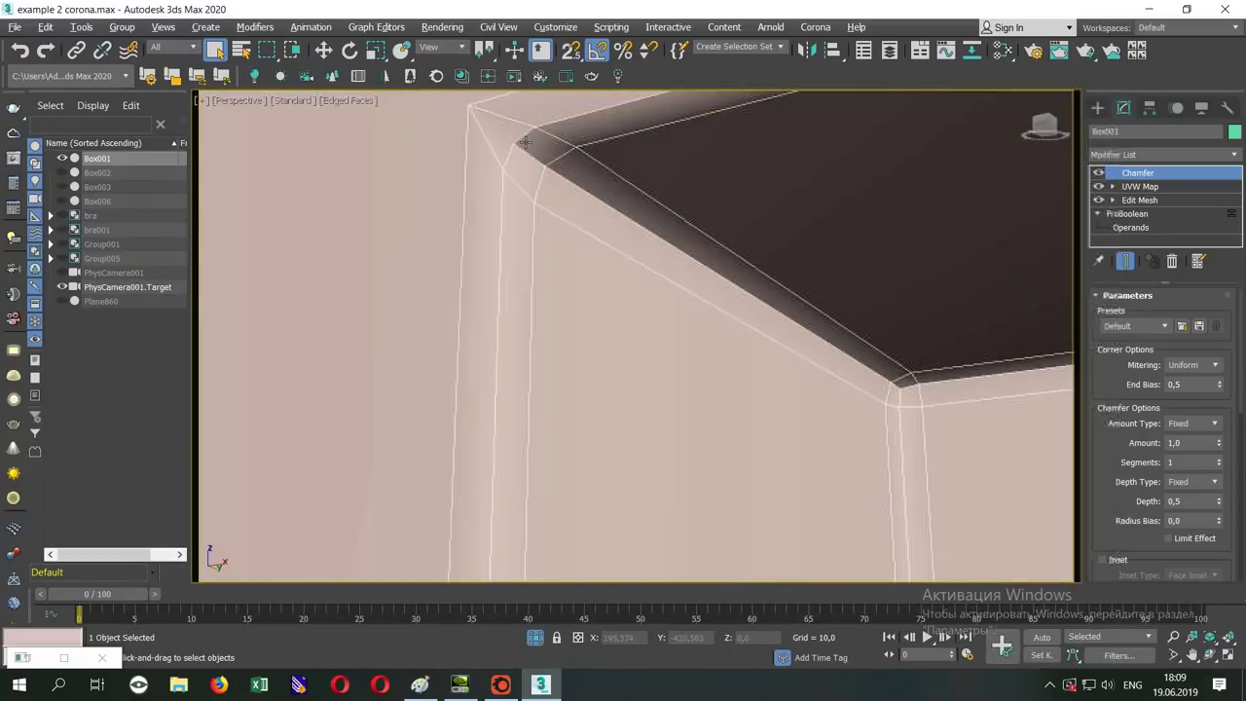
scroll(524, 143, "down", 4)
scroll(524, 141, "up", 1)
scroll(524, 142, "up", 3)
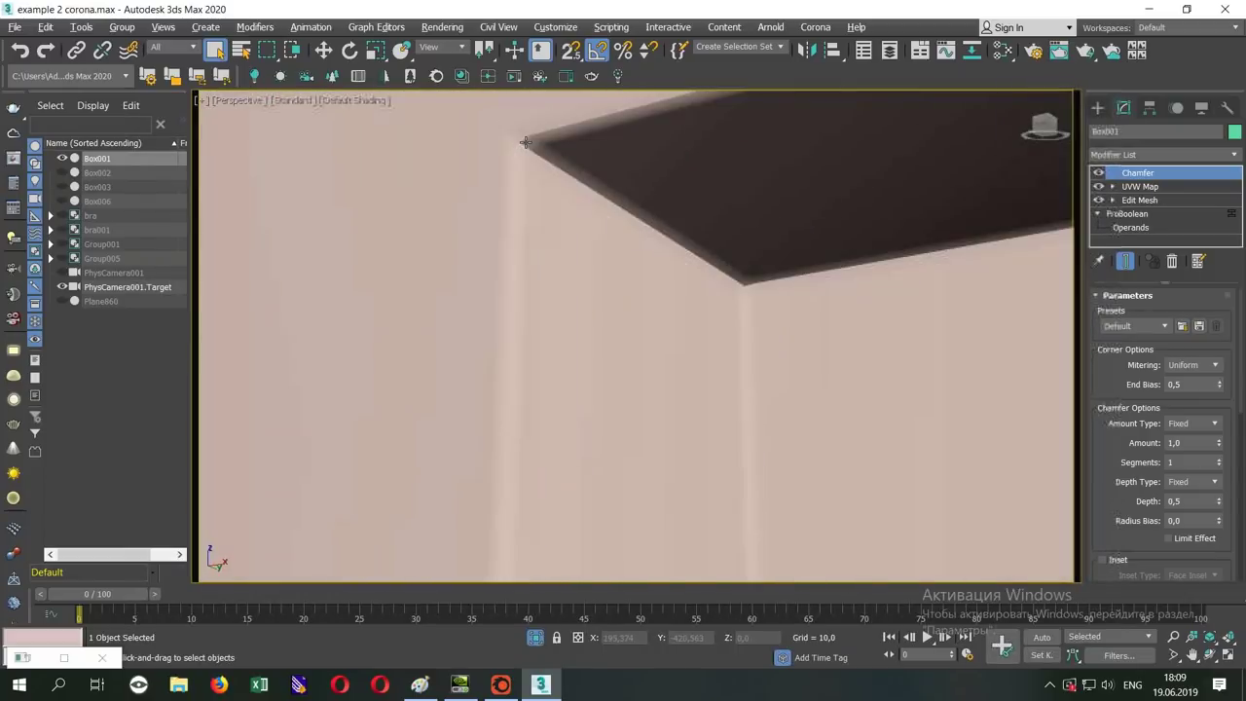
scroll(525, 141, "down", 2)
middle_click_drag(524, 142, 514, 233)
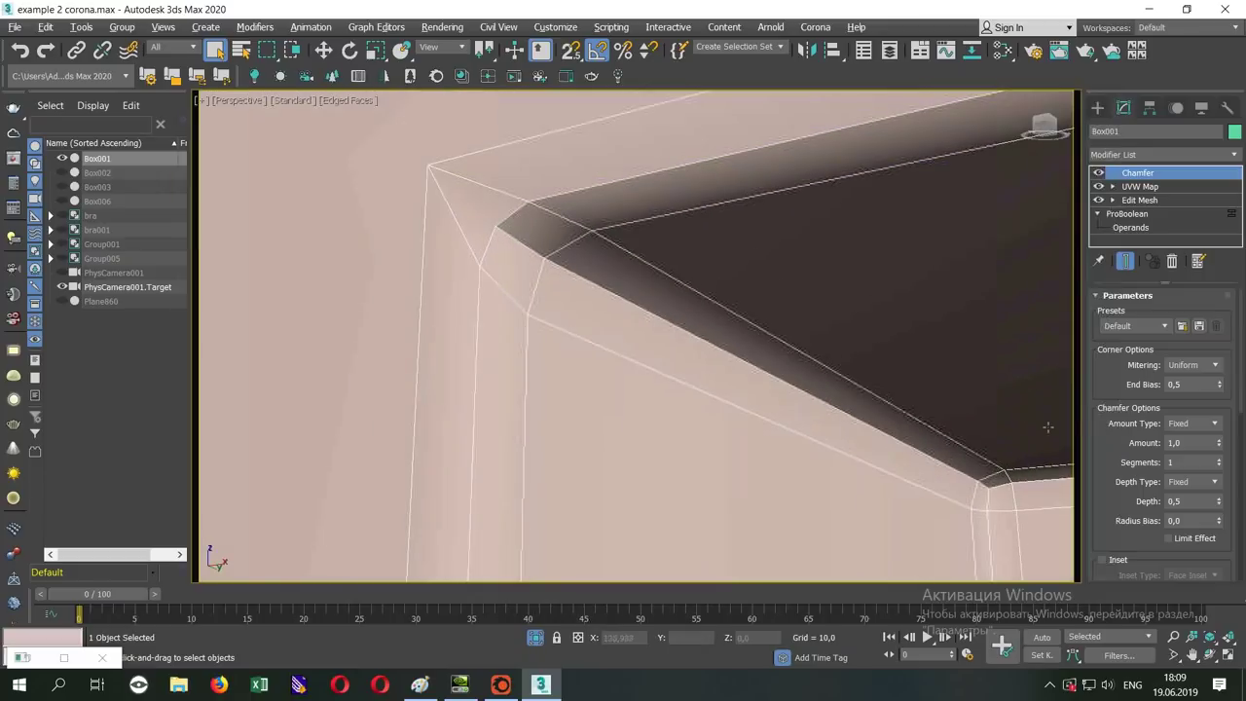
scroll(1207, 380, "down", 1)
scroll(1217, 375, "down", 2)
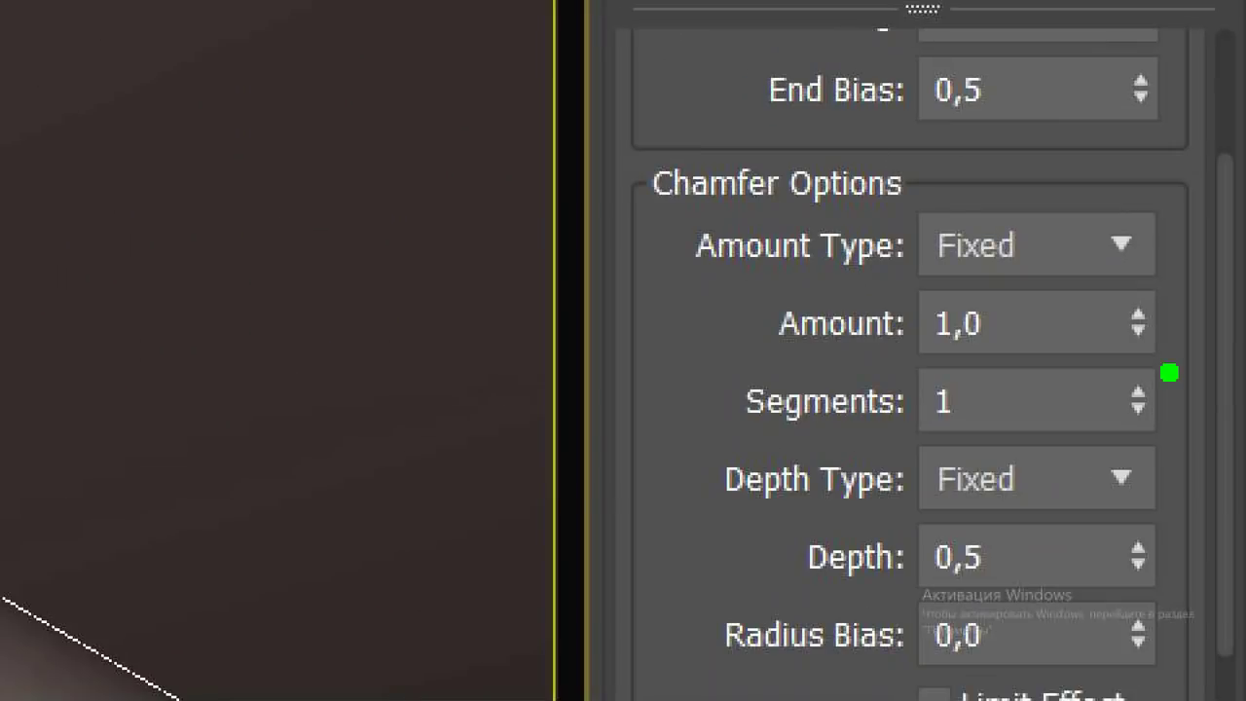
mouse_move(1031, 373)
left_mouse_down()
mouse_move(824, 353)
mouse_move(865, 295)
left_mouse_up()
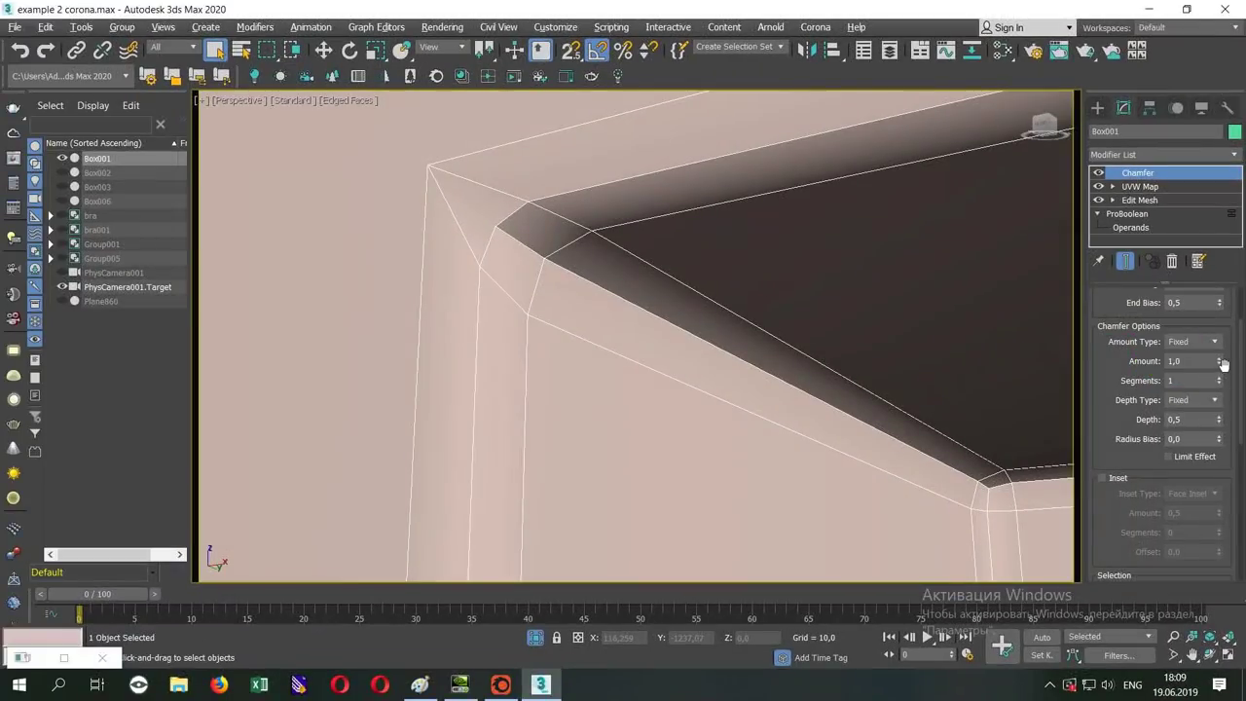
- Set the chamfer Amount to 1,648 with 3 segments
left_click_drag(1222, 363, 1223, 370)
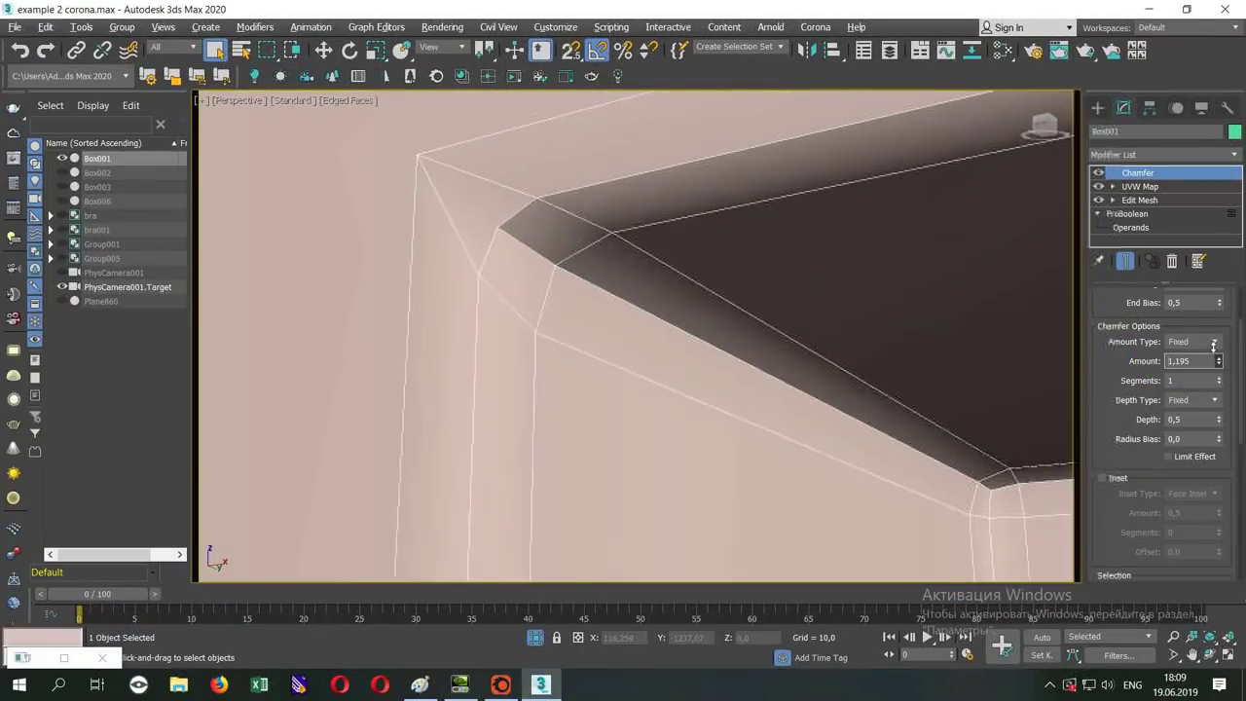
scroll(859, 328, "down", 5)
scroll(858, 328, "up", 2)
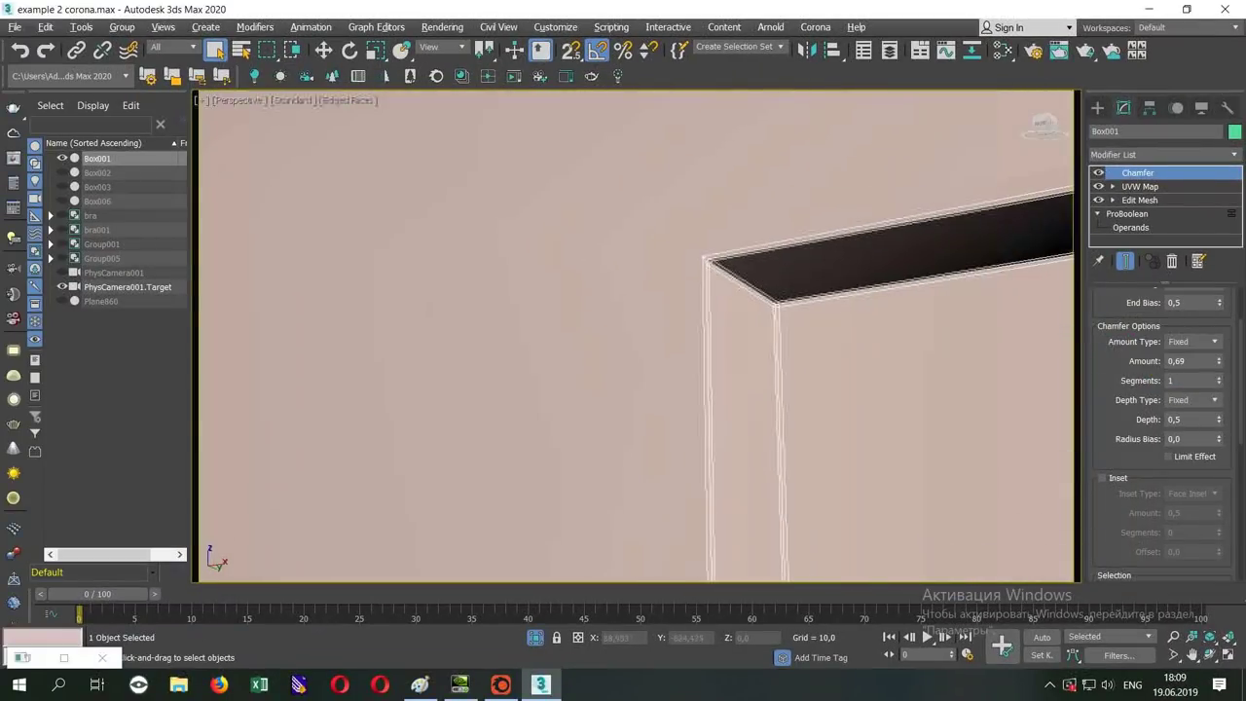
left_click_drag(1219, 363, 1219, 352)
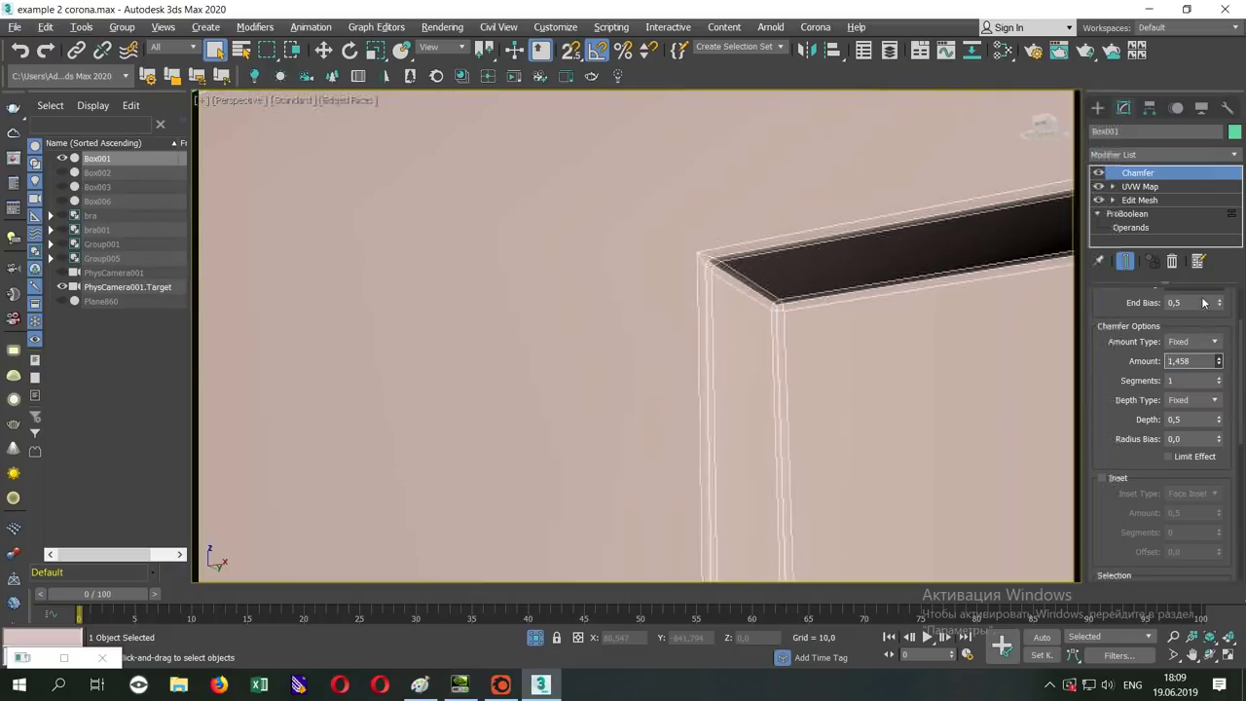
scroll(811, 297, "up", 1)
scroll(812, 297, "up", 2)
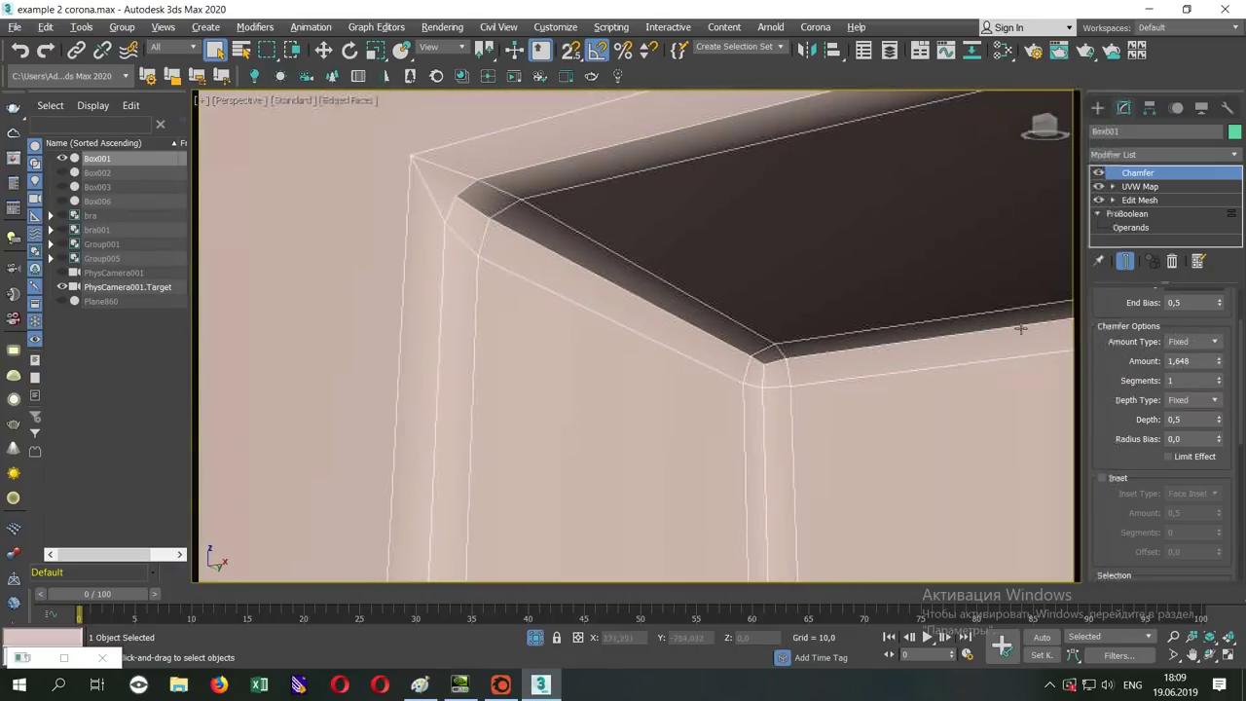
left_click(1219, 377)
- Keep 3 chamfer segments and narrow the Amount to 1,024
left_click(1219, 378)
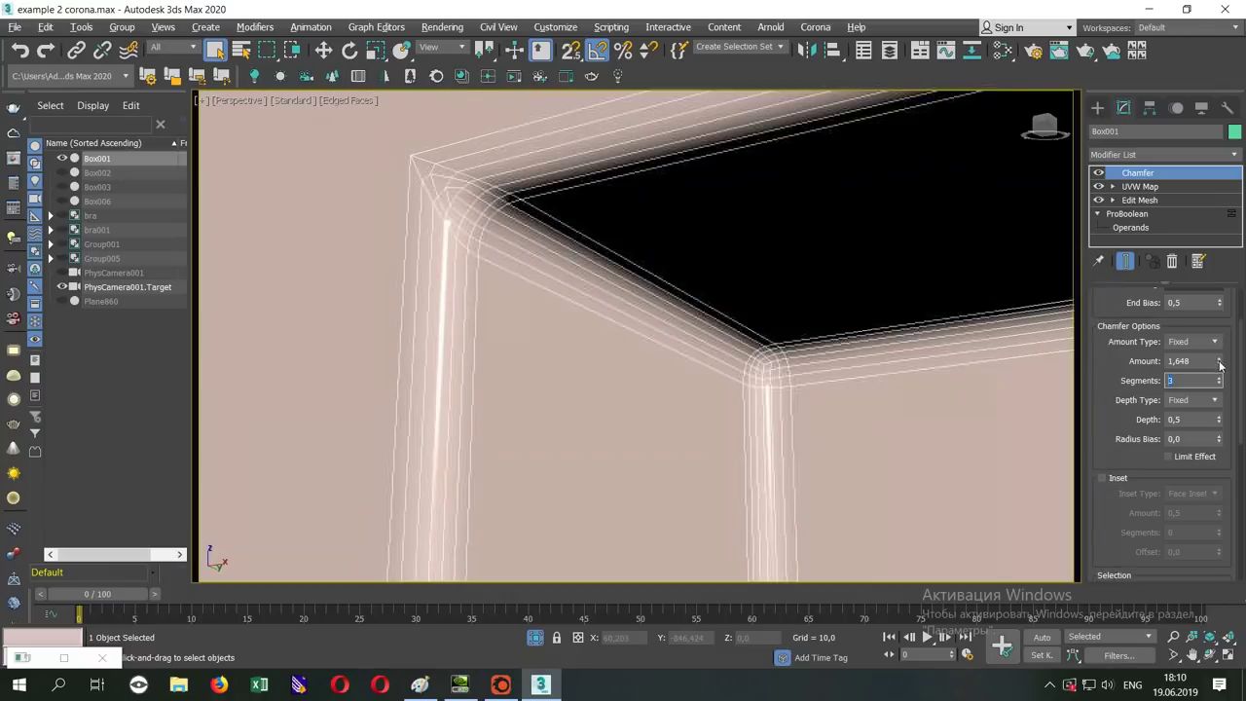
left_click_drag(1219, 364, 1218, 375)
middle_click_drag(802, 344, 706, 319)
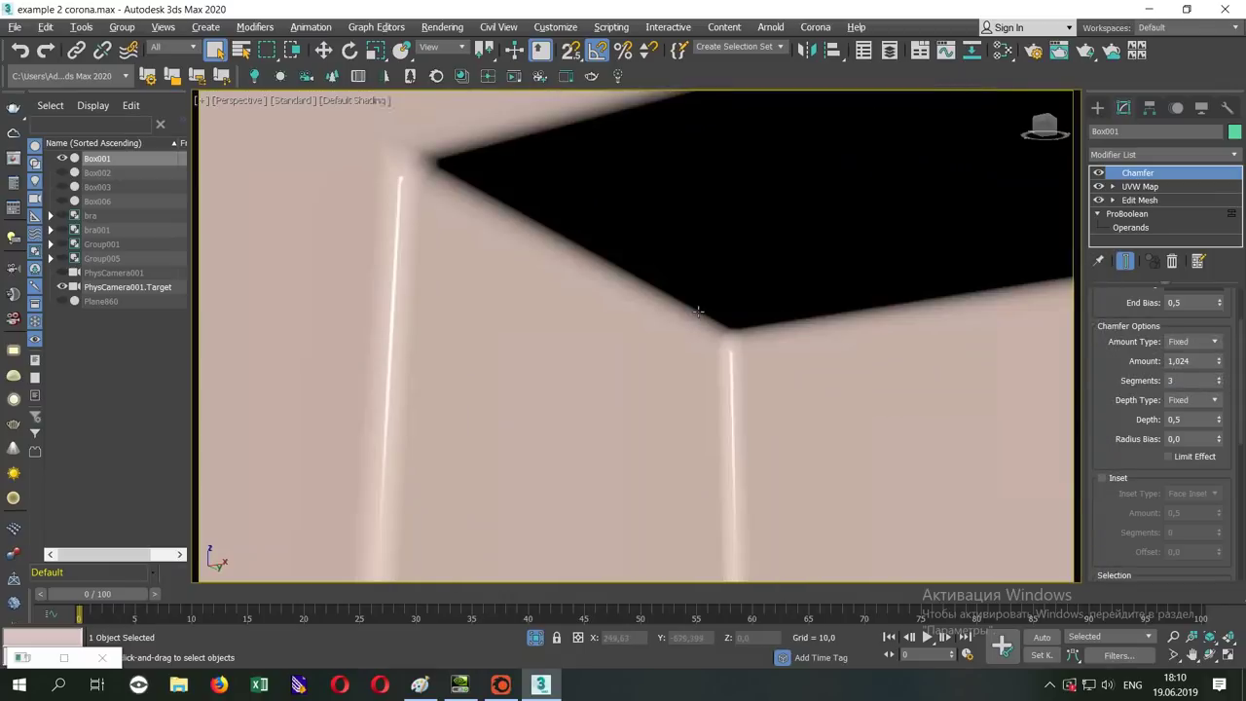
middle_click_drag(632, 255, 707, 325)
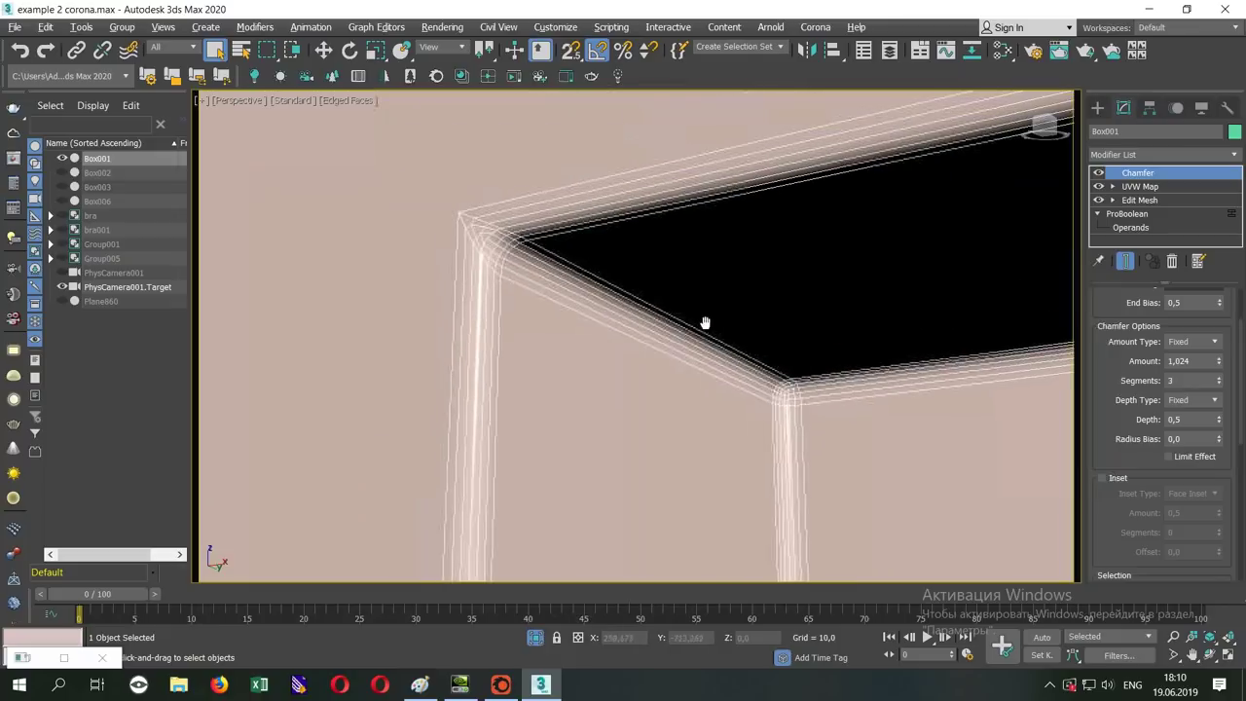
scroll(702, 319, "down", 2)
scroll(643, 297, "up", 2)
scroll(643, 297, "up", 1)
scroll(642, 297, "up", 1)
- Try several chamfer depth values, then enter a depth of 0,5
mouse_move(1219, 422)
left_mouse_down()
mouse_move(1210, 414)
mouse_move(1219, 462)
left_mouse_up()
scroll(945, 439, "down", 3)
mouse_move(945, 440)
middle_mouse_down()
mouse_move(507, 245)
mouse_move(543, 288)
middle_mouse_up()
scroll(507, 244, "down", 3)
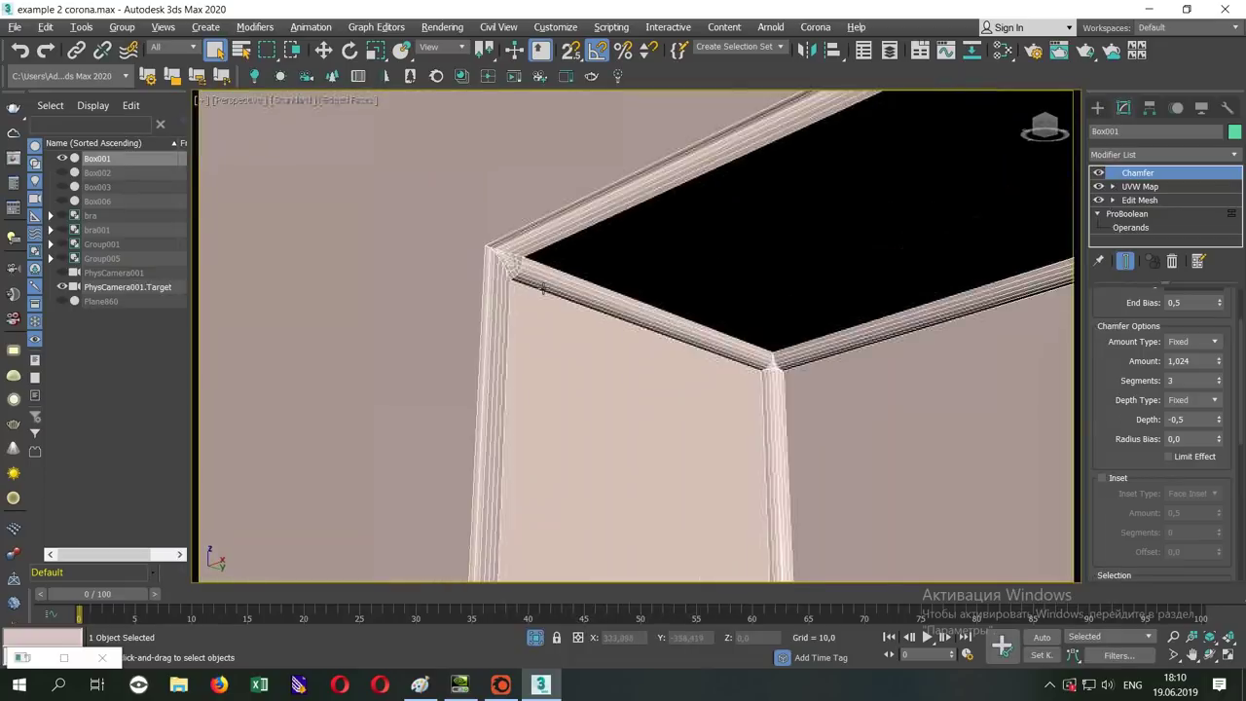
scroll(543, 288, "up", 3)
scroll(503, 263, "up", 3)
left_click_drag(1219, 424, 1213, 410)
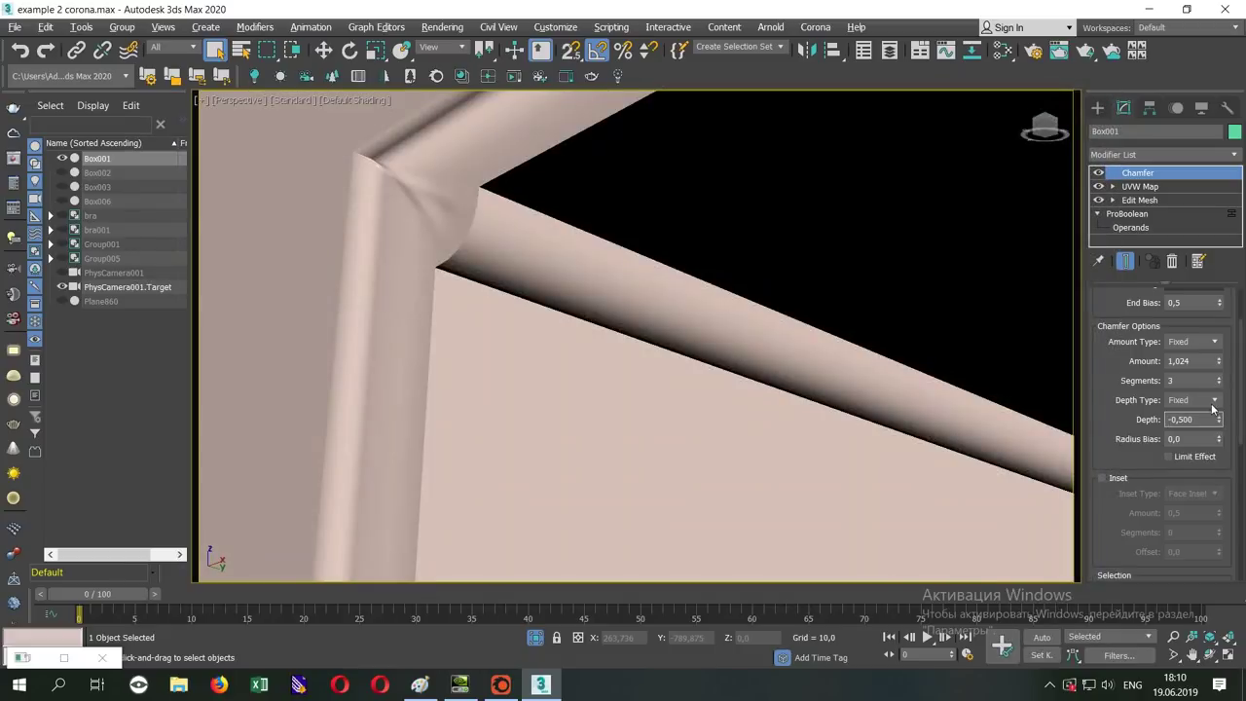
right_click(1221, 424)
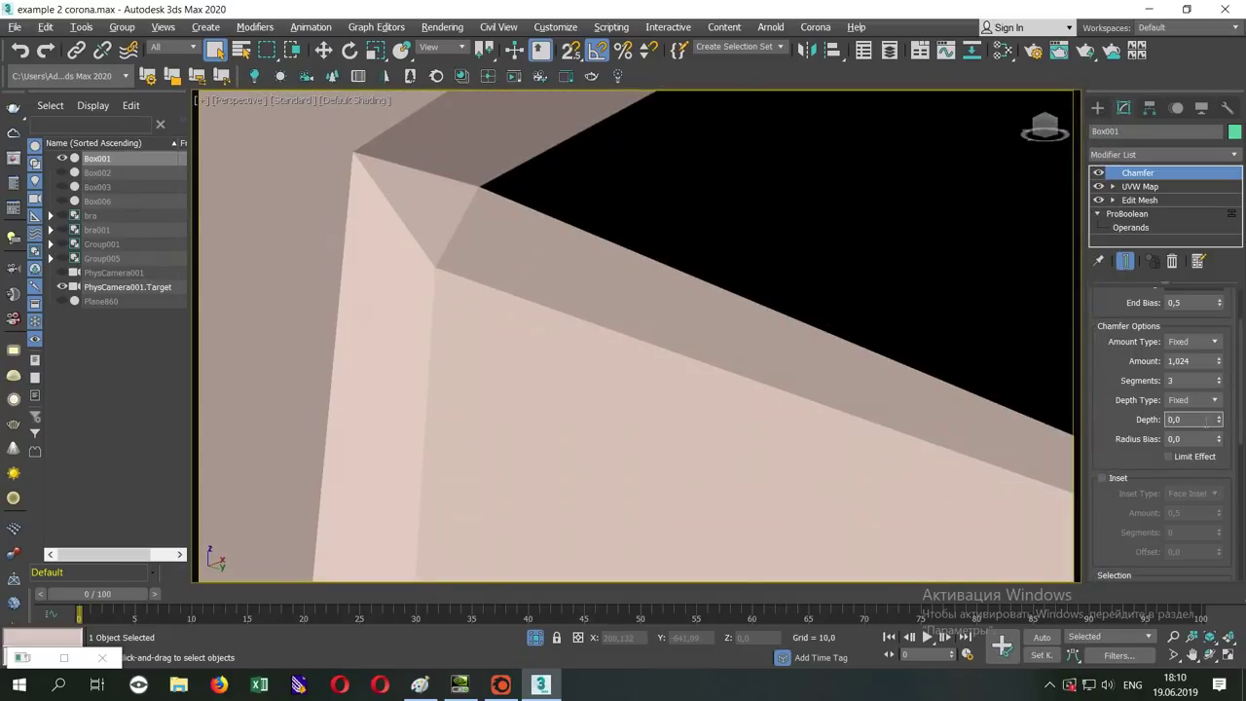
left_click_drag(1223, 419, 1214, 383)
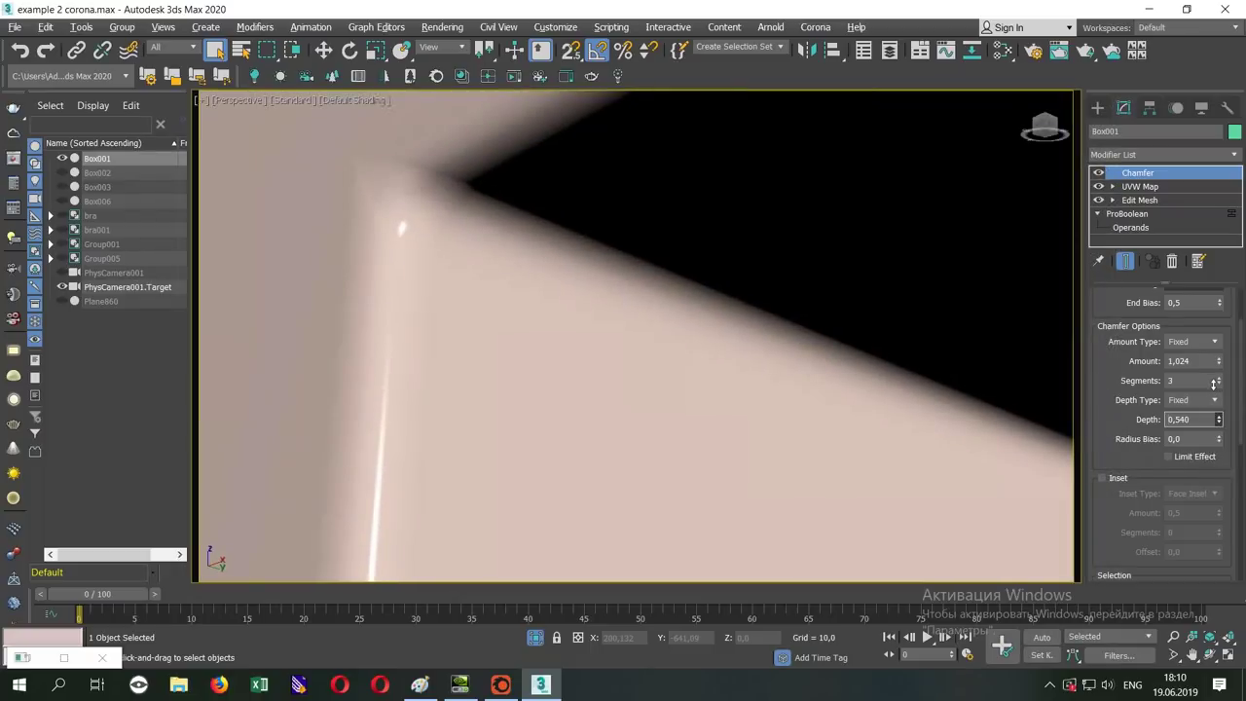
type("0,5")
key("Return")
- Turn edged faces back on with F4 and orbit to view the whole slab from above
scroll(854, 352, "down", 4)
scroll(853, 352, "down", 3)
scroll(909, 342, "down", 2)
scroll(932, 347, "down", 3)
scroll(799, 338, "down", 2)
scroll(799, 338, "down", 3)
key("F4")
mouse_move(828, 370)
middle_mouse_down("alt")
mouse_move(789, 325)
mouse_move(875, 372)
mouse_move(753, 341)
mouse_move(764, 282)
mouse_move(870, 273)
mouse_move(732, 279)
mouse_move(691, 358)
middle_mouse_up("alt")
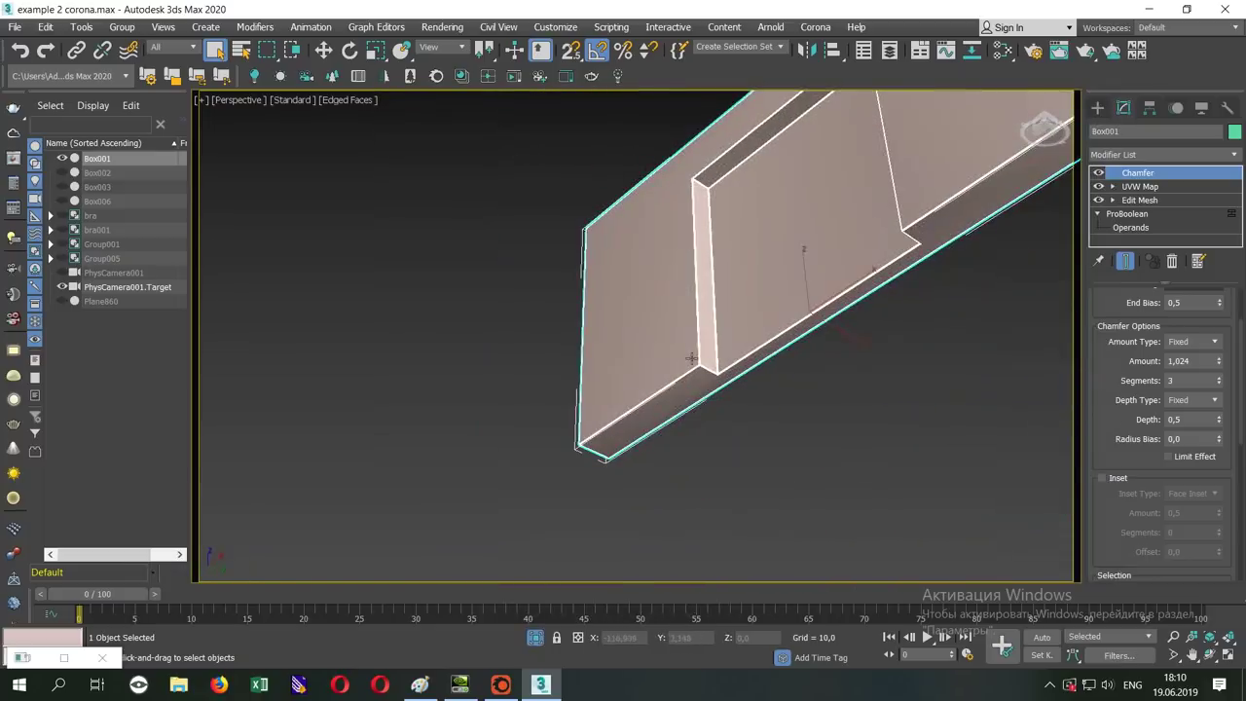
scroll(691, 359, "up", 3)
scroll(658, 331, "up", 3)
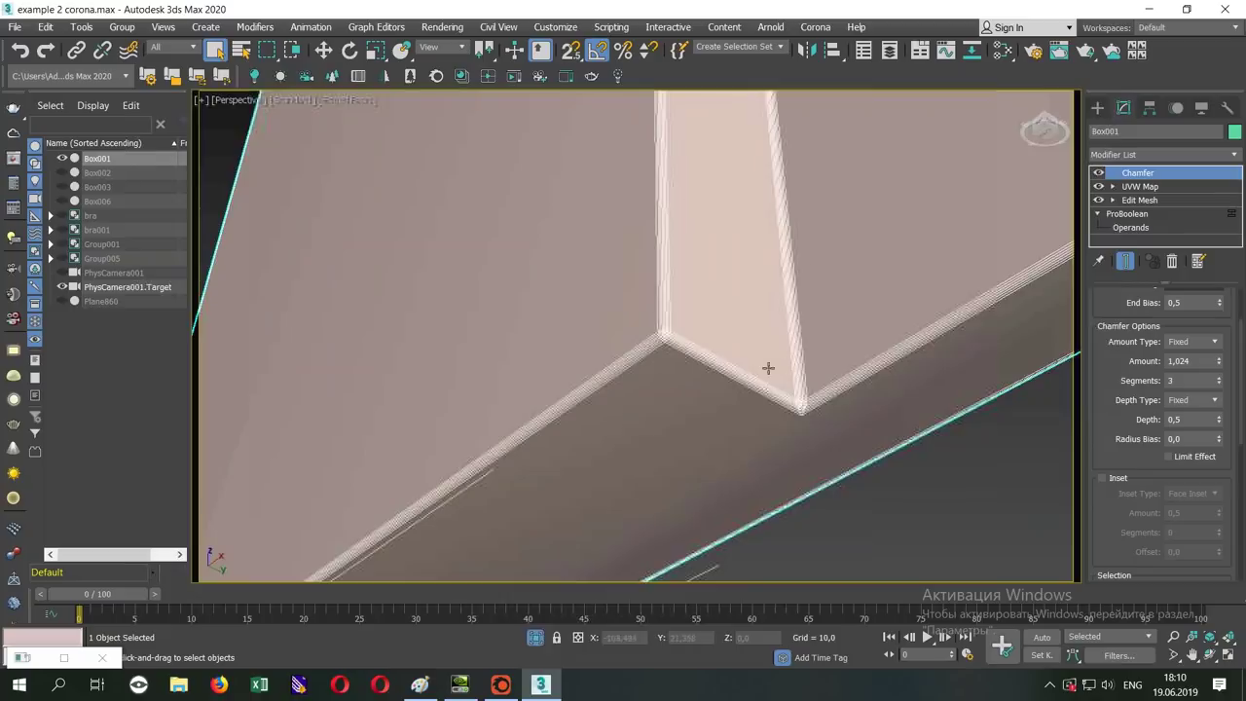
scroll(682, 360, "down", 3)
scroll(632, 409, "down", 3)
scroll(679, 418, "down", 3)
scroll(516, 399, "up", 2)
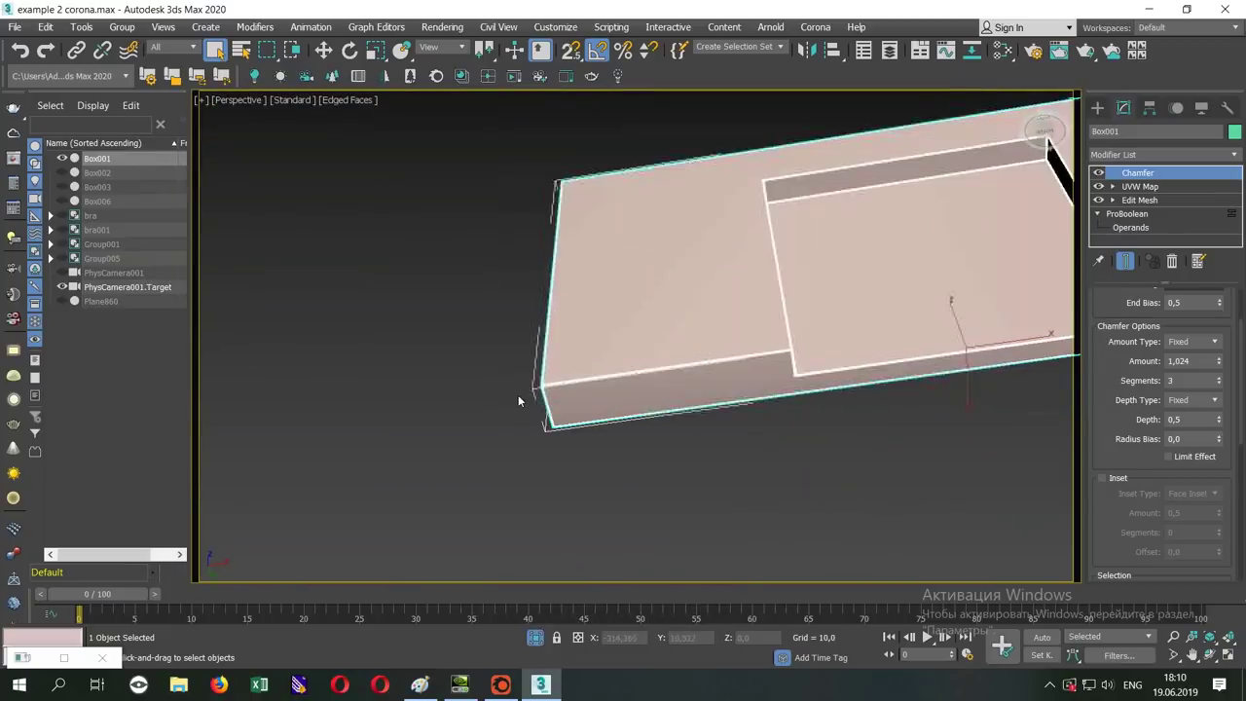
scroll(516, 400, "up", 2)
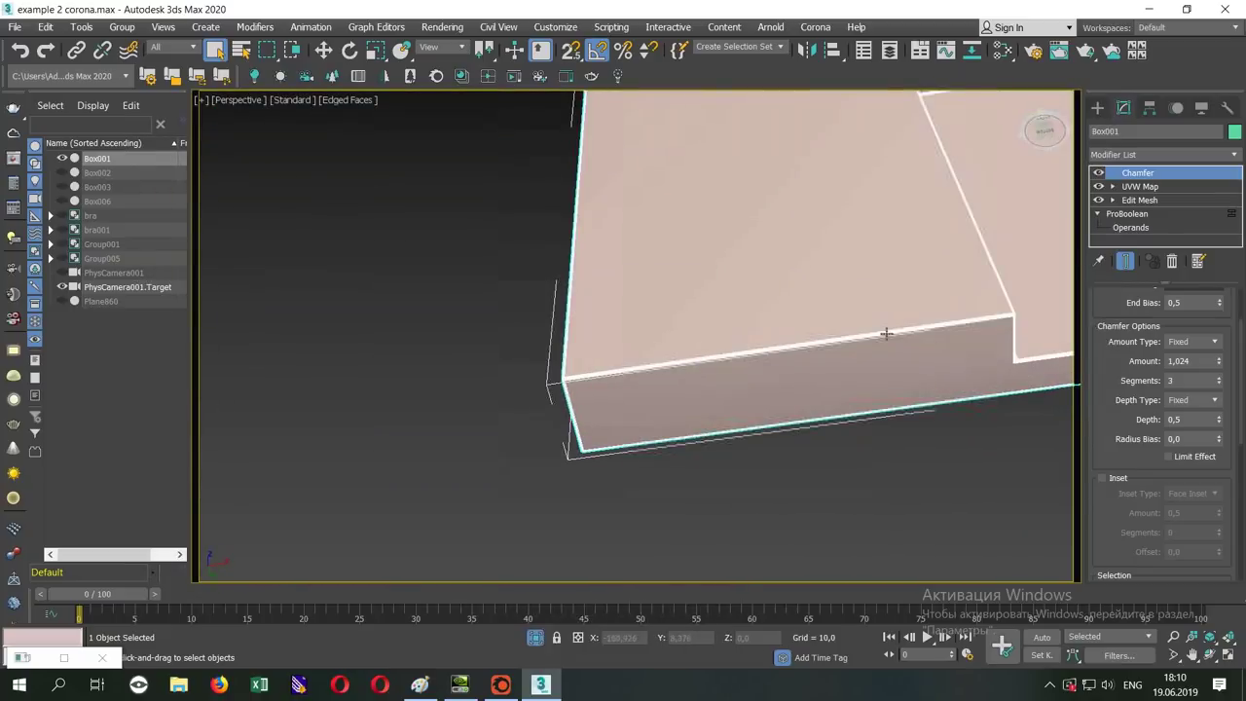
scroll(885, 333, "down", 4)
mouse_move(746, 328)
middle_mouse_down("alt")
mouse_move(715, 361)
mouse_move(667, 370)
middle_mouse_up("alt")
scroll(668, 370, "up", 4)
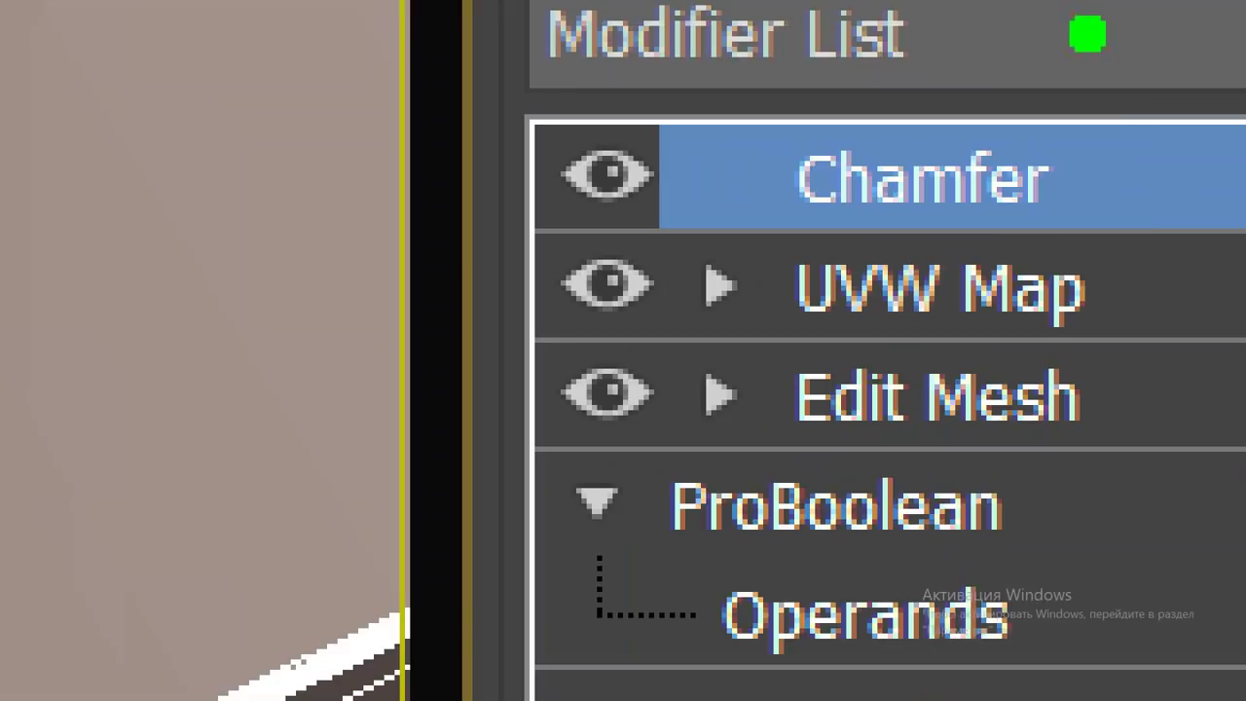
mouse_move(1088, 34)
left_mouse_down()
mouse_move(556, 173)
mouse_move(1119, 21)
left_mouse_up()
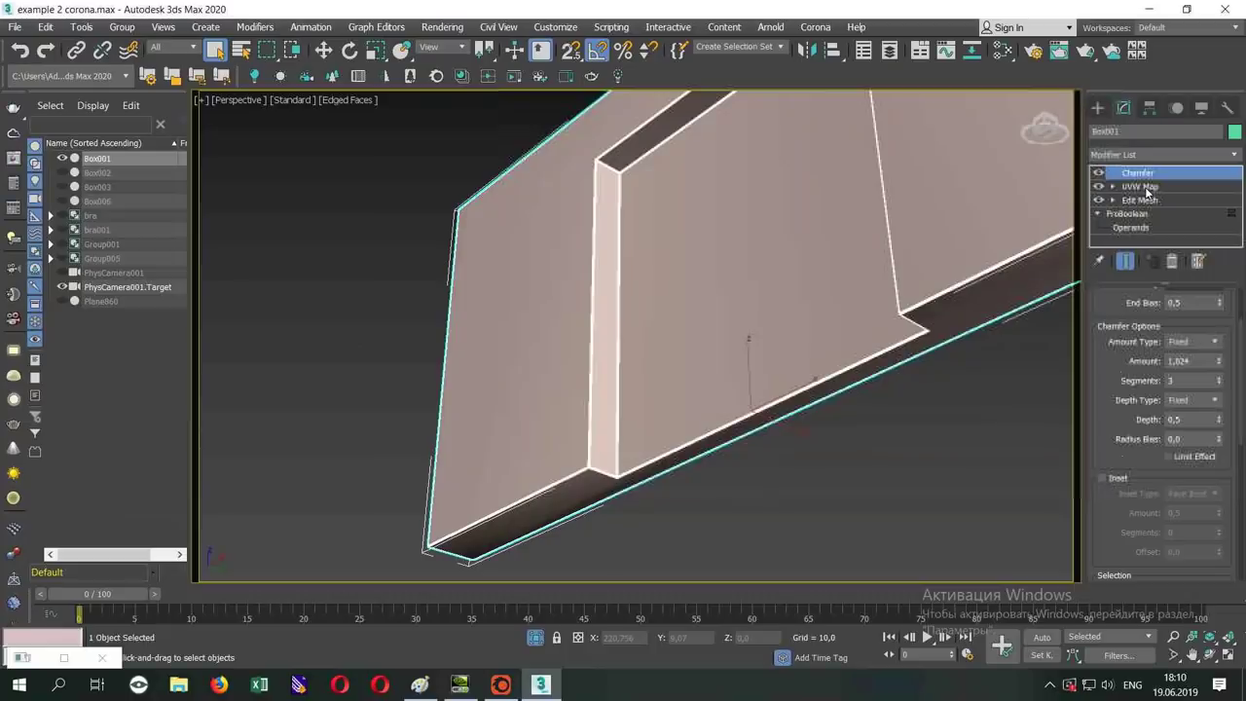
- Add a Mesh Select modifier above UVW Map and briefly enter its Edge level
left_click(1141, 185)
left_click(1154, 154)
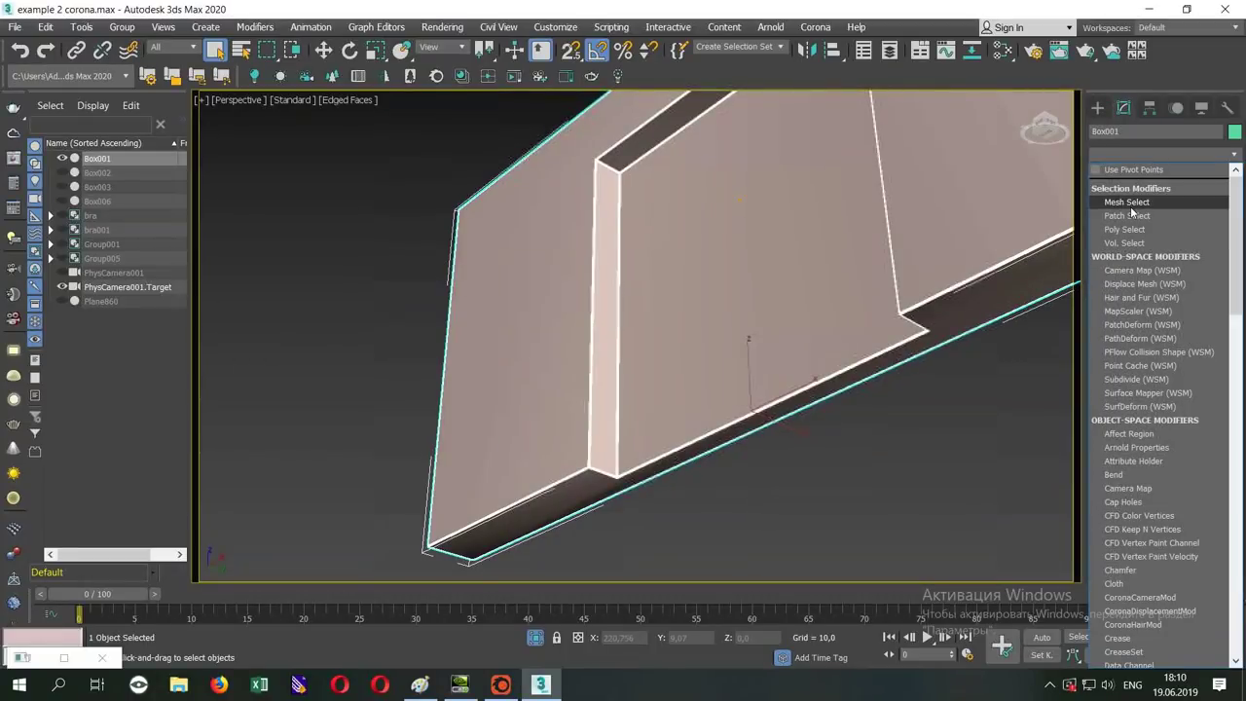
left_click(1130, 201)
left_click(1111, 187)
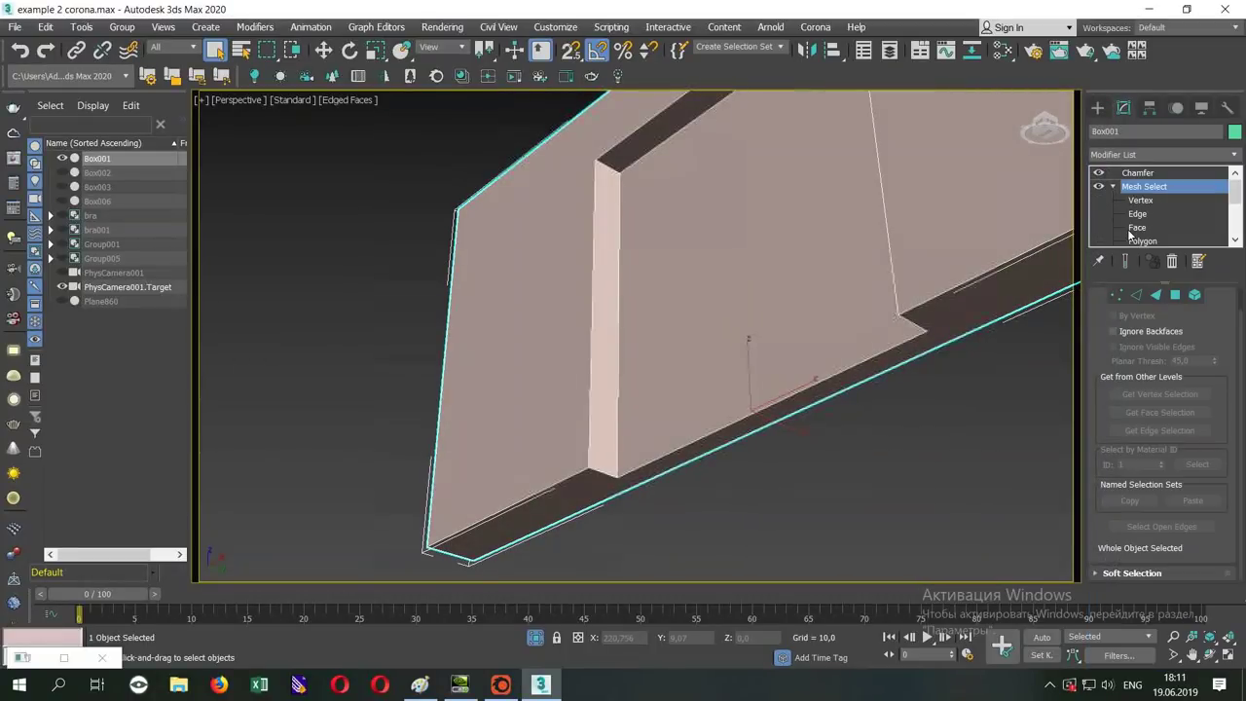
left_click(1139, 214)
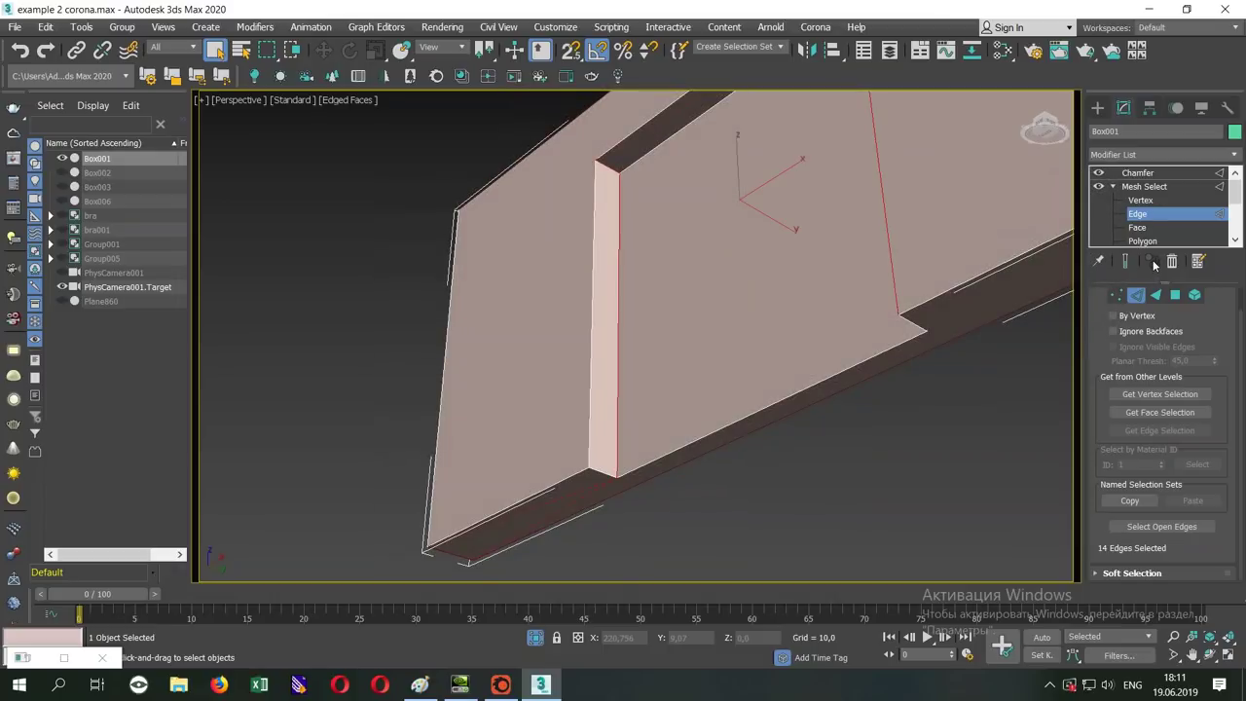
left_click(1152, 201)
- Add a Poly Select modifier below the Chamfer and switch to Edge sub-object level
left_click(1151, 159)
scroll(1133, 331, "down", 5)
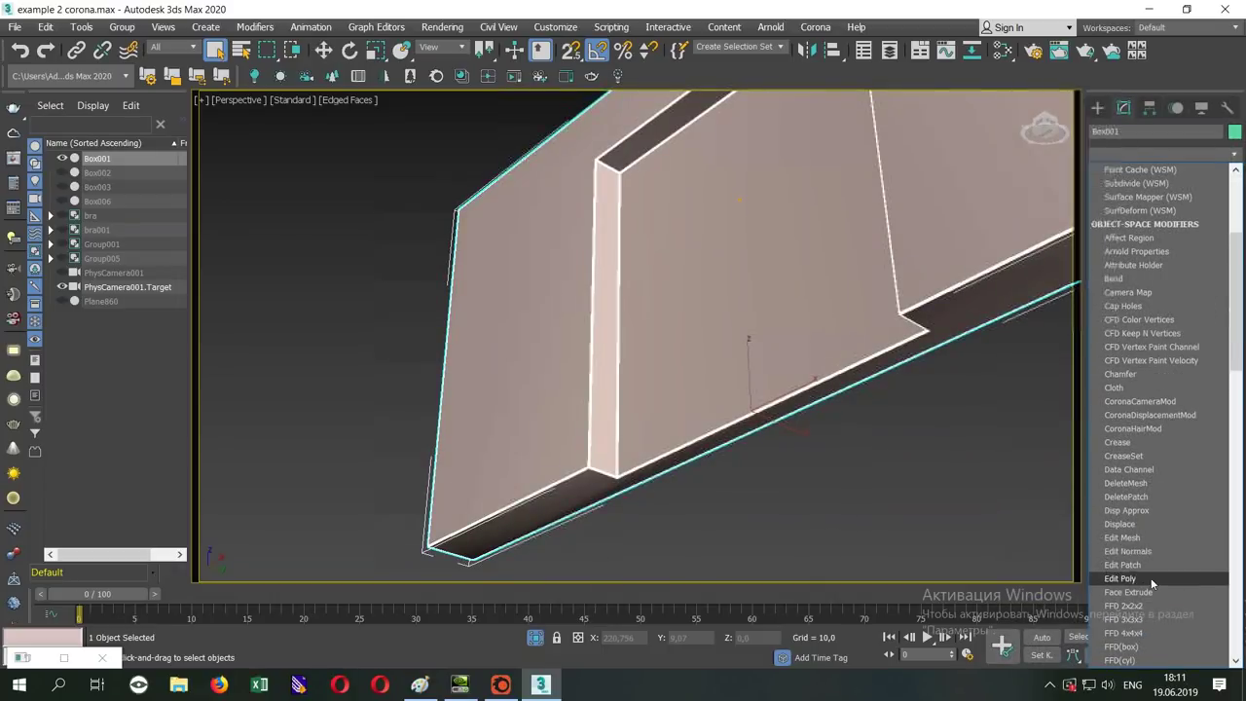
scroll(1148, 584, "down", 3)
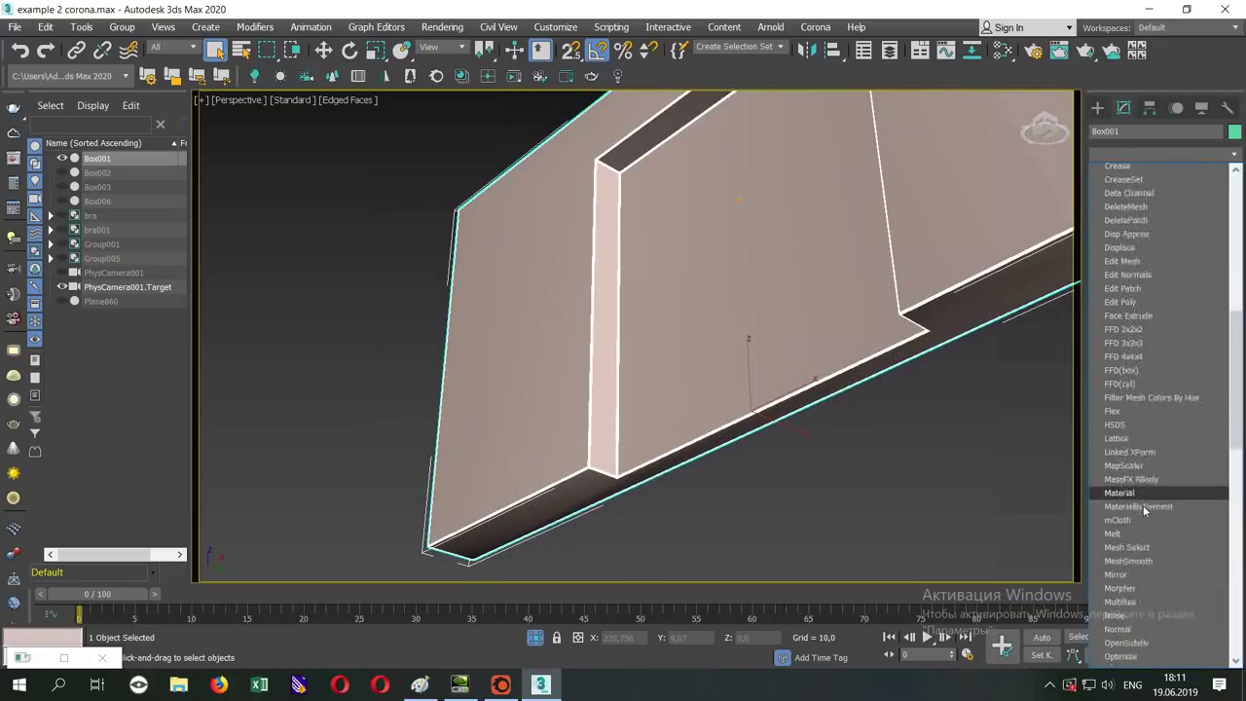
scroll(1143, 506, "down", 7)
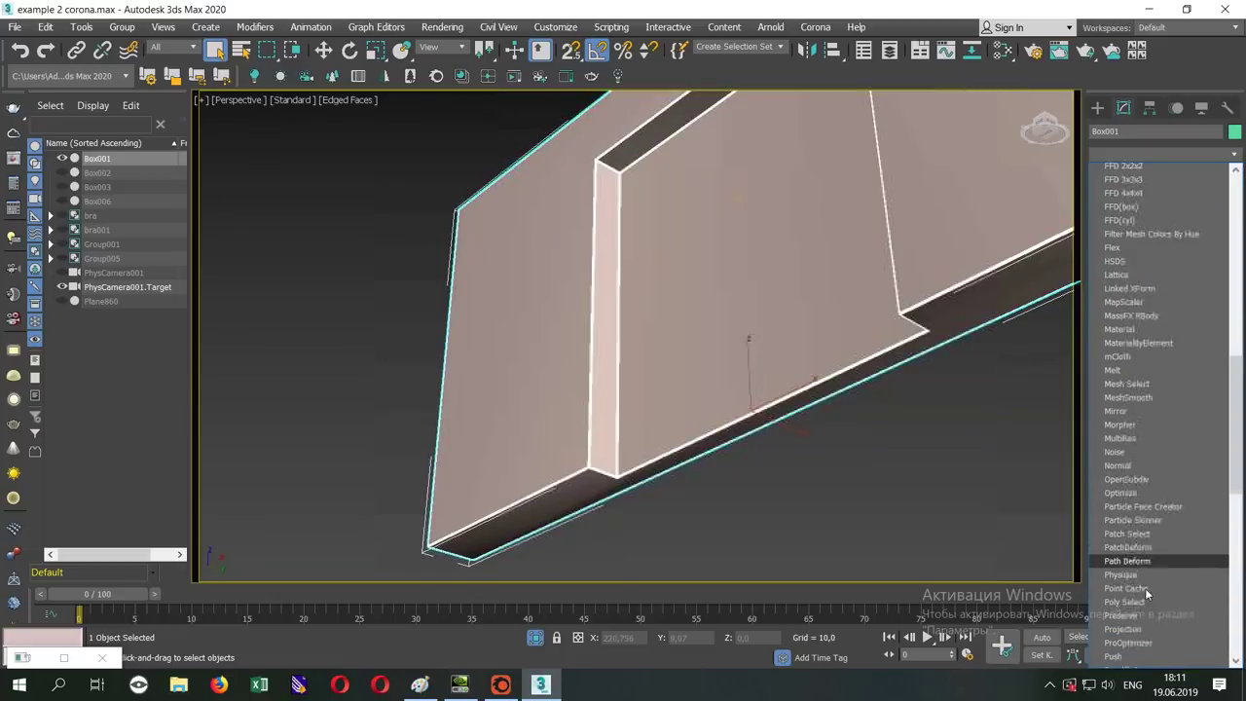
scroll(1144, 588, "down", 2)
left_click(1124, 551)
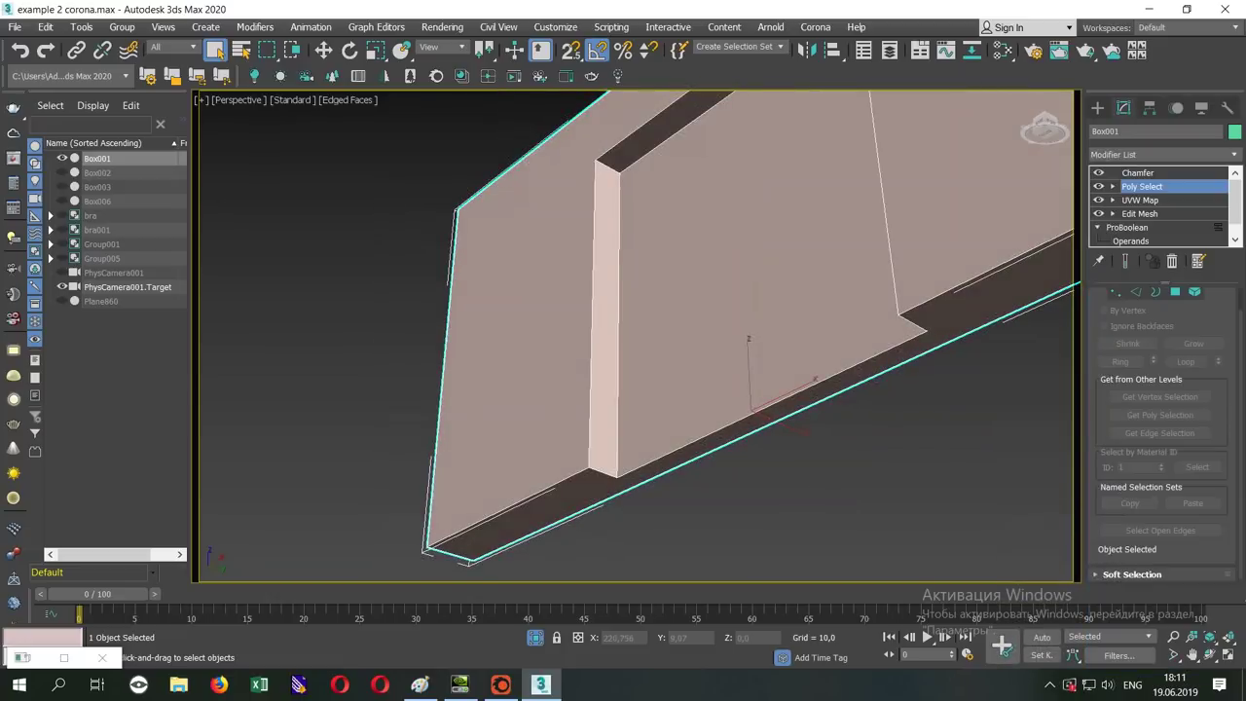
left_click(1113, 186)
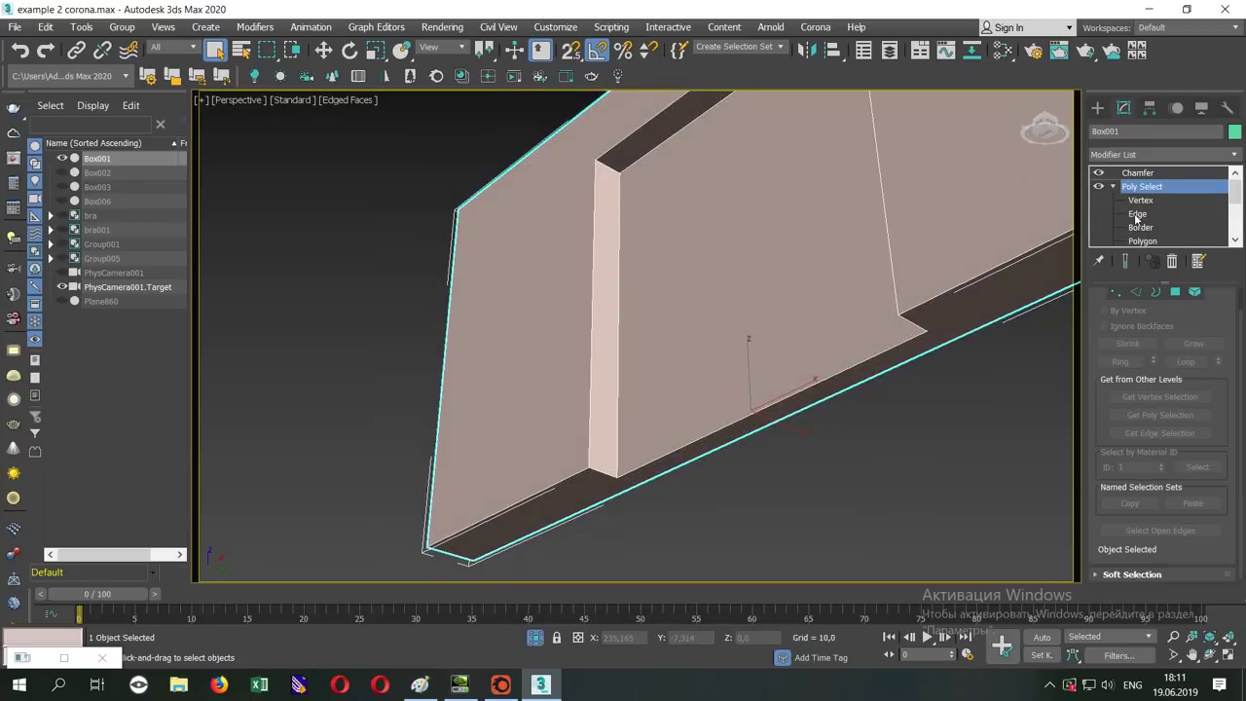
left_click(1137, 213)
- Select the nine recess edges, exit Edge level, and return to the Chamfer modifier
left_click_drag(638, 228, 652, 216)
middle_click_drag(652, 215, 614, 210, "alt")
left_click(663, 193, "ctrl")
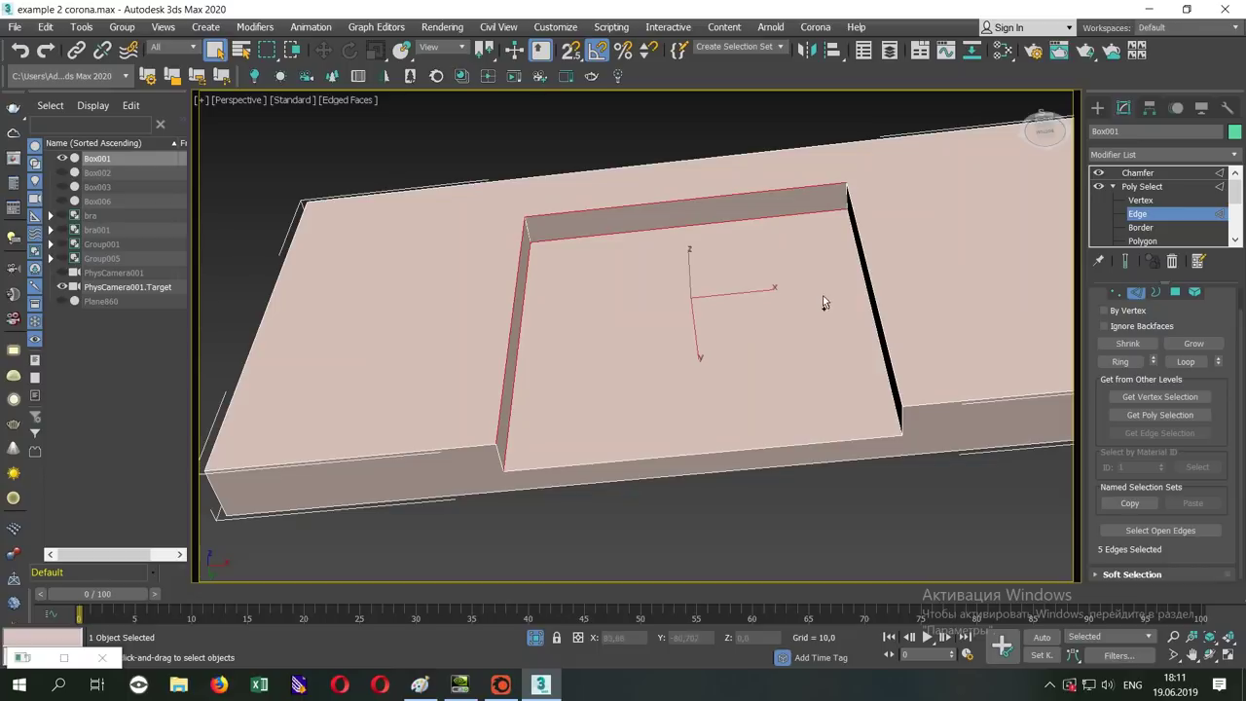
scroll(556, 268, "up", 3)
scroll(533, 232, "up", 3)
mouse_move(631, 259)
middle_mouse_down("alt")
mouse_move(949, 283)
mouse_move(983, 348)
mouse_move(801, 328)
mouse_move(606, 164)
middle_mouse_up("alt")
left_click(949, 282, "ctrl")
scroll(944, 292, "down", 5)
scroll(981, 351, "up", 3)
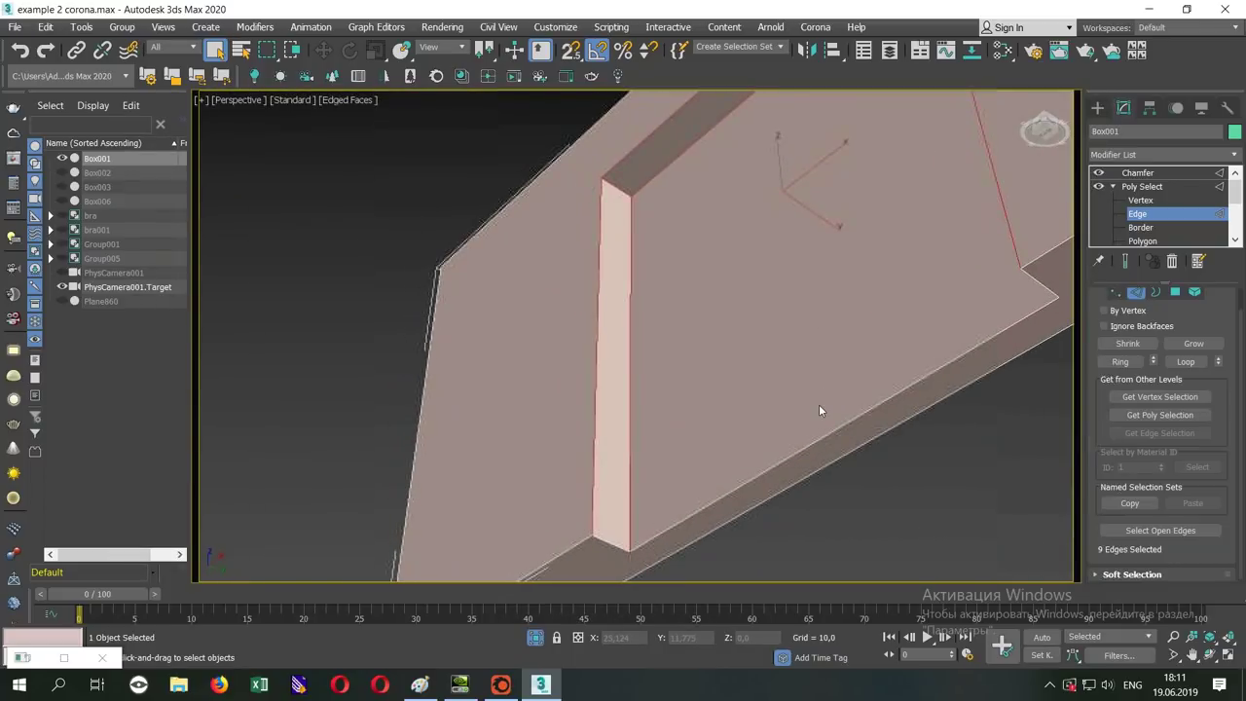
left_click(1115, 187)
left_click(1135, 292)
left_click(1129, 172)
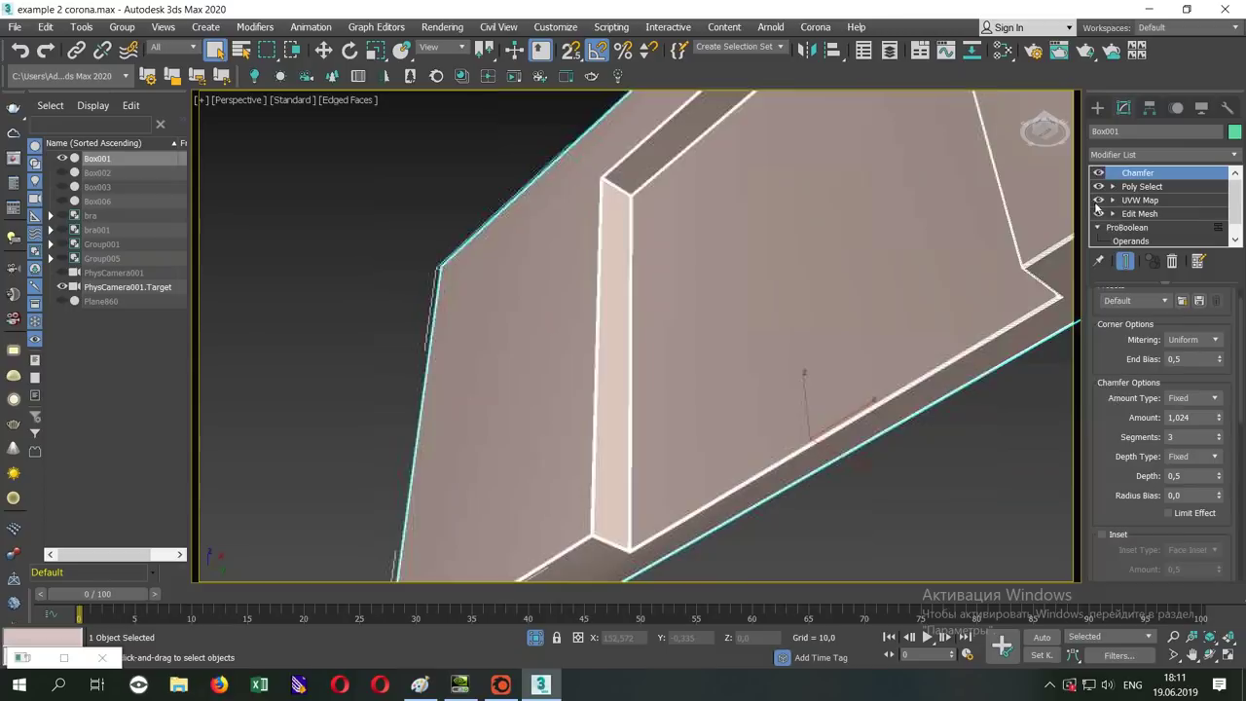
- Switch the Chamfer's edge source from From Stack to Selected Face Edges
mouse_move(668, 214)
middle_mouse_down("alt")
mouse_move(704, 198)
mouse_move(571, 297)
mouse_move(509, 123)
mouse_move(507, 138)
middle_mouse_up("alt")
scroll(586, 299, "up", 4)
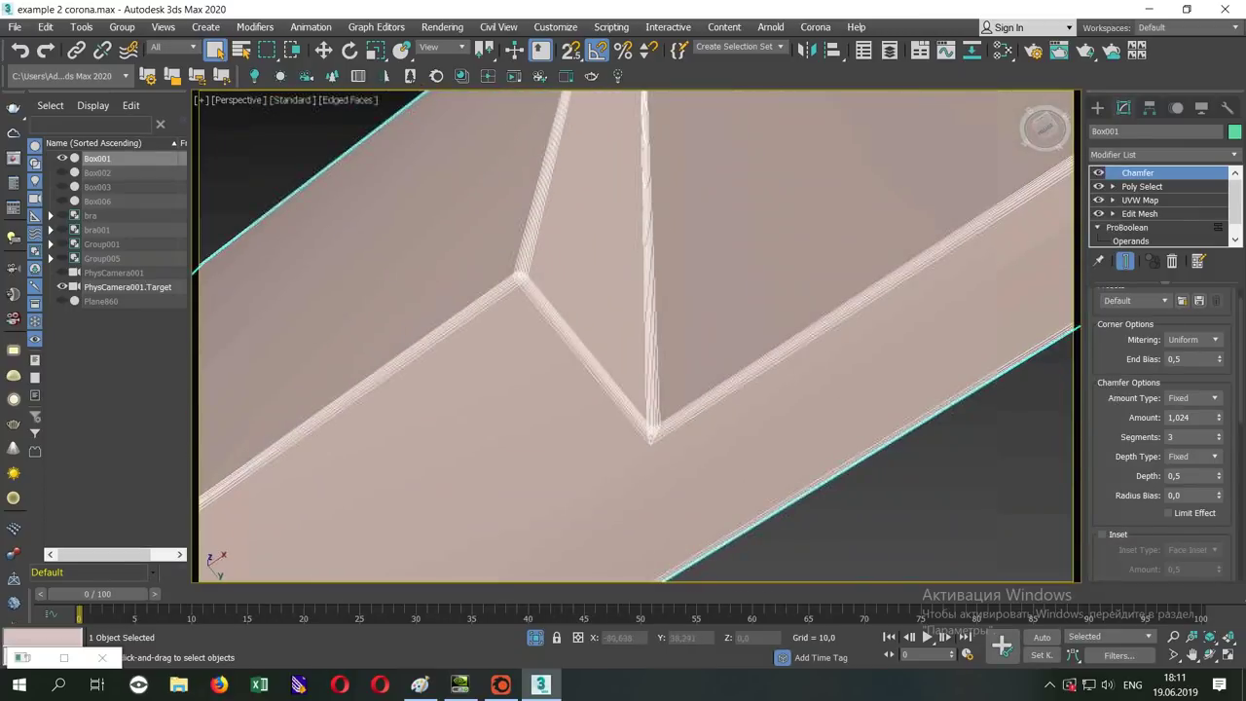
scroll(1158, 418, "down", 1)
scroll(1159, 419, "down", 2)
scroll(1158, 418, "down", 2)
scroll(1159, 418, "down", 2)
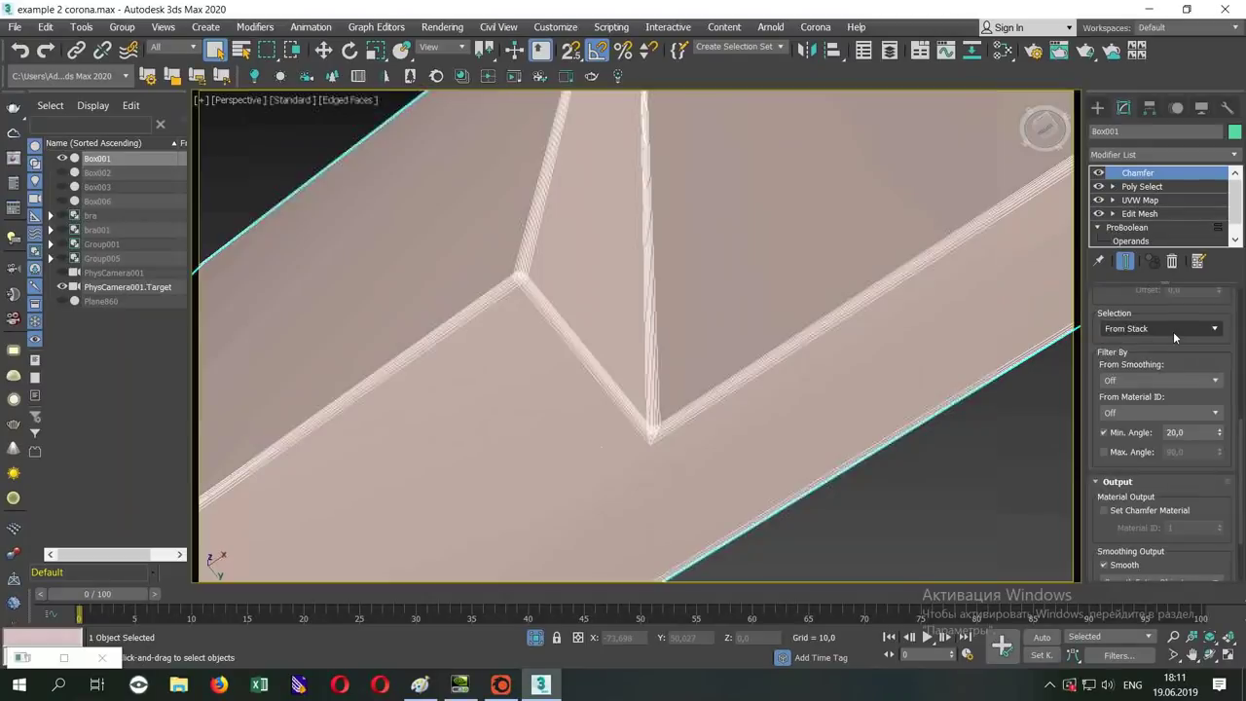
left_click(1174, 331)
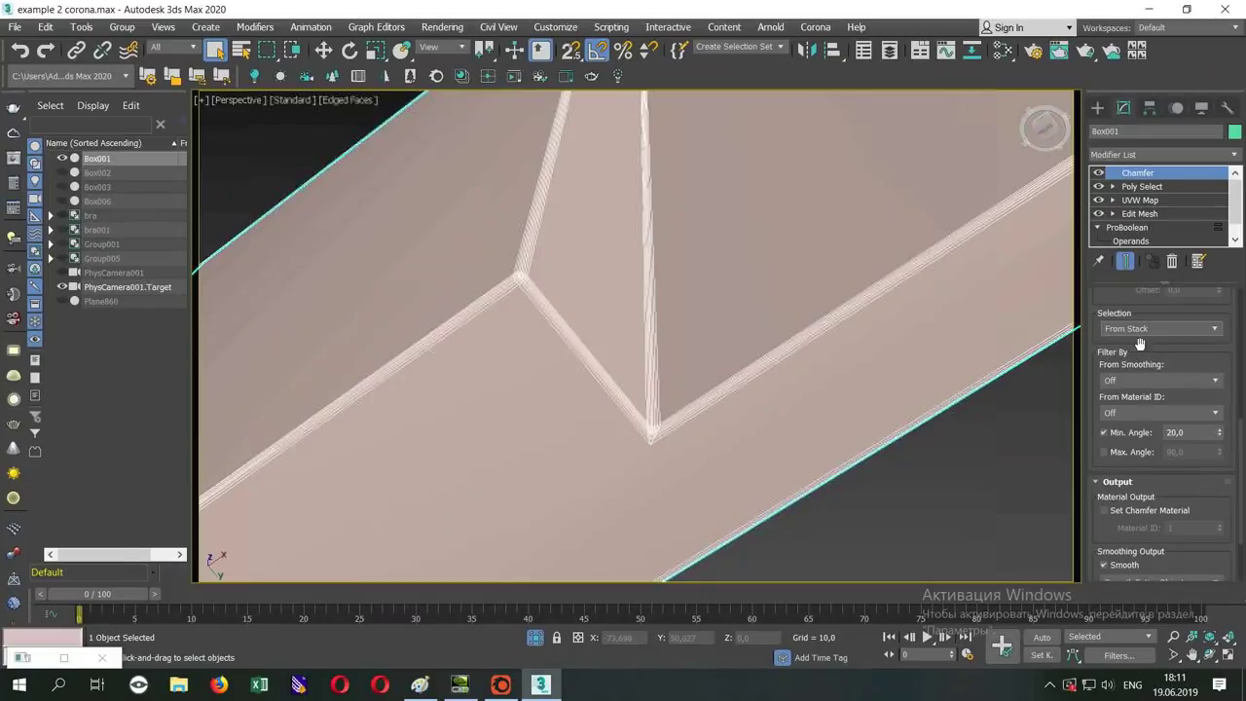
left_click(1158, 329)
left_click(1149, 371)
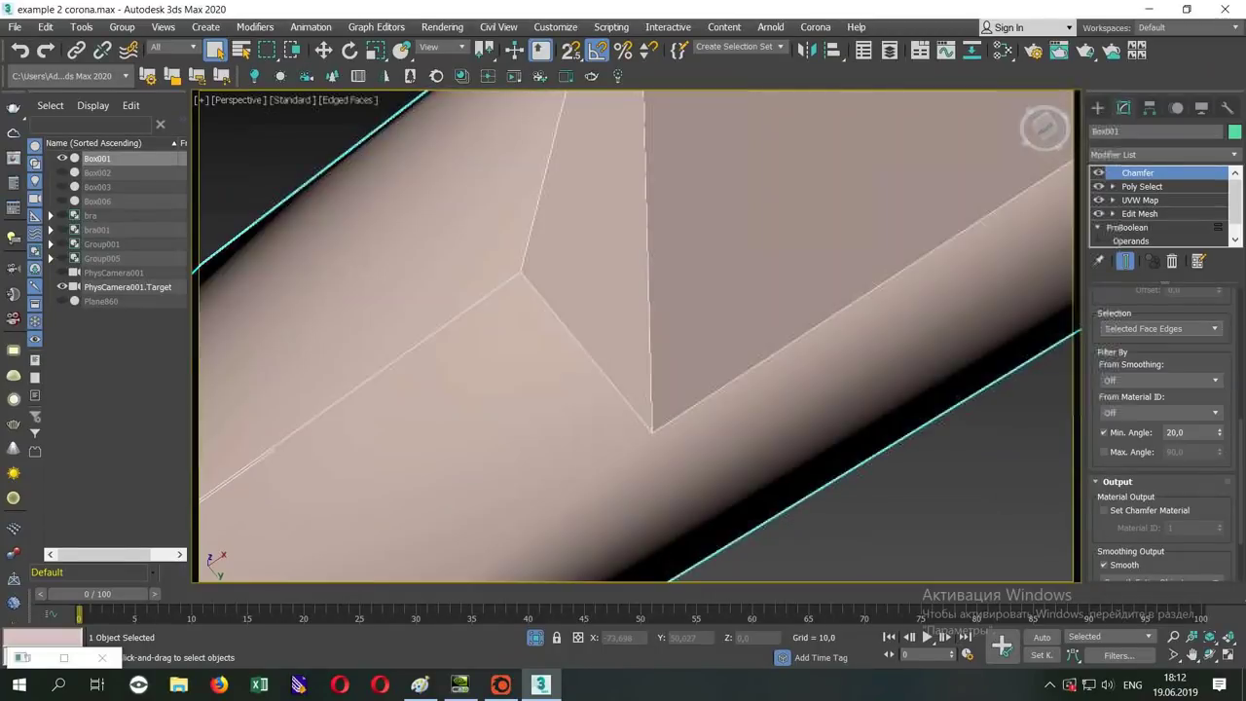
- Change the Chamfer to Selected Edges and inspect the rounded recess from several angles
mouse_move(747, 328)
middle_mouse_down("alt")
mouse_move(793, 285)
mouse_move(787, 298)
middle_mouse_up("alt")
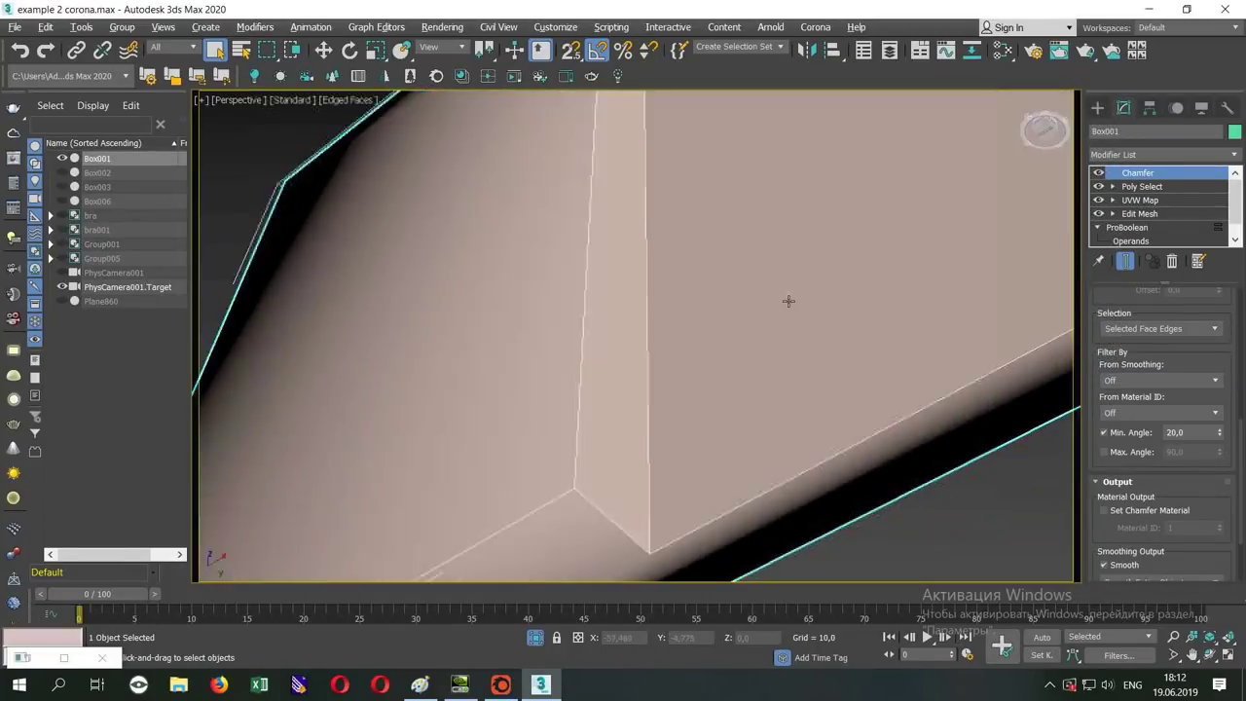
left_click(1159, 329)
left_click(1152, 360)
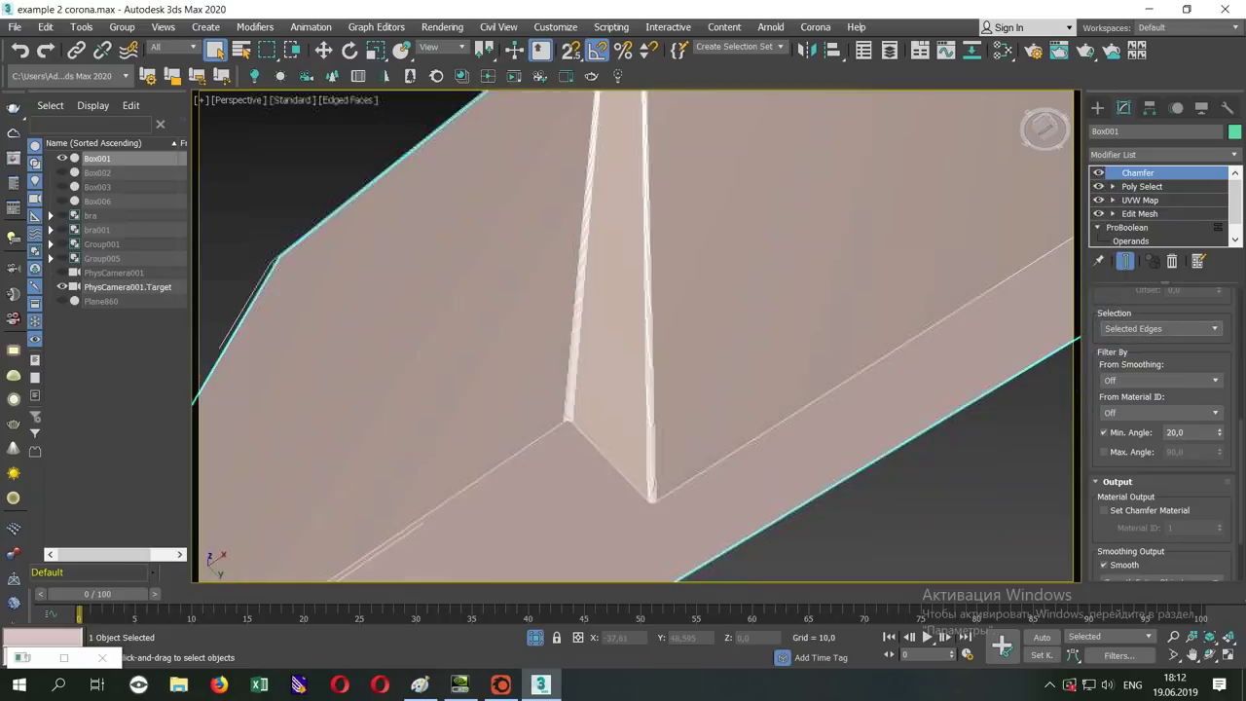
middle_click_drag(657, 430, 556, 315, "alt")
left_click_drag(516, 261, 562, 133)
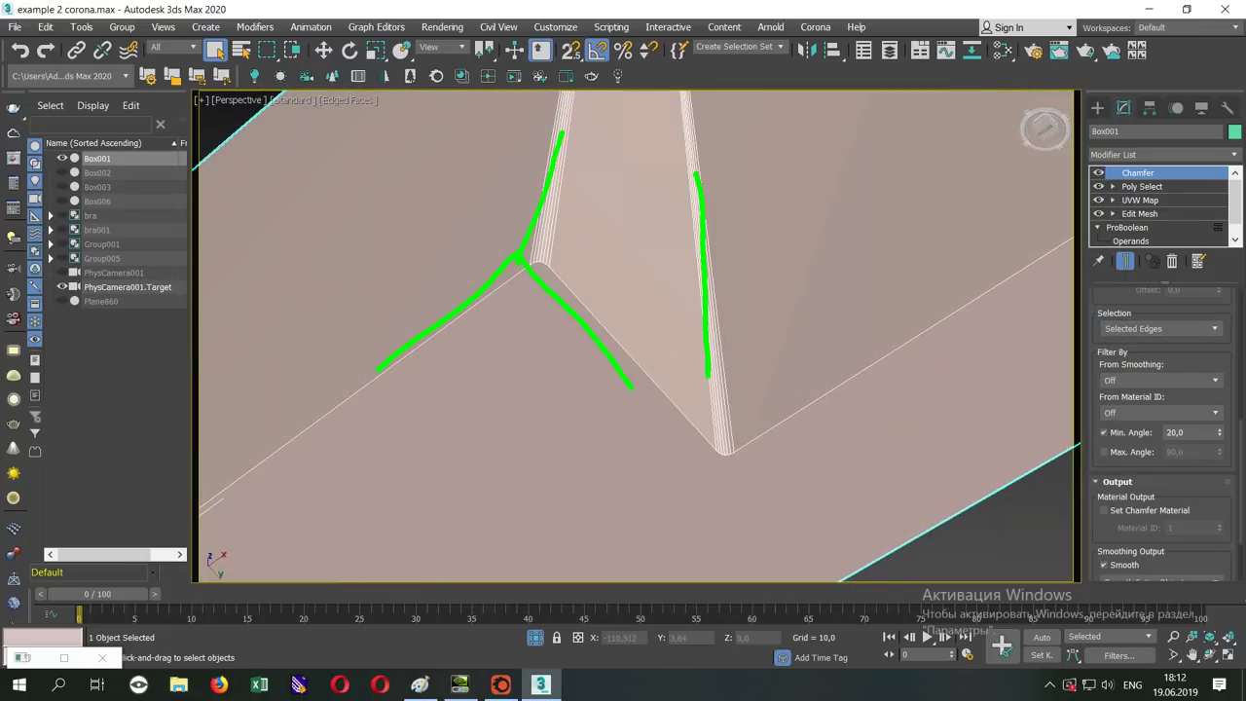
mouse_move(422, 222)
middle_mouse_down("alt")
mouse_move(538, 269)
mouse_move(551, 250)
mouse_move(524, 251)
middle_mouse_up("alt")
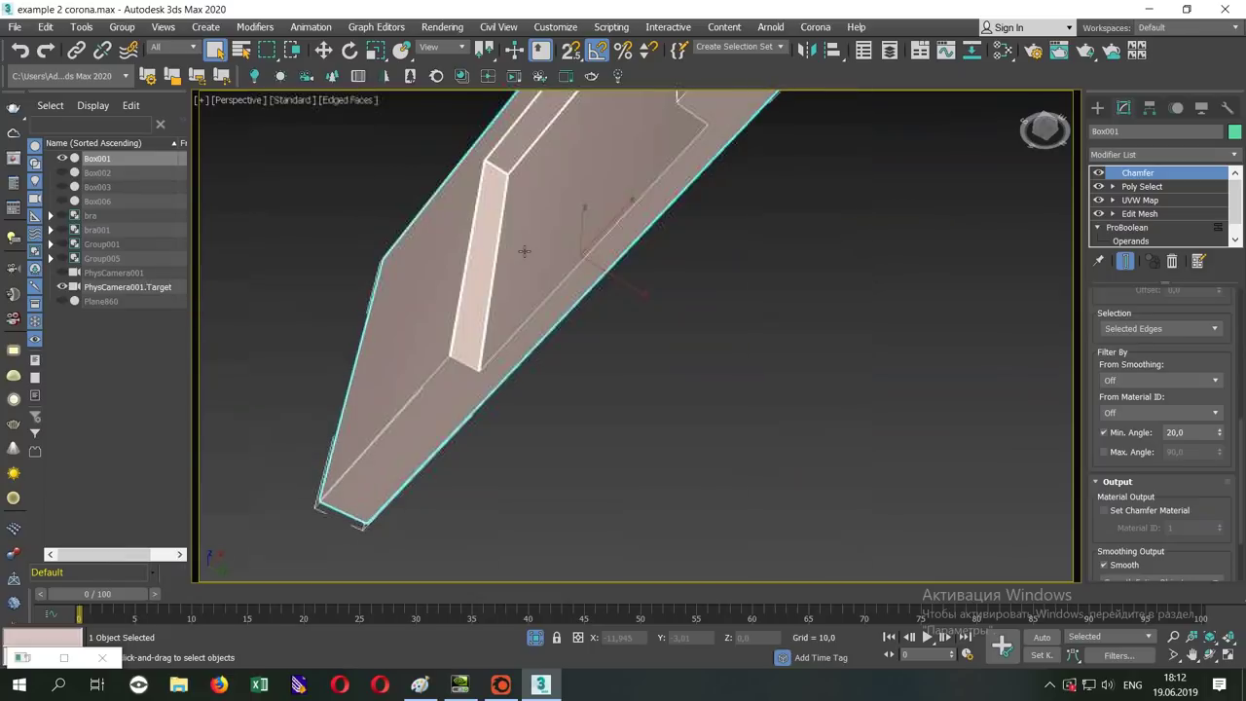
scroll(487, 213, "up", 2)
middle_click_drag(712, 322, 740, 312, "alt")
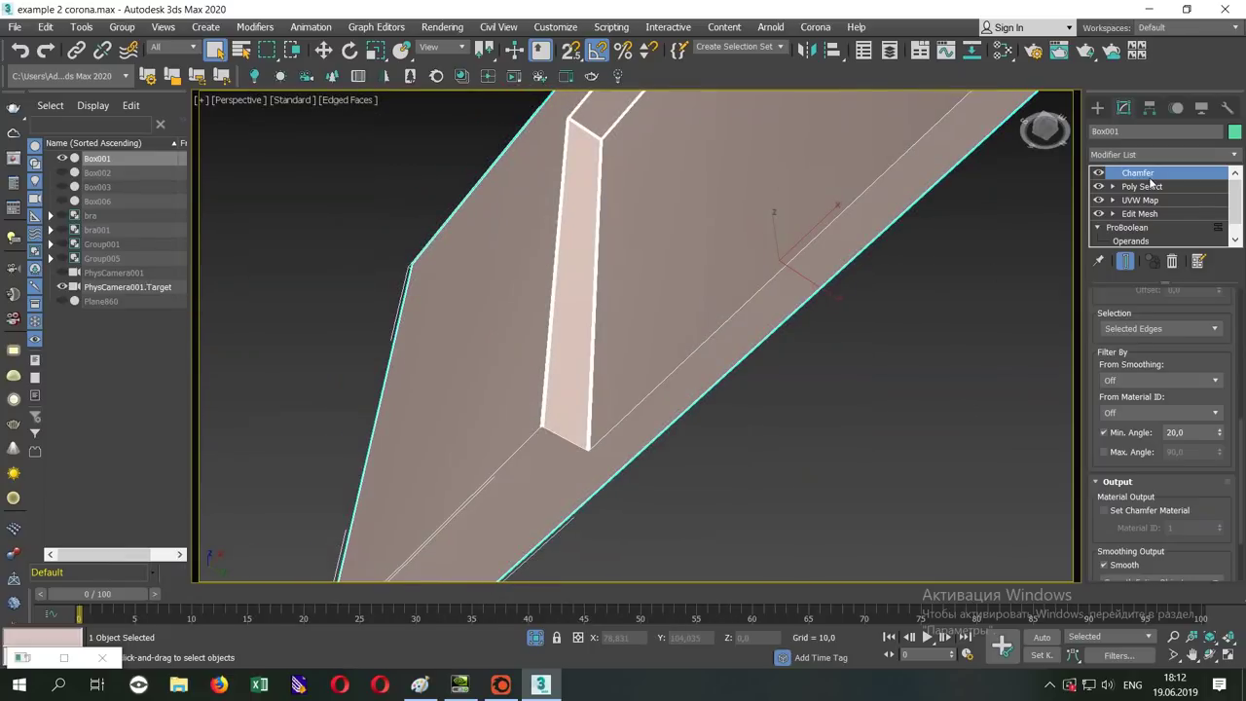
scroll(1116, 333, "up", 5)
- Raise the chamfer Amount to 2,511 and exit isolation to show the TV, shelf and sconces
scroll(1118, 409, "up", 2)
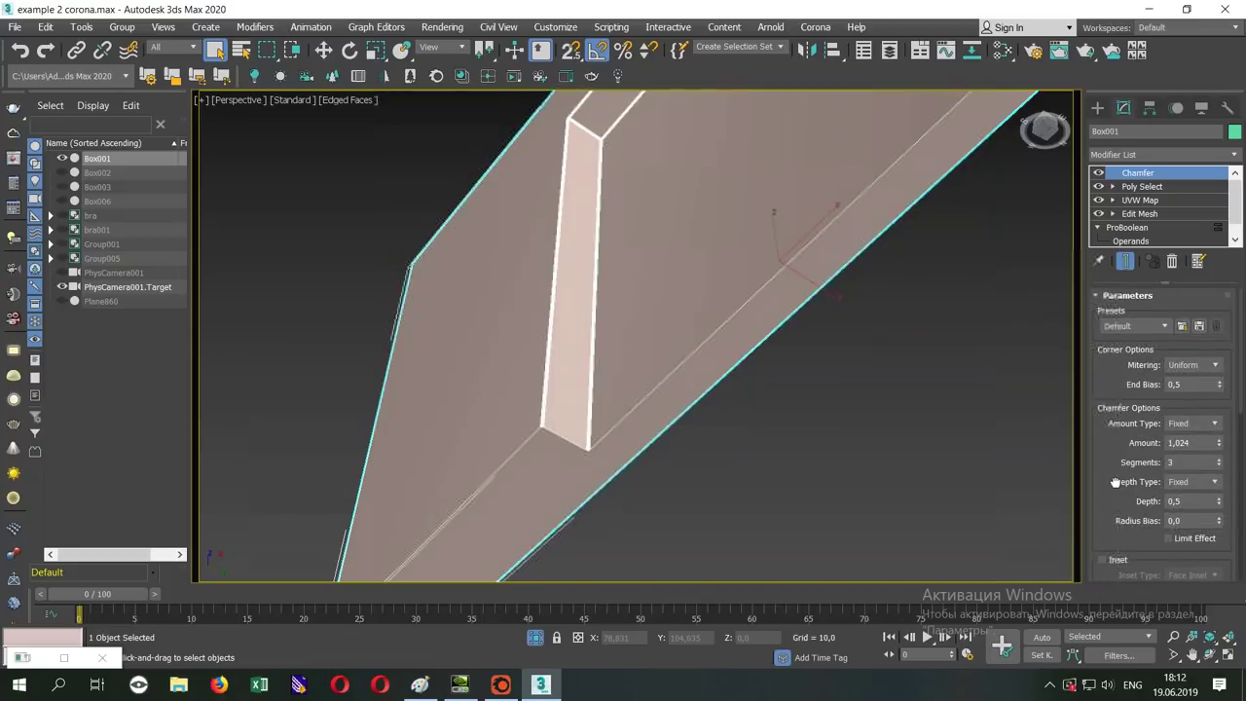
mouse_move(1220, 446)
left_mouse_down()
mouse_move(1223, 388)
mouse_move(1152, 440)
left_mouse_up()
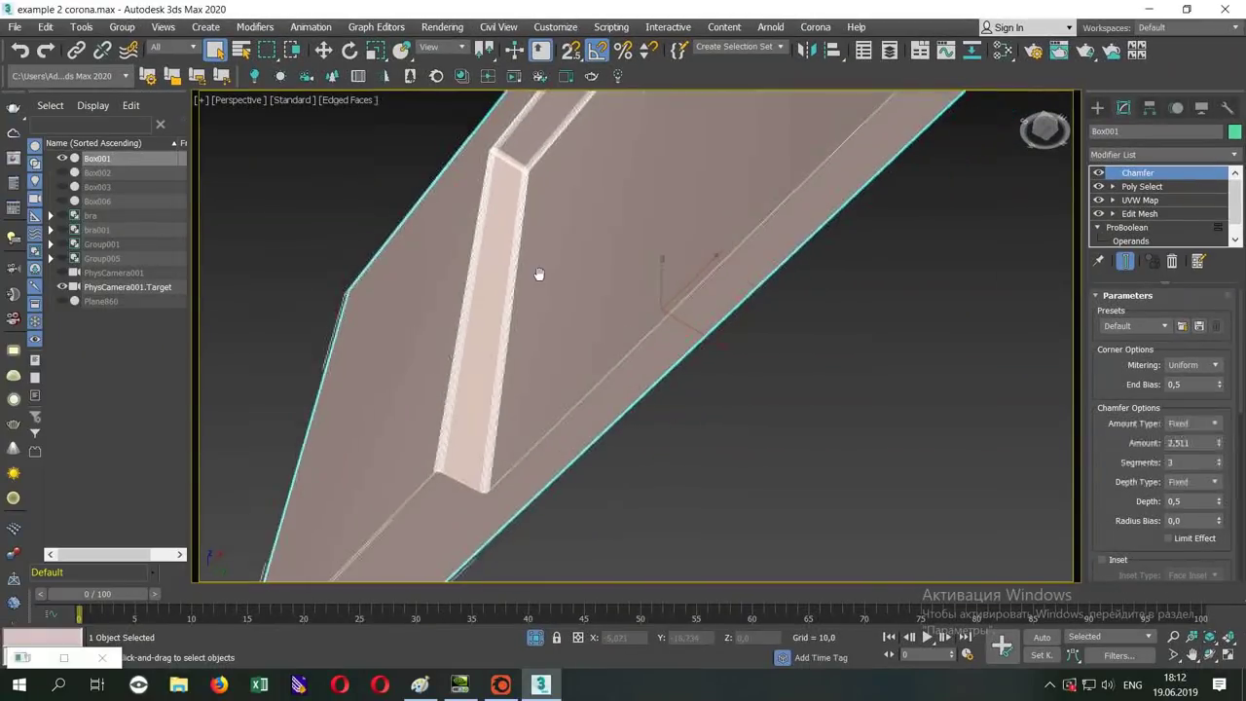
scroll(647, 281, "down", 5)
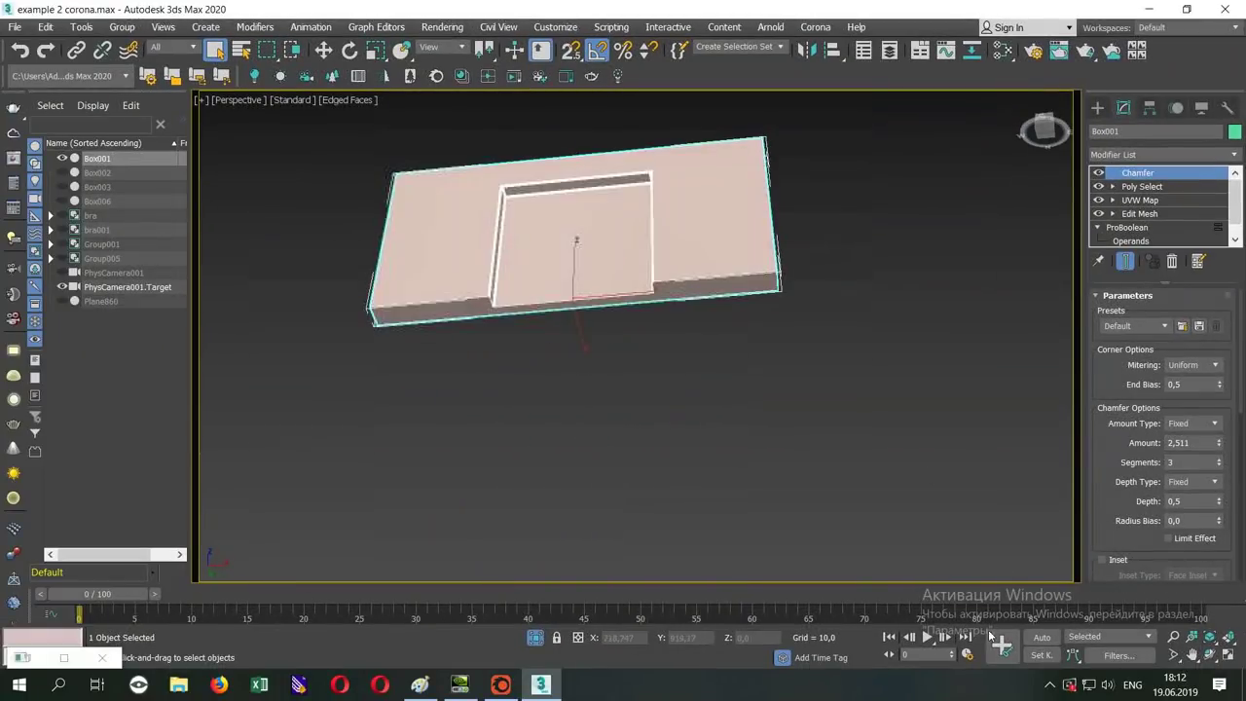
left_click(534, 638)
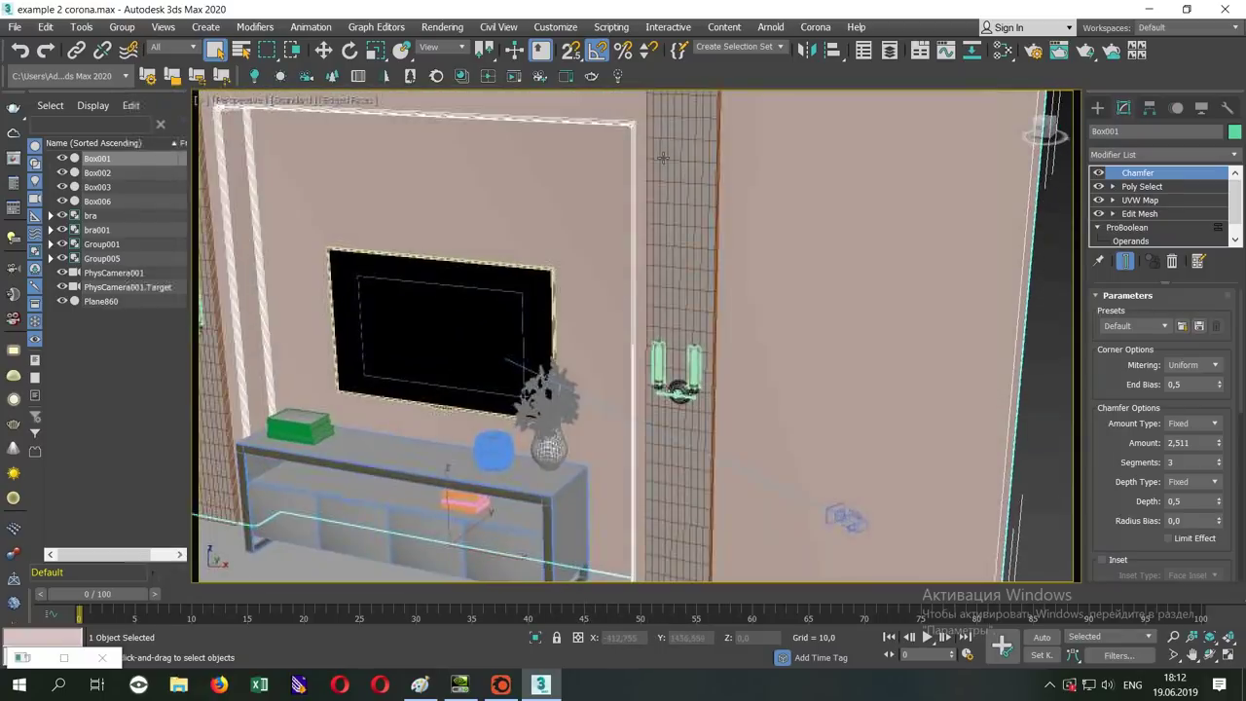
- Select the pillar Box002, zoom to its top corner, and browse its Modifier List
left_click(668, 220)
scroll(668, 220, "up", 5)
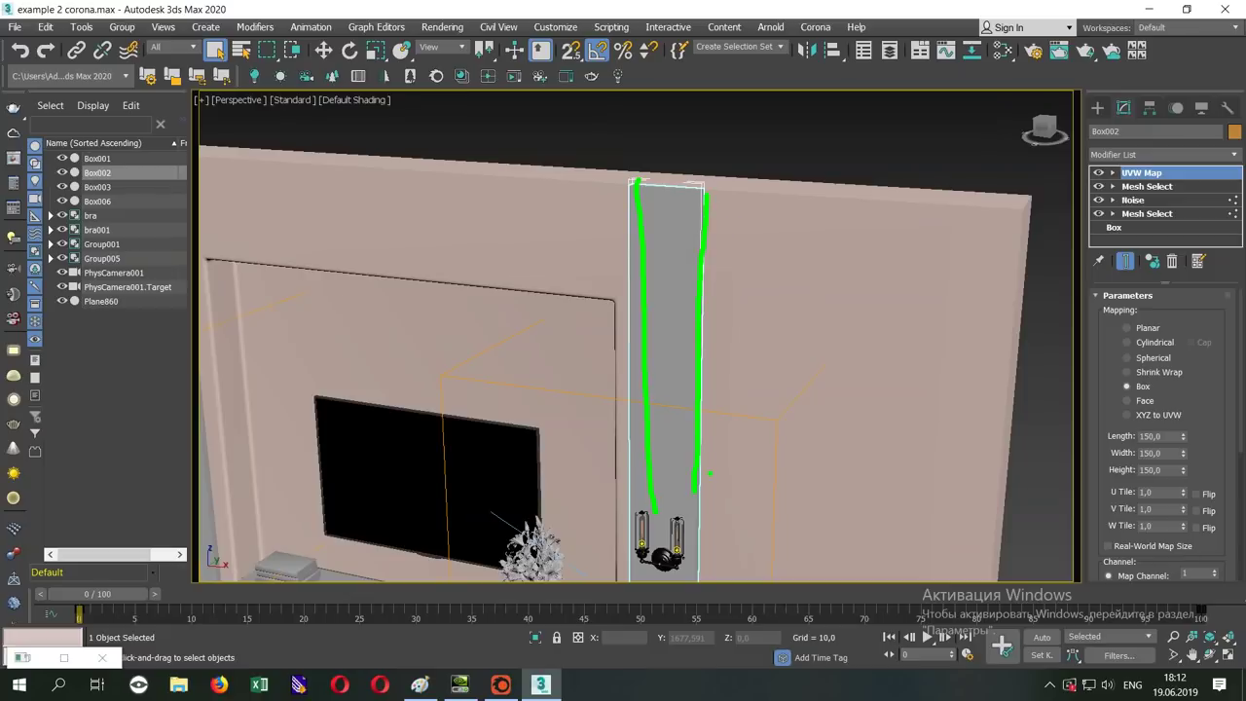
middle_click_drag(751, 397, 694, 182, "alt")
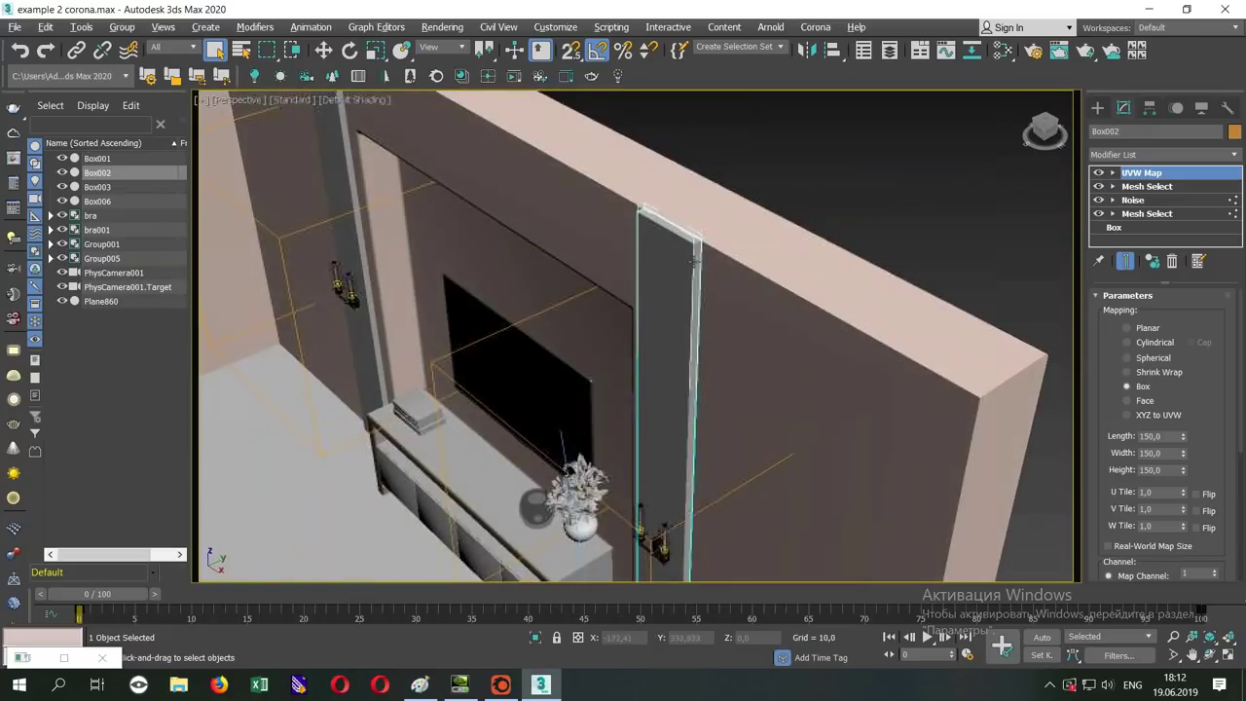
scroll(695, 182, "up", 5)
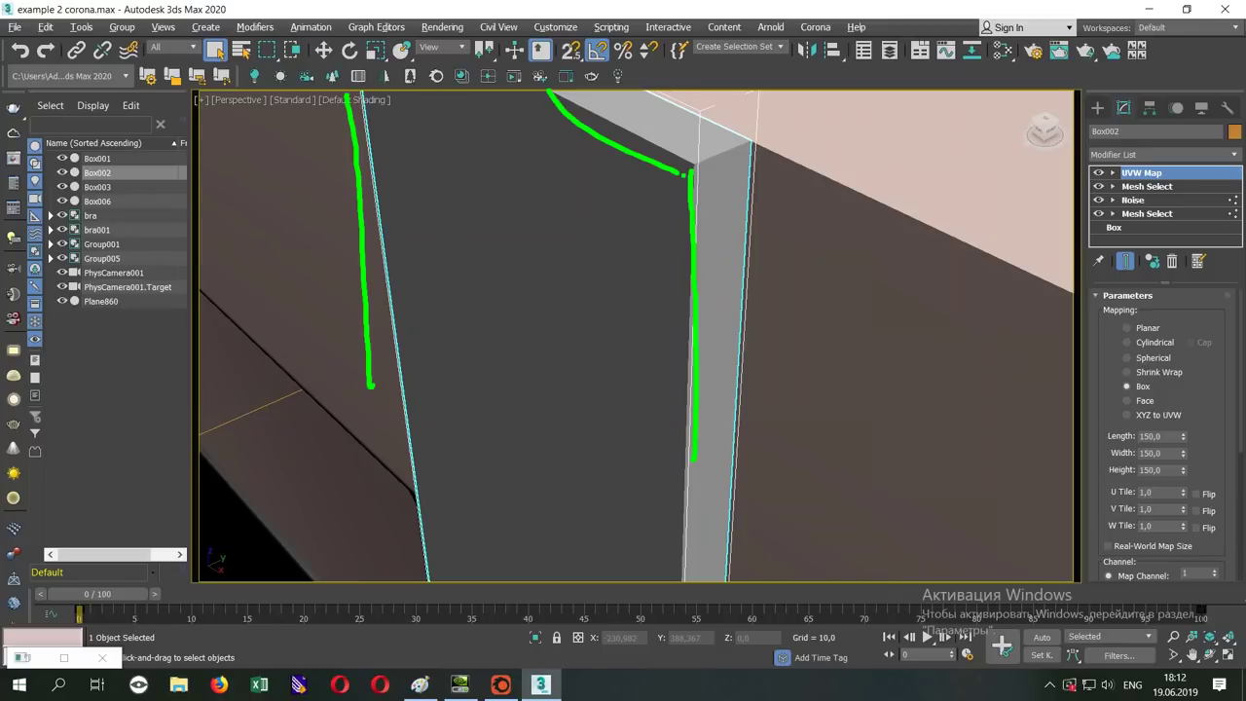
left_click(1138, 154)
scroll(1152, 416, "down", 2)
key("Up")
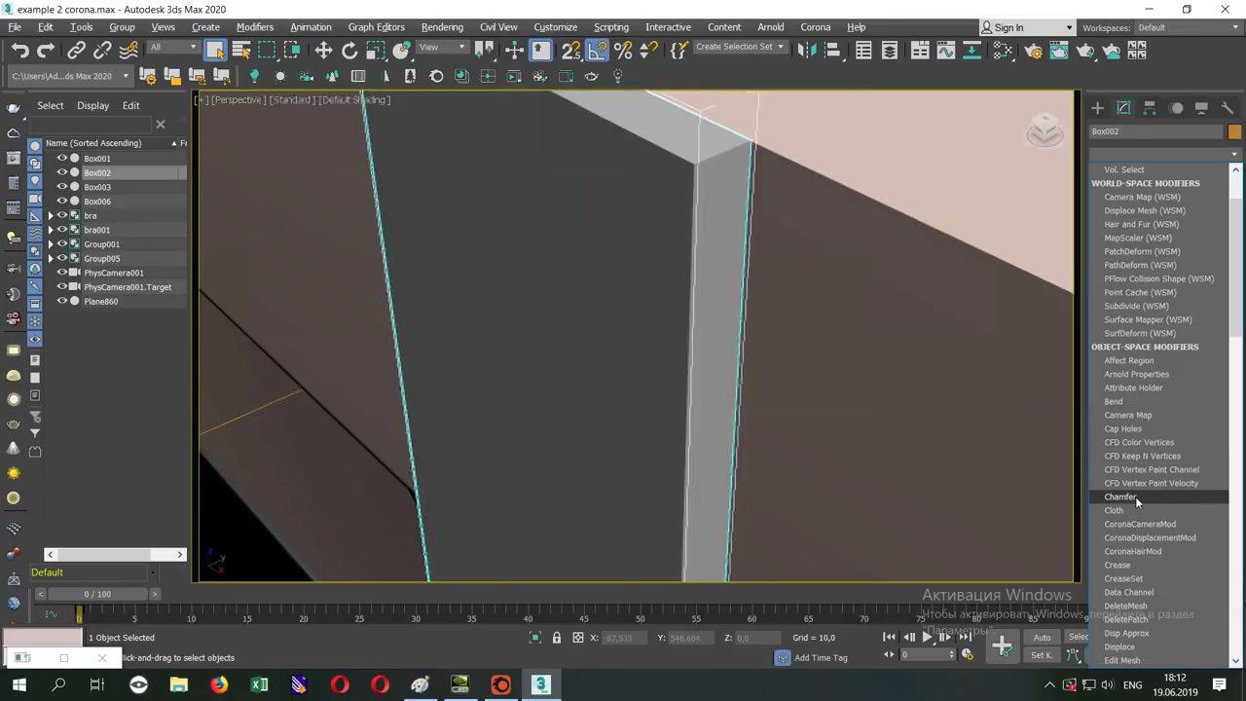
- Add a Chamfer modifier with 3 segments to Box002 in Edged Faces view and try out amount and depth values
left_click(1135, 497)
scroll(674, 236, "up", 3)
key("F4")
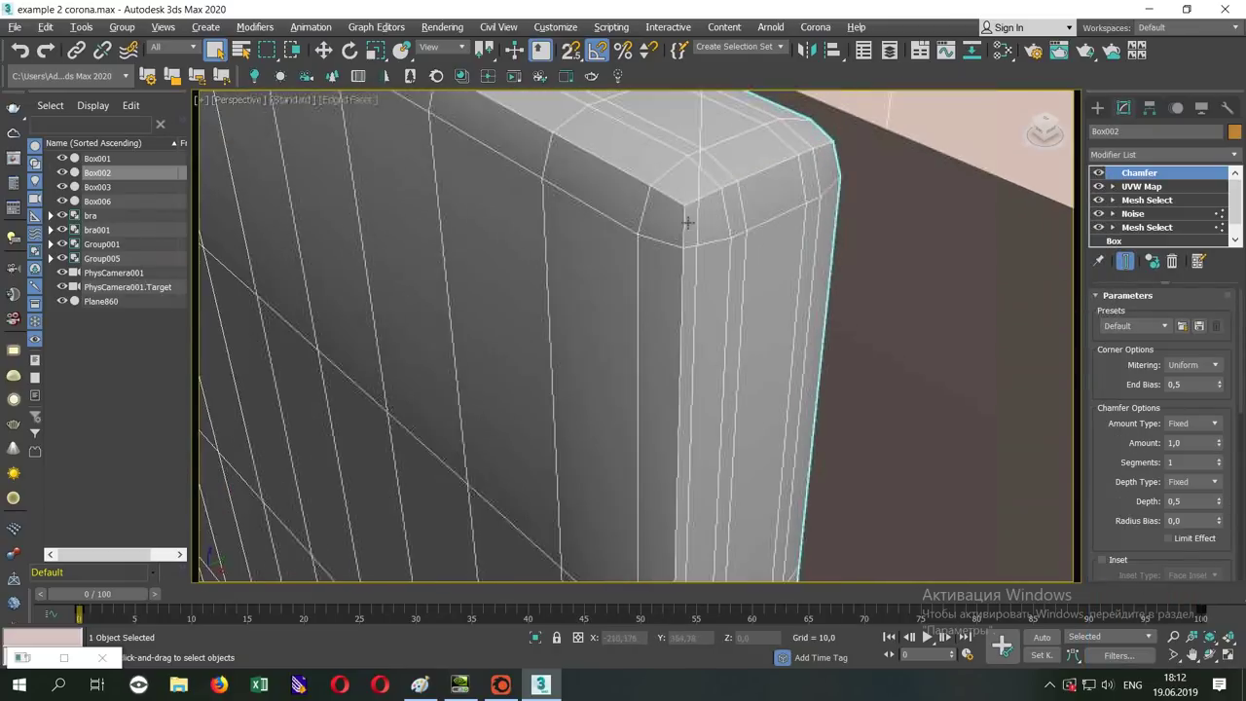
mouse_move(1219, 446)
left_mouse_down()
mouse_move(1224, 496)
mouse_move(1221, 450)
left_mouse_up()
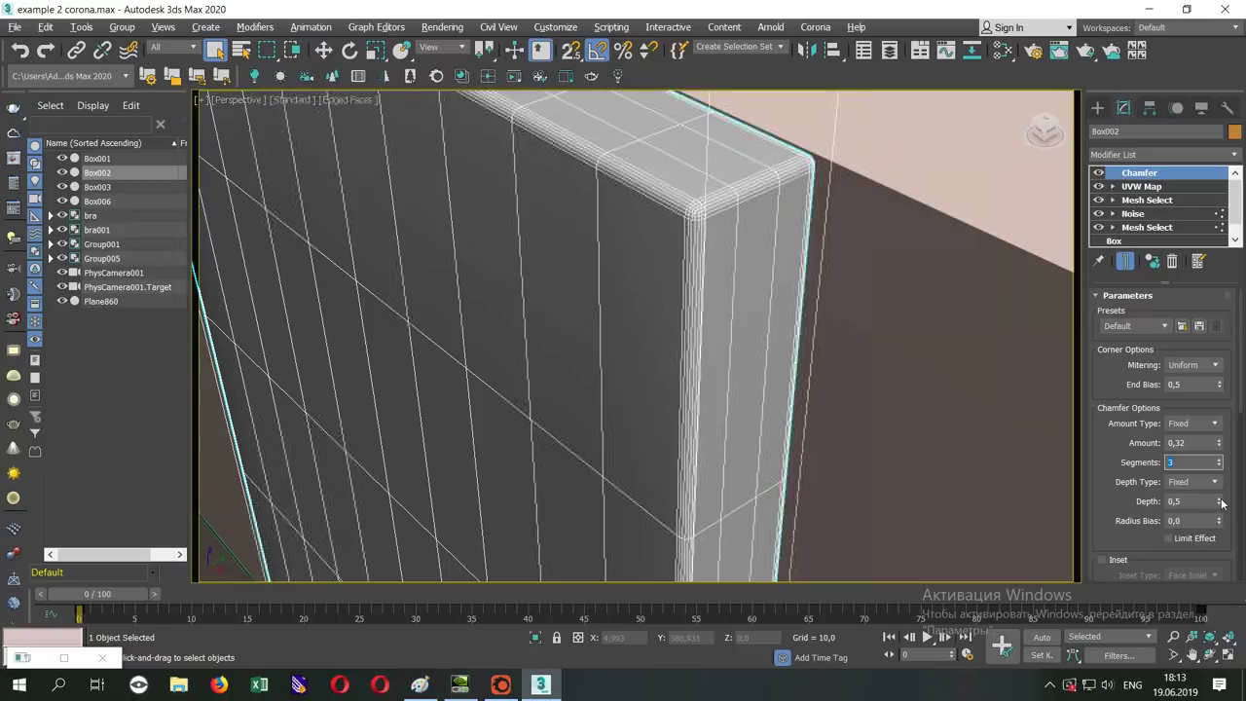
mouse_move(1219, 501)
left_mouse_down()
mouse_move(1224, 408)
mouse_move(1224, 546)
left_mouse_up()
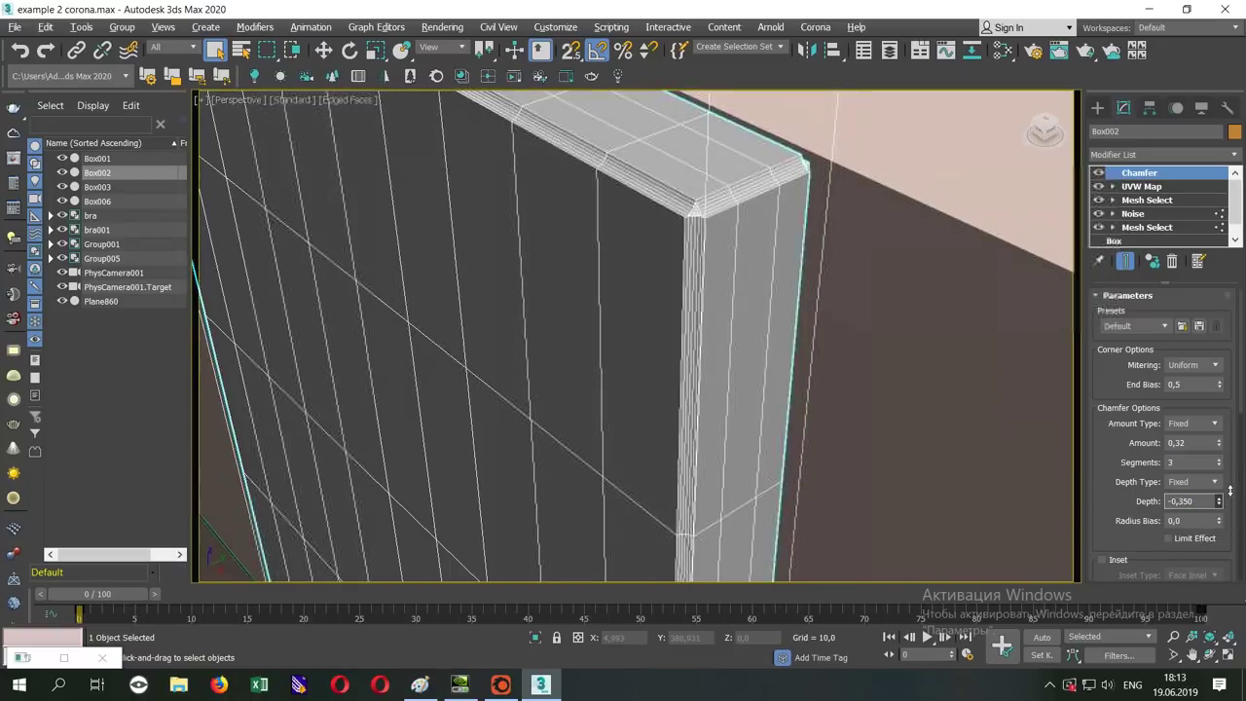
scroll(684, 206, "up", 2)
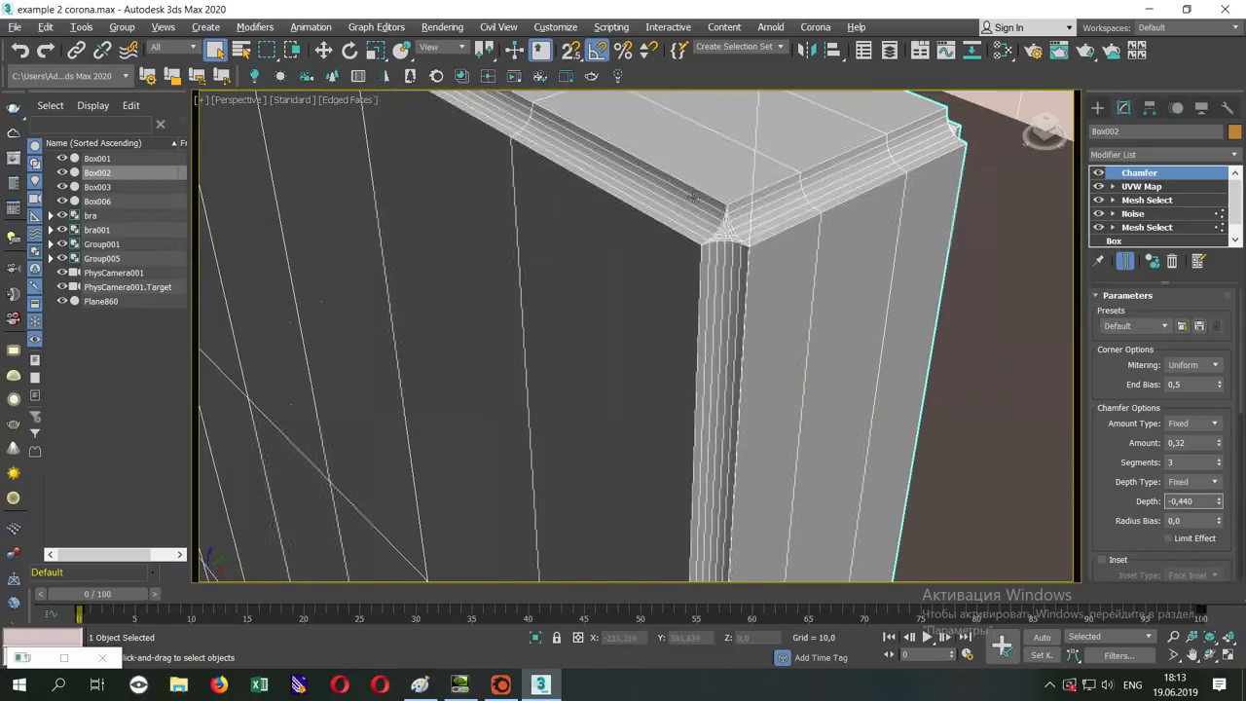
scroll(684, 206, "up", 2)
mouse_move(1220, 502)
left_mouse_down()
mouse_move(1222, 445)
mouse_move(1243, 527)
left_mouse_up()
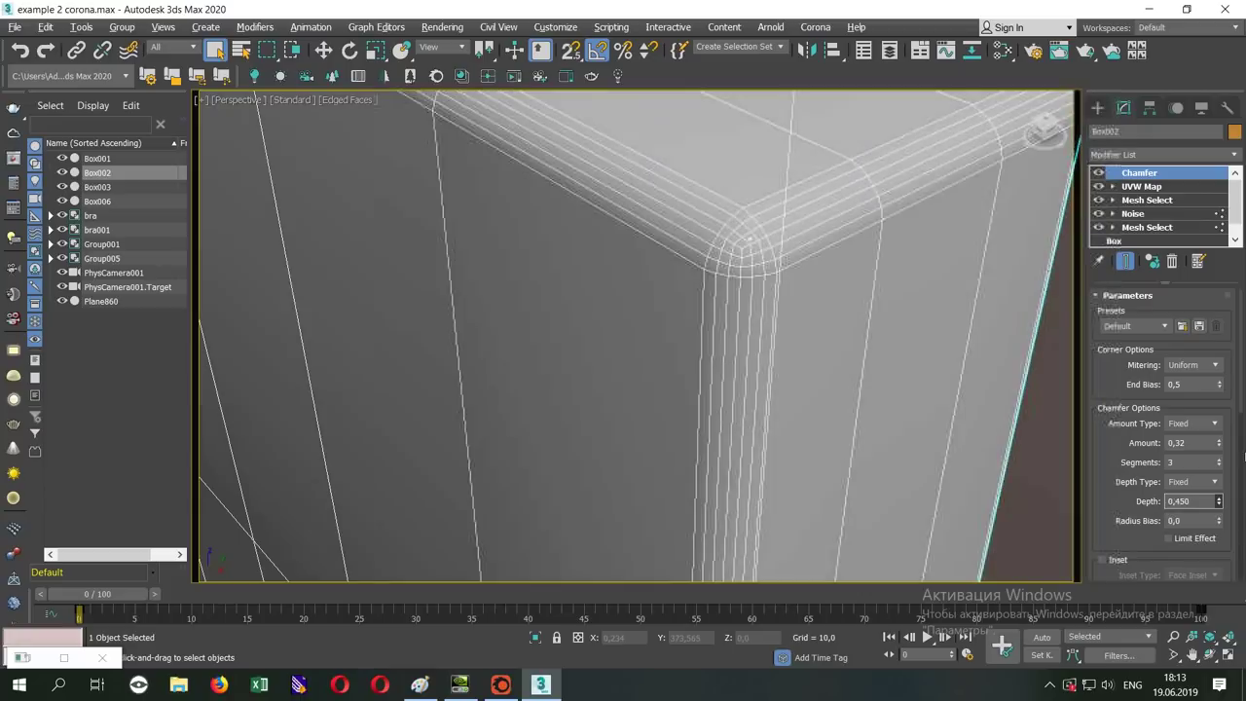
left_click_drag(1243, 527, 1243, 516)
- Orbit to the box's front faces and settle the chamfer at Depth 0,48 and Amount 0,21
mouse_move(910, 349)
middle_mouse_down("alt")
mouse_move(712, 234)
mouse_move(649, 233)
mouse_move(745, 381)
middle_mouse_up("alt")
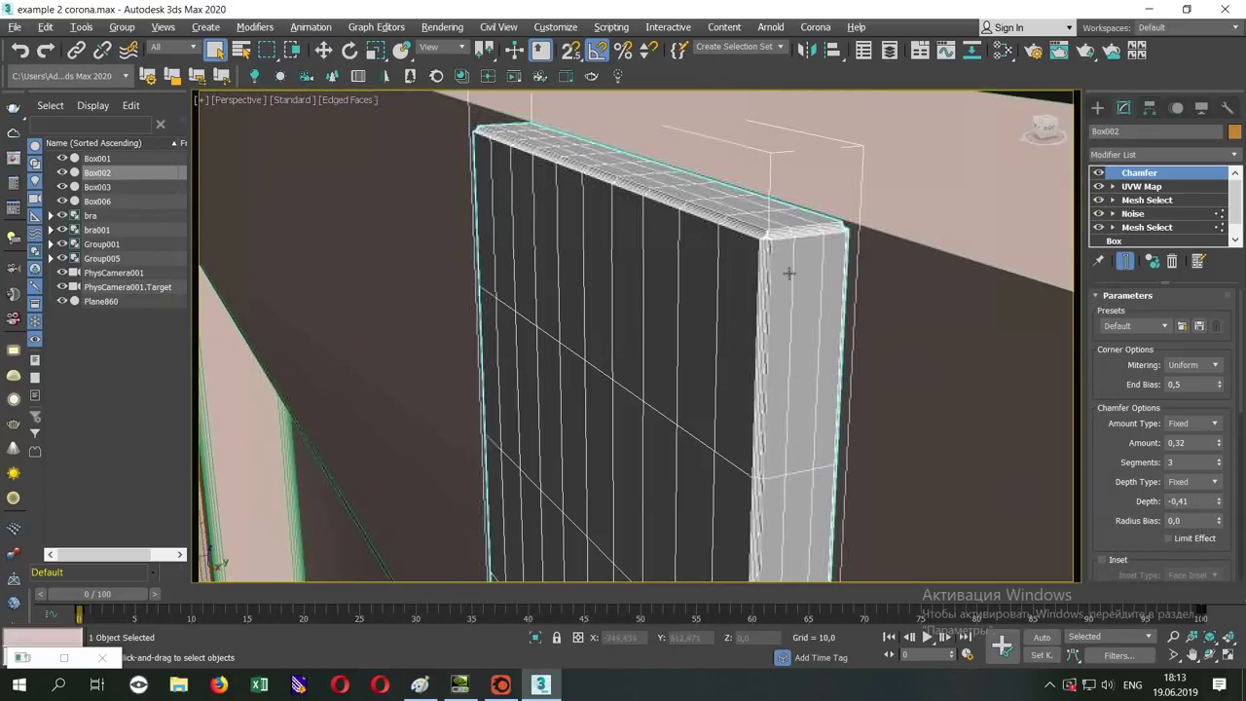
scroll(784, 272, "up", 1)
scroll(764, 283, "up", 1)
scroll(739, 288, "up", 1)
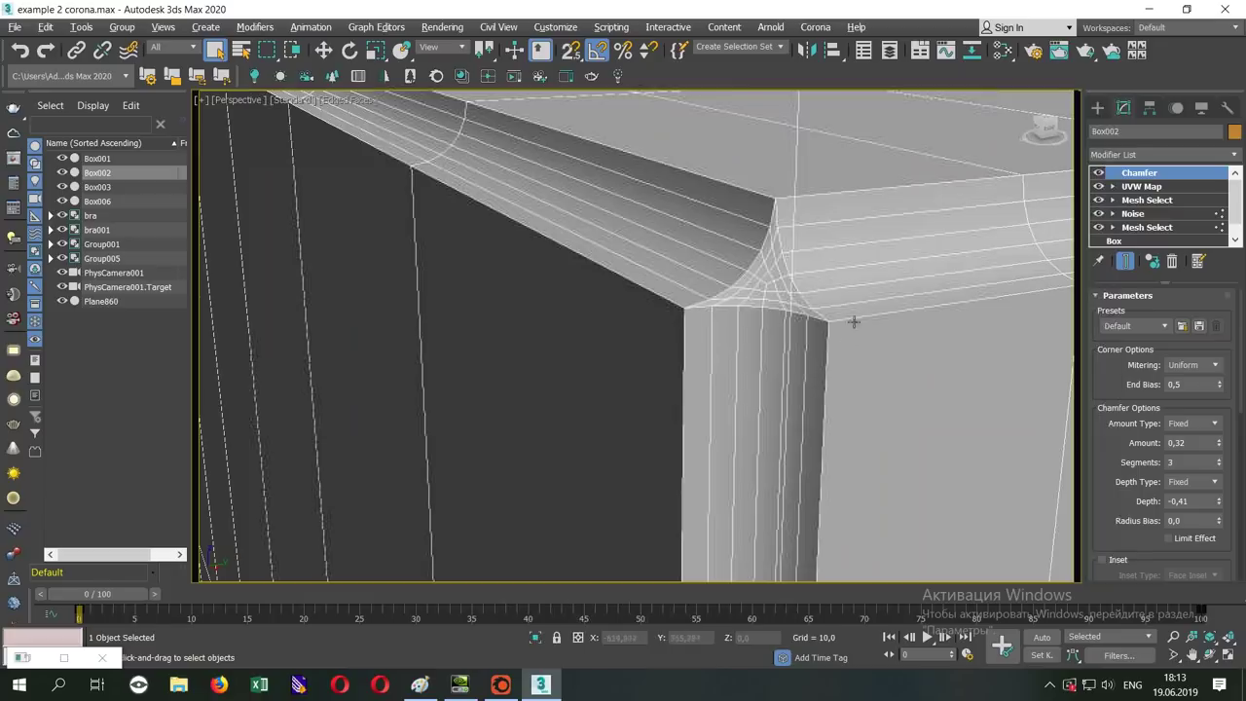
middle_click_drag(782, 214, 750, 294, "alt")
scroll(751, 294, "down", 4)
scroll(835, 341, "down", 1)
mouse_move(1217, 504)
left_mouse_down()
mouse_move(1226, 552)
mouse_move(1225, 492)
left_mouse_up()
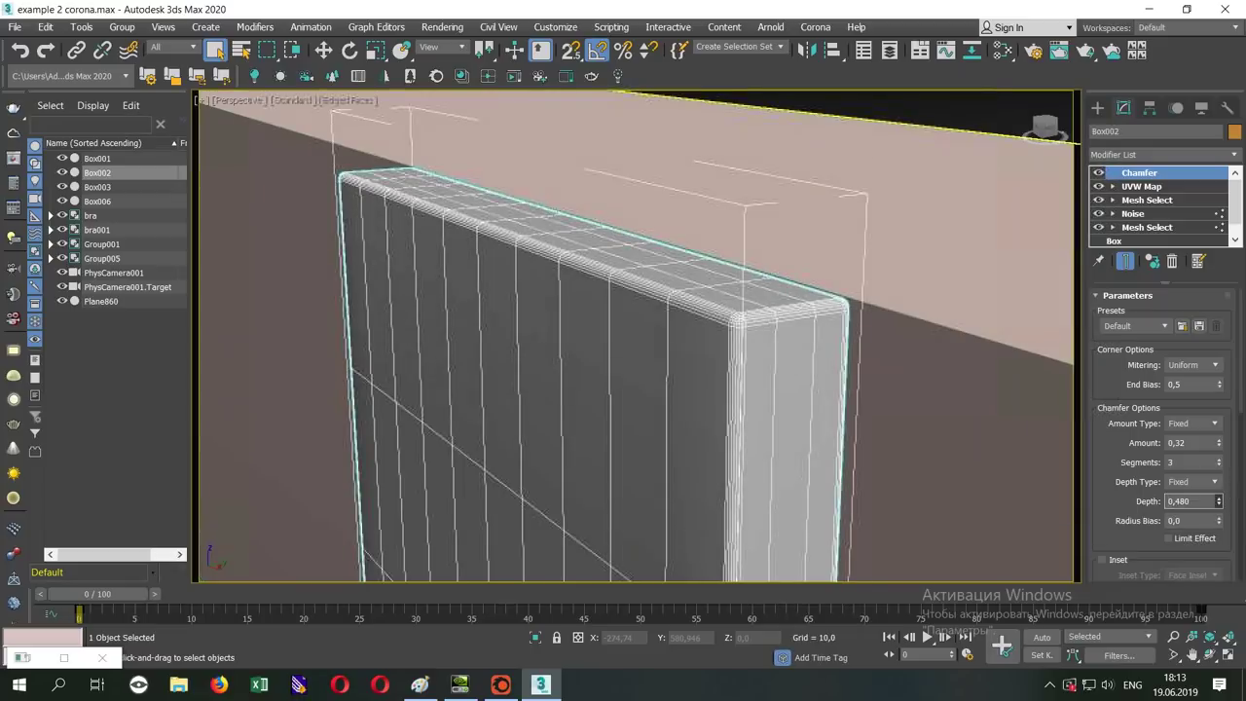
left_click_drag(1224, 448, 1224, 459)
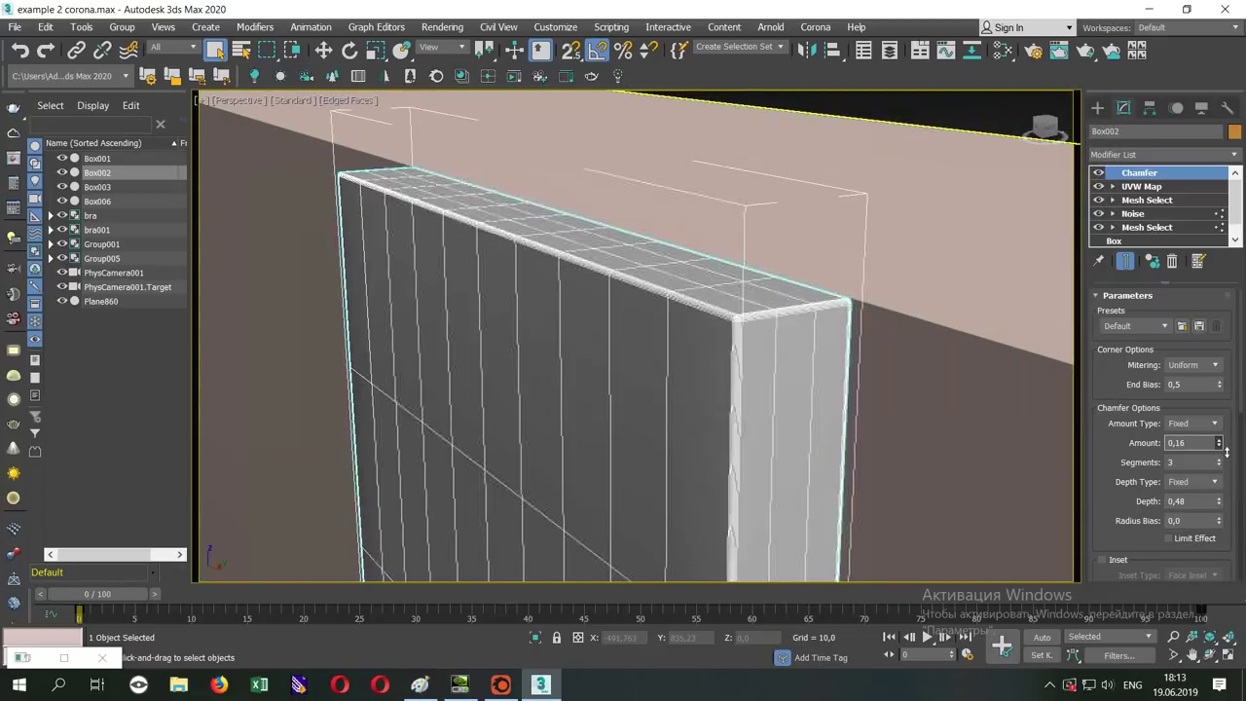
scroll(735, 314, "up", 4)
type("c")
left_click(258, 101)
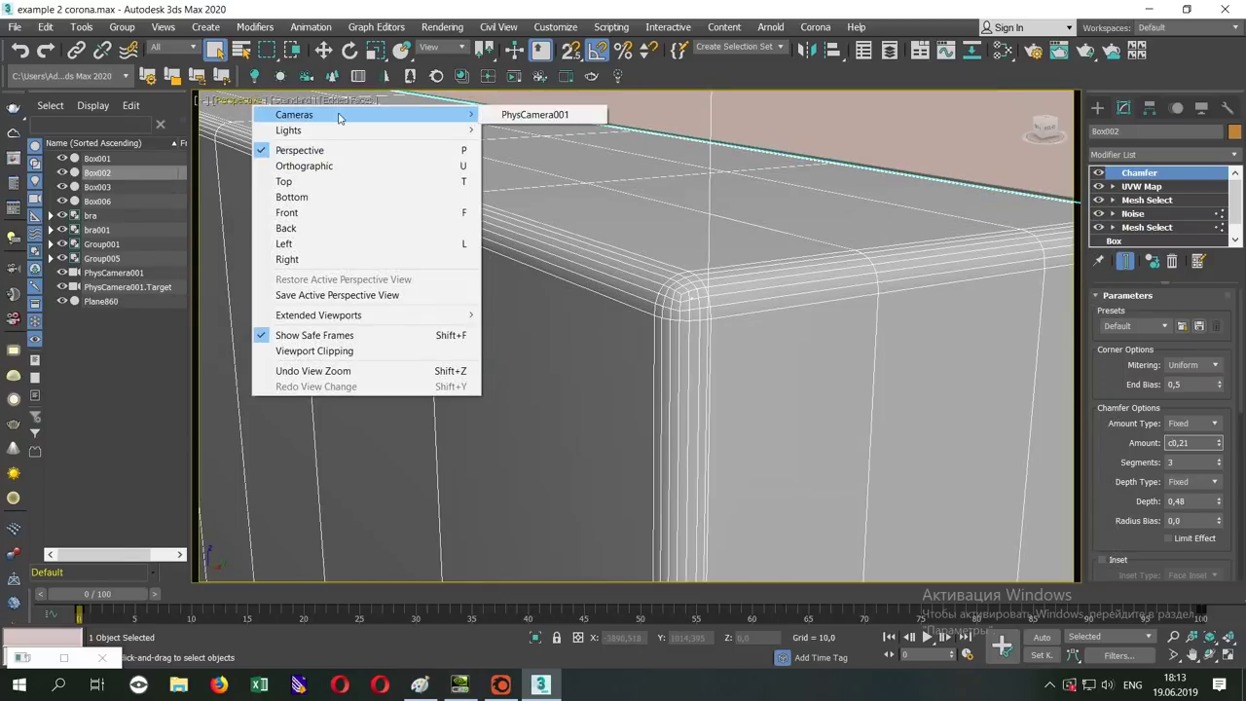
- Look through PhysCamera001 and hide the Chamfer modifier's effect on the wall edge
left_click(524, 119)
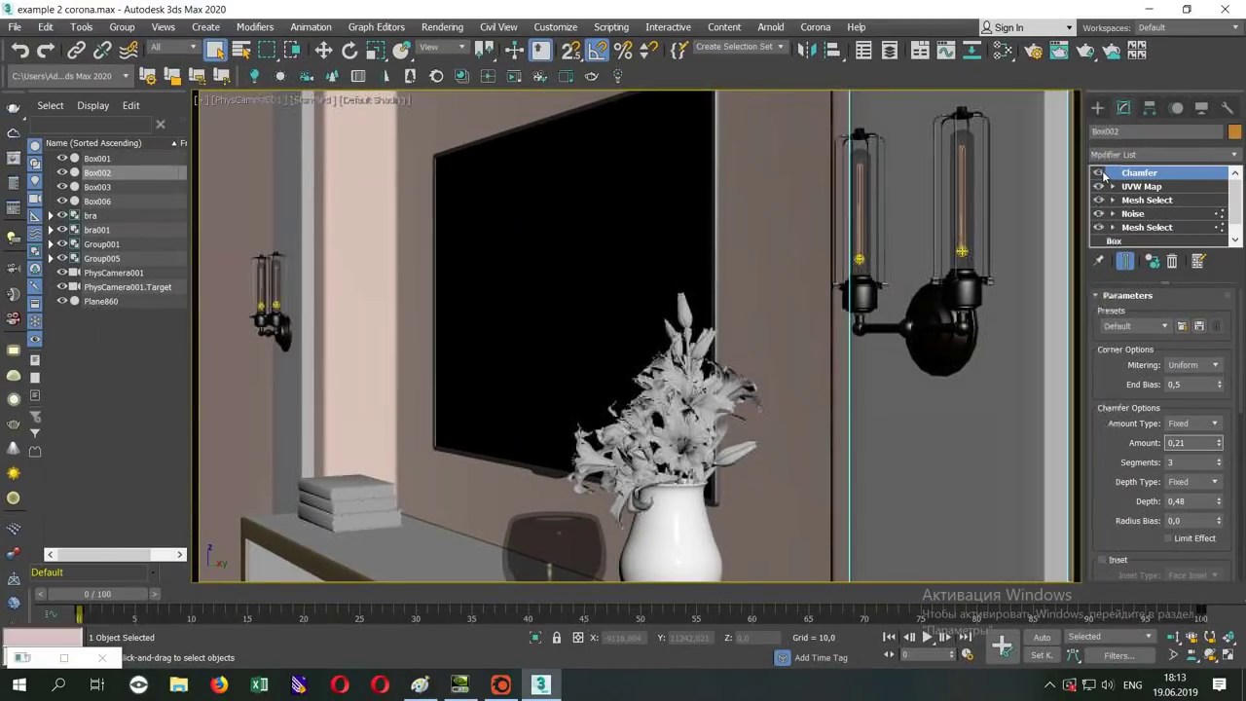
left_click(1100, 174)
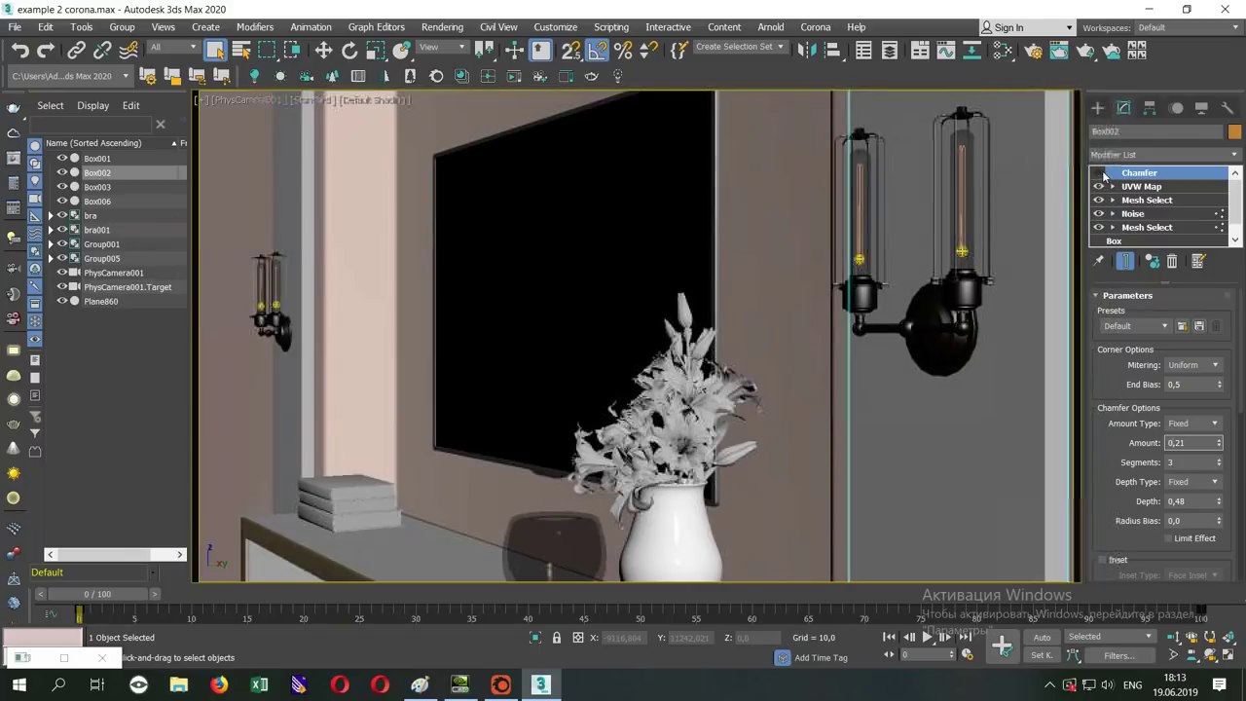
type("pp")
scroll(1027, 348, "up", 3)
scroll(764, 336, "up", 2)
scroll(750, 312, "up", 2)
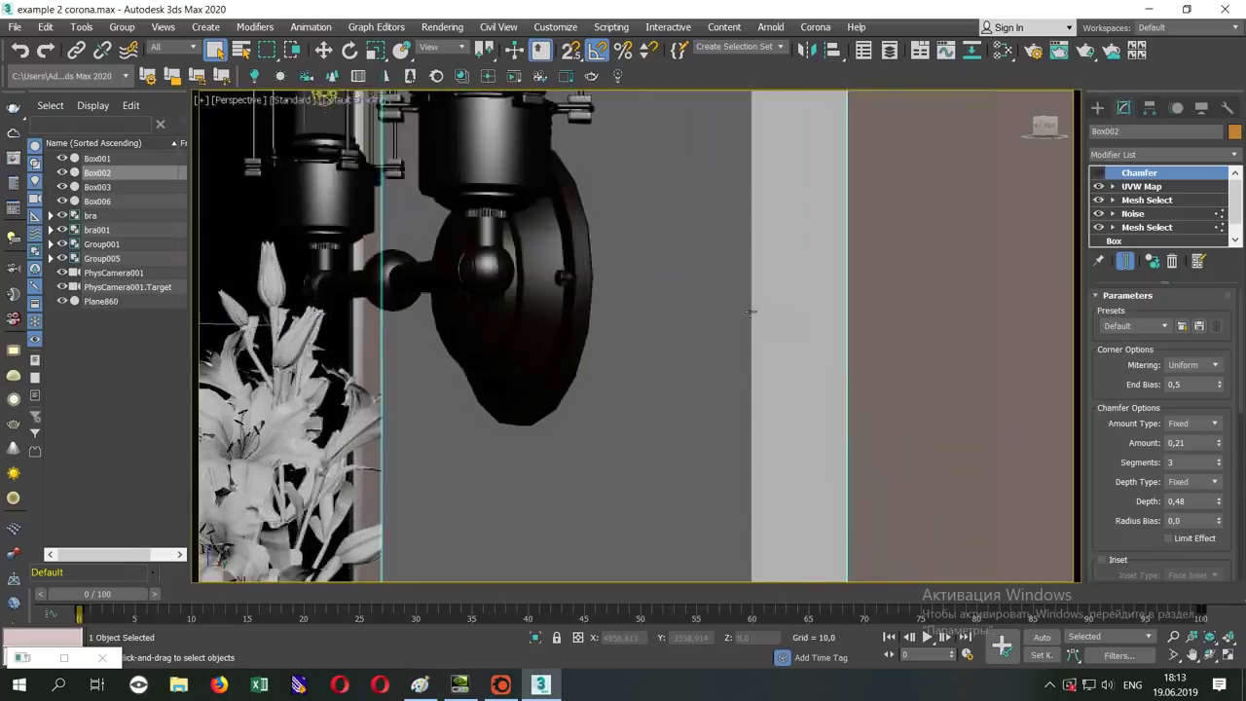
scroll(749, 312, "up", 3)
scroll(749, 311, "up", 1)
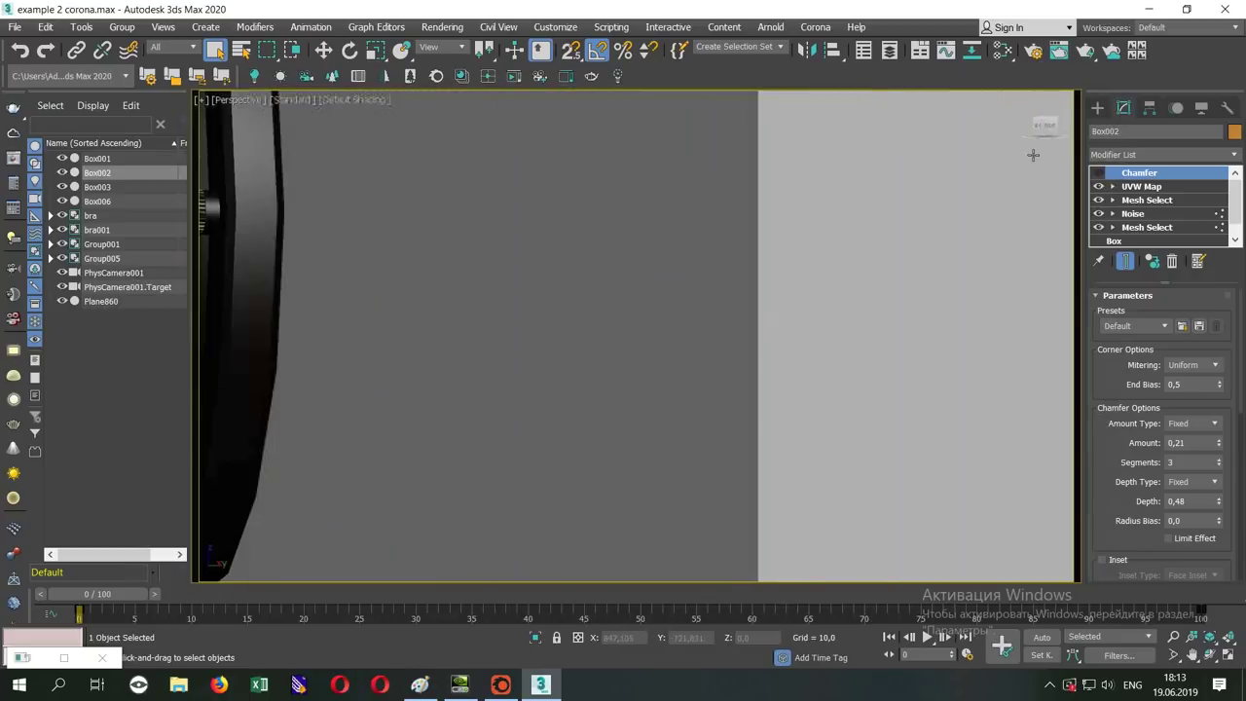
- Toggle the chamfer on and off to compare edges, keeping Amount 0,21, then return to PhysCamera001
left_click(1098, 174)
left_click(1098, 173)
left_click(1099, 173)
left_click(1098, 173)
left_click(1098, 173)
left_click(1099, 173)
left_click(1098, 173)
left_click(1098, 174)
left_click(1098, 173)
left_click(1098, 173)
left_click(1098, 174)
left_click(1098, 173)
left_click(1098, 173)
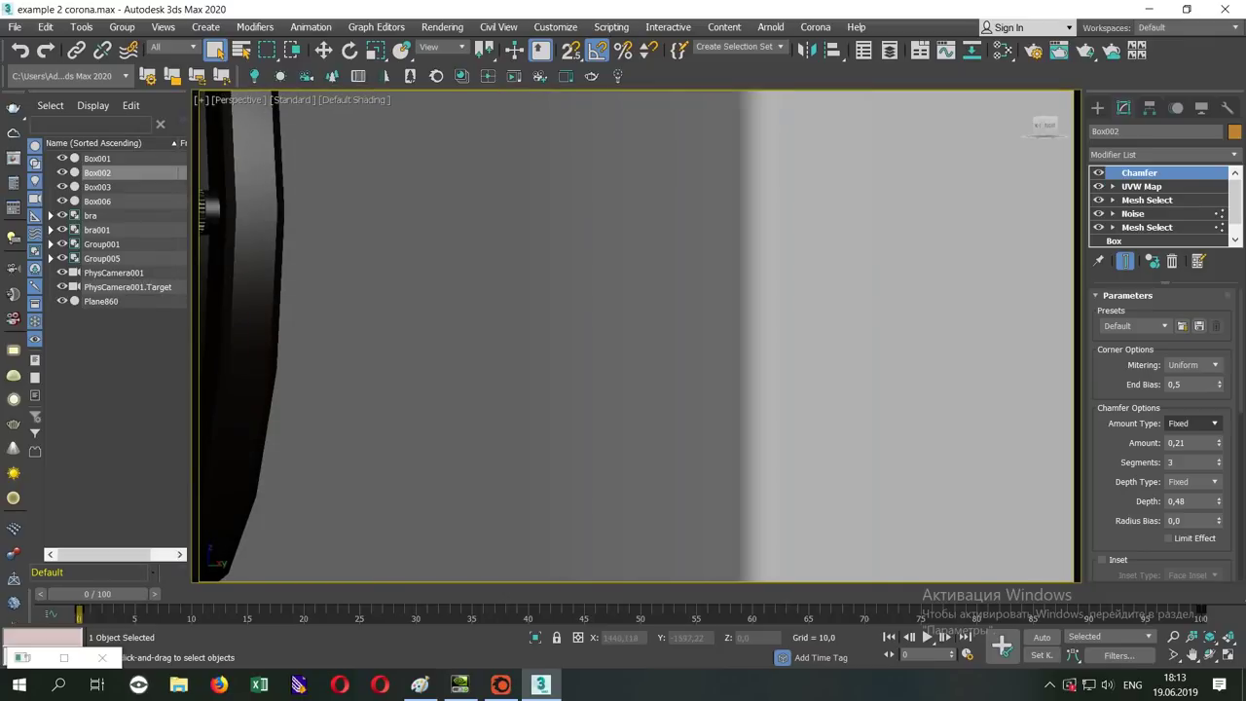
left_click_drag(1219, 445, 1220, 458)
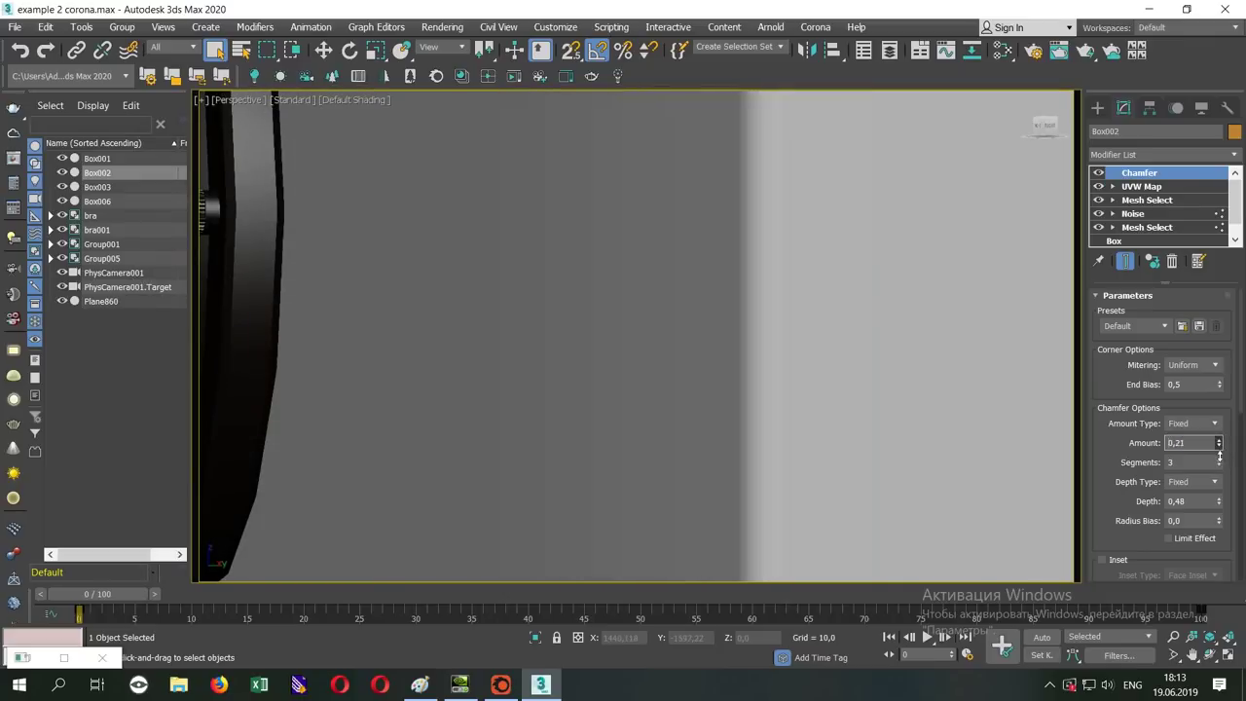
scroll(857, 414, "down", 3)
key("c")
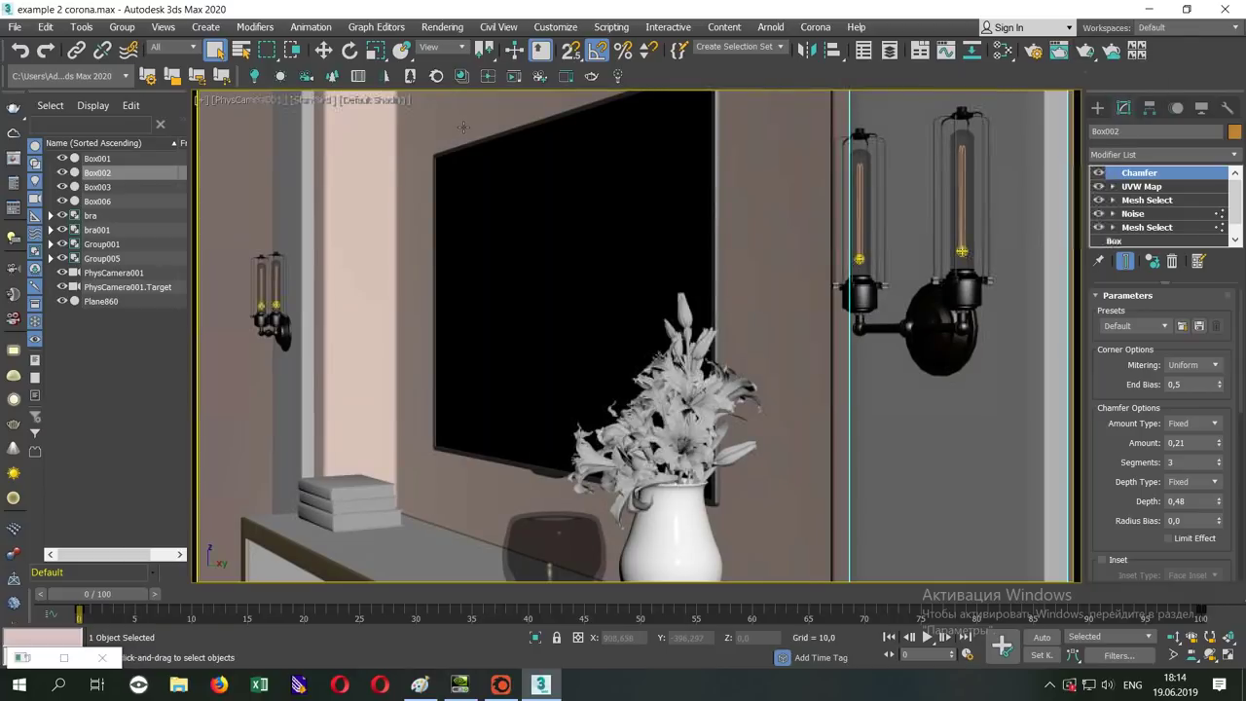
- Start an interactive V-Ray render from the Render Setup V-Ray tab and enlarge the preview
left_click(1034, 50)
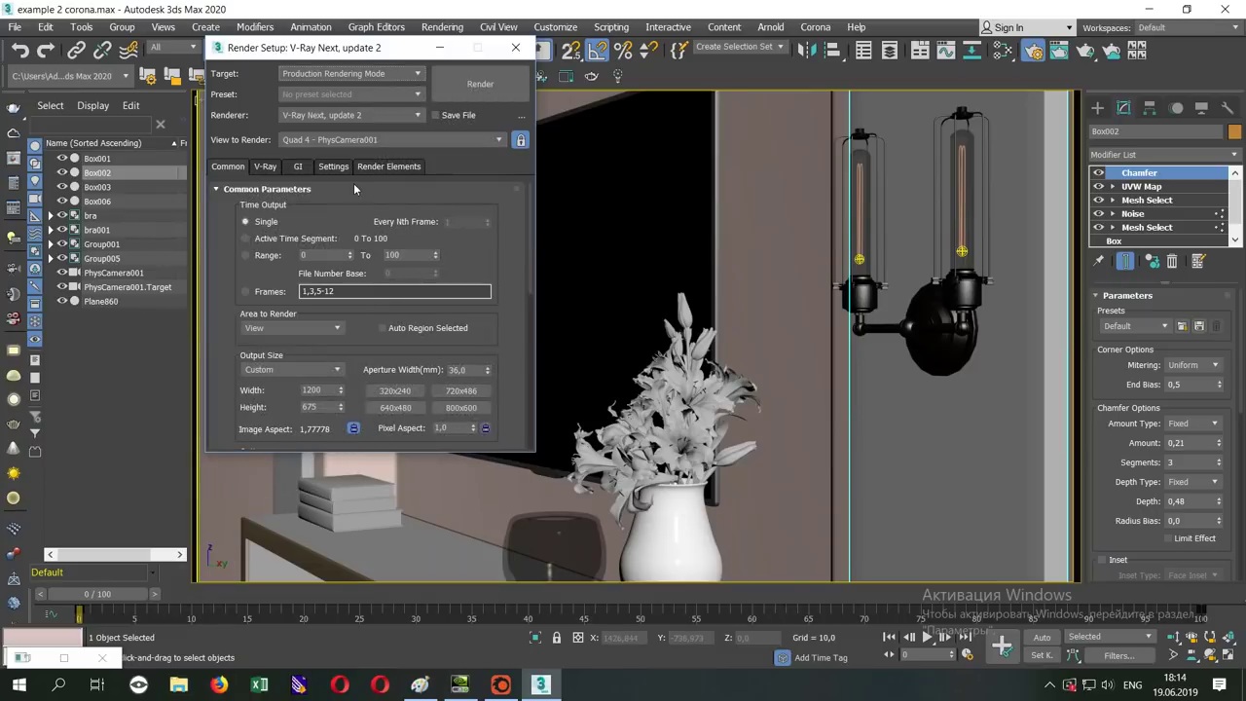
left_click(265, 167)
left_click(378, 250)
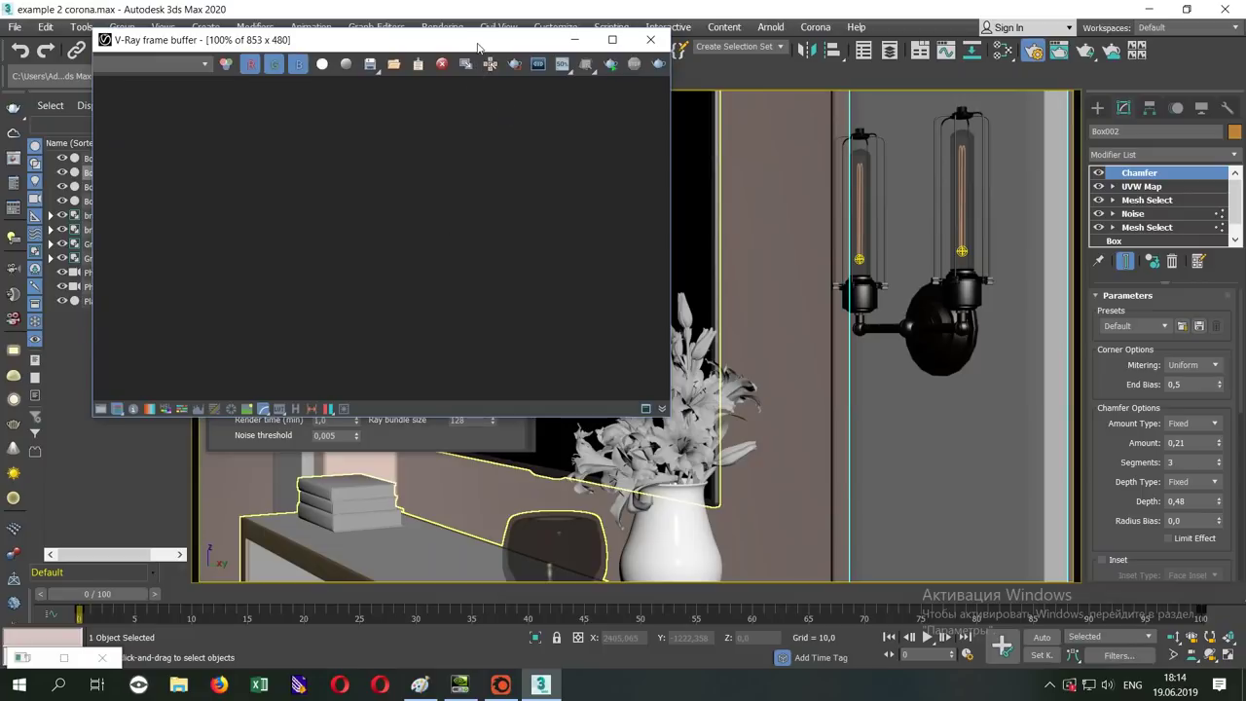
left_click(526, 448)
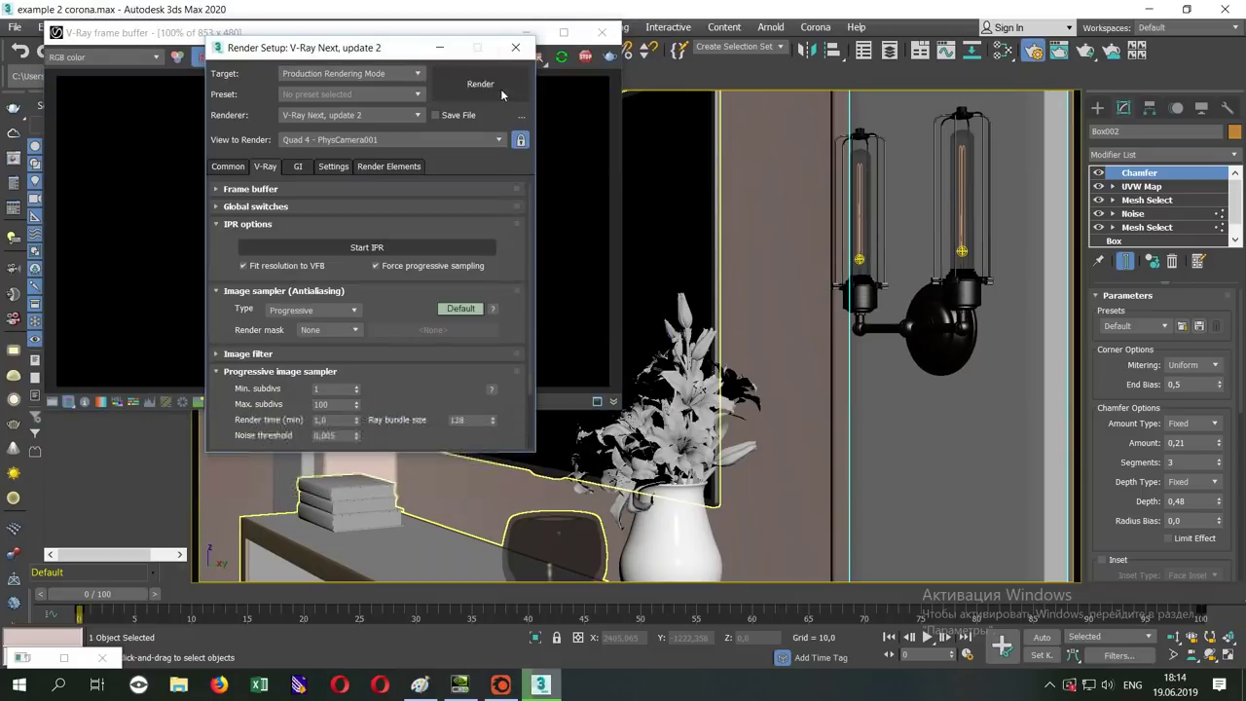
left_click_drag(623, 417, 791, 522)
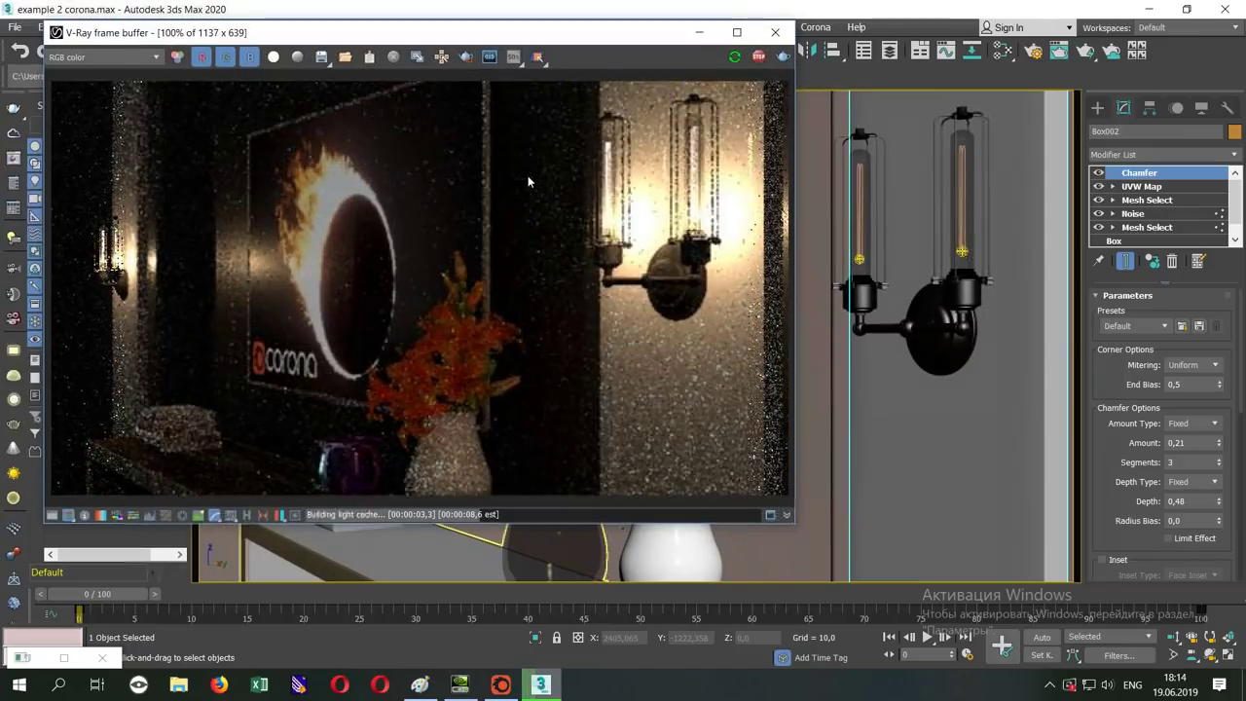
- In the frame buffer's colour corrections, set exposure 1,61, highlight burn 0,67 and contrast -0,05
left_click(53, 514)
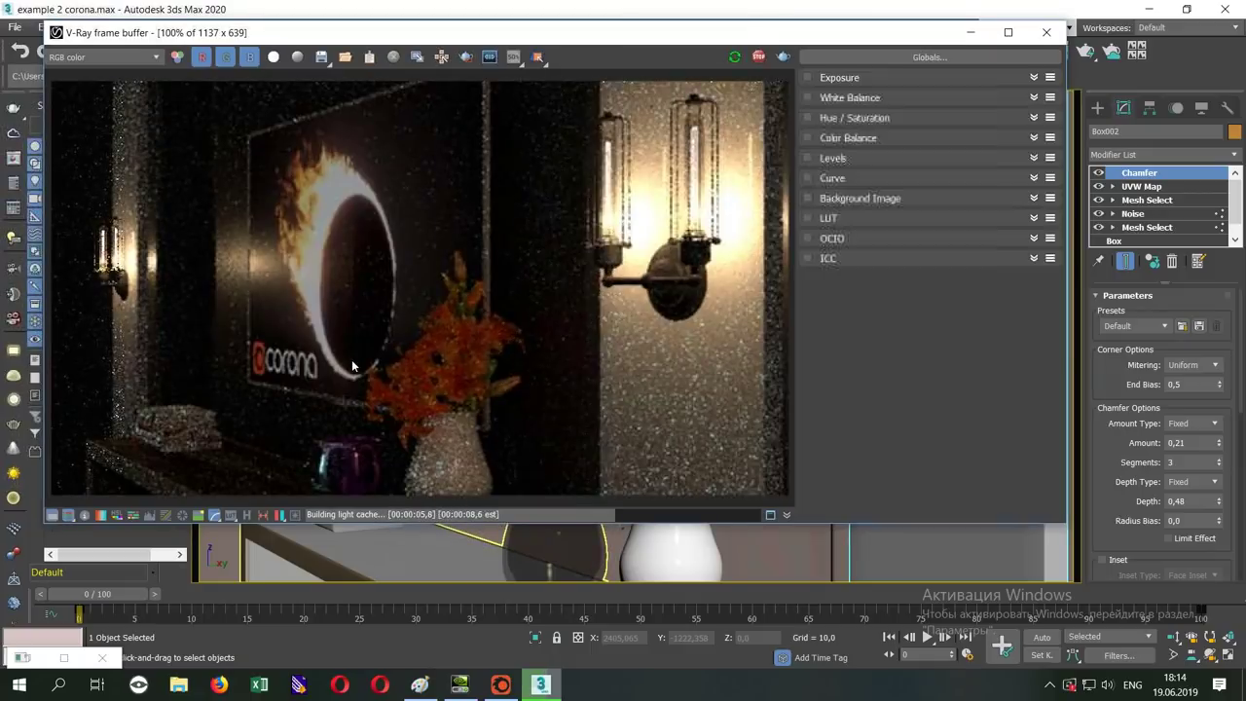
left_click(1034, 77)
left_click_drag(914, 107, 951, 112)
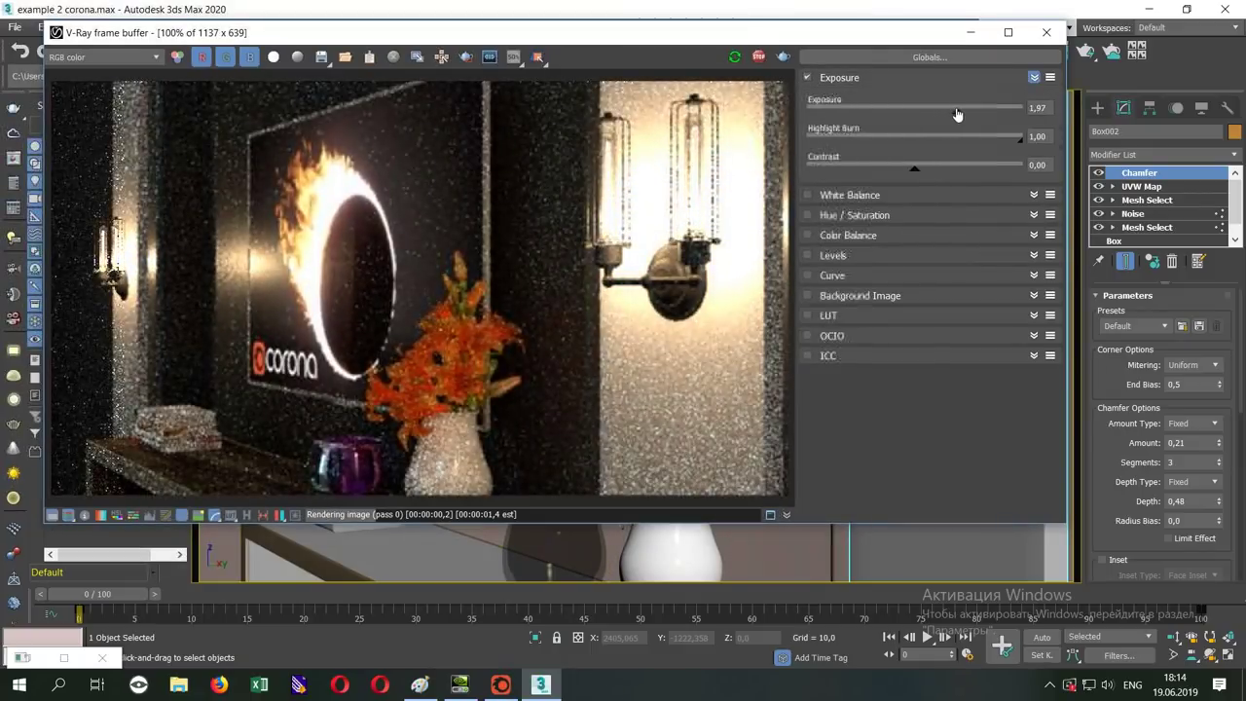
mouse_move(1022, 145)
left_mouse_down()
mouse_move(952, 143)
mouse_move(907, 172)
left_mouse_up()
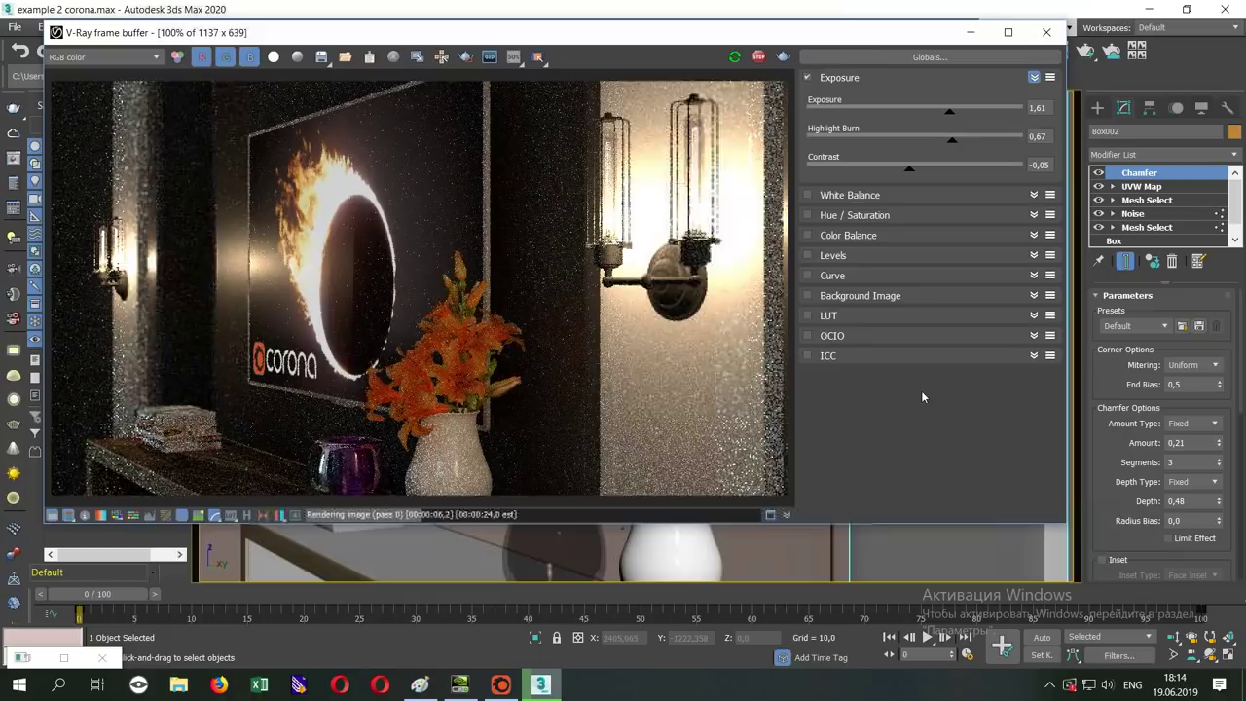
left_click_drag(611, 40, 685, 27)
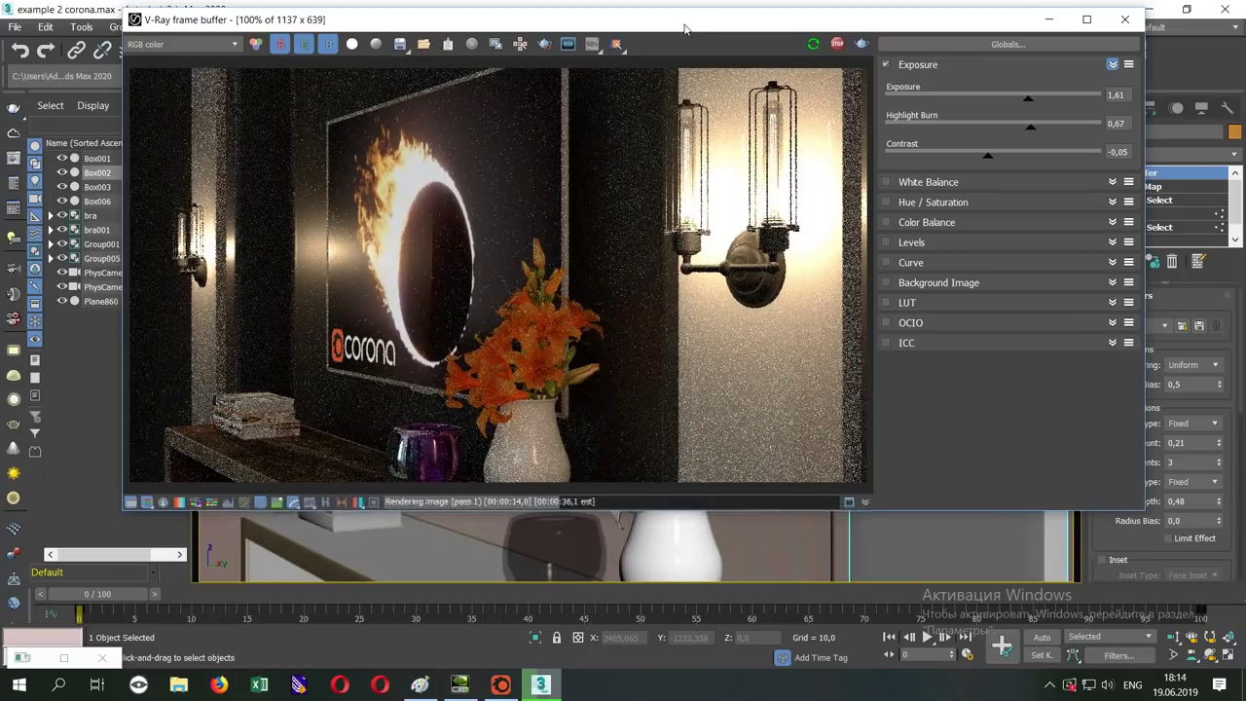
left_click_drag(684, 27, 606, 79)
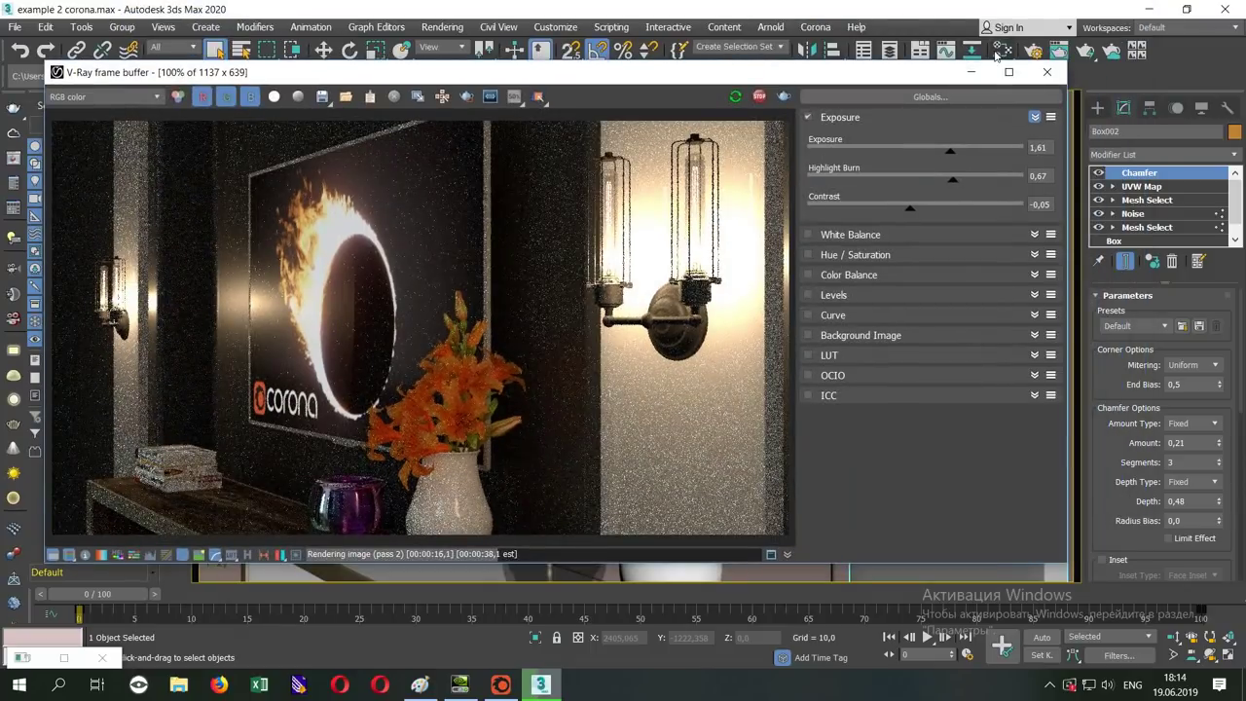
- Open the material editor showing bricks white and move it aside to reveal the render
left_click(998, 52)
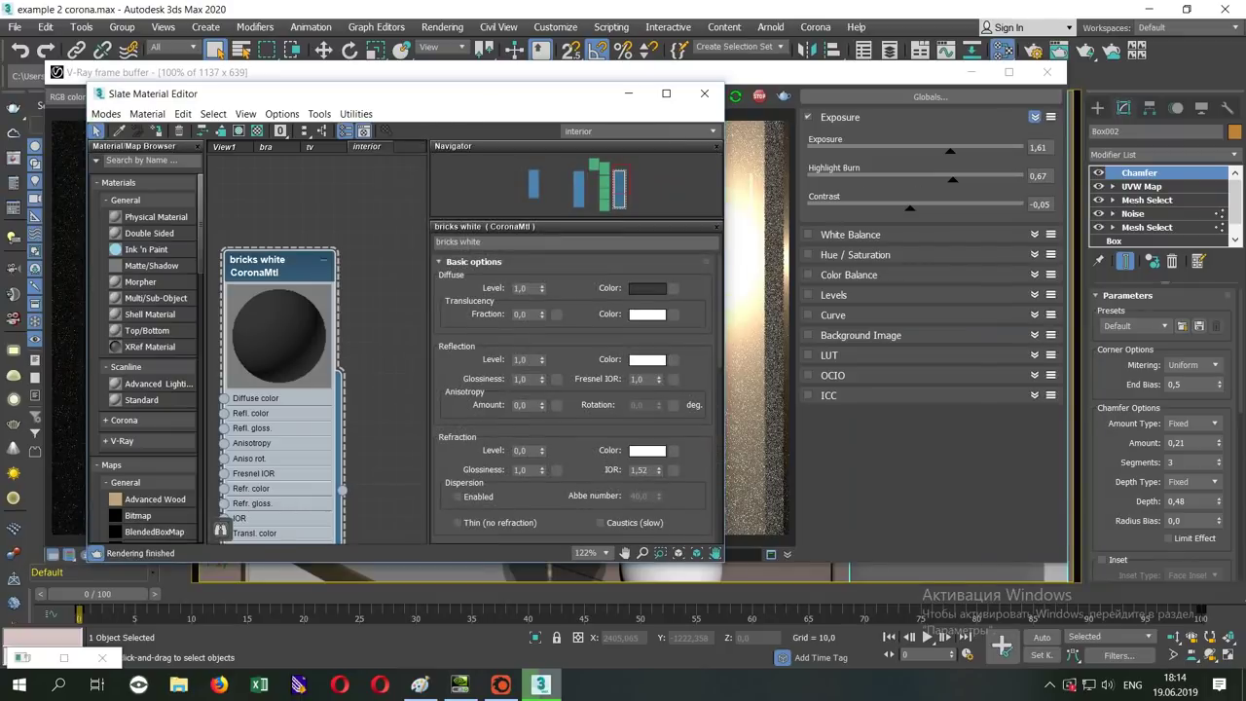
left_click_drag(723, 172, 970, 175)
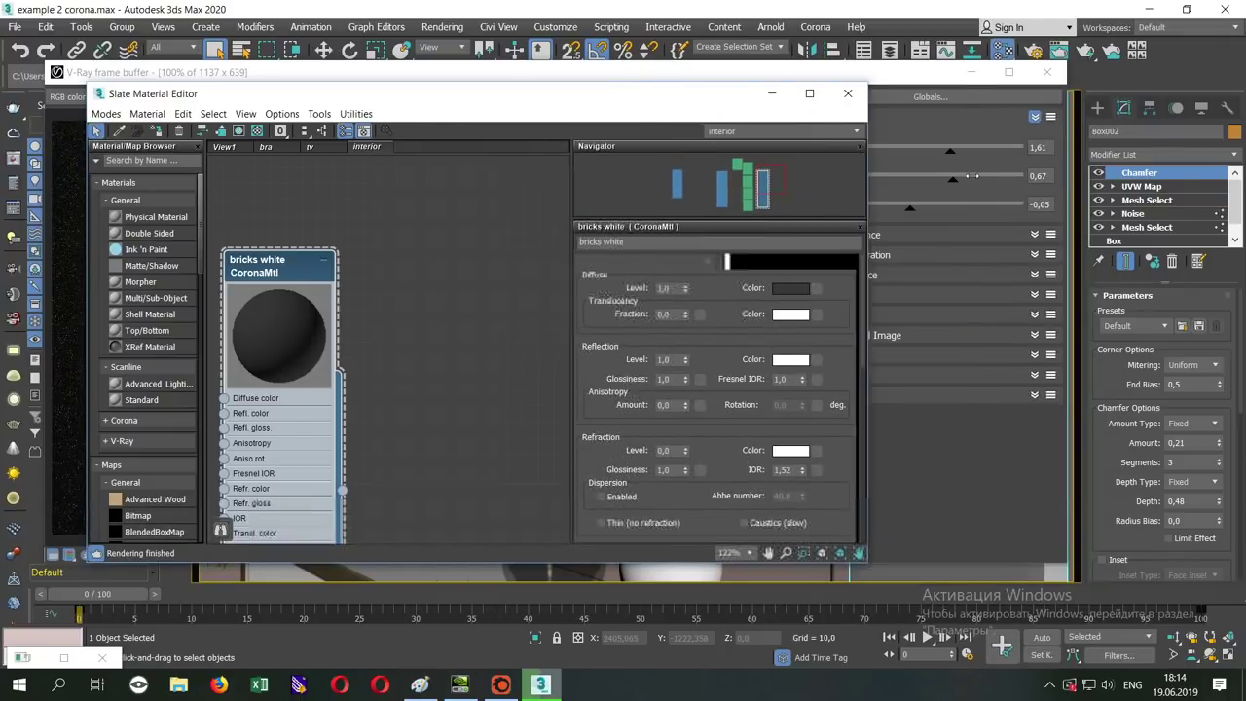
mouse_move(195, 94)
left_mouse_down()
mouse_move(479, 80)
mouse_move(220, 54)
left_mouse_up()
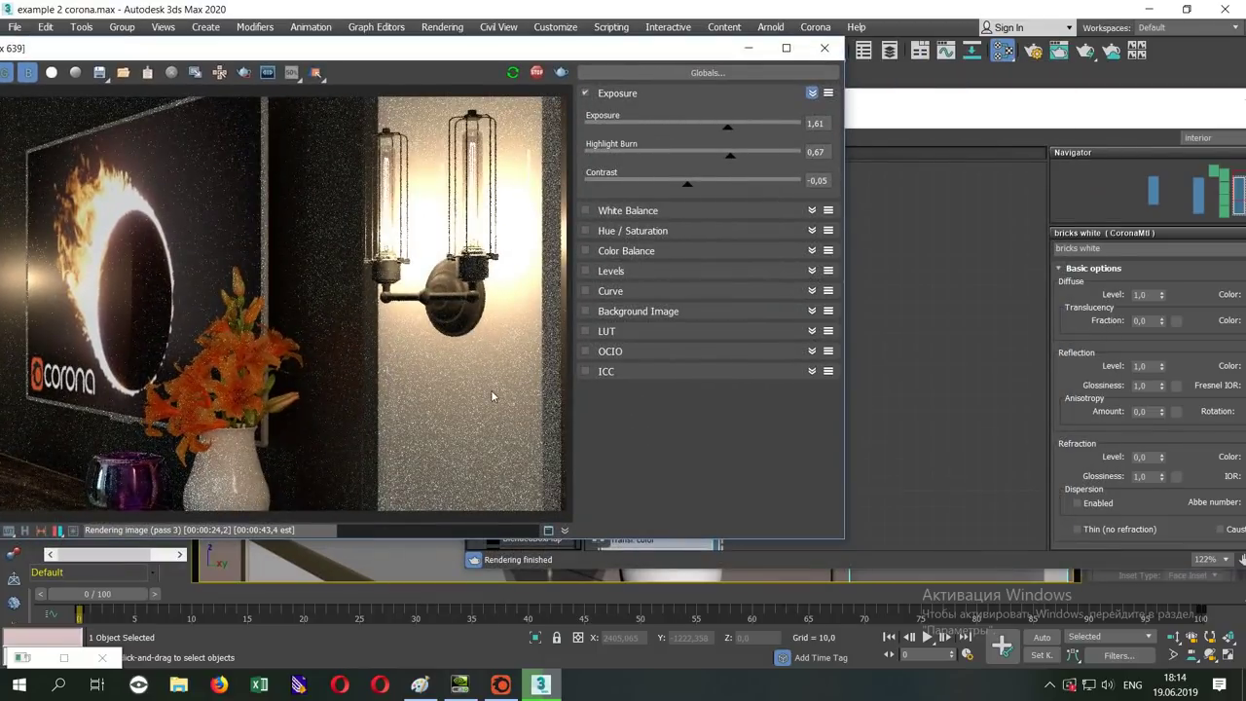
scroll(426, 408, "up", 2)
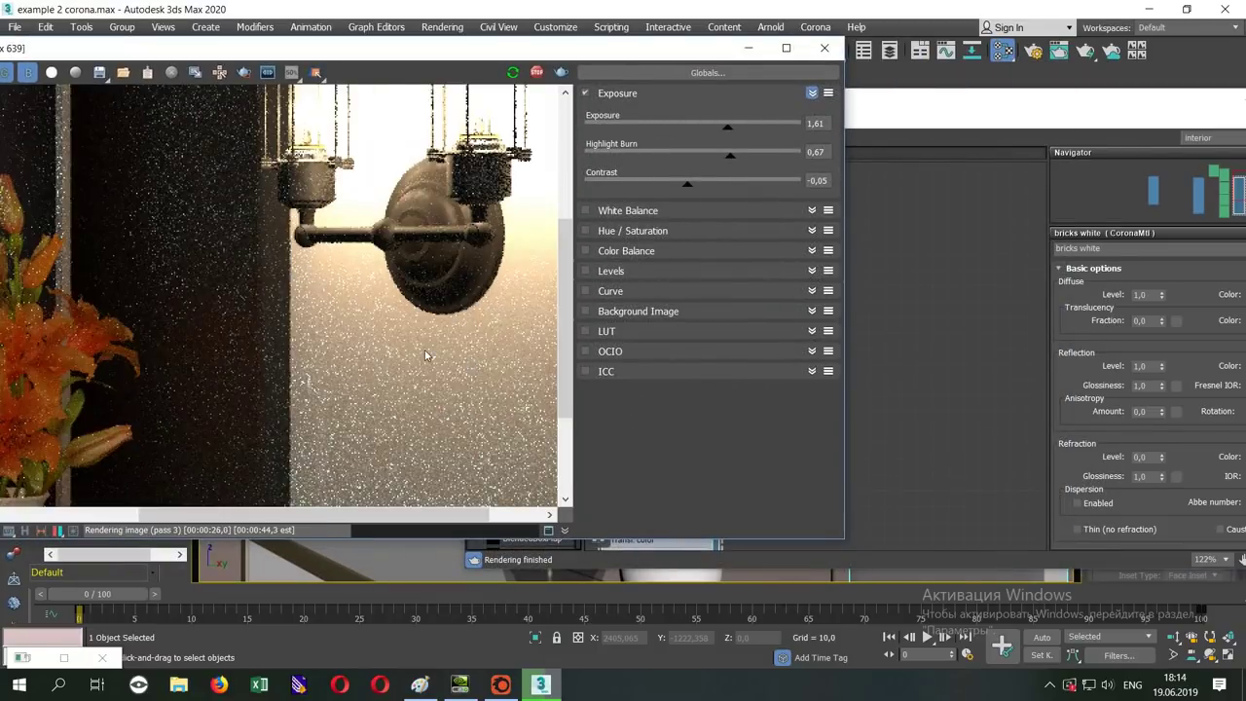
scroll(426, 355, "down", 1)
scroll(426, 230, "down", 1)
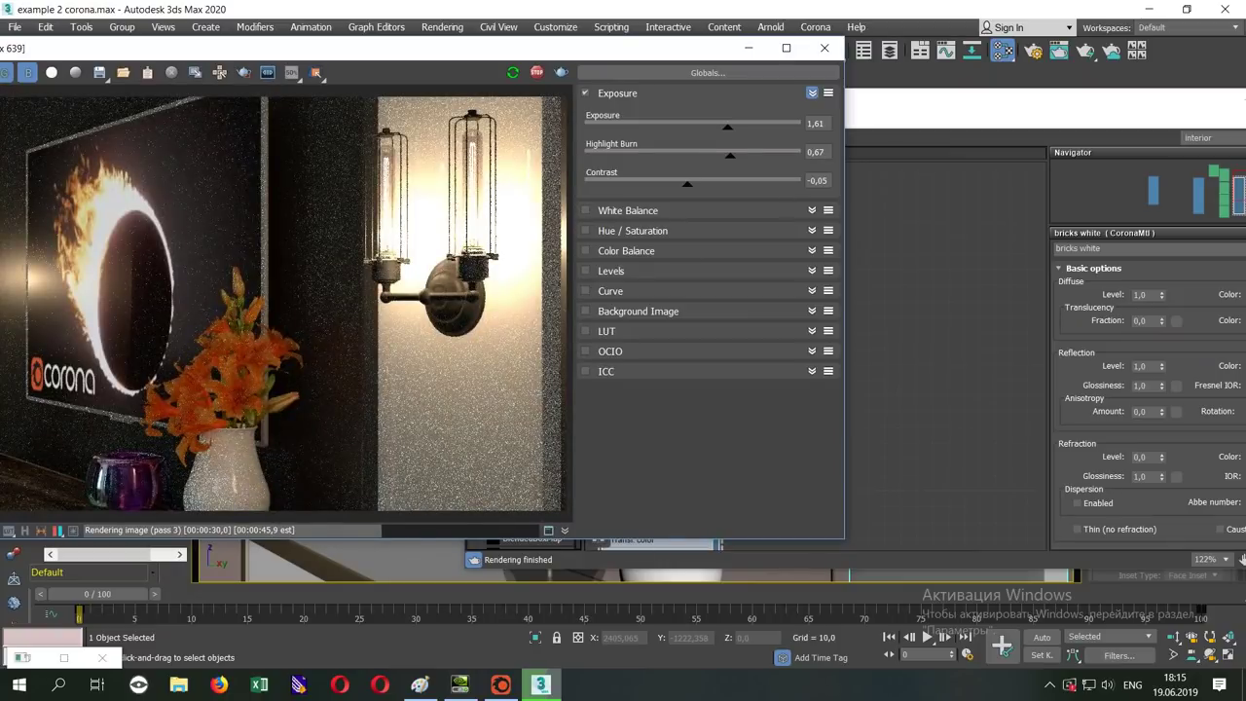
- In the Slate editor, find the wood white CoronaMtl node, show its parameters and clear space beside it
key("m")
left_click_drag(892, 35, 934, 45)
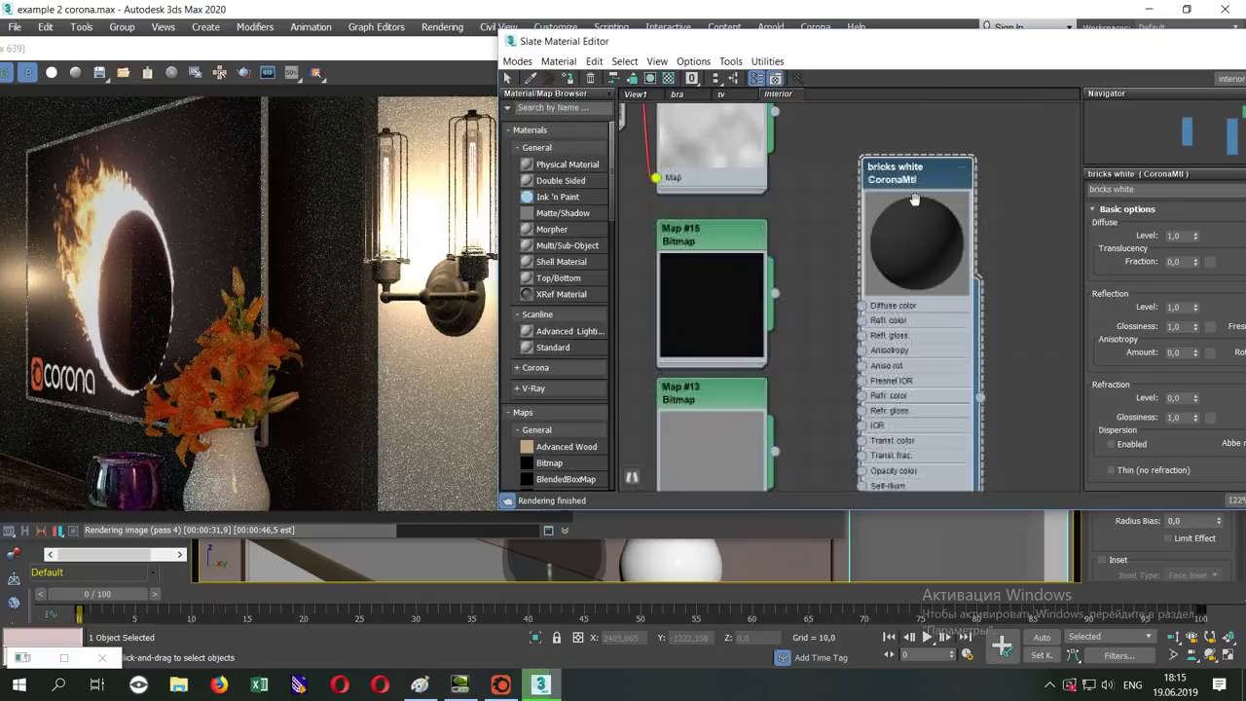
middle_click_drag(914, 199, 1071, 283)
mouse_move(623, 277)
middle_mouse_down()
mouse_move(749, 332)
mouse_move(799, 195)
middle_mouse_up()
scroll(799, 195, "up", 1)
scroll(799, 195, "up", 1)
scroll(806, 178, "up", 1)
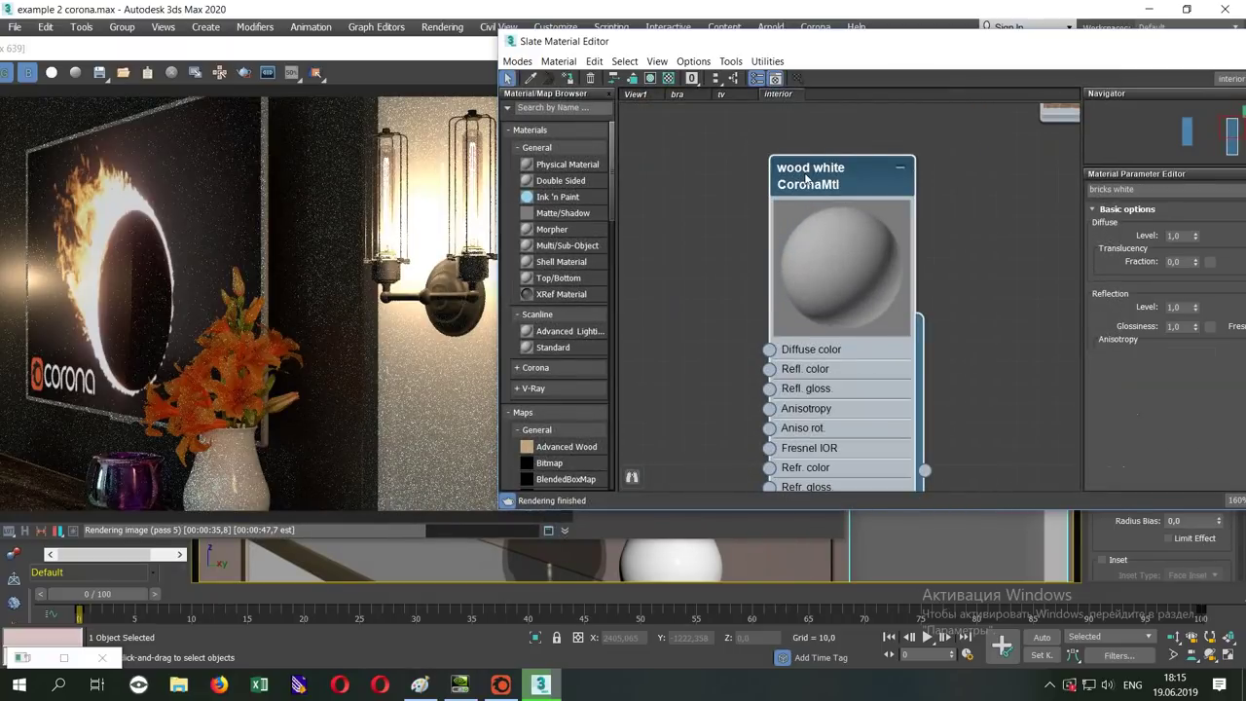
double_click(806, 179)
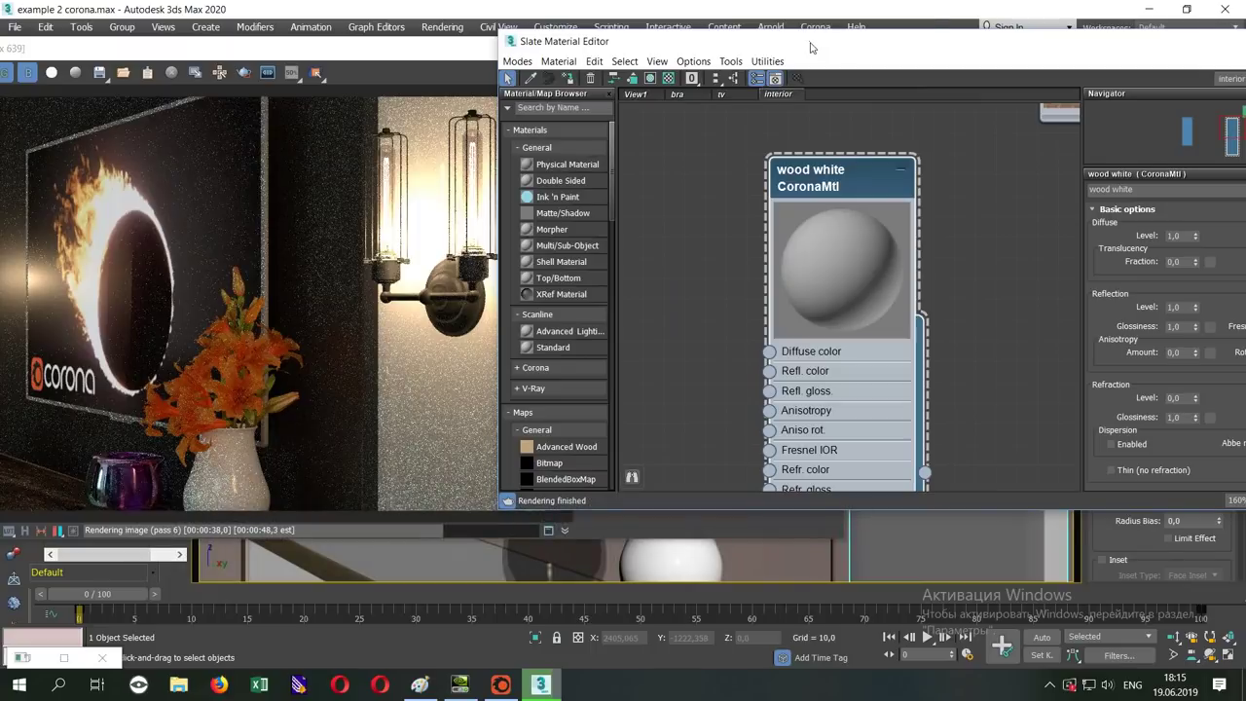
left_click_drag(810, 47, 445, 62)
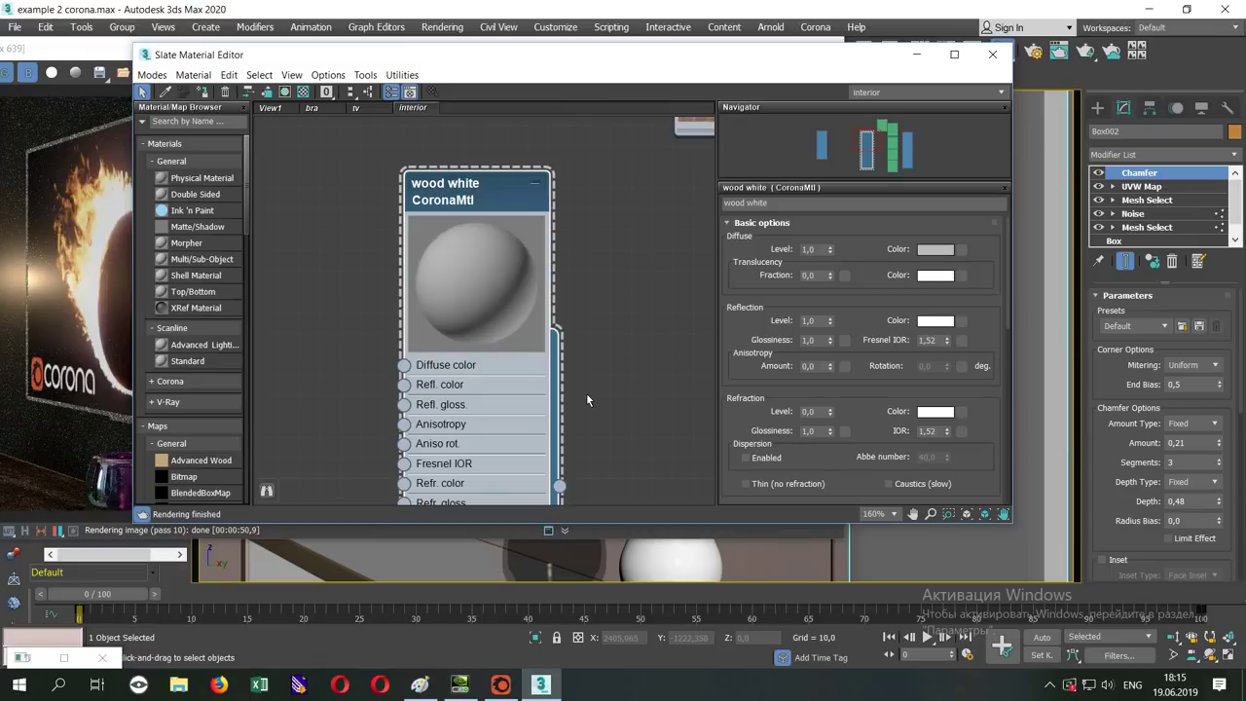
left_click_drag(422, 245, 485, 209)
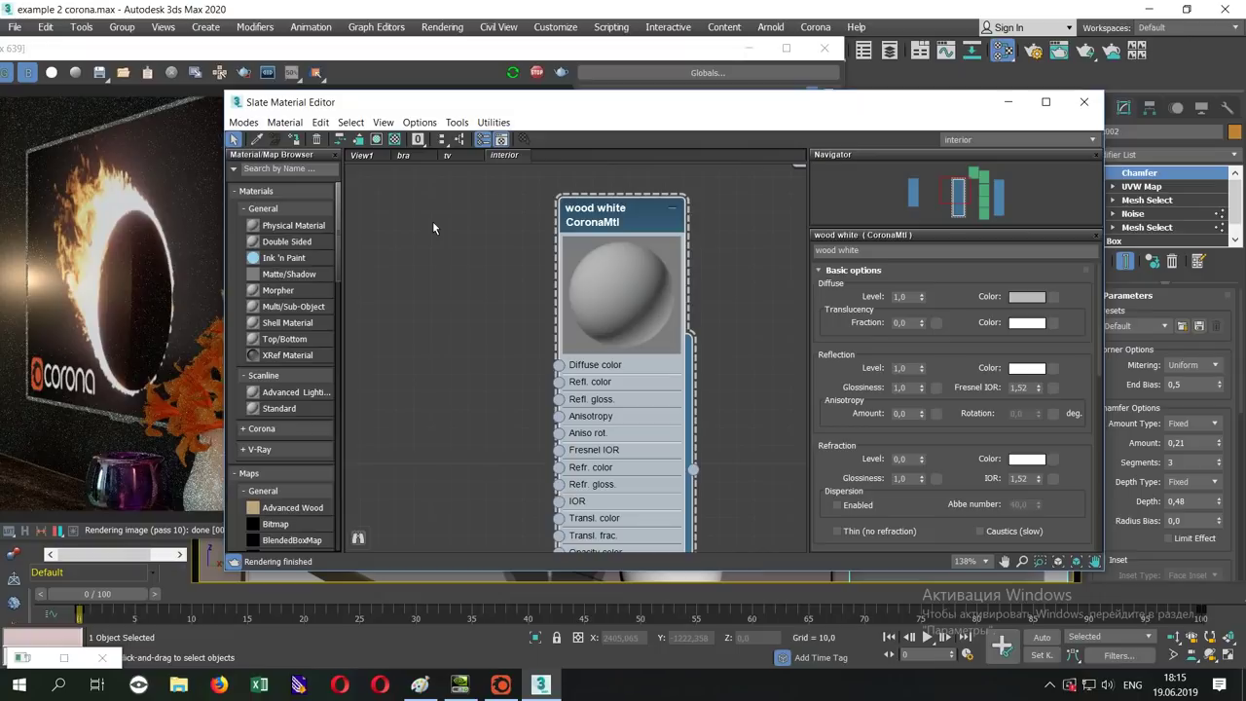
middle_click_drag(394, 277, 491, 253)
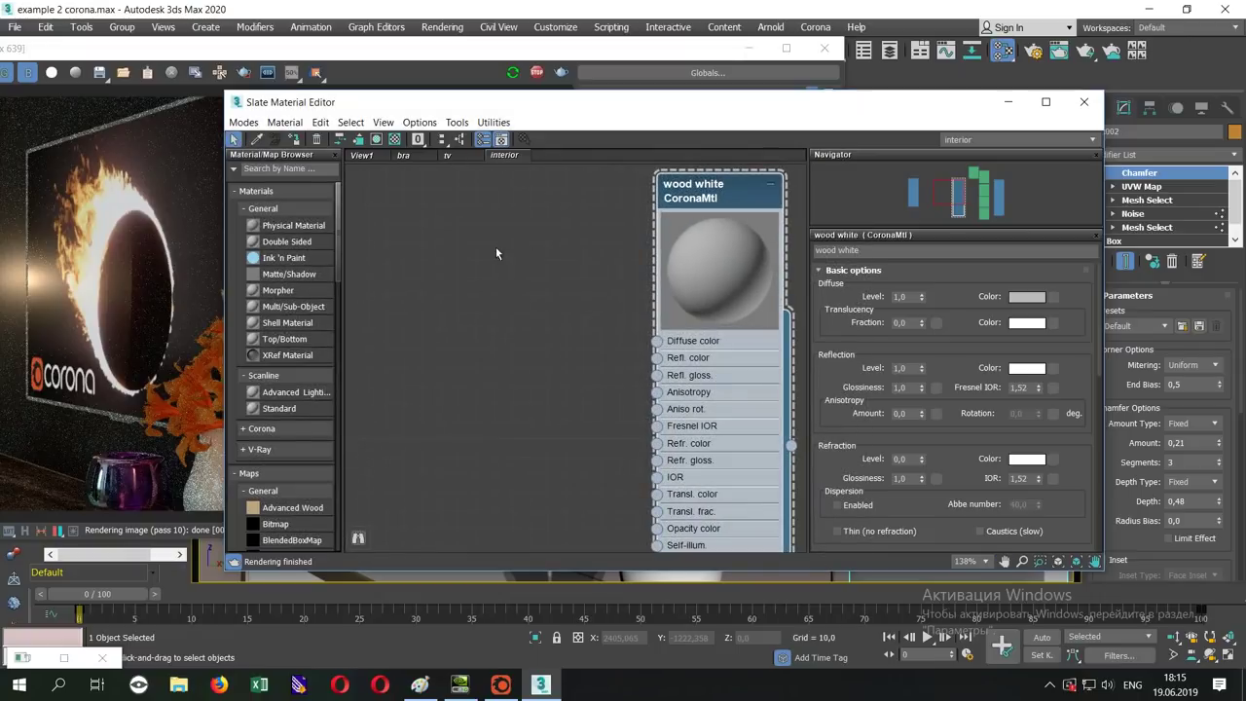
right_click(446, 269)
mouse_move(481, 288)
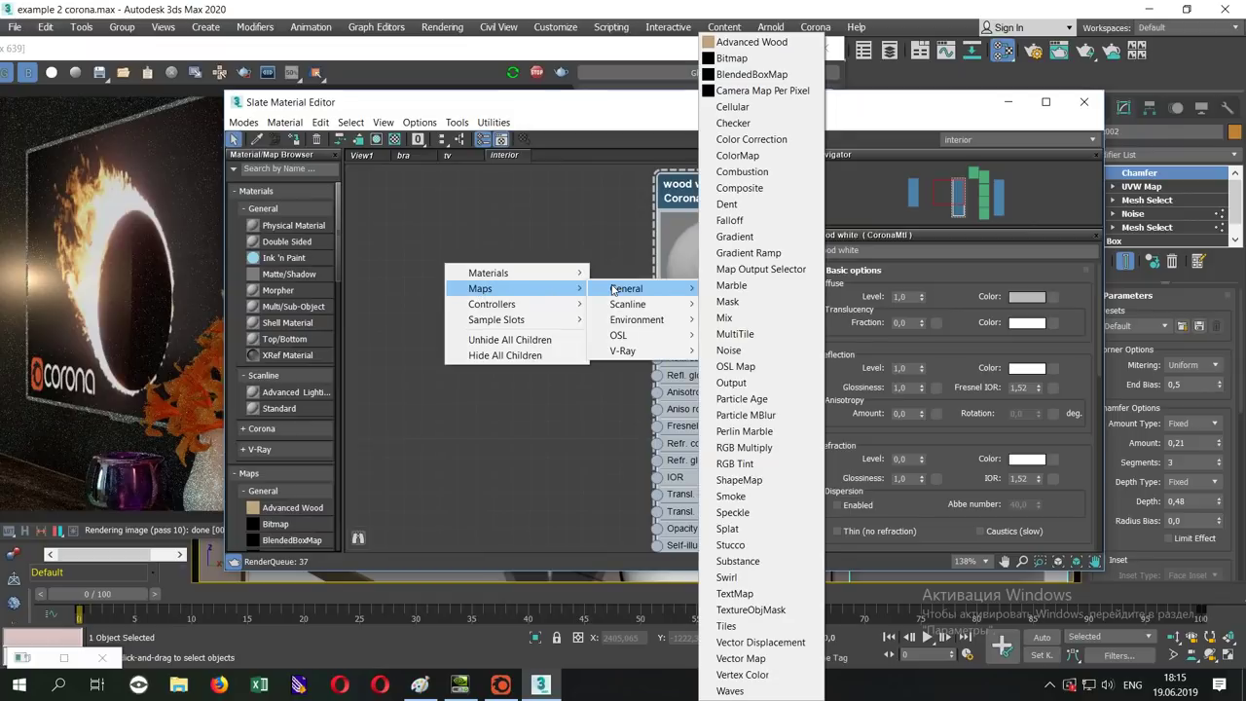
mouse_move(642, 288)
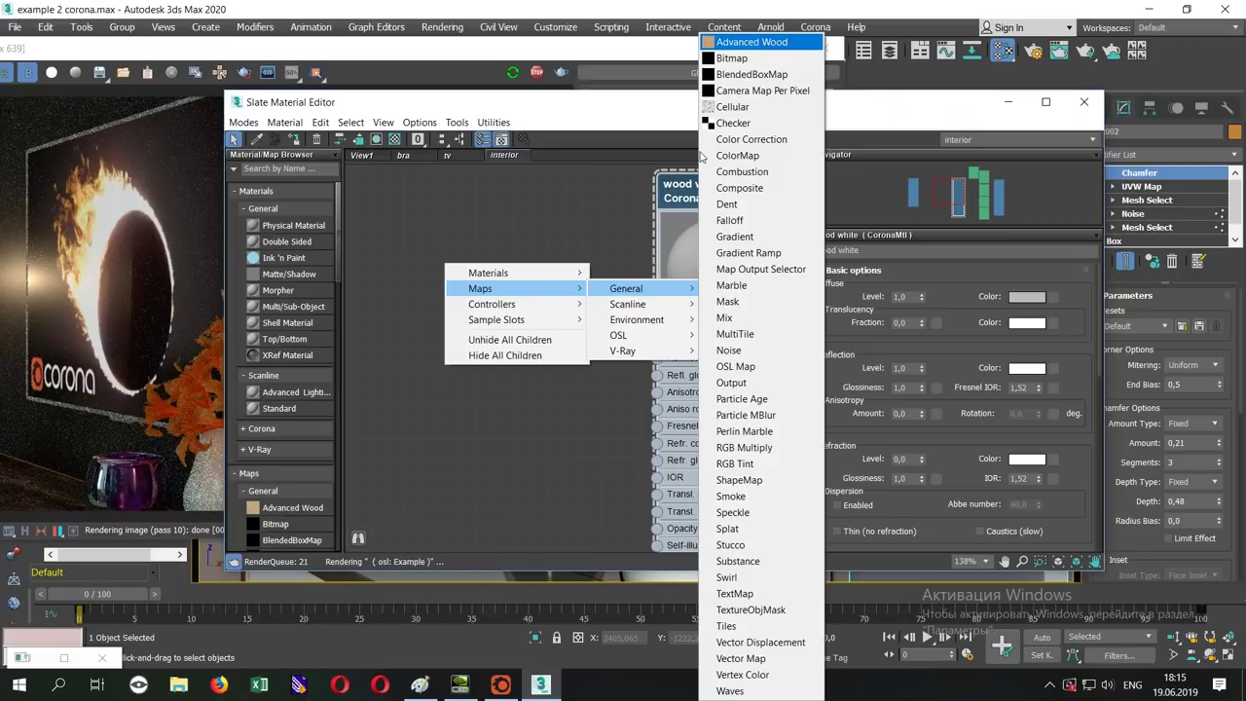
left_click(765, 46)
double_click(415, 265)
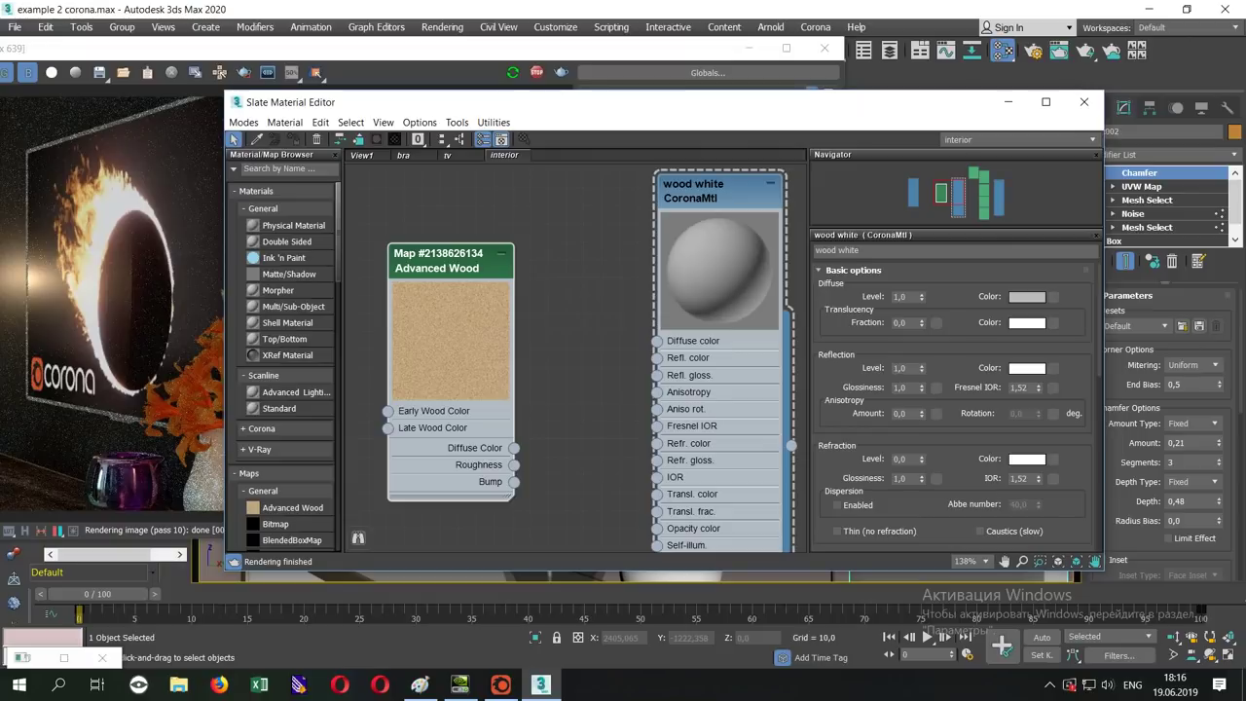
left_click_drag(443, 267, 462, 251)
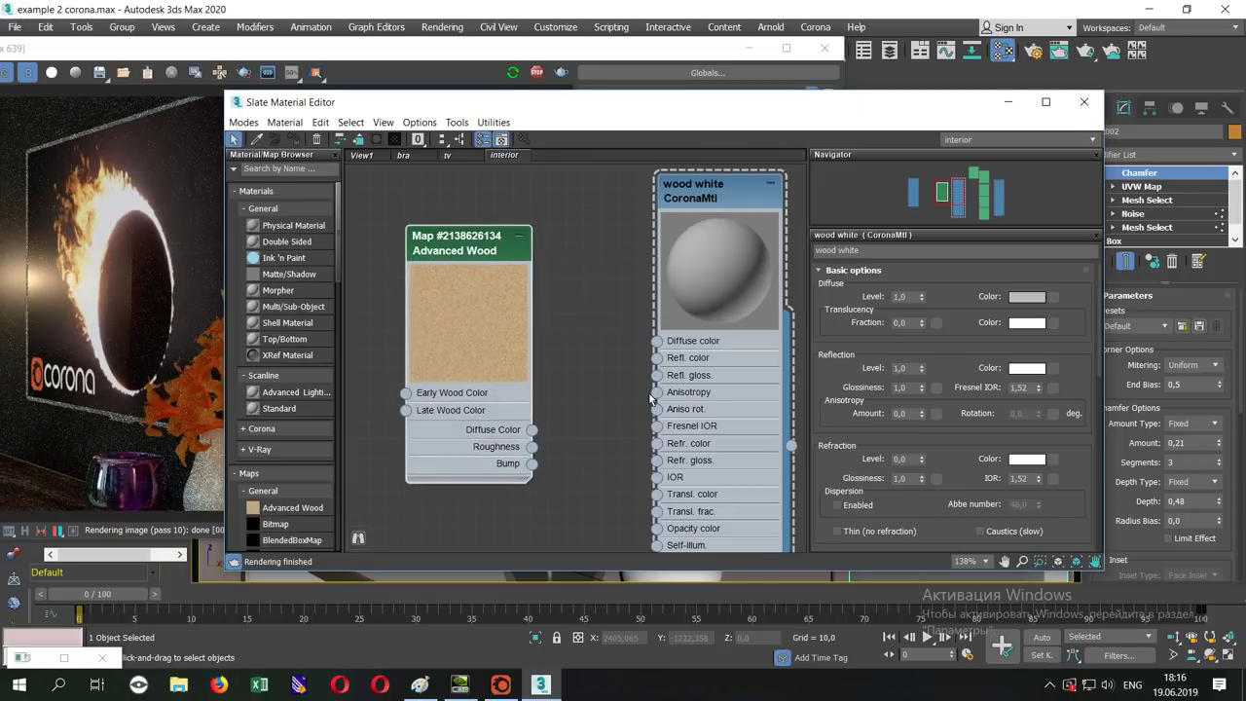
scroll(597, 435, "up", 1)
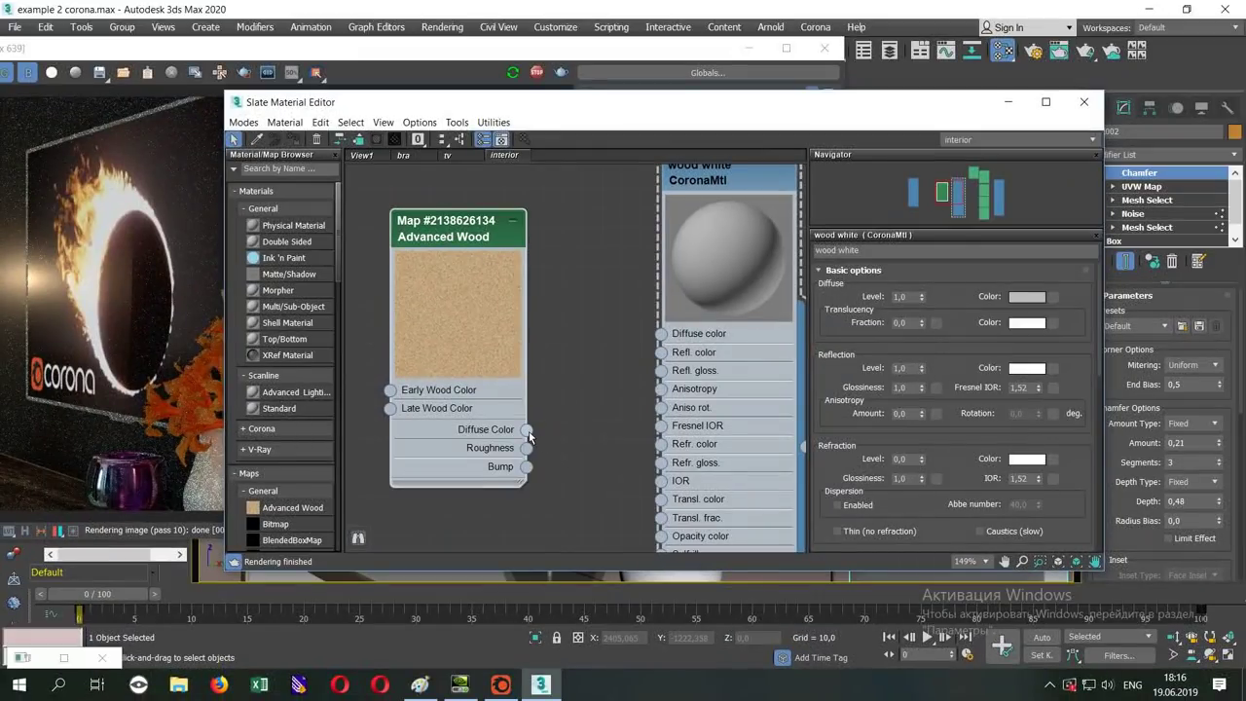
- Wire Advanced Wood's Diffuse Color to wood white's Diffuse and Bump to Bump, then move the node left
mouse_move(525, 430)
left_mouse_down()
mouse_move(612, 351)
mouse_move(661, 334)
left_mouse_up()
middle_click_drag(619, 495, 513, 334)
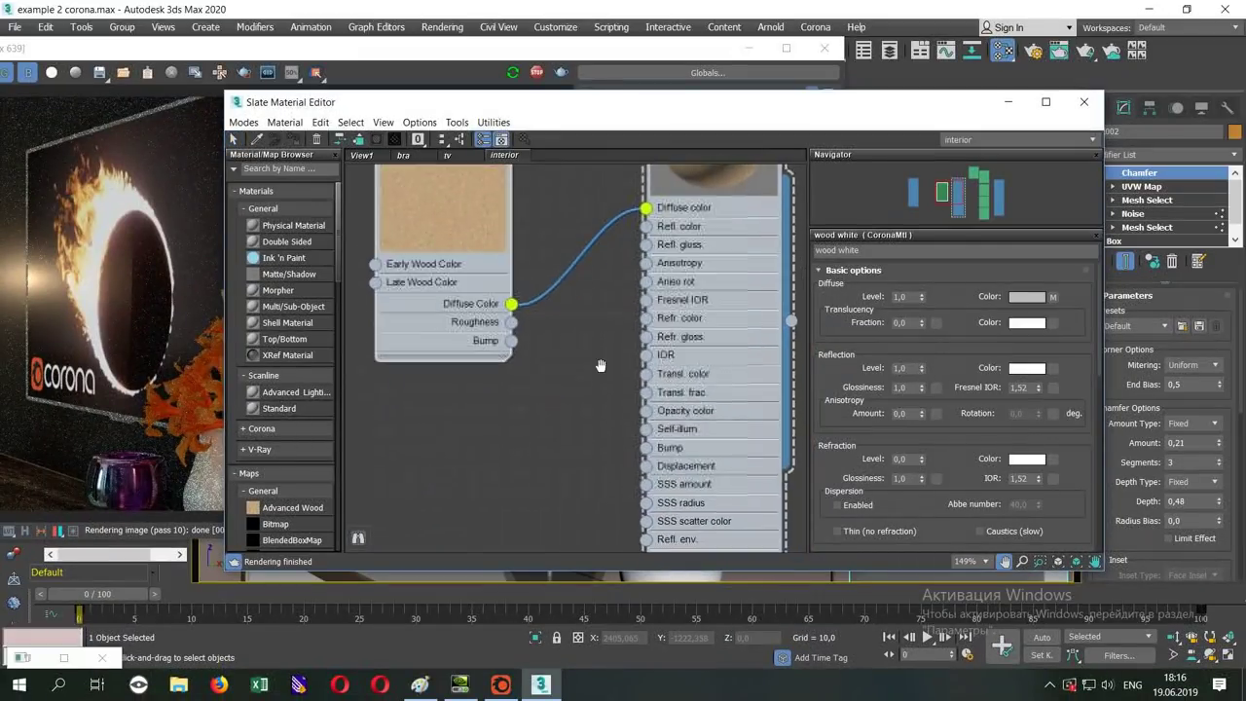
left_click_drag(639, 435, 640, 431)
middle_click_drag(508, 316, 552, 413)
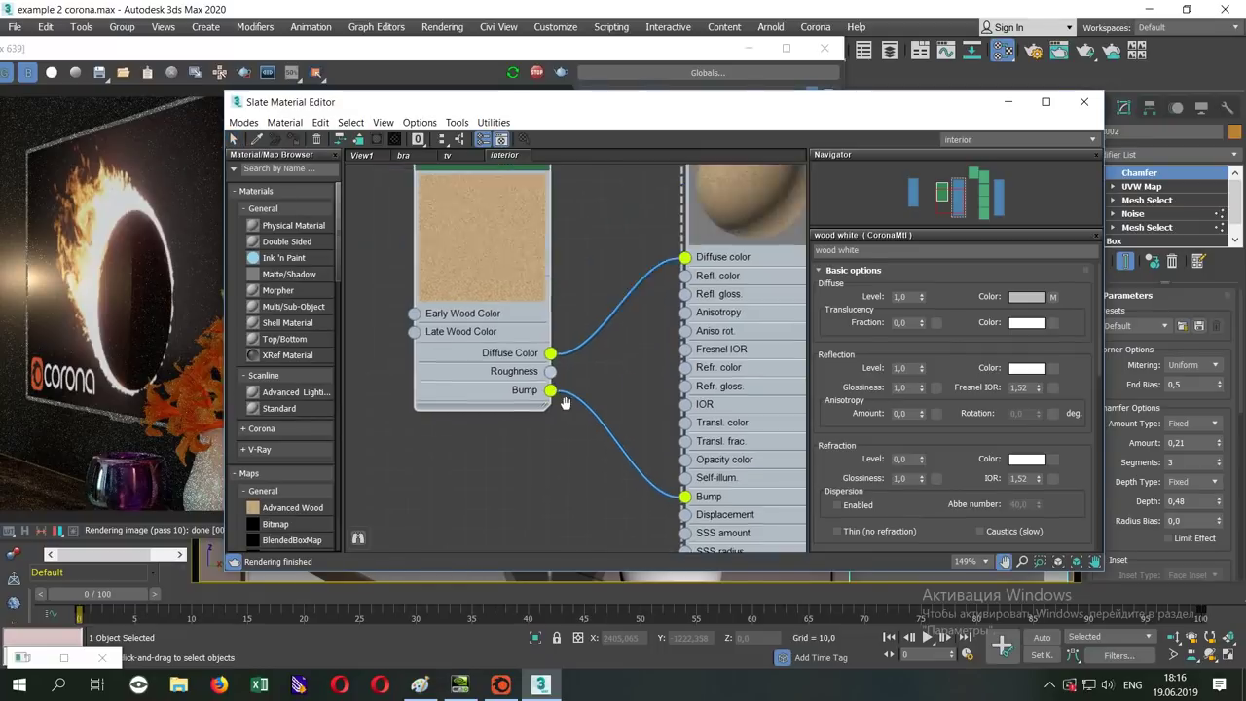
left_click_drag(512, 201, 426, 199)
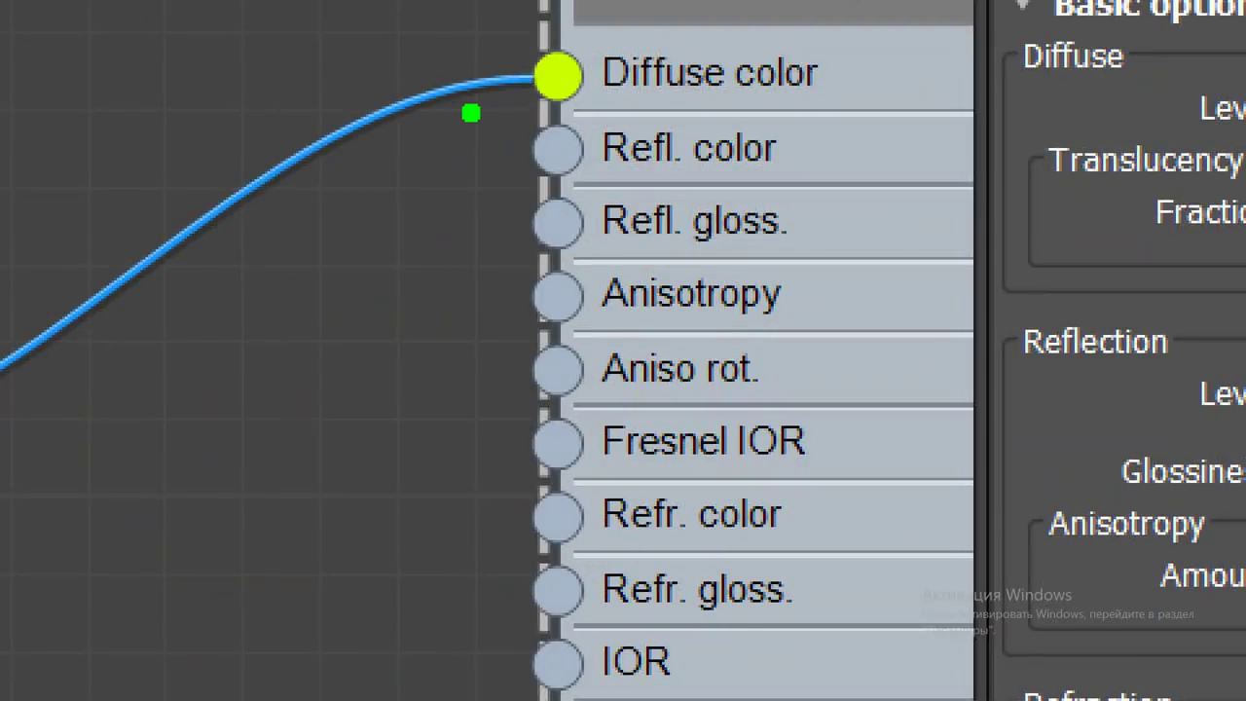
mouse_move(471, 114)
left_mouse_down()
mouse_move(529, 253)
mouse_move(848, 125)
mouse_move(502, 94)
left_mouse_up()
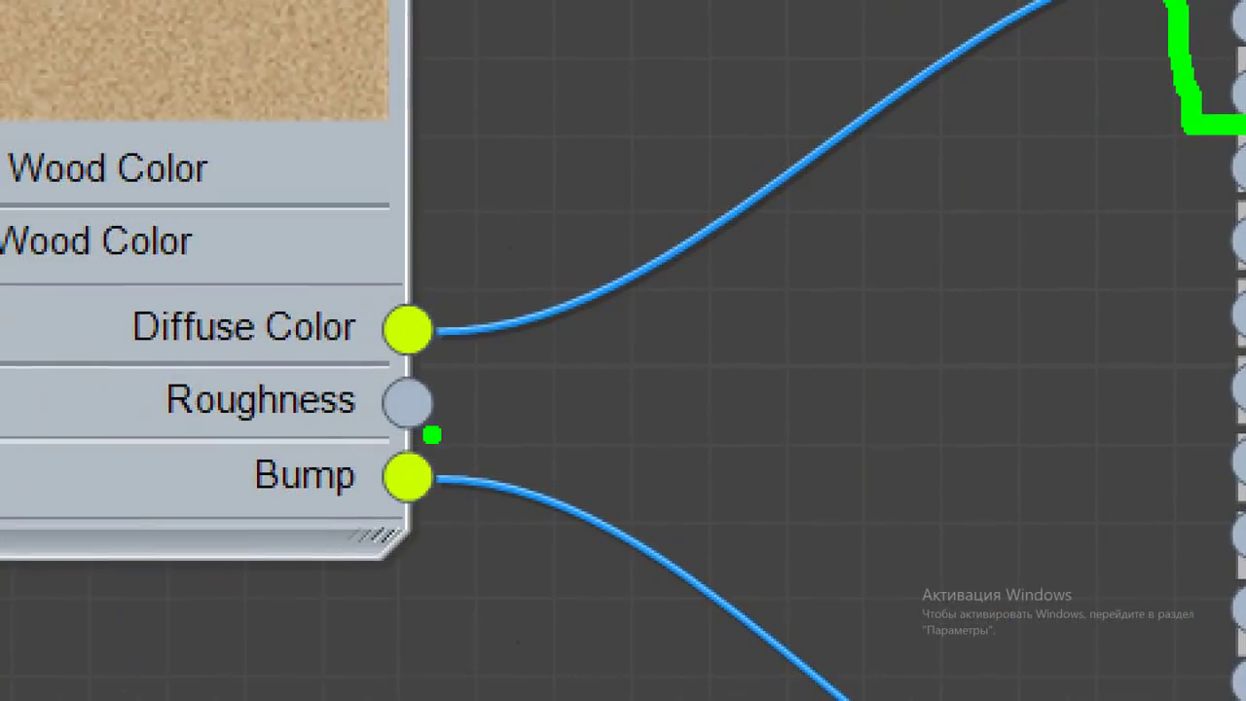
left_click_drag(108, 443, 403, 421)
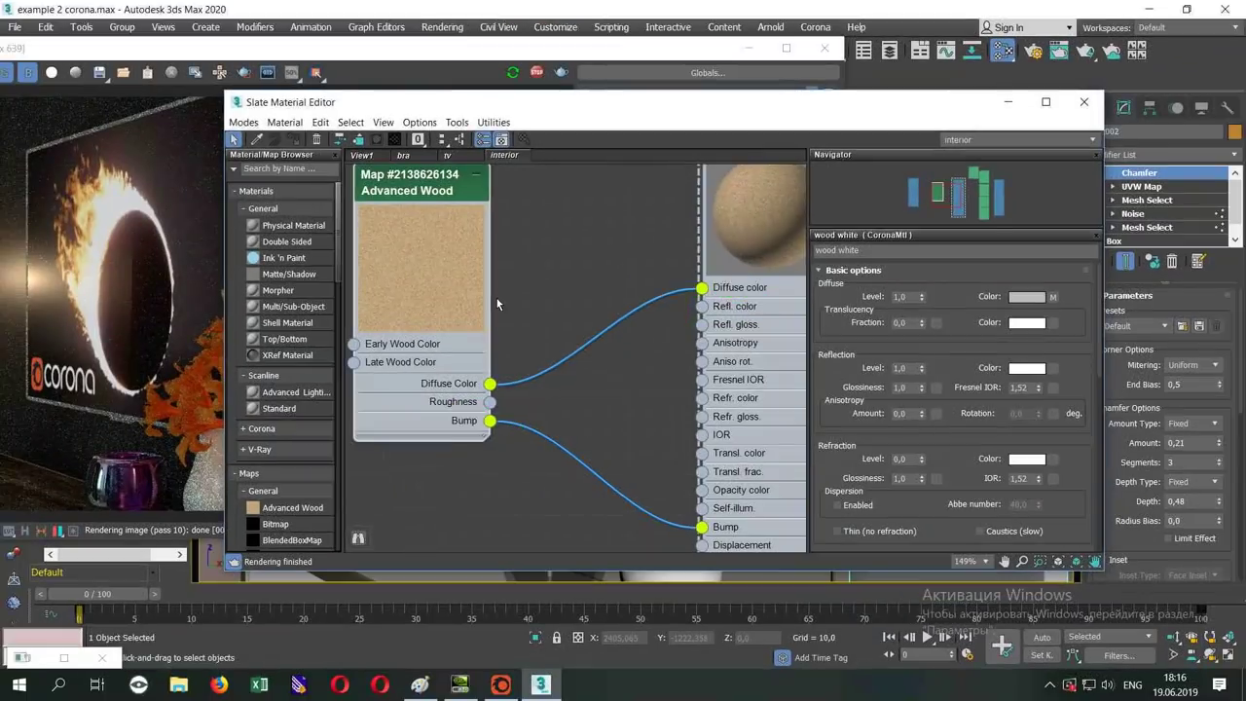
middle_click_drag(497, 298, 579, 298)
left_click_drag(538, 201, 446, 201)
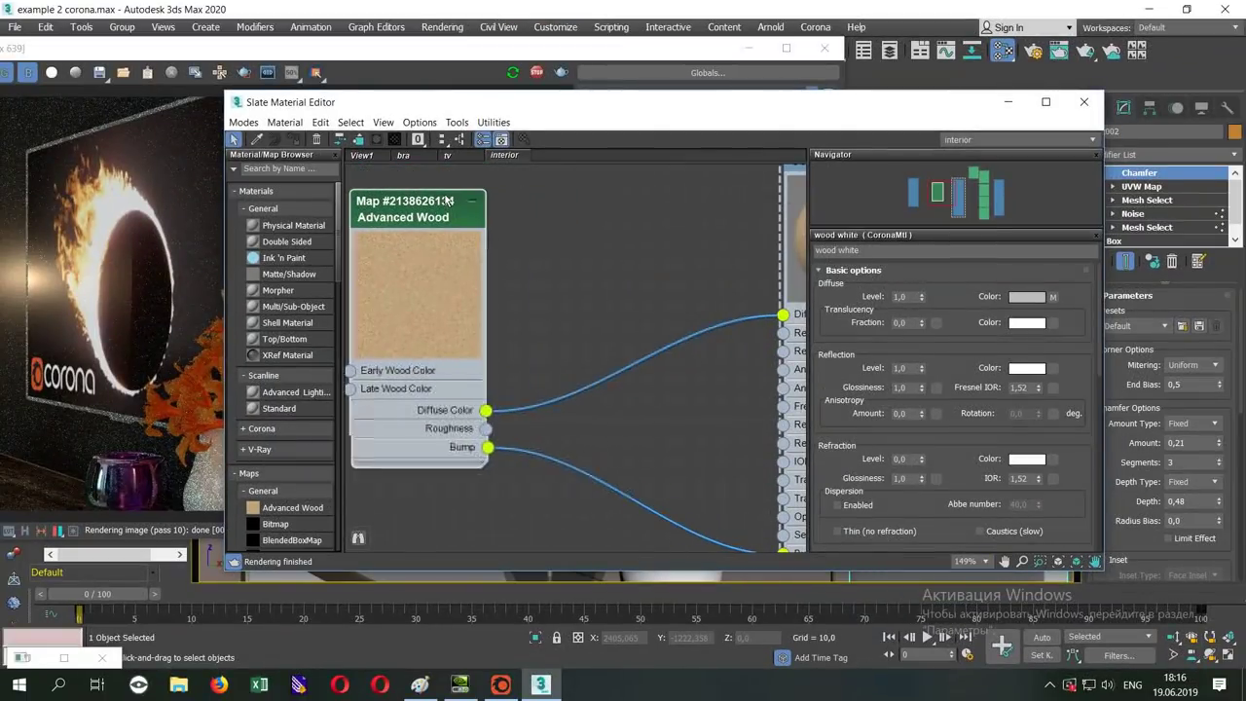
- Add an Output map fed by Advanced Wood's Roughness and set it to invert
middle_click_drag(523, 321, 484, 363)
scroll(417, 376, "up", 1)
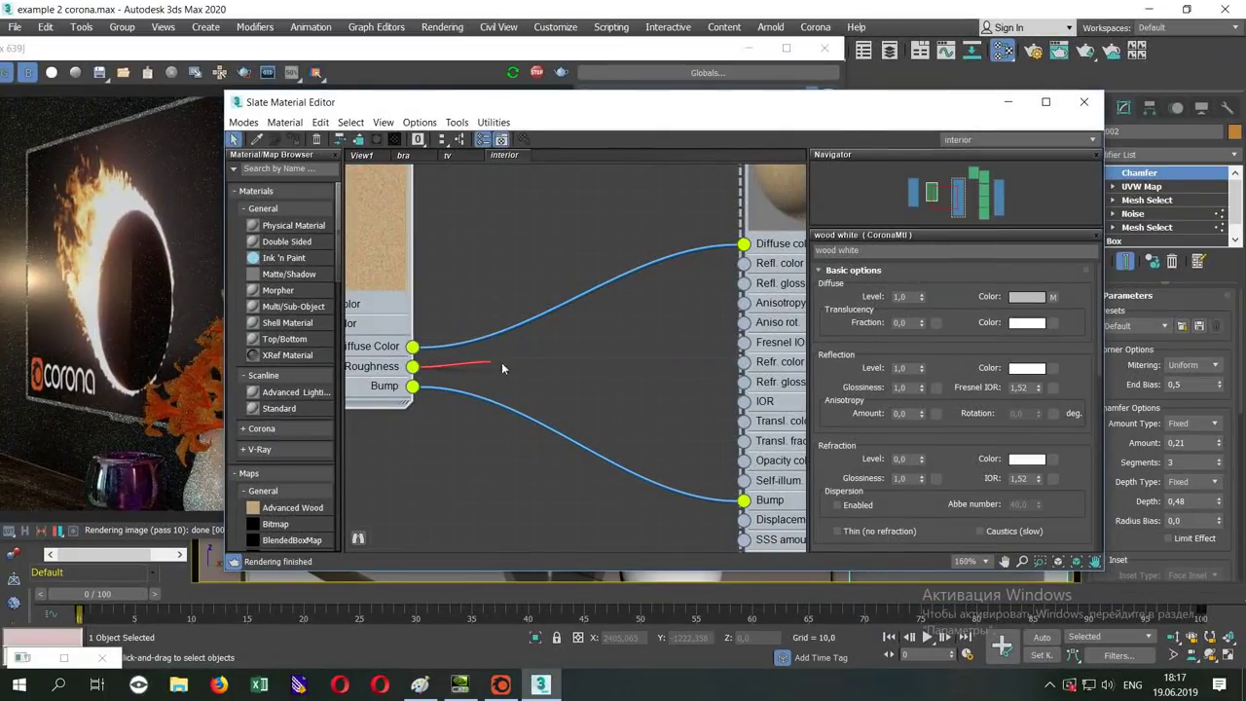
left_click_drag(502, 368, 524, 362)
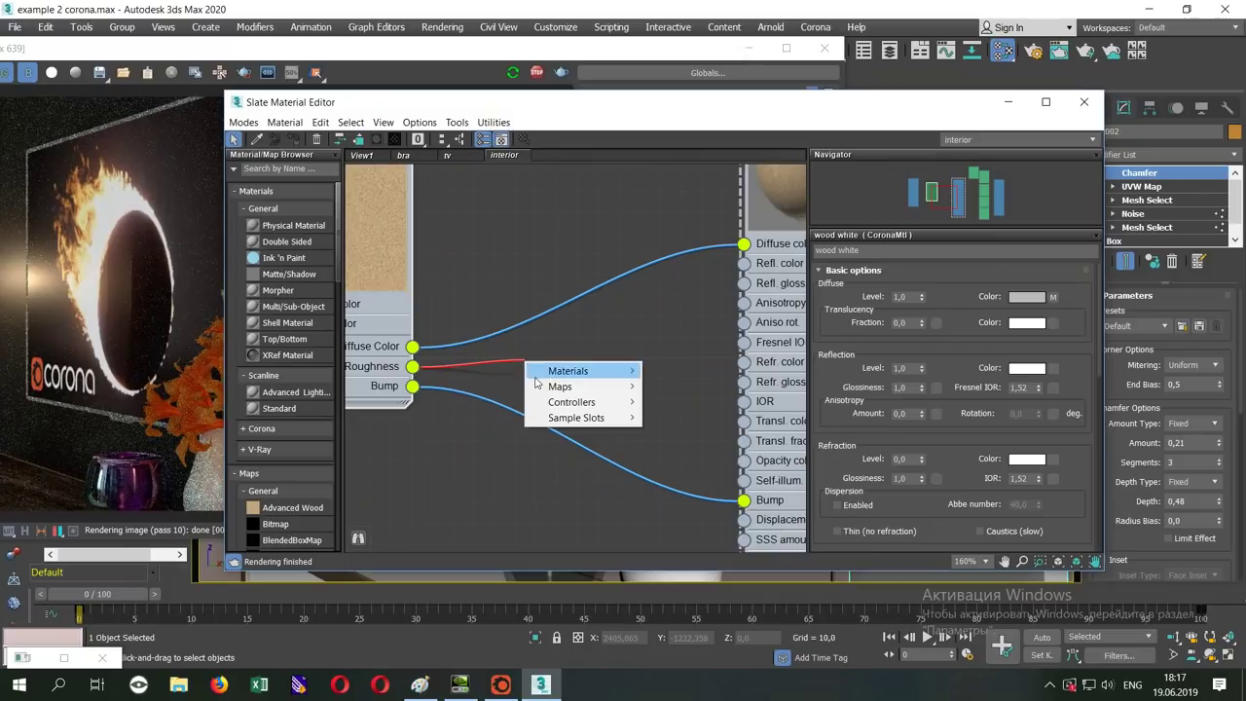
mouse_move(680, 386)
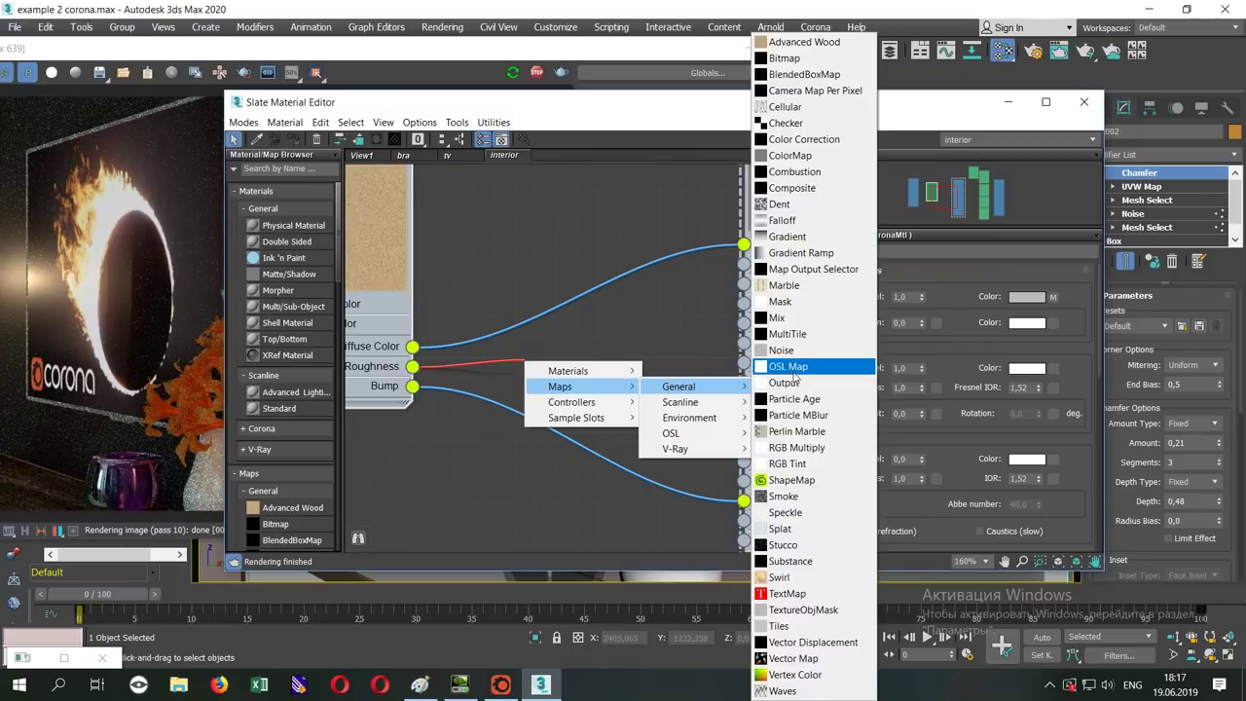
left_click(784, 383)
left_click_drag(498, 365, 579, 346)
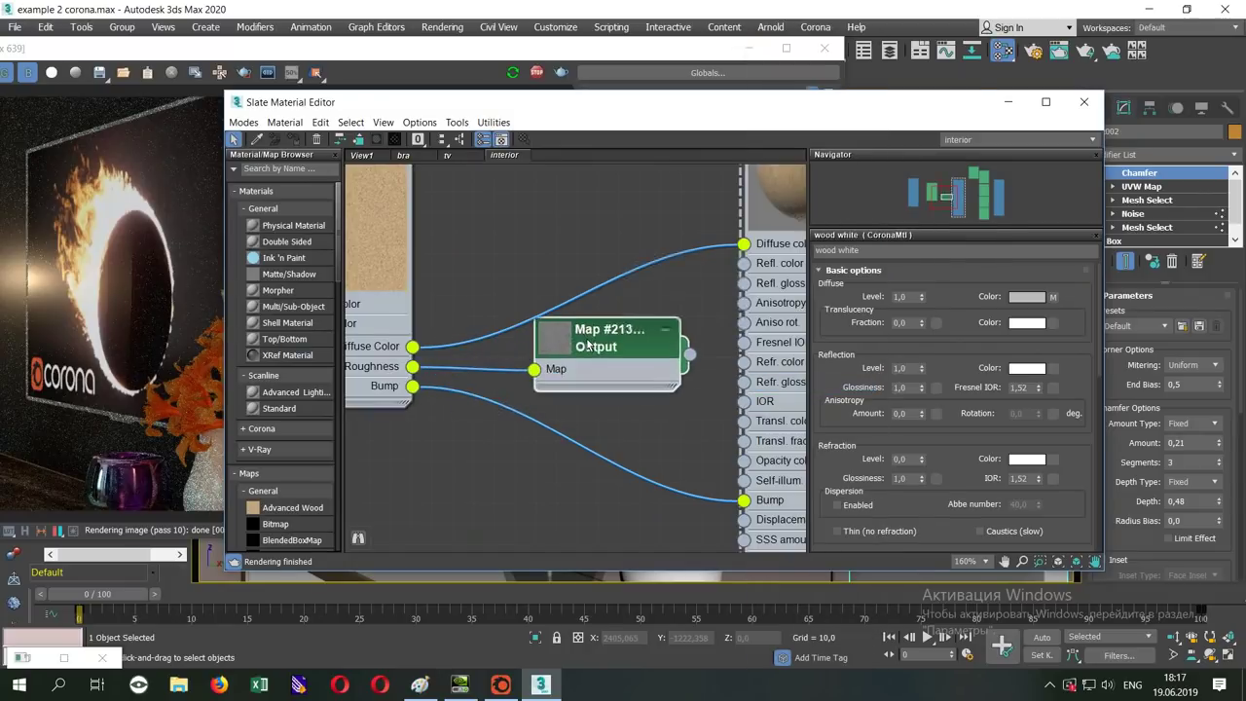
double_click(603, 348)
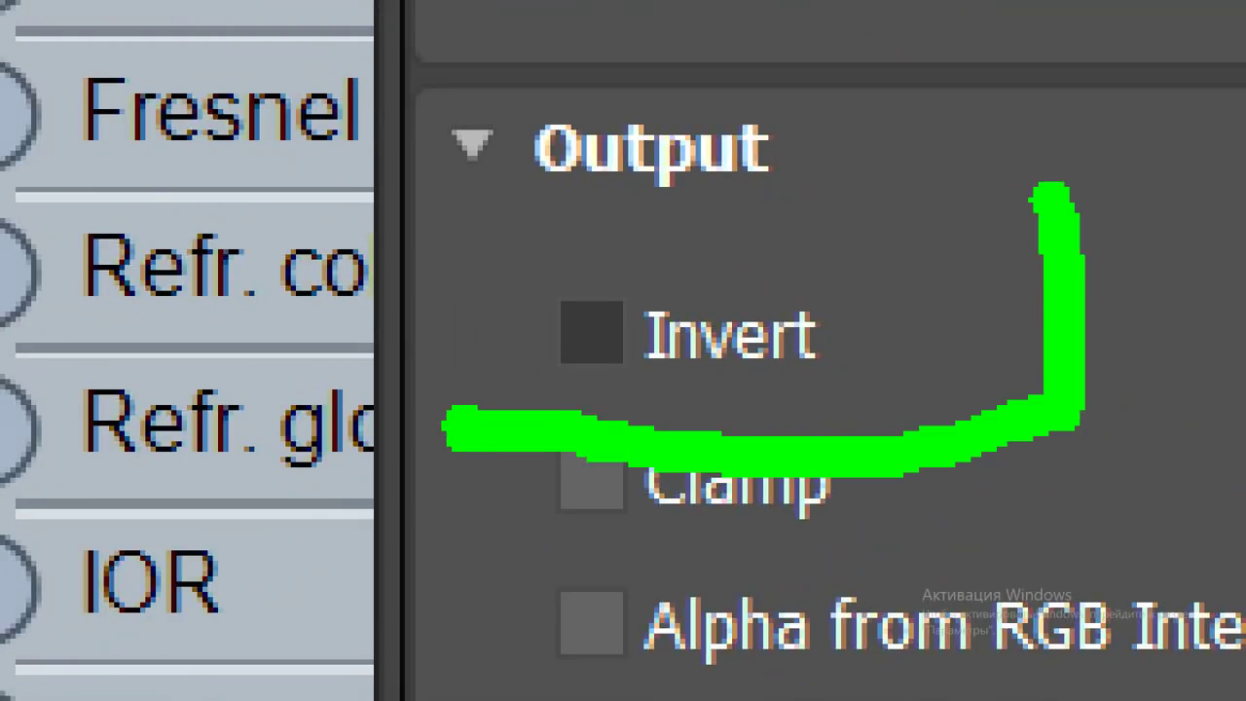
left_click_drag(453, 428, 964, 233)
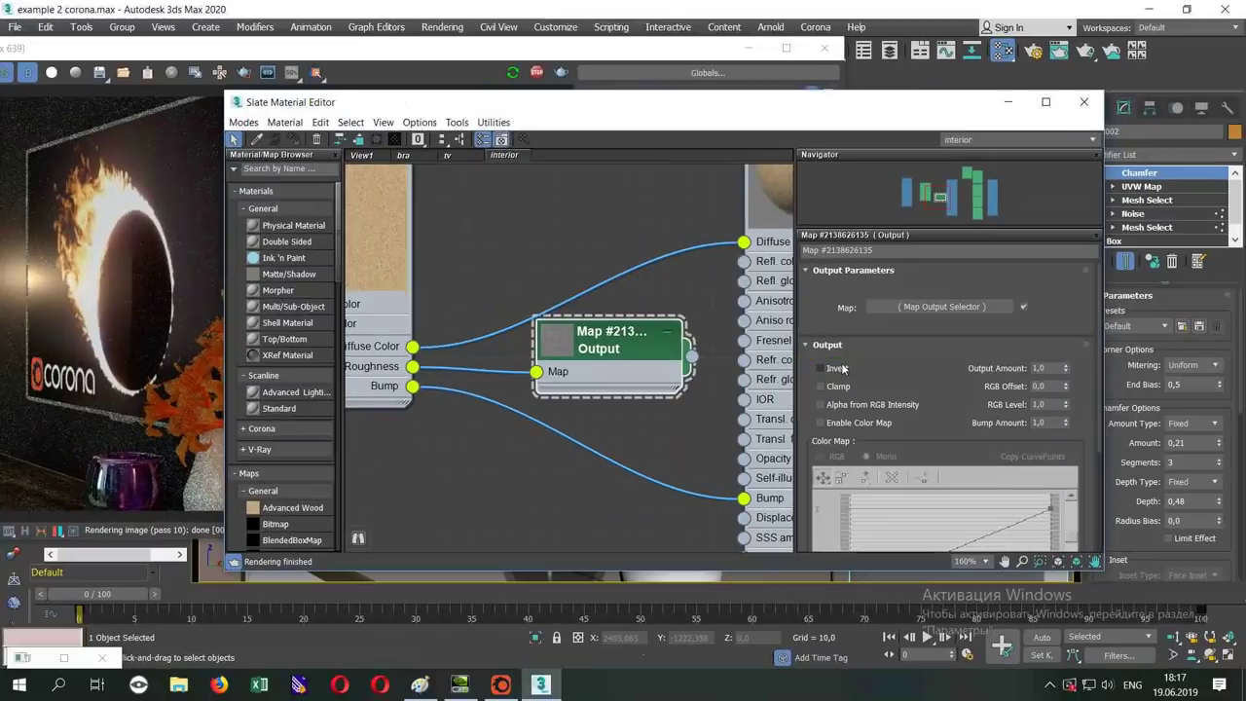
left_click(821, 369)
scroll(616, 336, "up", 1)
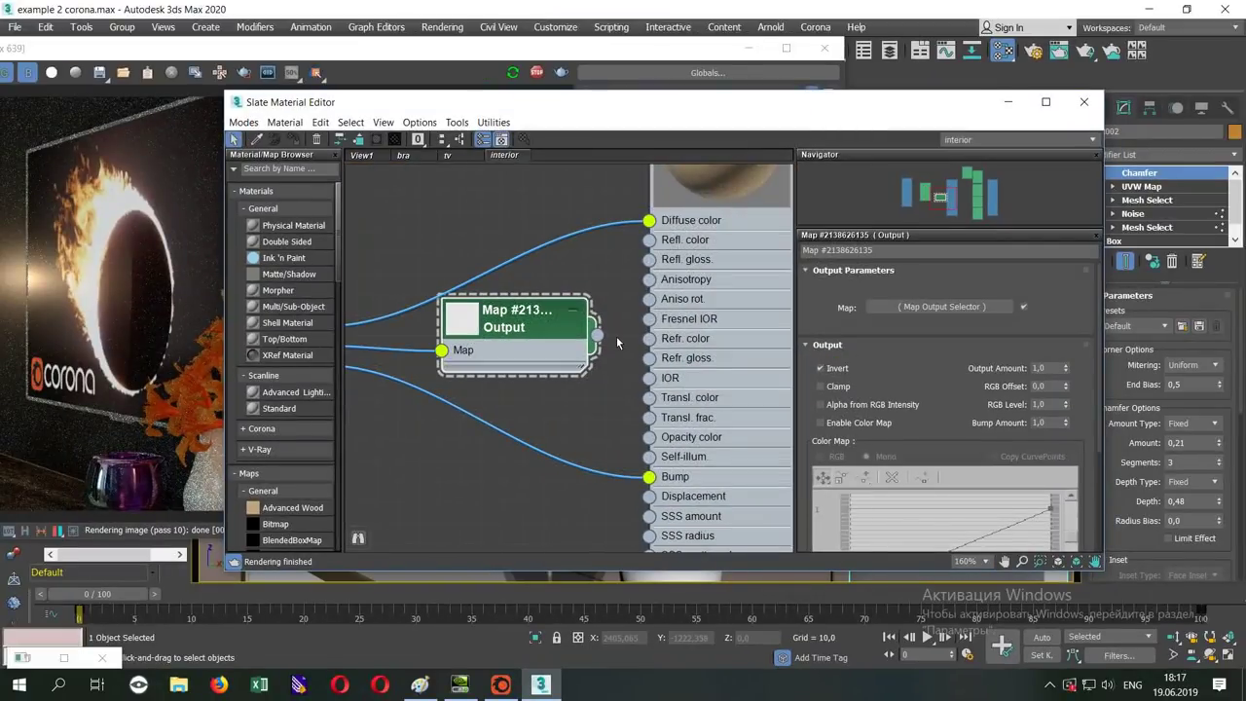
- Wire the inverted Output into wood white's Refl. color and Refl. gloss, tidying the node layout
middle_click_drag(615, 335, 582, 340)
left_click_drag(510, 316, 463, 317)
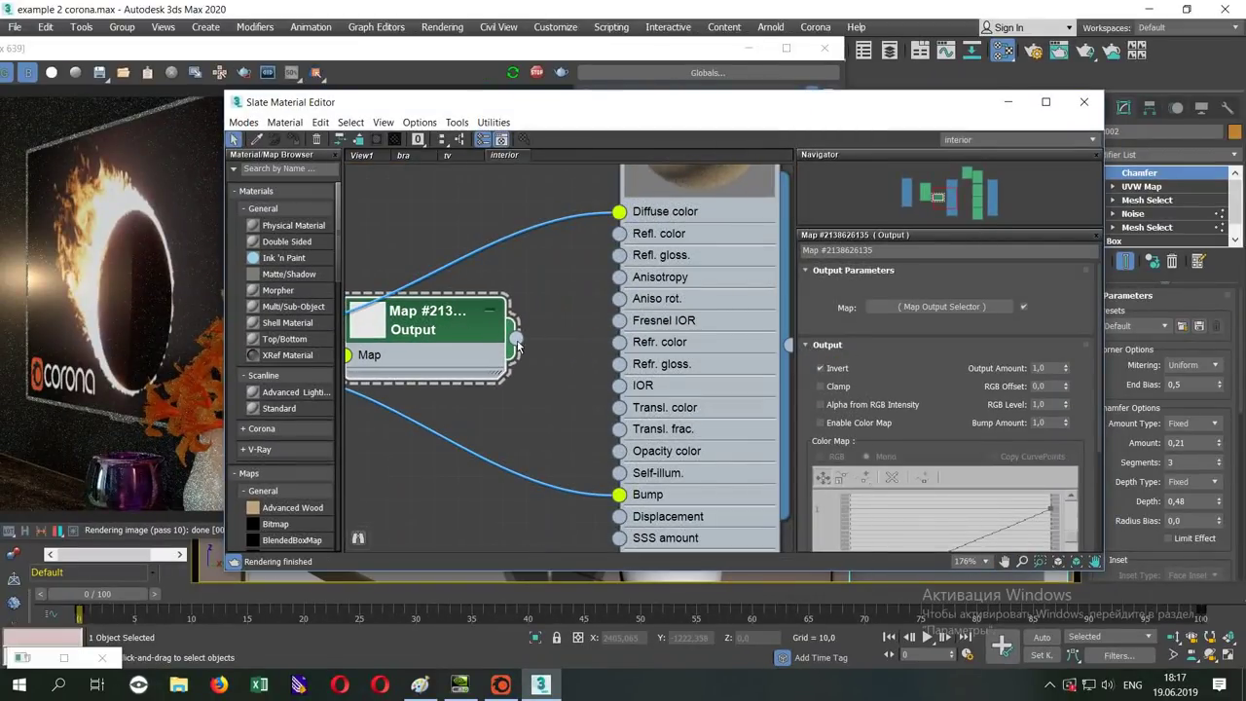
mouse_move(613, 246)
left_mouse_down()
mouse_move(620, 256)
mouse_move(618, 244)
left_mouse_up()
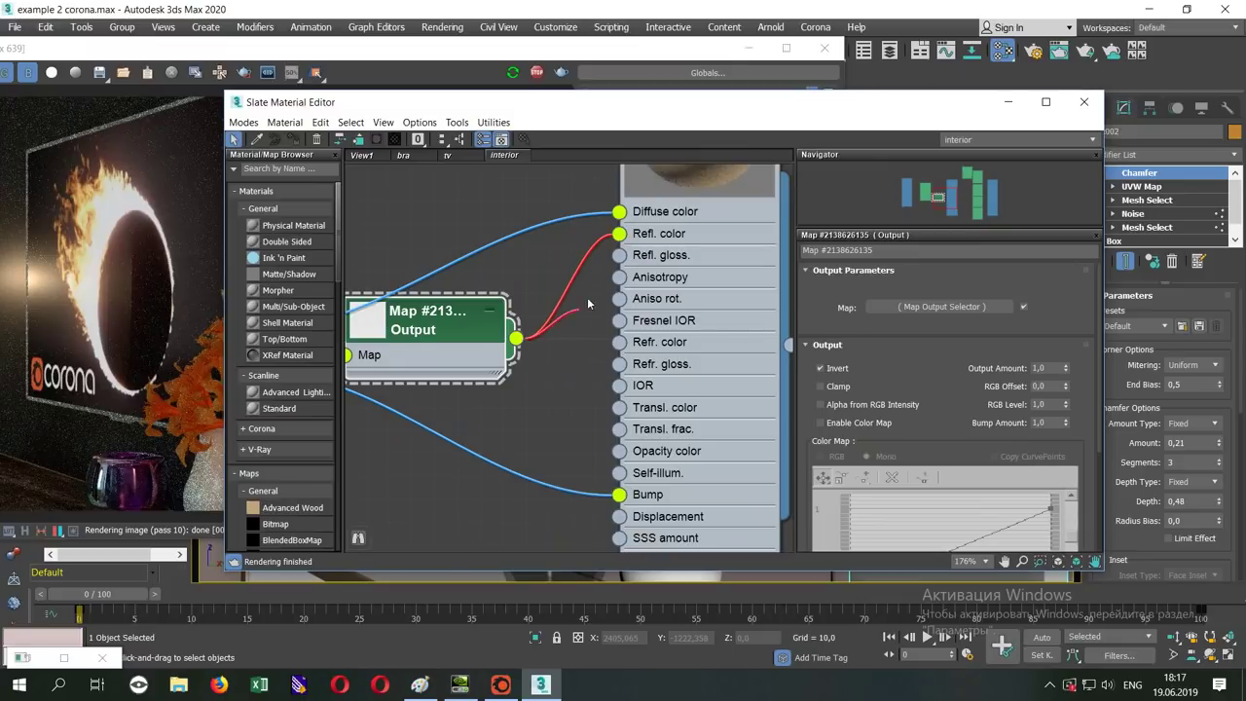
middle_click_drag(619, 258, 704, 279)
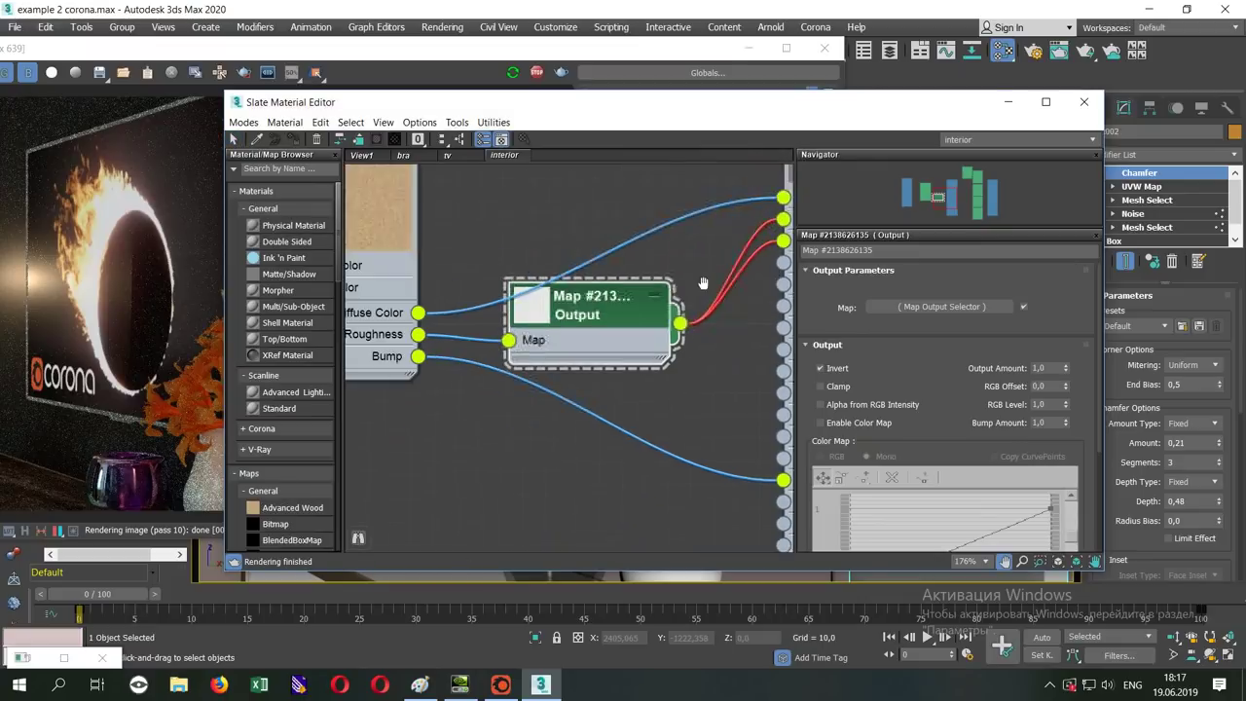
scroll(676, 278, "down", 2)
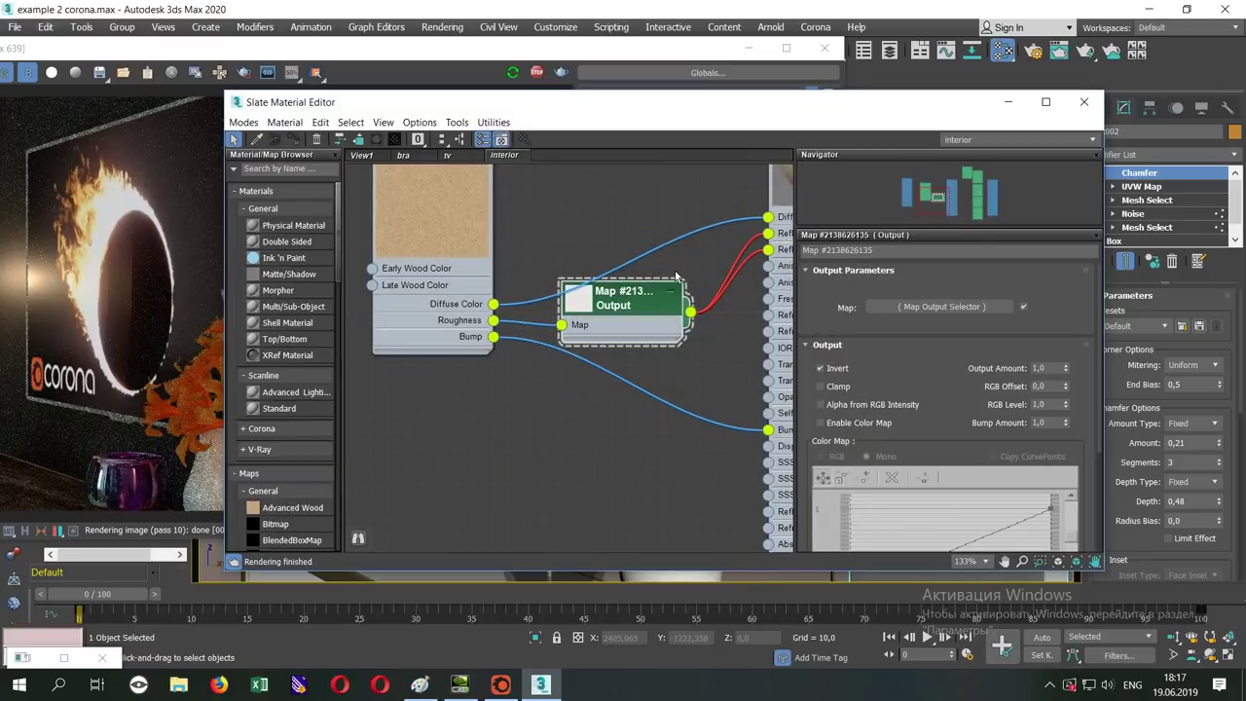
scroll(633, 361, "down", 1)
middle_click_drag(623, 302, 633, 365)
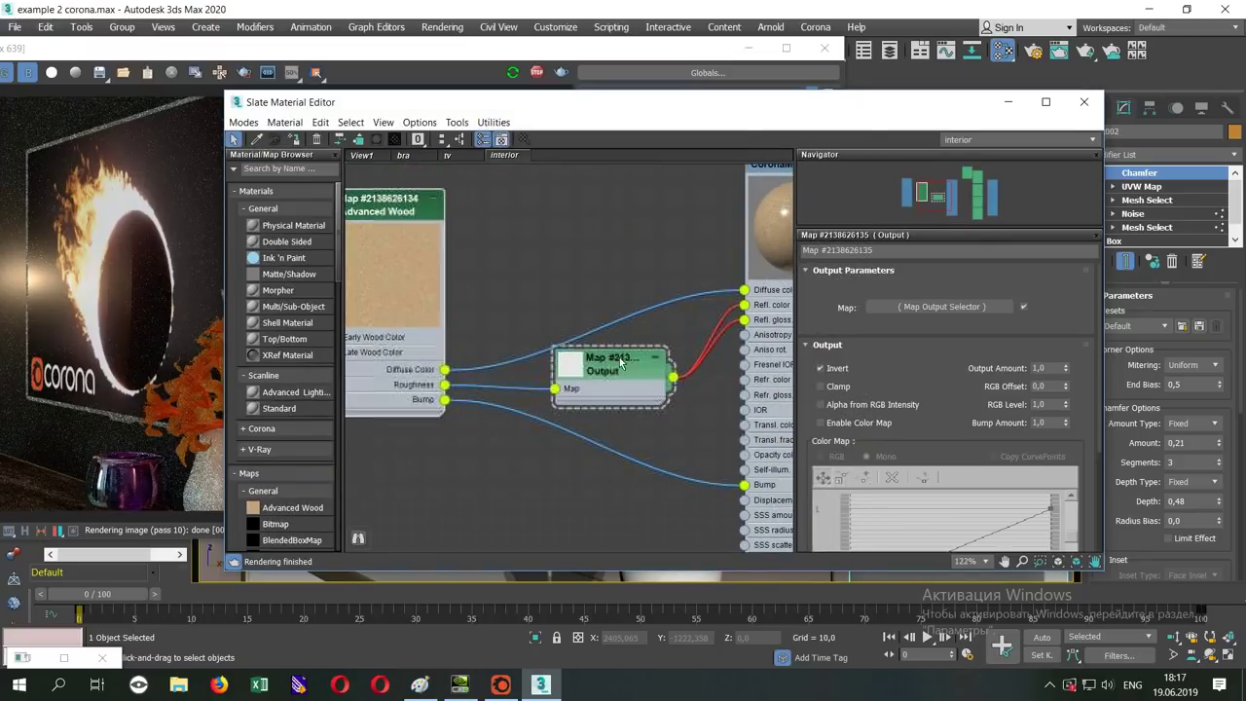
middle_click_drag(786, 331, 573, 328)
scroll(489, 272, "up", 1)
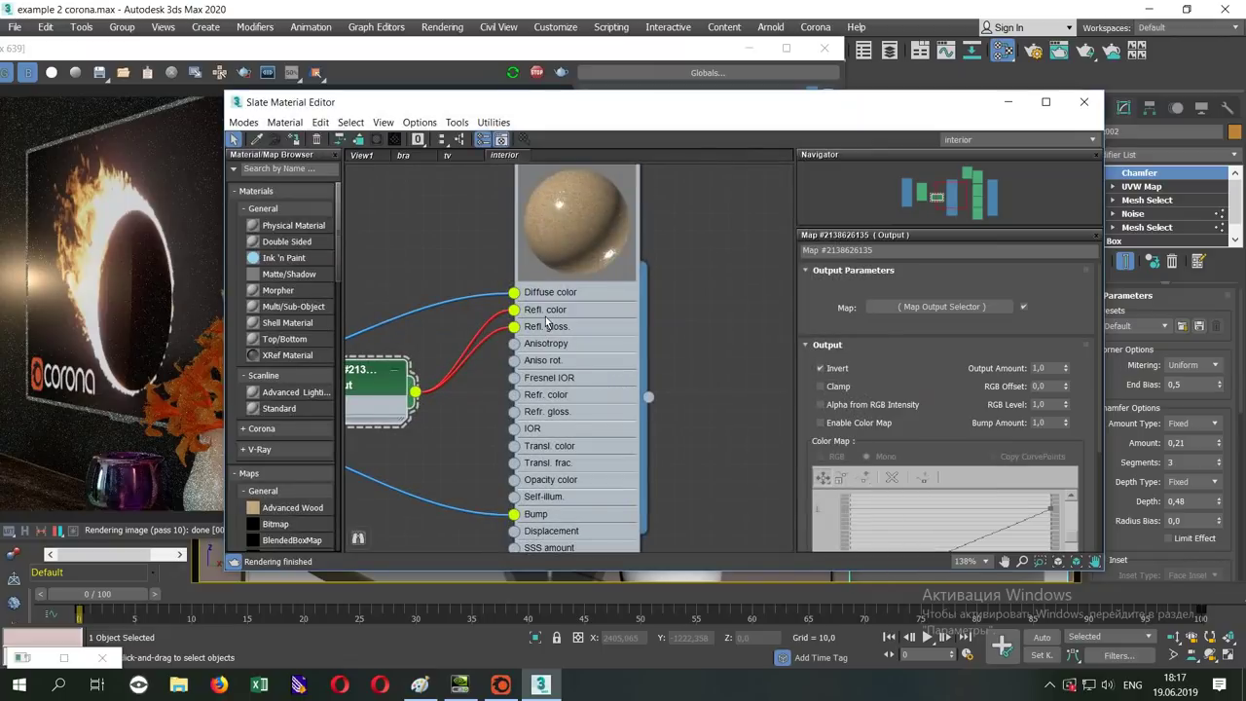
middle_click_drag(569, 308, 791, 364)
left_click_drag(542, 447, 580, 448)
left_click_drag(365, 271, 439, 269)
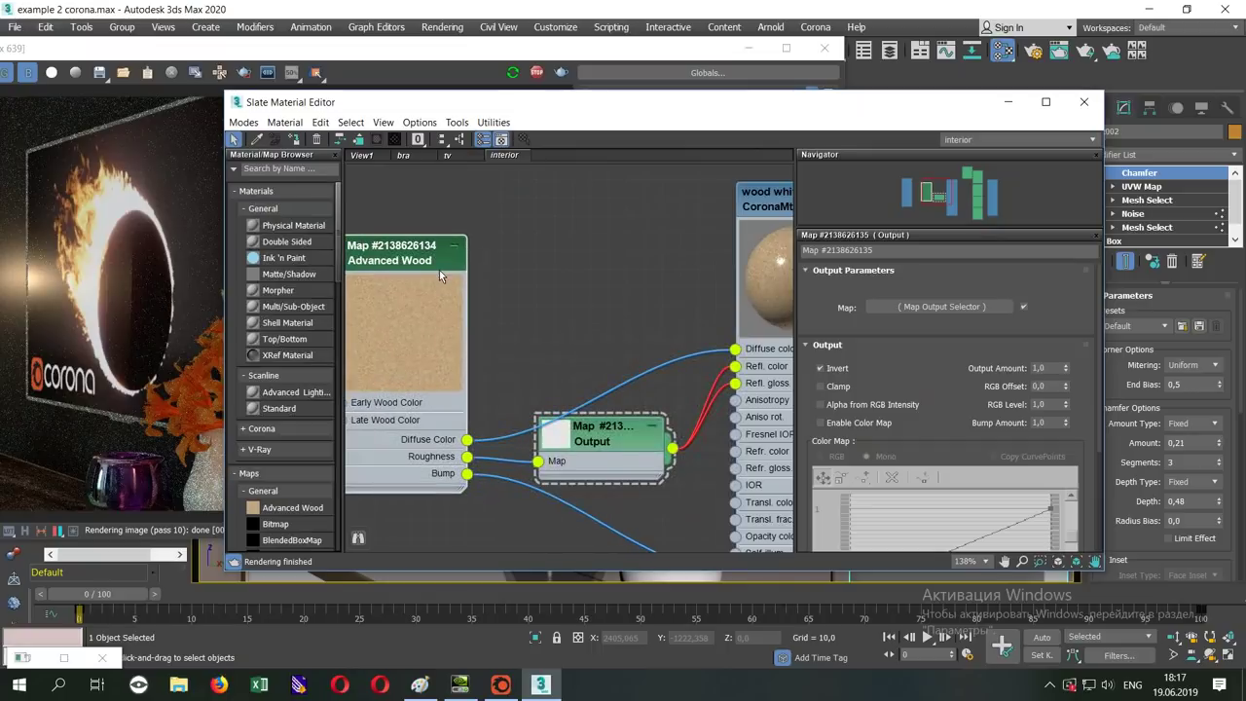
middle_click_drag(676, 259, 543, 256)
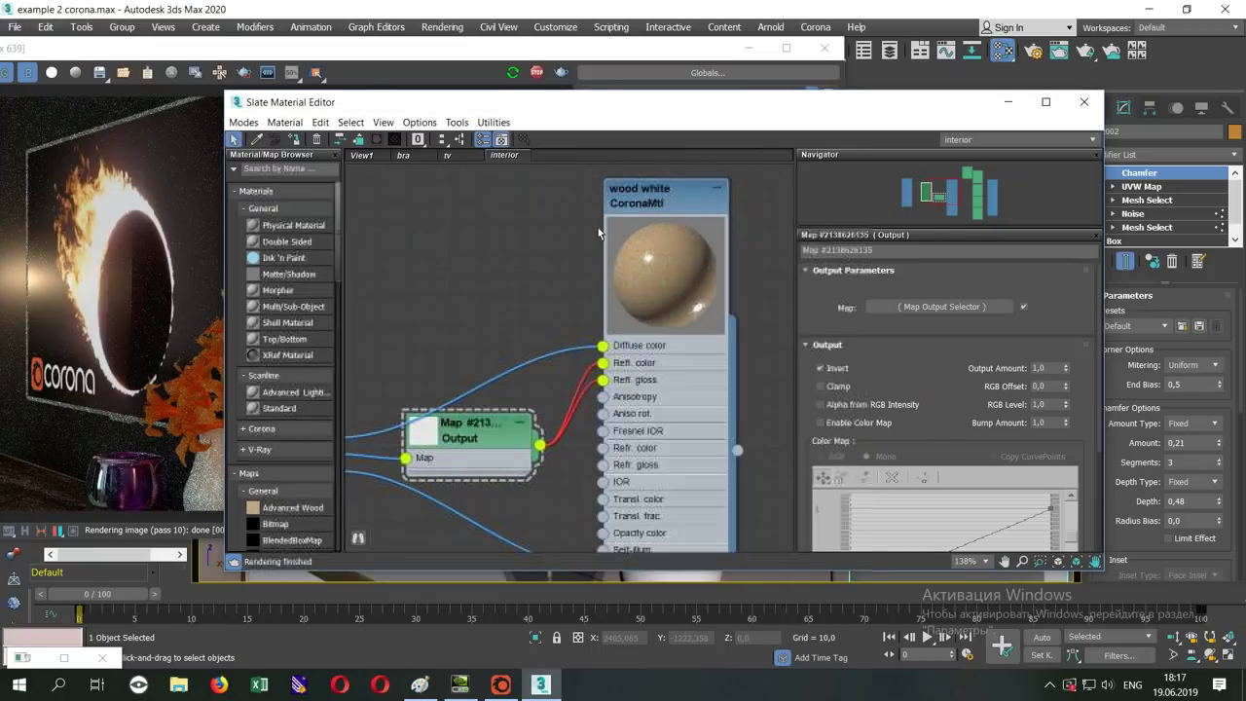
- Show wood white's parameters and move the editor aside to reveal the rendered frame
double_click(671, 187)
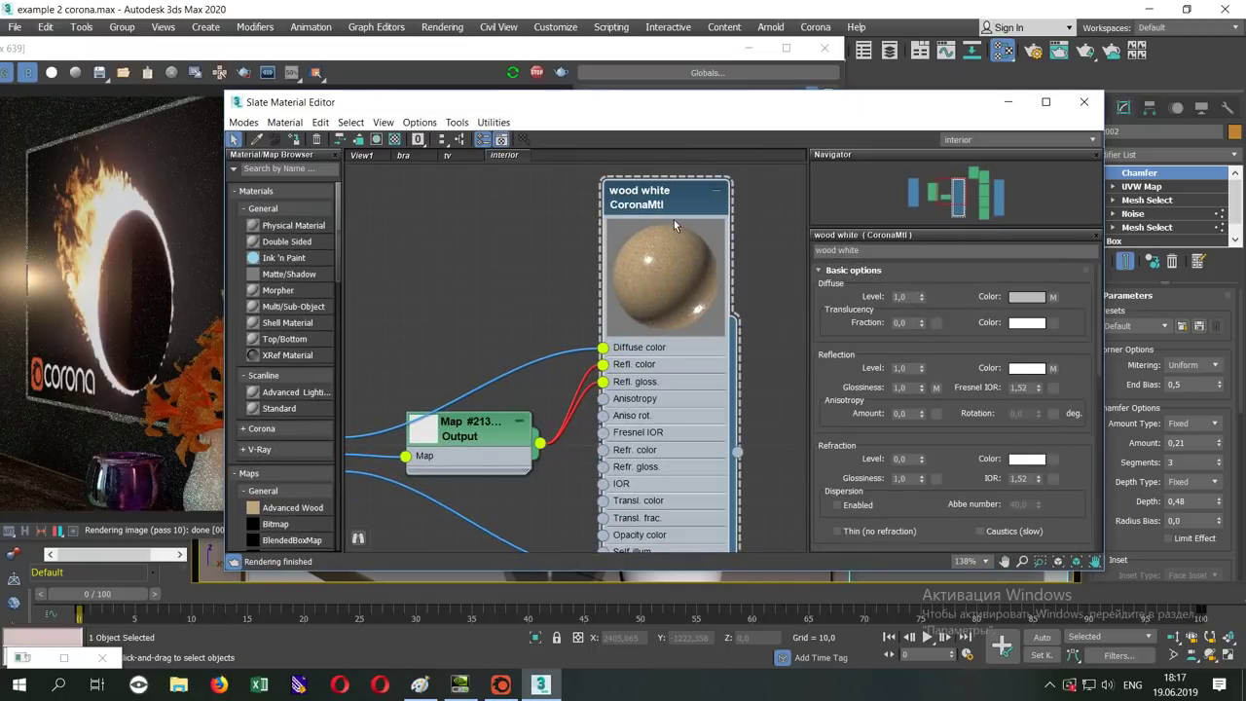
scroll(665, 263, "up", 2)
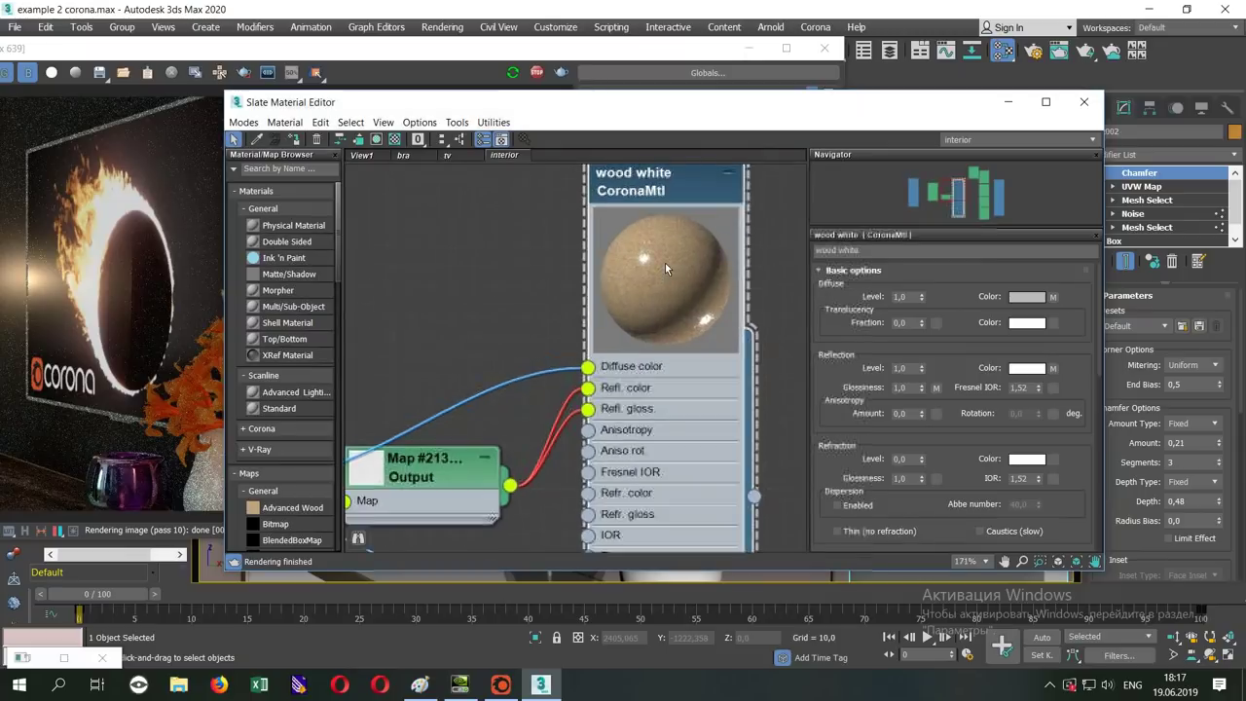
scroll(665, 263, "up", 1)
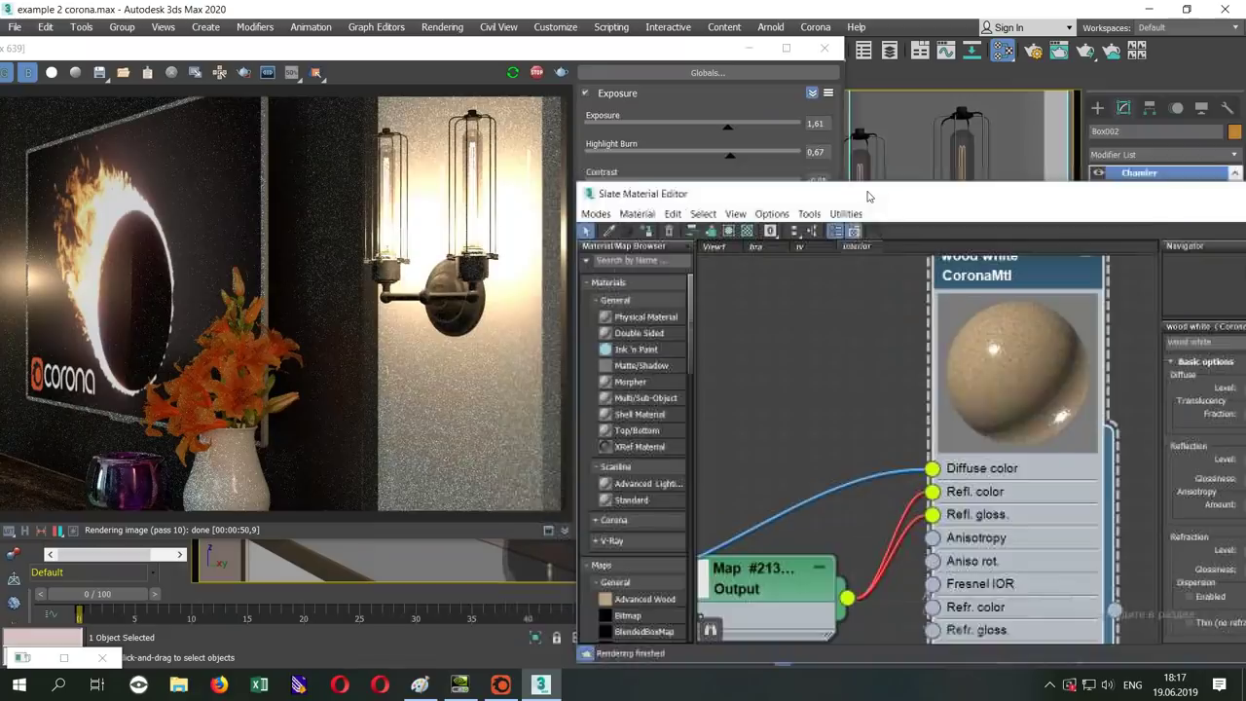
left_click_drag(519, 101, 915, 147)
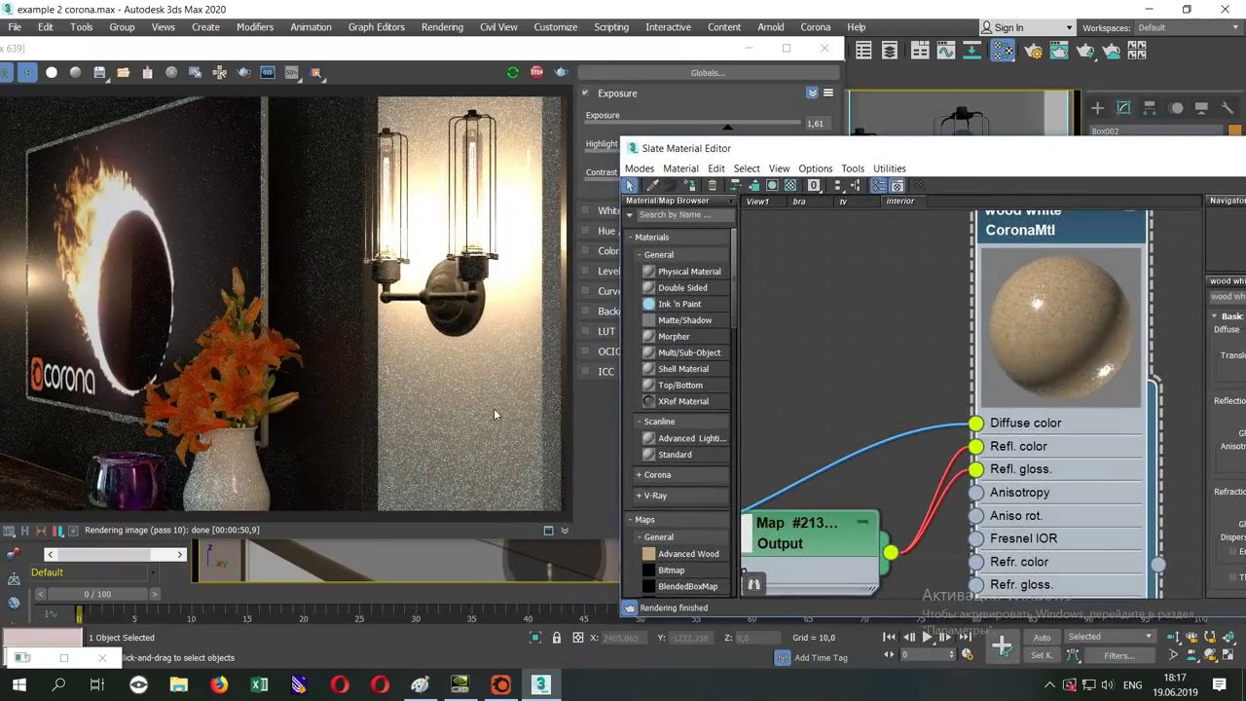
- Restart the interactive render with only the selected wall isolated, then refresh it
left_click_drag(684, 161, 720, 179)
left_click(518, 78)
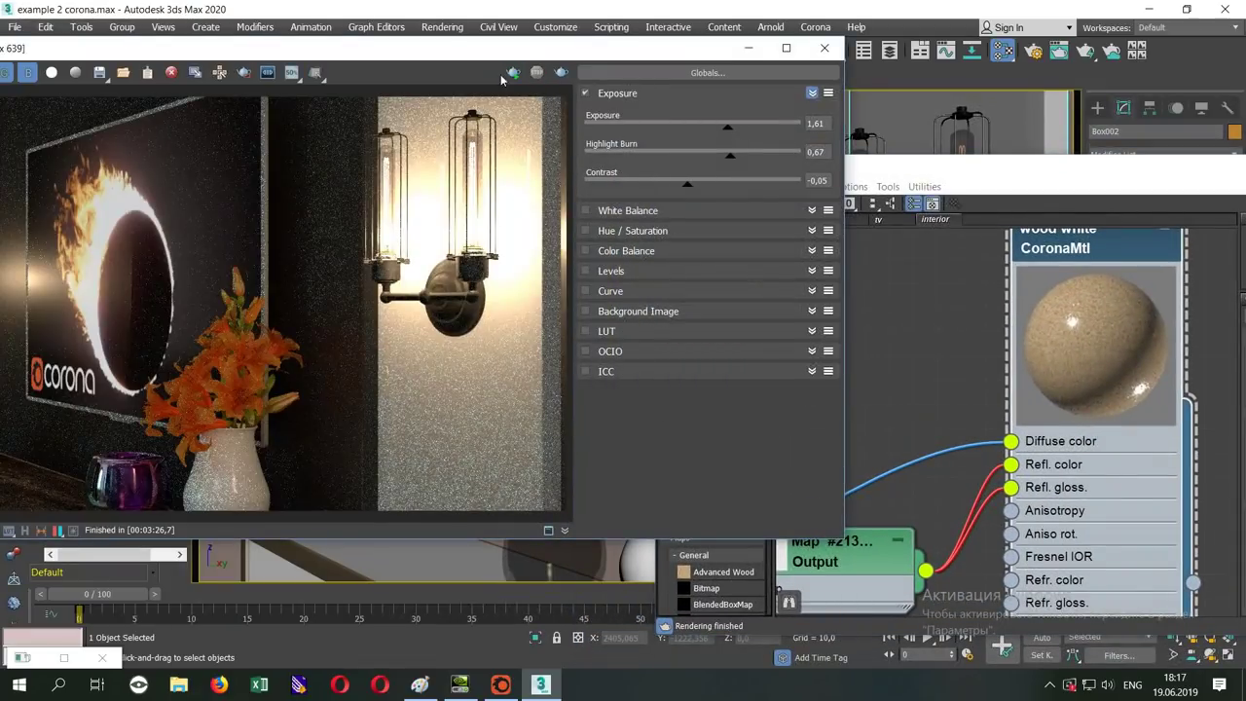
left_click(514, 76)
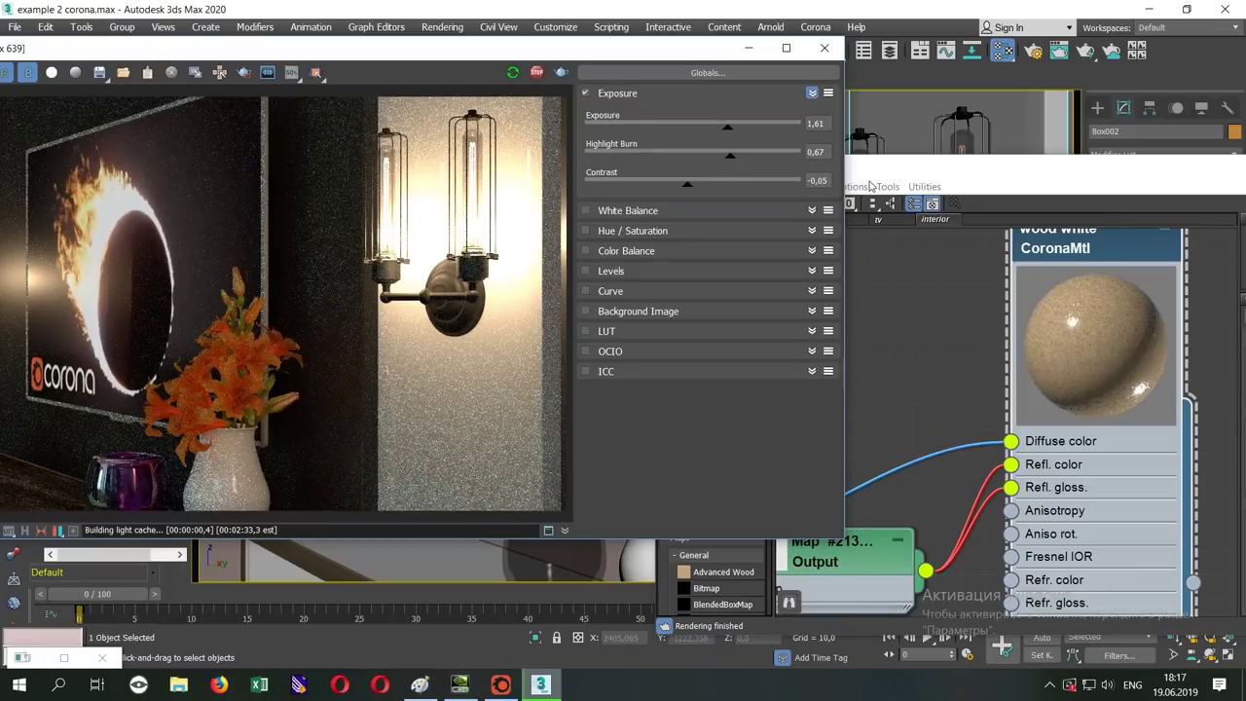
left_click_drag(935, 167, 993, 457)
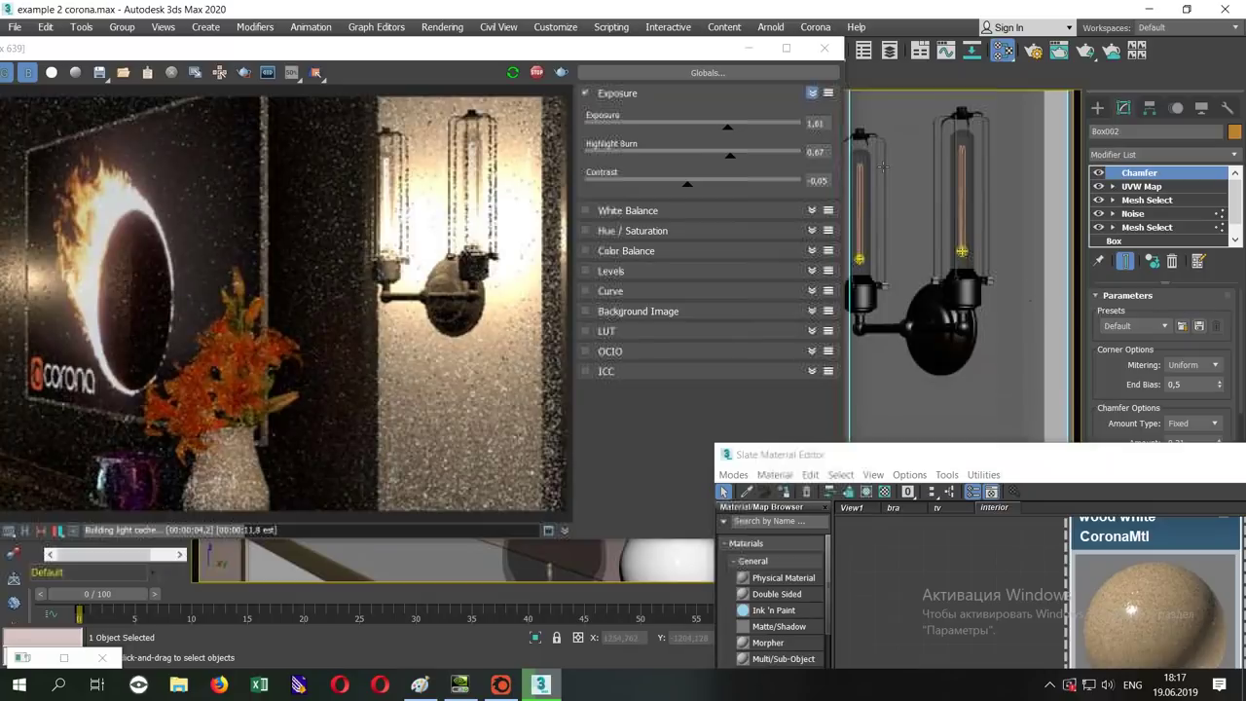
left_click(315, 72)
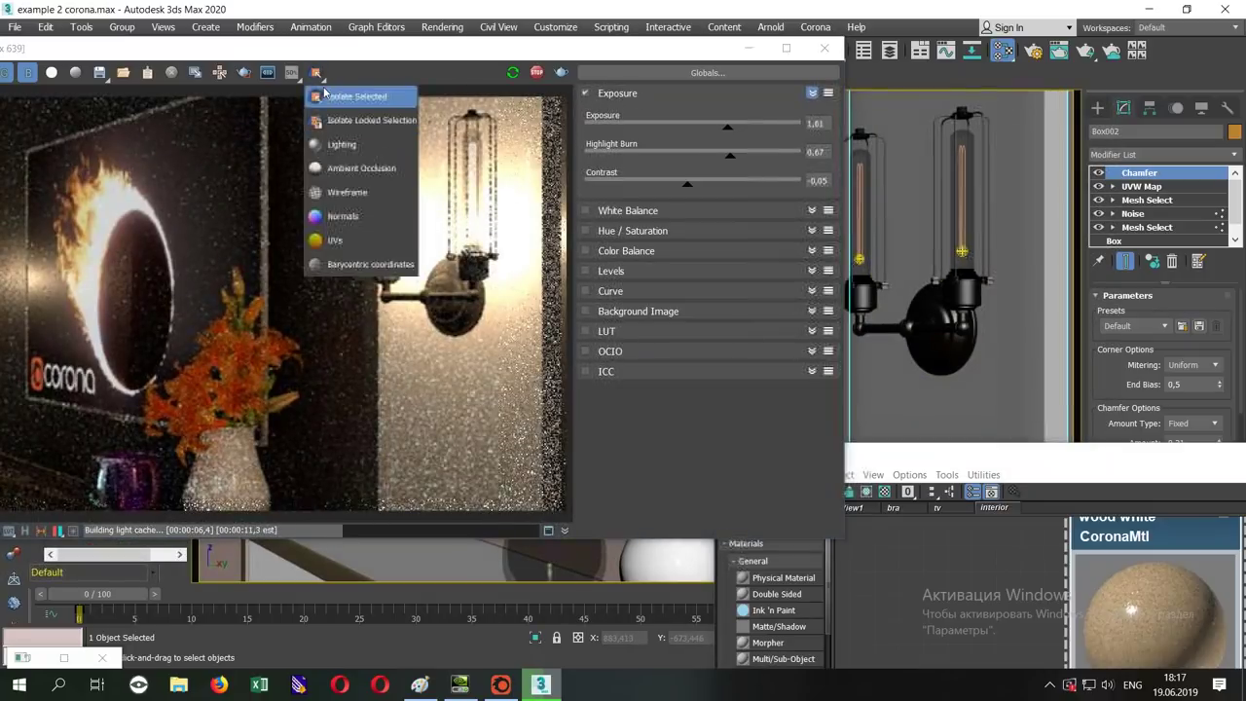
left_click(330, 102)
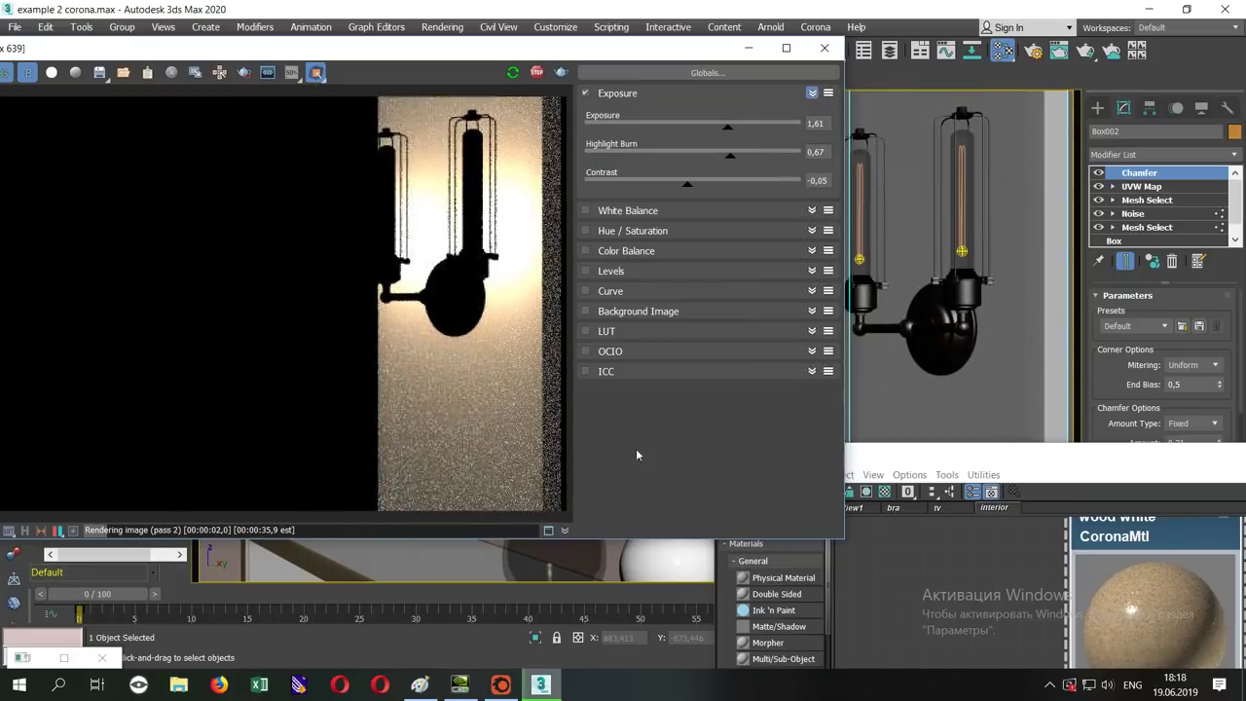
mouse_move(901, 458)
left_mouse_down()
mouse_move(811, 312)
mouse_move(768, 396)
left_mouse_up()
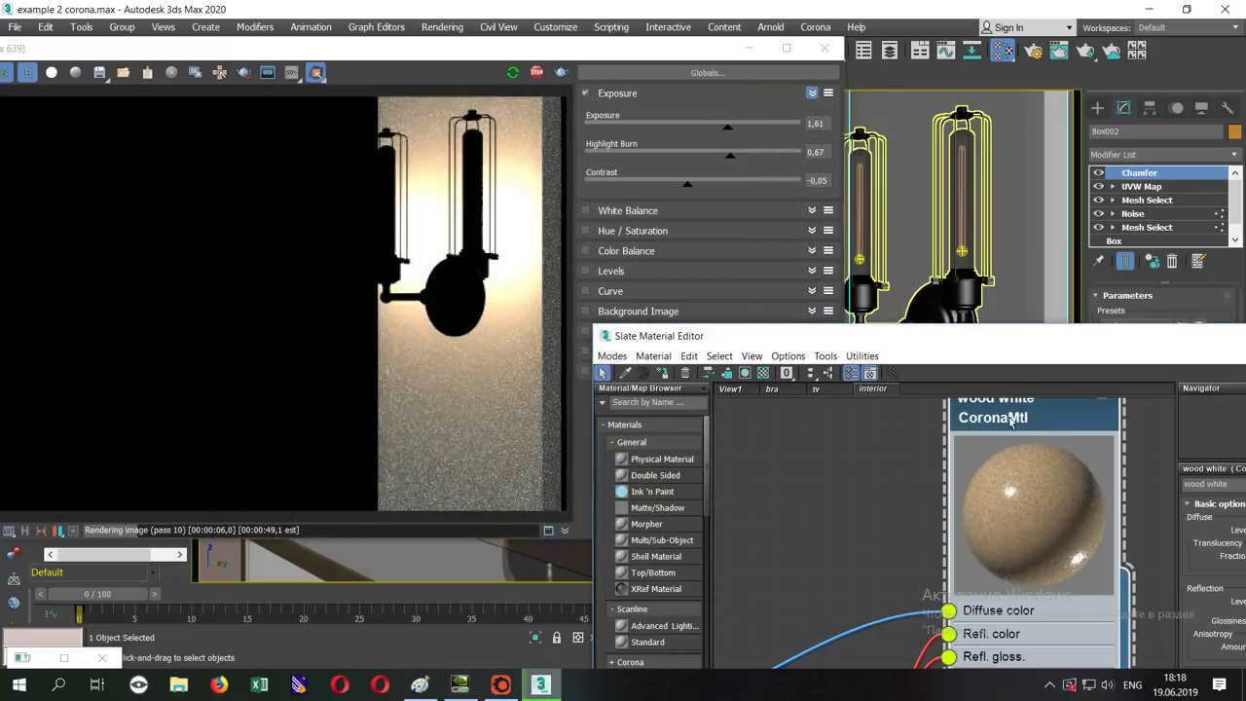
left_click(666, 376)
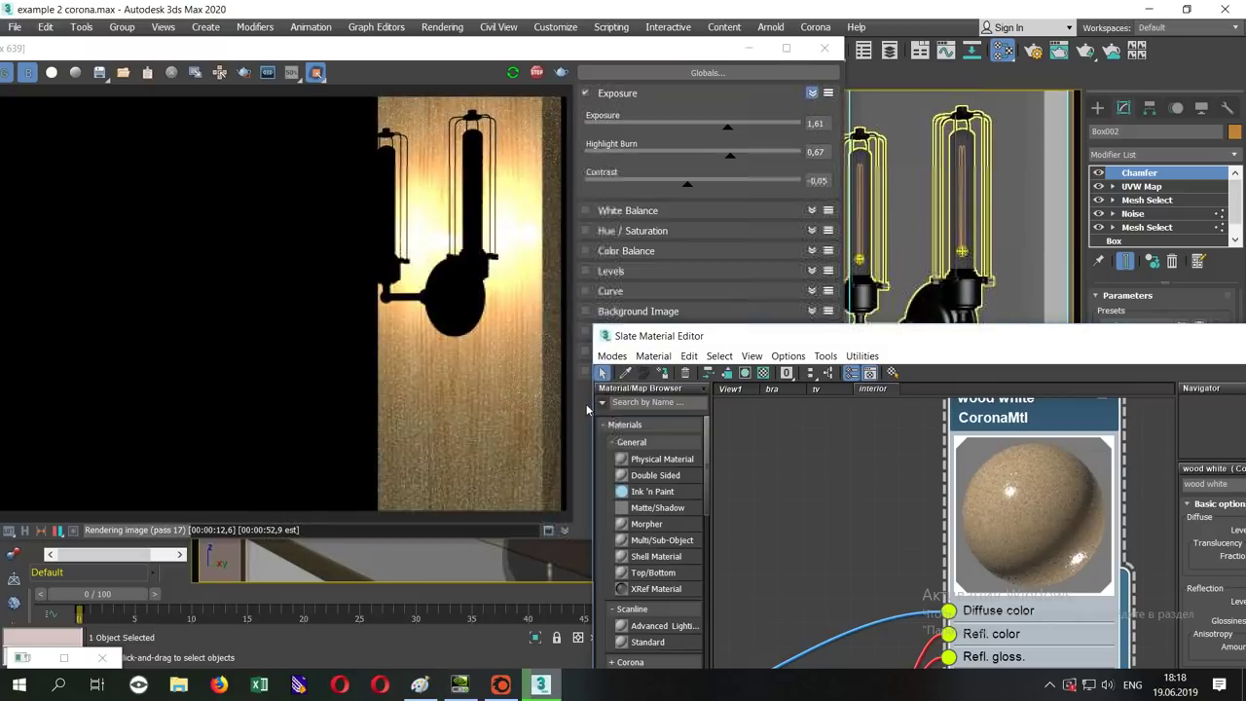
- Draw a standard cylinder in the room scene
mouse_move(654, 347)
left_mouse_down()
mouse_move(511, 592)
mouse_move(657, 552)
left_mouse_up()
left_click(1097, 107)
left_click(1127, 234)
left_click_drag(389, 572, 424, 570)
left_click(426, 540)
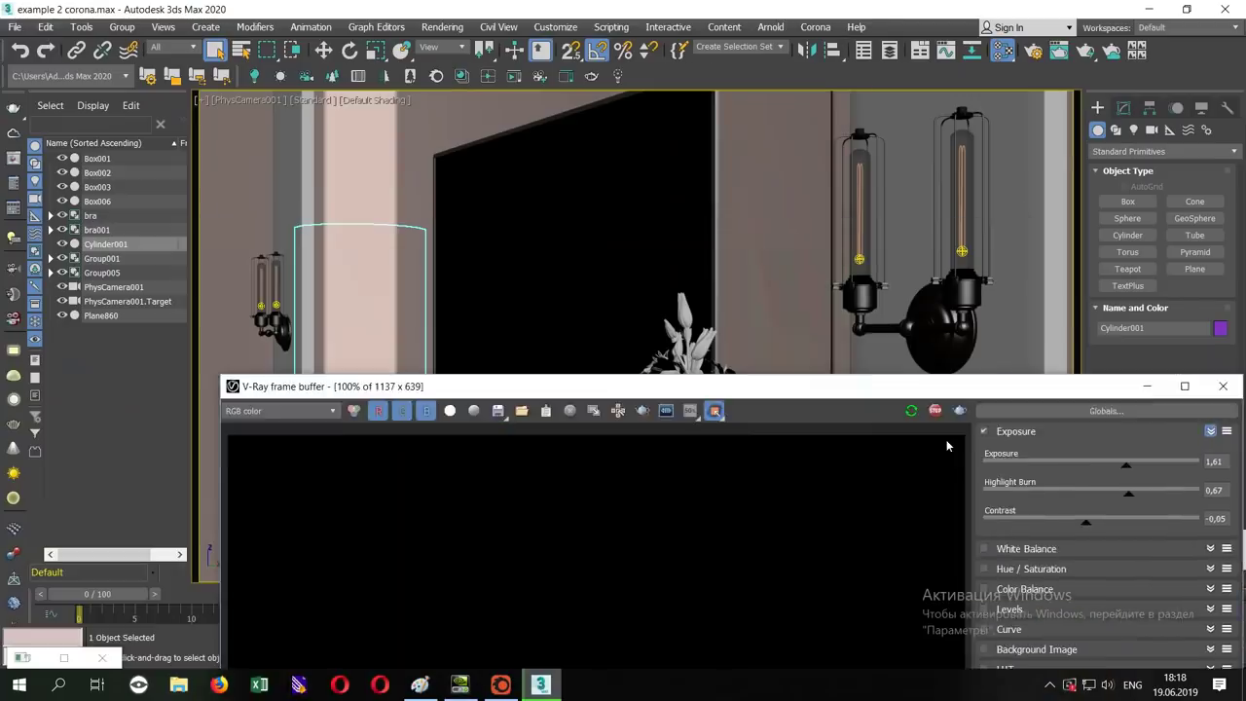
- In the four-viewport layout, move Cylinder001 right in the top view and render again
left_click_drag(682, 387, 893, 477)
key("alt+w")
scroll(409, 214, "down", 3)
key("w")
left_click_drag(318, 179, 410, 222)
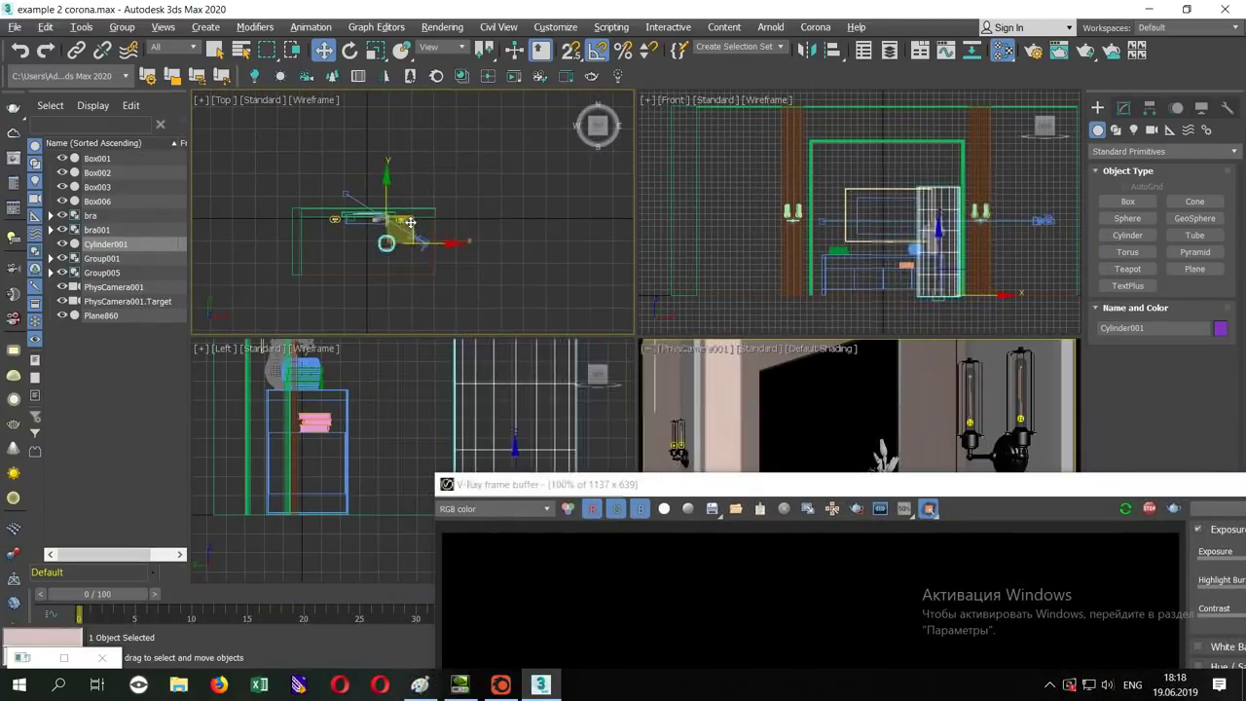
key("shift+q")
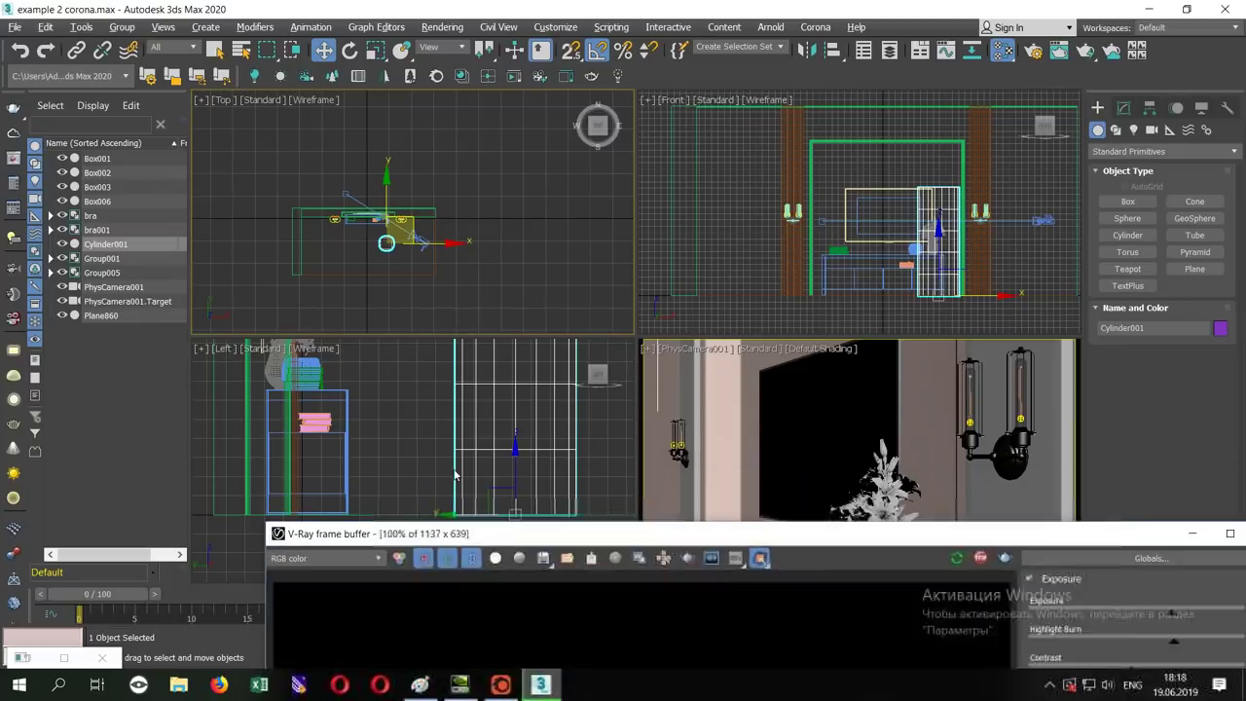
- Reposition the cylinder in front of the camera and reduce its radius to 21,862
key("m")
left_click_drag(879, 534, 909, 255)
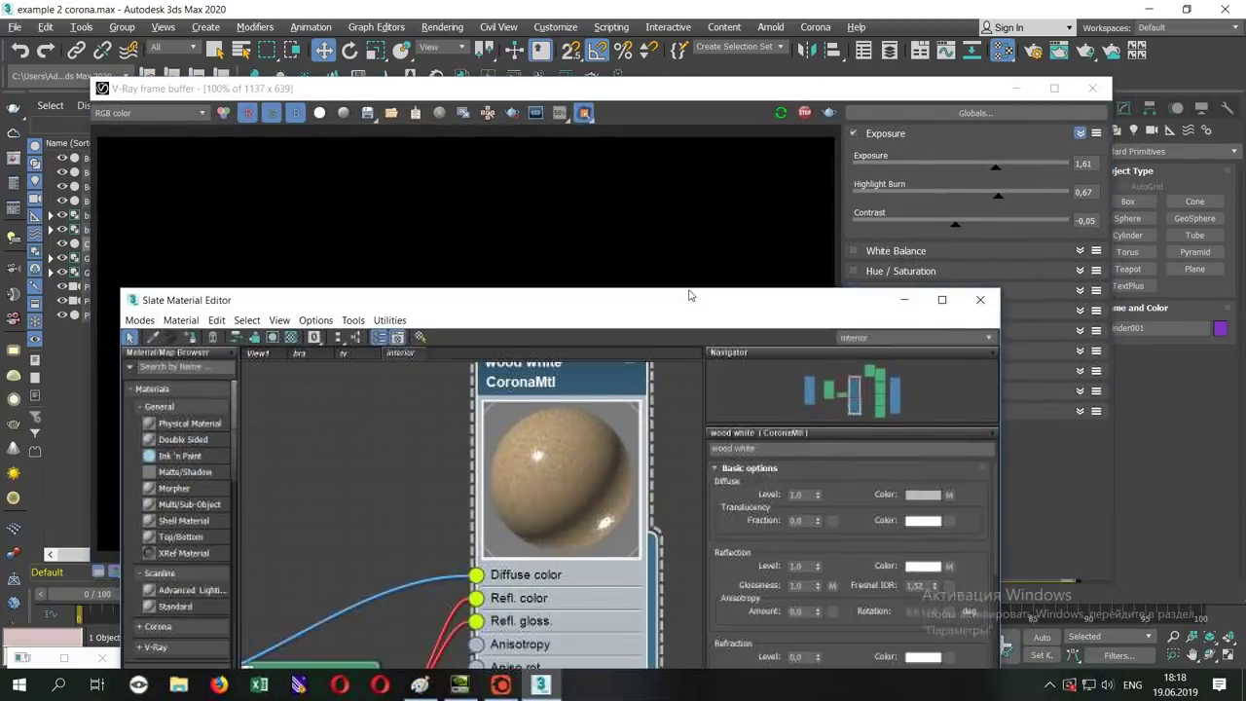
key("m")
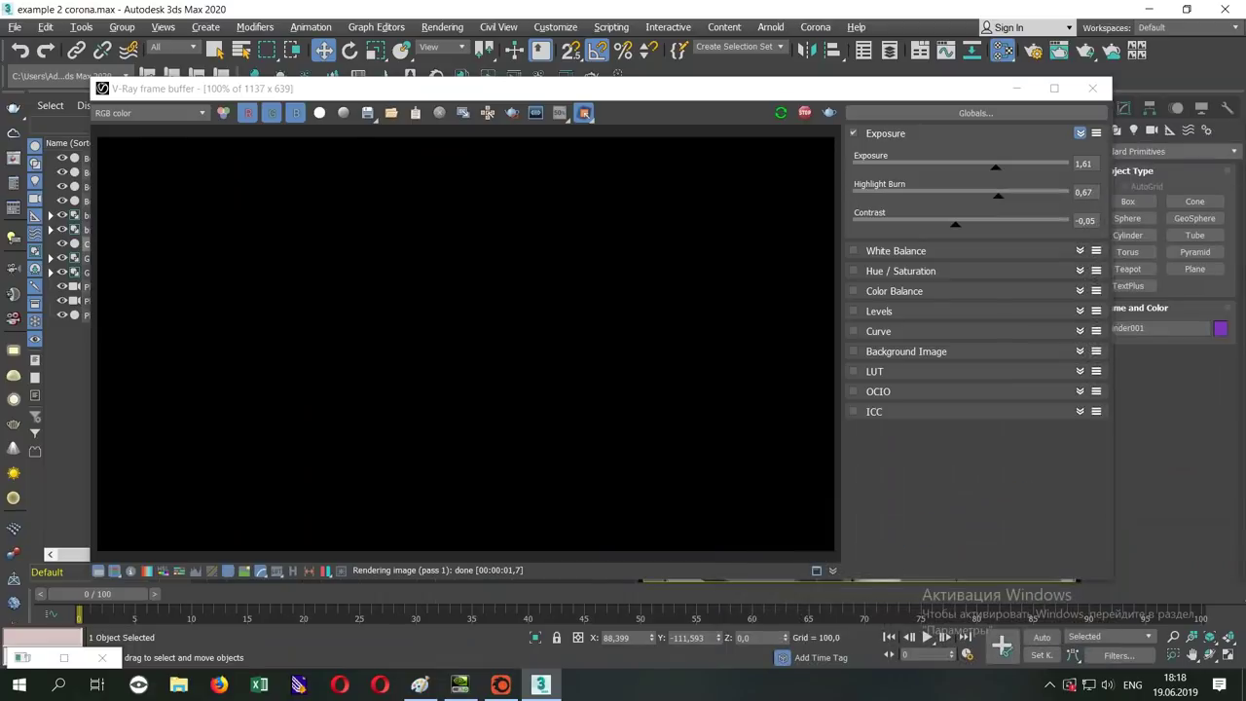
left_click_drag(888, 88, 487, 448)
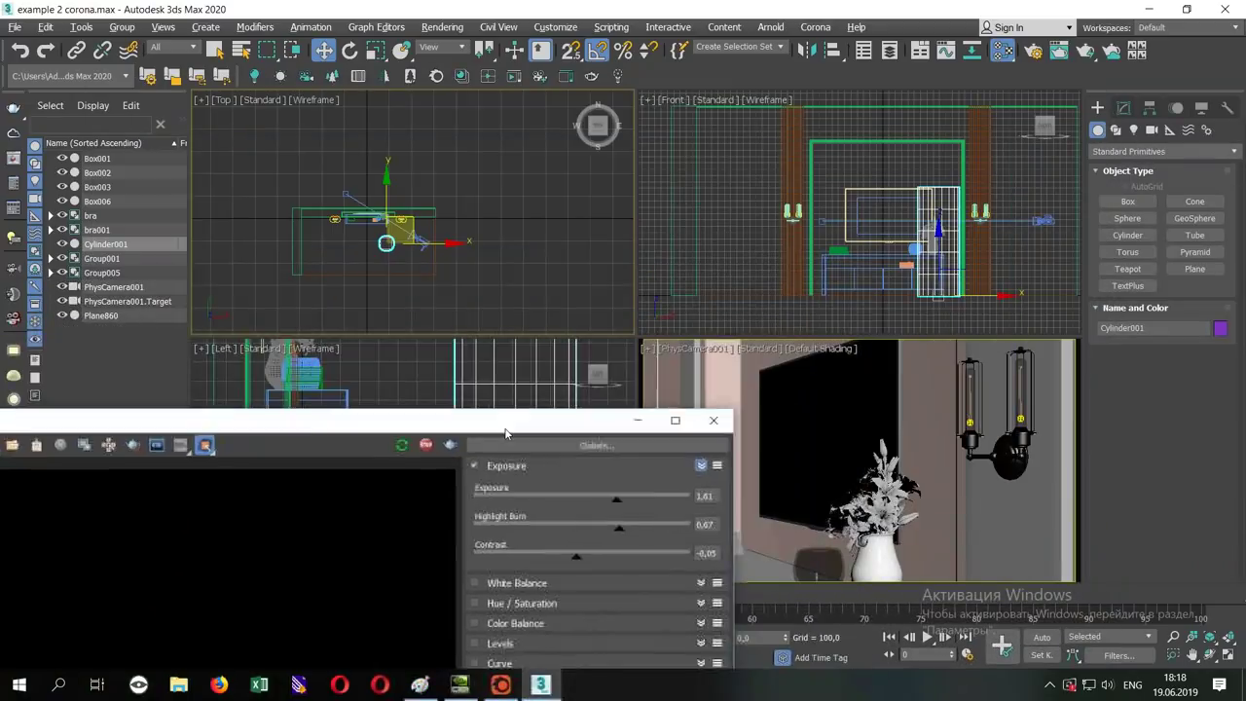
left_click_drag(414, 225, 418, 209)
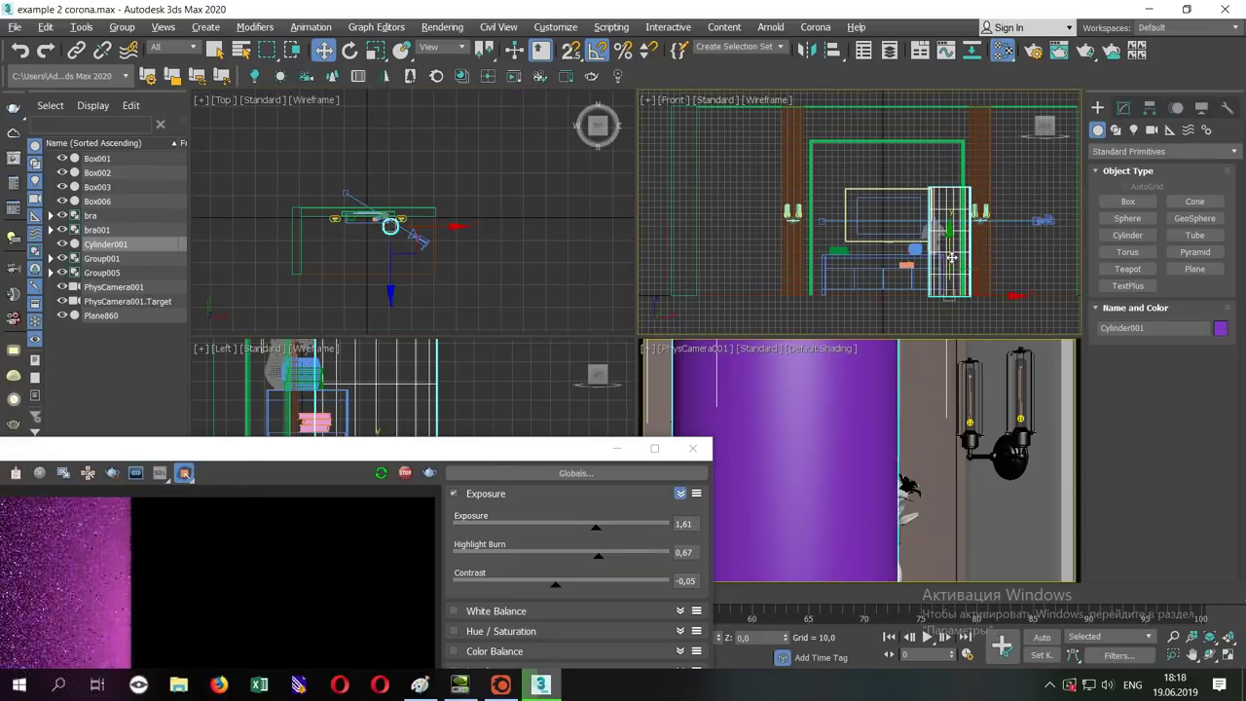
left_click_drag(956, 288, 956, 329)
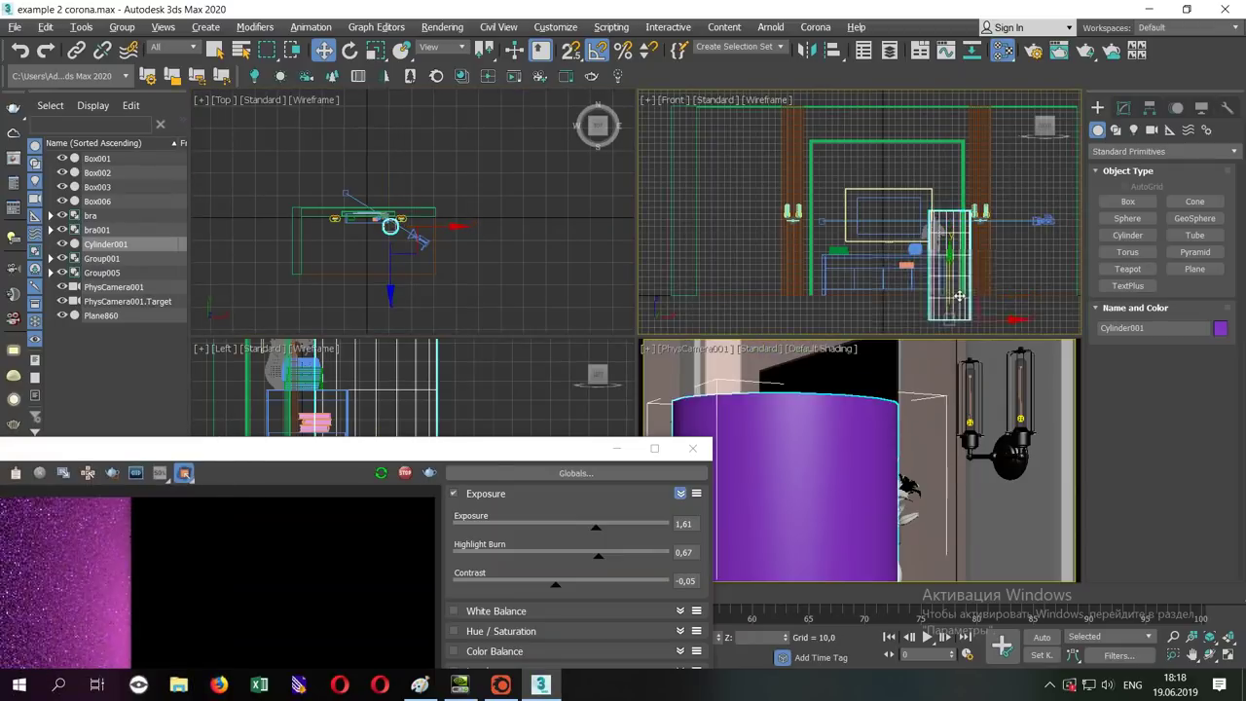
left_click(1124, 108)
left_click_drag(1224, 317, 1228, 337)
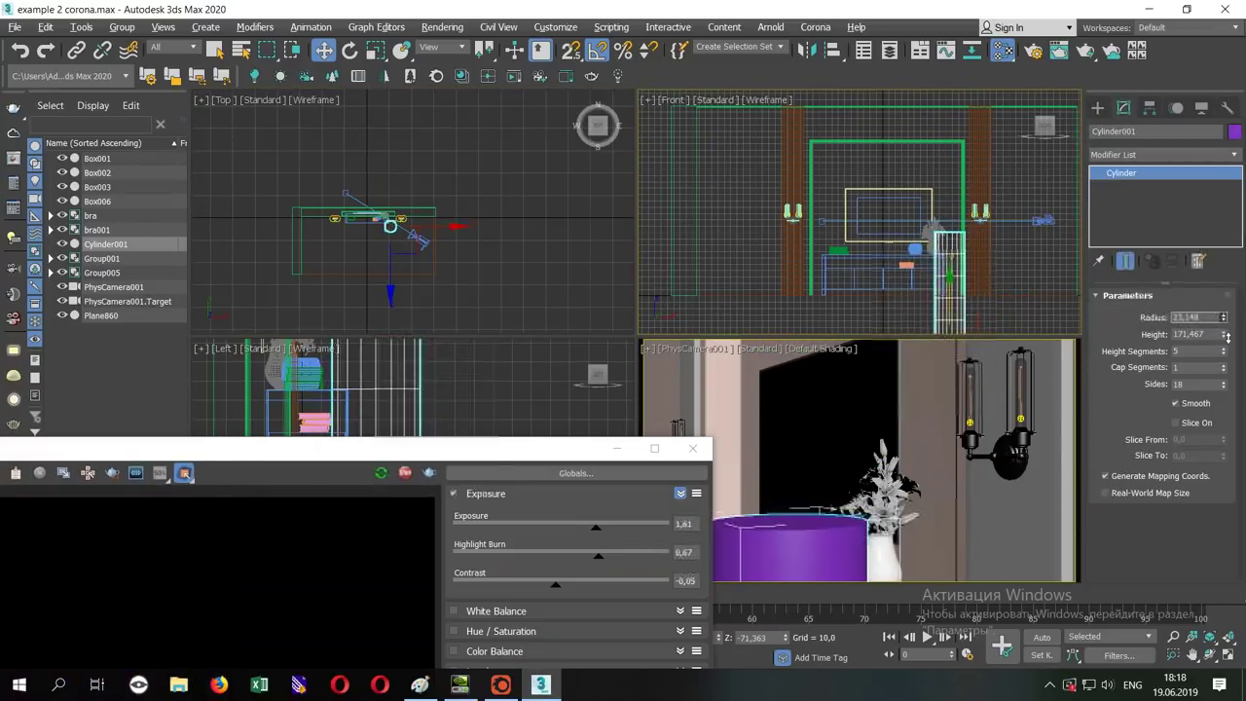
- Tilt, raise and scale down the cylinder, and bring the Slate editor back up
scroll(384, 260, "up", 3)
key("e")
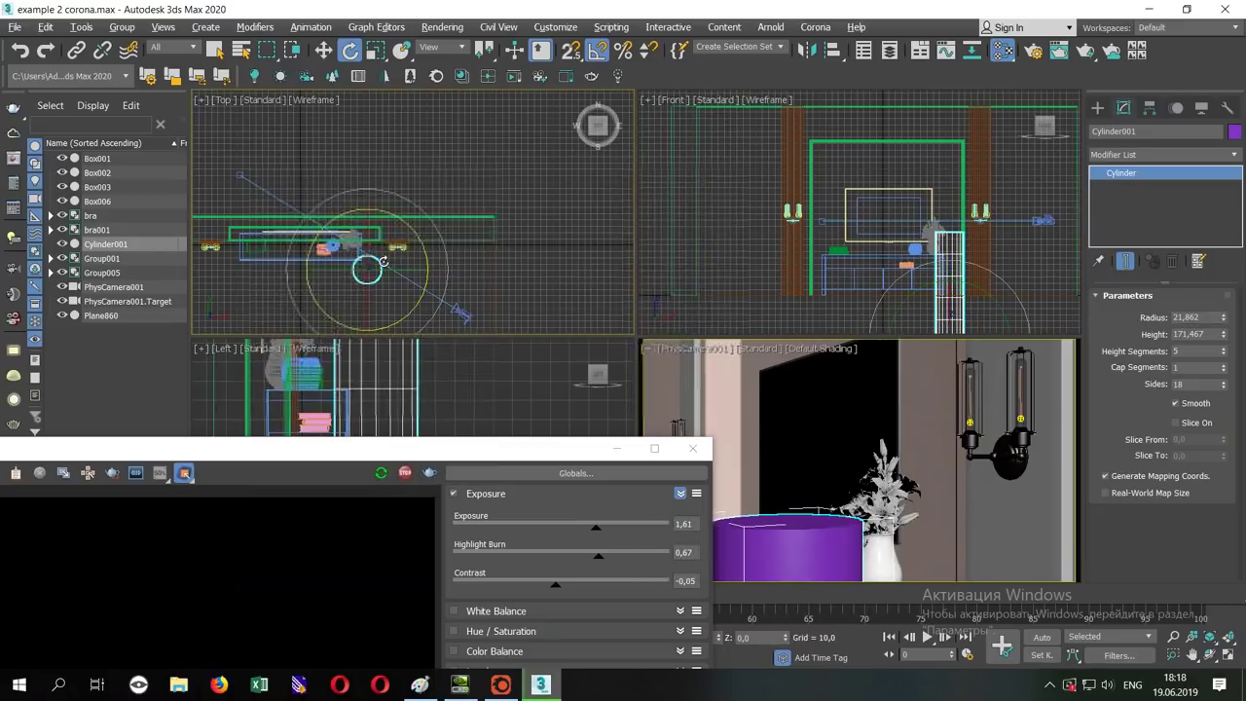
left_click_drag(384, 261, 418, 292)
key("w")
mouse_move(959, 322)
left_mouse_down()
mouse_move(958, 295)
mouse_move(959, 317)
left_mouse_up()
key("r")
mouse_move(575, 443)
left_mouse_down()
mouse_move(626, 307)
mouse_move(765, 92)
mouse_move(784, 91)
left_mouse_up()
key("m")
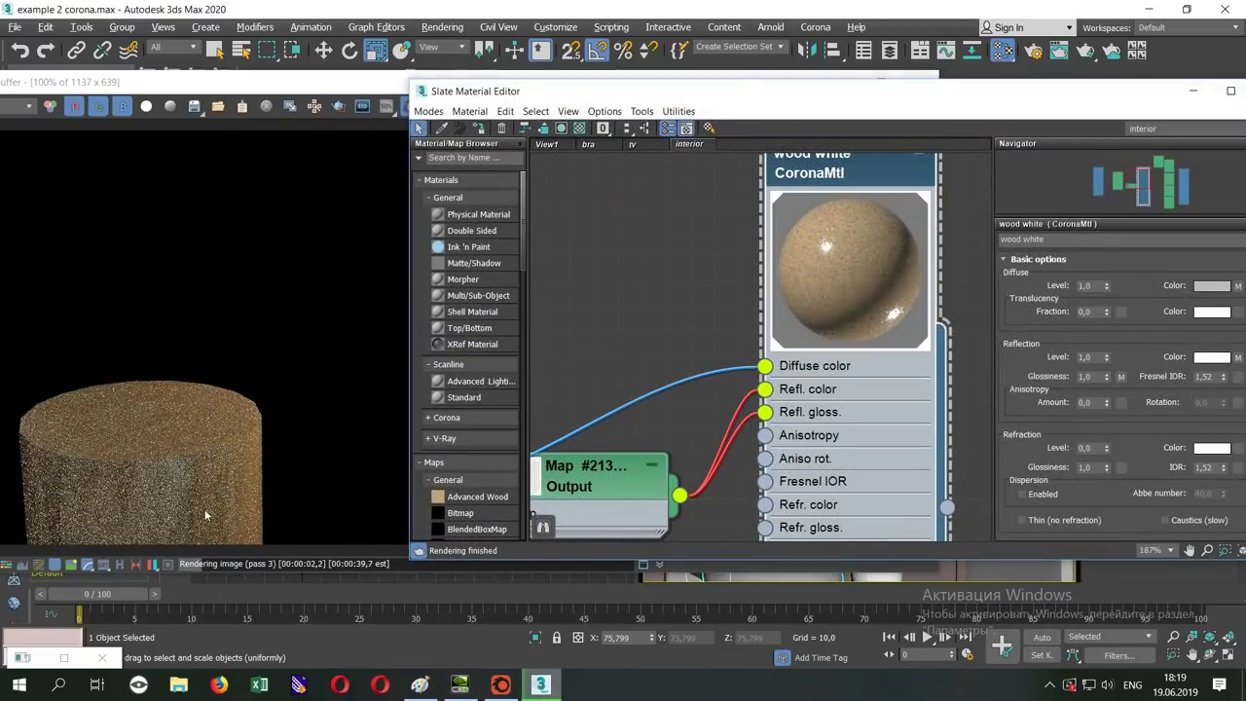
- Uncover the frame buffer to check the cylinder's wood-textured render
left_click_drag(472, 92, 718, 90)
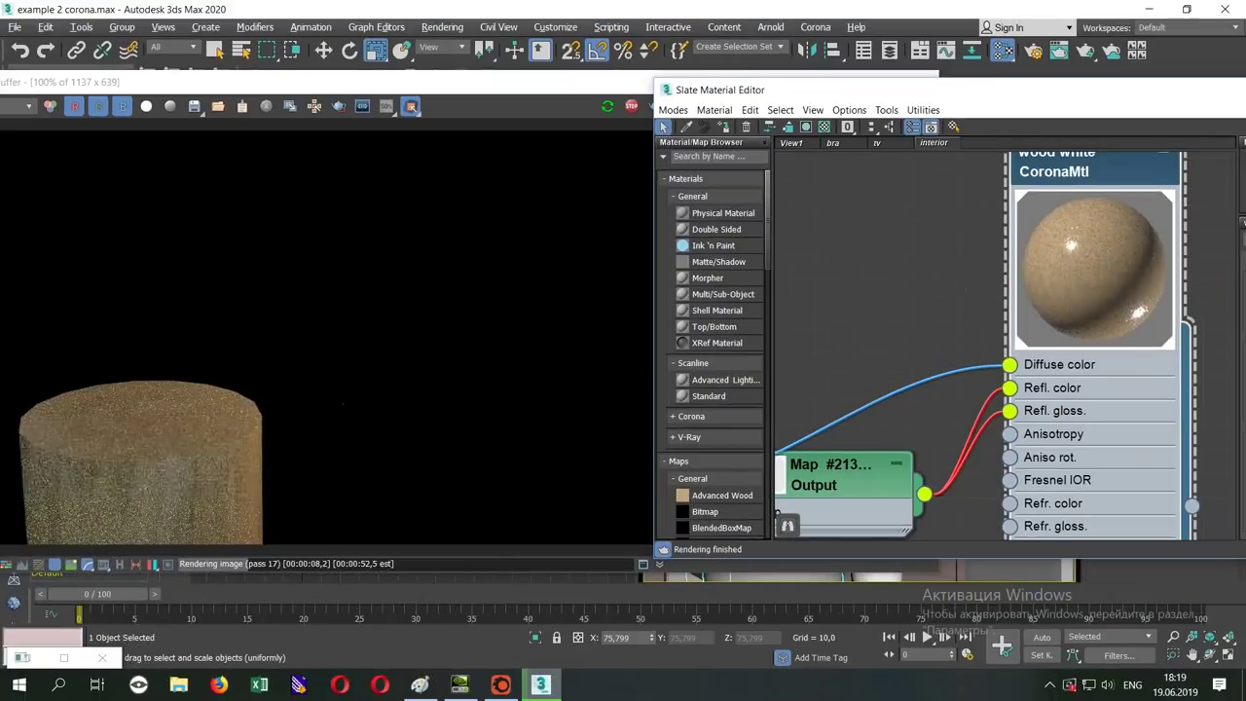
left_click_drag(178, 93, 246, 25)
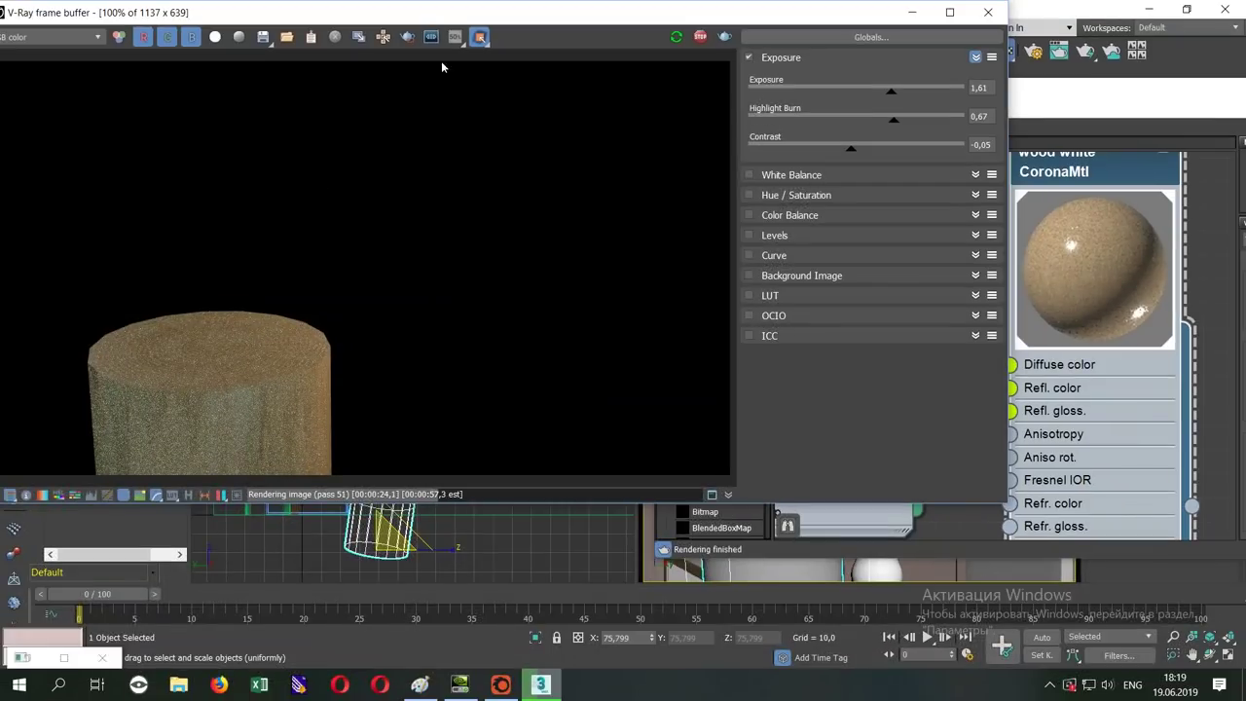
left_click_drag(441, 12, 451, 562)
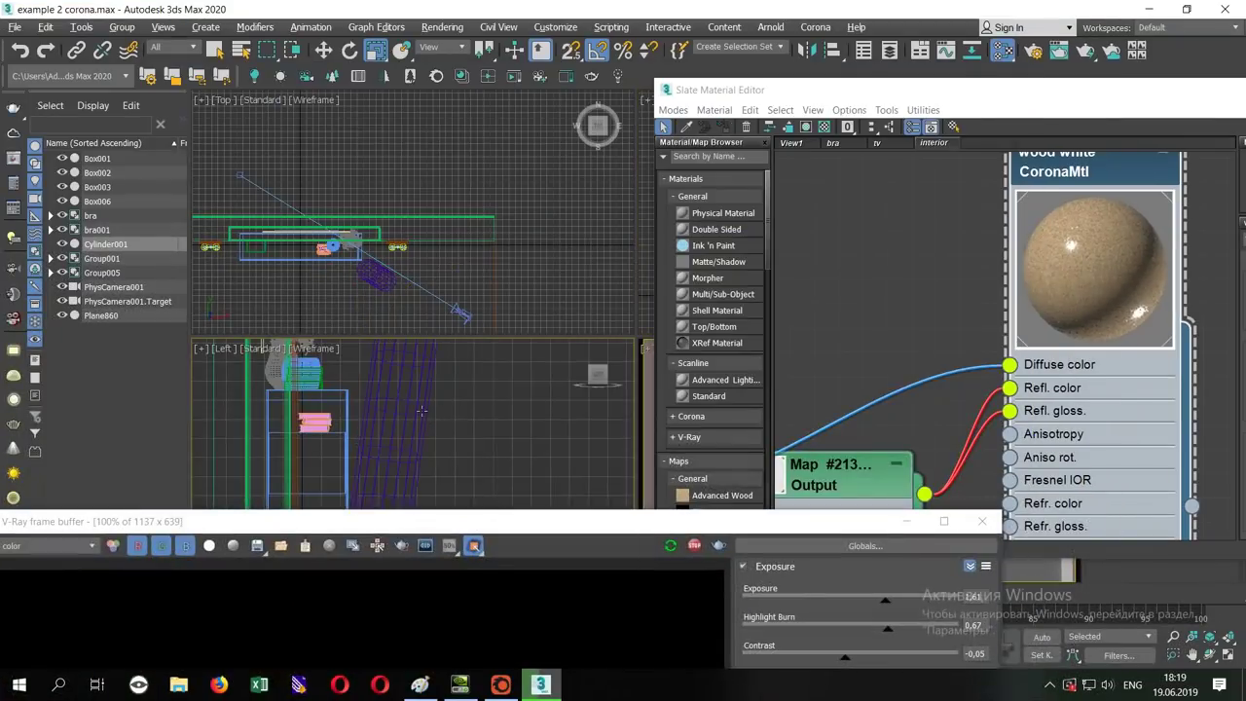
- Delete Cylinder001, select the wall Box002, and bring the Advanced Wood node into view
key("Delete")
scroll(404, 244, "up", 3)
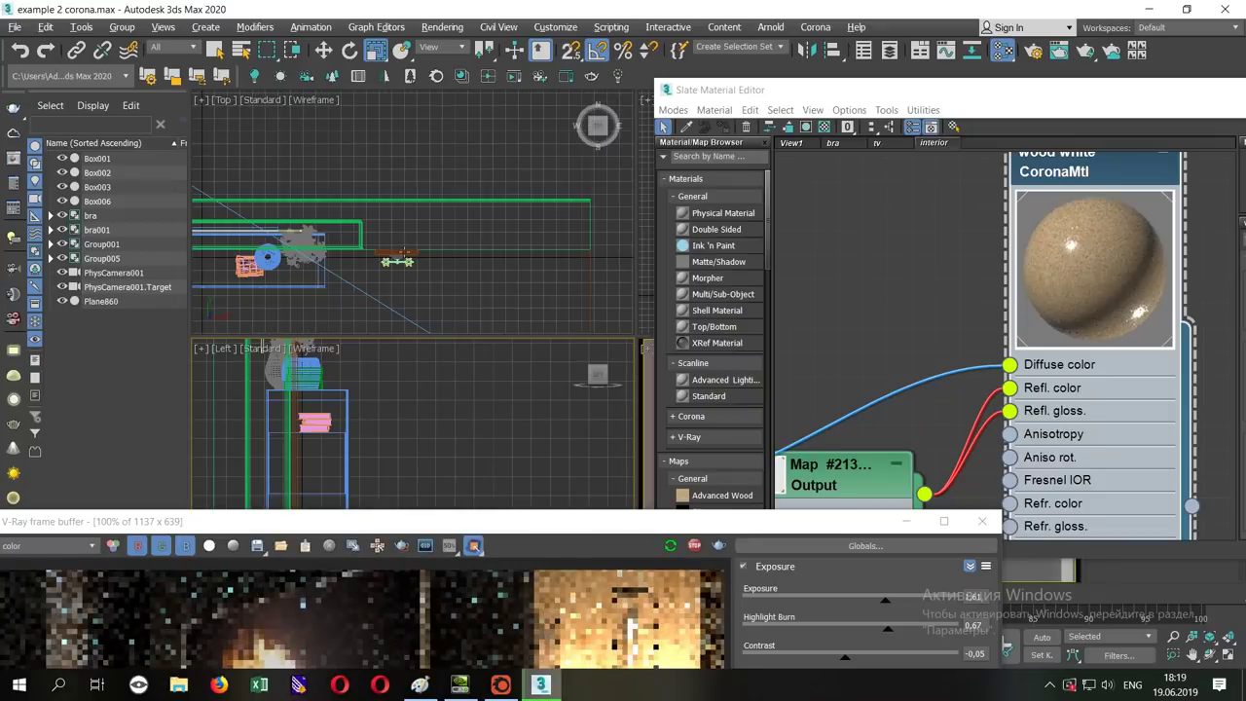
left_click(401, 251)
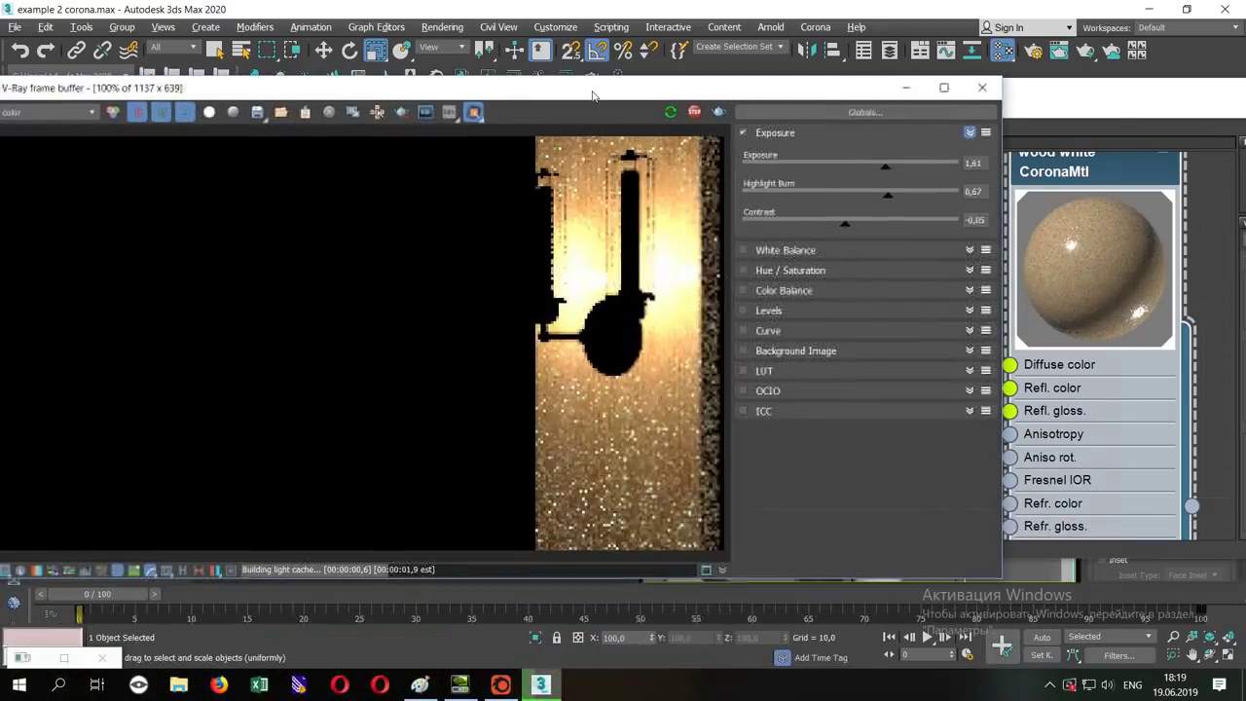
mouse_move(1067, 90)
left_mouse_down()
mouse_move(1063, 200)
mouse_move(1079, 195)
left_mouse_up()
mouse_move(839, 97)
left_mouse_down()
mouse_move(325, 85)
mouse_move(411, 88)
left_mouse_up()
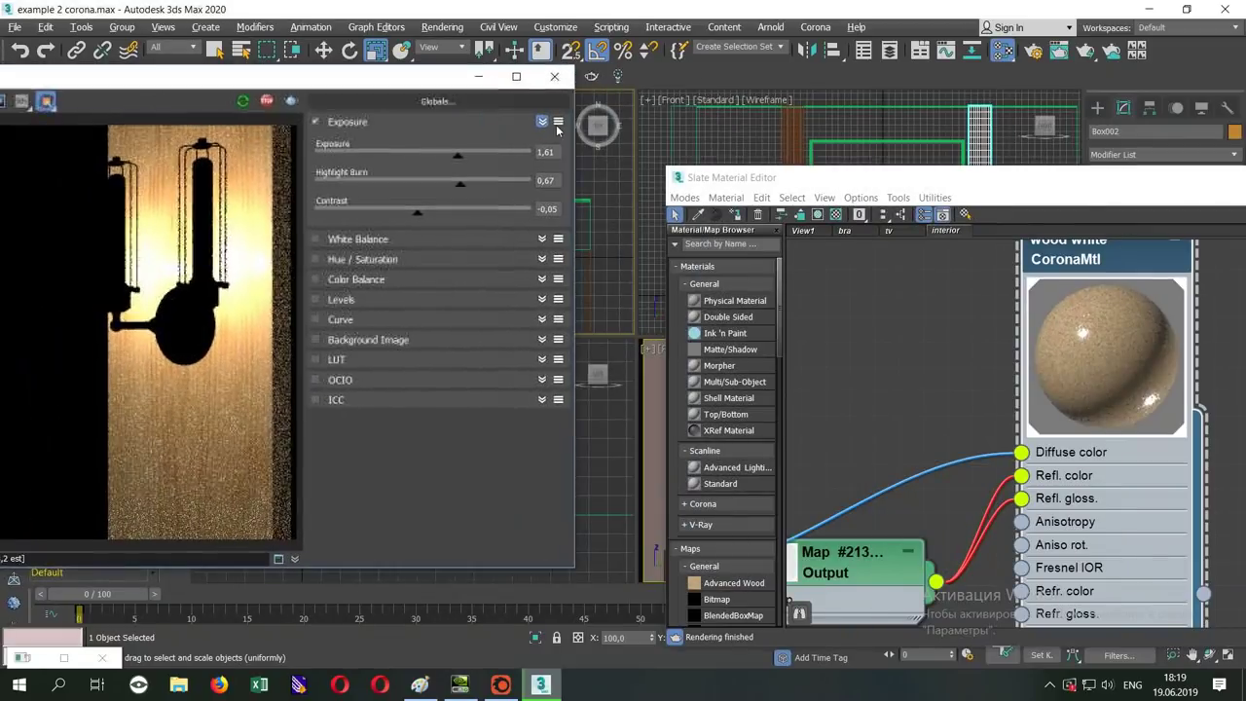
left_click_drag(740, 177, 533, 34)
mouse_move(736, 305)
middle_mouse_down()
mouse_move(911, 212)
mouse_move(1057, 320)
middle_mouse_up()
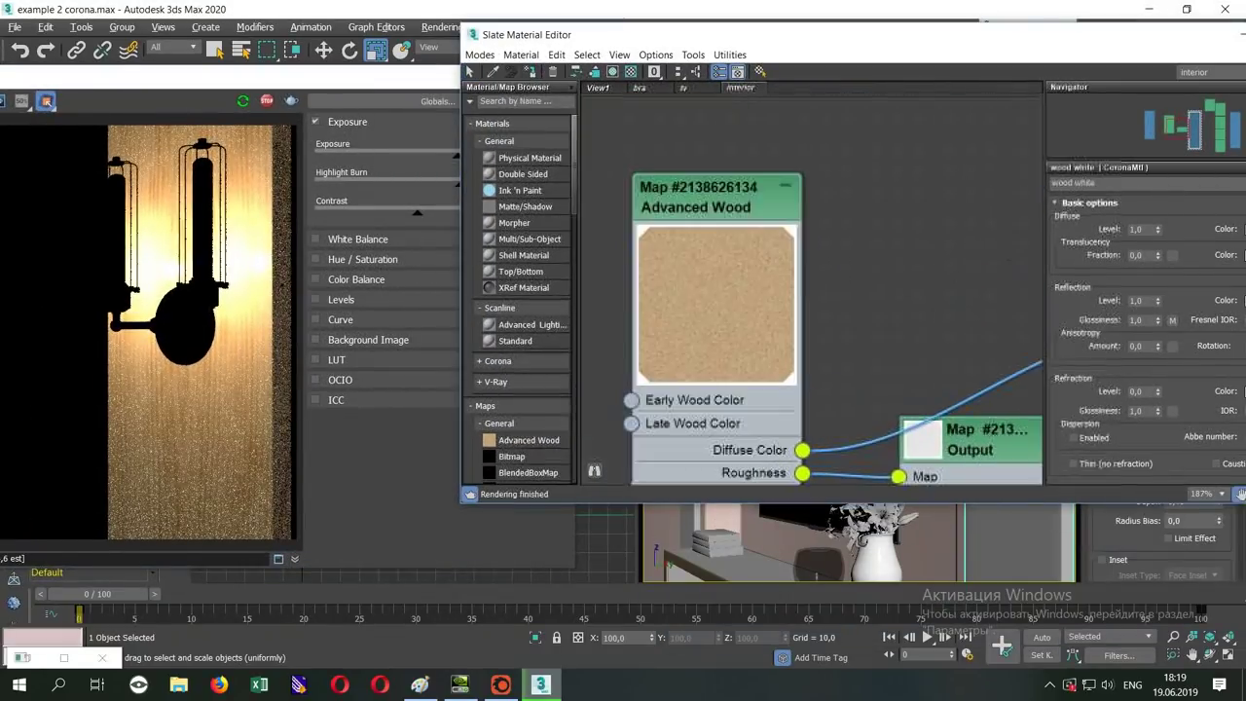
- Try the 3D Cherry - Glossy, then 3D Cherry - Semigloss presets on the Advanced Wood map
double_click(699, 199)
left_click_drag(935, 46, 927, 48)
left_click_drag(454, 243, 327, 243)
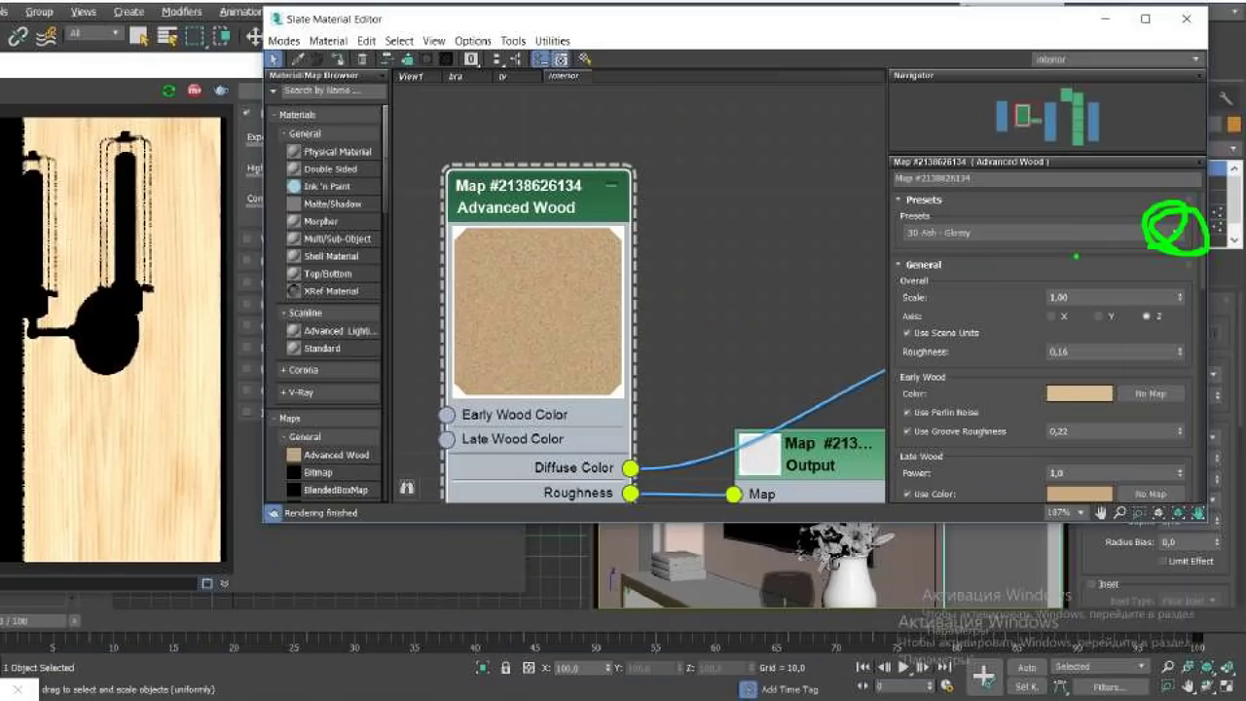
left_click(1155, 234)
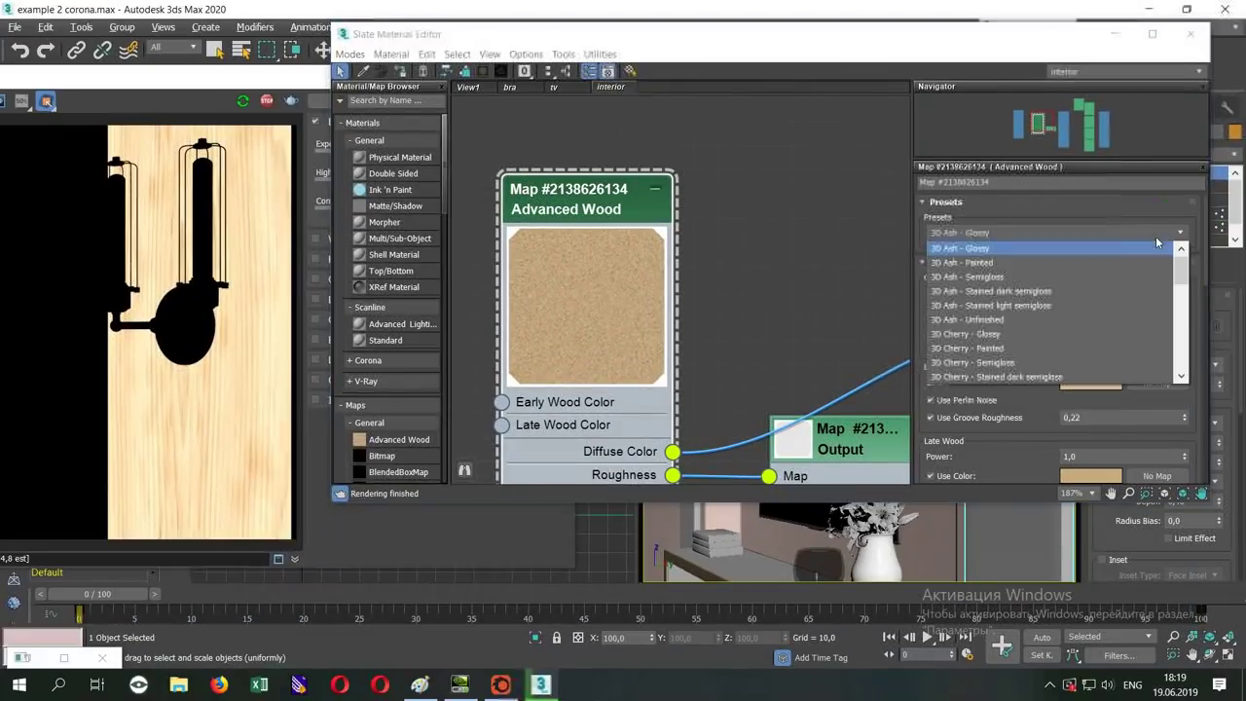
left_click(994, 336)
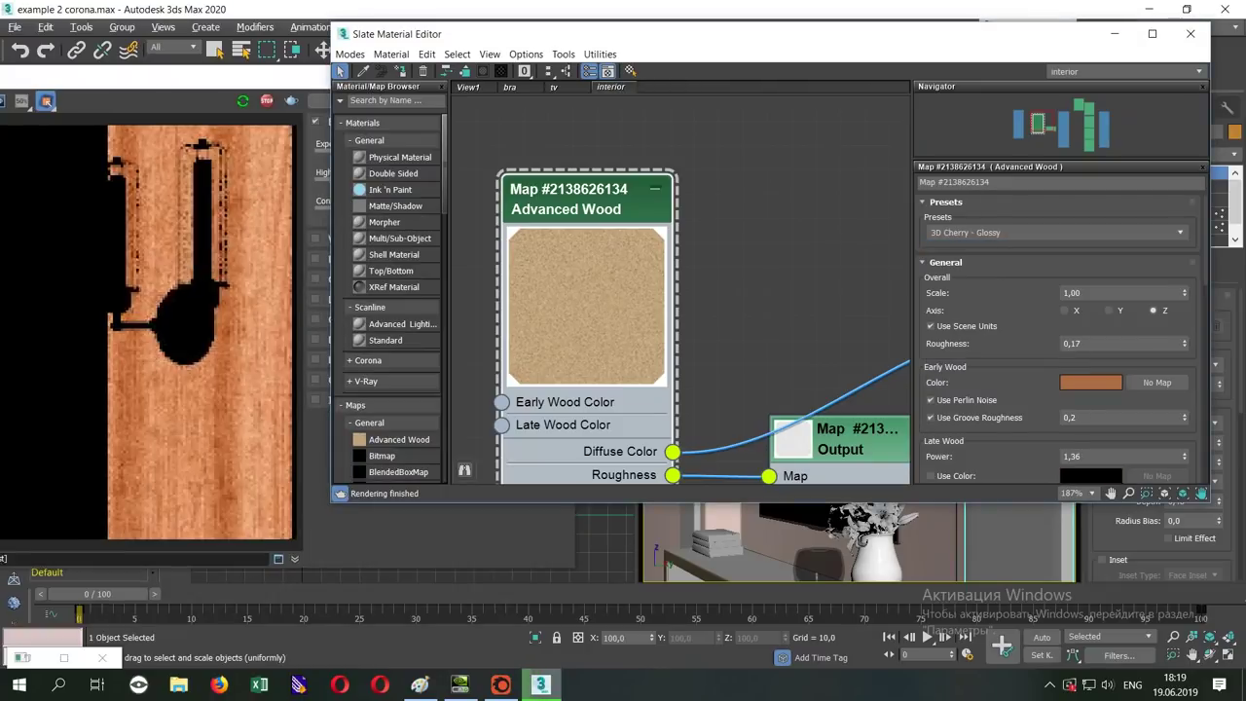
left_click(1056, 232)
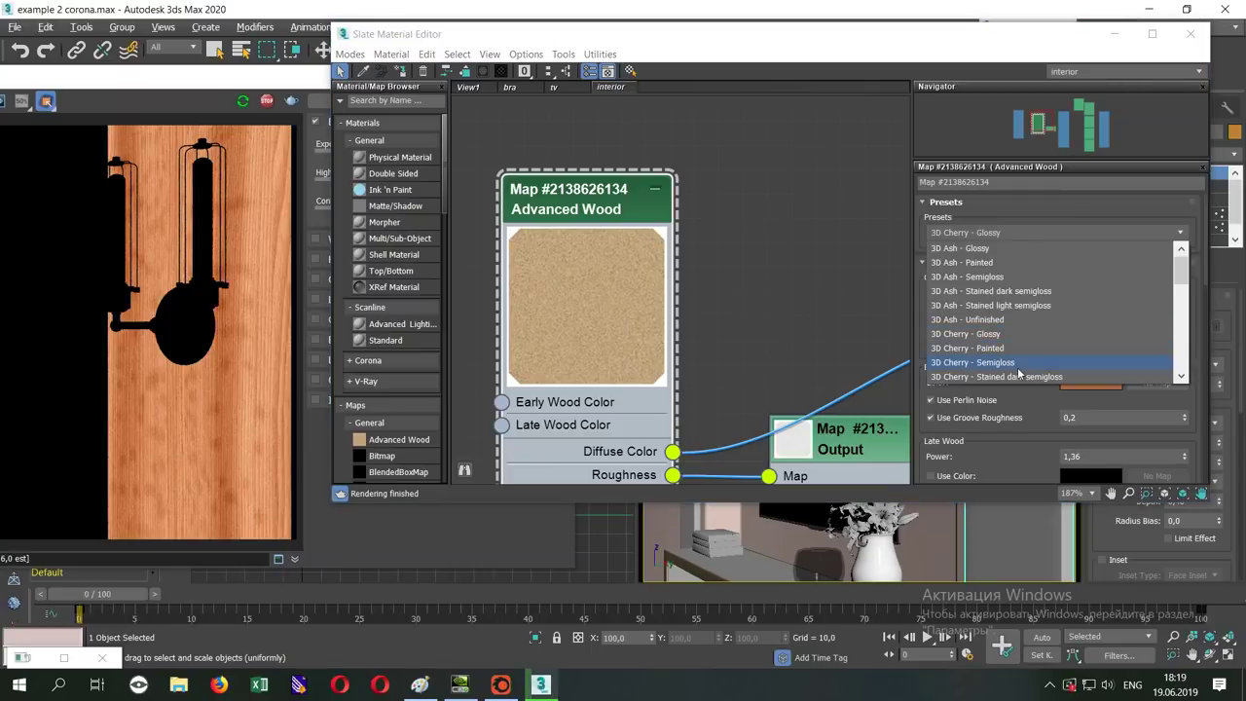
left_click(983, 362)
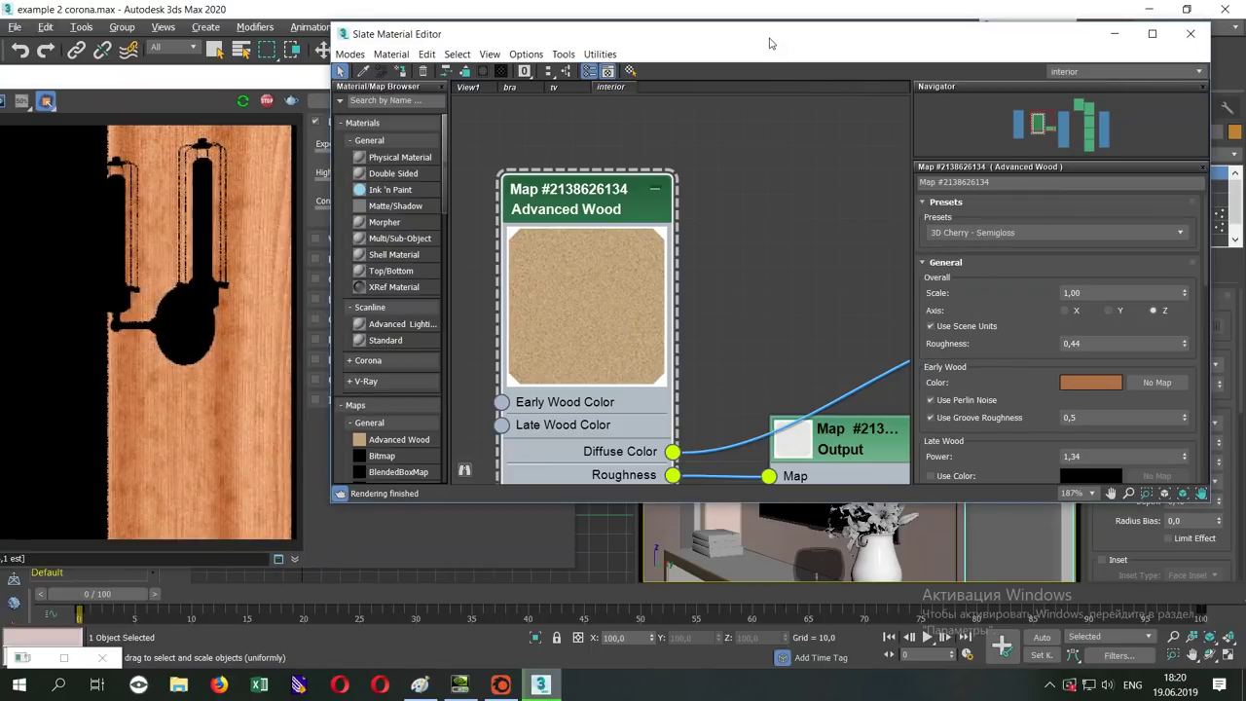
- Clear the render region to re-render, then apply the 3D Oak - Stained light semigloss preset
left_click_drag(45, 74, 192, 73)
left_click(191, 98)
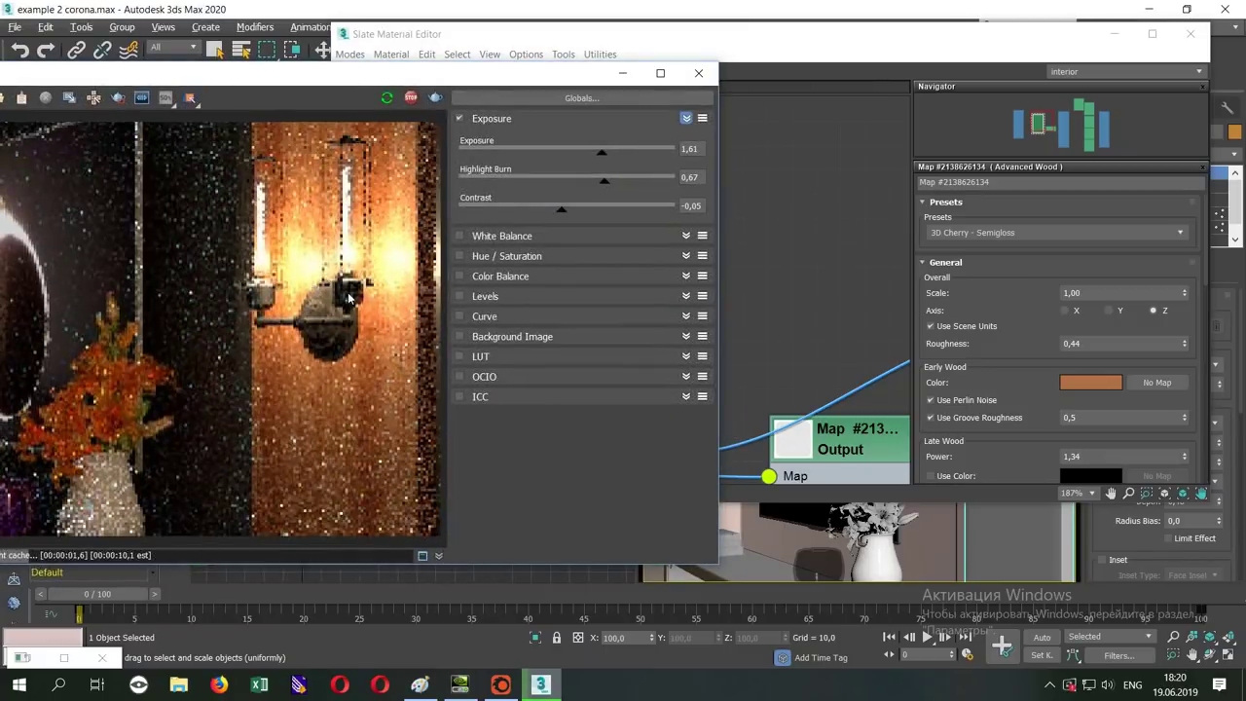
left_click(837, 292)
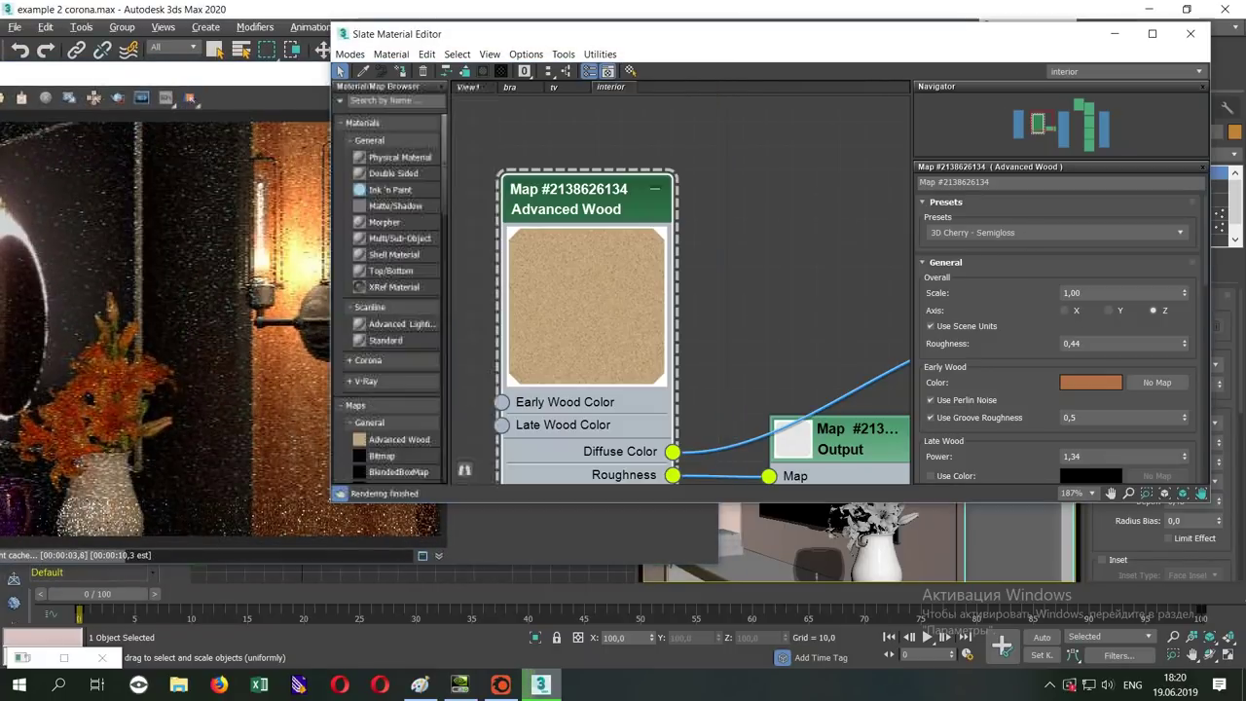
left_click(1001, 233)
scroll(1119, 312, "down", 3)
scroll(1192, 338, "down", 3)
scroll(1191, 338, "down", 2)
scroll(1191, 338, "down", 2)
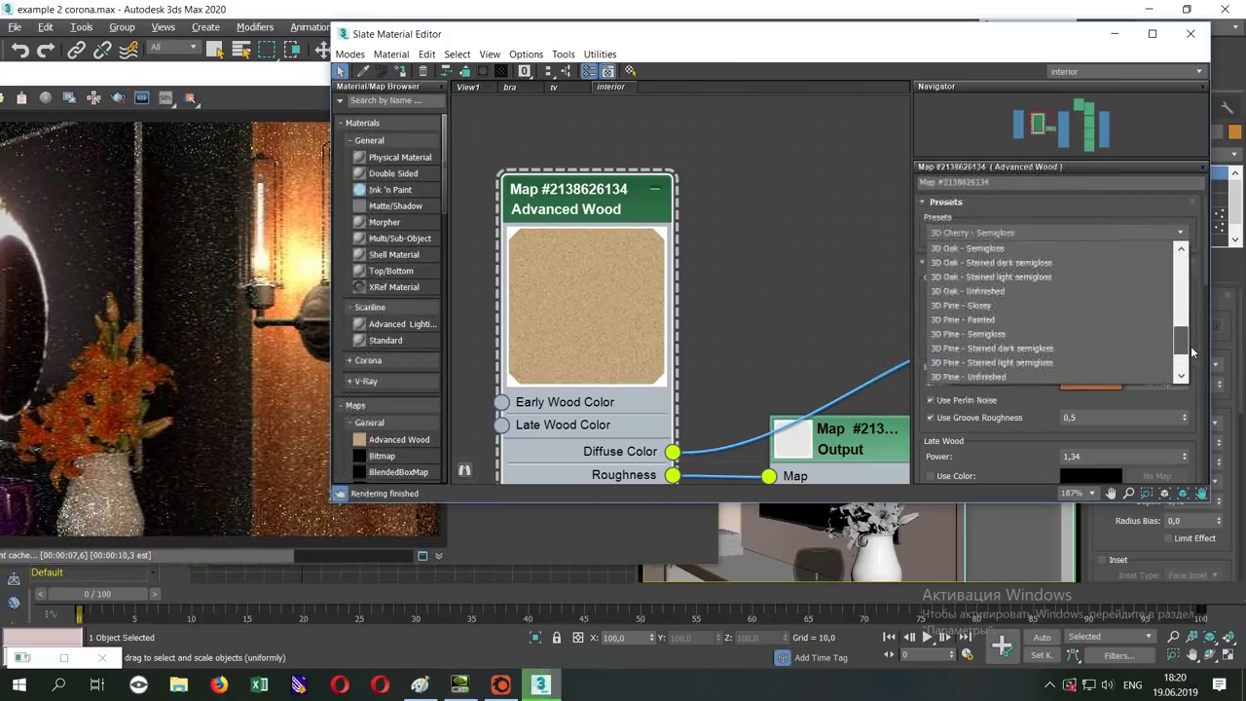
left_click(1030, 279)
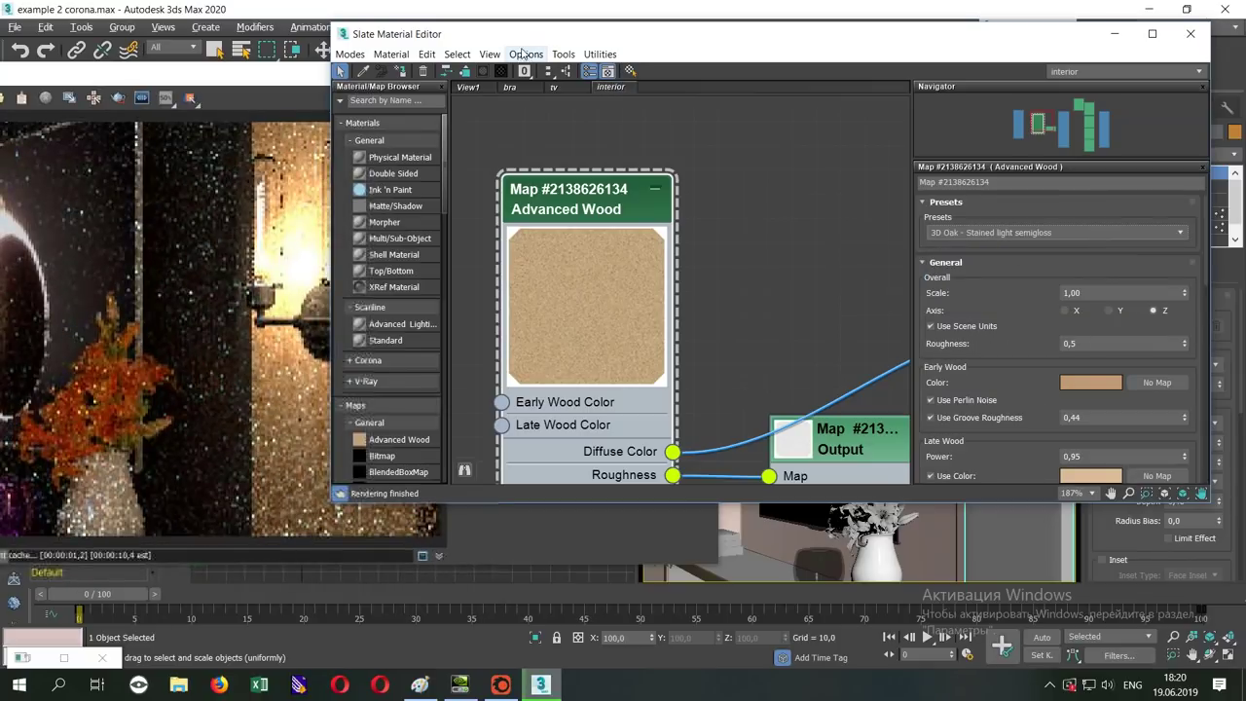
- Switch the Advanced Wood map to 3D Pine - Stained dark semigloss and shift the wood nodes right
mouse_move(876, 262)
middle_mouse_down()
mouse_move(609, 265)
mouse_move(656, 249)
middle_mouse_up()
scroll(588, 261, "down", 2)
left_click(1064, 234)
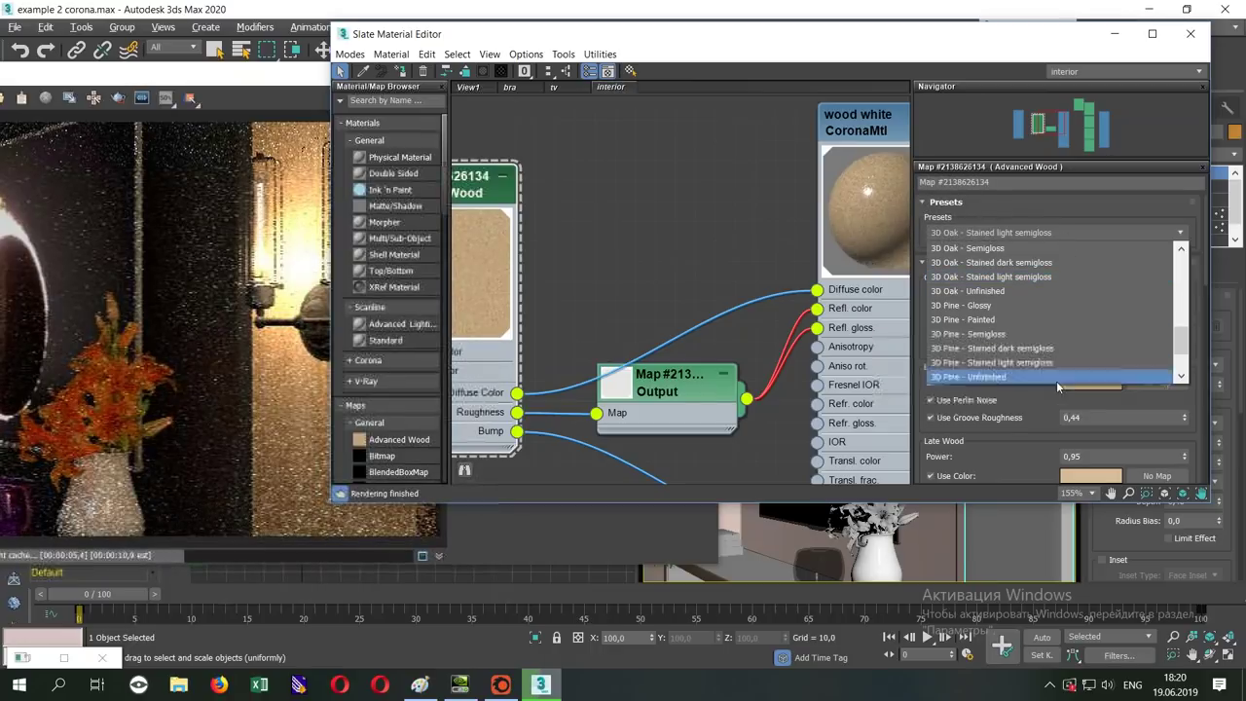
left_click(993, 347)
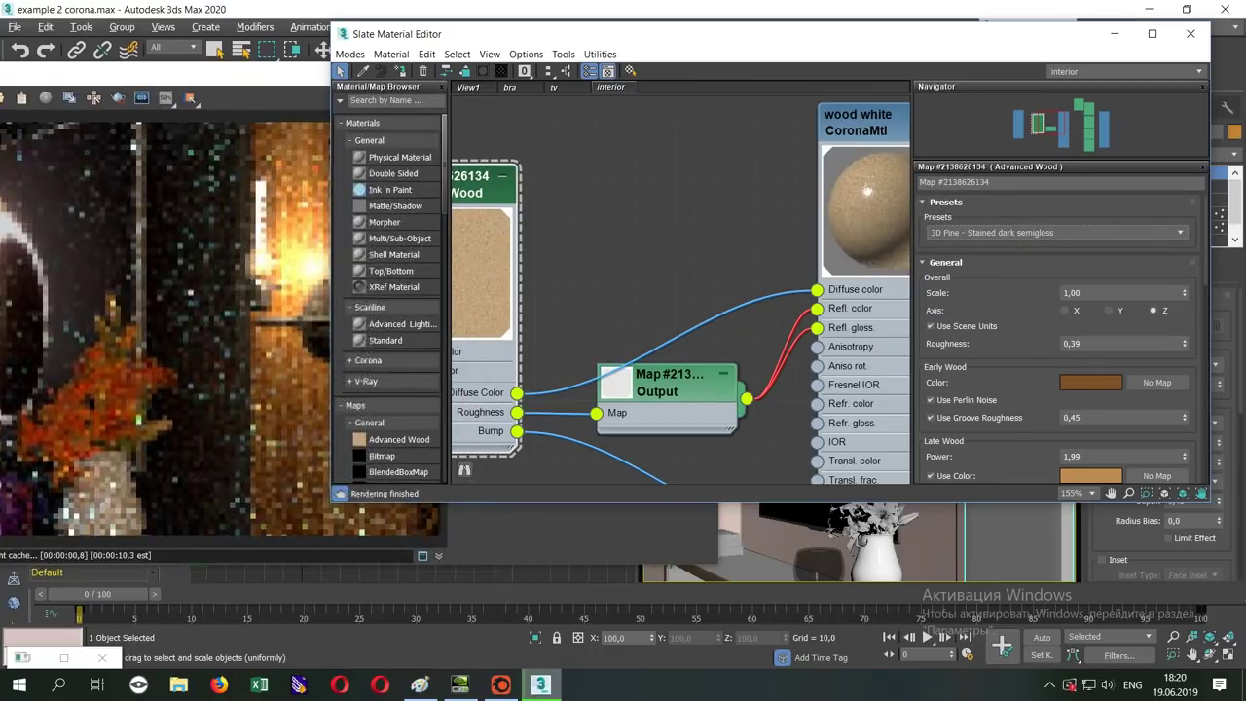
scroll(508, 459, "down", 3)
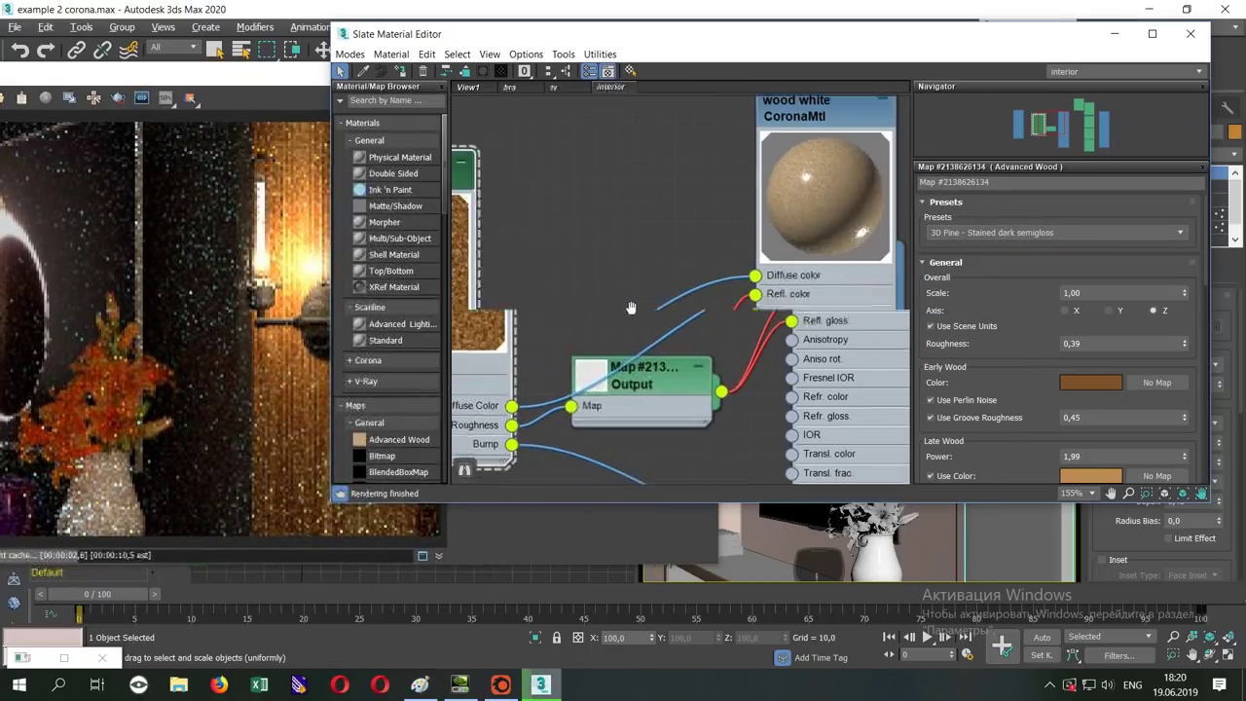
scroll(813, 443, "down", 2)
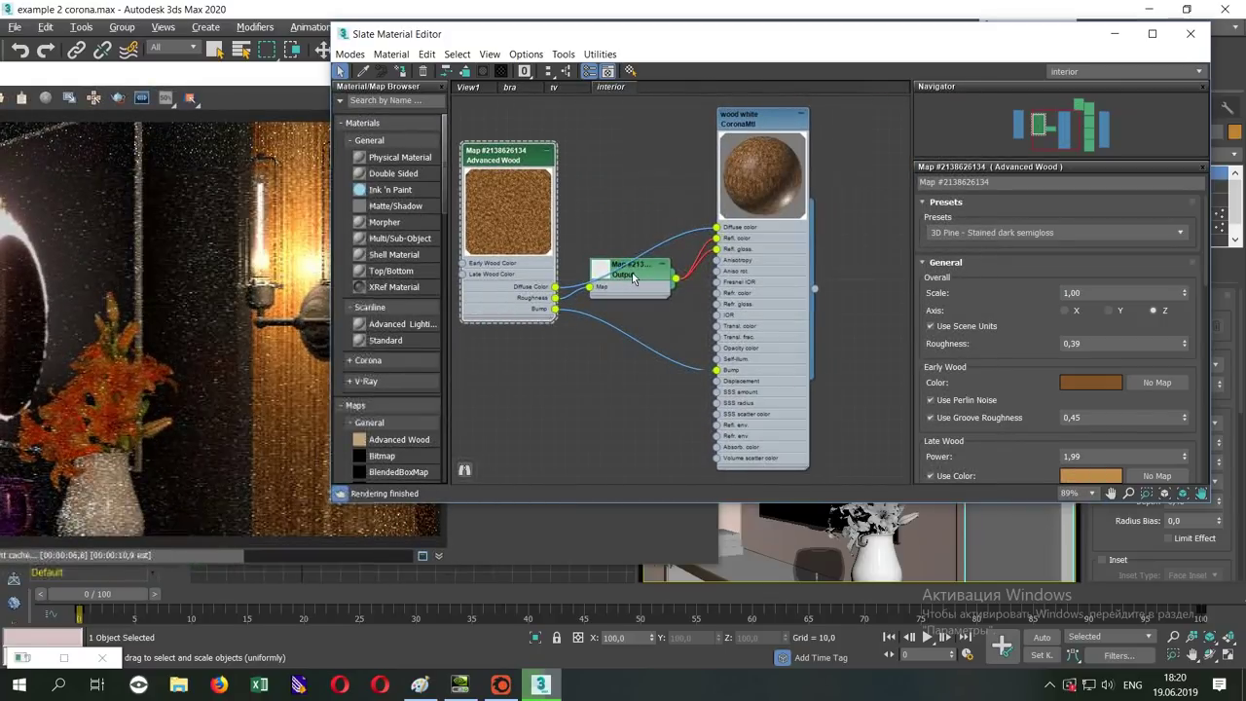
left_click_drag(630, 264, 664, 265)
left_click_drag(528, 177, 559, 187)
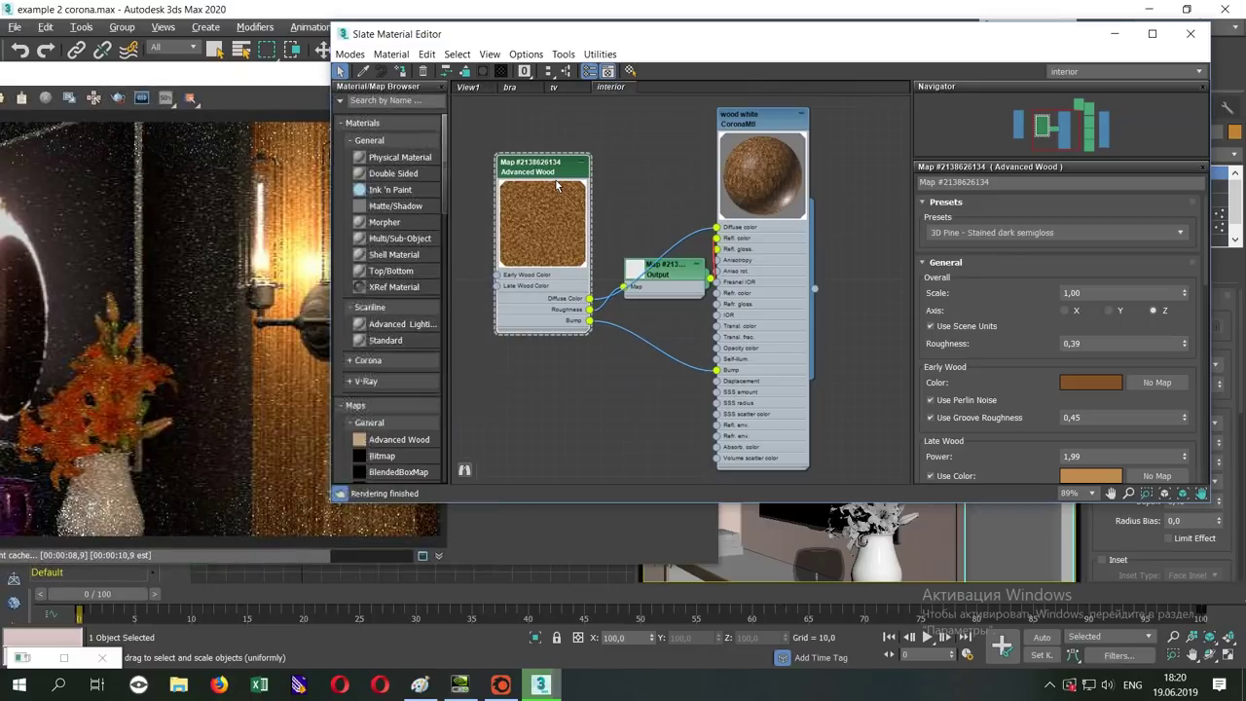
left_click_drag(438, 35, 706, 49)
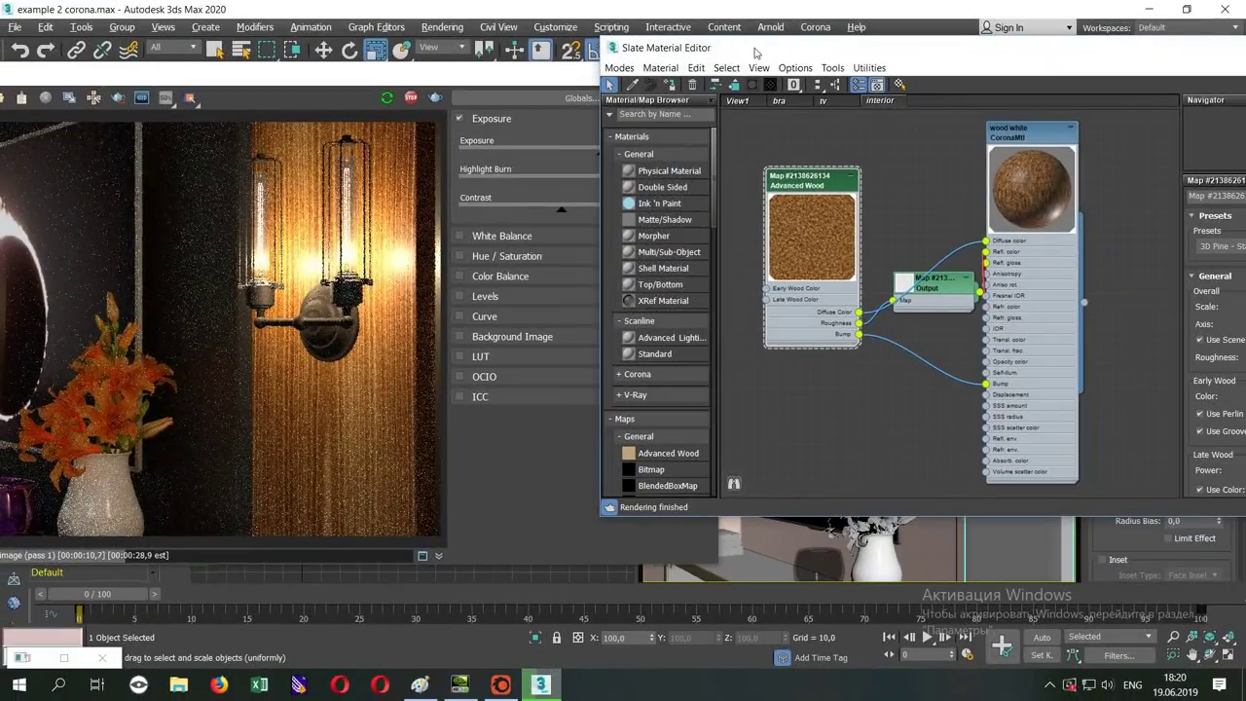
left_click_drag(740, 45, 429, 63)
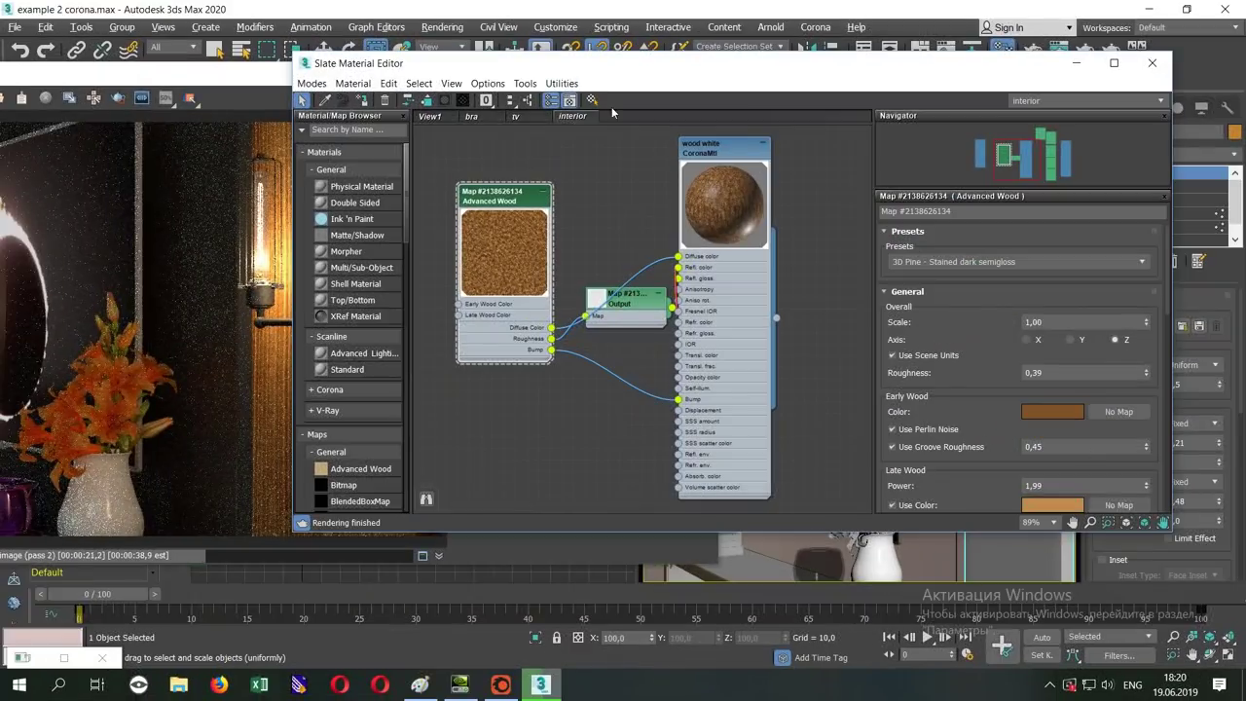
- Desaturate the Advanced Wood's Early and Late Wood colours to neutral grey
left_click(1051, 410)
mouse_move(512, 173)
left_mouse_down()
mouse_move(540, 174)
mouse_move(469, 158)
left_mouse_up()
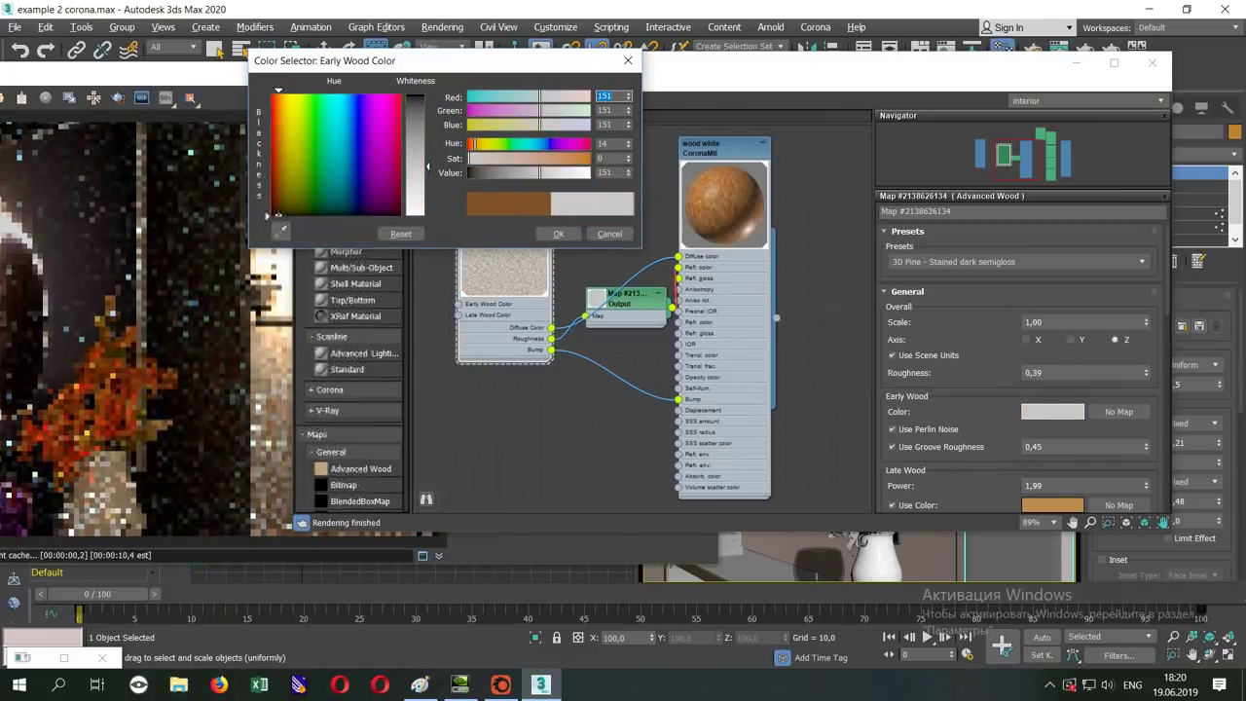
left_click(559, 234)
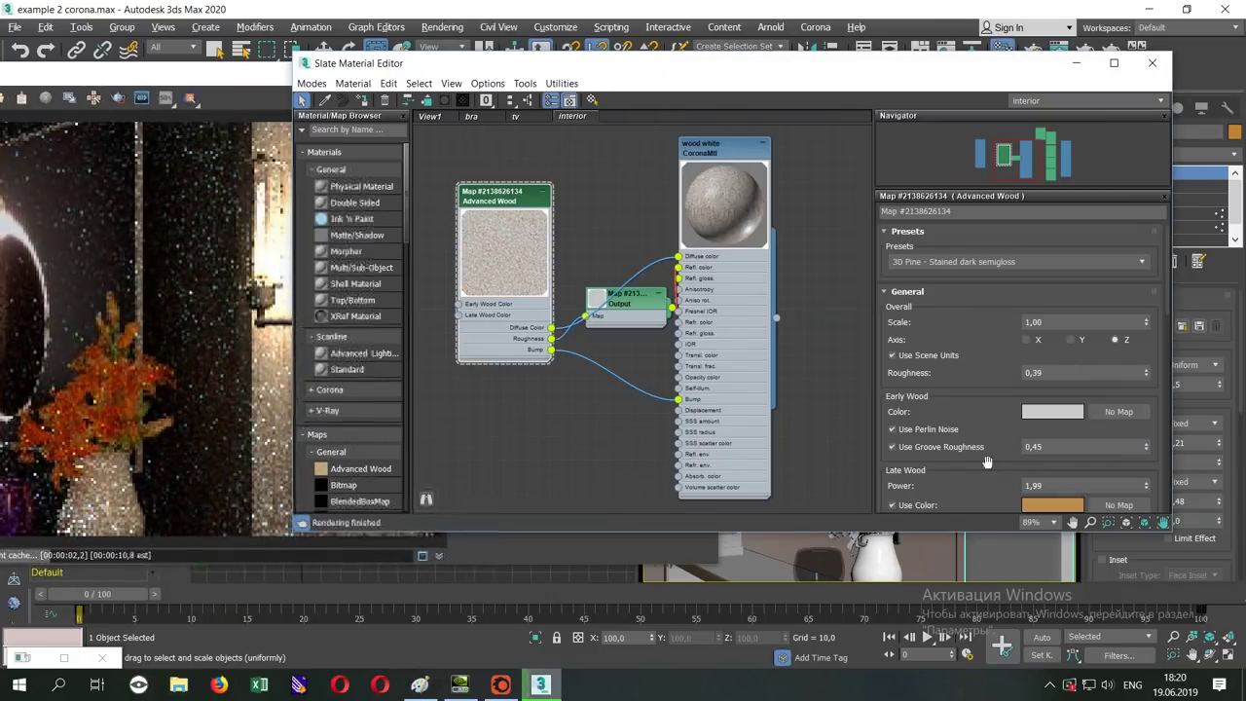
left_click(1043, 500)
left_click_drag(517, 158, 470, 158)
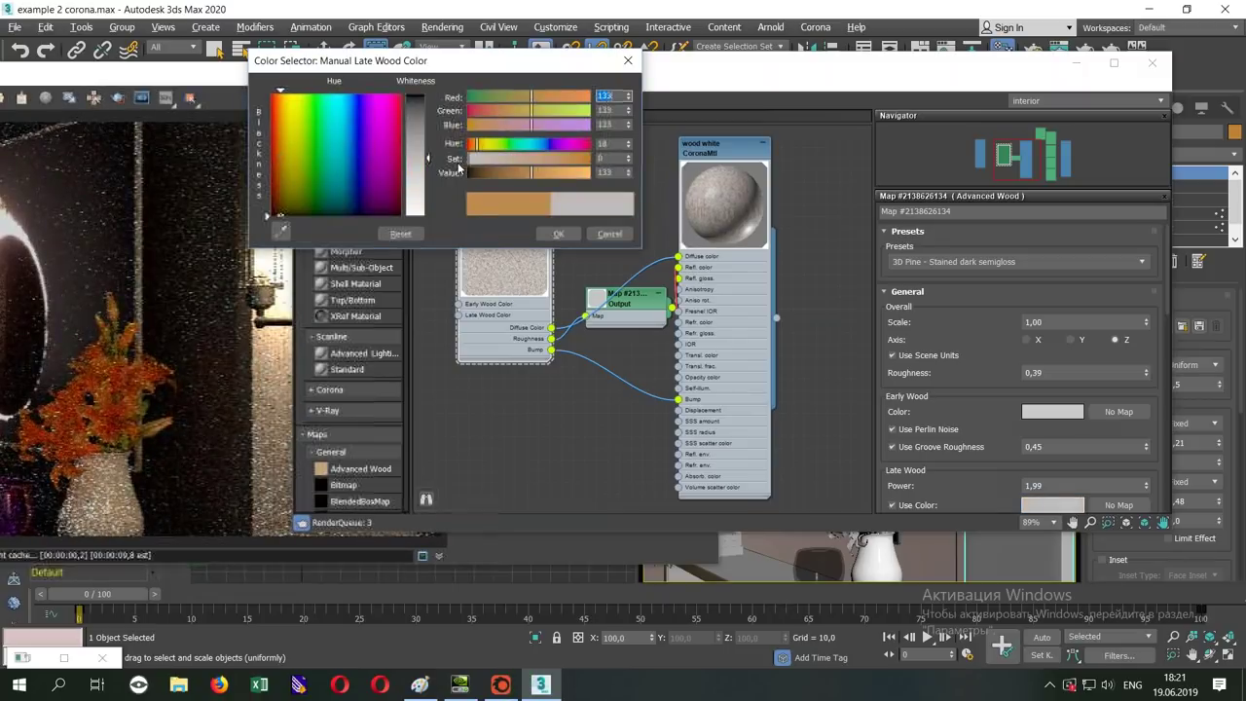
left_click(558, 234)
- Check the refreshing render and recentre the material node graph
left_click_drag(443, 70, 712, 55)
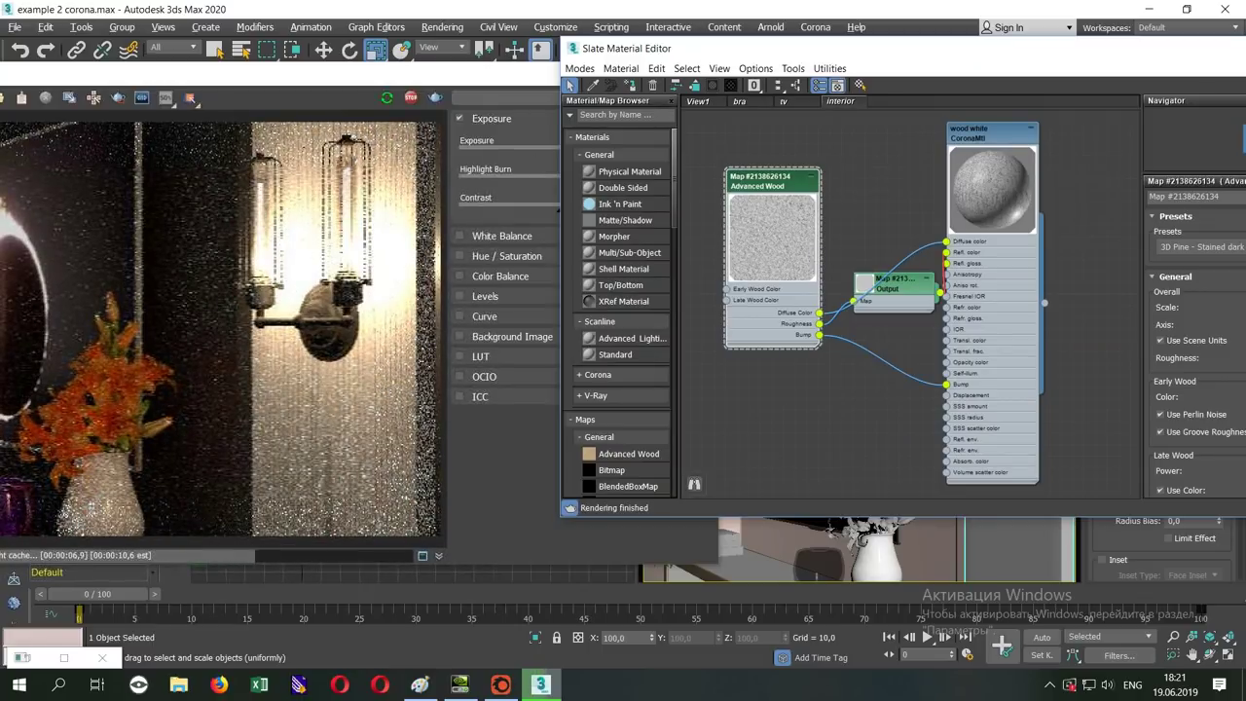
left_click_drag(623, 58, 371, 59)
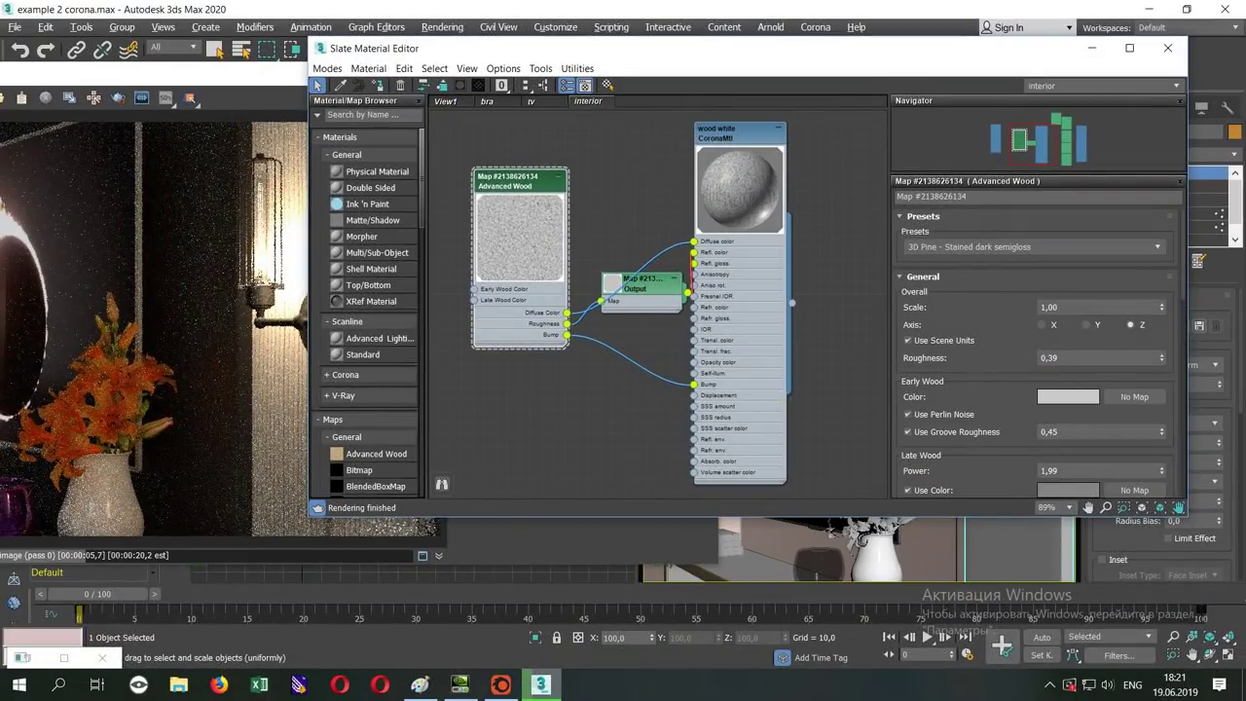
scroll(644, 300, "up", 3)
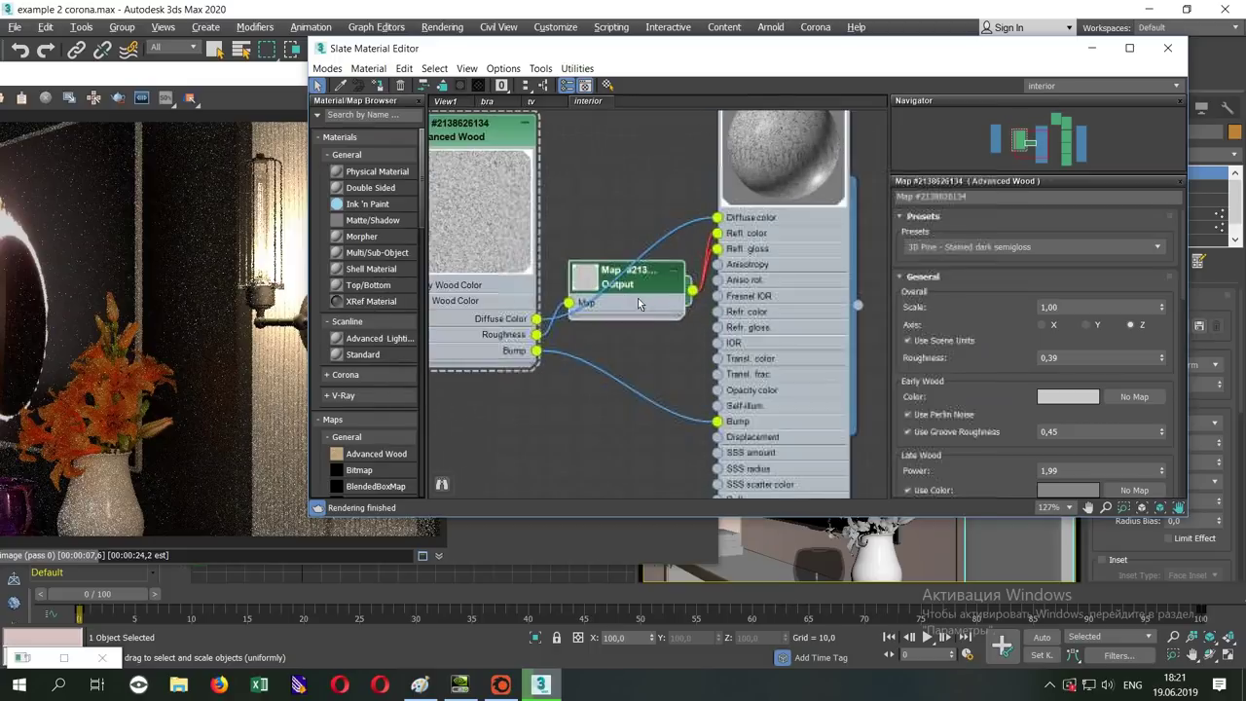
mouse_move(734, 197)
middle_mouse_down()
mouse_move(705, 270)
mouse_move(773, 237)
middle_mouse_up()
scroll(773, 236, "down", 1)
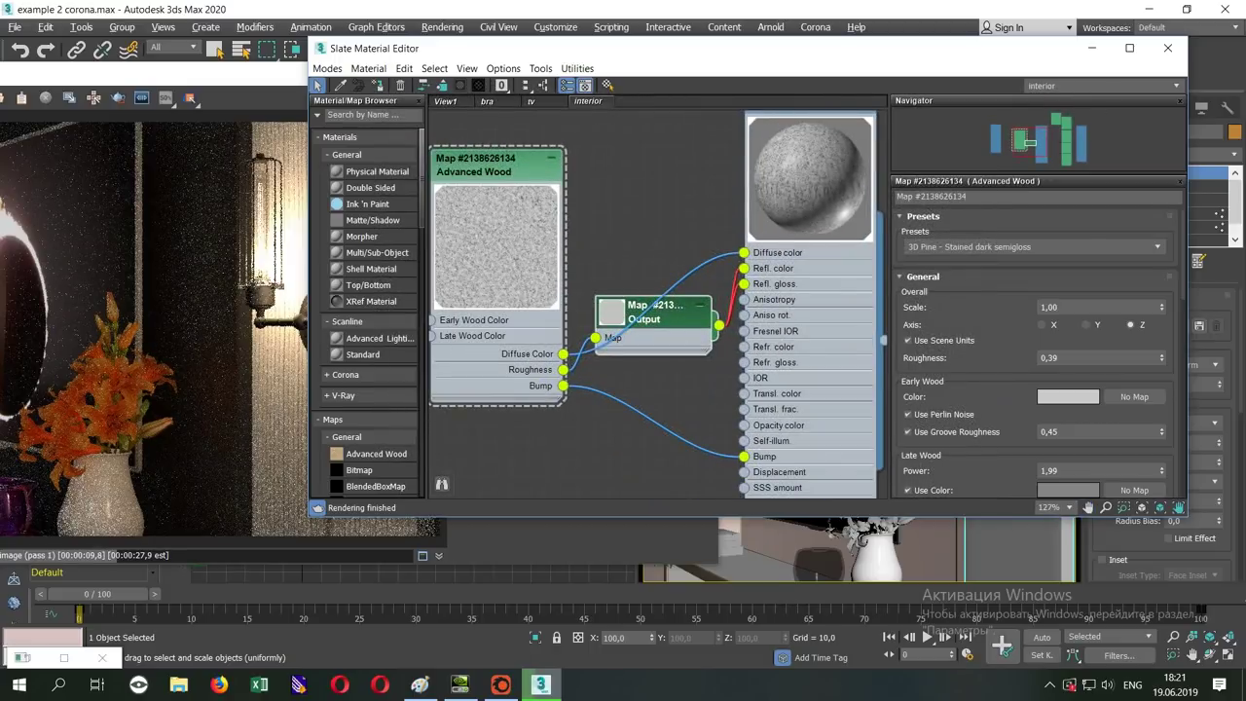
- Close the Slate editor and select the wall object Box001 in the viewport
mouse_move(542, 61)
left_mouse_down()
mouse_move(664, 94)
mouse_move(548, 568)
left_mouse_up()
left_click(1013, 557)
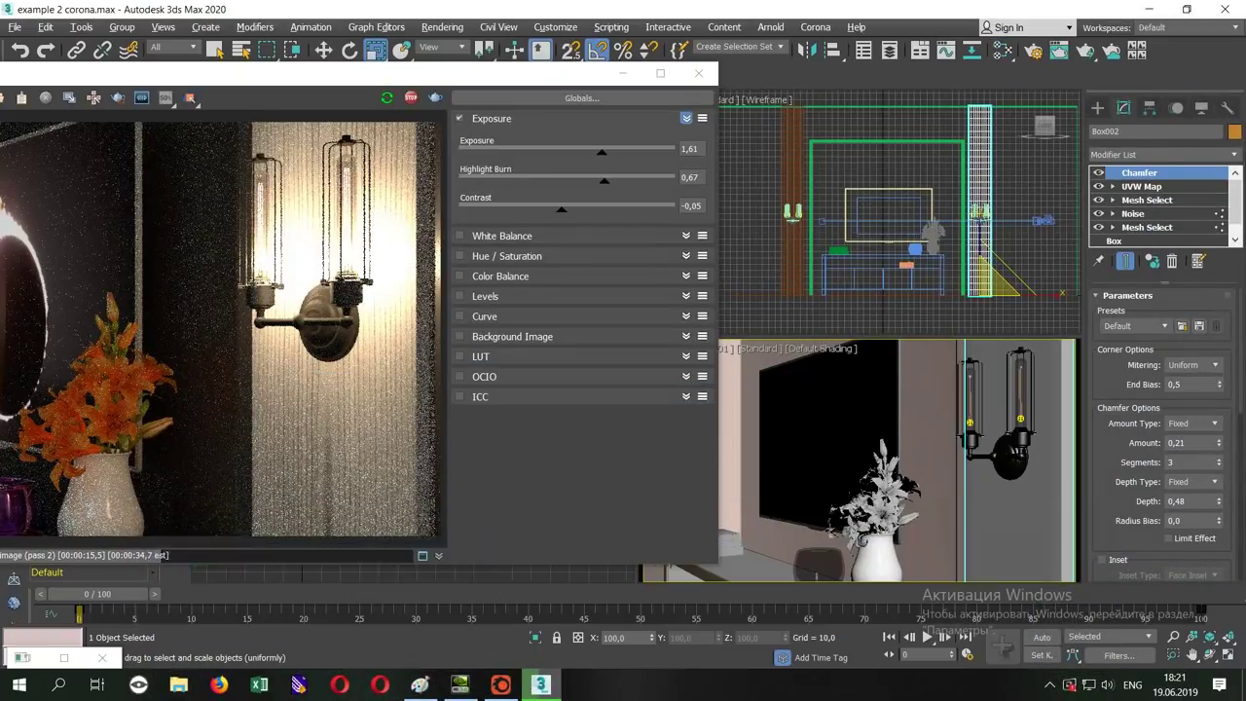
left_click(742, 383)
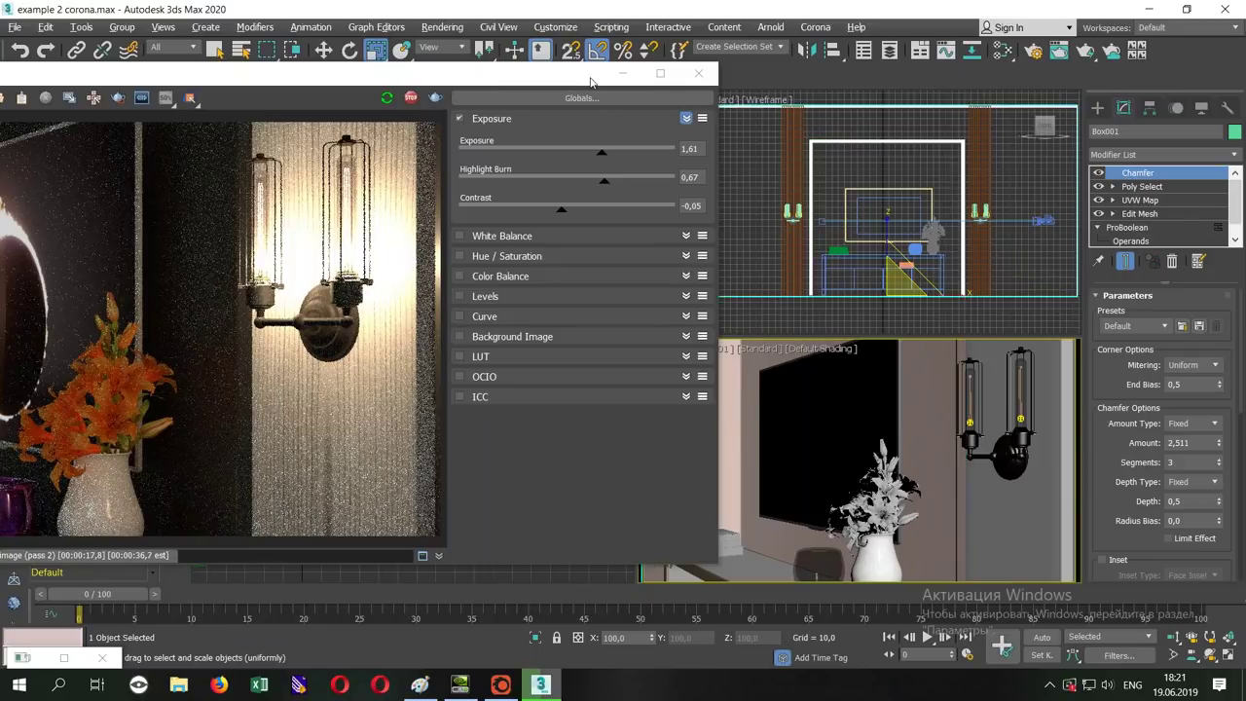
left_click_drag(487, 73, 224, 75)
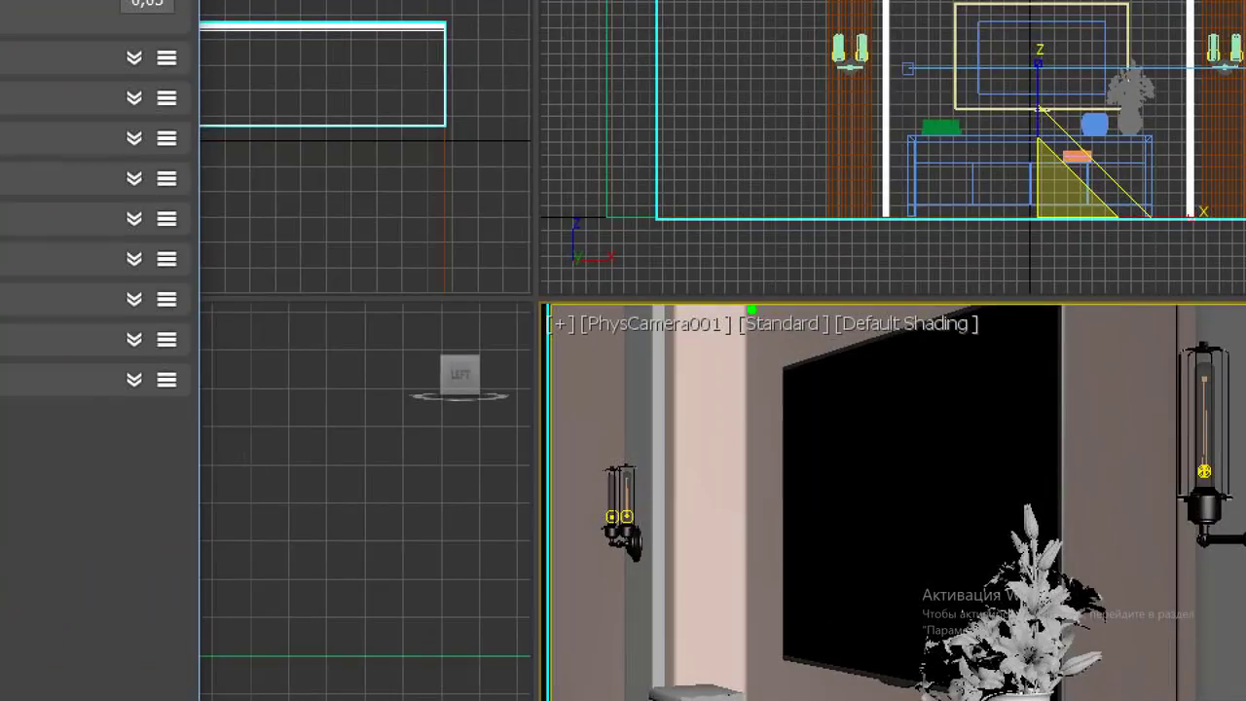
left_click_drag(749, 339, 957, 443)
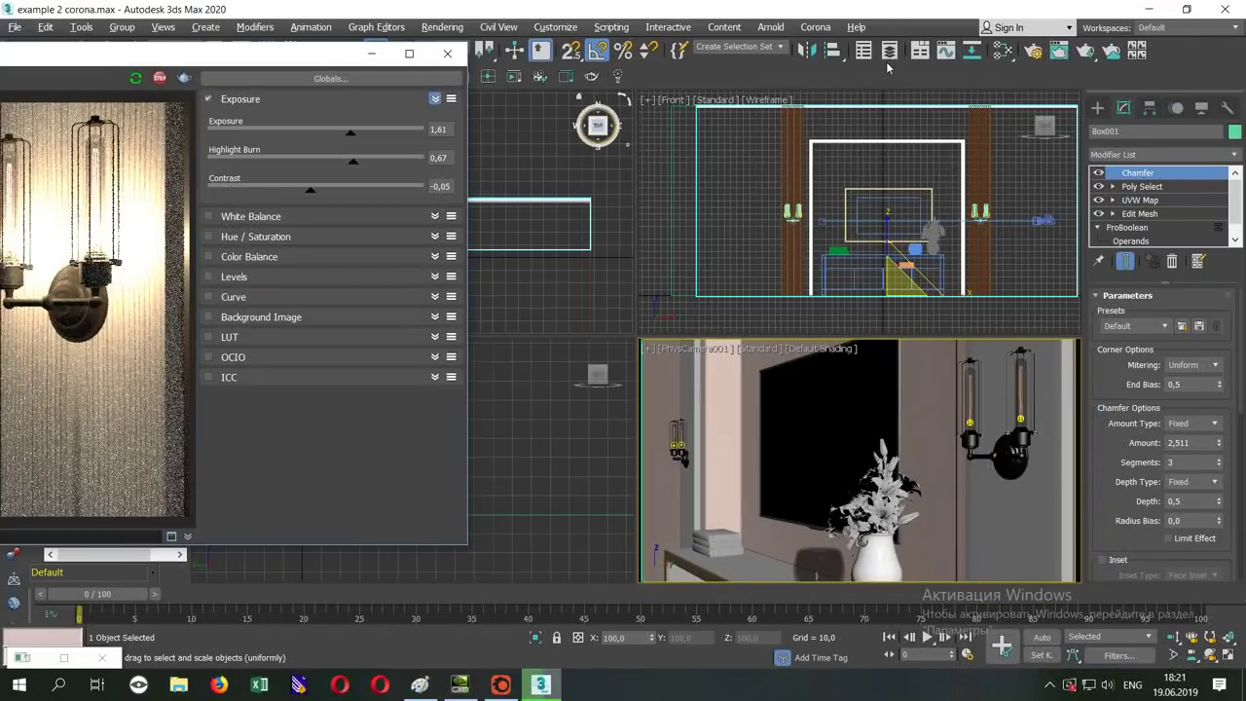
- Reopen Slate with M and show the bricks white CoronaMtl's parameters
key("m")
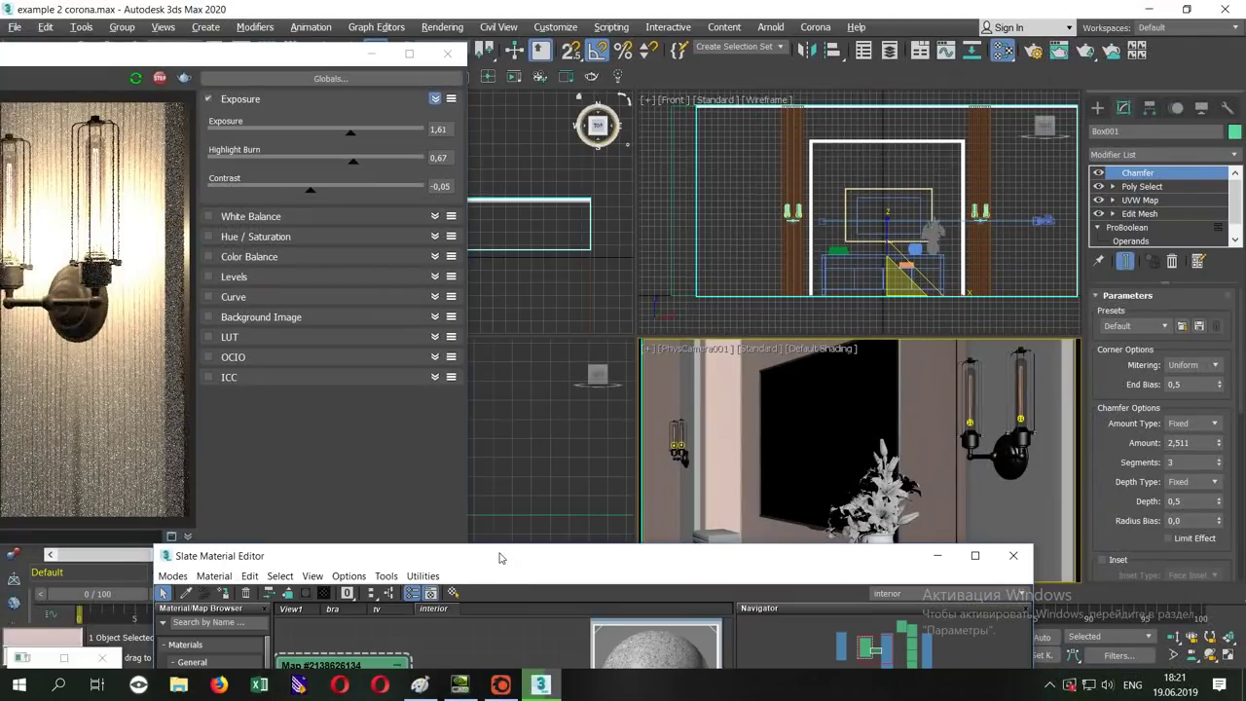
left_click_drag(499, 558, 677, 170)
middle_click_drag(674, 375, 432, 370)
middle_click_drag(560, 319, 657, 402)
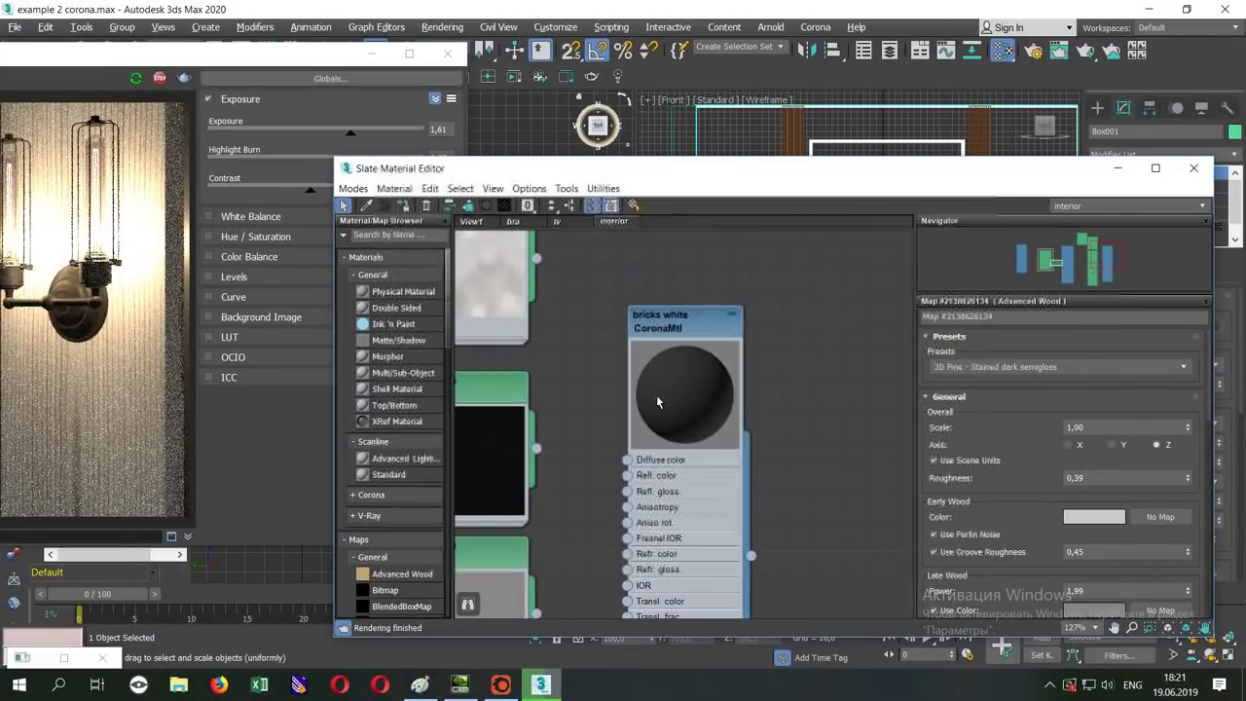
double_click(675, 334)
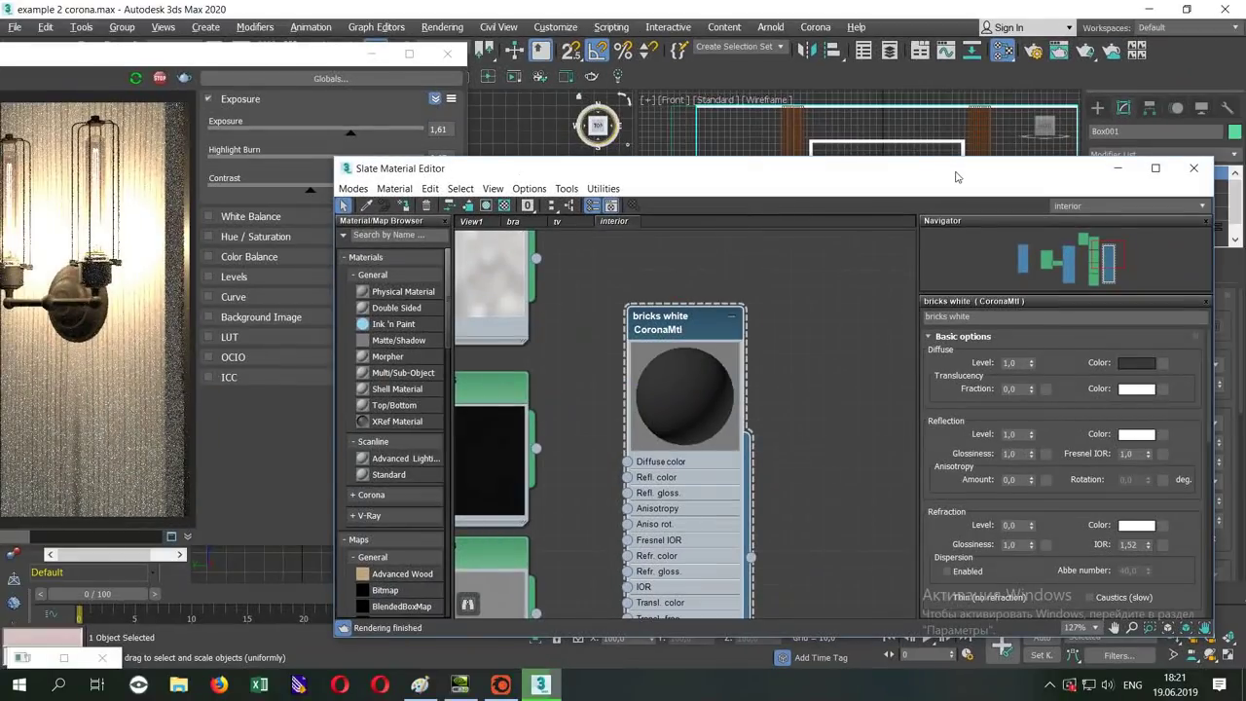
left_click_drag(956, 177, 440, 208)
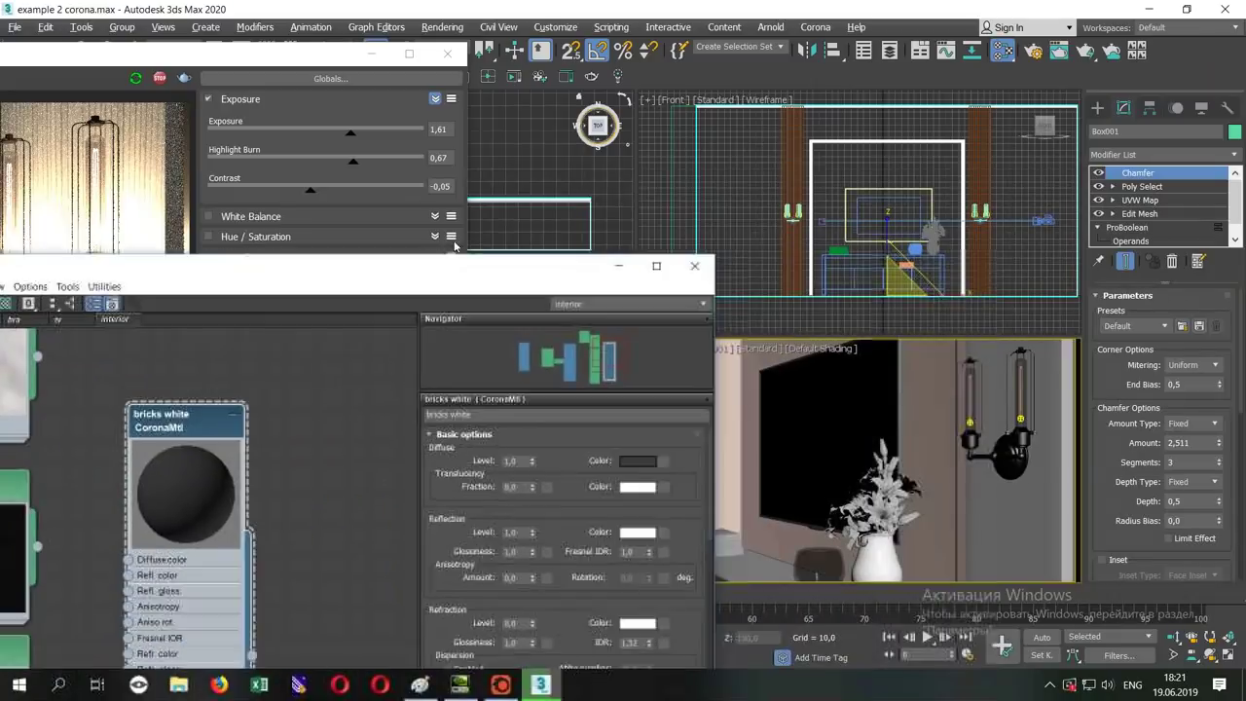
- Inspect the wall's Edit Mesh polygons, maximize the camera view, and close the Slate editor
left_click(1169, 213)
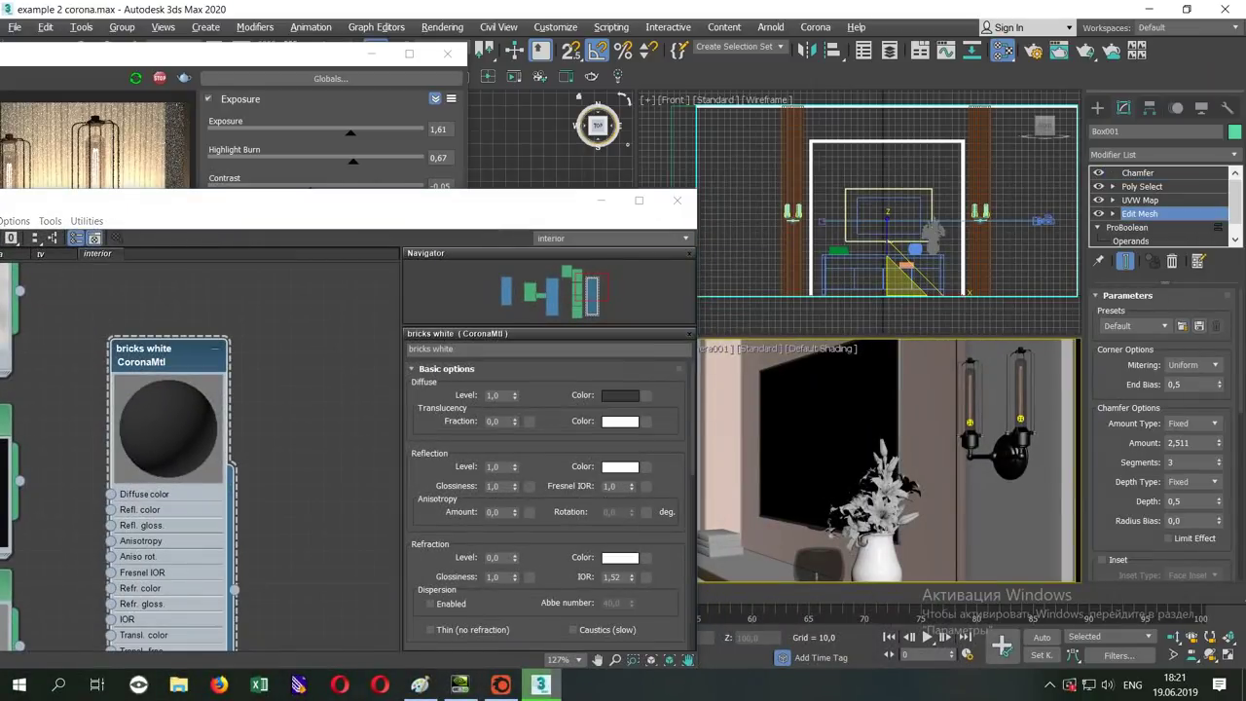
left_click(696, 388)
left_click(1113, 213)
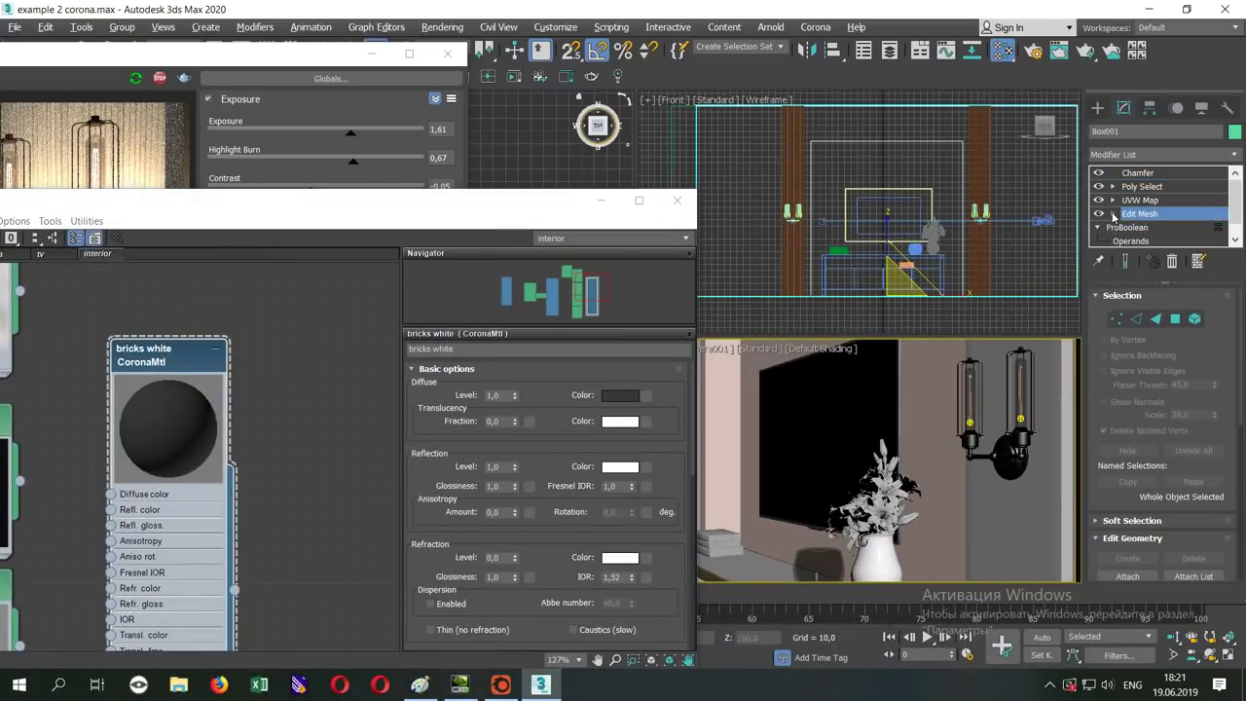
key("4")
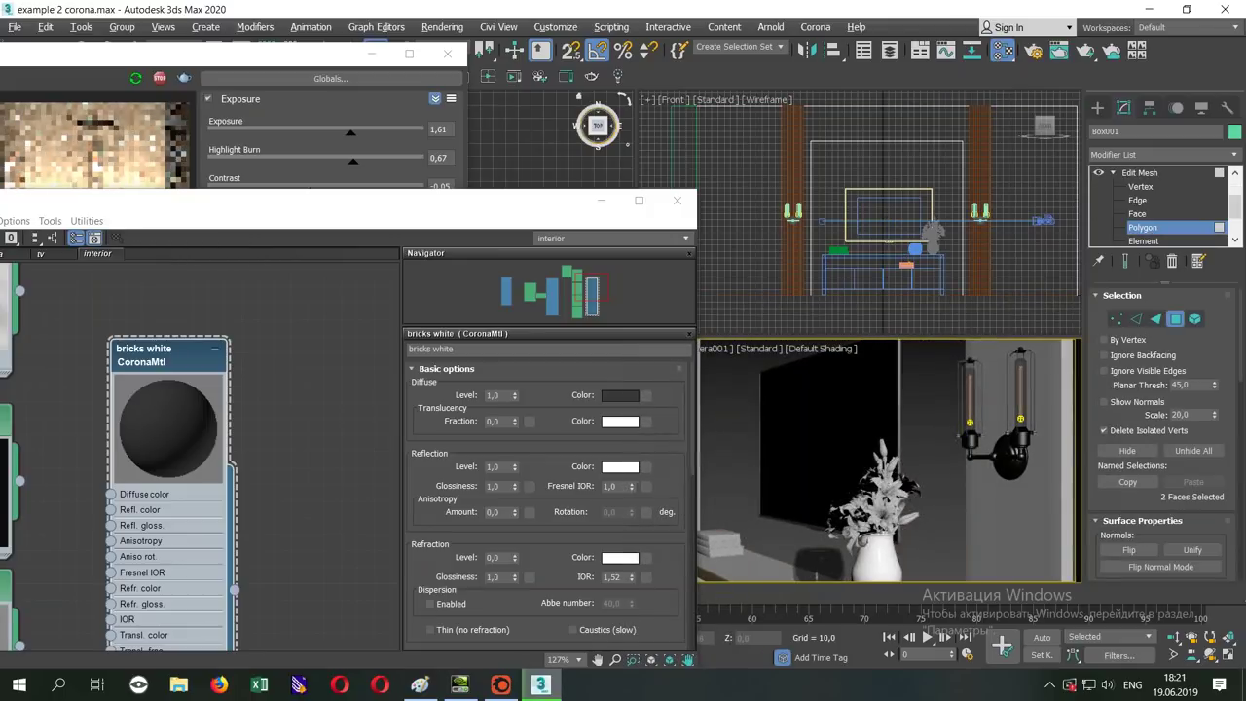
key("alt+w")
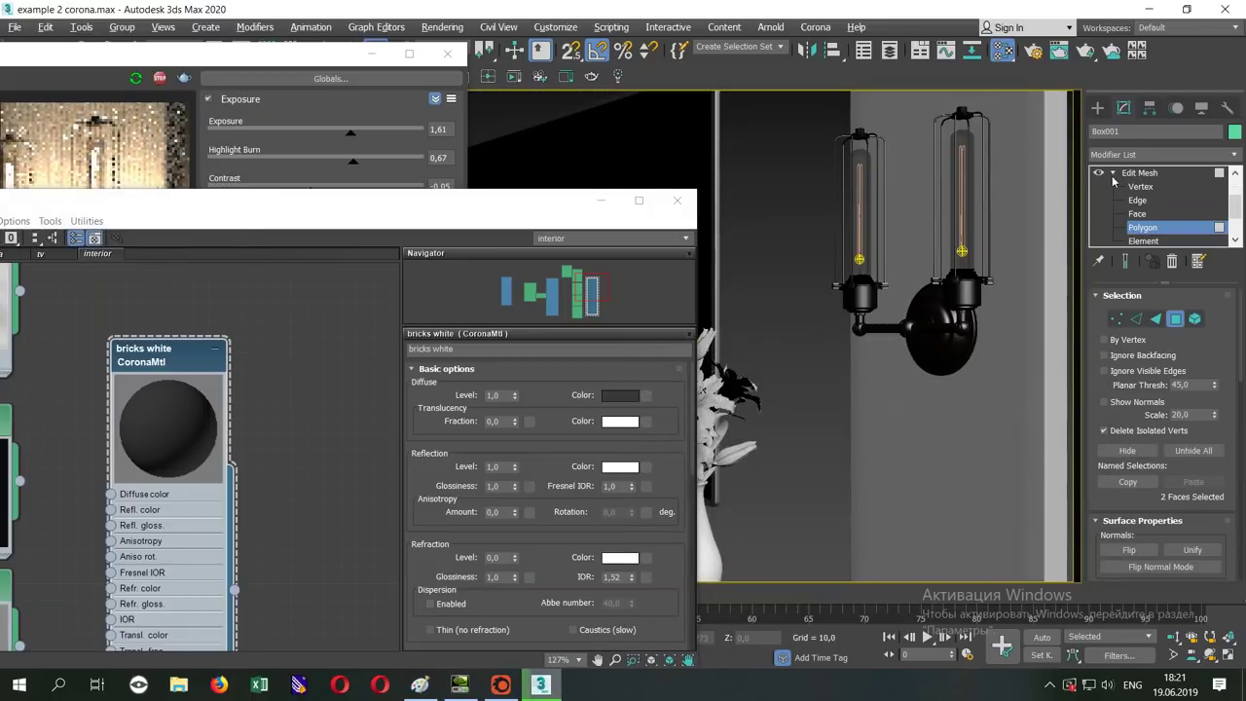
left_click(1139, 174)
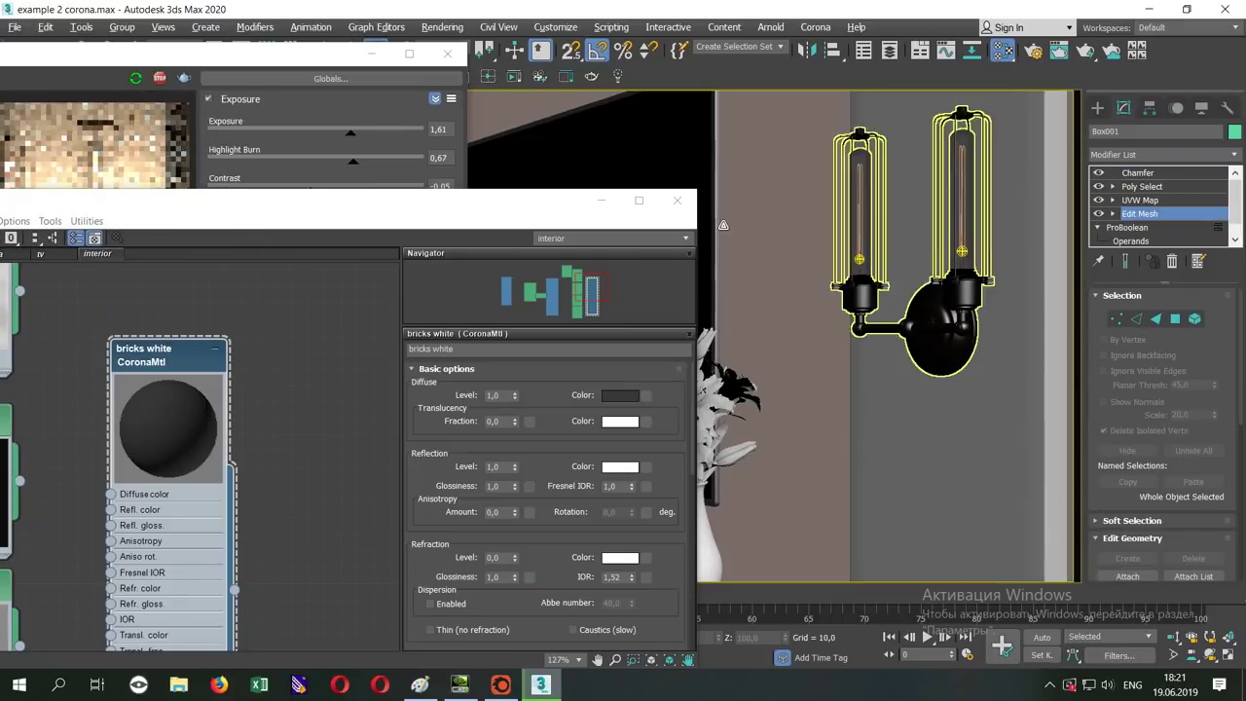
left_click(676, 200)
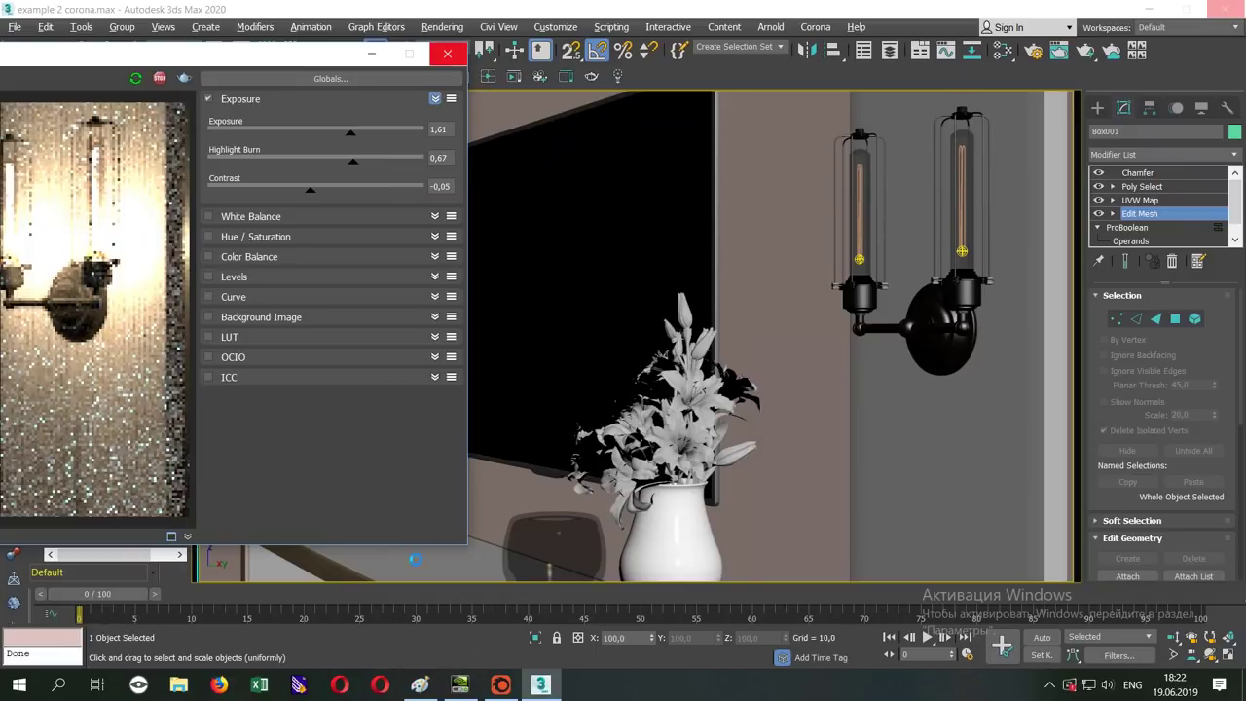
- After the application error, save the recovery copy example 2 corona_recover.max and let 3ds Max close
left_click_drag(304, 63, 755, 115)
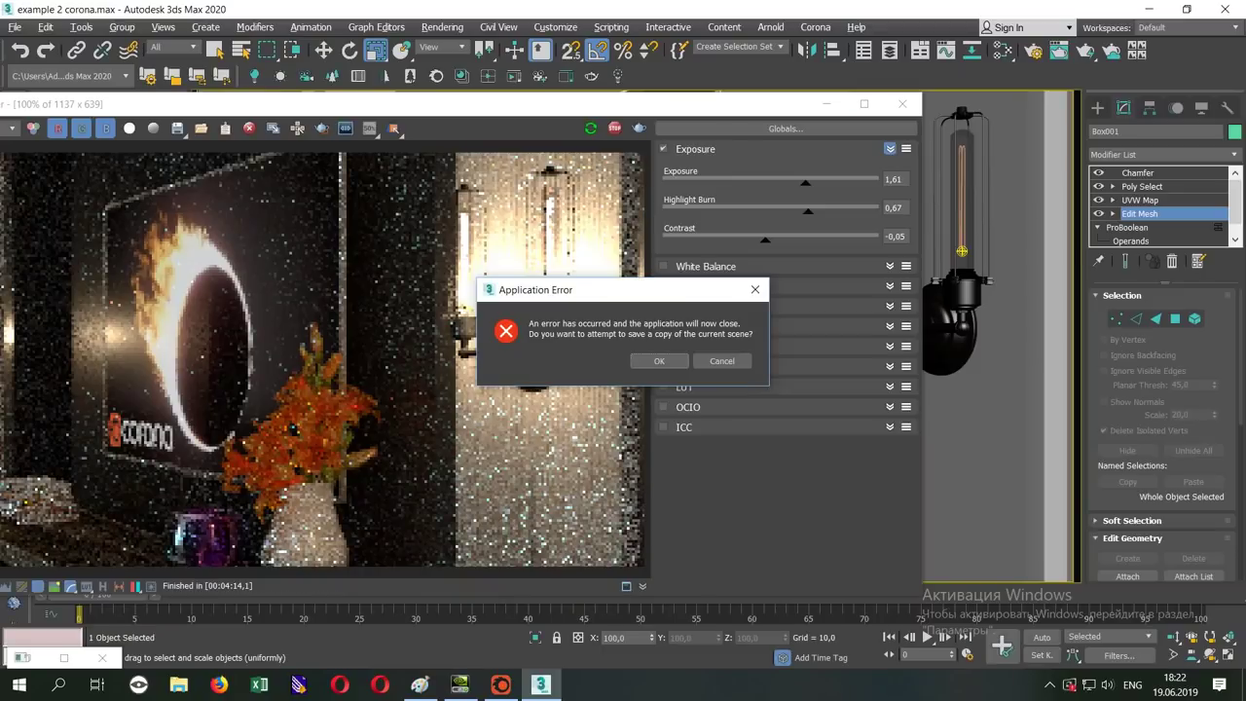
left_click(684, 367)
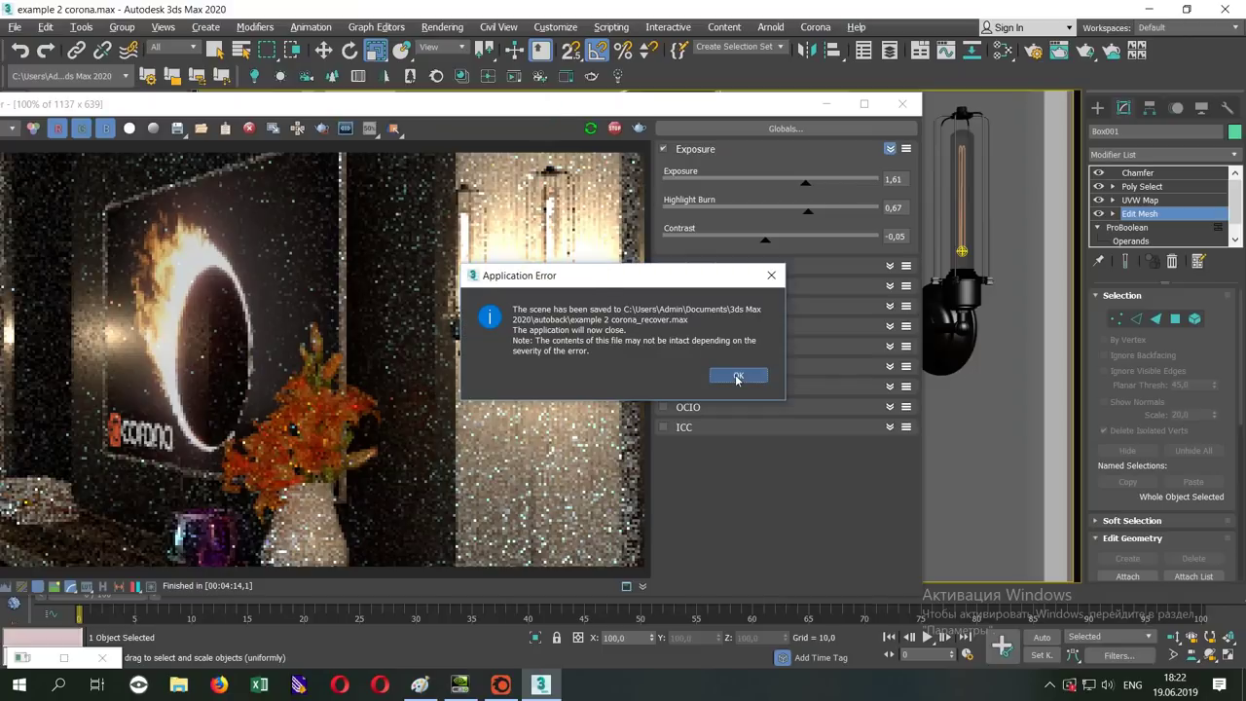
left_click(737, 379)
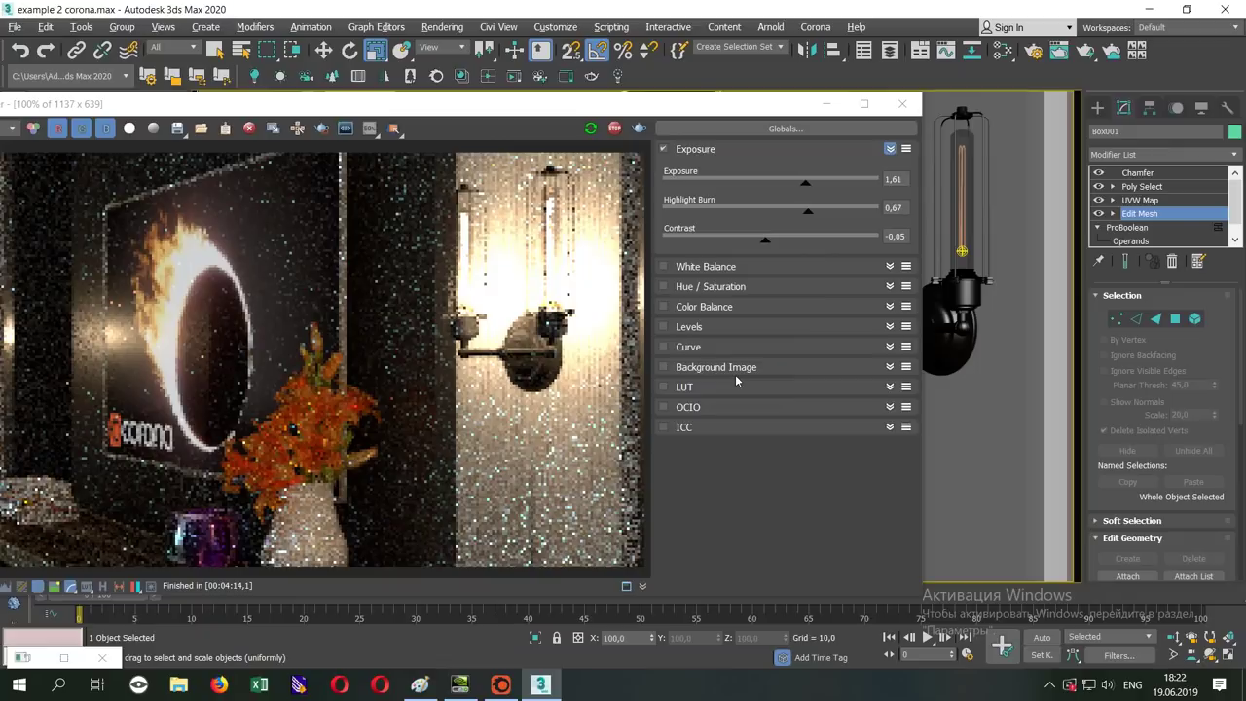
- Cancel the error report and relaunch 3ds Max 2020 by searching 'max' in Start
left_click(773, 110)
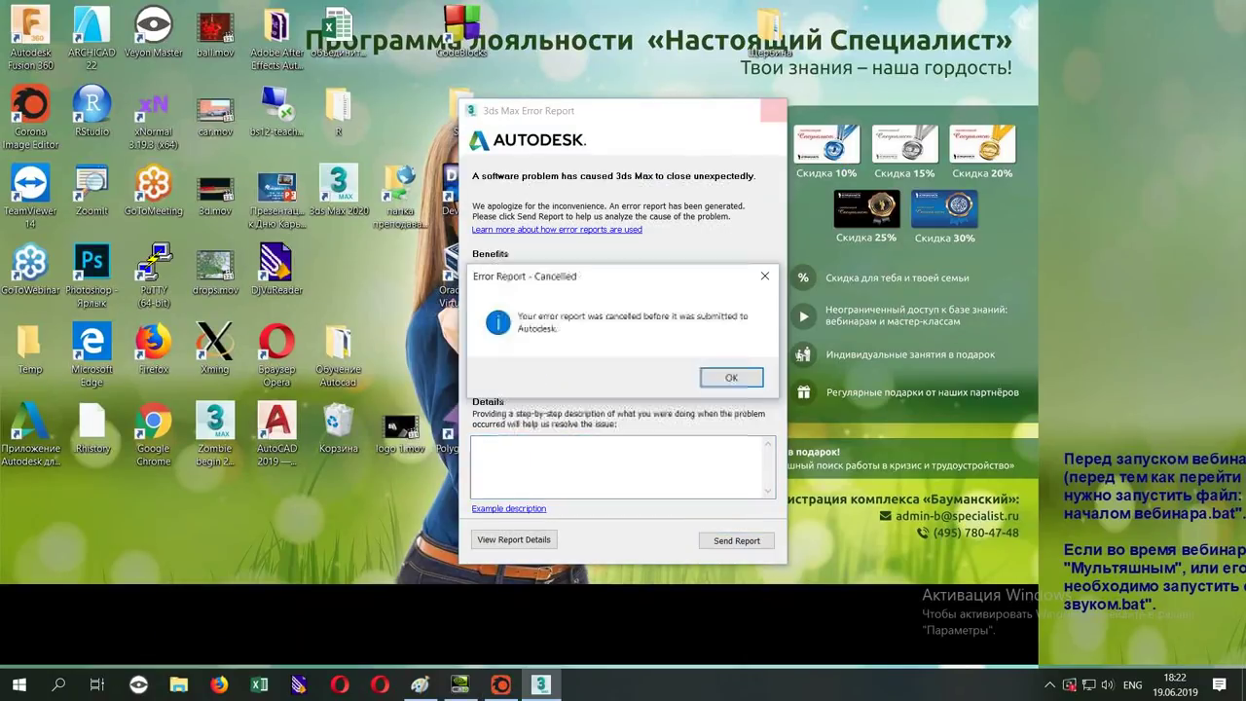
left_click(735, 382)
left_click(19, 685)
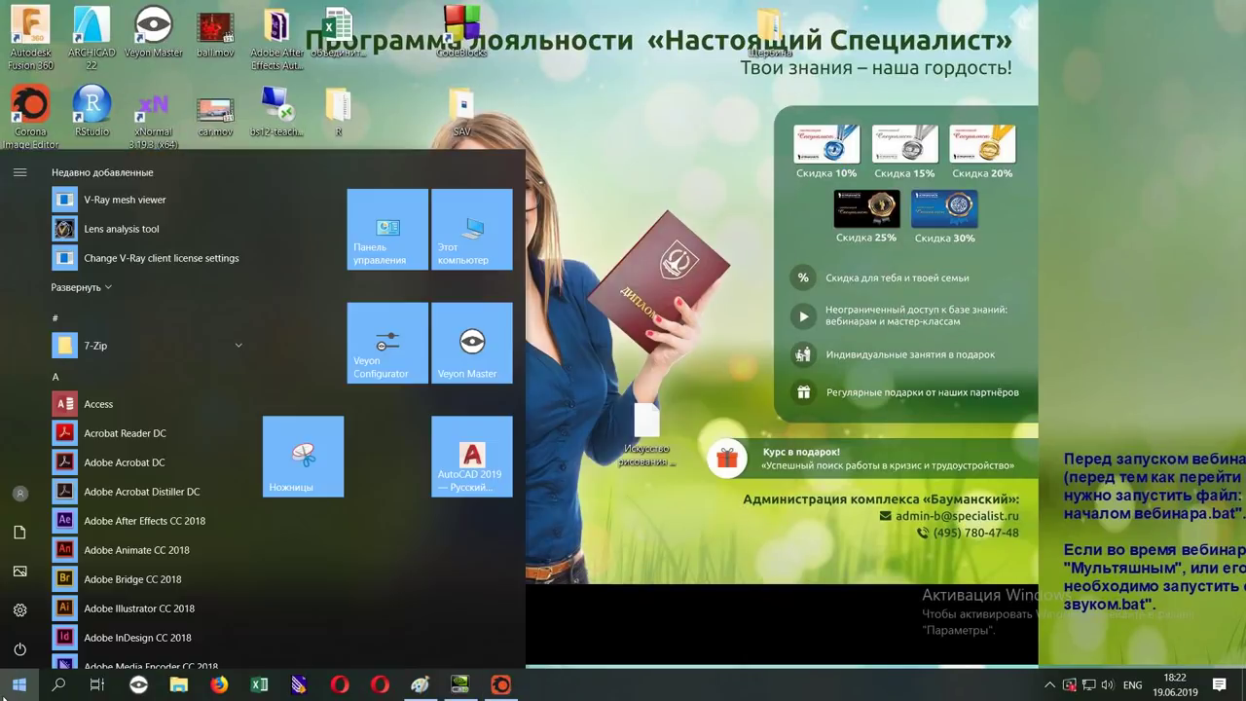
type("max")
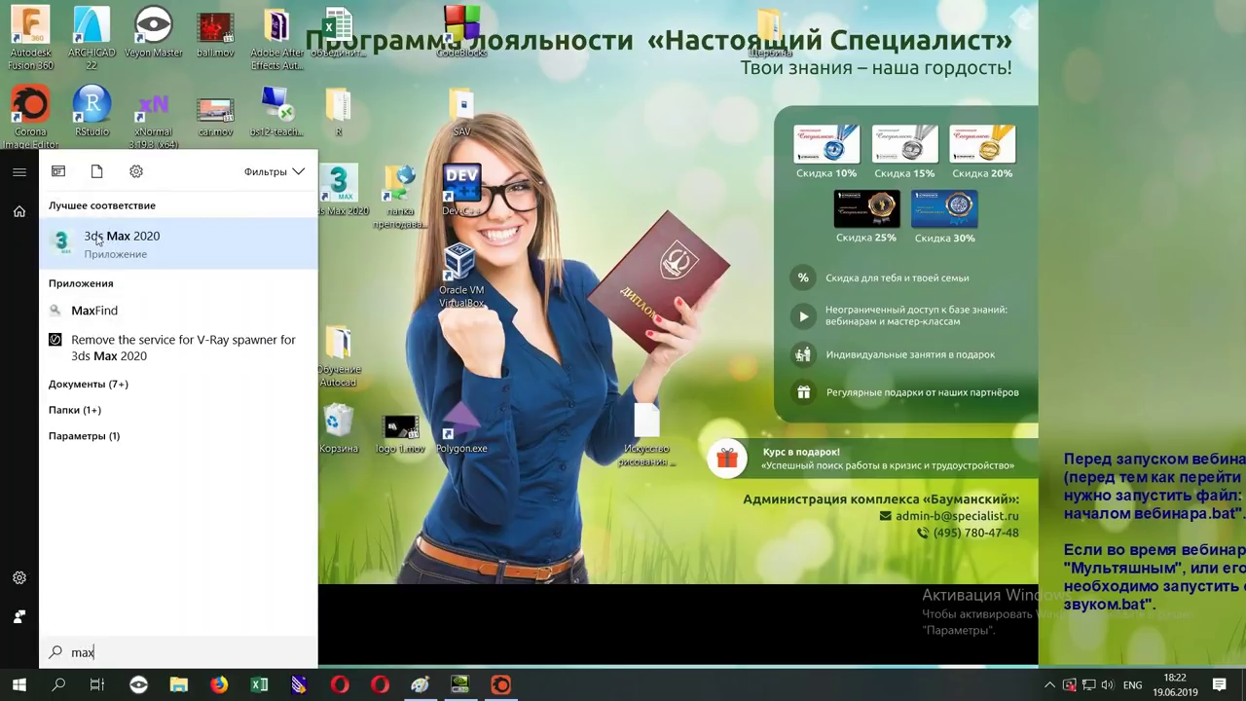
left_click(97, 240)
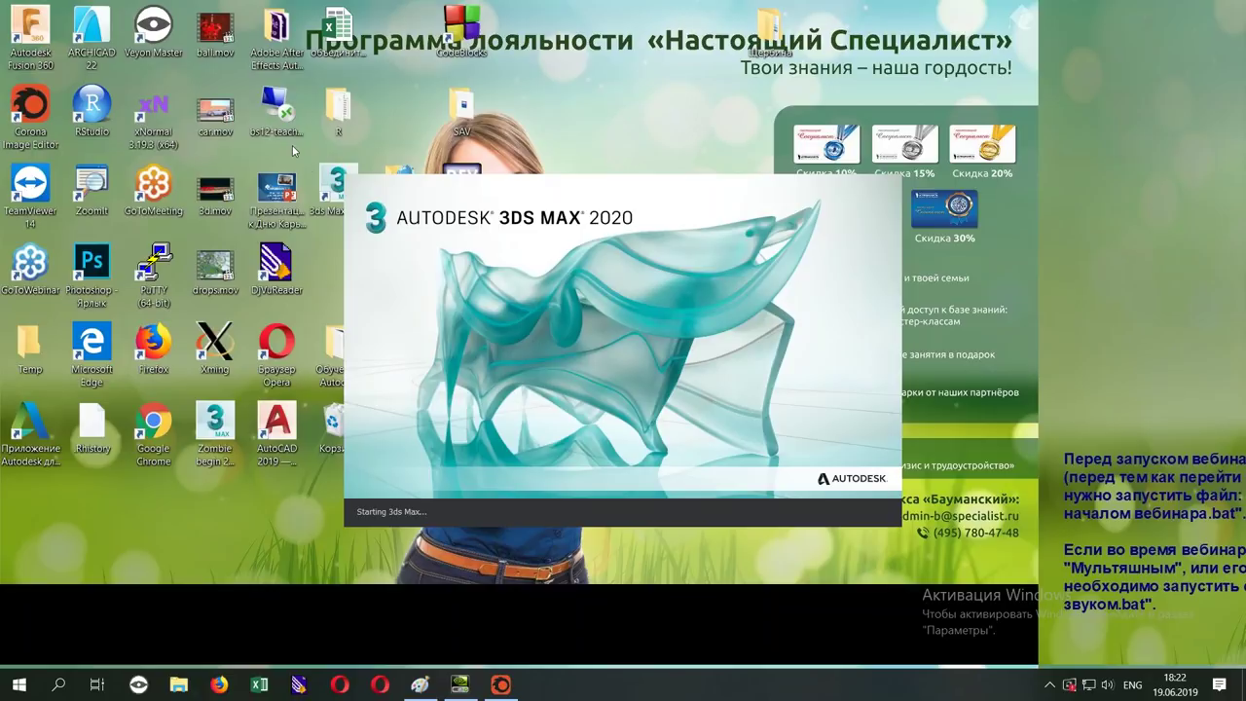
left_click_drag(292, 145, 390, 274)
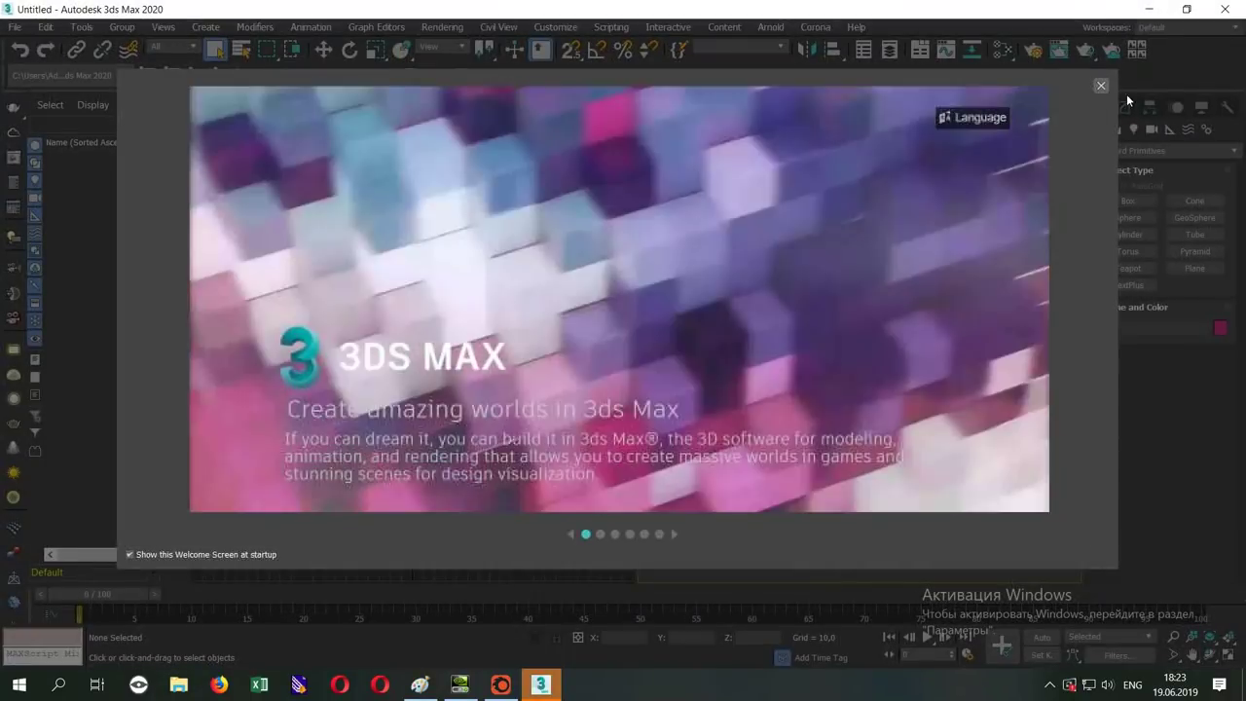
- Close the Welcome Screen and browse the 3ds Max scenes and archives folders in the Open dialog
left_click(1101, 85)
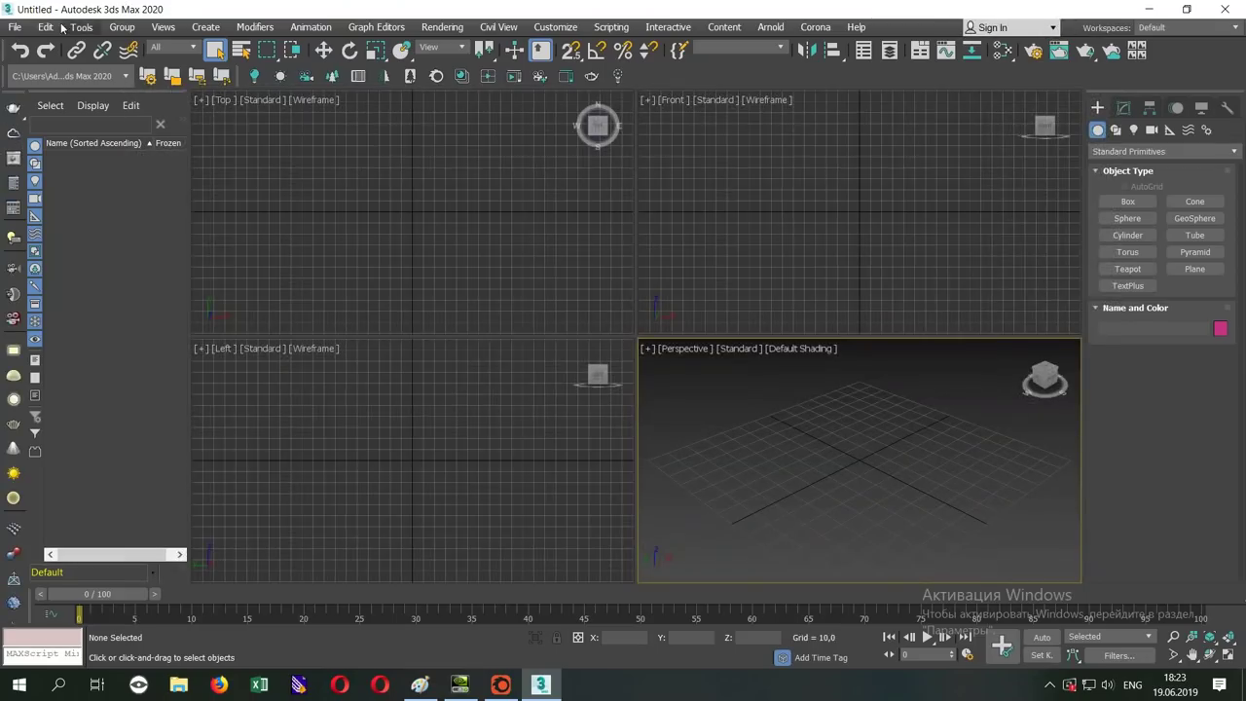
left_click(15, 28)
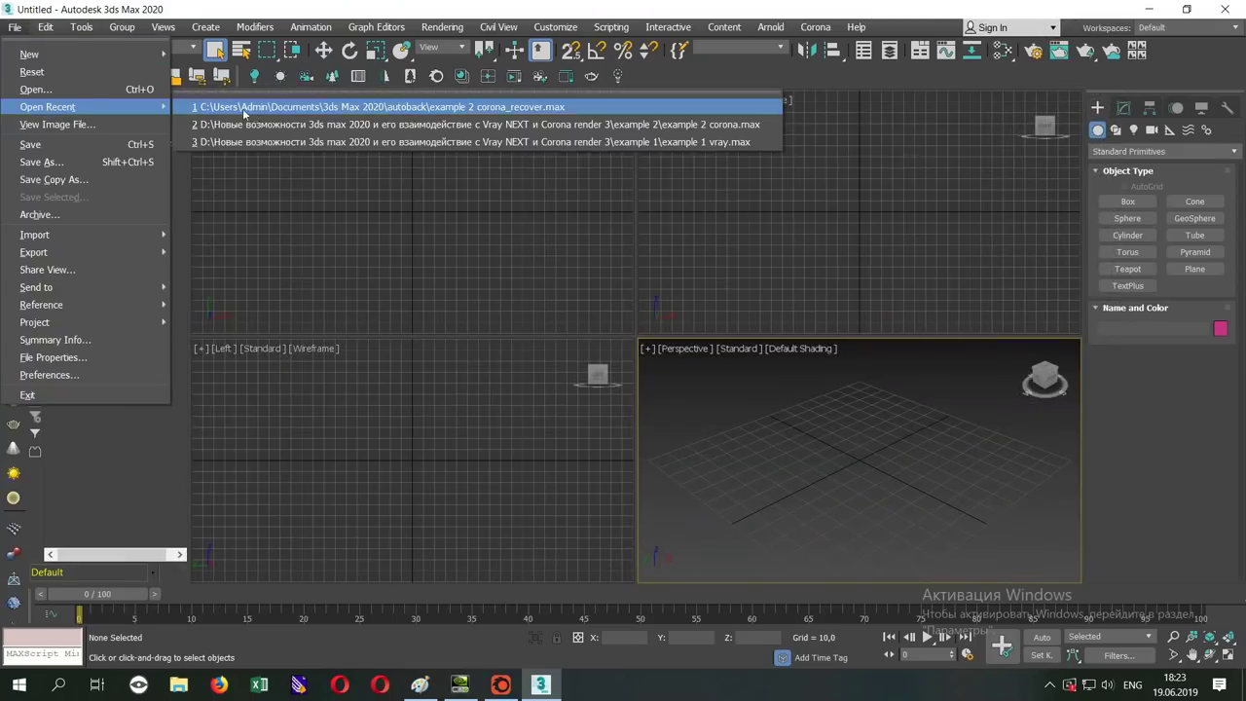
left_click(36, 88)
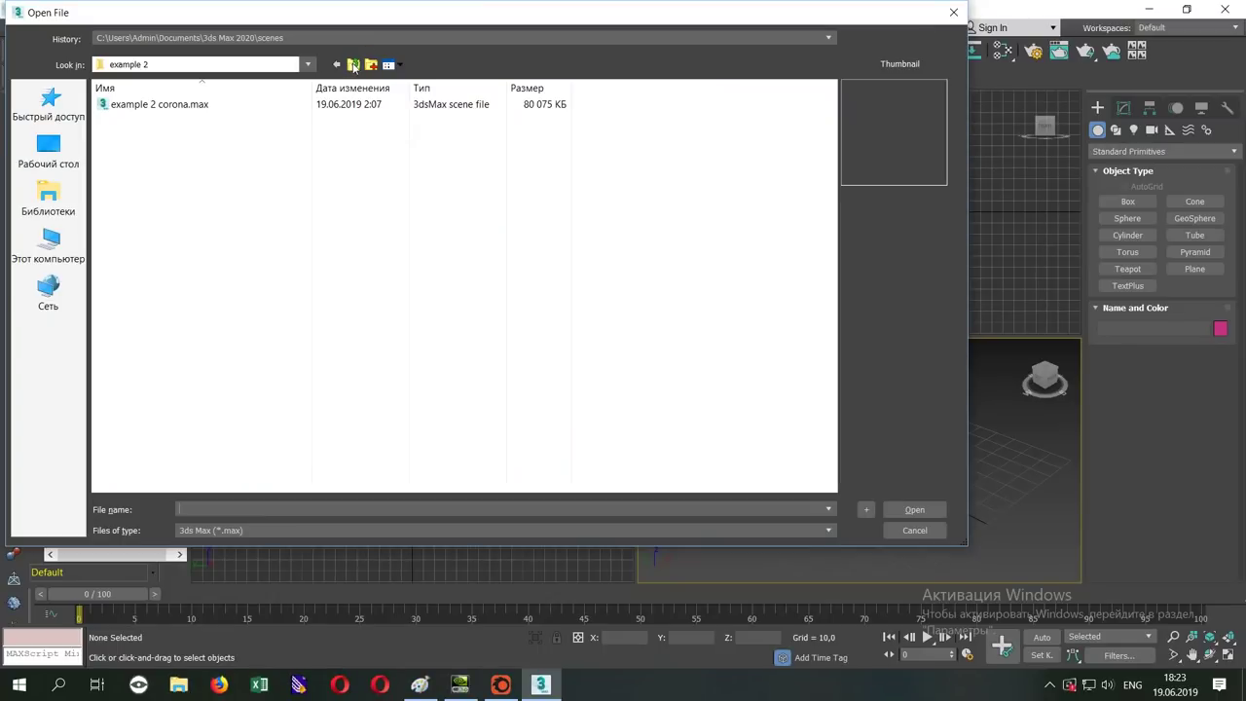
left_click(353, 65)
left_click(337, 37)
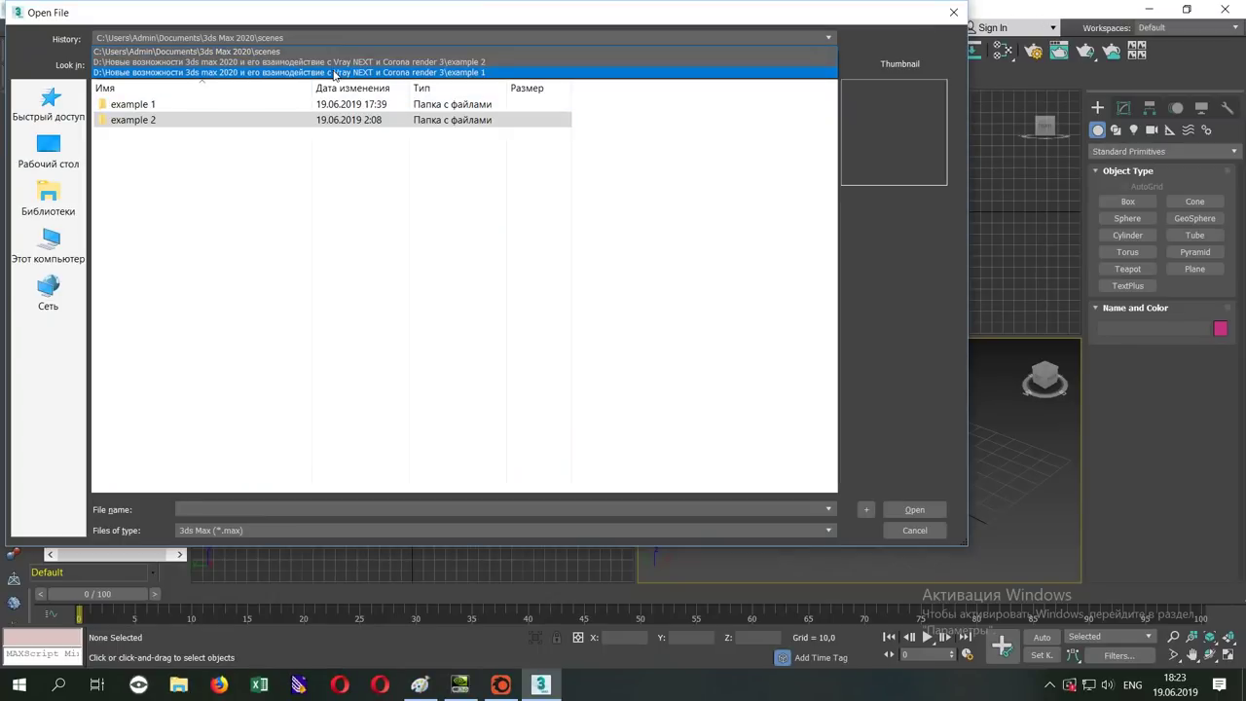
left_click(334, 52)
left_click(335, 64)
double_click(152, 109)
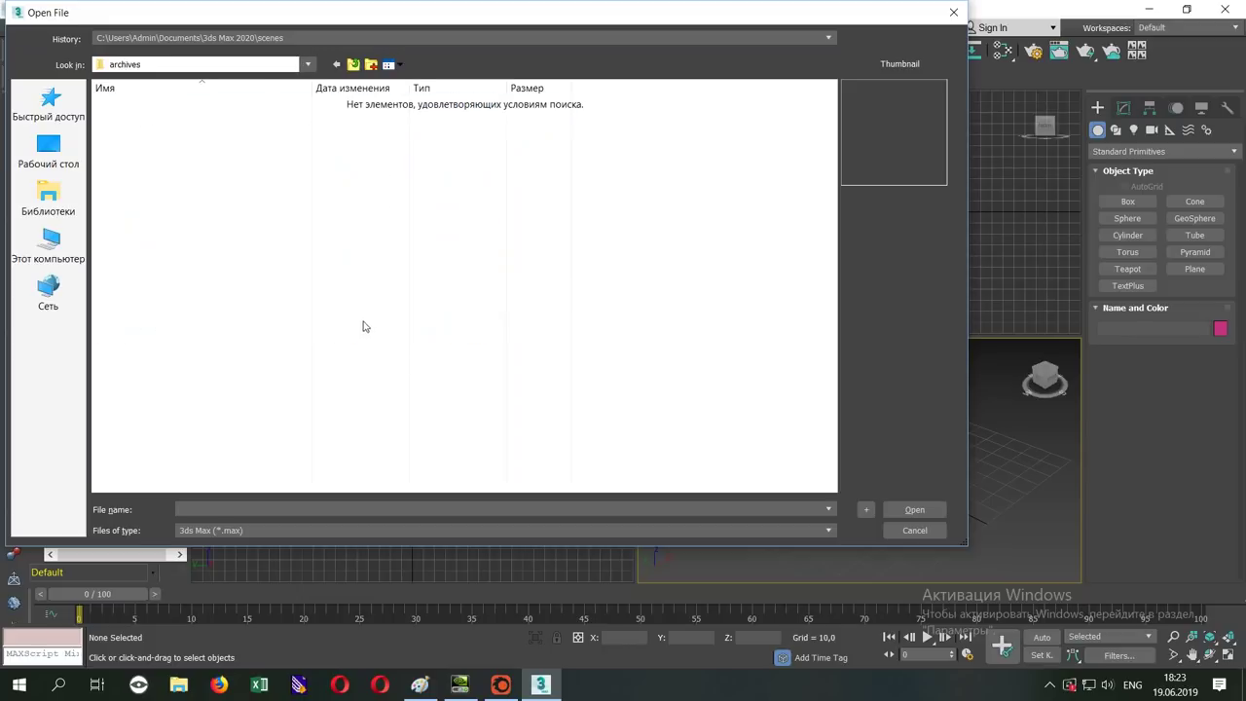
left_click(248, 40)
left_click(251, 62)
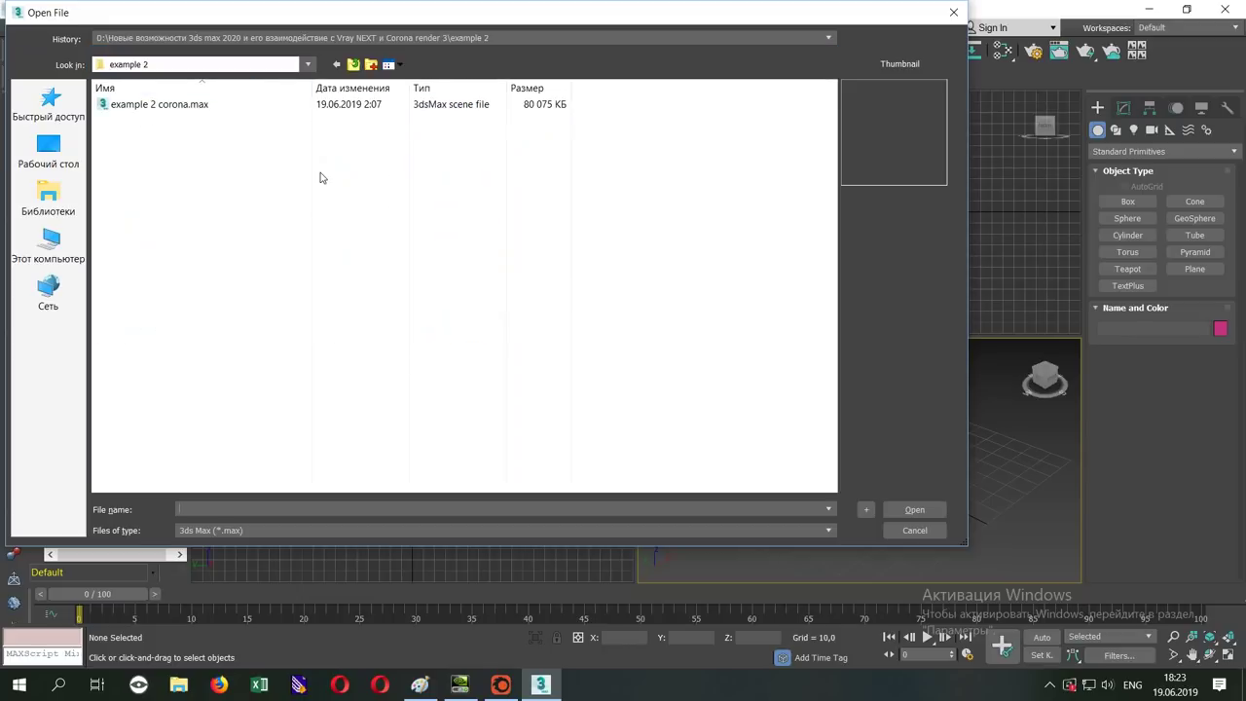
key("Escape")
- Reopen the Open dialog, preview example 2 corona.max, and navigate up through the drive locations
left_click(15, 27)
left_click(30, 90)
left_click(146, 106)
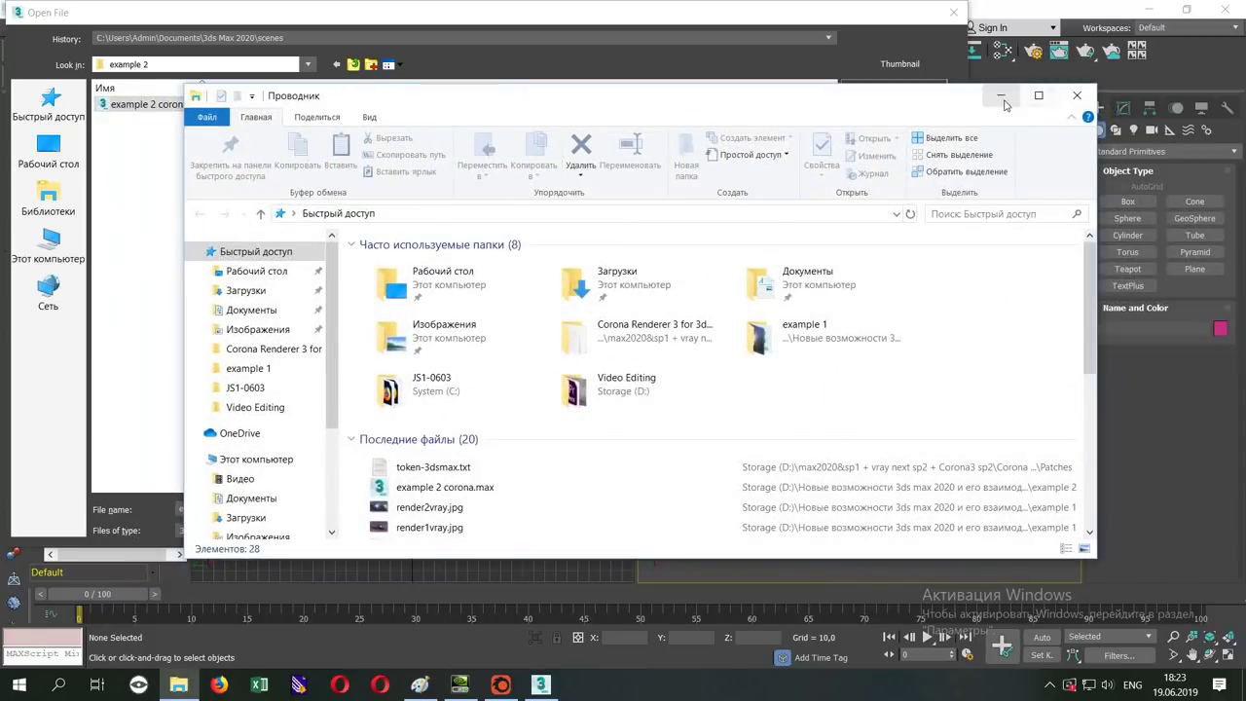
left_click(1003, 98)
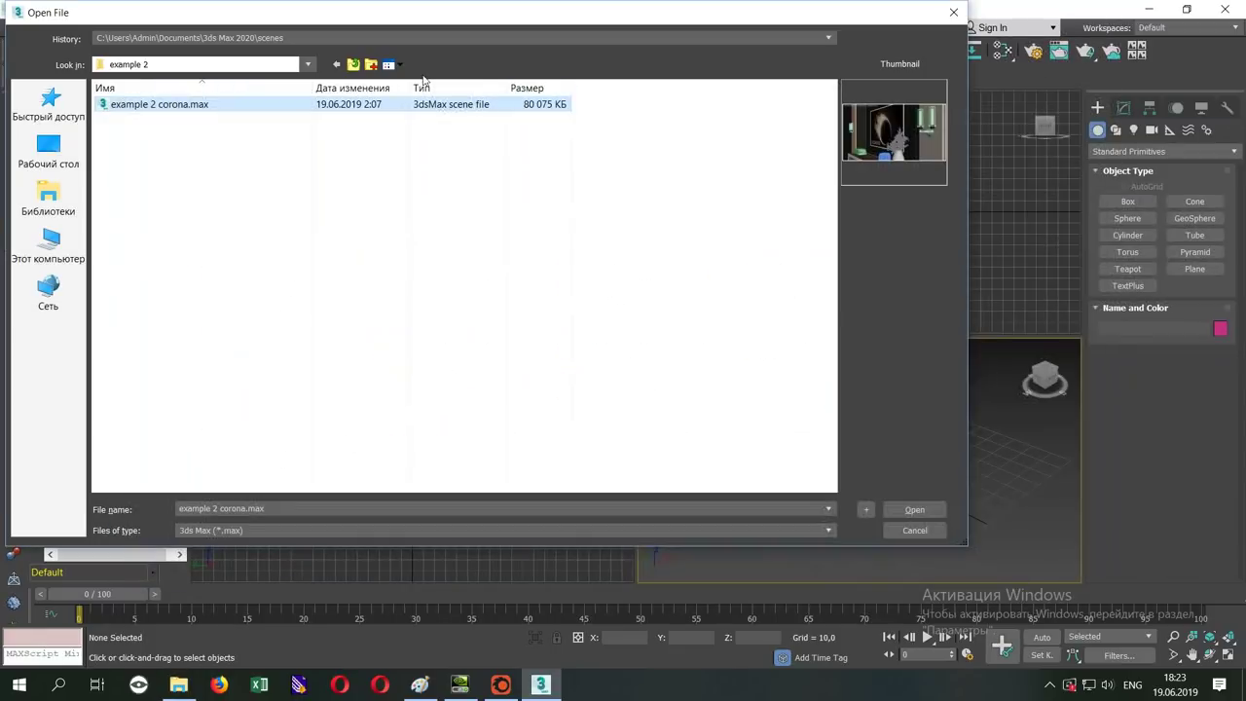
left_click(354, 65)
left_click(354, 64)
left_click(244, 65)
left_click(243, 48)
left_click(248, 41)
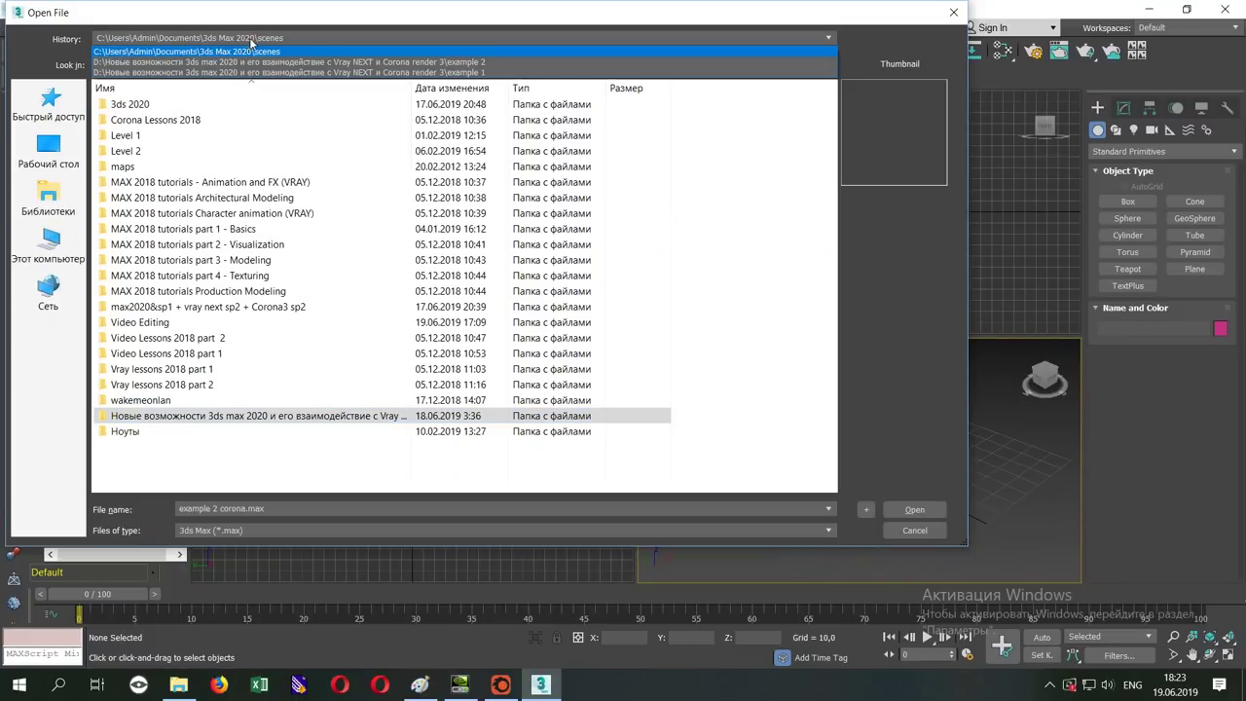
left_click(250, 42)
left_click(245, 65)
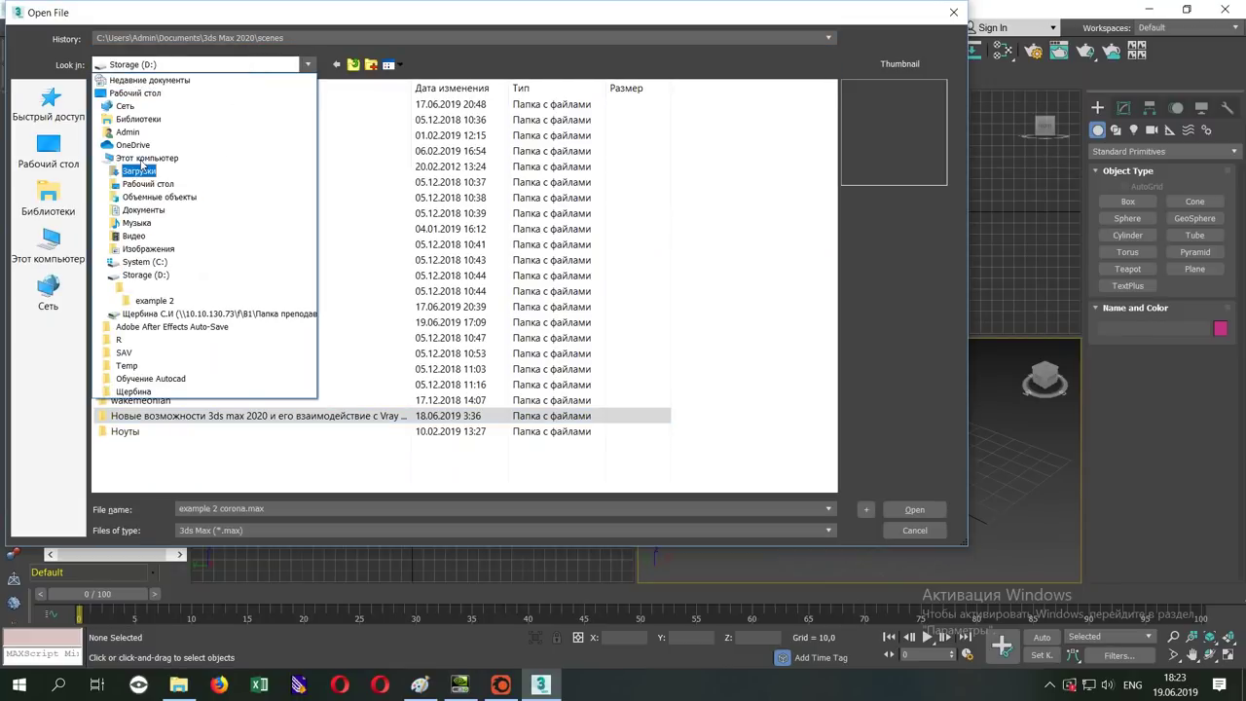
- Open example 2 corona_recover.max from Documents > 3ds Max 2020 > autoback
left_click(144, 210)
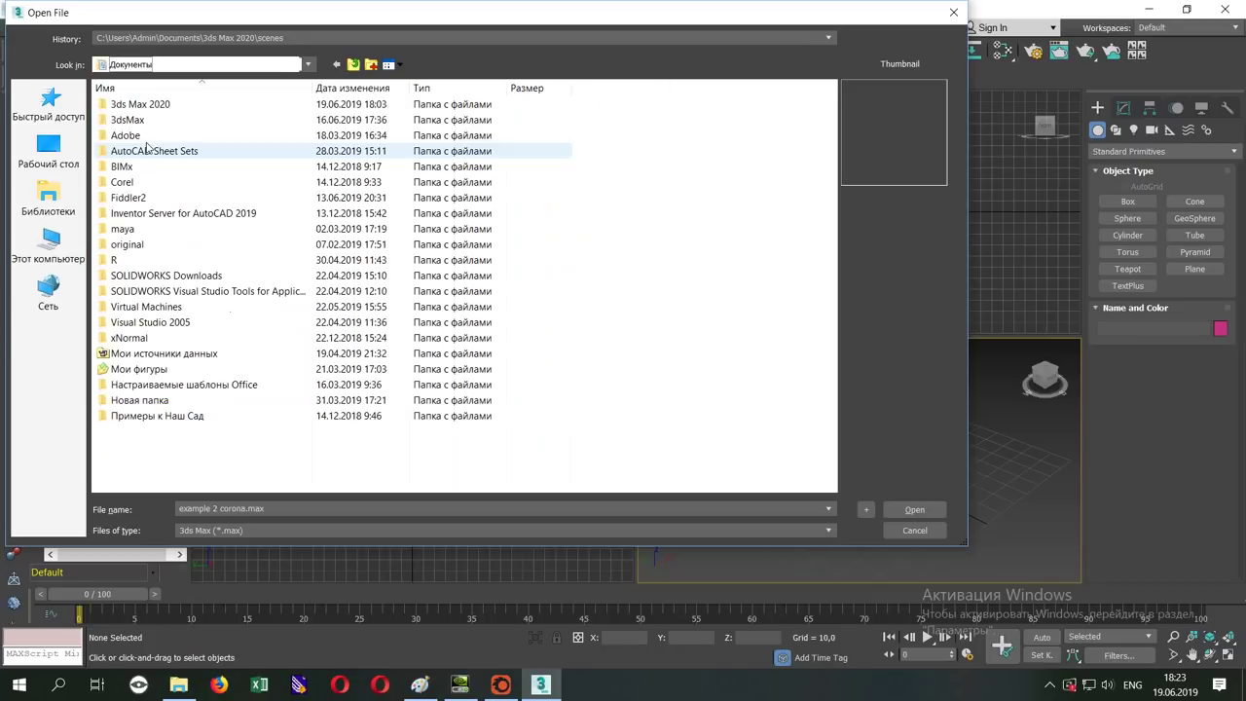
double_click(143, 107)
double_click(146, 121)
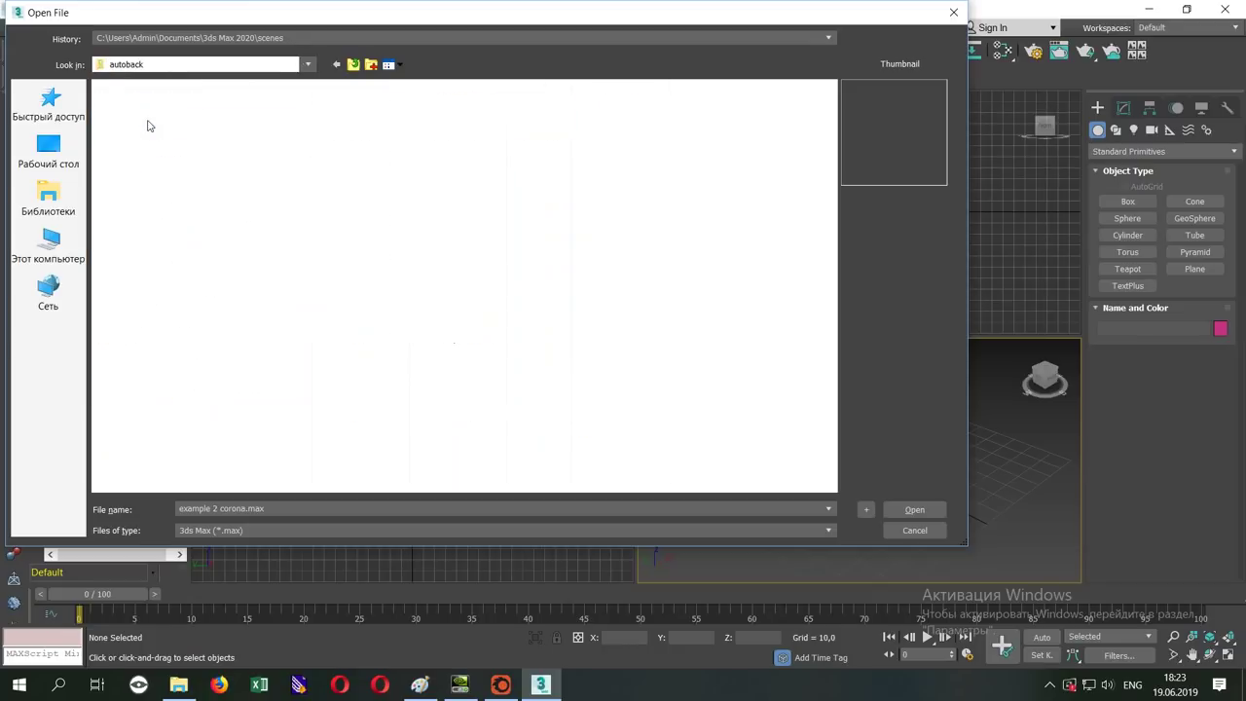
left_click(176, 138)
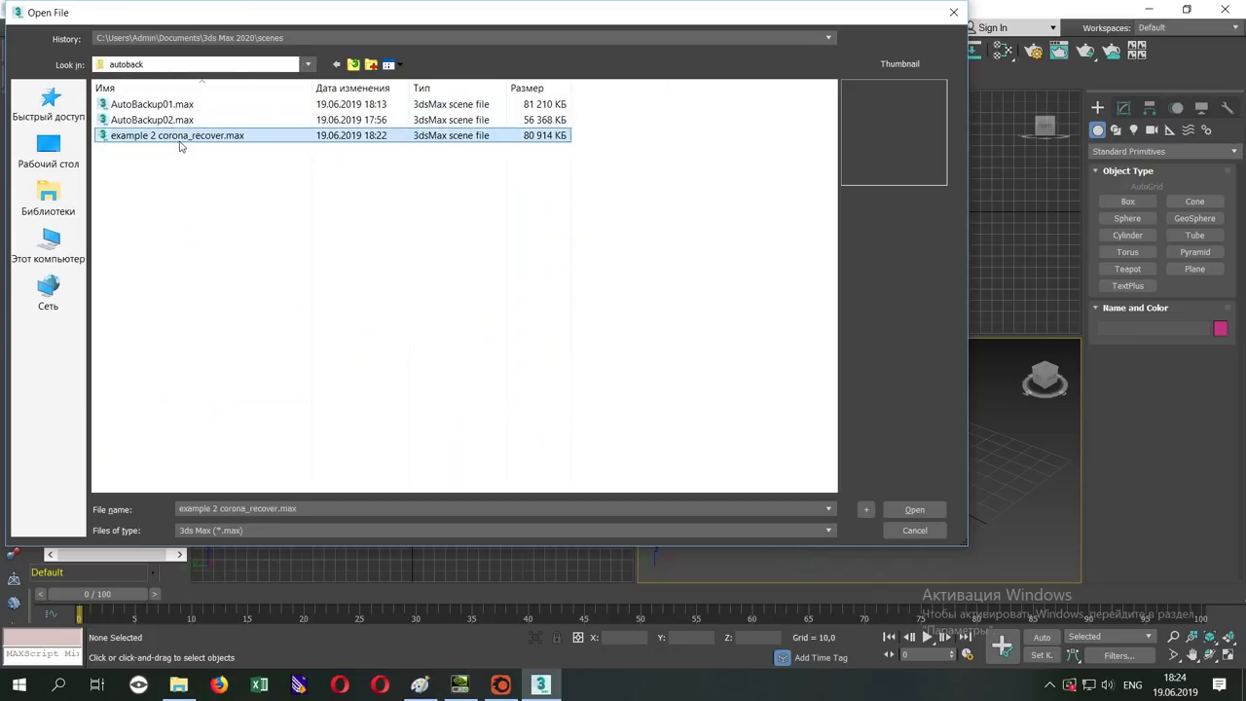
left_click(214, 37)
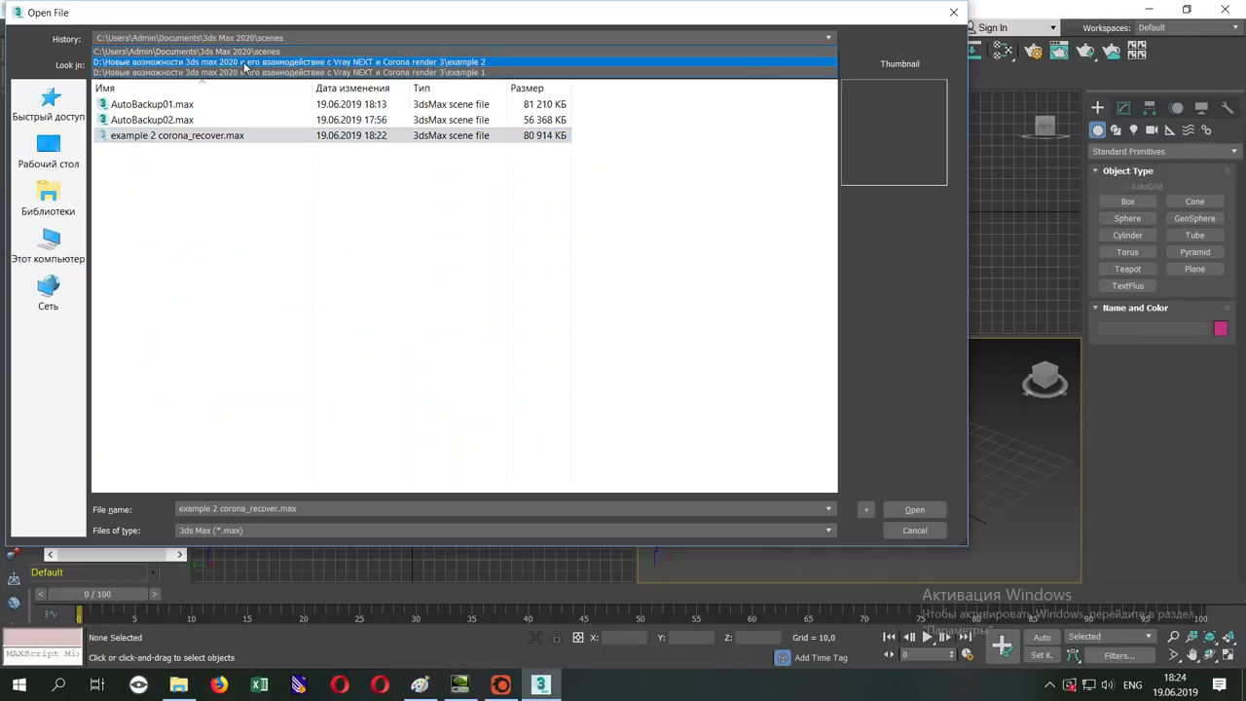
left_click(245, 62)
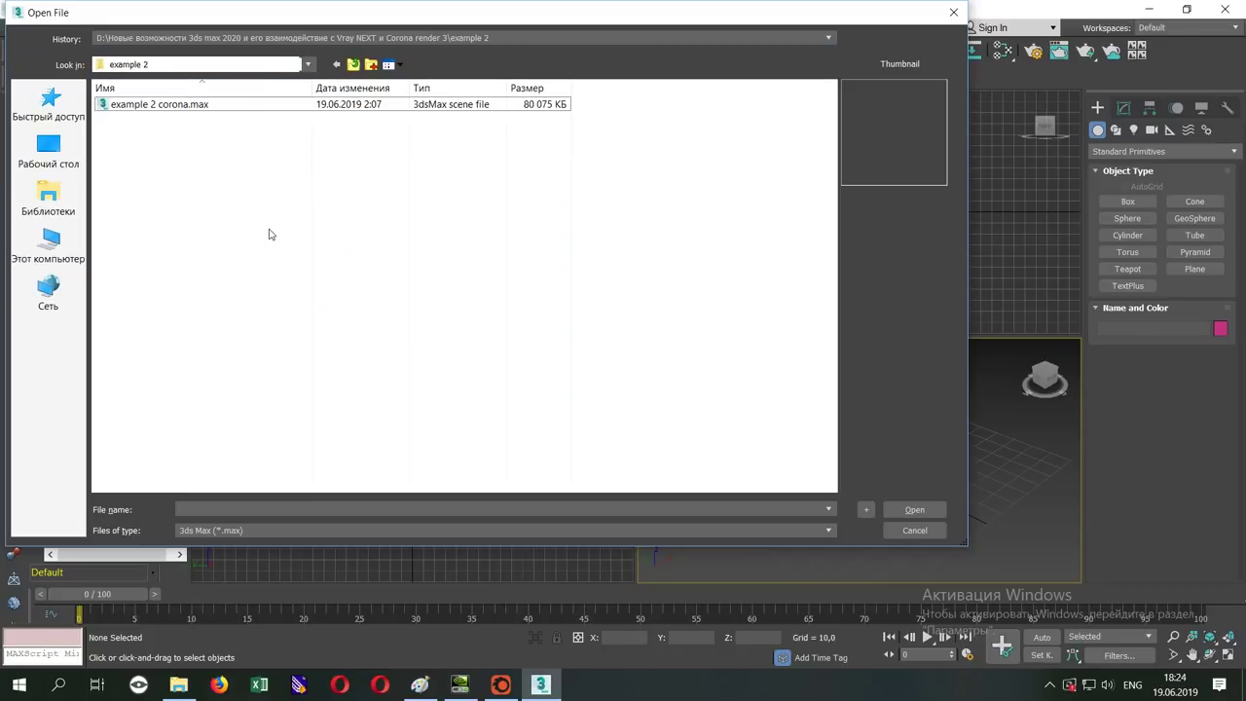
double_click(229, 119)
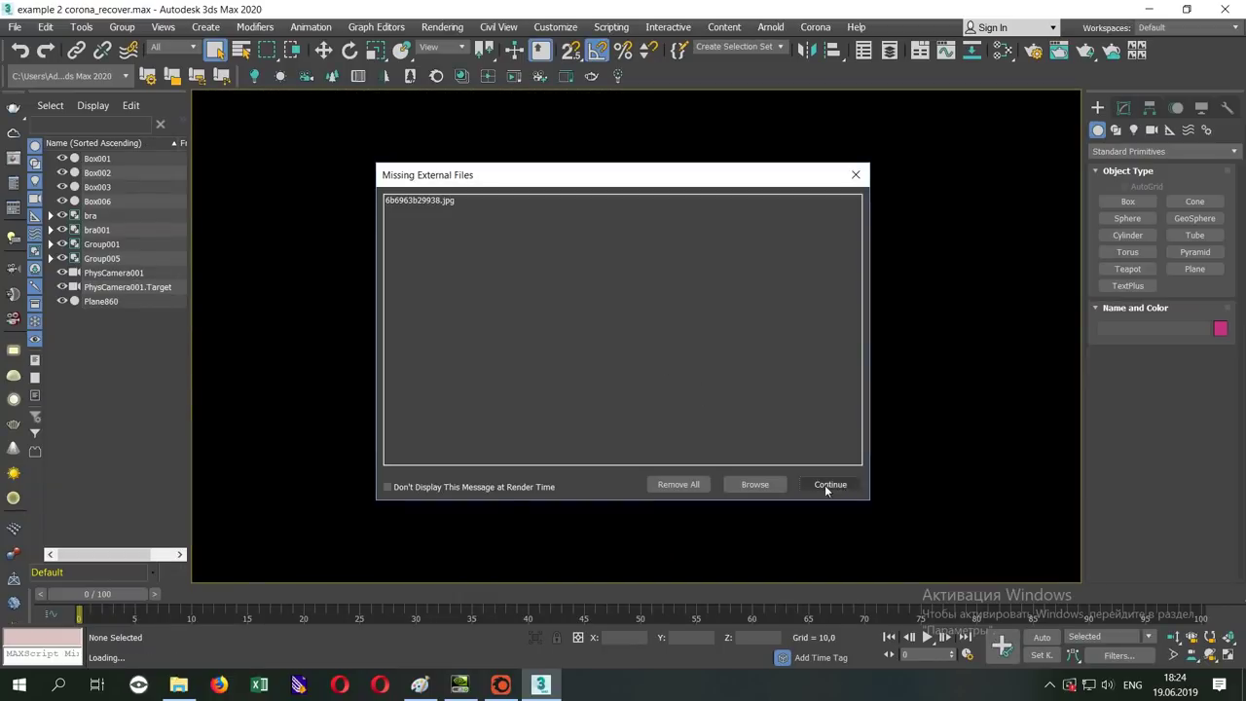
- Dismiss the Missing Files warning and add an Edit Mesh modifier to the wall Box001
left_click(828, 485)
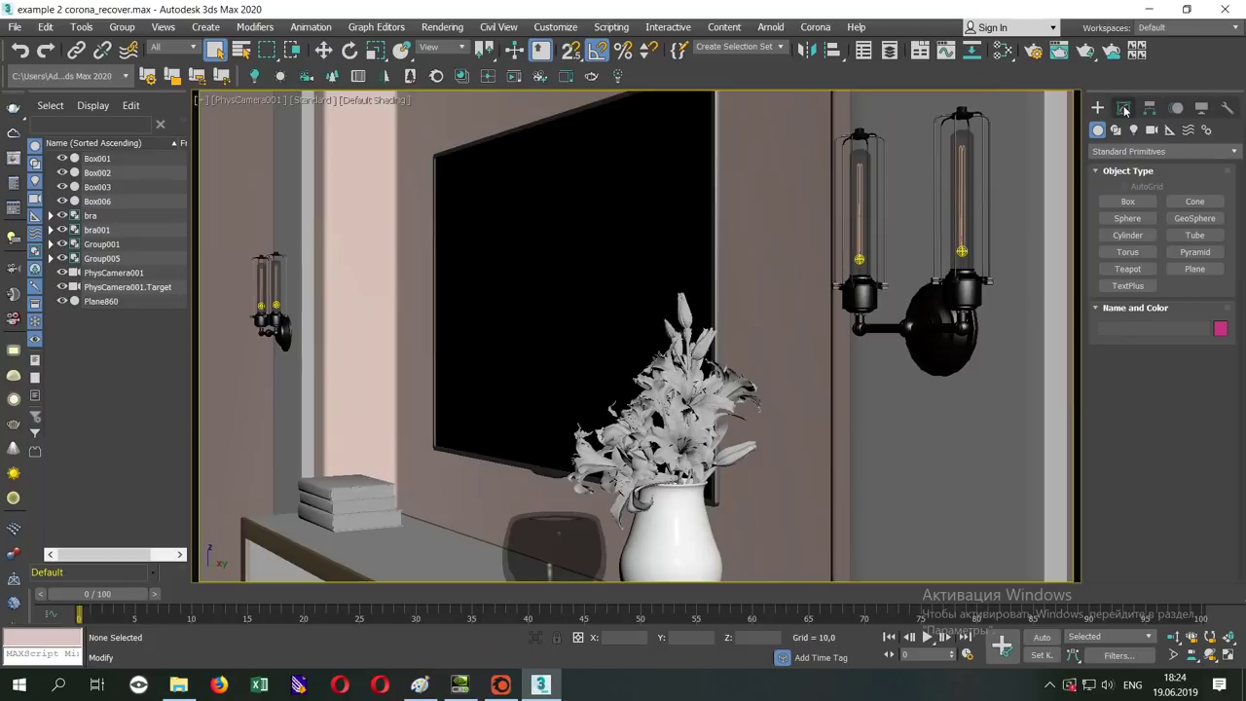
left_click(1123, 107)
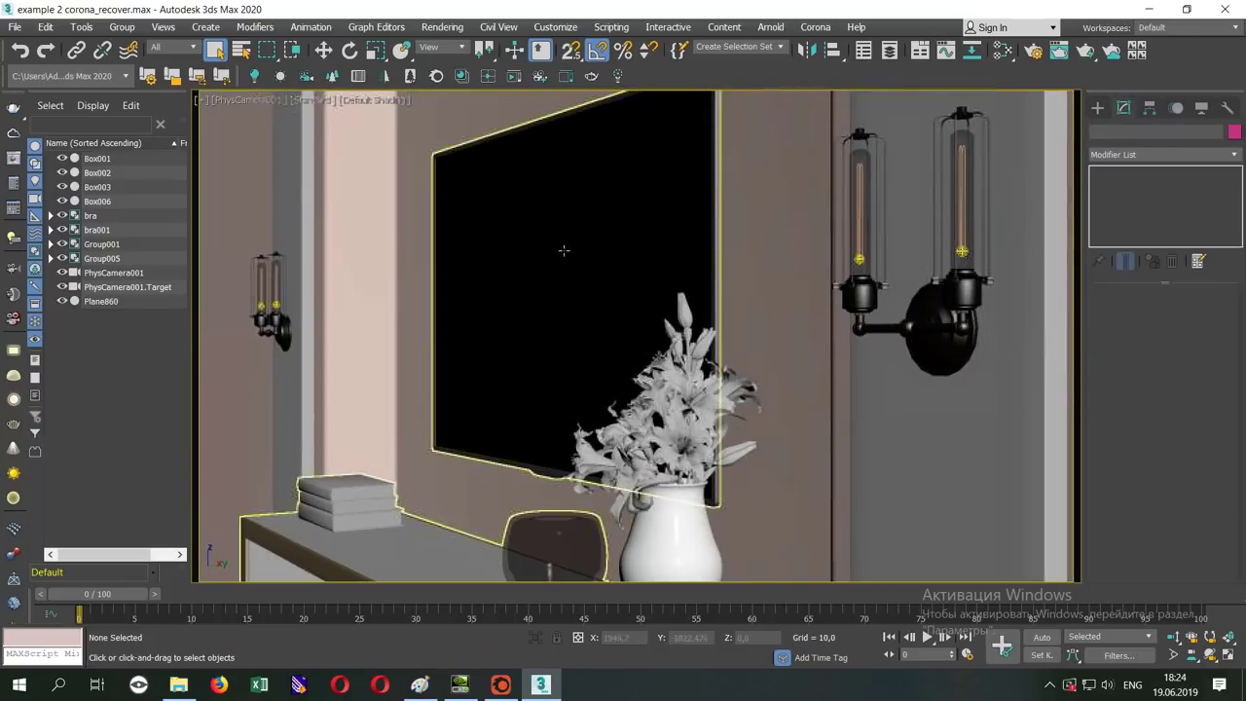
left_click(414, 177)
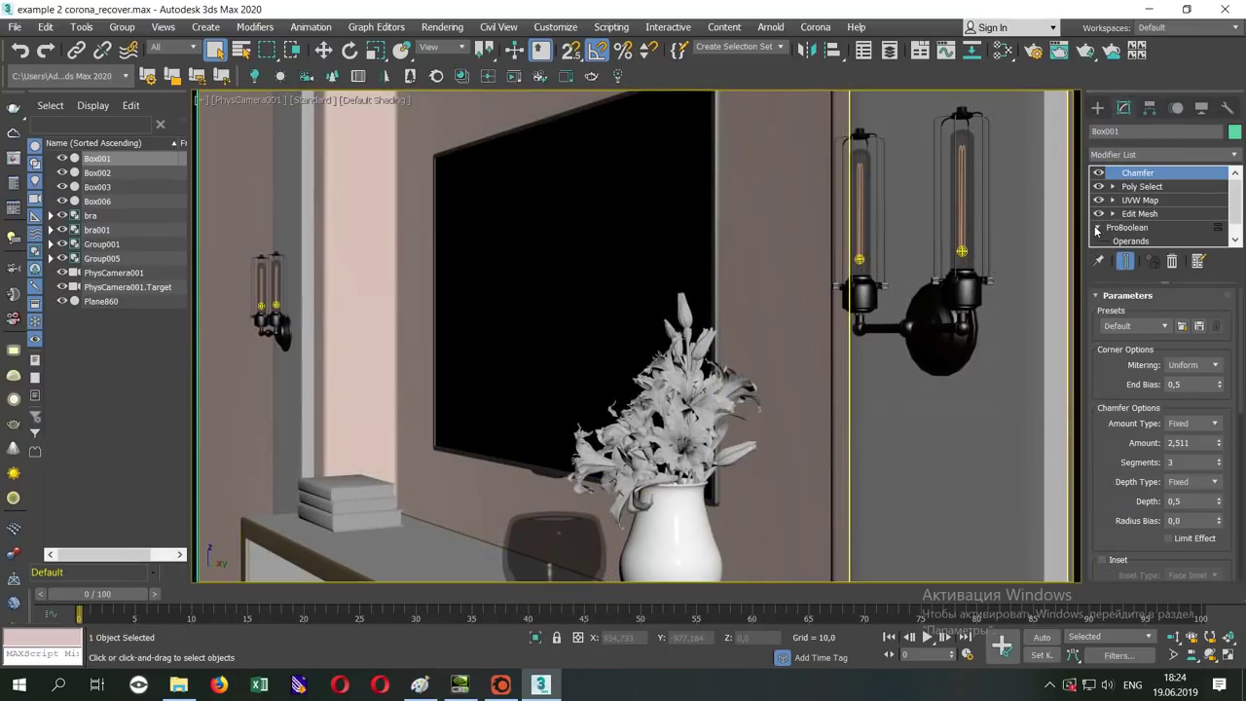
left_click(1159, 154)
scroll(1134, 347, "down", 10)
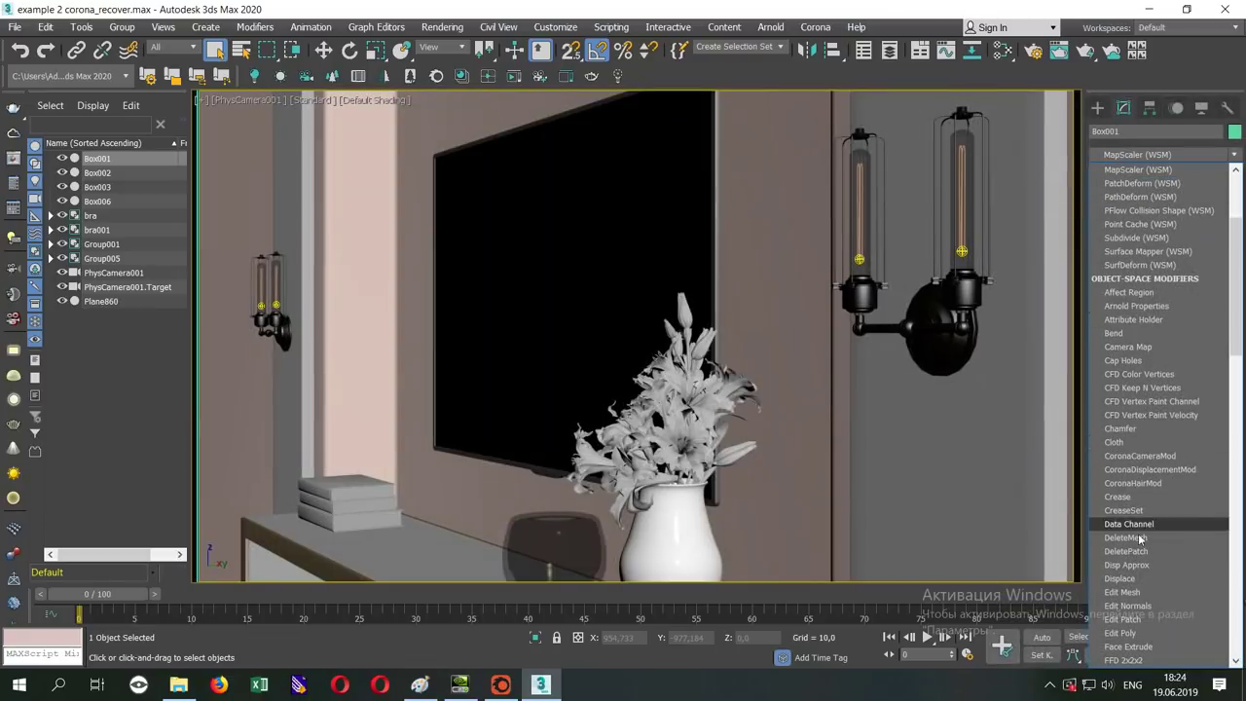
scroll(1126, 574, "down", 3)
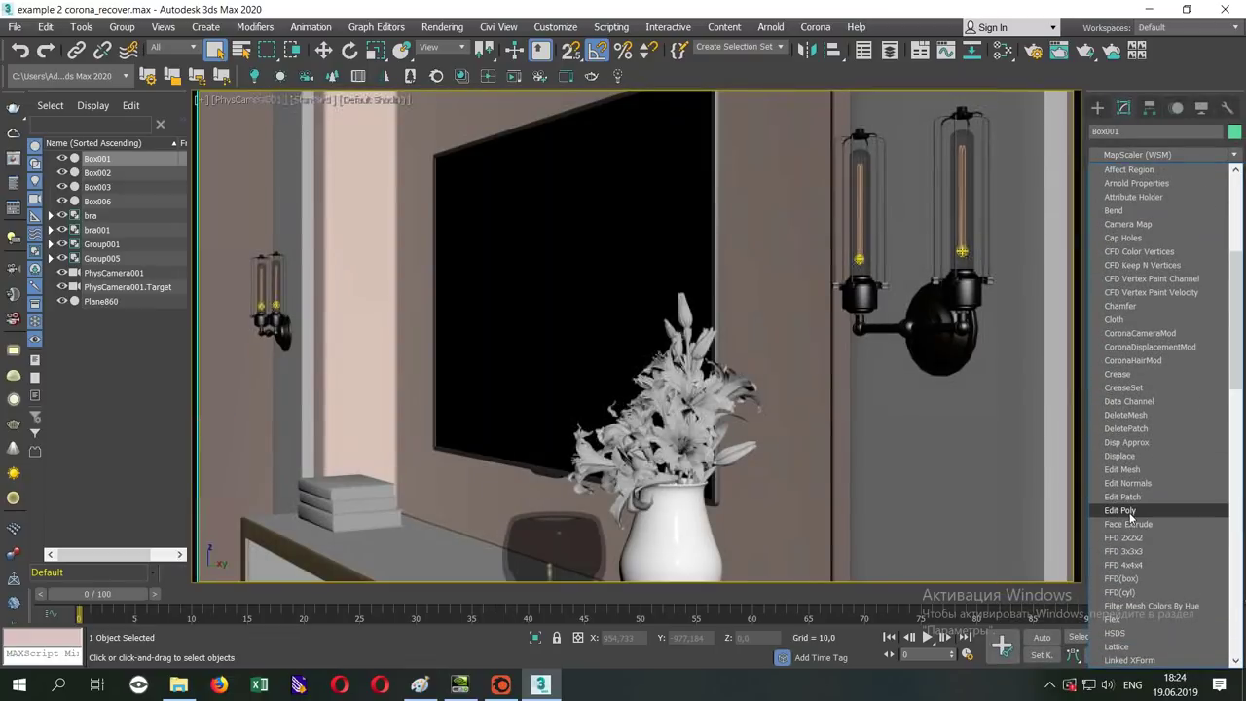
left_click(1122, 471)
- Select the two front wall faces at Polygon level and open the Slate Material Editor
left_click(1115, 174)
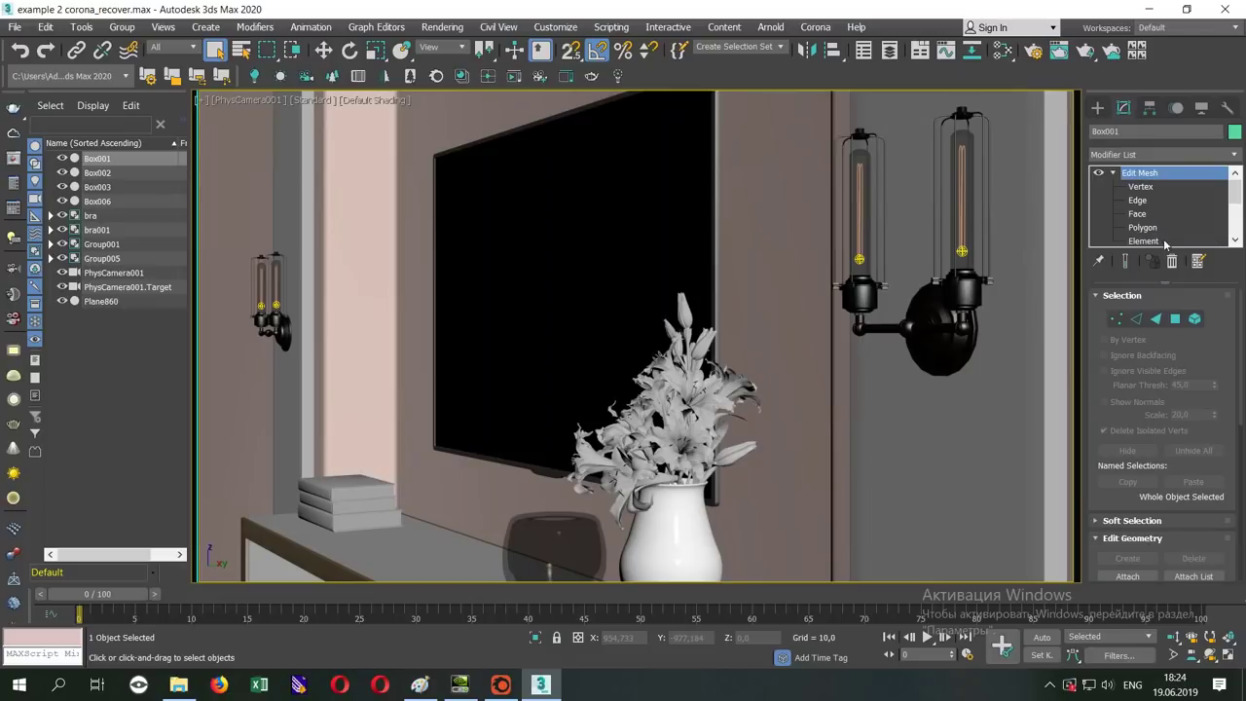
key("4")
left_click(580, 96)
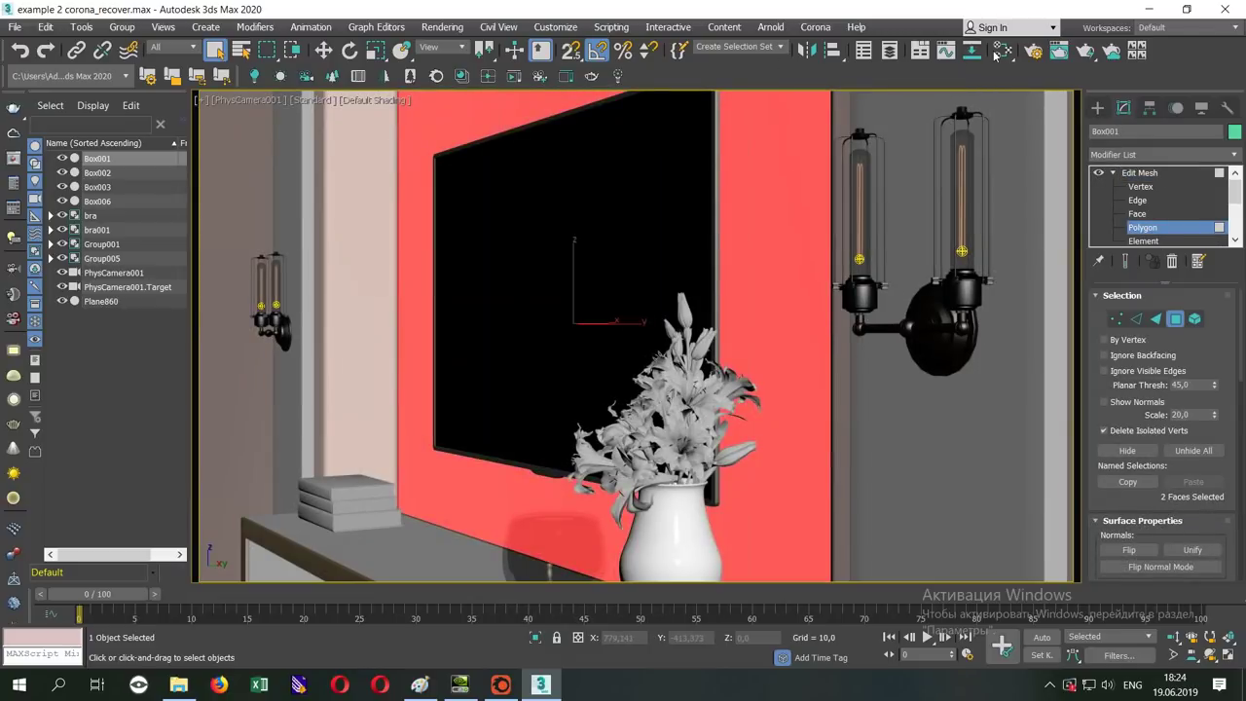
key("m")
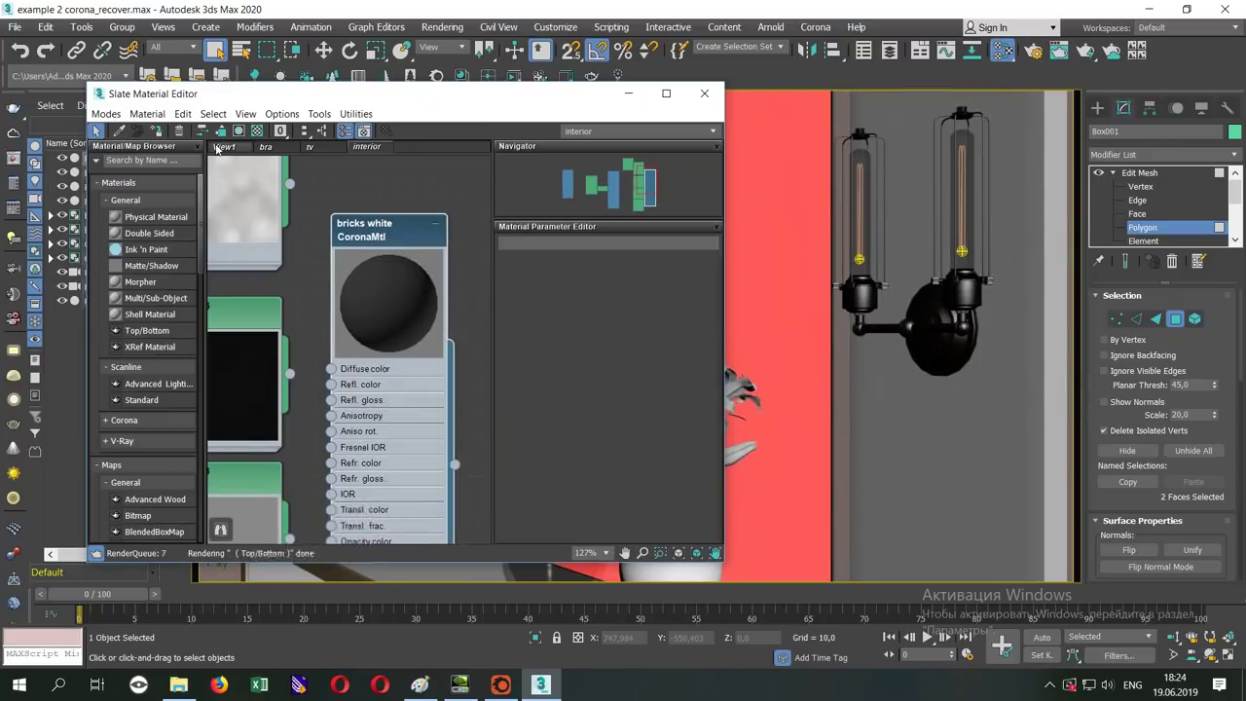
- Show the bricks white material's parameters and return from polygon level to whole-object editing
double_click(366, 246)
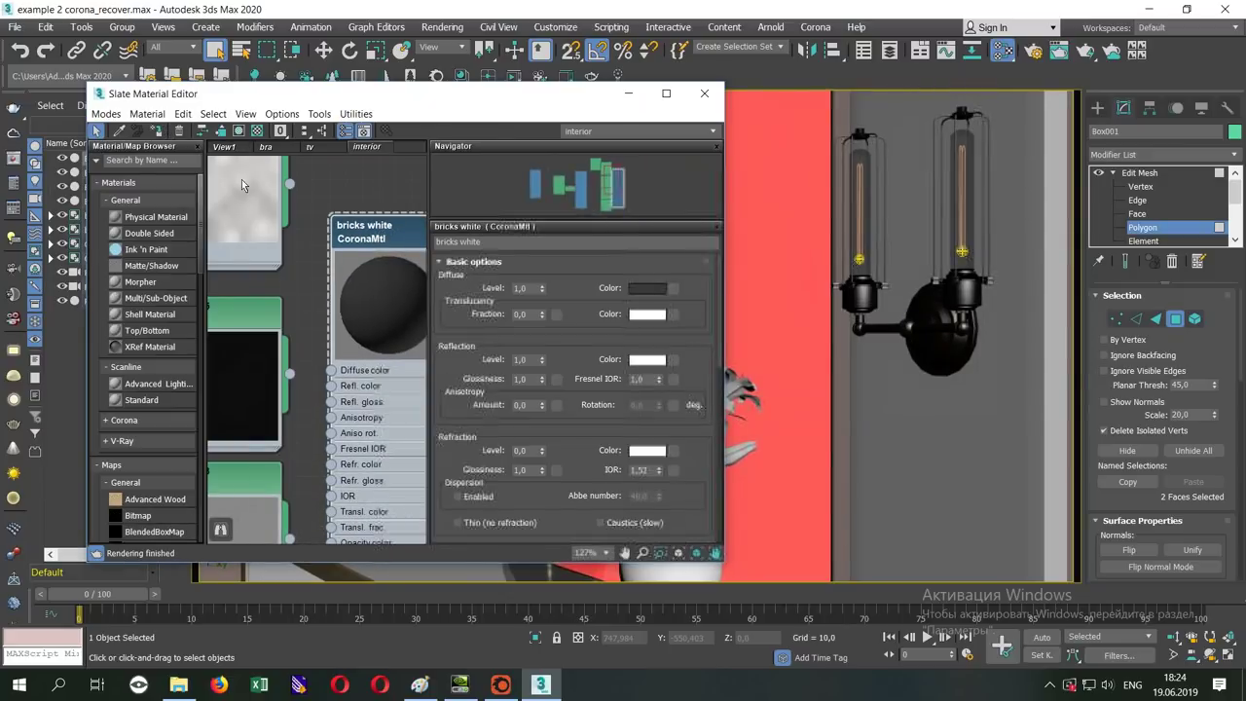
left_click(1135, 213)
left_click(1139, 212)
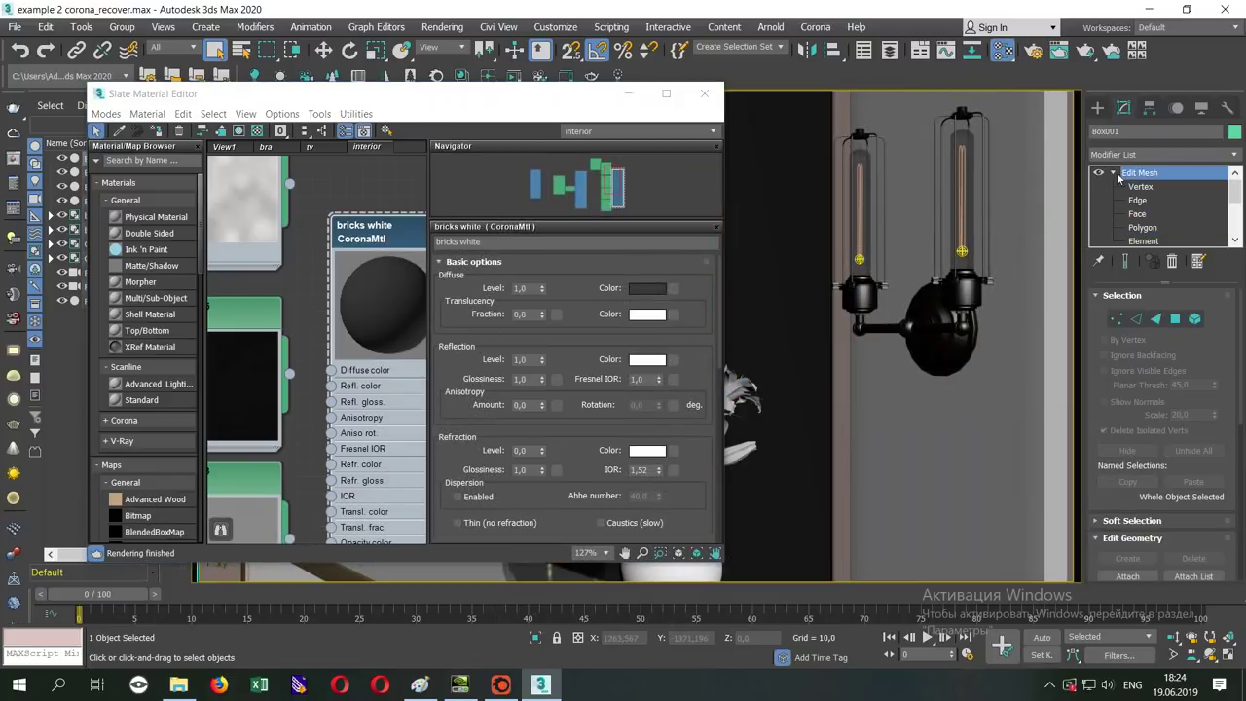
left_click_drag(539, 106, 573, 143)
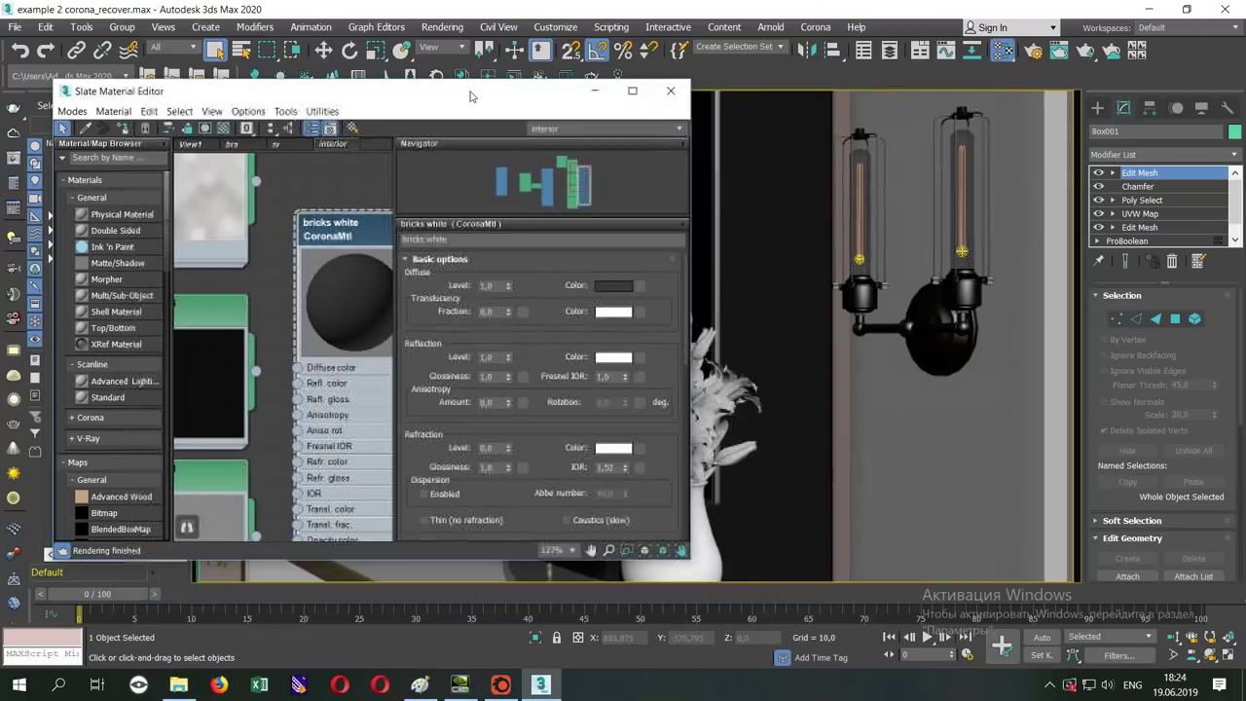
left_click_drag(572, 129, 506, 90)
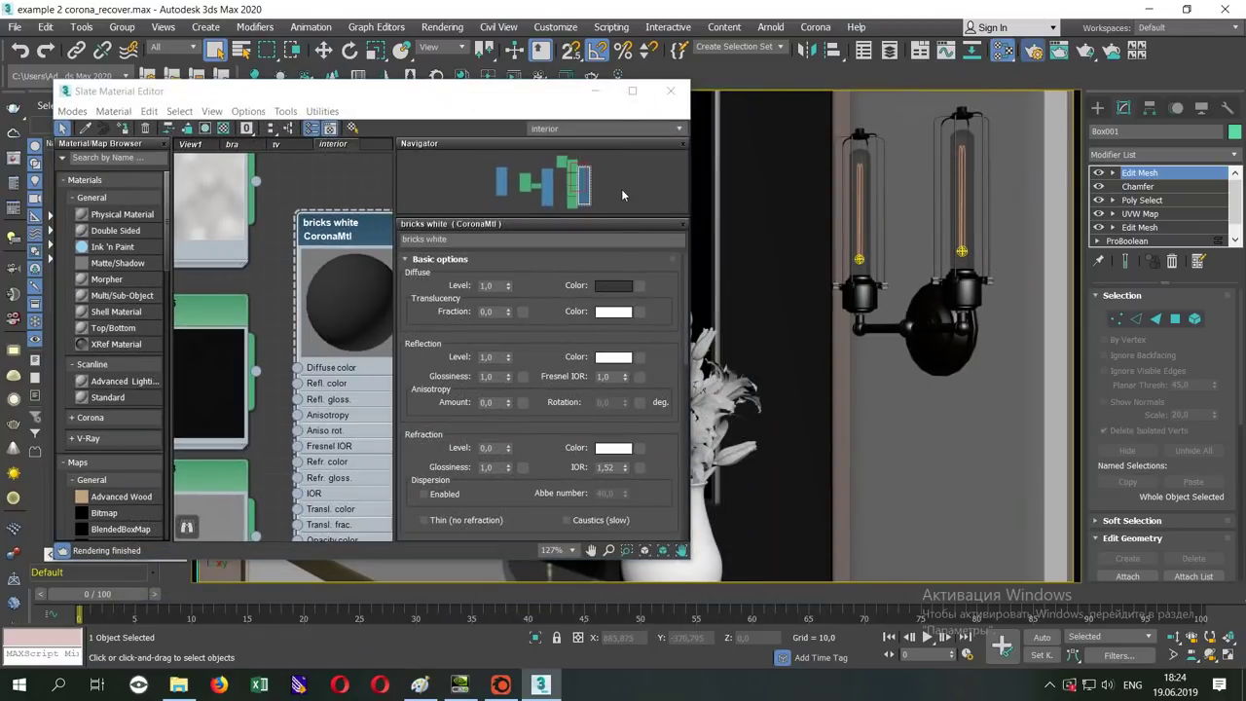
- Start a V-Ray render of the camera view in the frame buffer, then close Render Setup
key("F10")
left_click(296, 166)
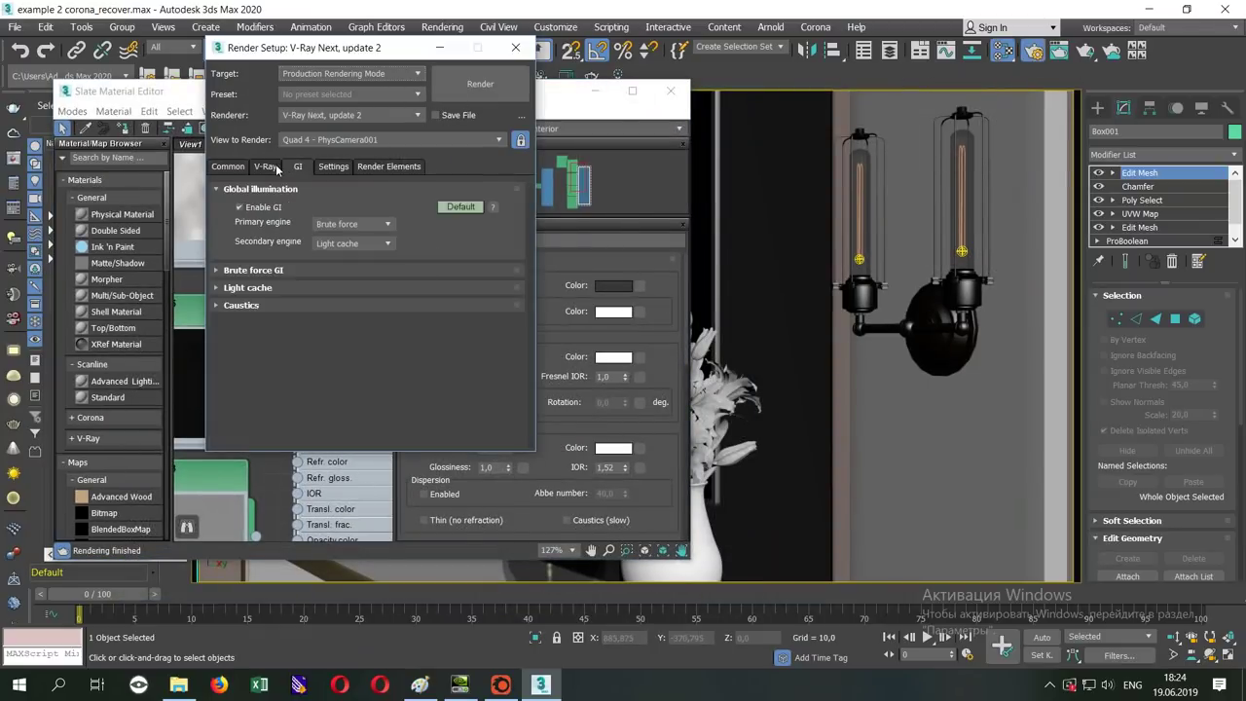
left_click(276, 169)
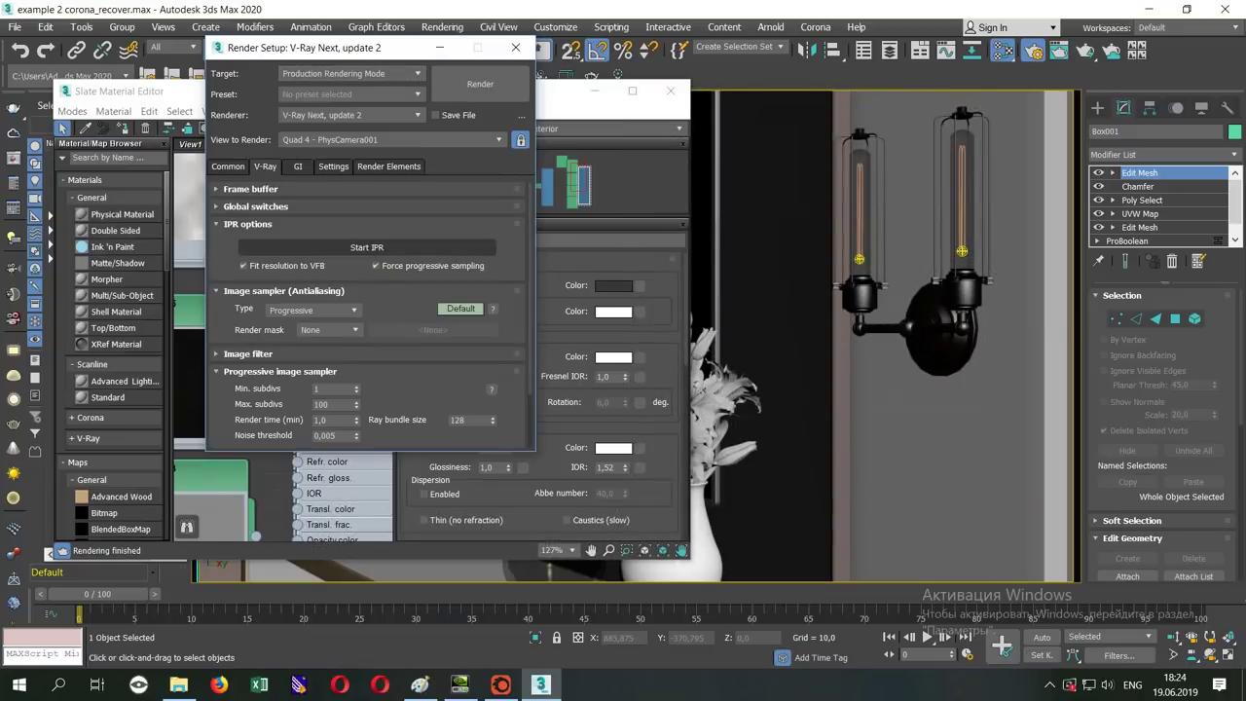
left_click(367, 247)
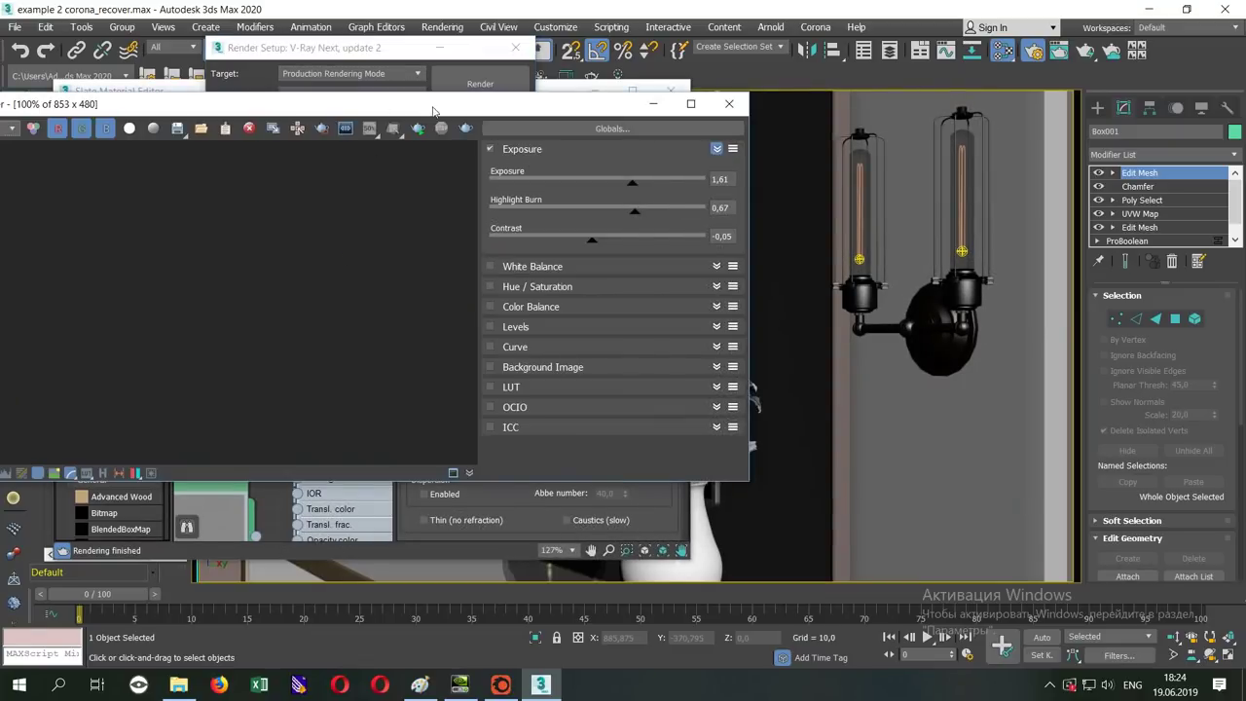
left_click(124, 473)
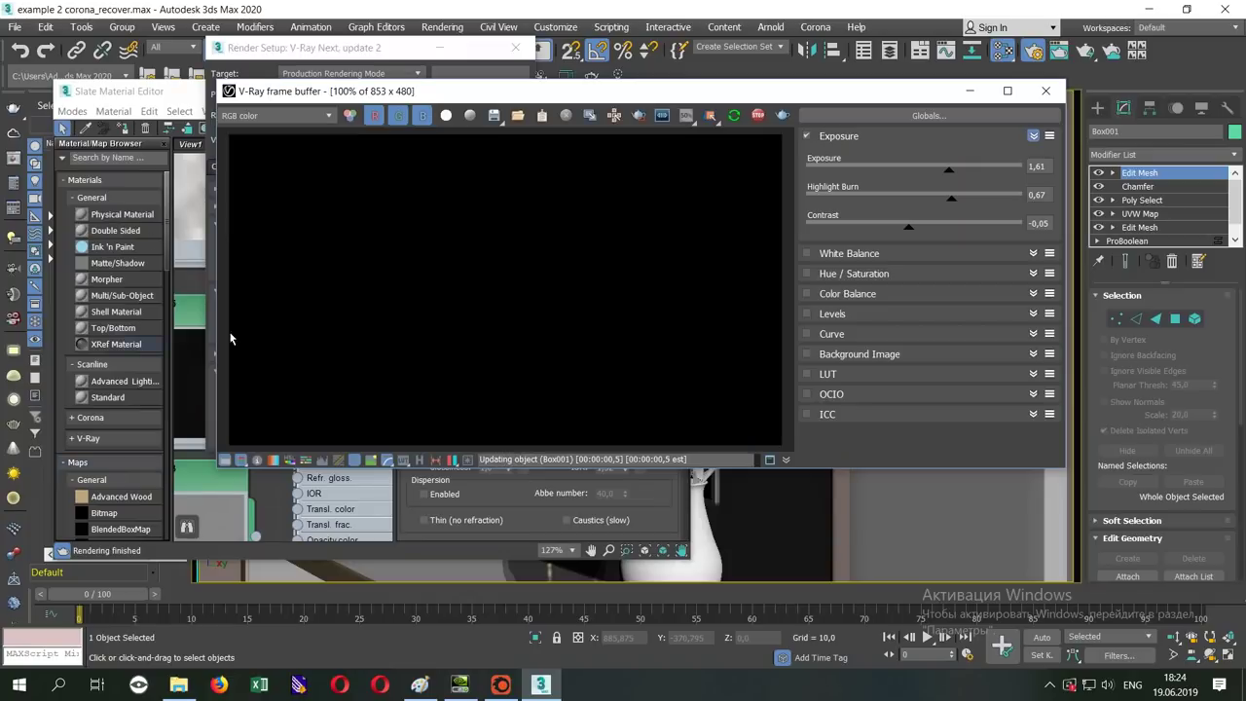
left_click_drag(396, 90, 780, 45)
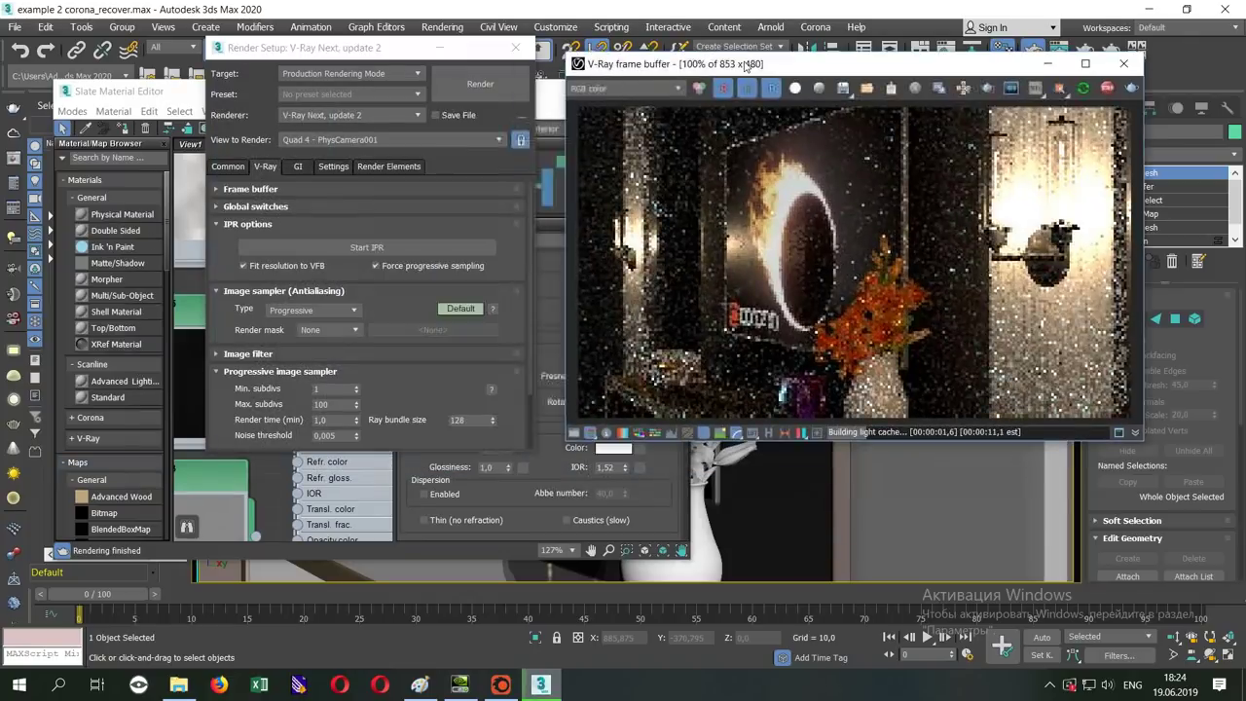
left_click(273, 58)
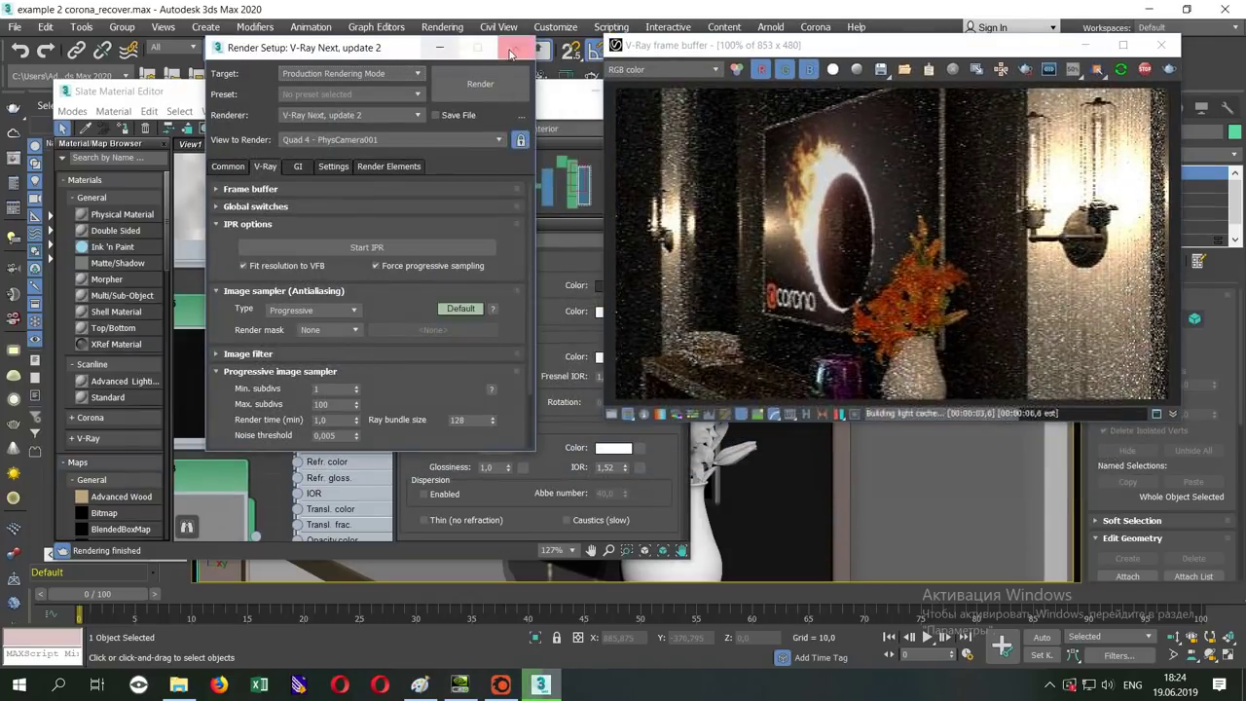
- Arrange the material editor and render windows, hide the map browser, and bring the bitmap nodes into view
left_click(542, 102)
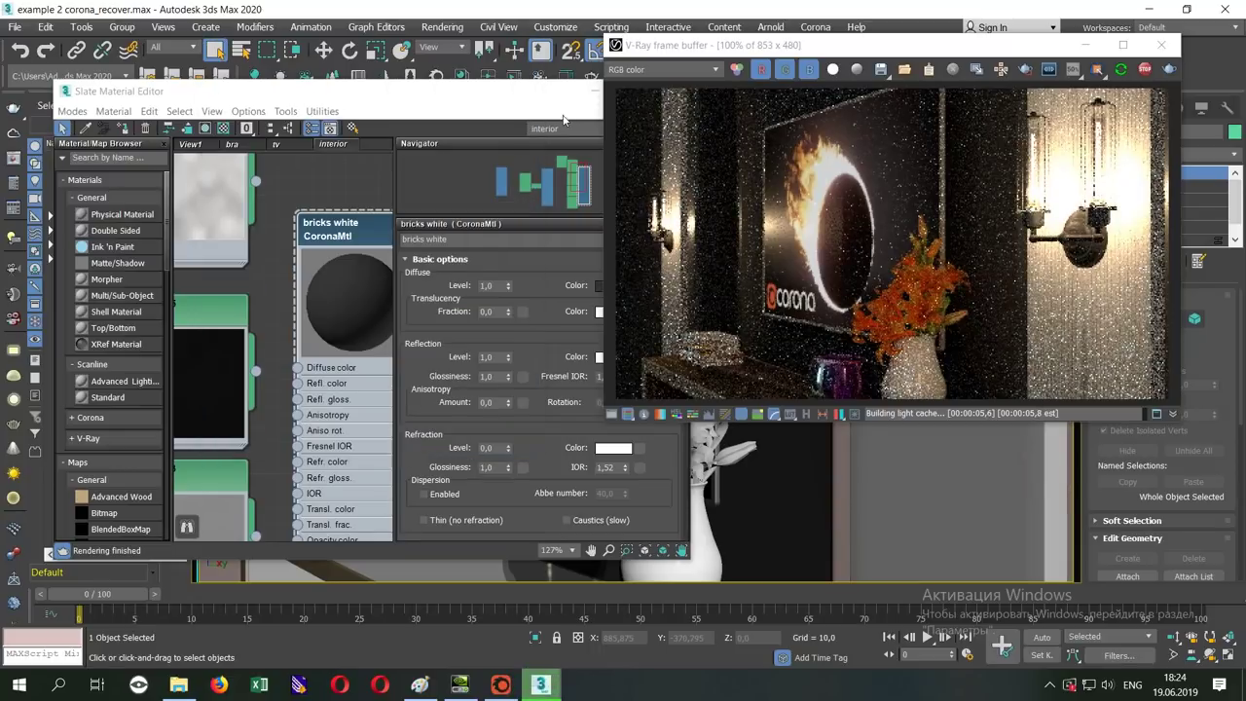
left_click_drag(455, 102, 437, 75)
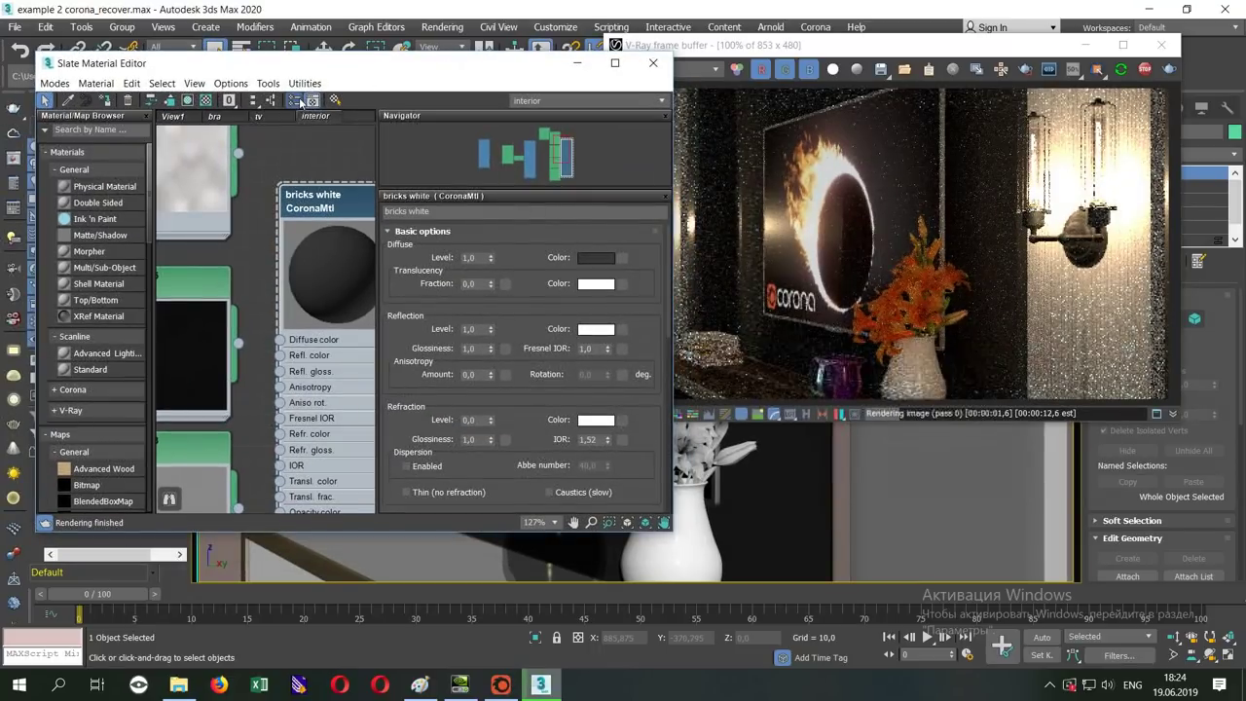
left_click(291, 100)
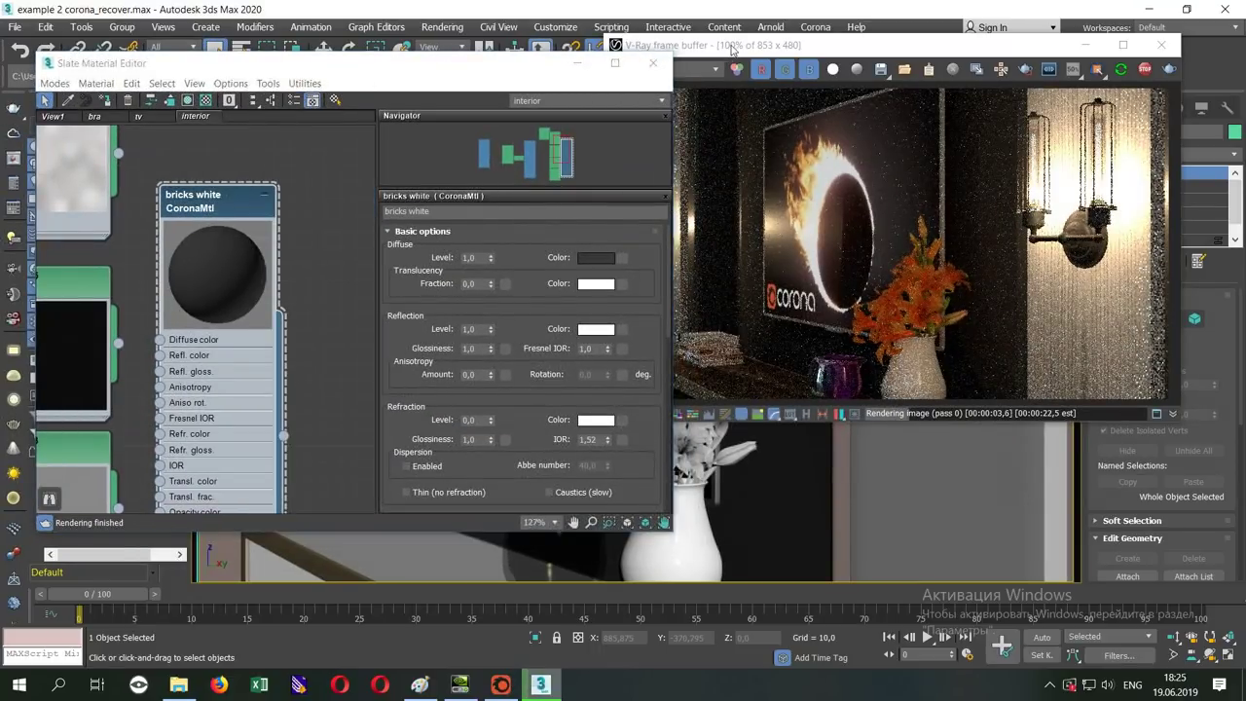
left_click_drag(740, 45, 849, 34)
left_click_drag(601, 63, 601, 46)
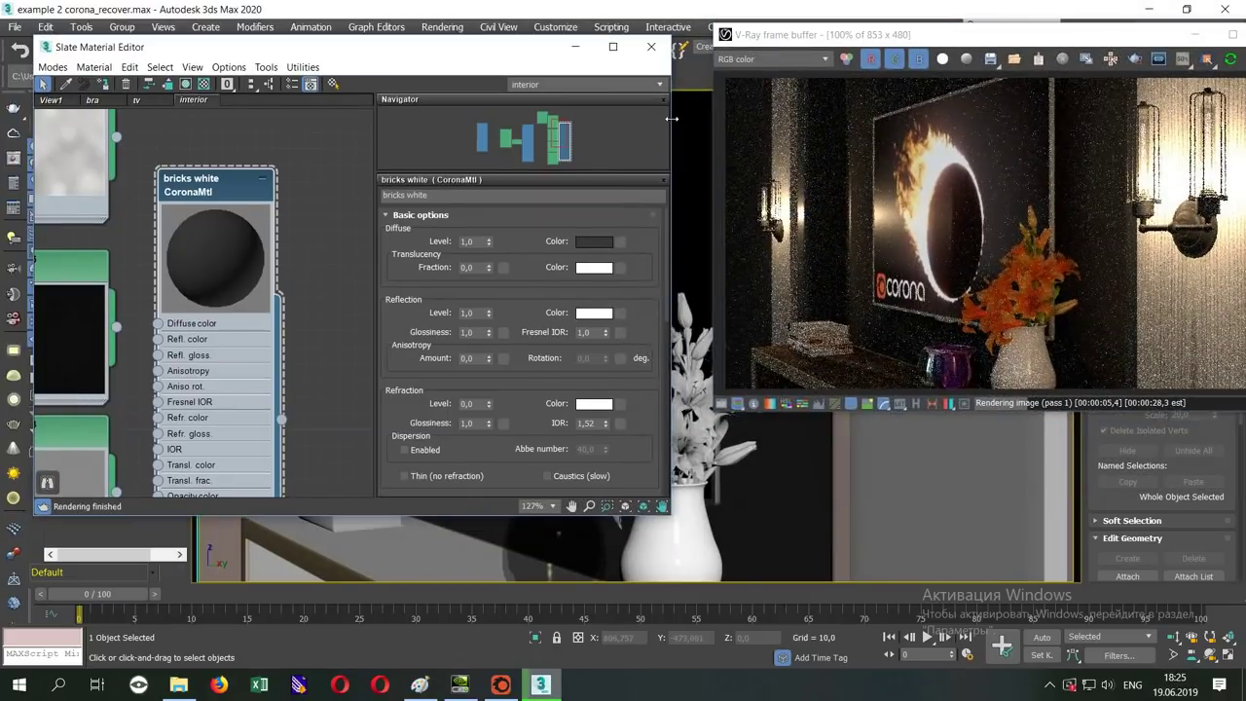
left_click_drag(670, 119, 708, 119)
mouse_move(210, 248)
middle_mouse_down()
mouse_move(388, 670)
mouse_move(144, 165)
middle_mouse_up()
- Connect Map #12's Color Correction output to the bricks white CoronaMtl Diffuse color input
scroll(144, 161, "up", 2)
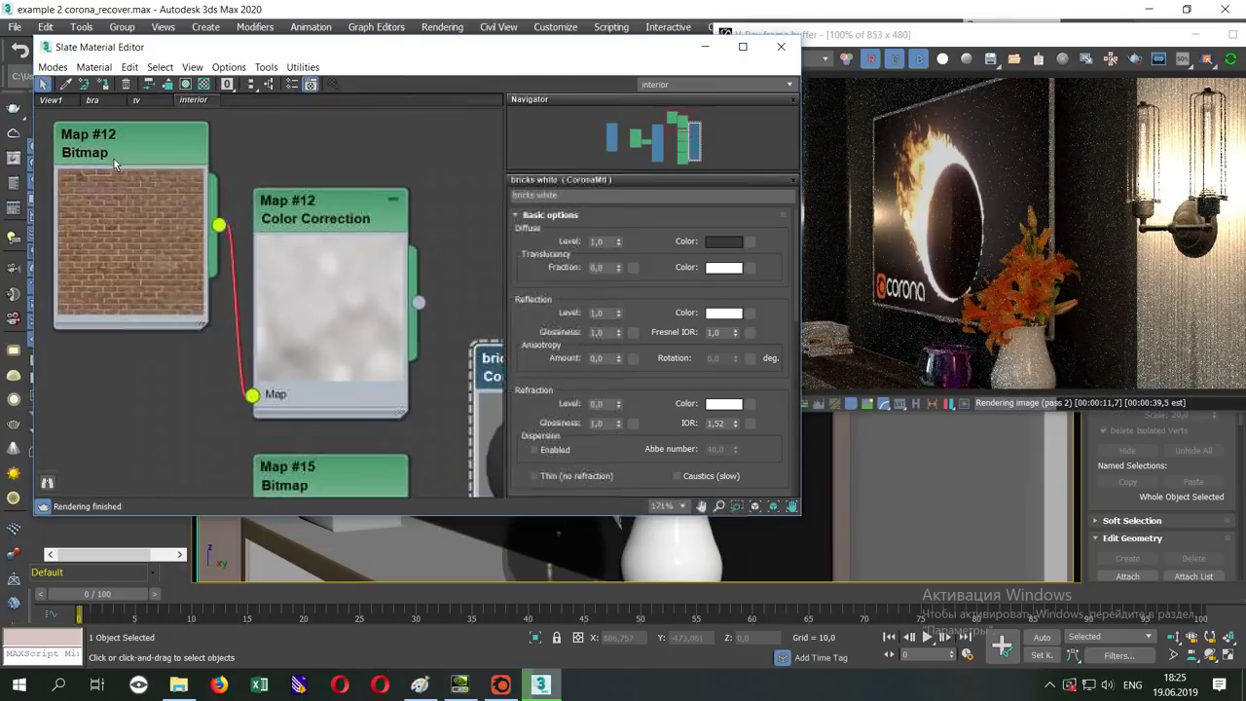
left_click(127, 156)
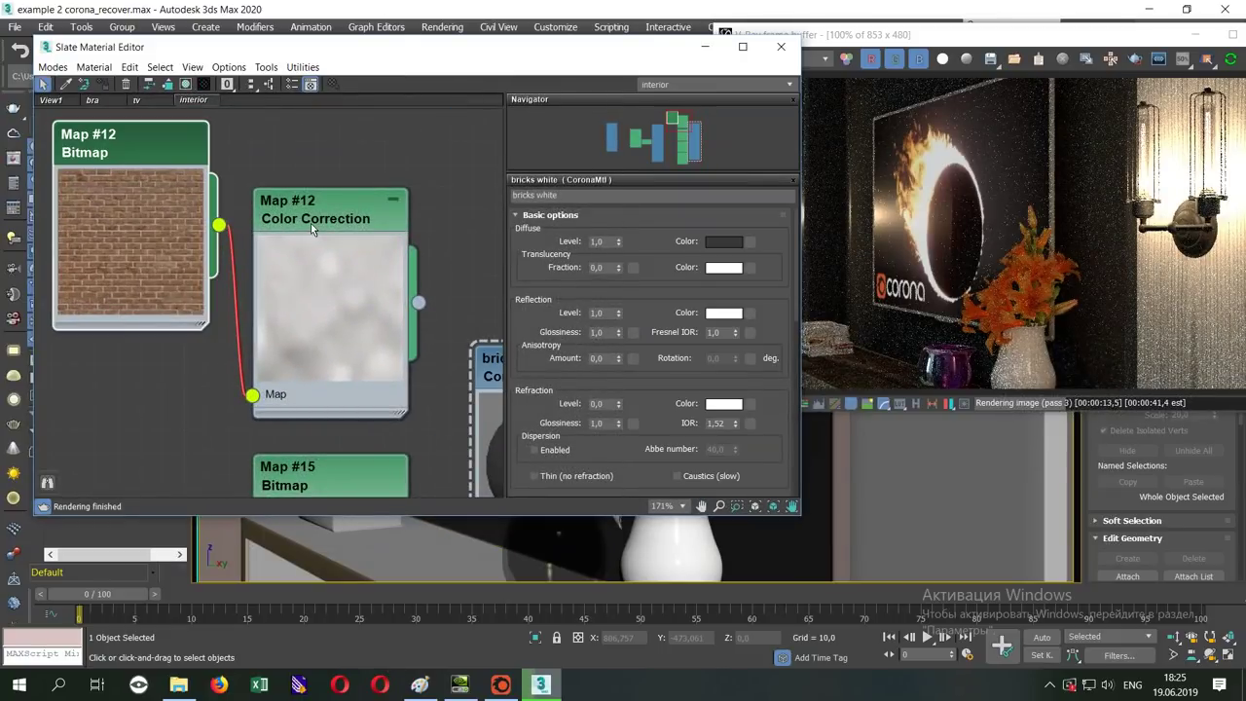
scroll(313, 226, "down", 1)
middle_click_drag(314, 235, 177, 150)
scroll(311, 219, "down", 1)
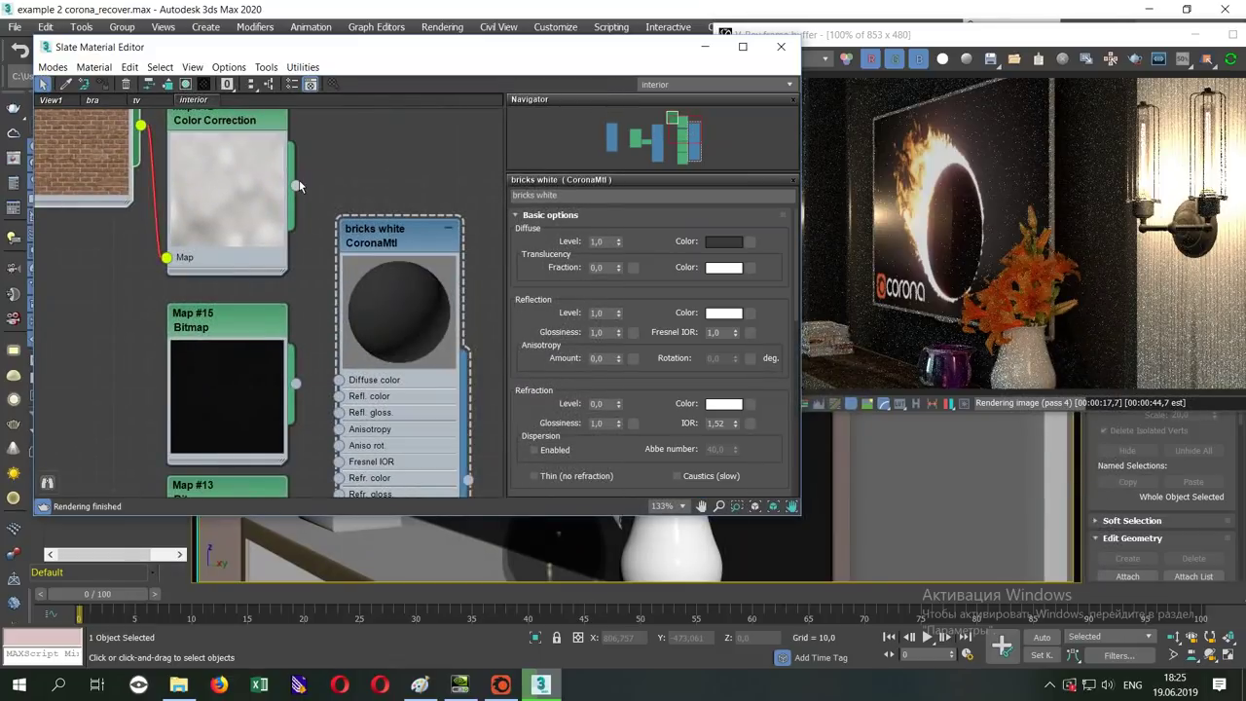
left_click_drag(340, 383, 338, 379)
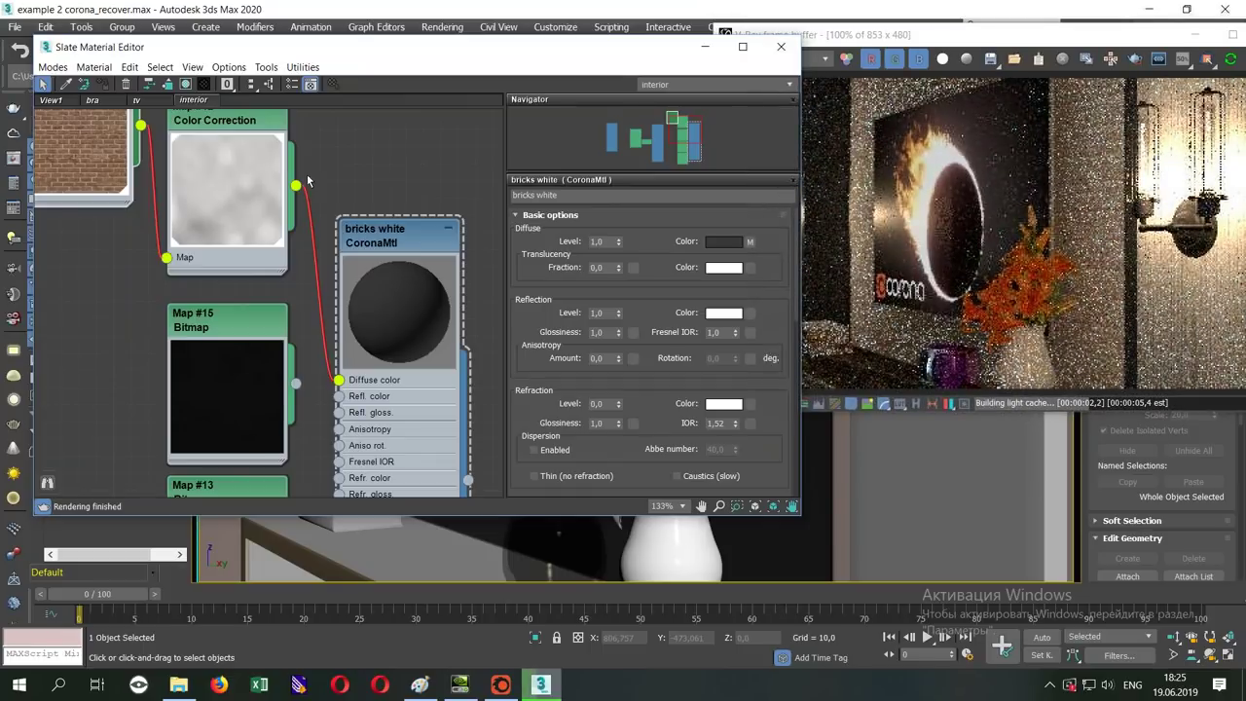
middle_click_drag(88, 133, 230, 234)
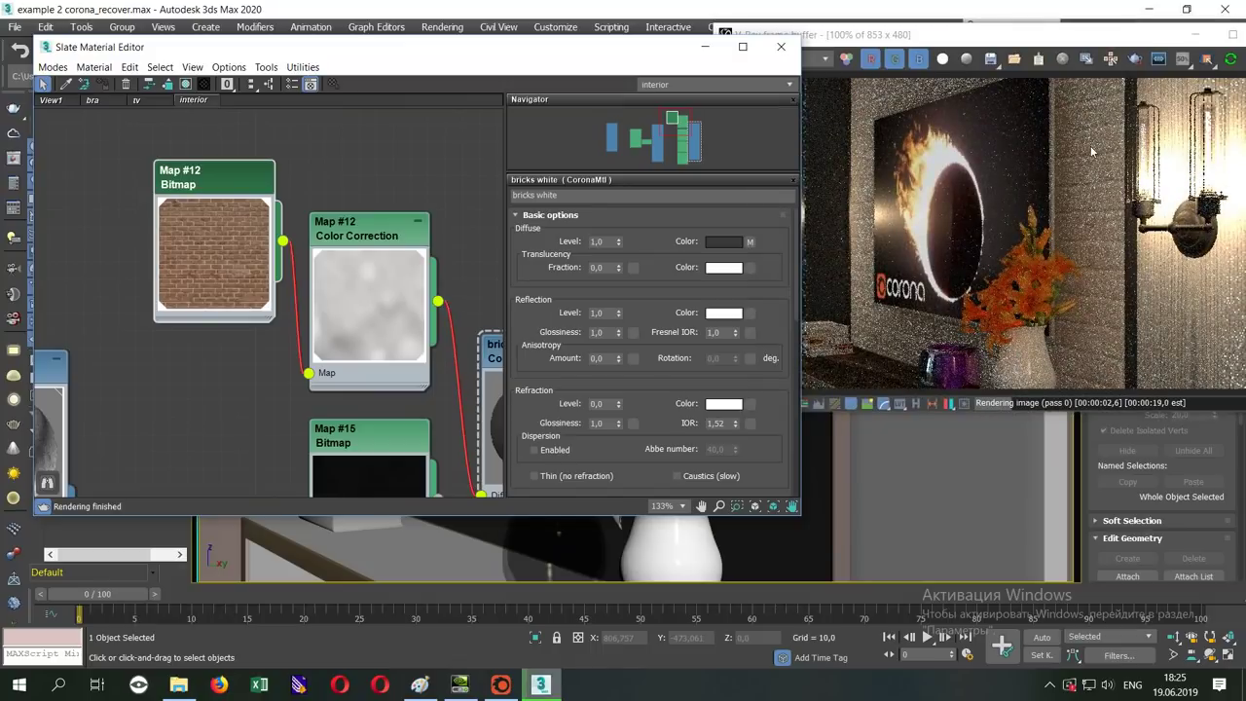
mouse_move(394, 372)
middle_mouse_down()
mouse_move(283, 189)
mouse_move(251, 101)
middle_mouse_up()
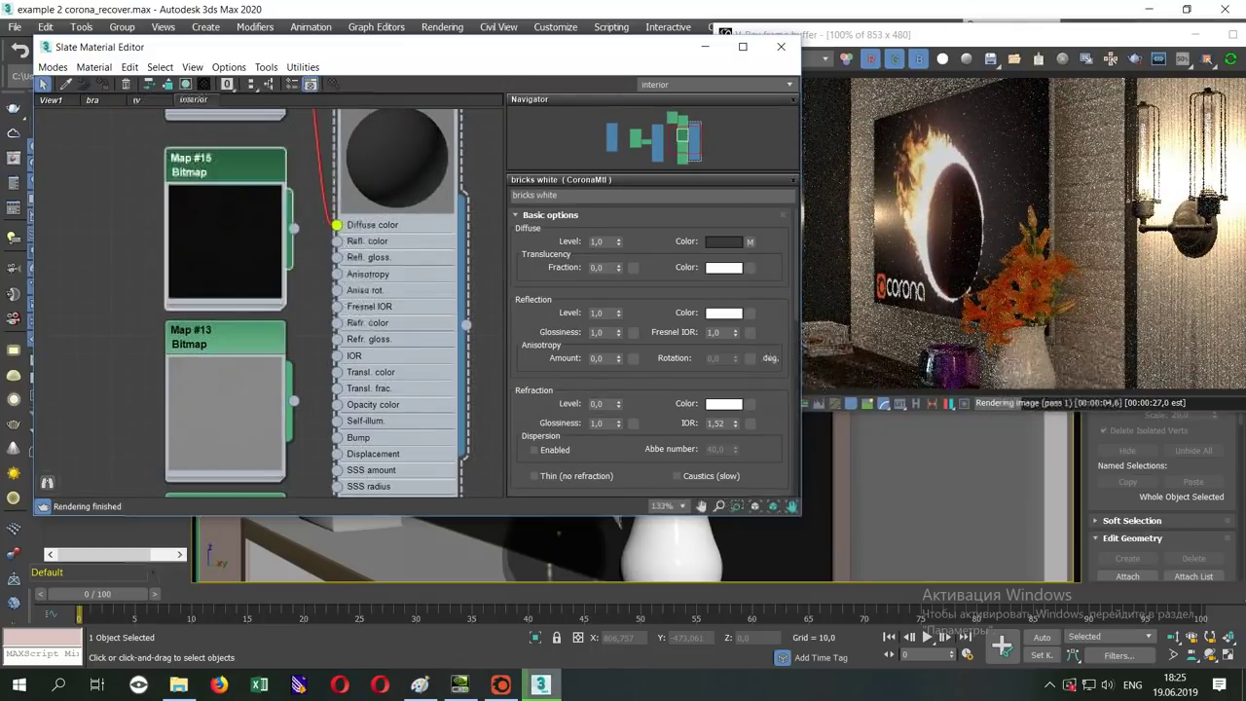
- Inspect Map #15 and preview its brown_brick_wall_9_reflection.png image
double_click(227, 183)
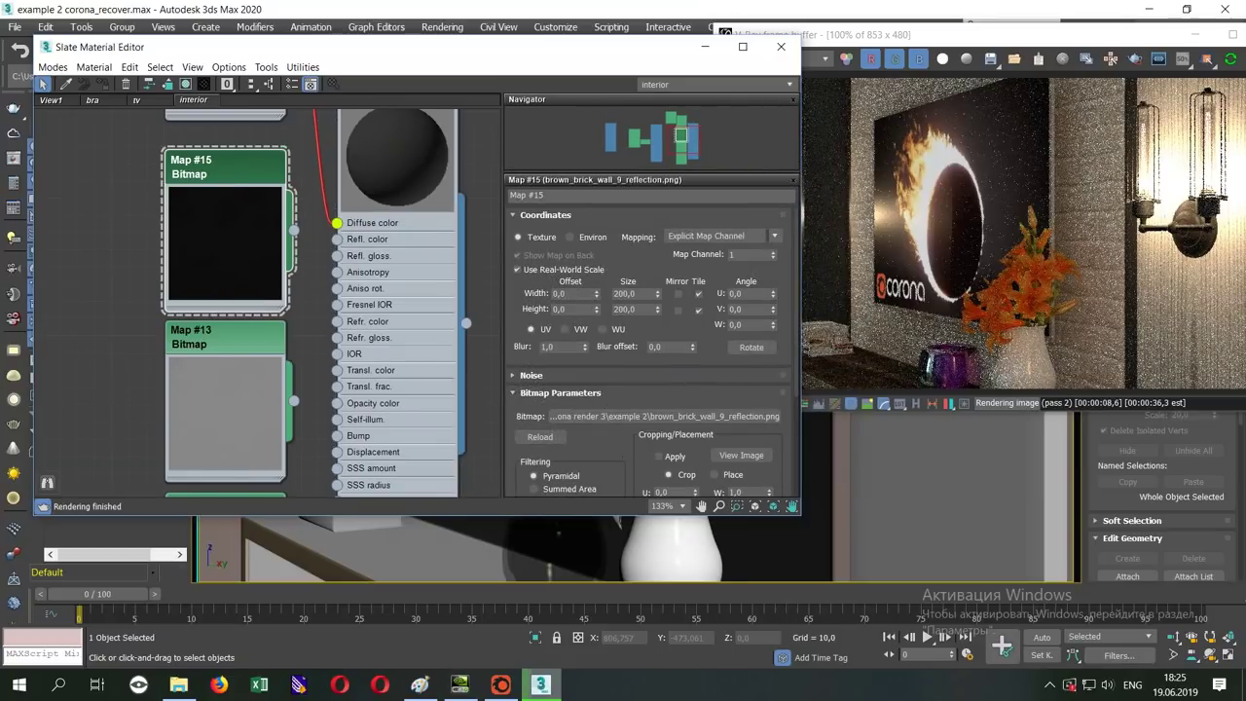
left_click(741, 456)
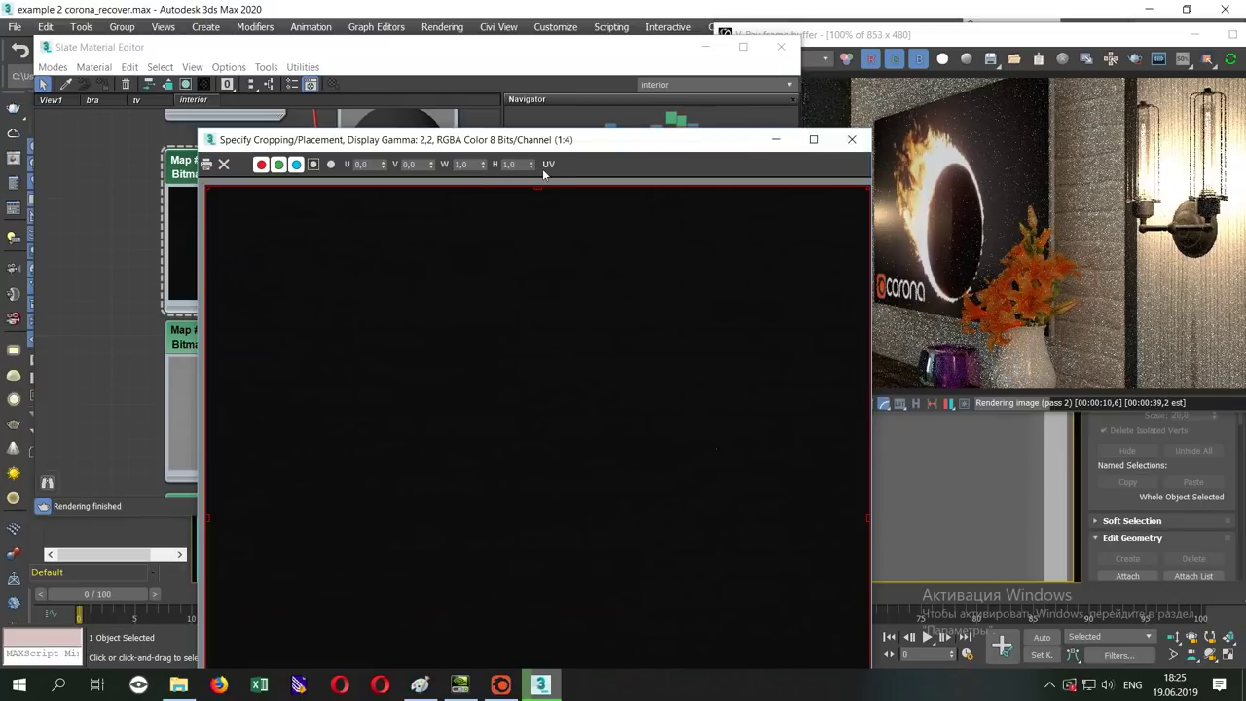
scroll(706, 256, "up", 1)
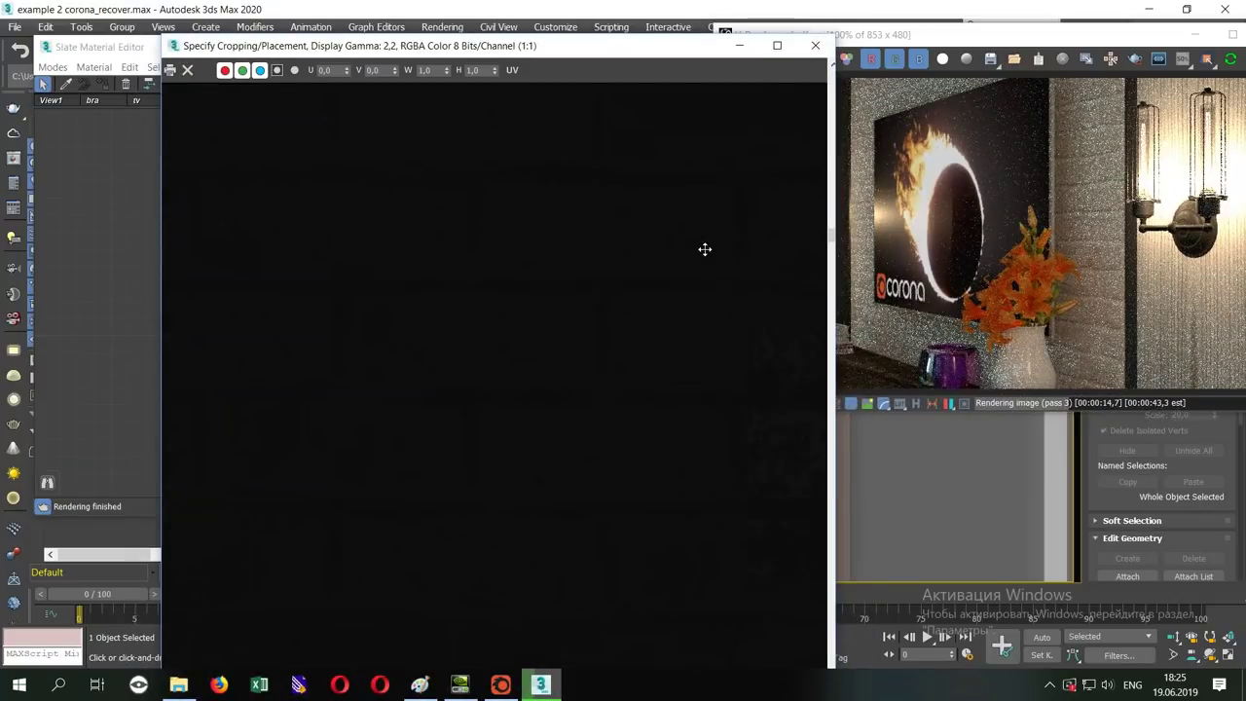
mouse_move(489, 207)
left_mouse_down()
mouse_move(520, 200)
mouse_move(619, 244)
mouse_move(711, 258)
left_mouse_up()
left_click(816, 45)
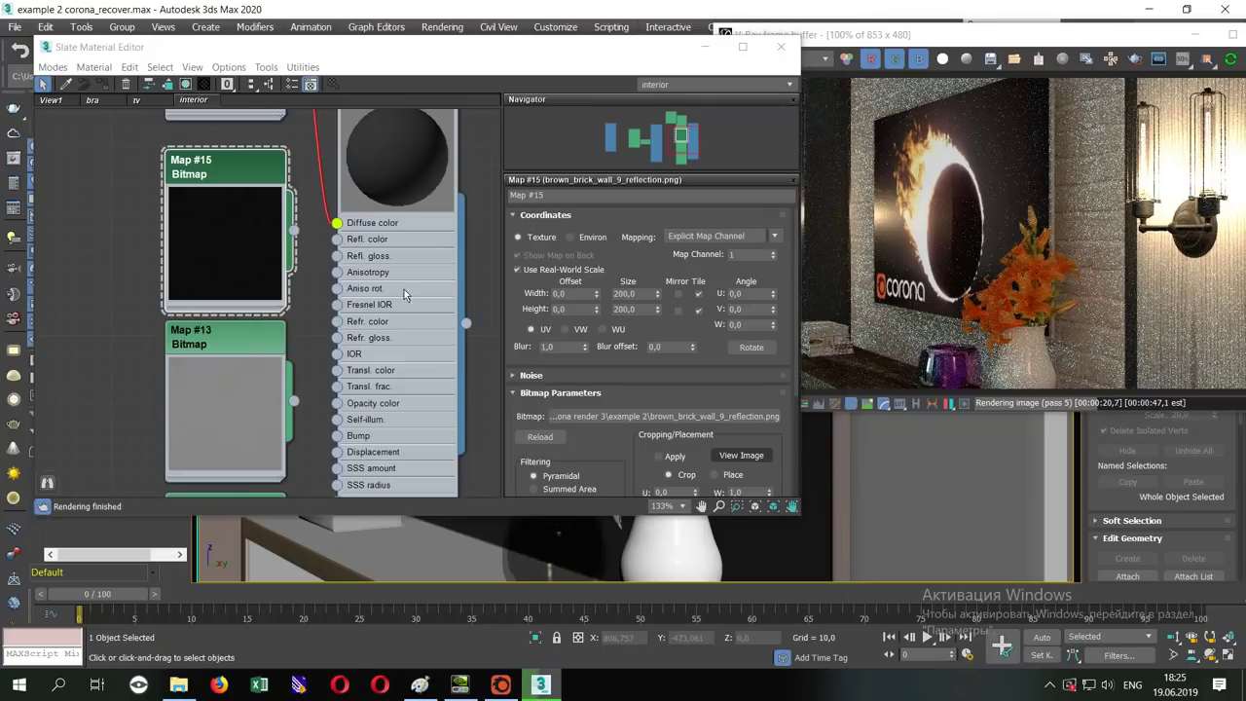
- Wire Map #15 into bricks white's Refl. gloss and set the Fresnel IOR to 50
mouse_move(296, 236)
left_mouse_down()
mouse_move(337, 242)
mouse_move(336, 255)
left_mouse_up()
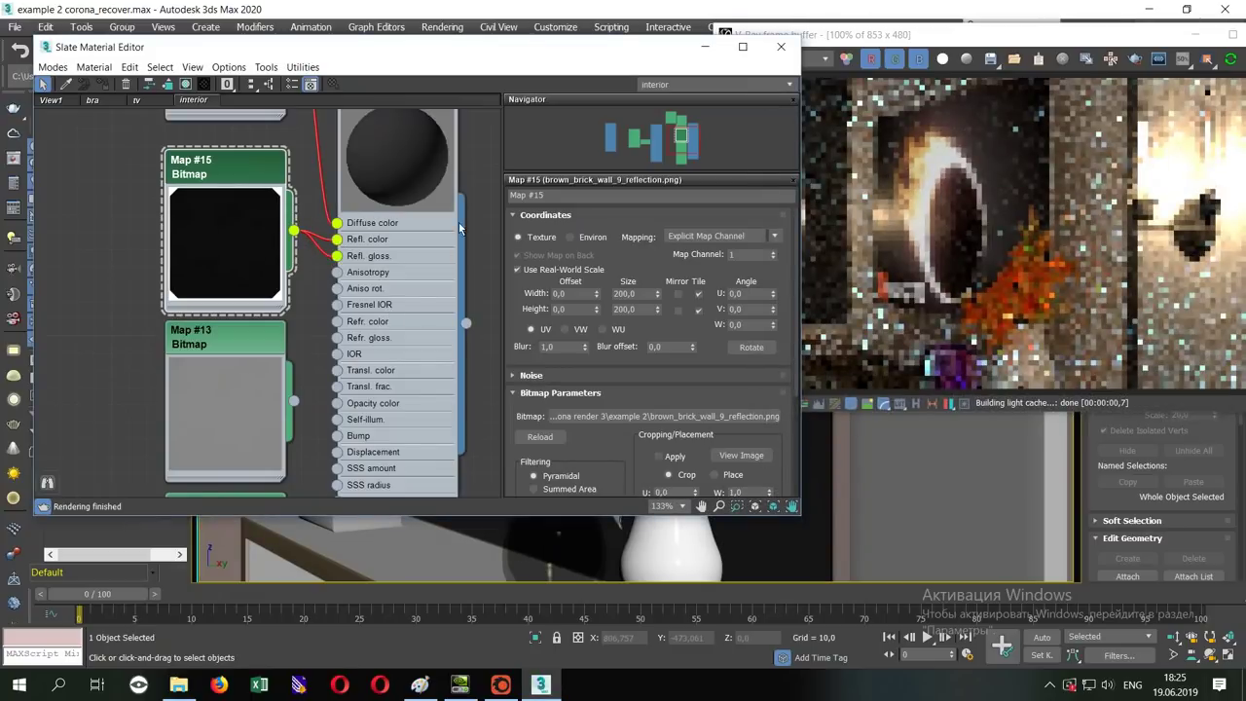
middle_click_drag(476, 173, 421, 301)
left_click(321, 251)
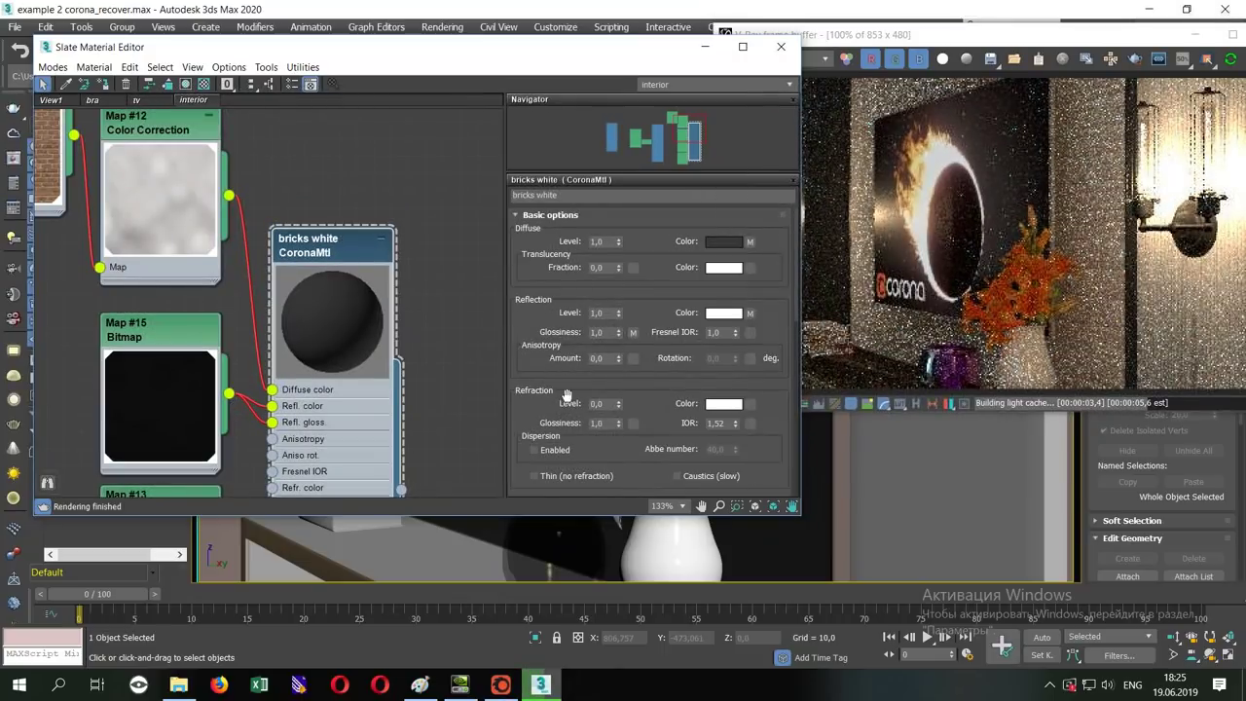
type("50")
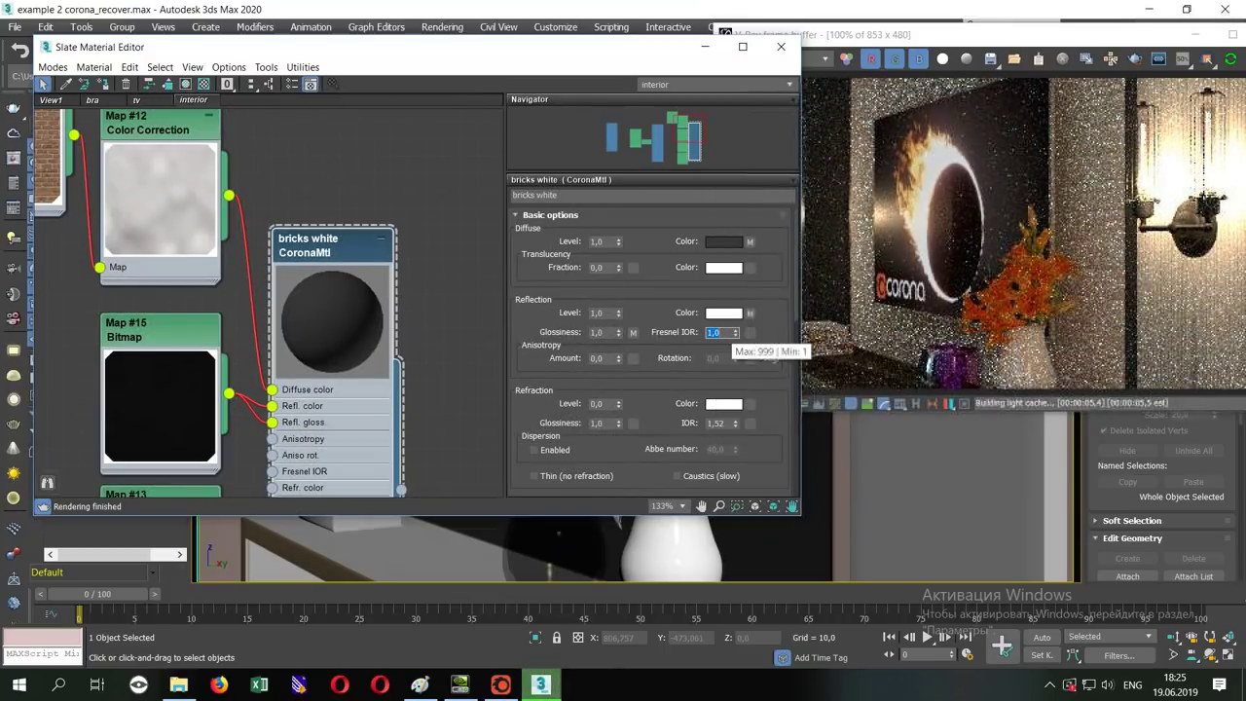
key("Return")
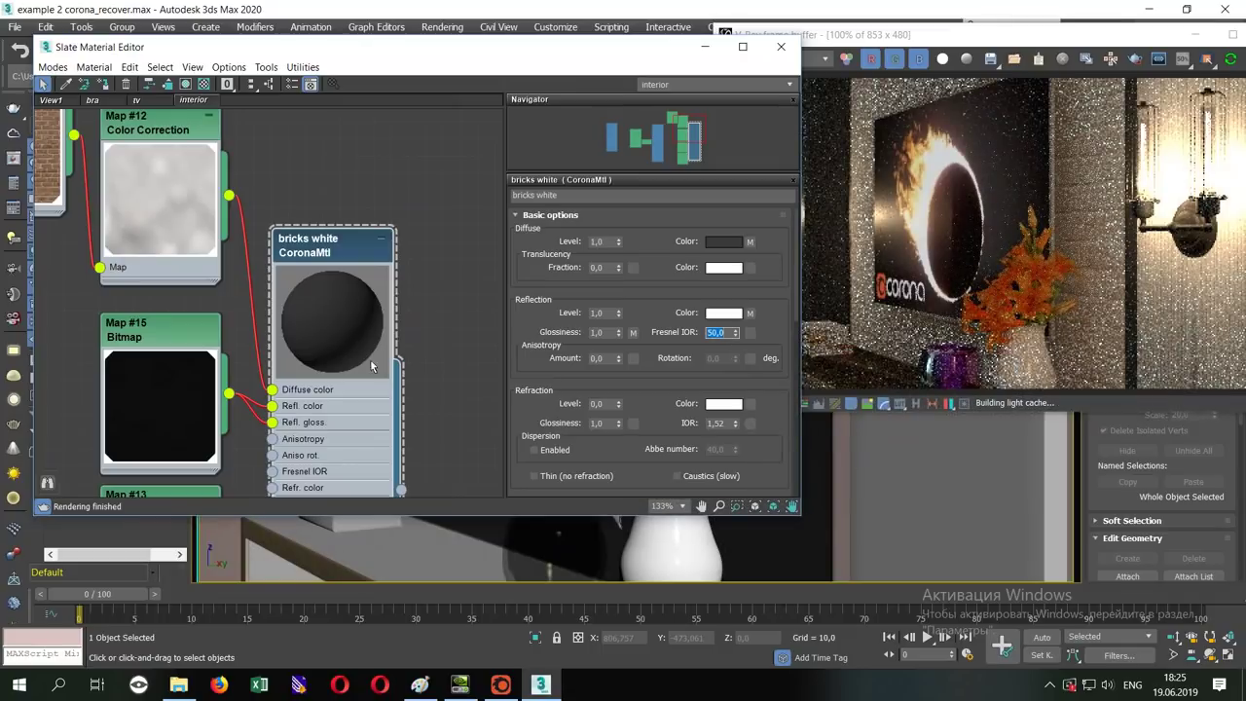
middle_click_drag(429, 369, 437, 234)
middle_click_drag(294, 409, 346, 238)
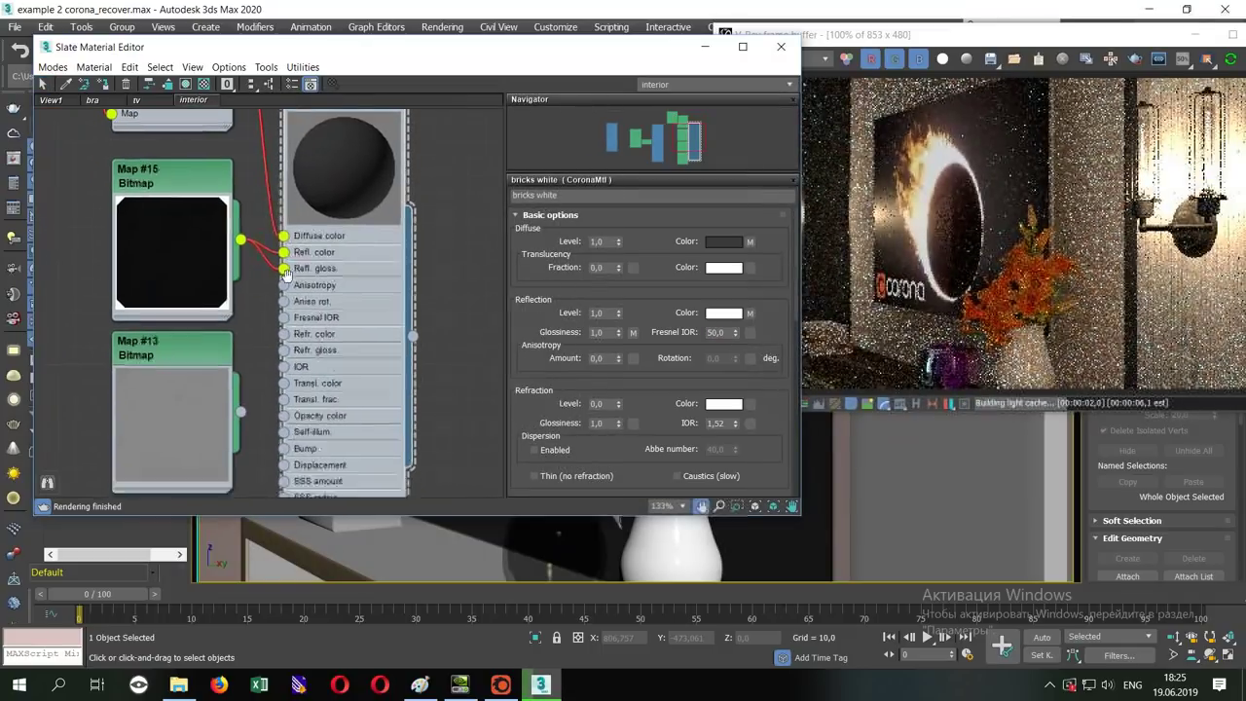
- Inspect Map #13 and Map #14, previewing the brown_brick_wall_9_height.png image
double_click(220, 262)
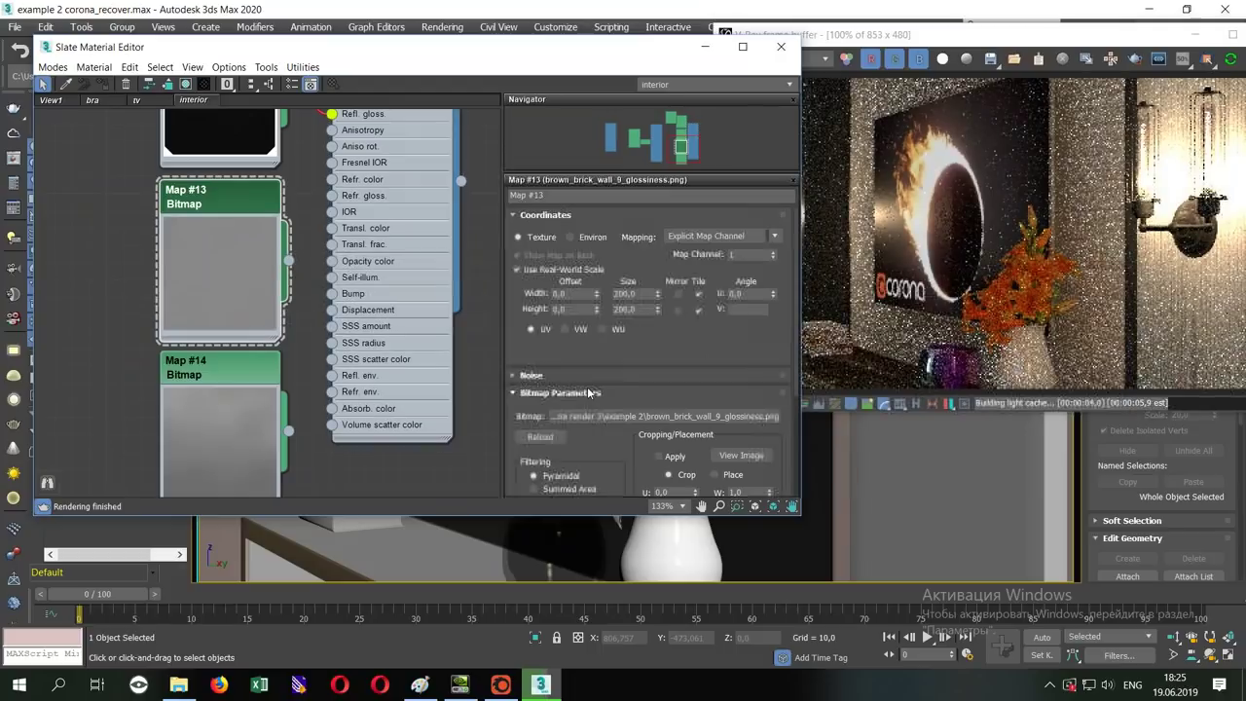
middle_click_drag(280, 244, 258, 352)
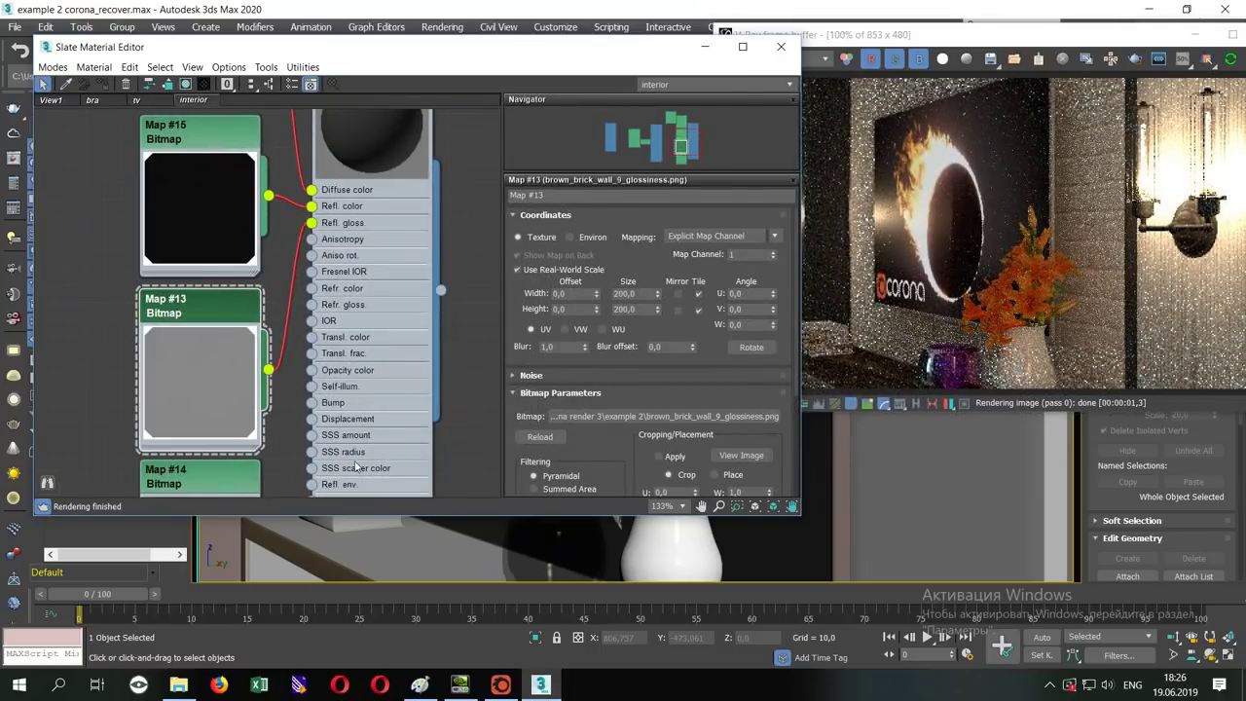
middle_click_drag(300, 453, 313, 235)
double_click(212, 331)
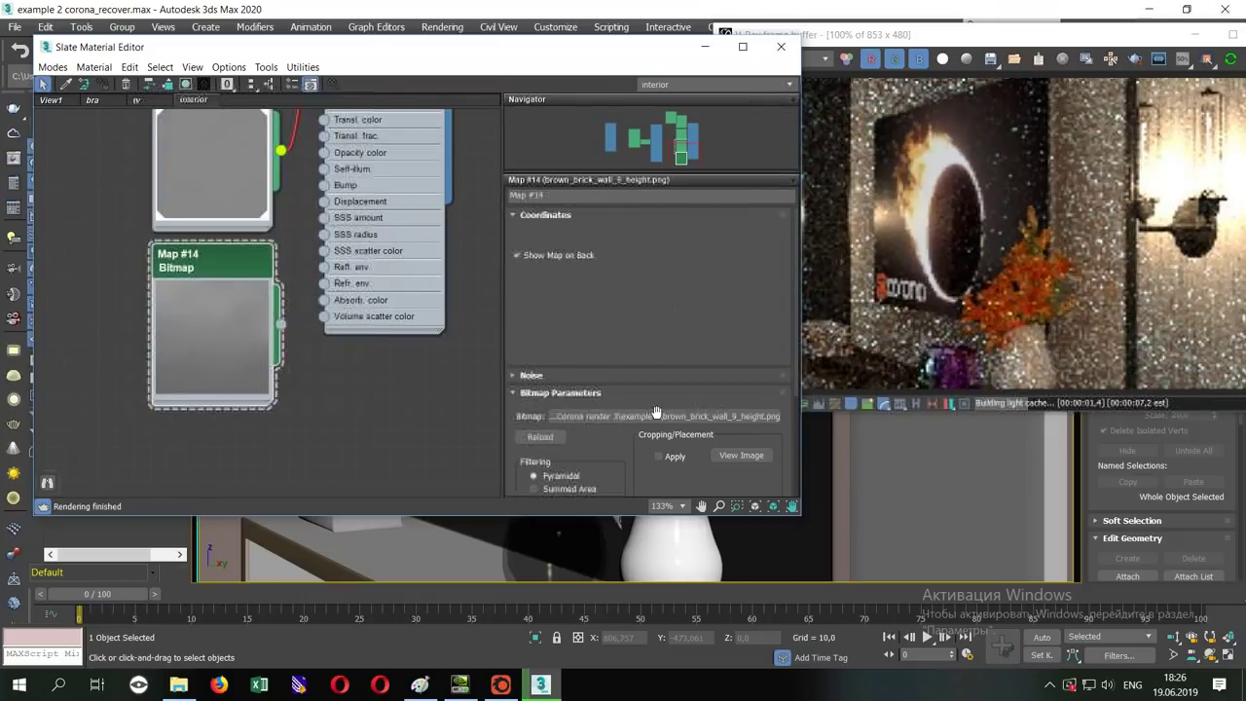
left_click(746, 456)
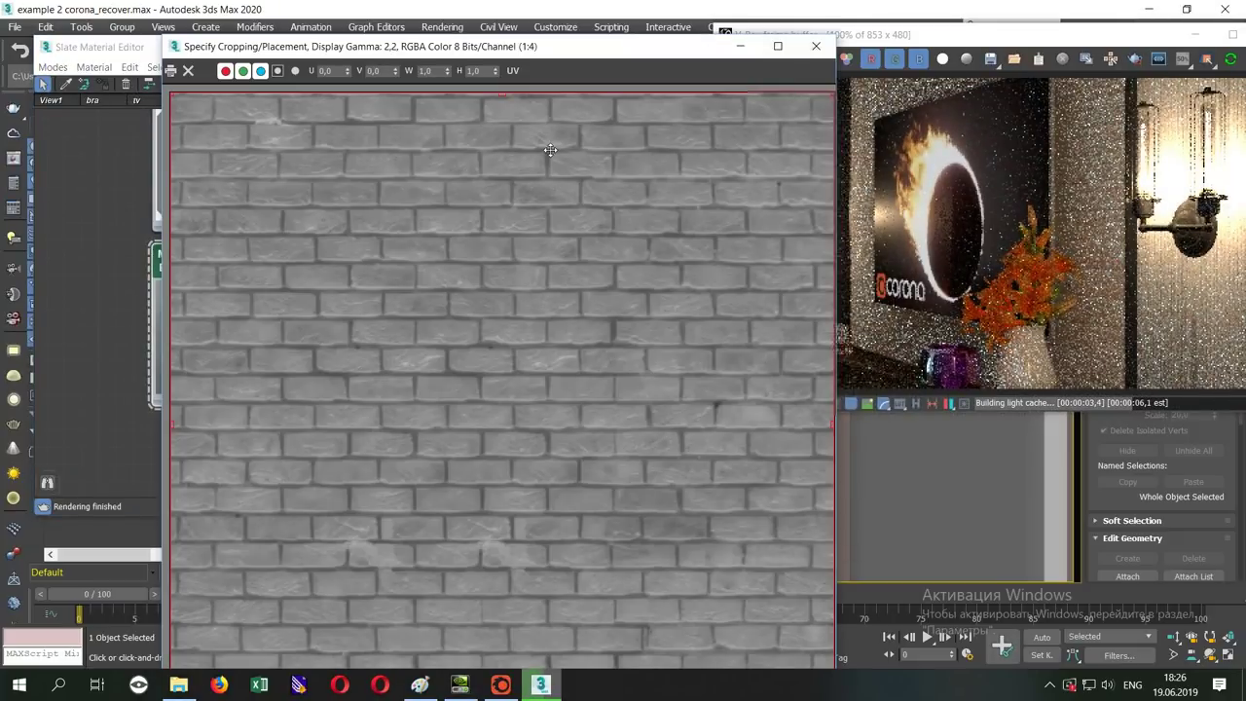
scroll(432, 166, "up", 1)
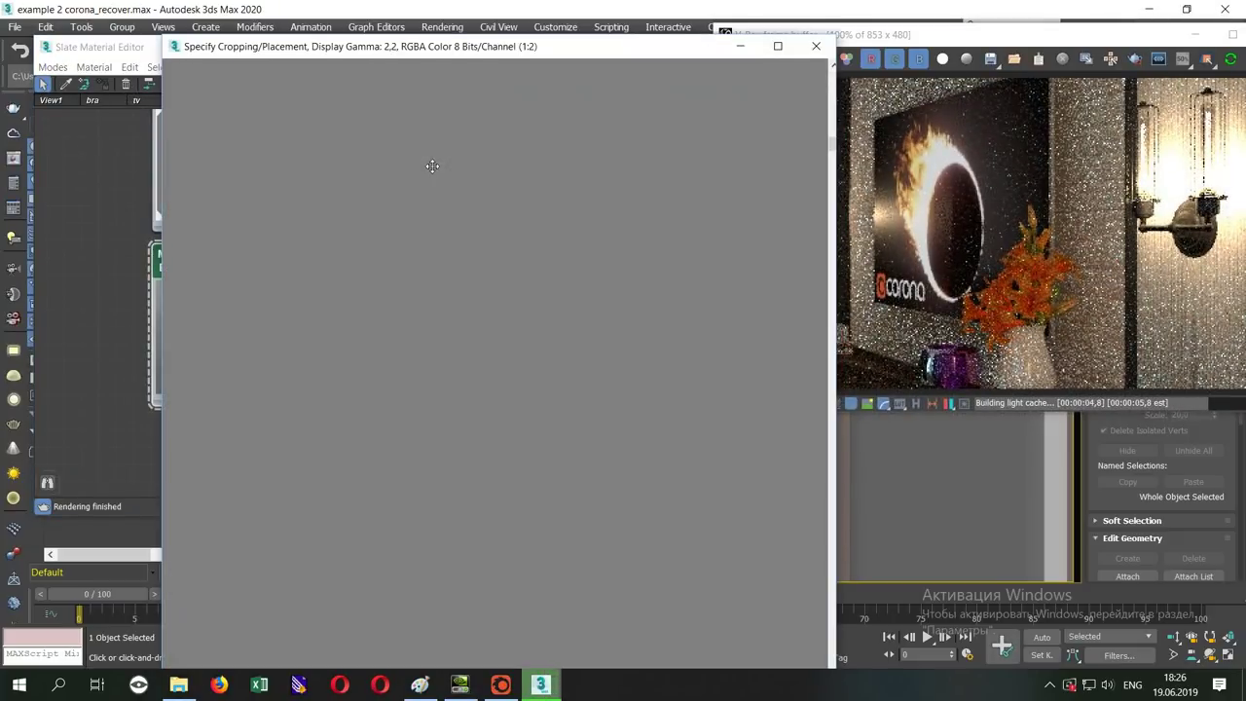
scroll(432, 166, "up", 1)
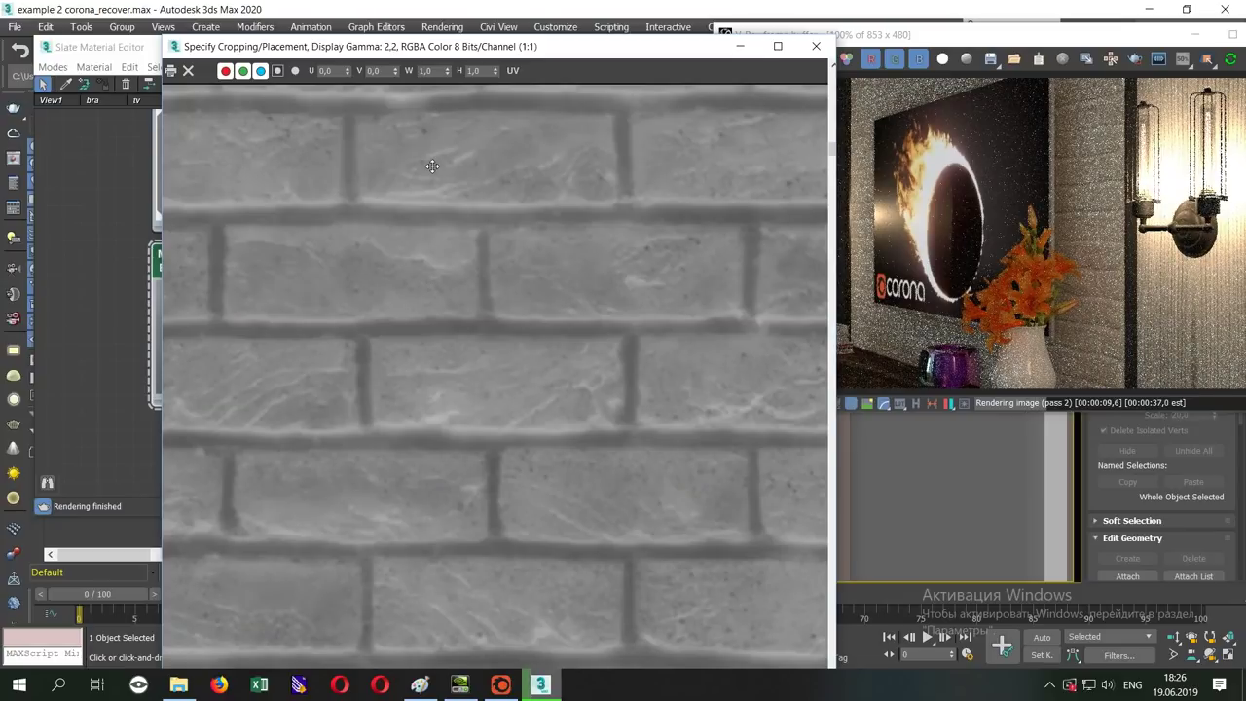
left_click(815, 45)
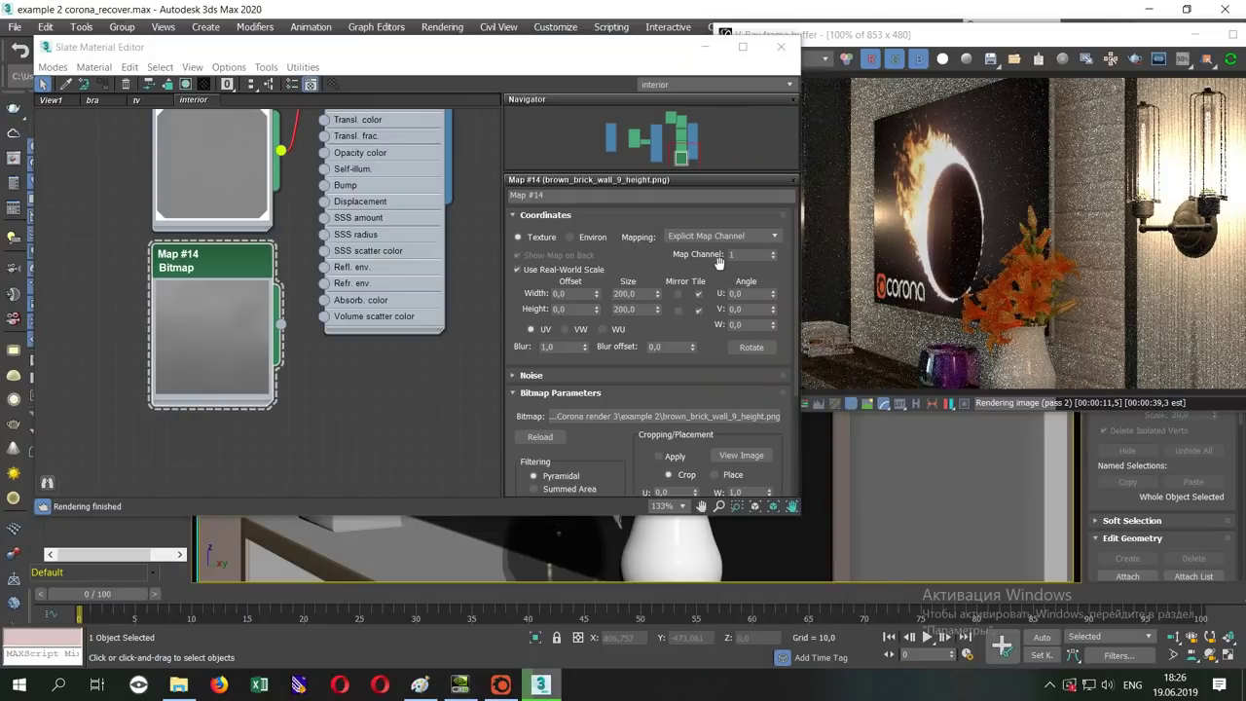
- Connect Map #14 to the bricks white material's Displacement slot and open its settings
scroll(359, 323, "up", 2)
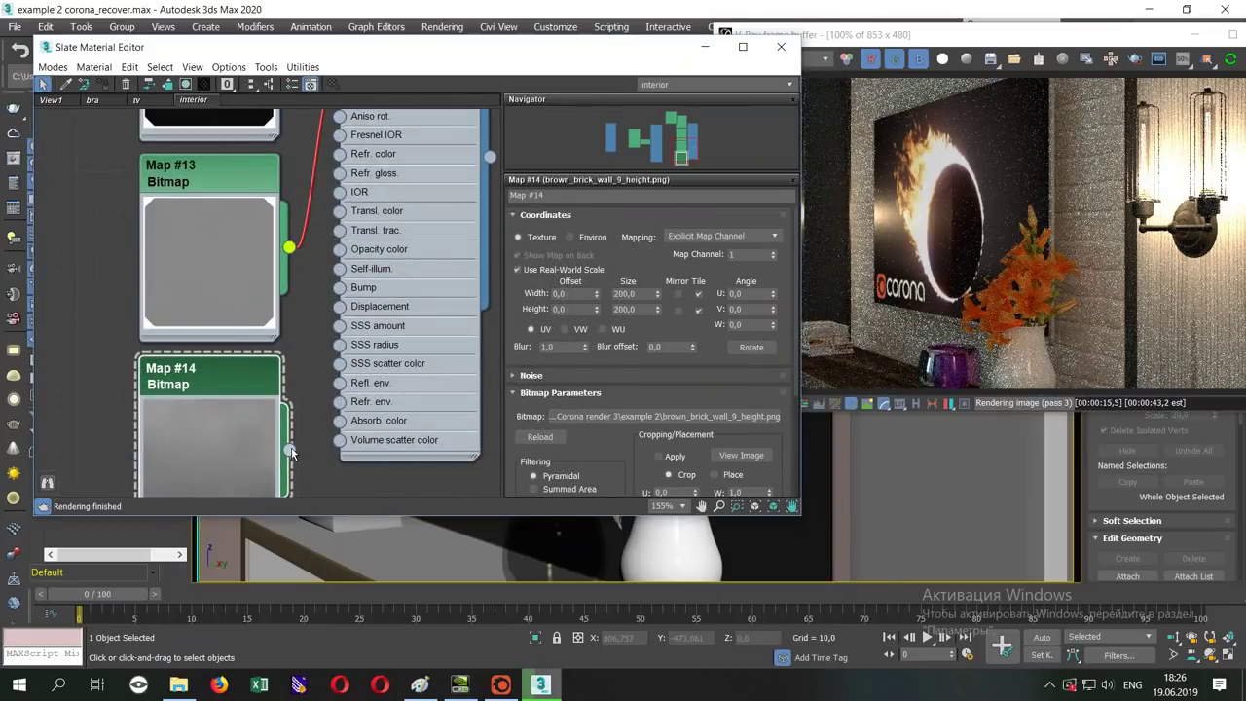
left_click_drag(291, 452, 339, 307)
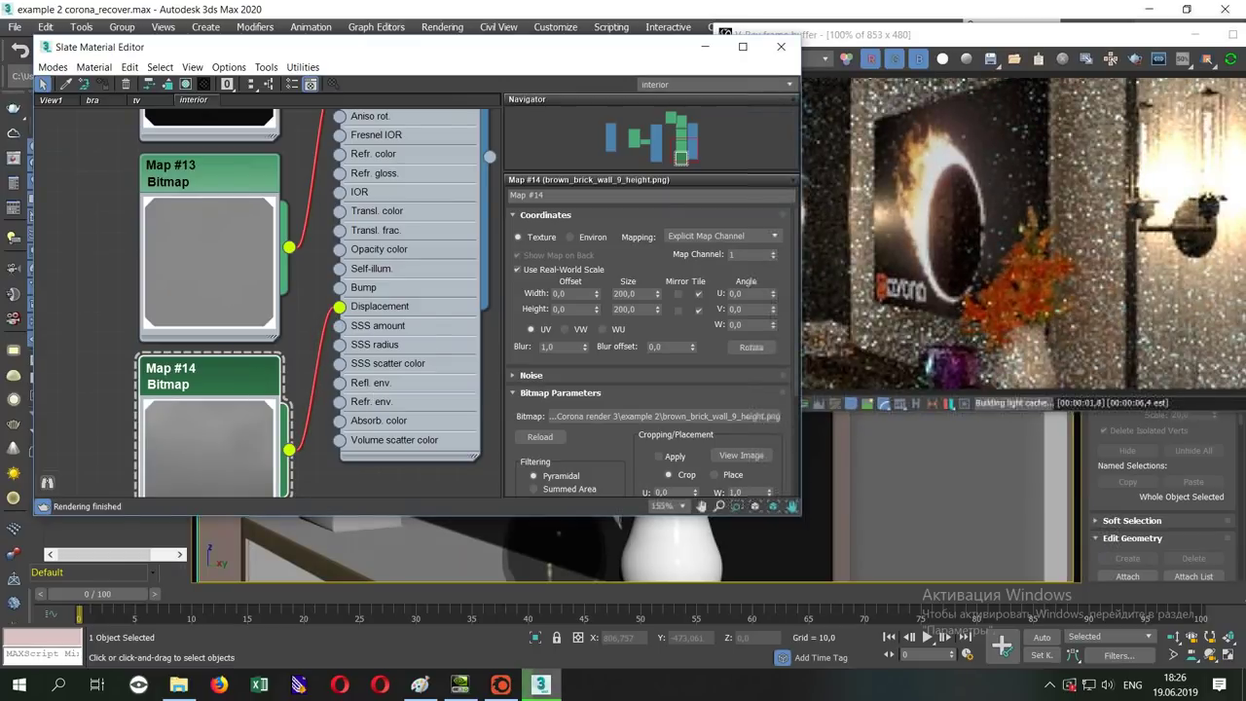
middle_click_drag(418, 224, 375, 487)
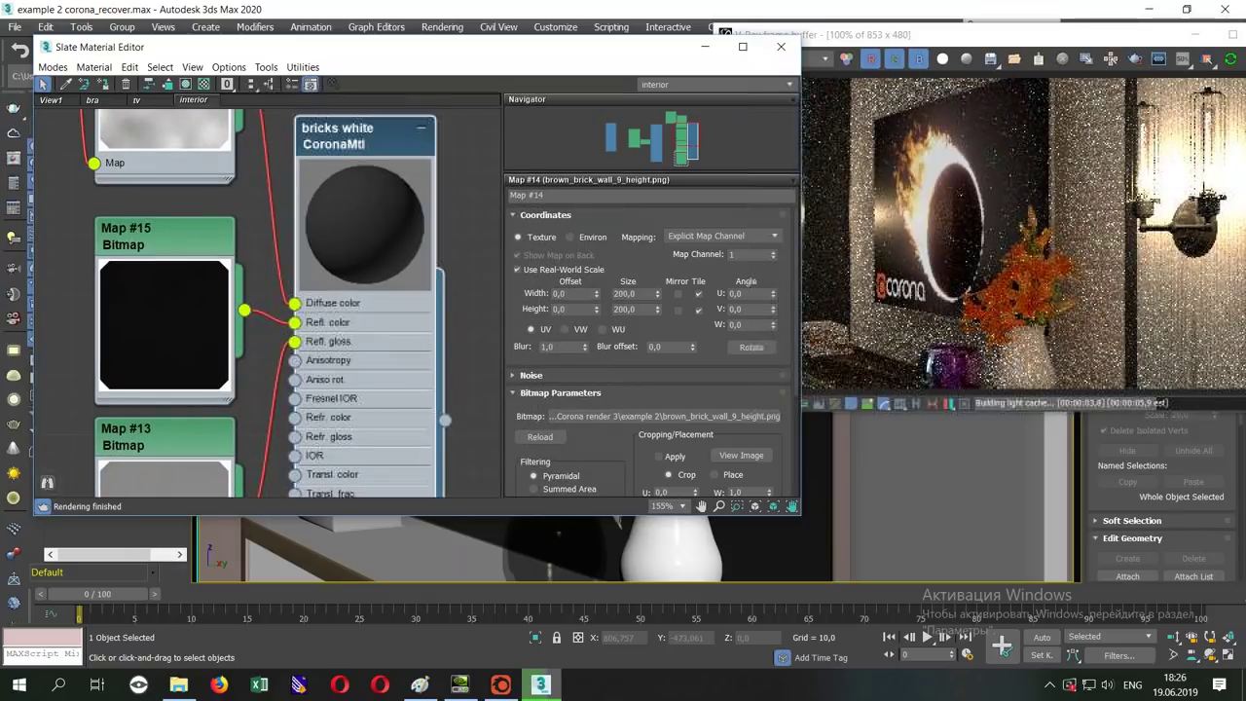
double_click(337, 137)
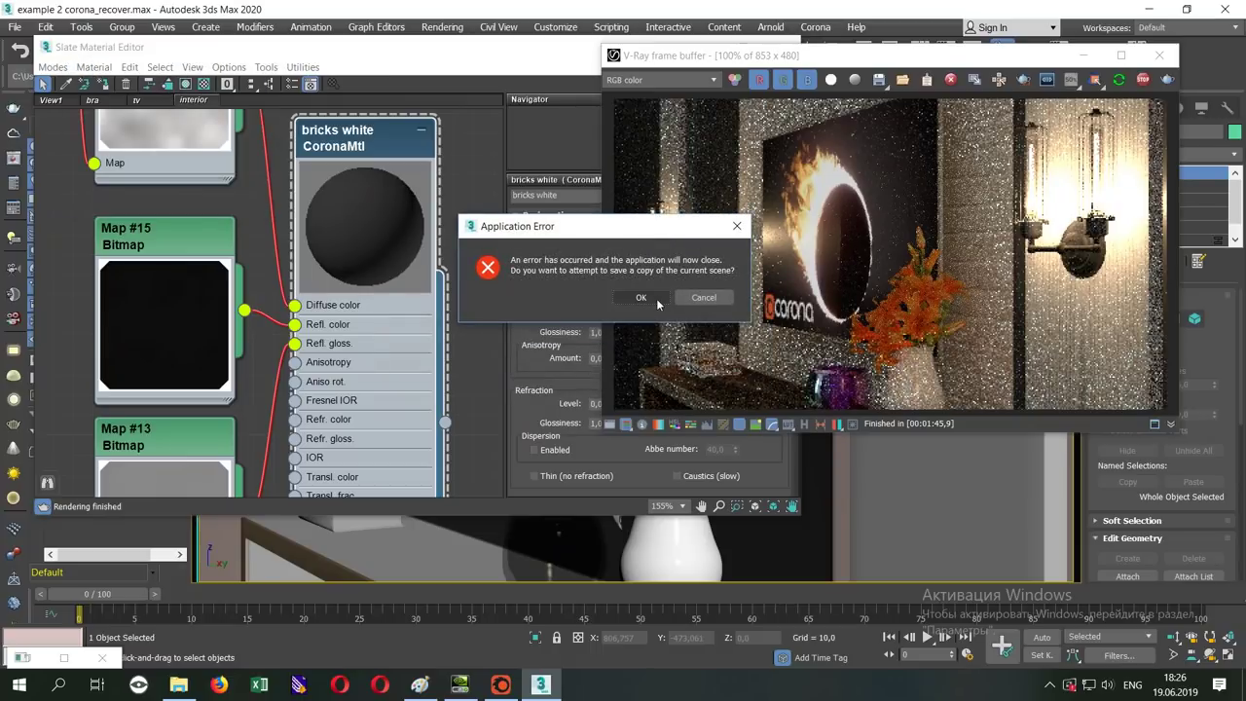
- Dismiss the application error and cancel the error report without sending it
left_click(656, 301)
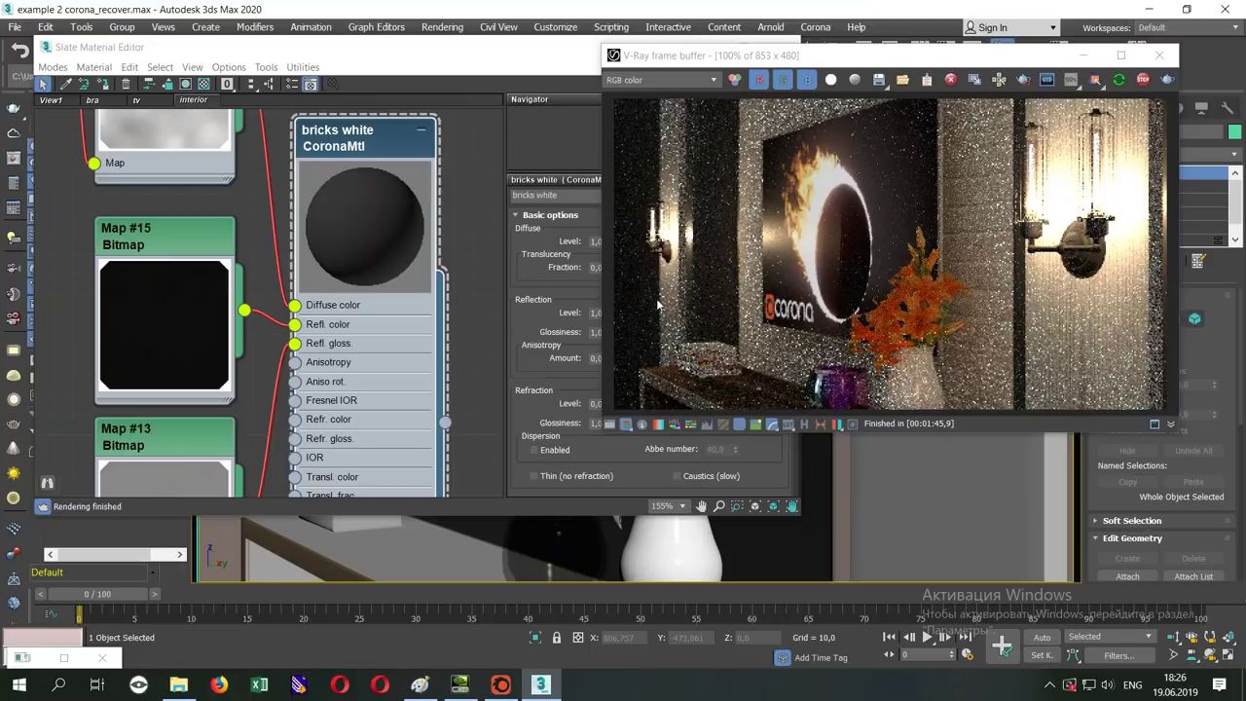
left_click(747, 371)
left_click(773, 110)
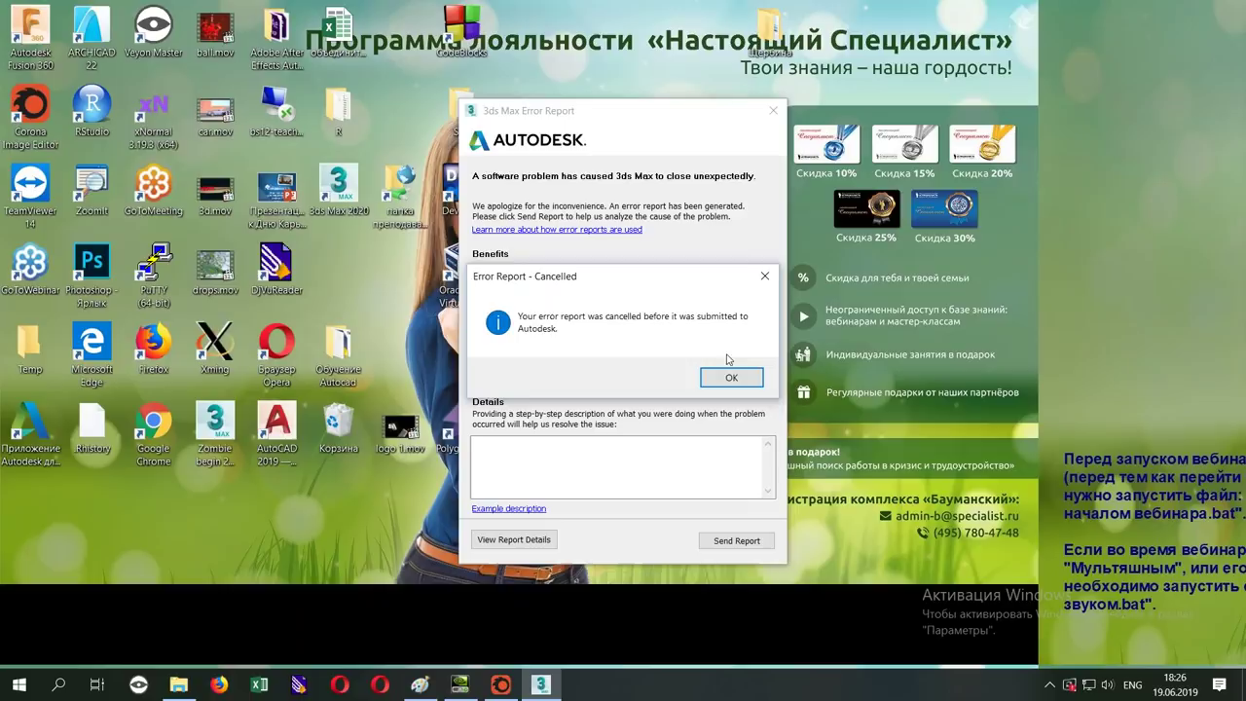
left_click(735, 378)
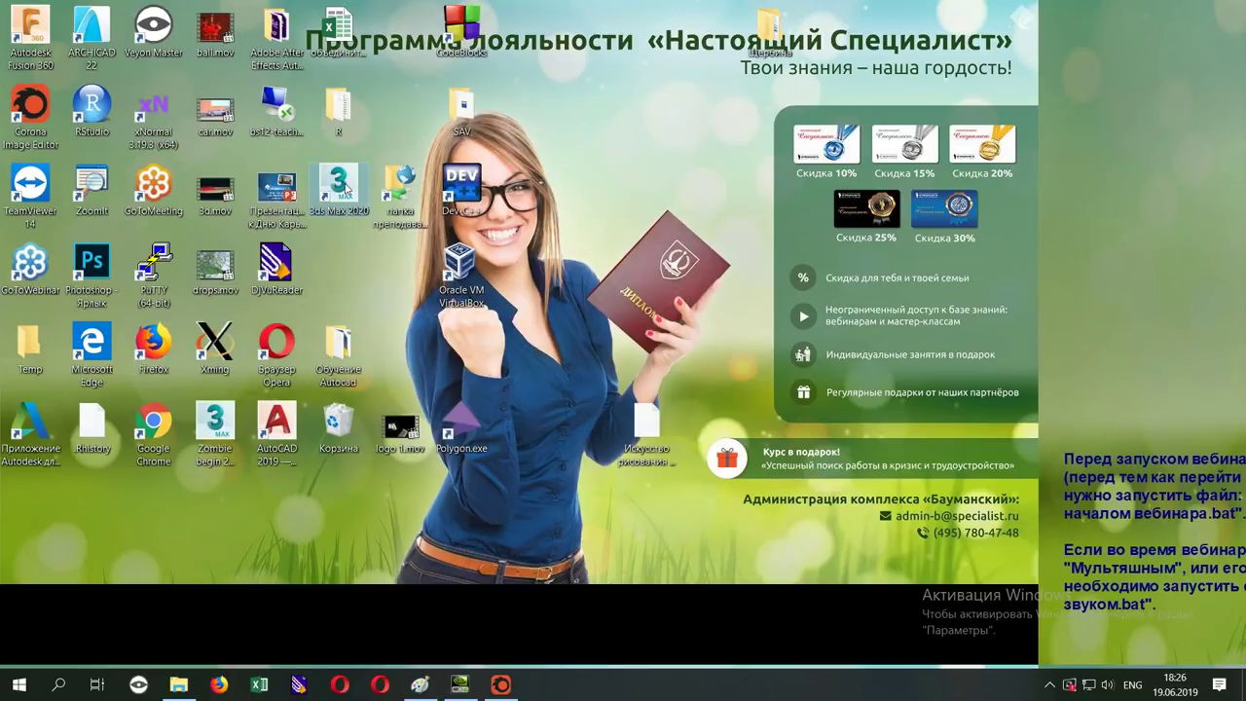
- Relaunch 3ds Max 2020 from the desktop icon, briefly showing and hiding File Explorer
double_click(341, 185)
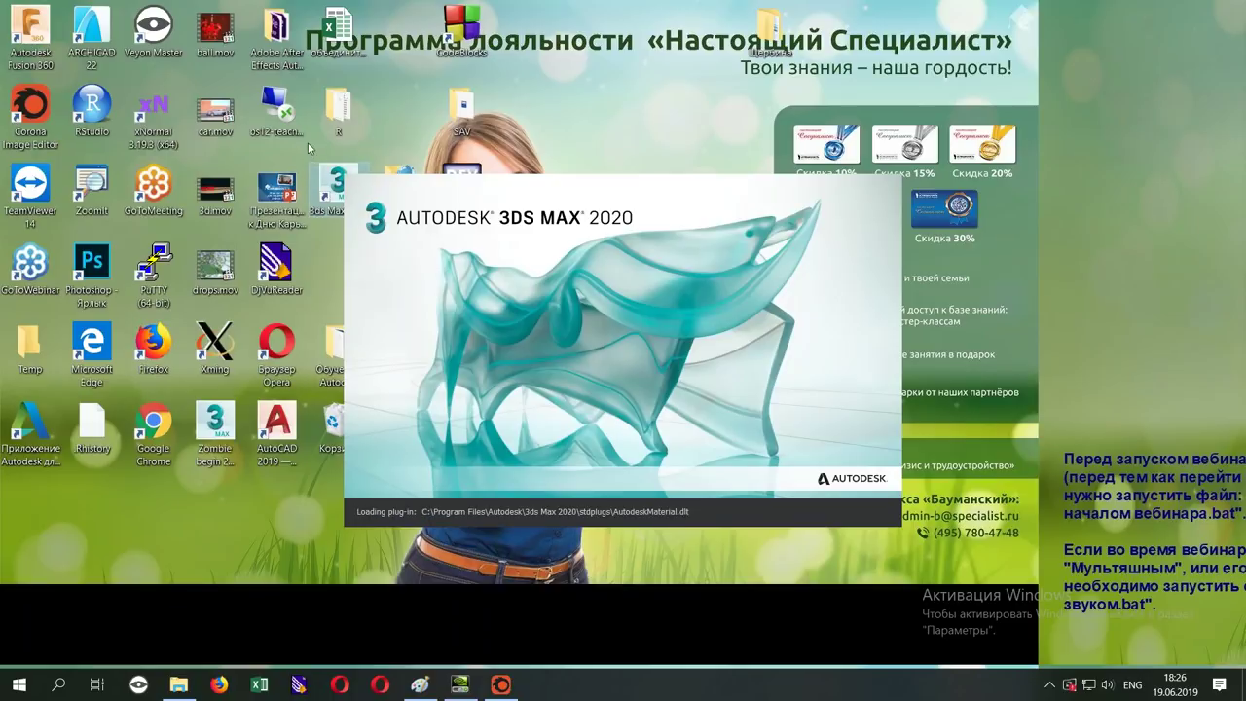
mouse_move(240, 140)
left_mouse_down()
mouse_move(562, 498)
mouse_move(602, 457)
left_mouse_up()
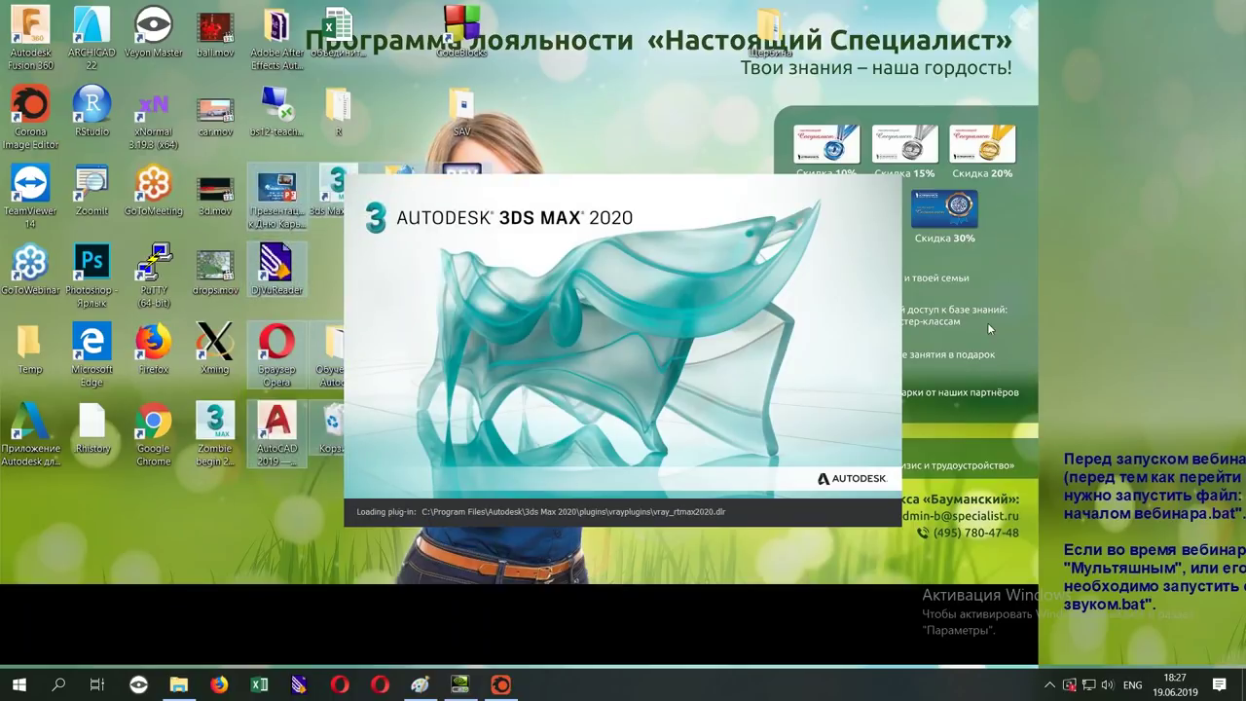
left_click(1002, 264)
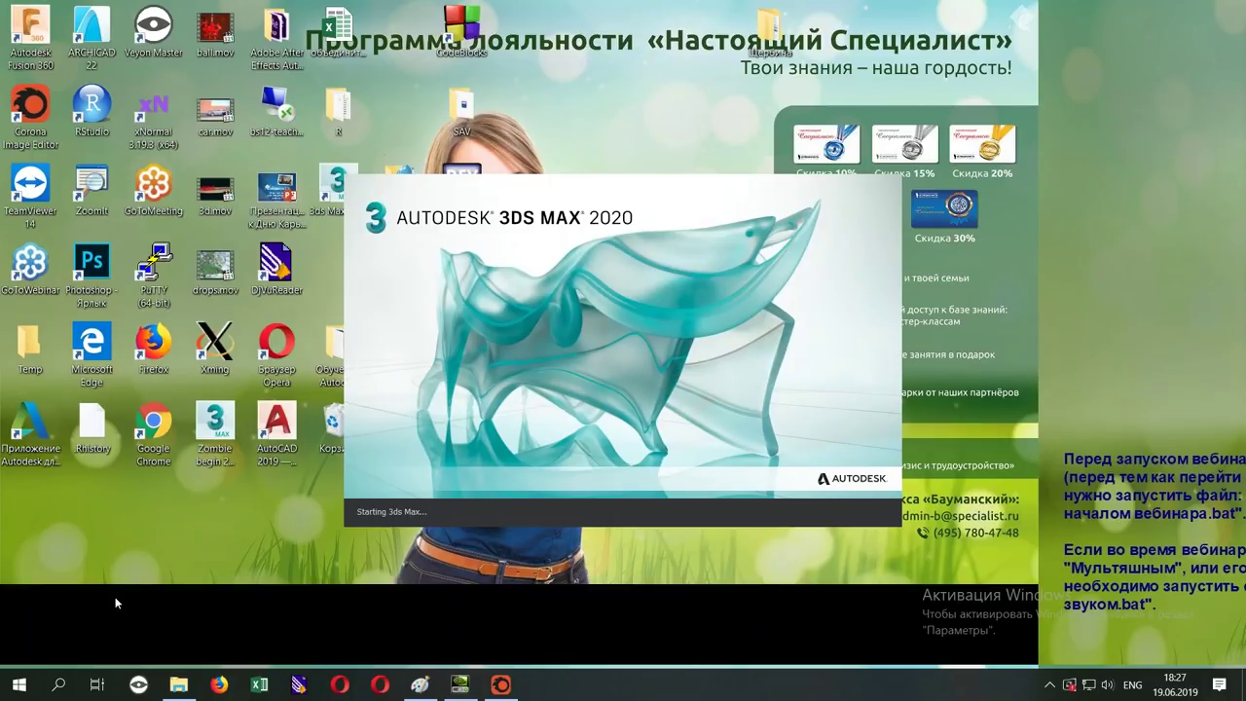
left_click(178, 684)
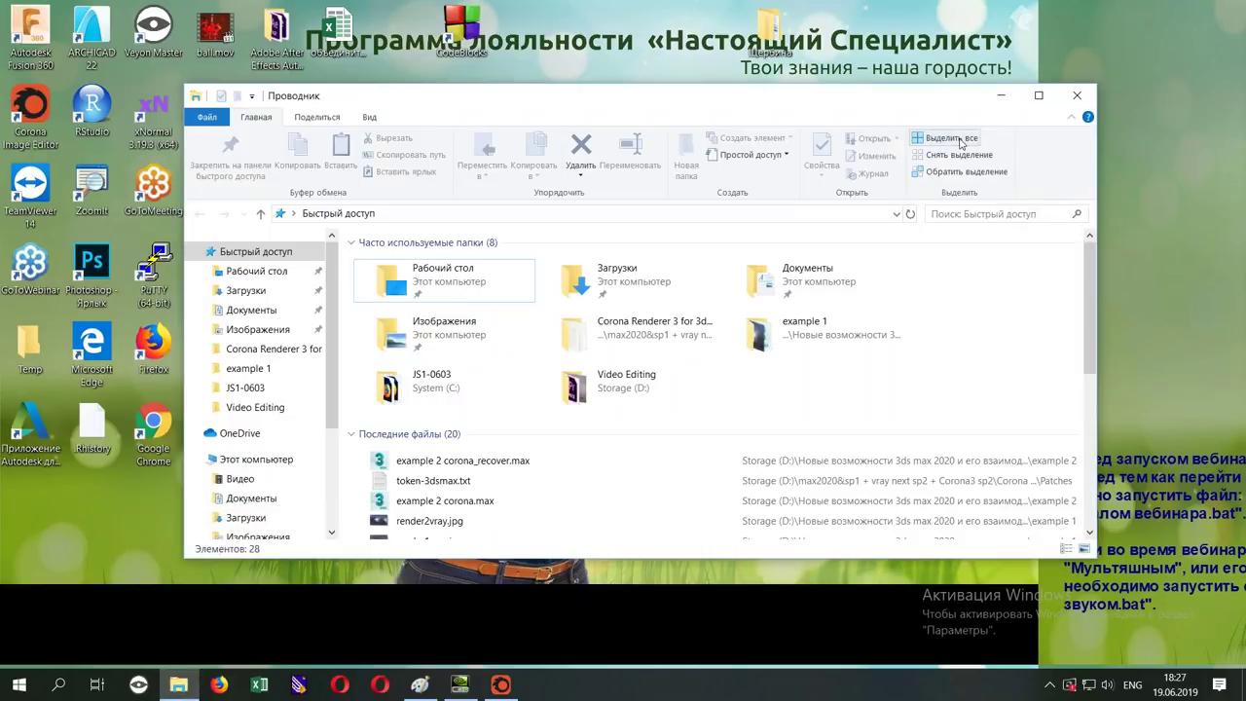
left_click(1077, 95)
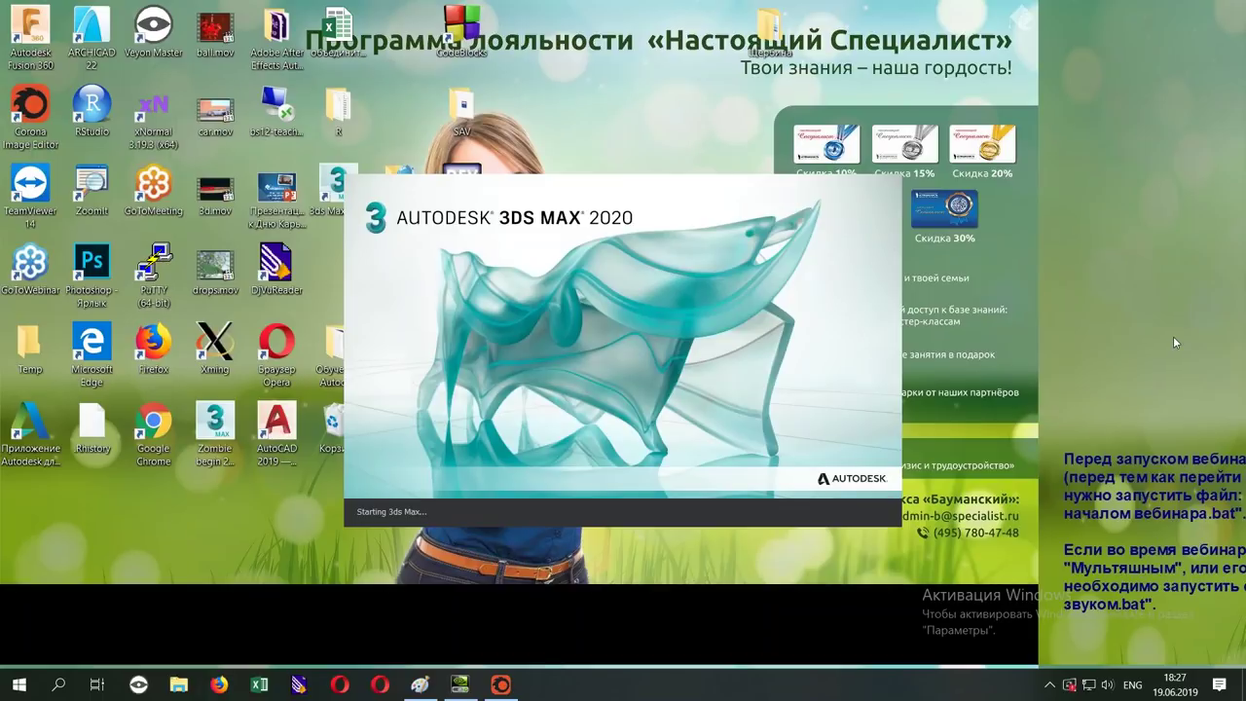
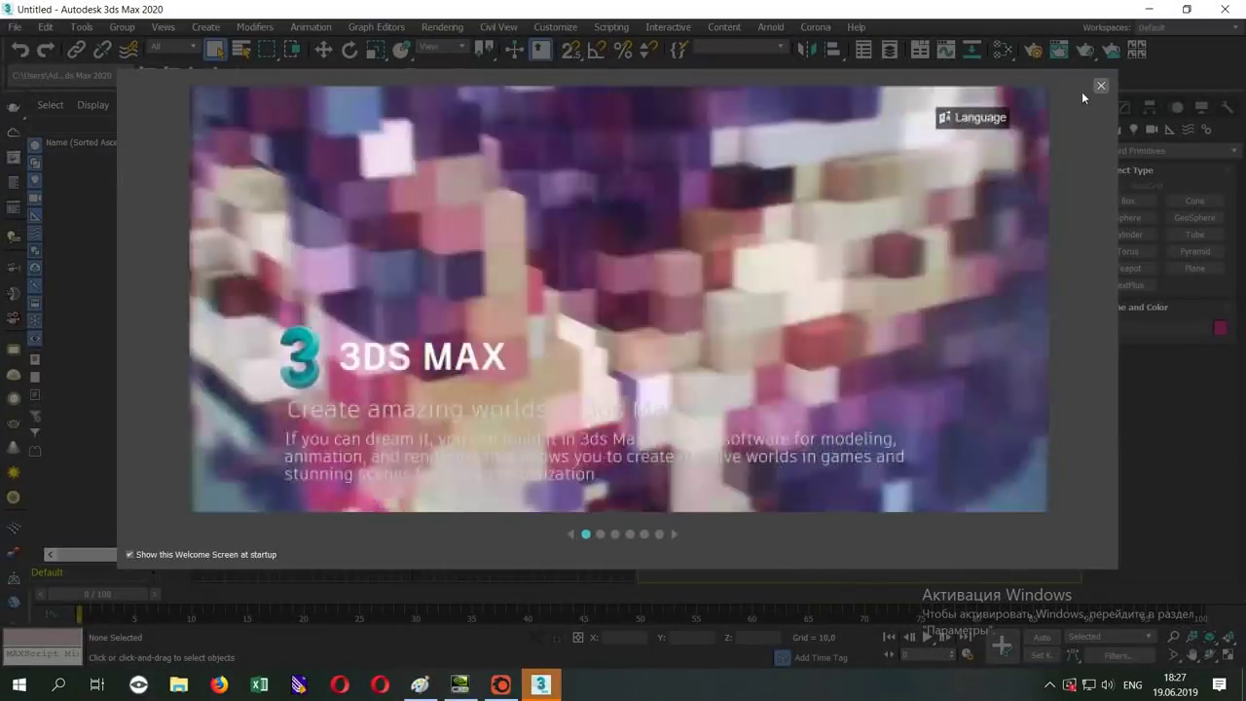
- Close the Welcome Screen and browse to the 3ds Max 2020 autoback folder in Documents
left_click(1099, 86)
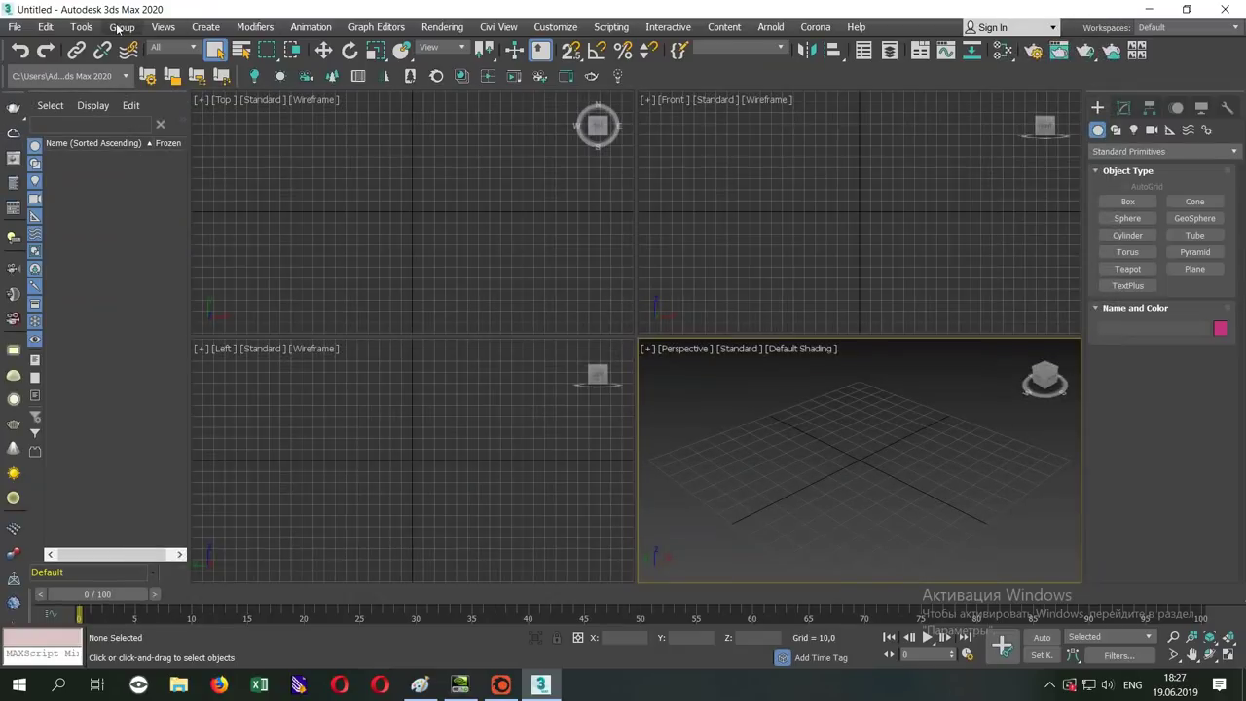
left_click(20, 27)
left_click(39, 87)
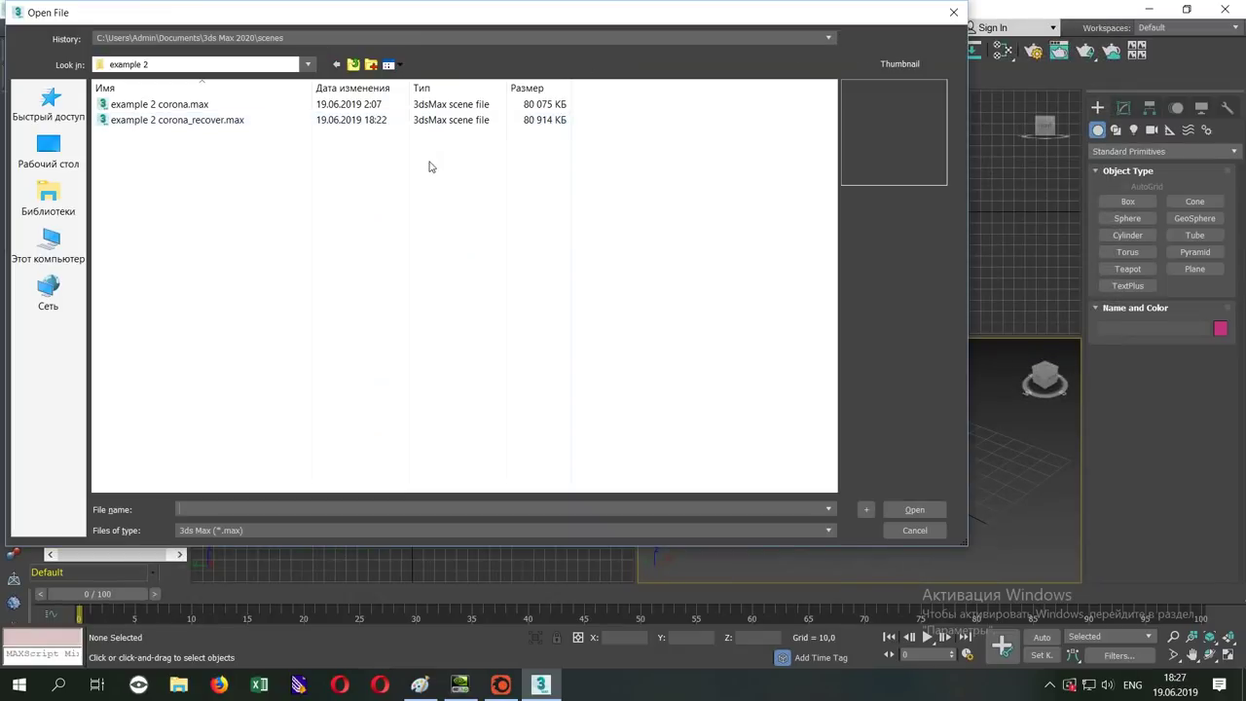
left_click(218, 64)
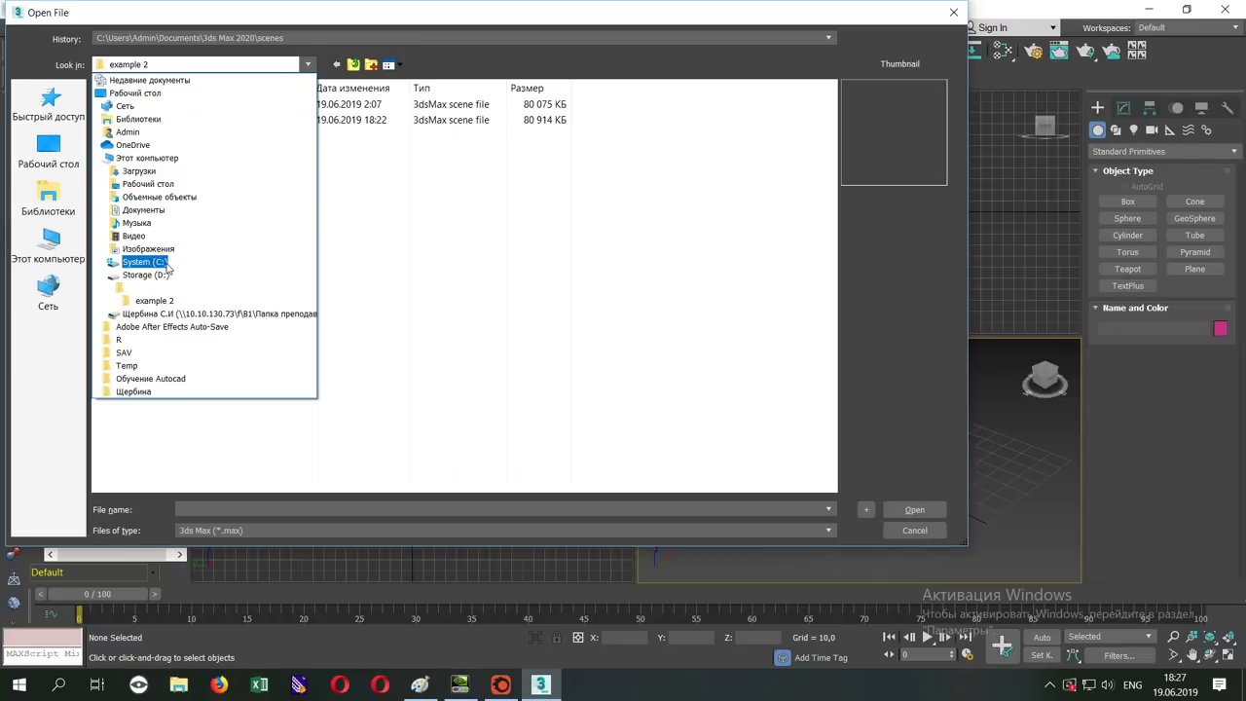
left_click(143, 210)
double_click(137, 105)
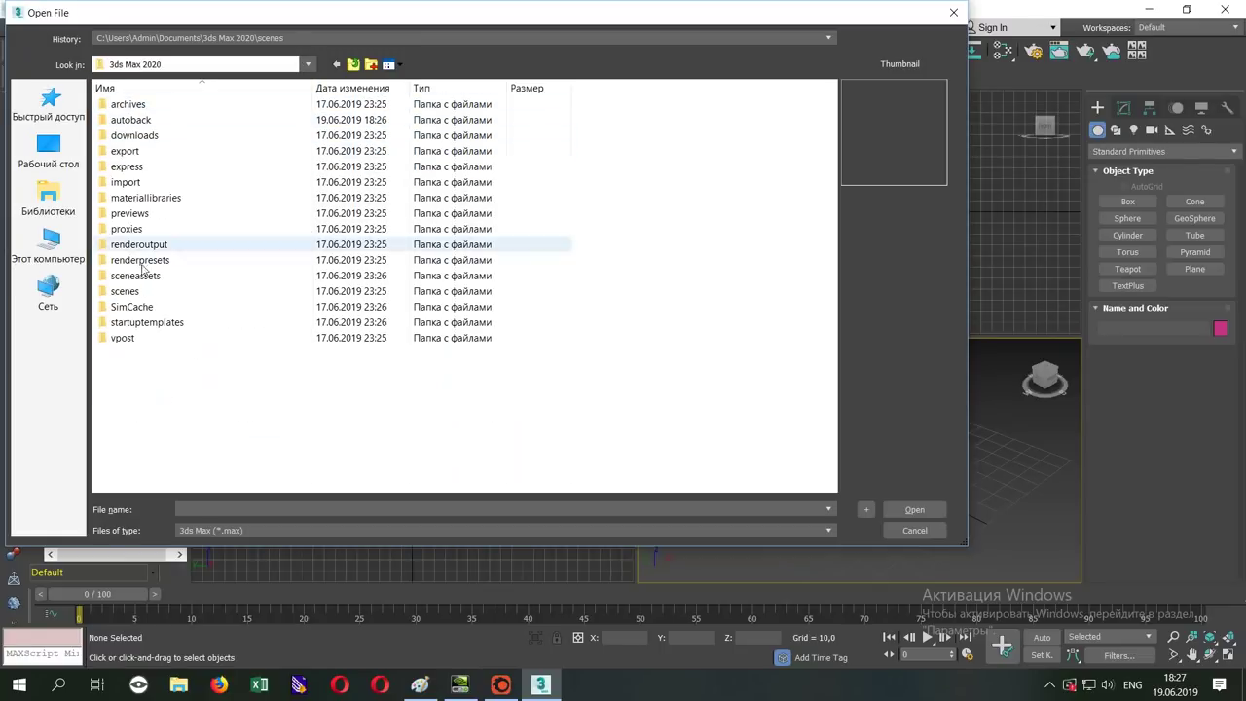
double_click(136, 120)
- Open example 2 corona_recover_recover.max from the example 2 folder
left_click(159, 141)
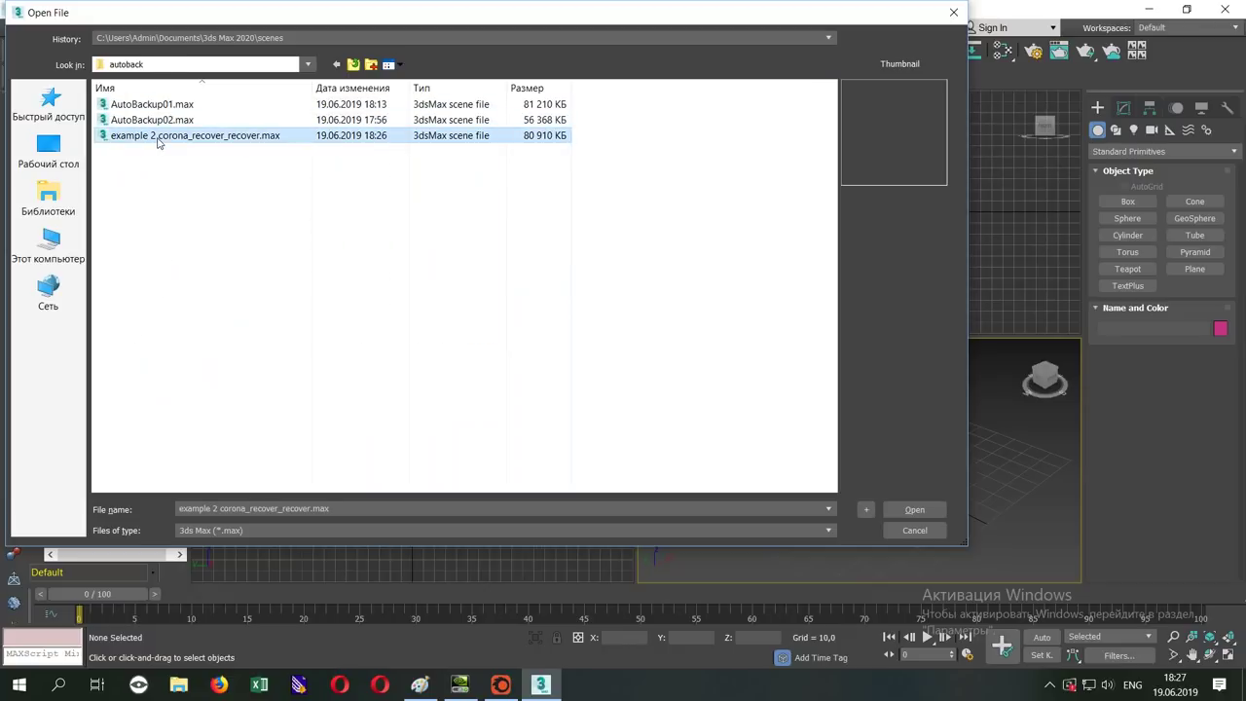
left_click(178, 38)
left_click(194, 62)
key("ctrl+v")
double_click(255, 137)
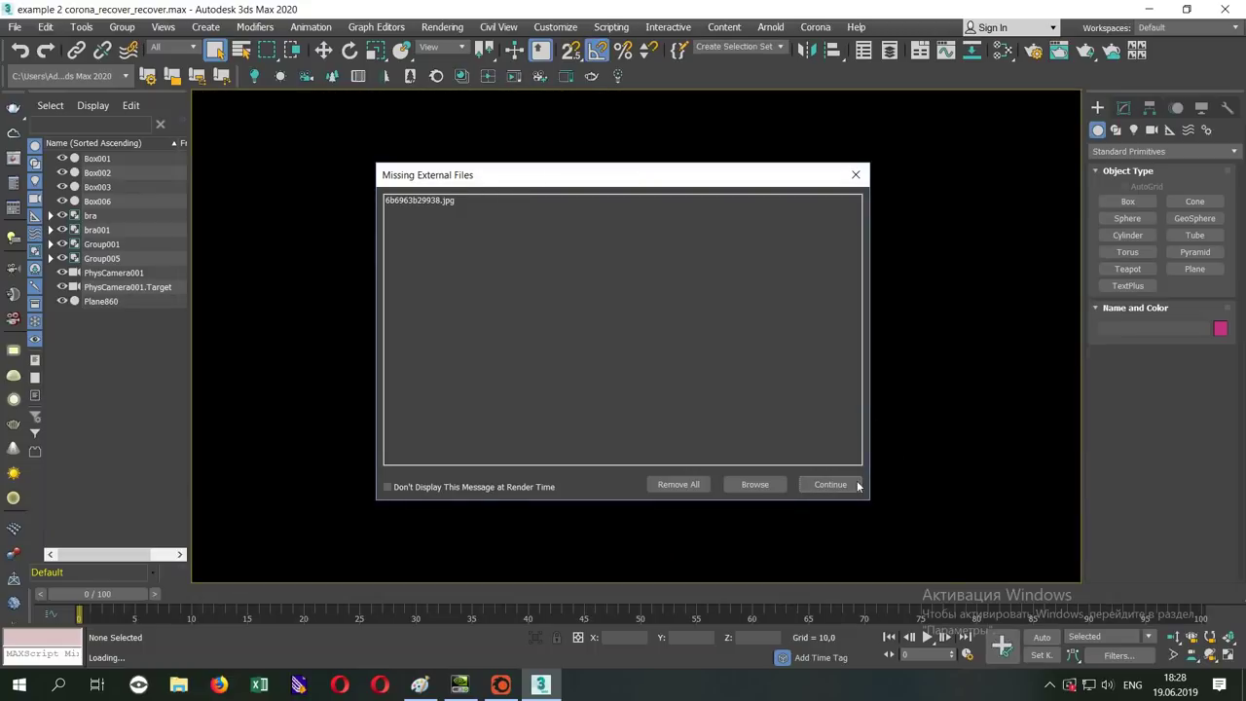
- Dismiss the missing files warning and show the bricks white CoronaMtl in the Slate Material Editor
left_click(844, 485)
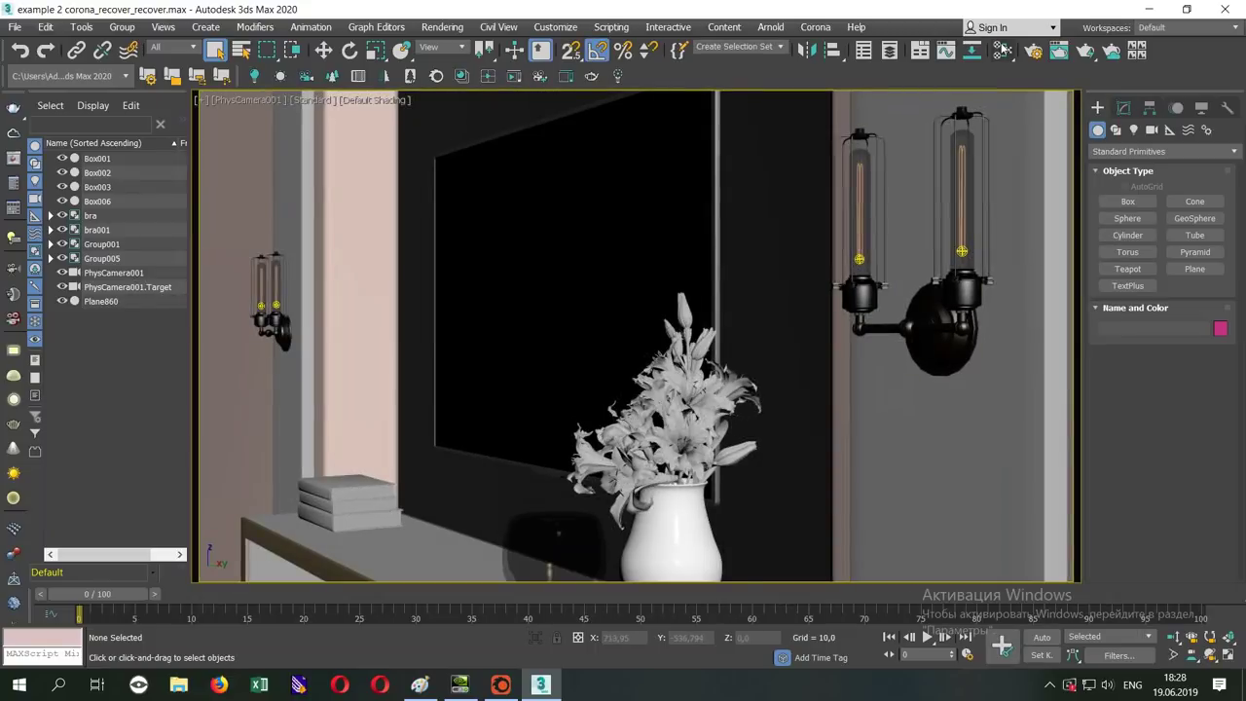
left_click(1003, 49)
key("m")
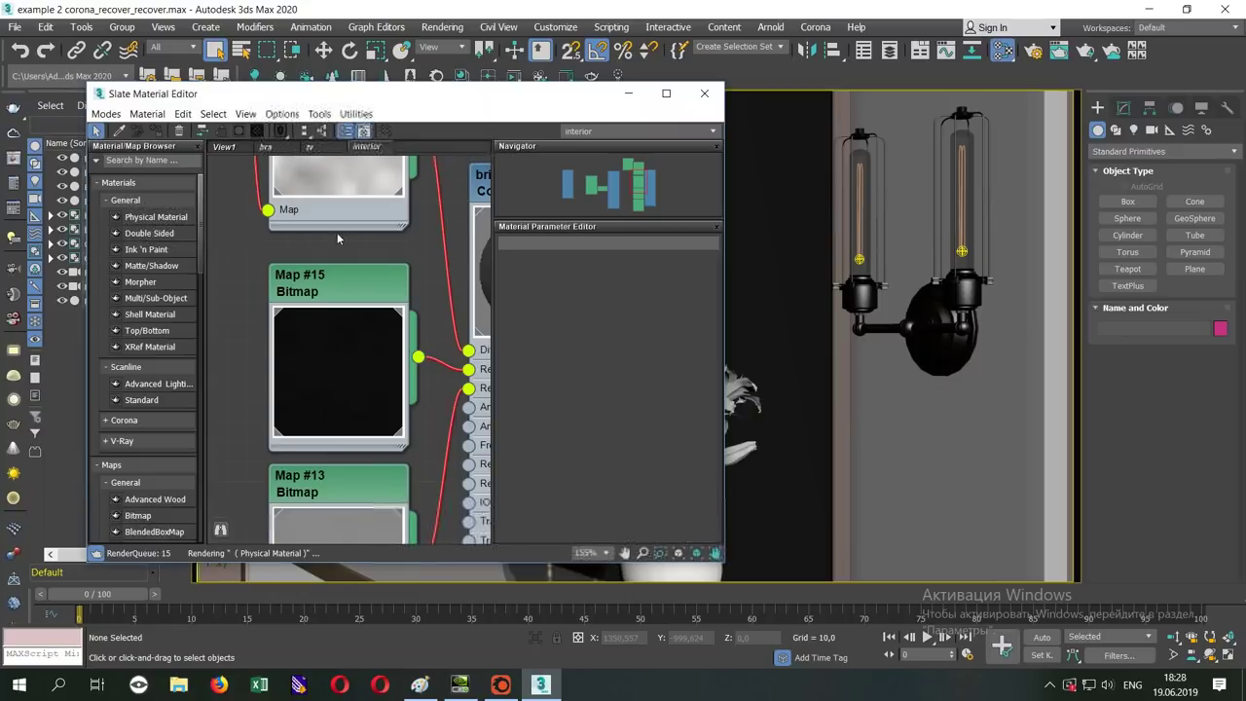
mouse_move(441, 497)
middle_mouse_down()
mouse_move(441, 323)
mouse_move(304, 358)
middle_mouse_up()
middle_click_drag(361, 97, 361, 278)
double_click(311, 234)
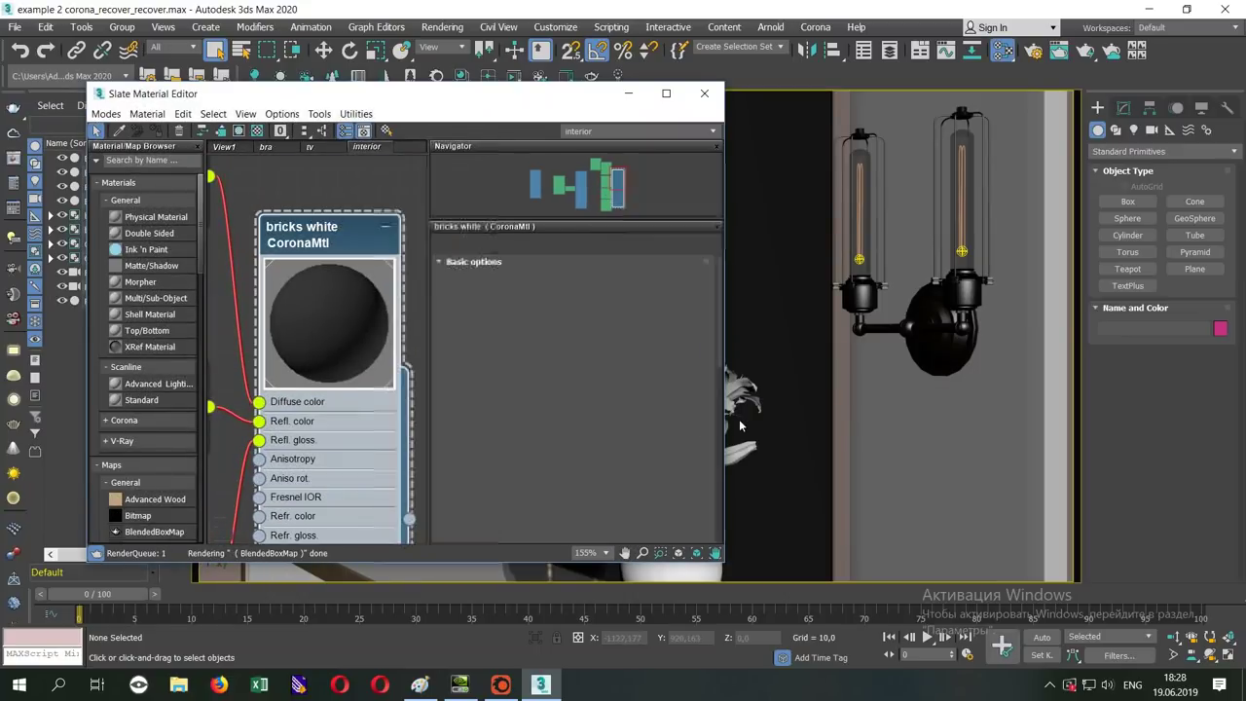
- Set the bricks white displacement Max level to 8,0 and close the editor
scroll(581, 448, "down", 5)
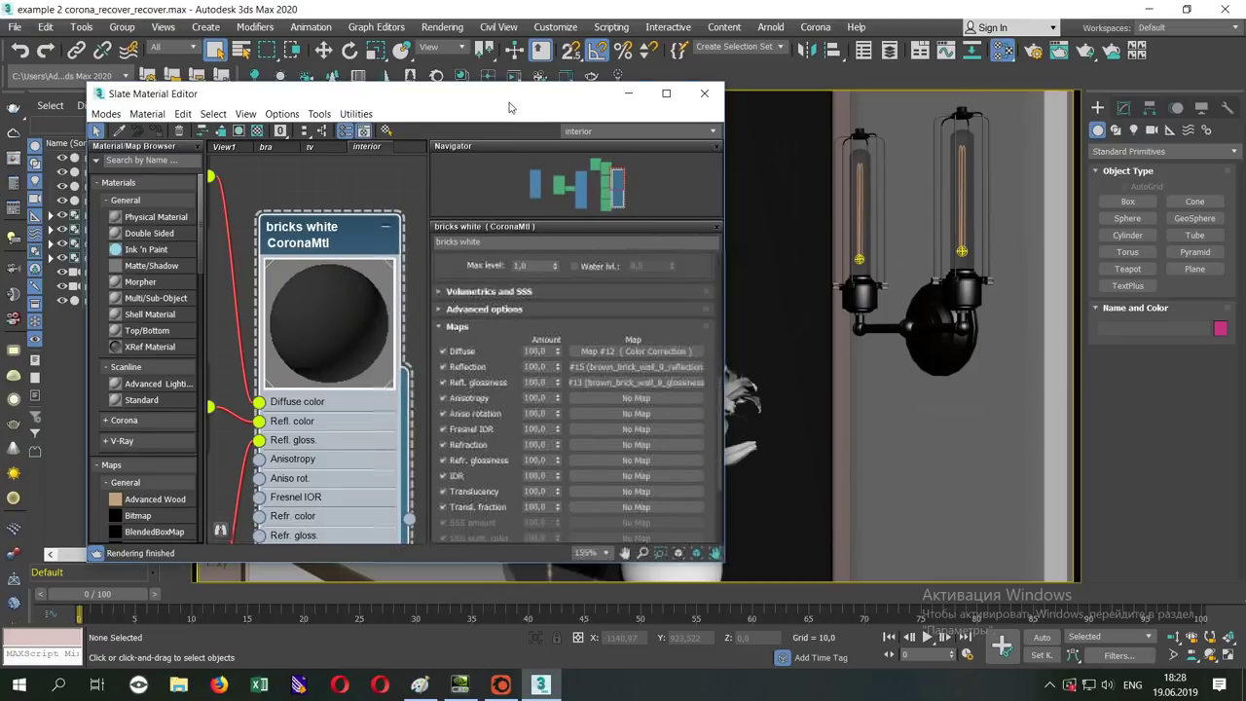
left_click_drag(512, 103, 489, 77)
scroll(453, 332, "up", 3)
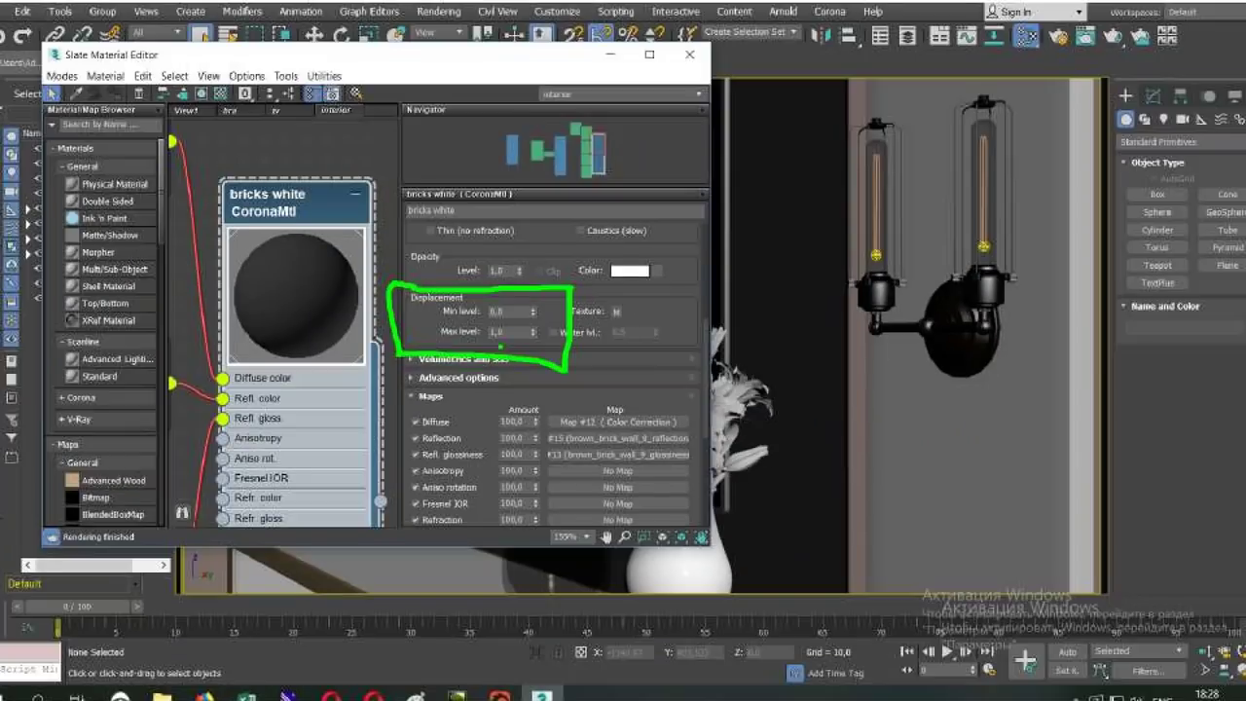
left_click(501, 312)
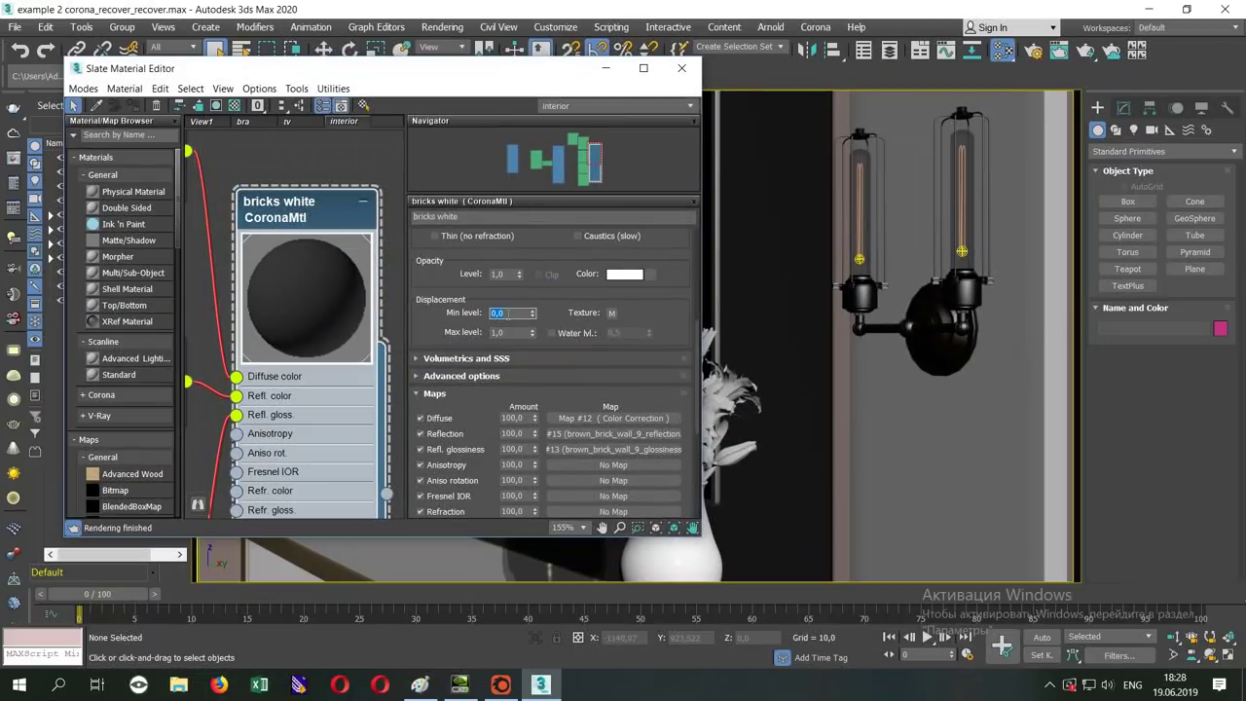
key("Tab")
type("8")
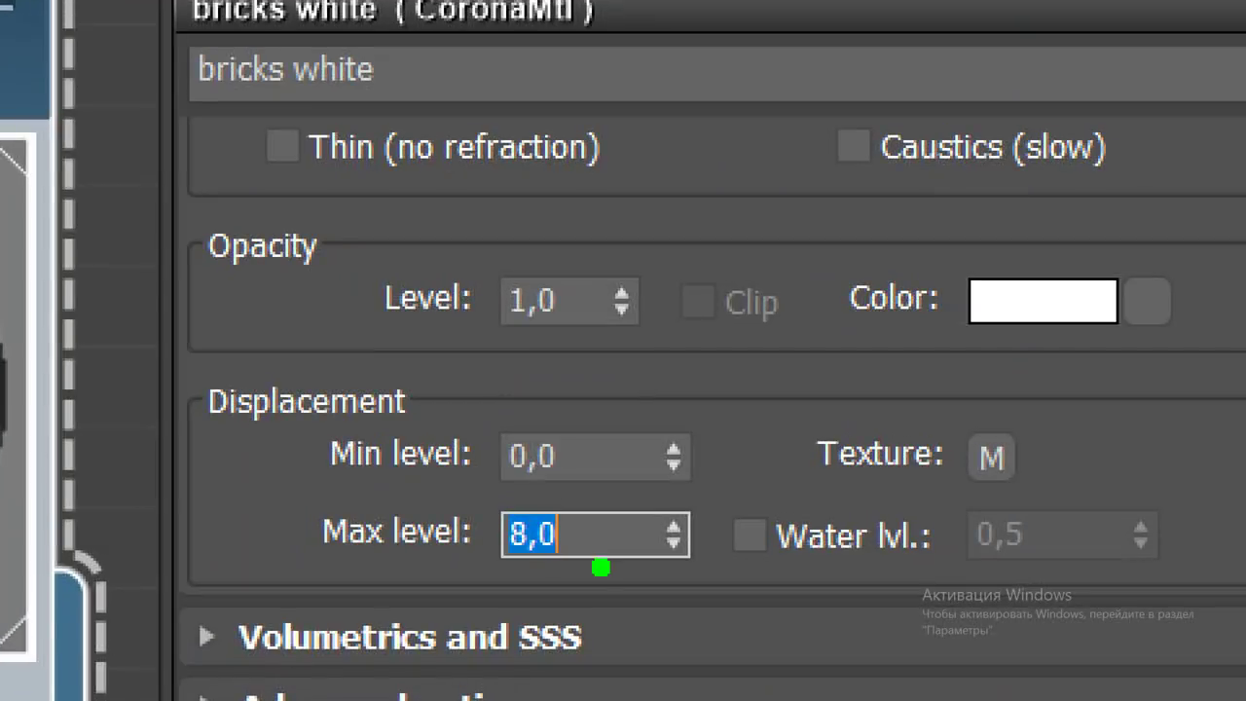
left_click_drag(600, 567, 452, 610)
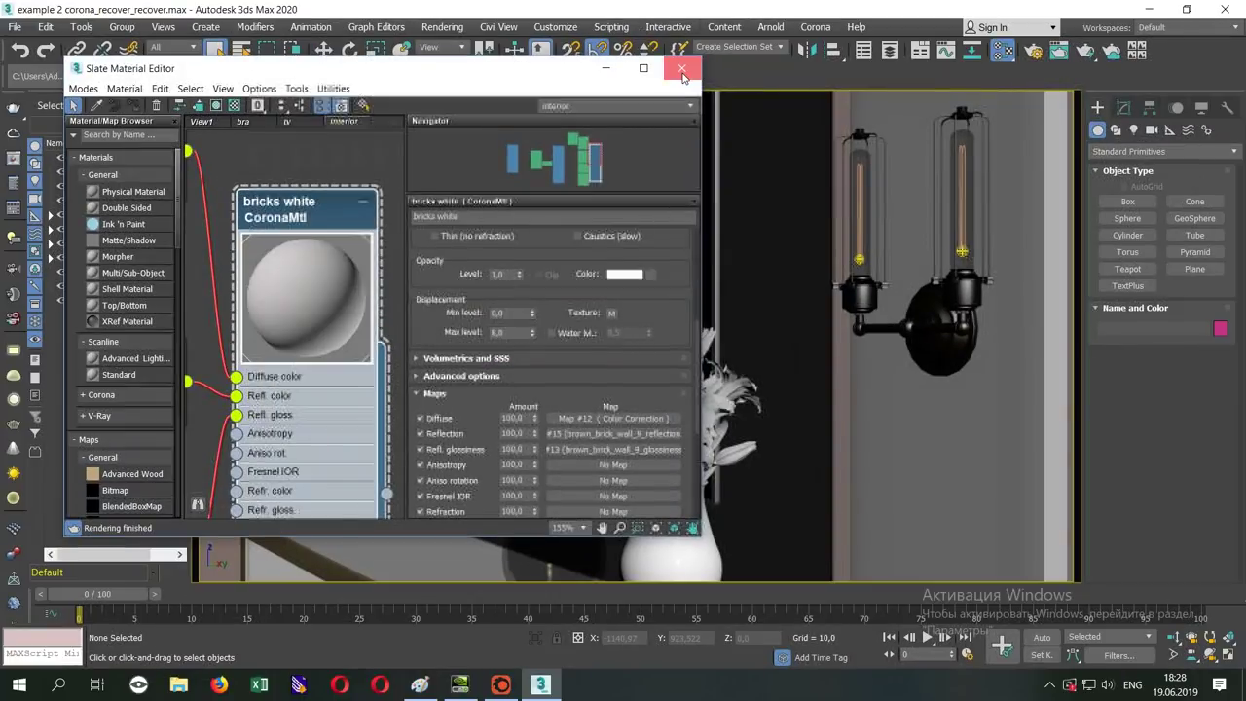
left_click(681, 68)
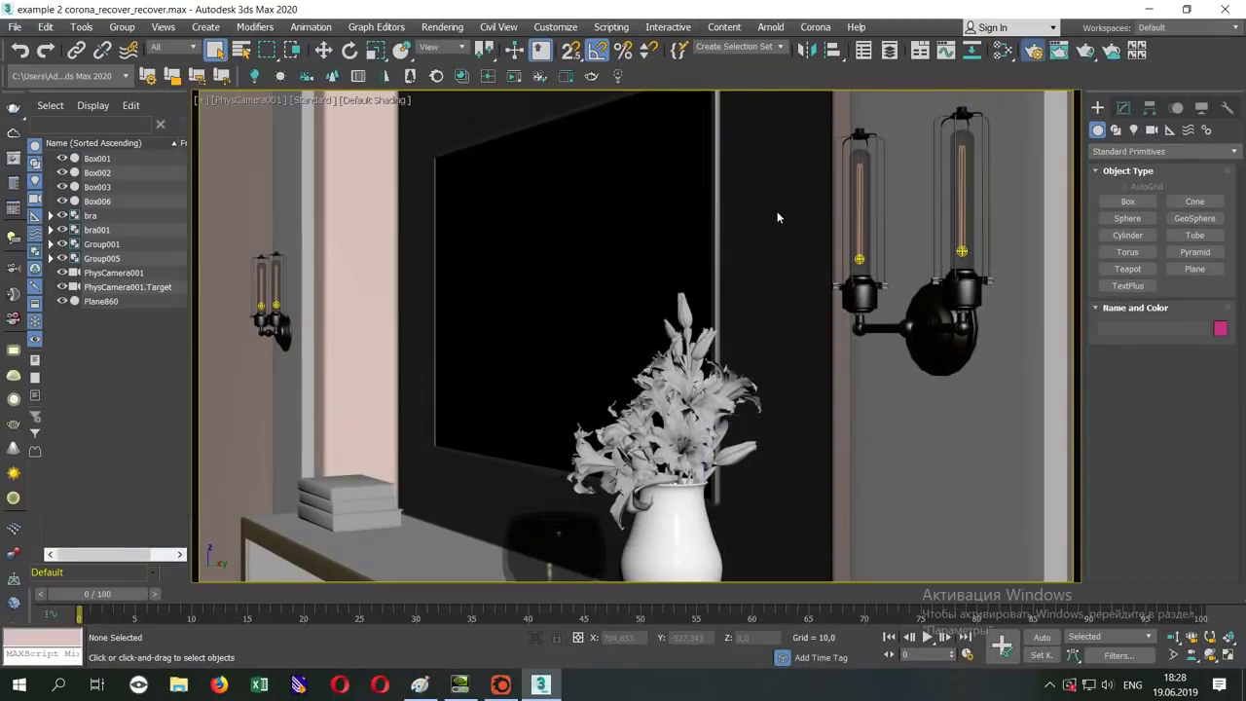
key("F10")
- Set V-Ray's Default displacement Edge length to 3,0 and render the camera view with Shift+Q
left_click(336, 167)
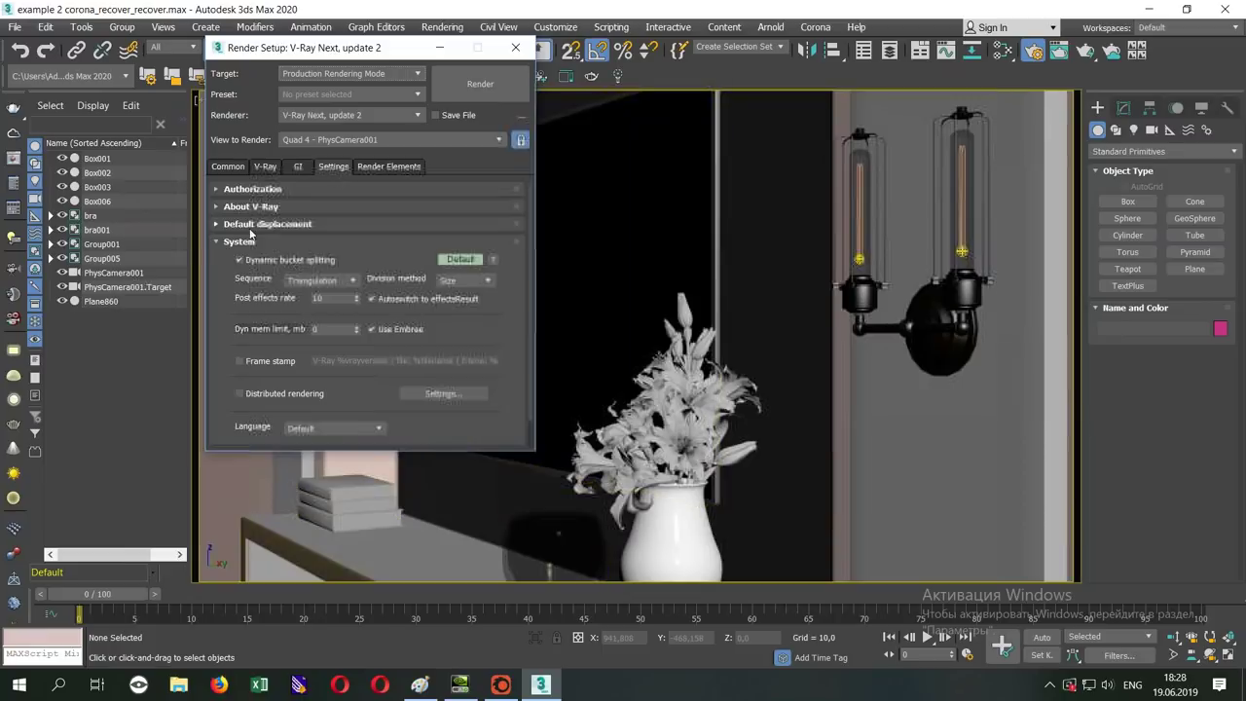
left_click(243, 241)
left_click(253, 224)
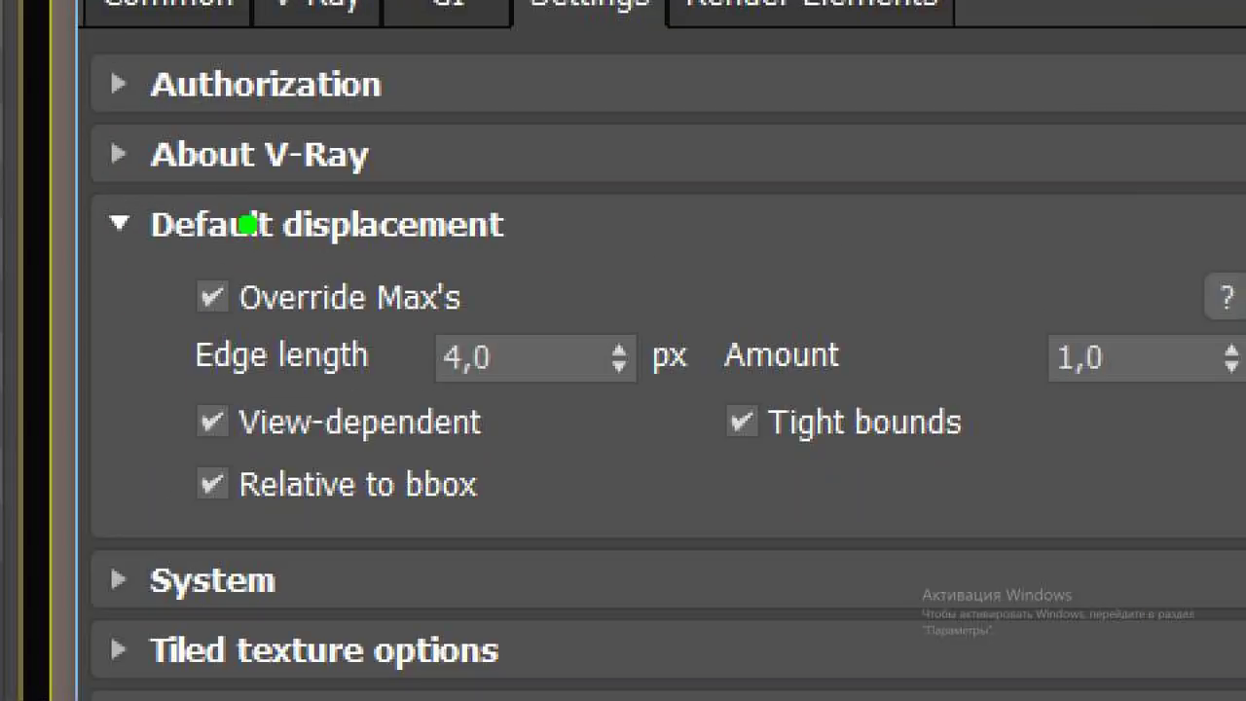
left_click_drag(550, 385, 531, 413)
mouse_move(376, 364)
left_mouse_down()
mouse_move(439, 364)
mouse_move(546, 409)
mouse_move(525, 440)
left_mouse_up()
key("ctrl+z")
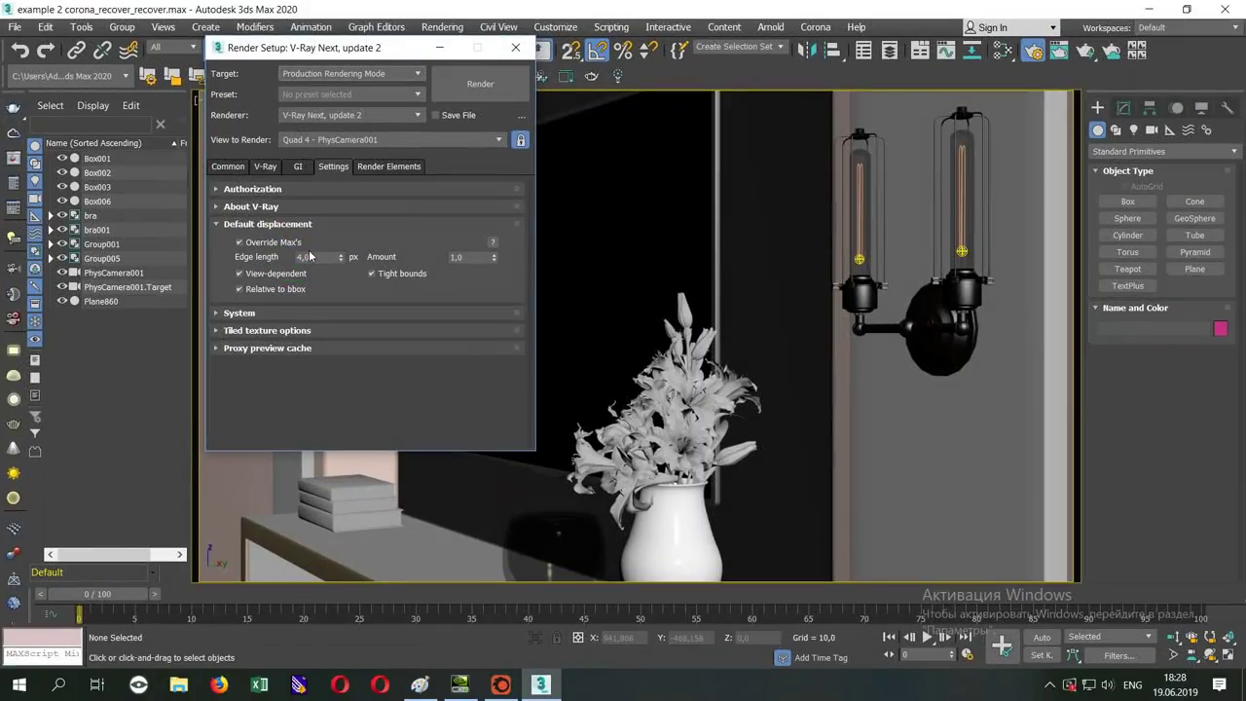
double_click(307, 256)
type("3")
key("Return")
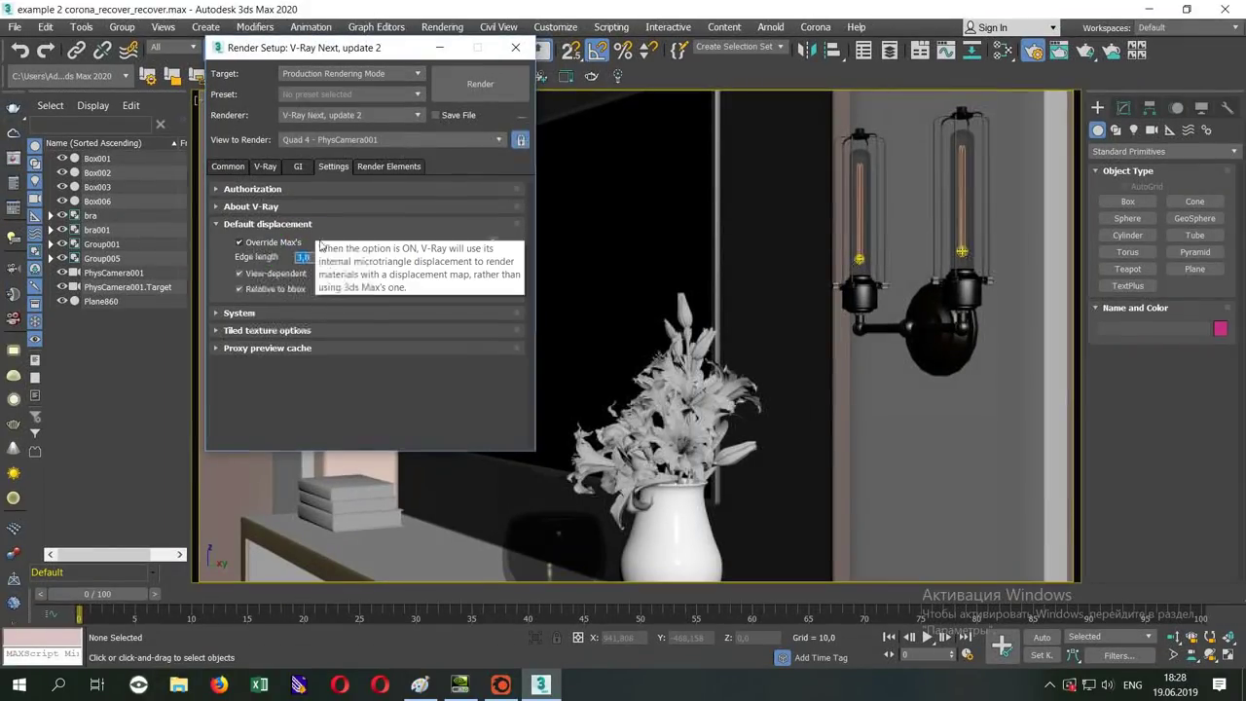
left_click(228, 166)
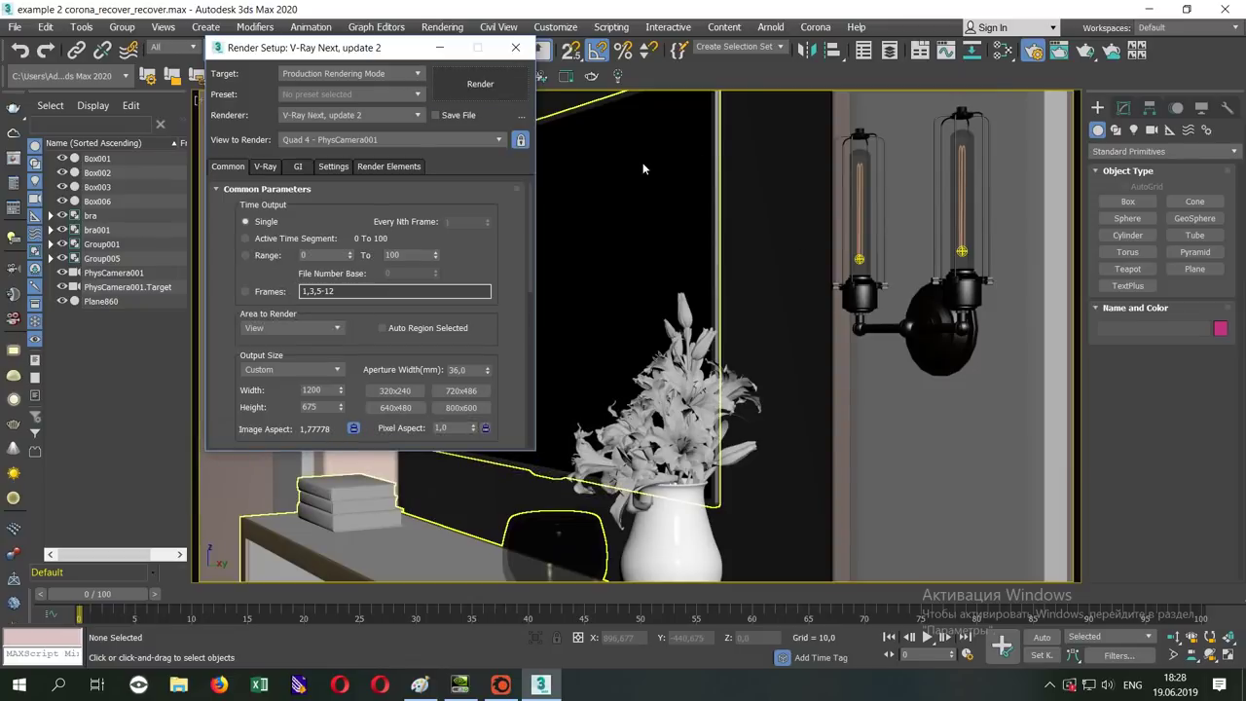
key("shift+q")
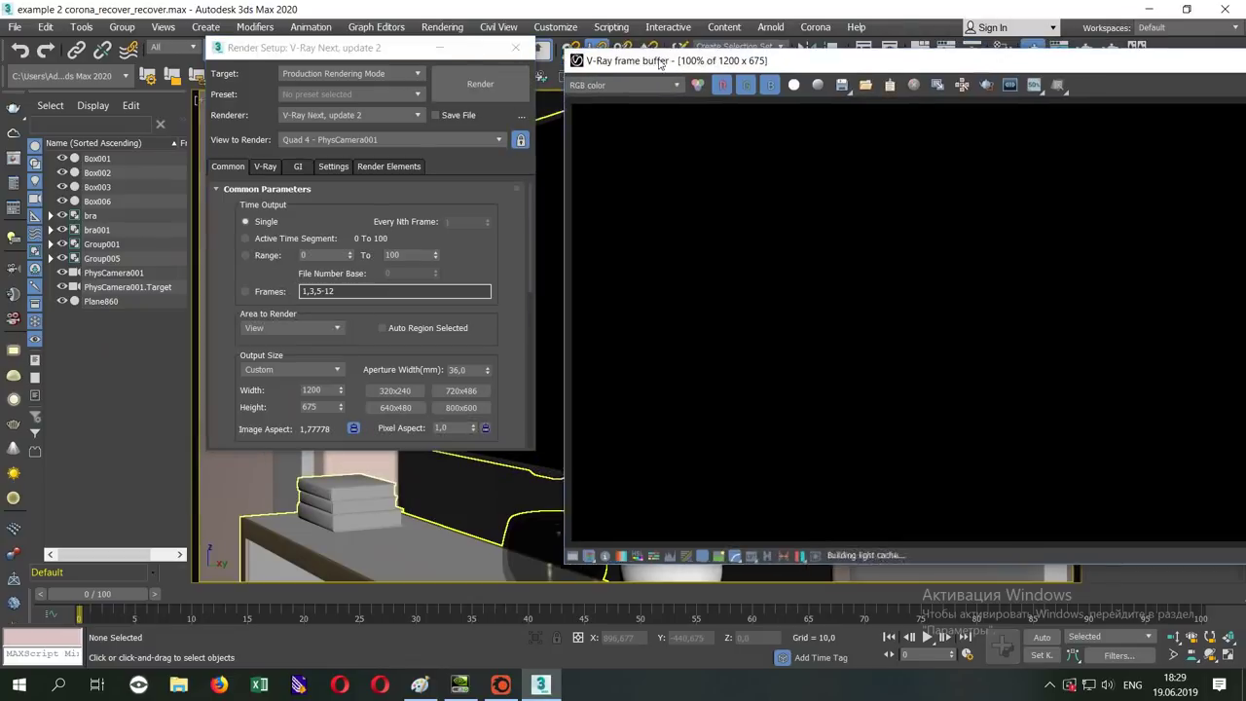
- Move the frame buffer aside and zoom in and out on the brick wall while the render completes
left_click_drag(659, 62, 364, 53)
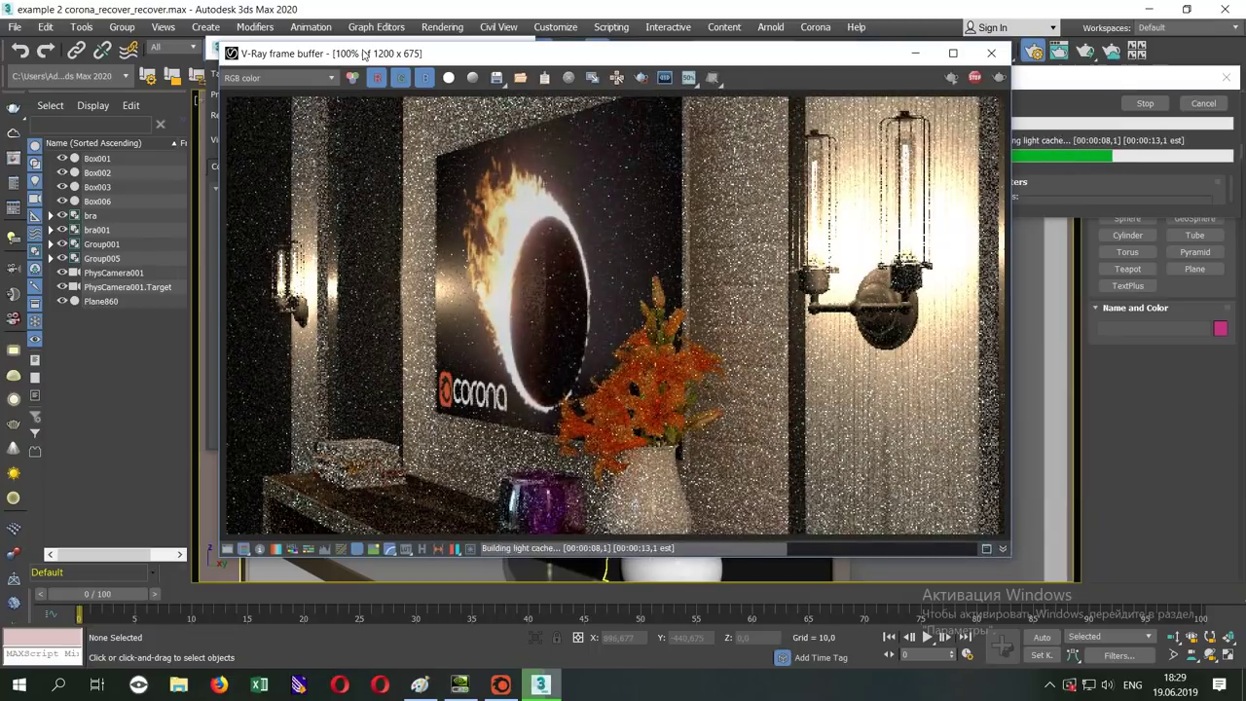
left_click_drag(721, 46, 557, 32)
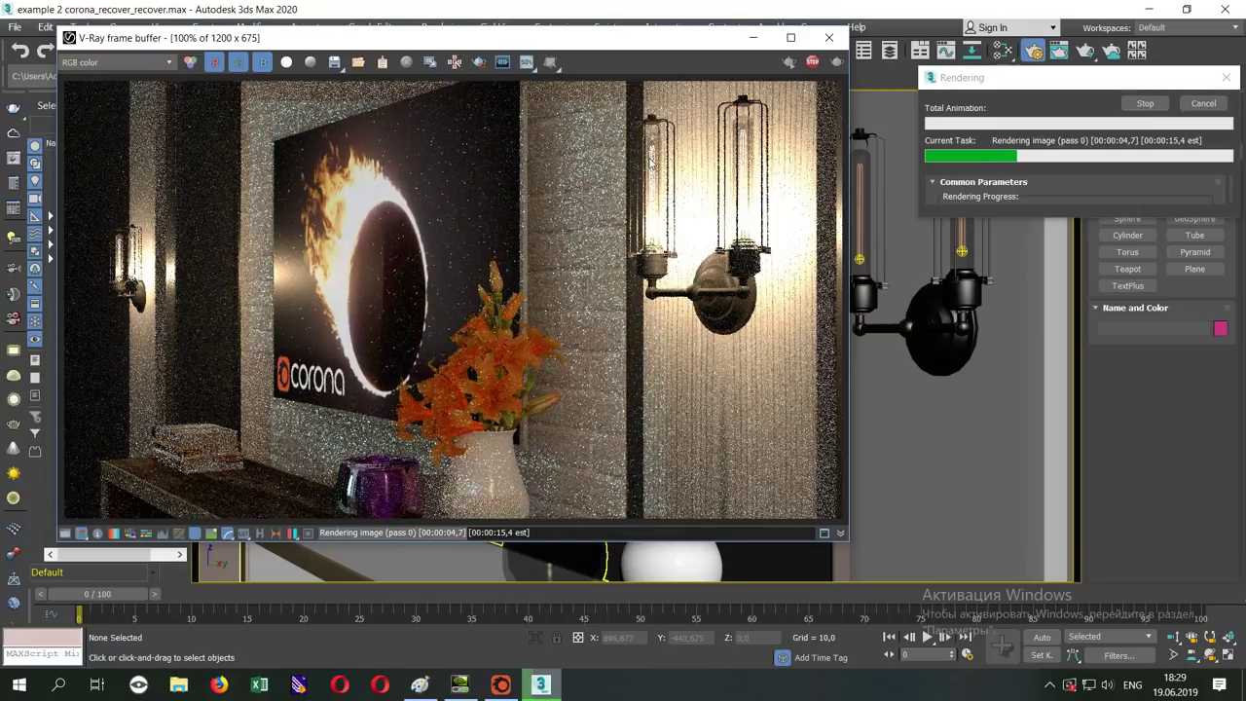
scroll(577, 238, "up", 1)
scroll(577, 239, "up", 1)
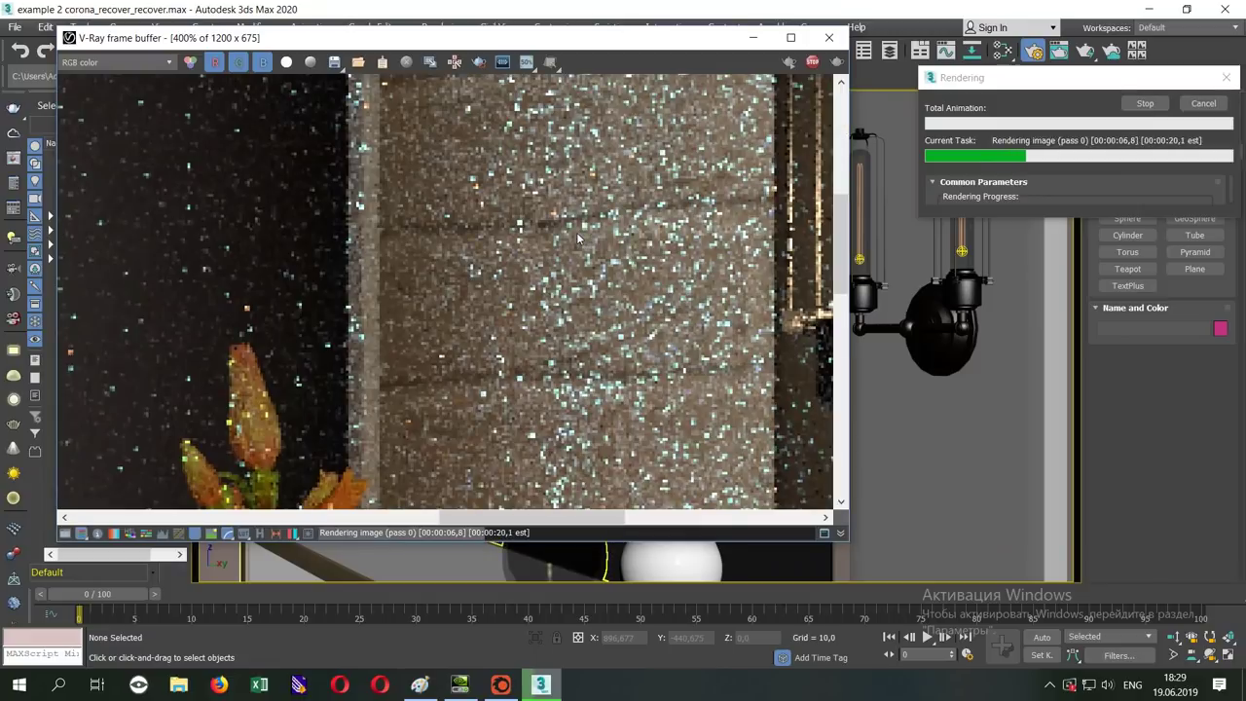
scroll(556, 265, "down", 1)
scroll(556, 264, "down", 1)
scroll(555, 265, "down", 1)
scroll(553, 264, "down", 1)
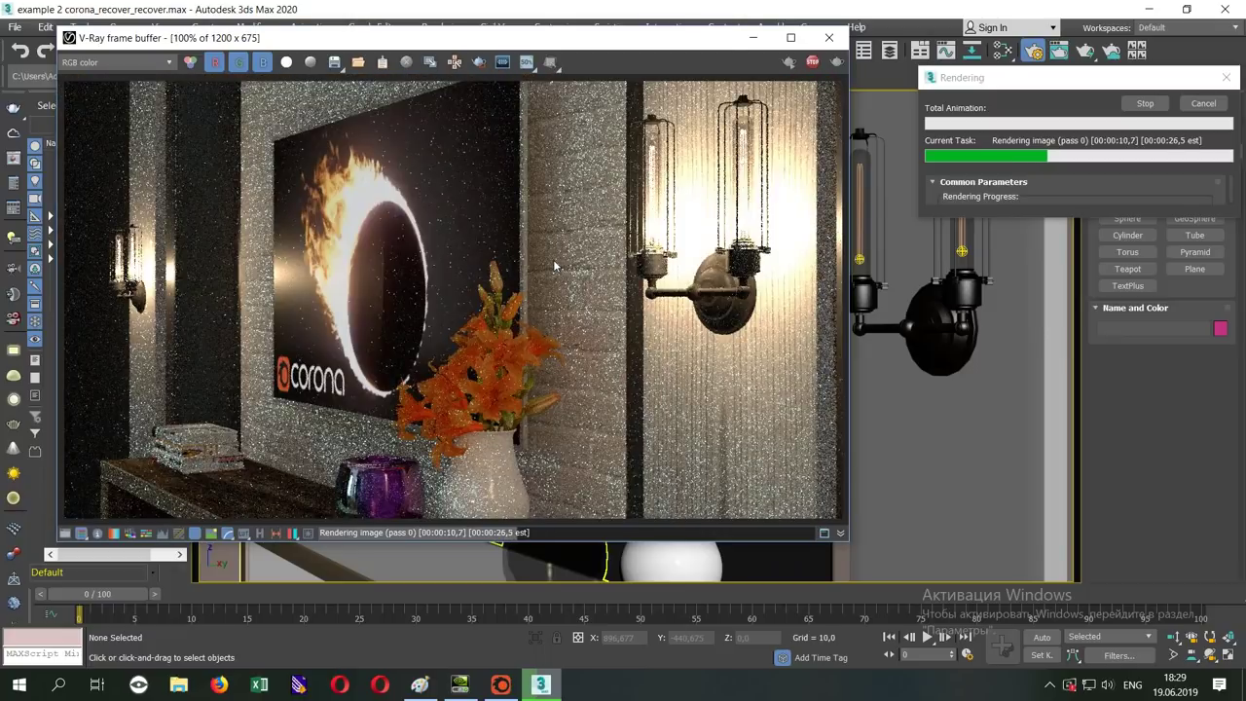
scroll(554, 264, "up", 1)
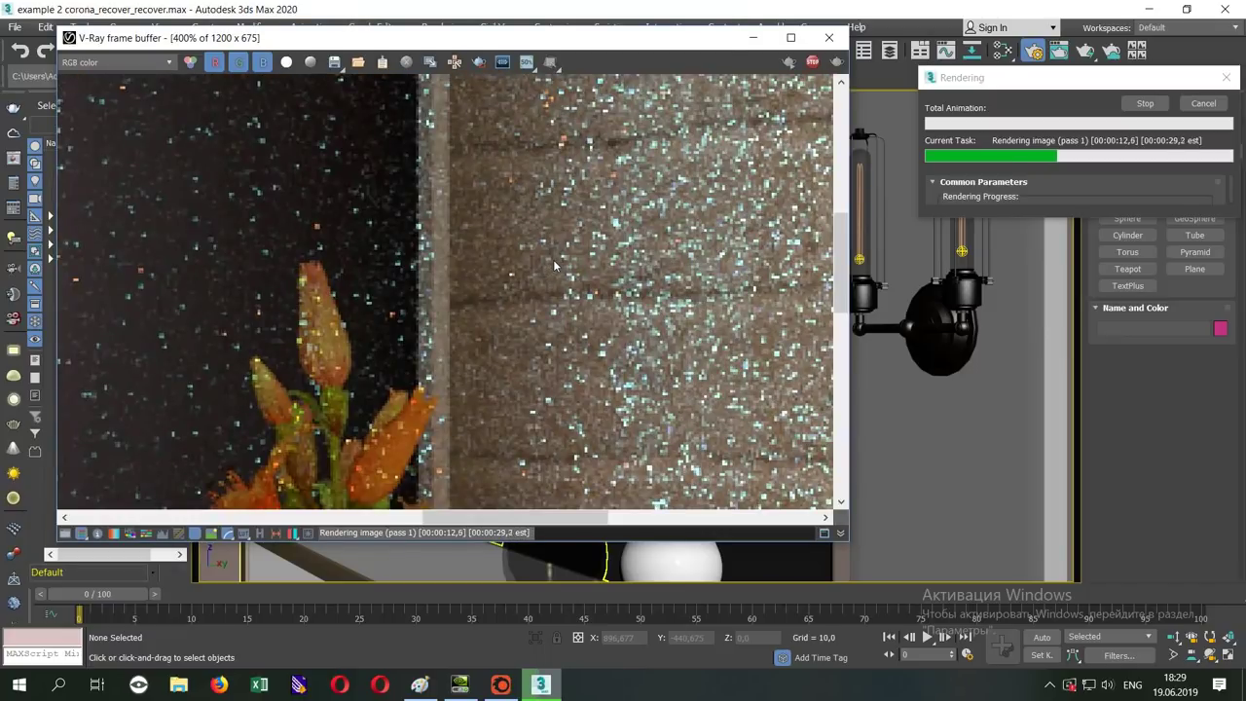
scroll(554, 265, "down", 1)
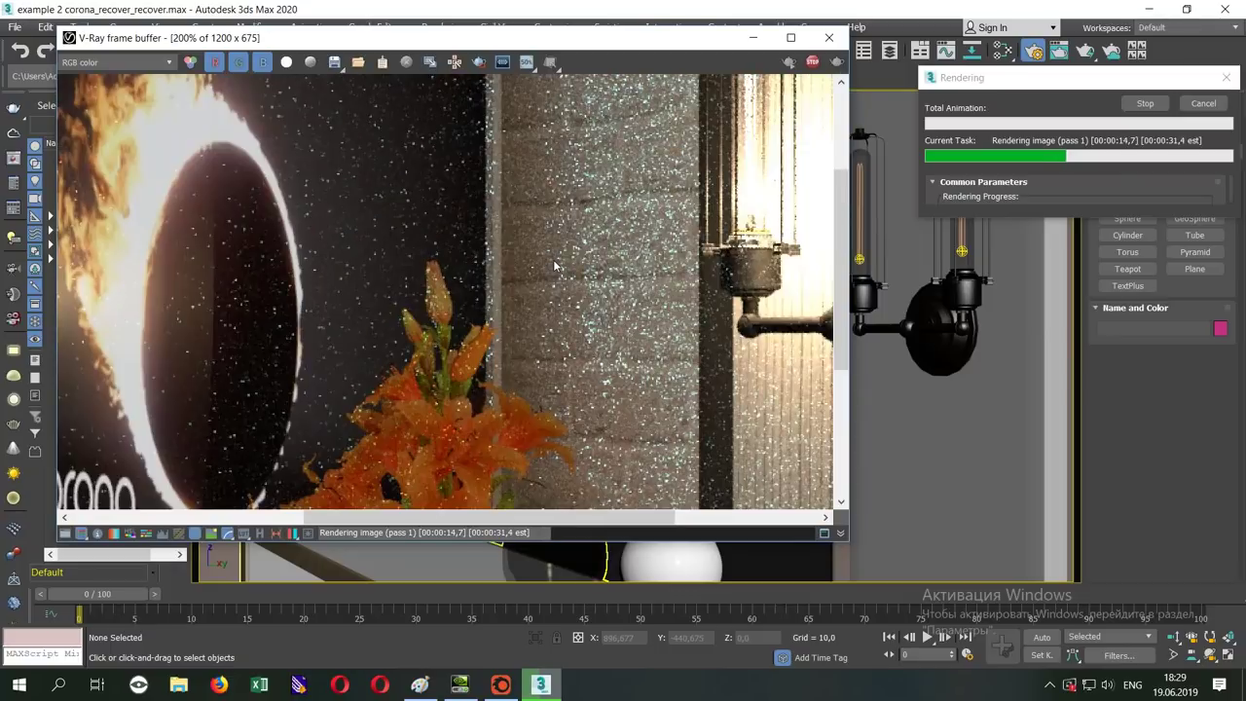
scroll(554, 267, "down", 1)
- Close the frame buffer and check Map #14 wired into bricks white's displacement in the Slate editor
left_click(828, 37)
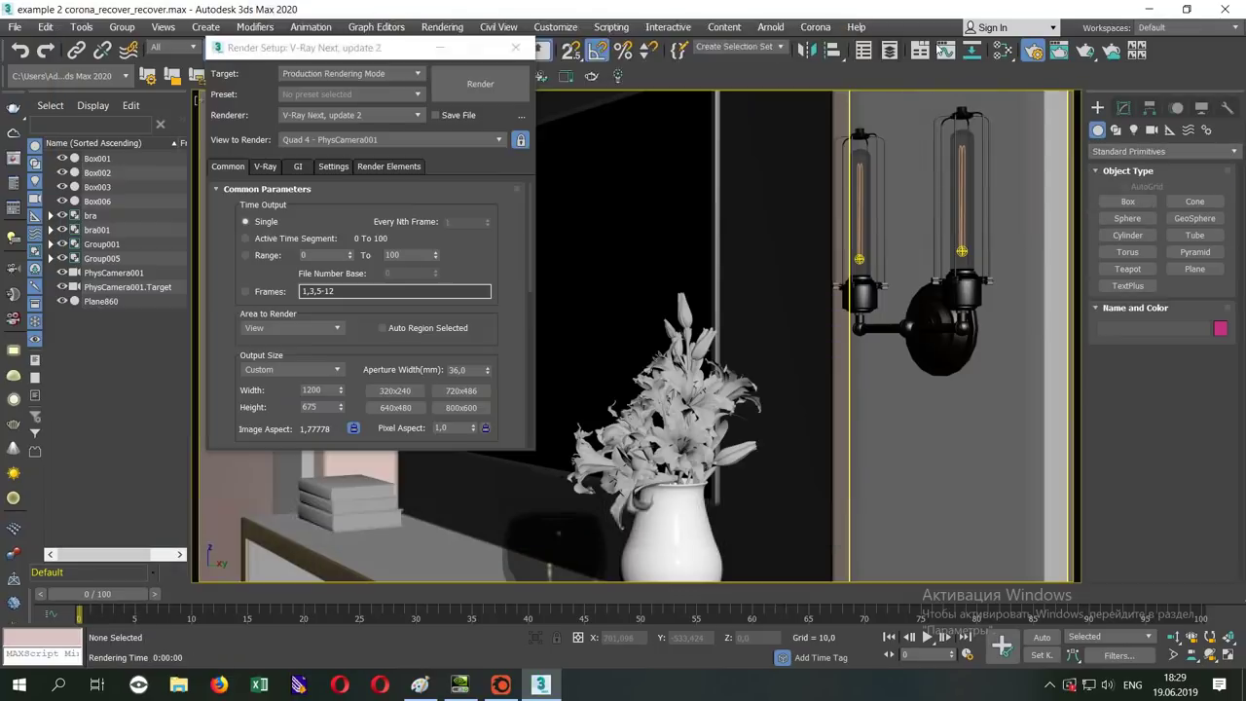
left_click(1003, 51)
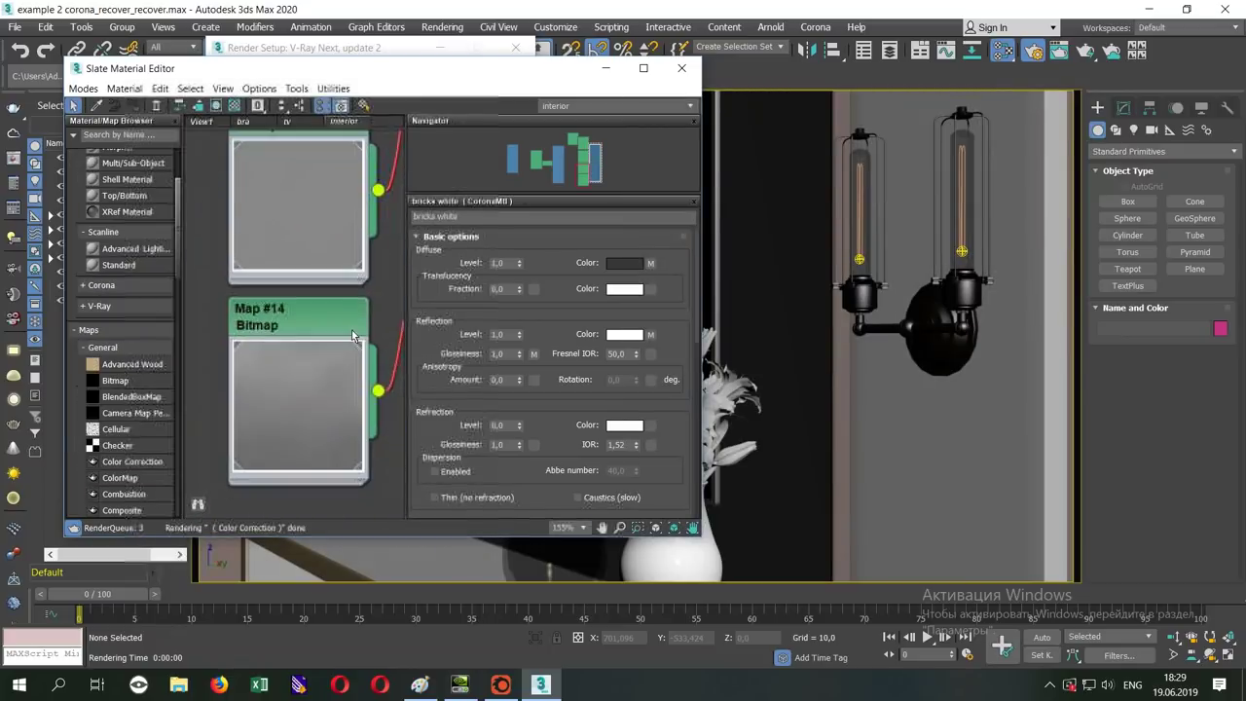
middle_click_drag(324, 334, 276, 58)
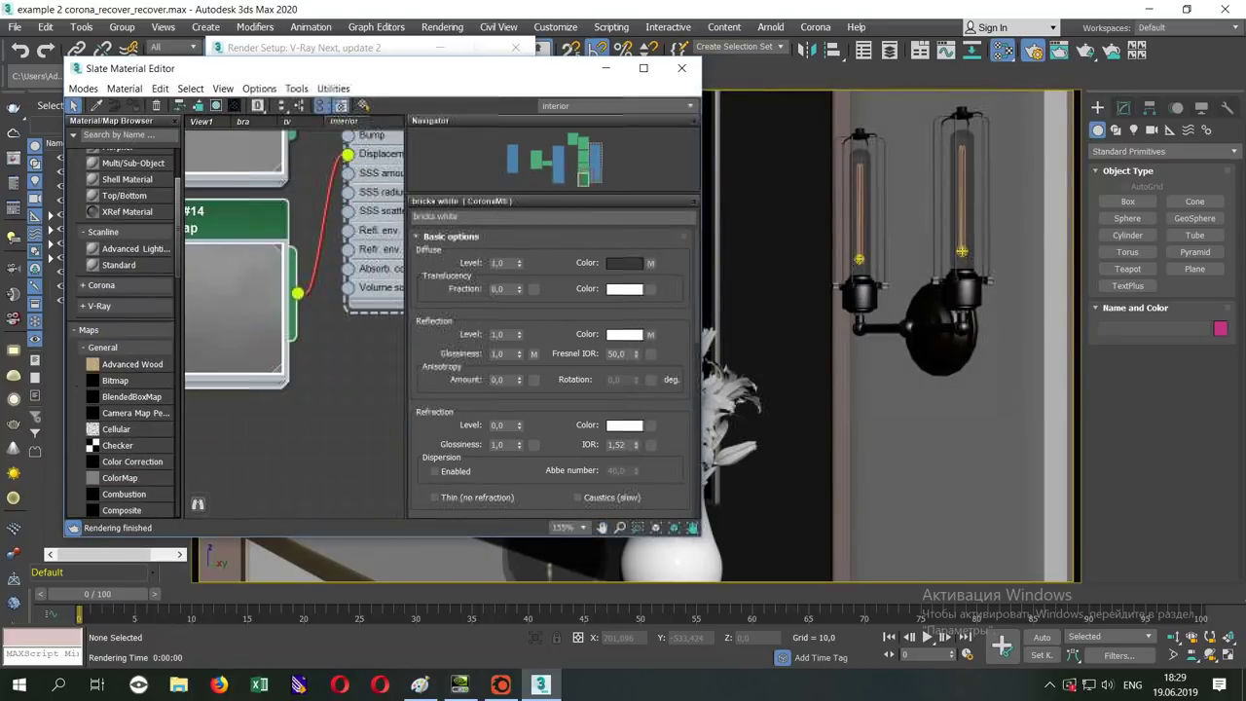
left_click(681, 67)
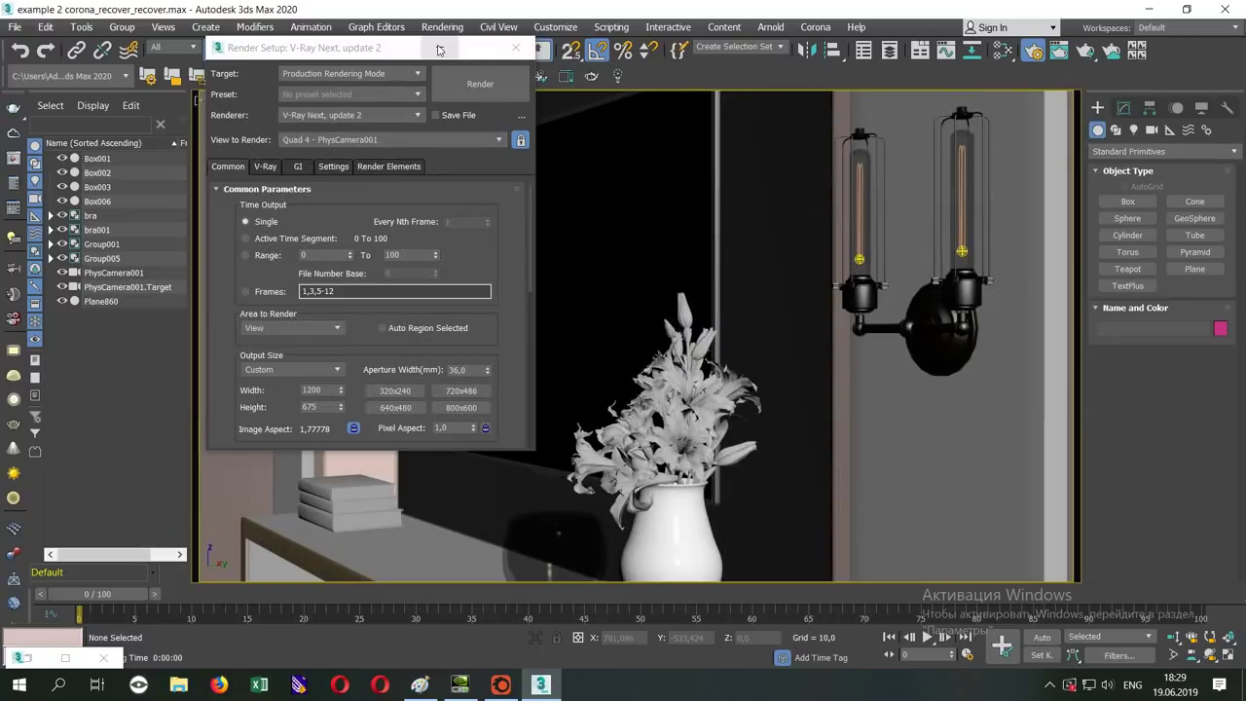
- Close Render Setup and start Render Production of the camera view from the render flyout
left_click(516, 47)
left_click(740, 194)
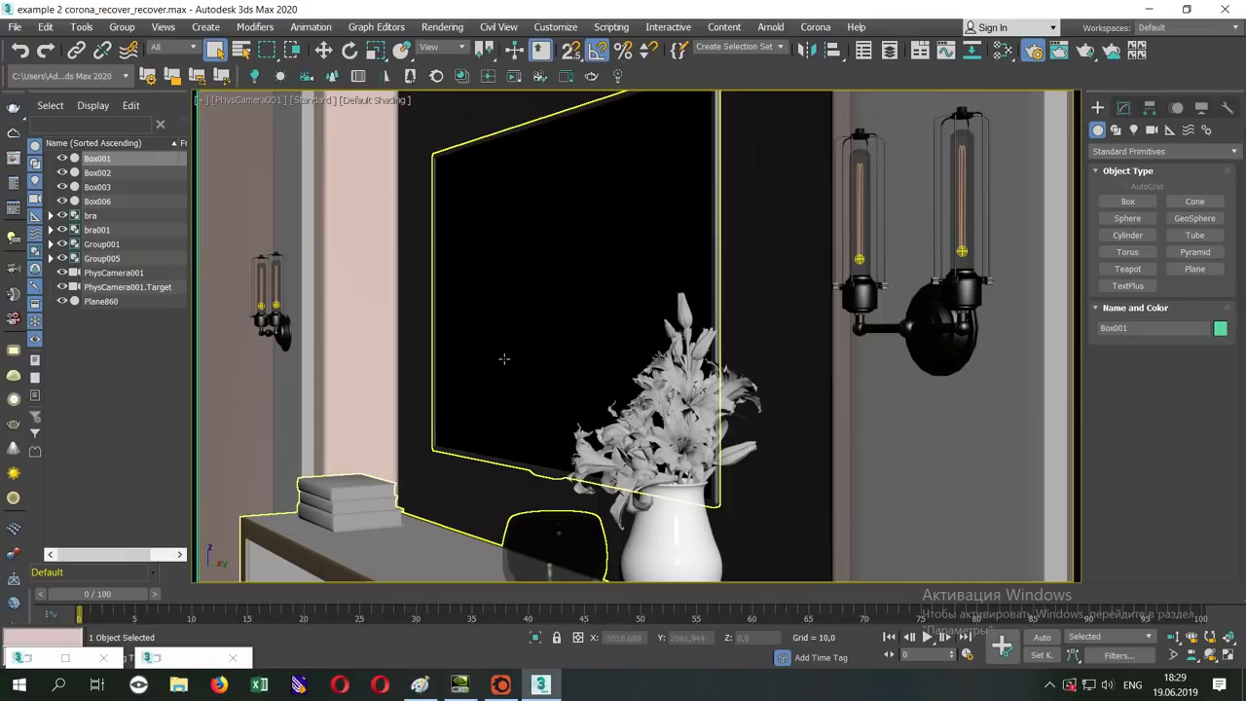
left_click_drag(1094, 55, 1173, 74)
left_click(1085, 51)
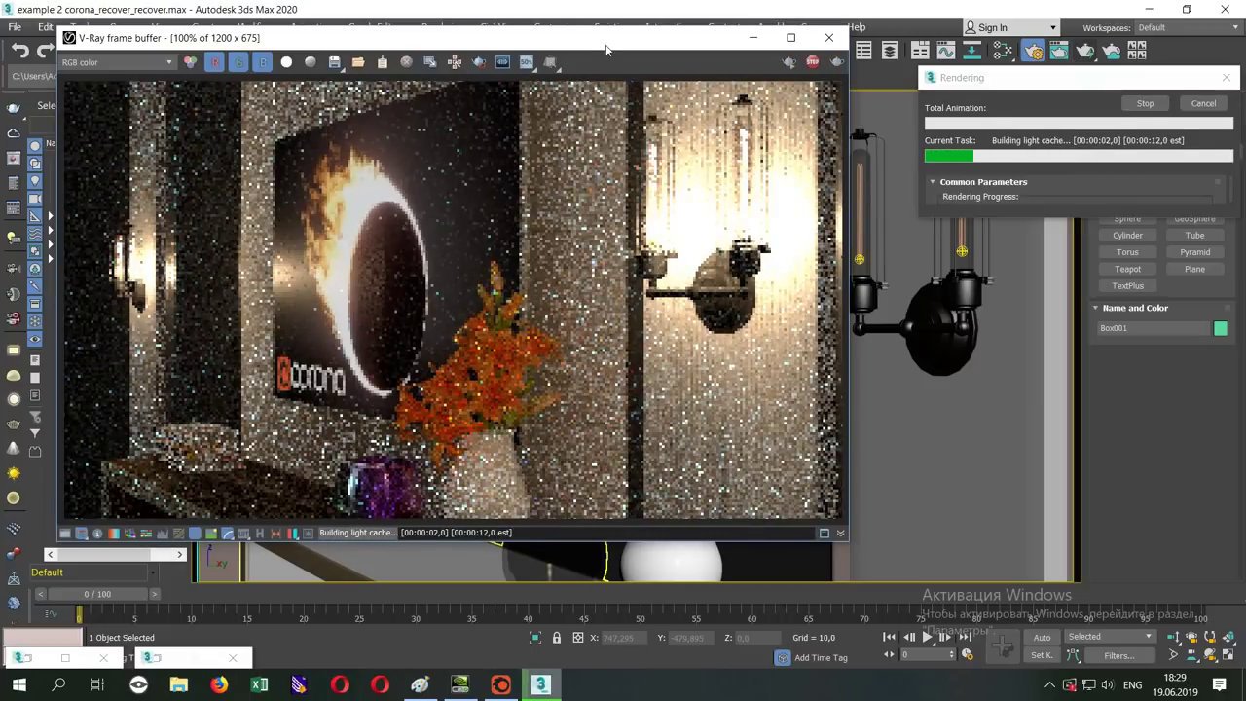
left_click_drag(584, 37, 653, 30)
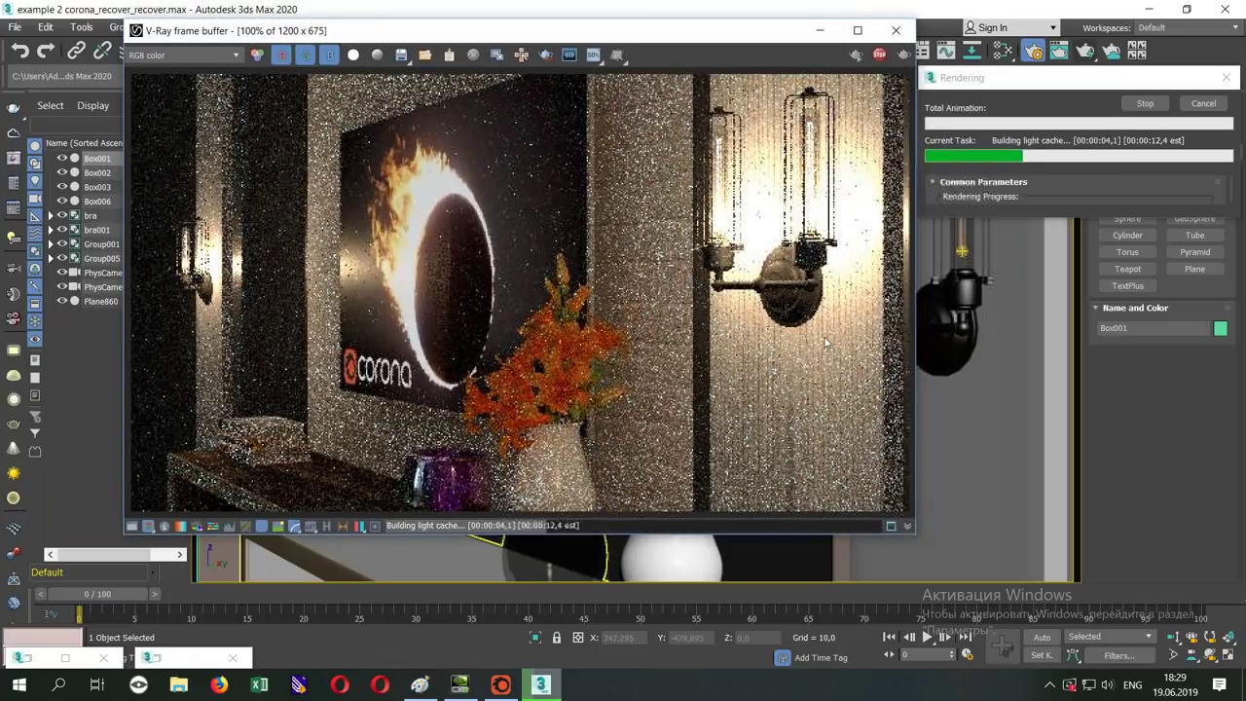
- In the VFB exposure correction, set Highlight Burn 0,71, Contrast 0,25 and Exposure 1,58
left_click(135, 526)
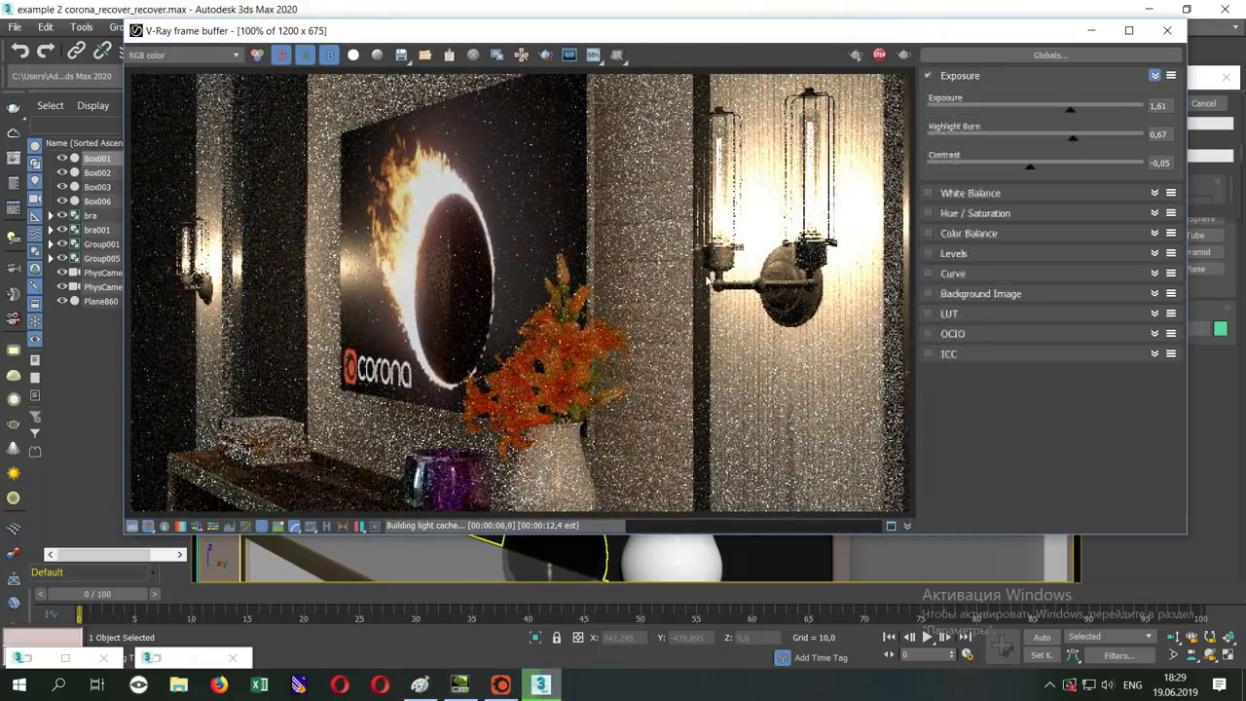
left_click(1080, 138)
left_click(1040, 166)
left_click_drag(1041, 172, 1065, 172)
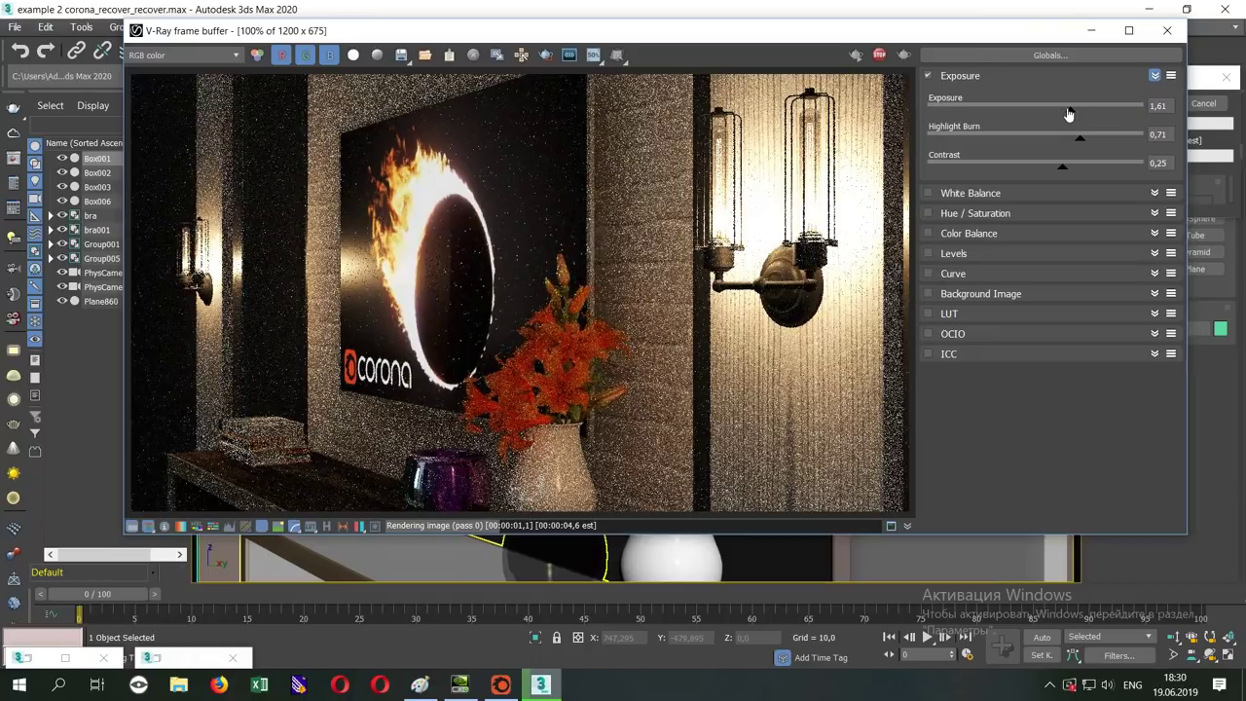
left_click_drag(1065, 117, 1070, 116)
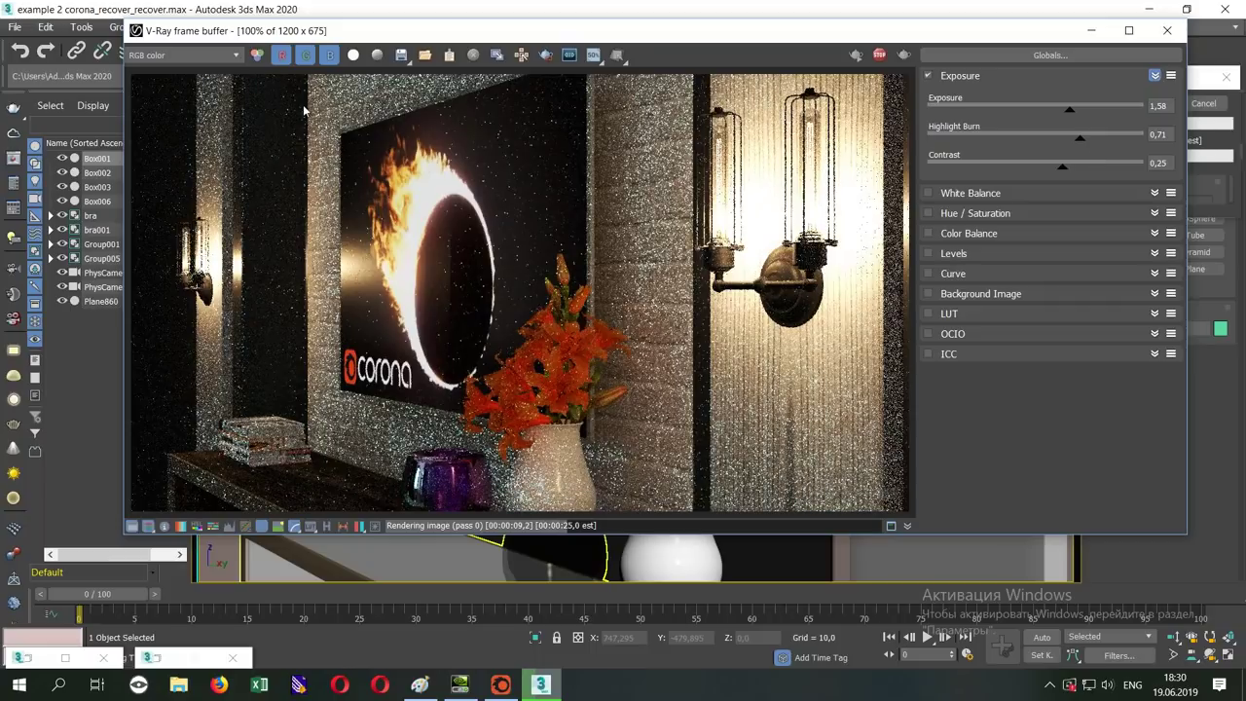
- Enable Bloom/Glare in the VFB lens effects with Size 48,39 and Bloom 0,15
left_click(376, 527)
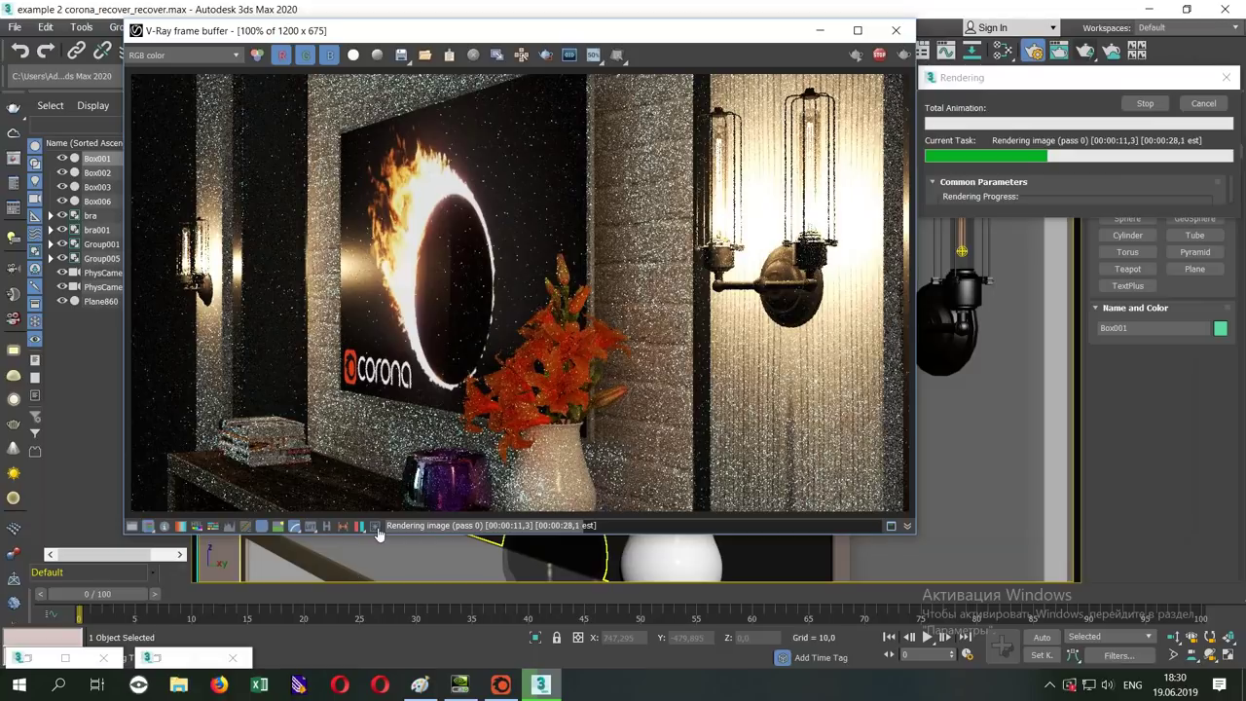
left_click(378, 528)
left_click_drag(368, 39, 574, 51)
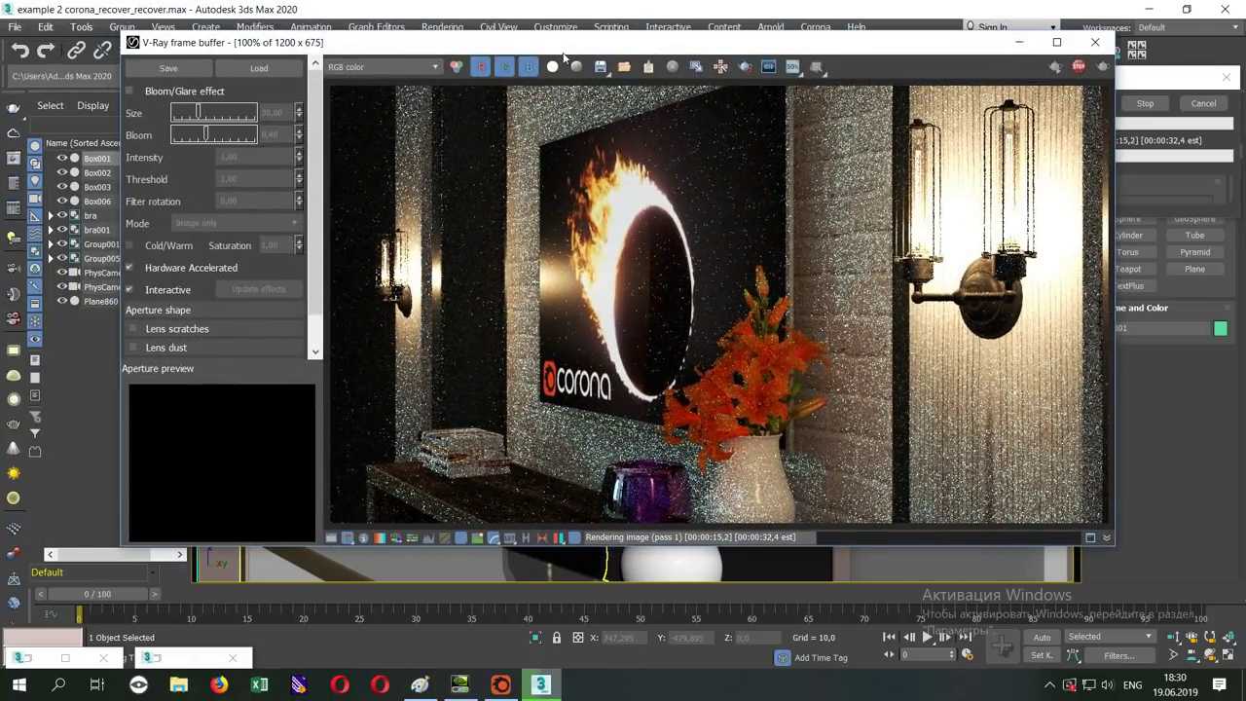
left_click(131, 92)
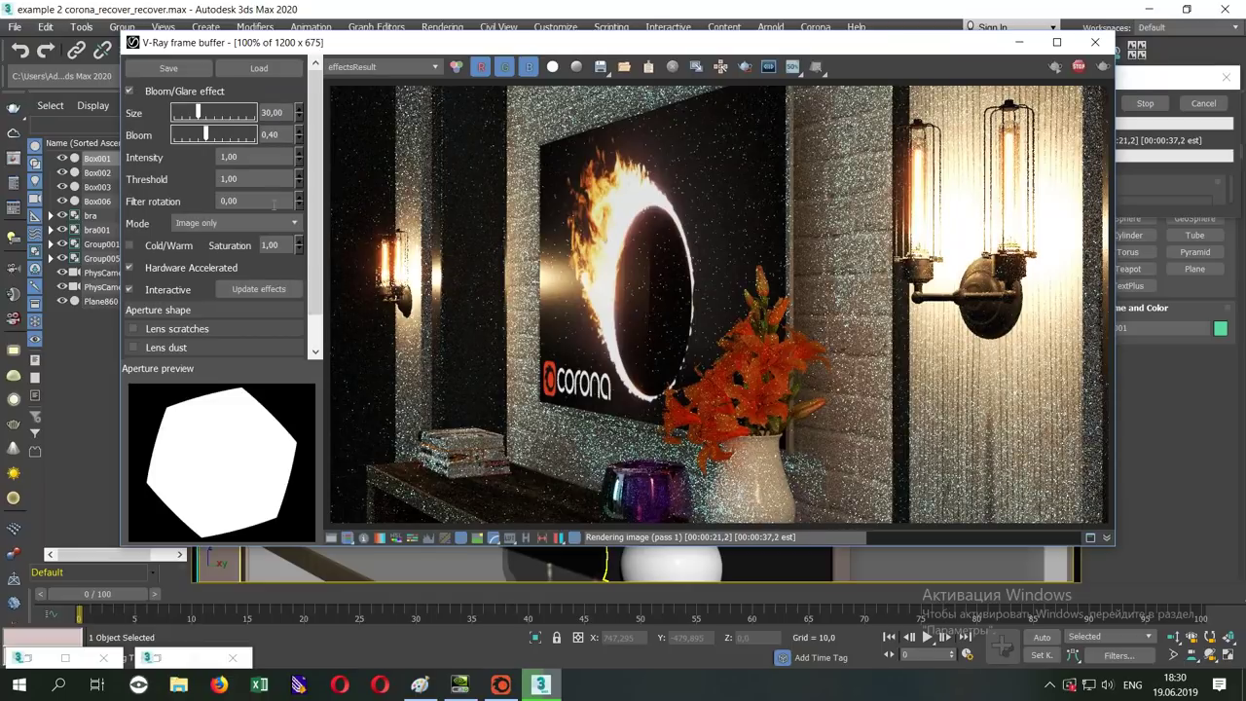
mouse_move(198, 113)
left_mouse_down()
mouse_move(212, 112)
mouse_move(186, 137)
left_mouse_up()
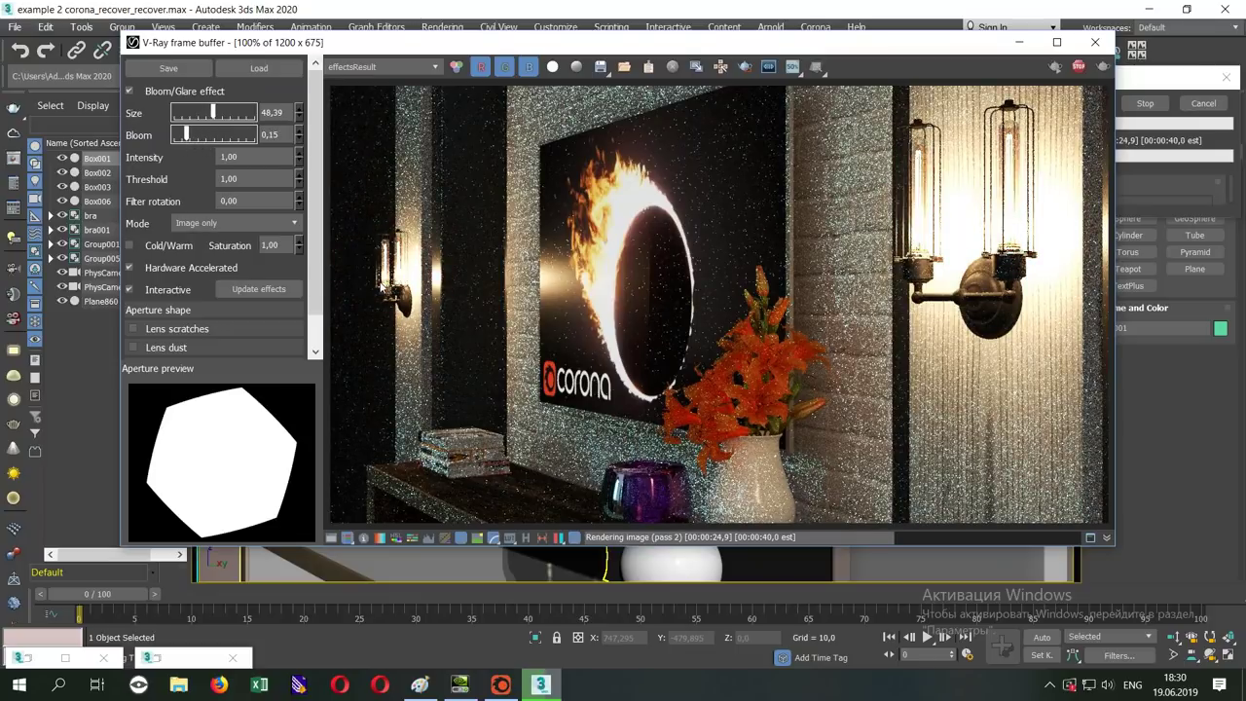
scroll(518, 371, "up", 2)
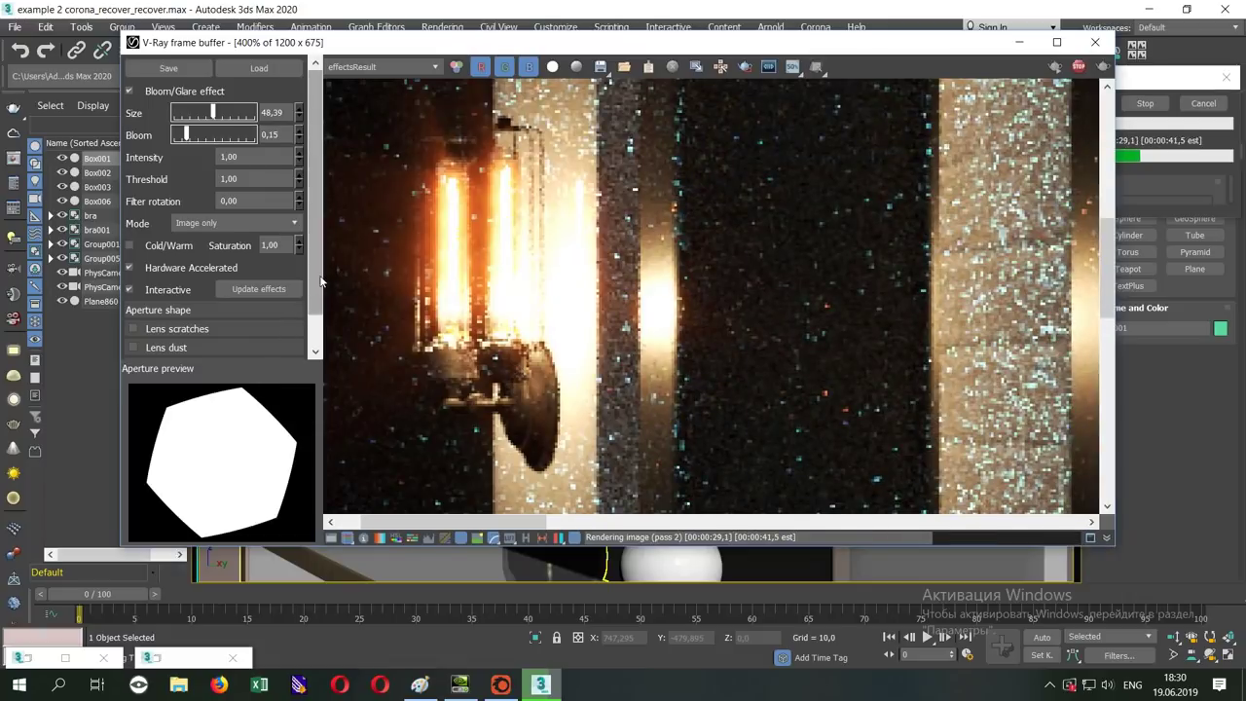
- Enable Lens dust with Strength 0,50 and Density 30,00, then zoom the frame buffer back out
scroll(132, 319, "down", 2)
left_click(132, 313)
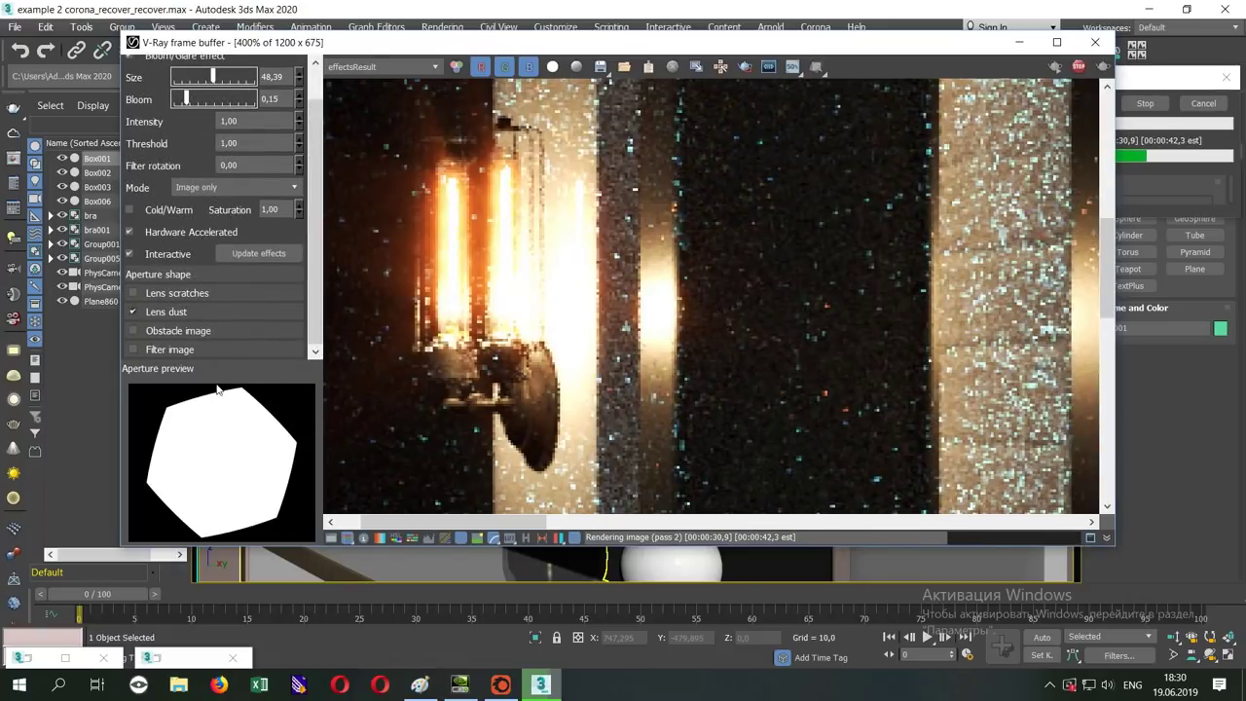
left_click(172, 317)
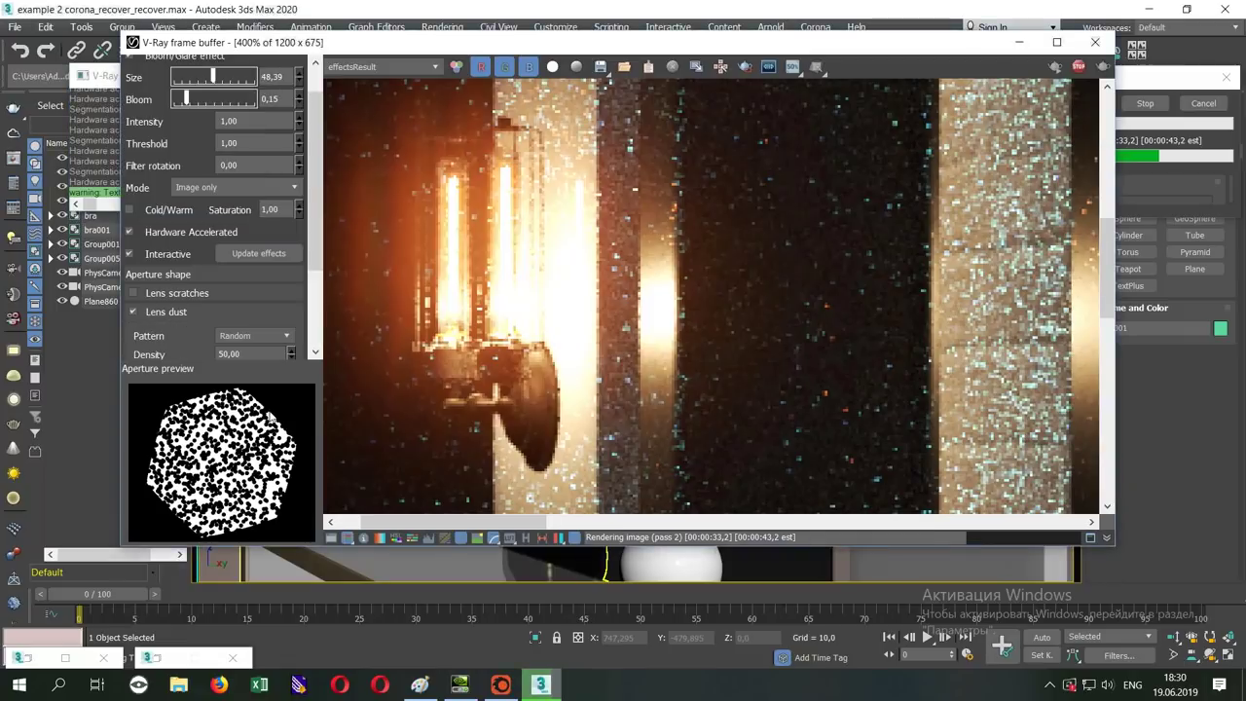
left_click_drag(315, 224, 326, 350)
left_click_drag(277, 305, 230, 308)
type("0,5")
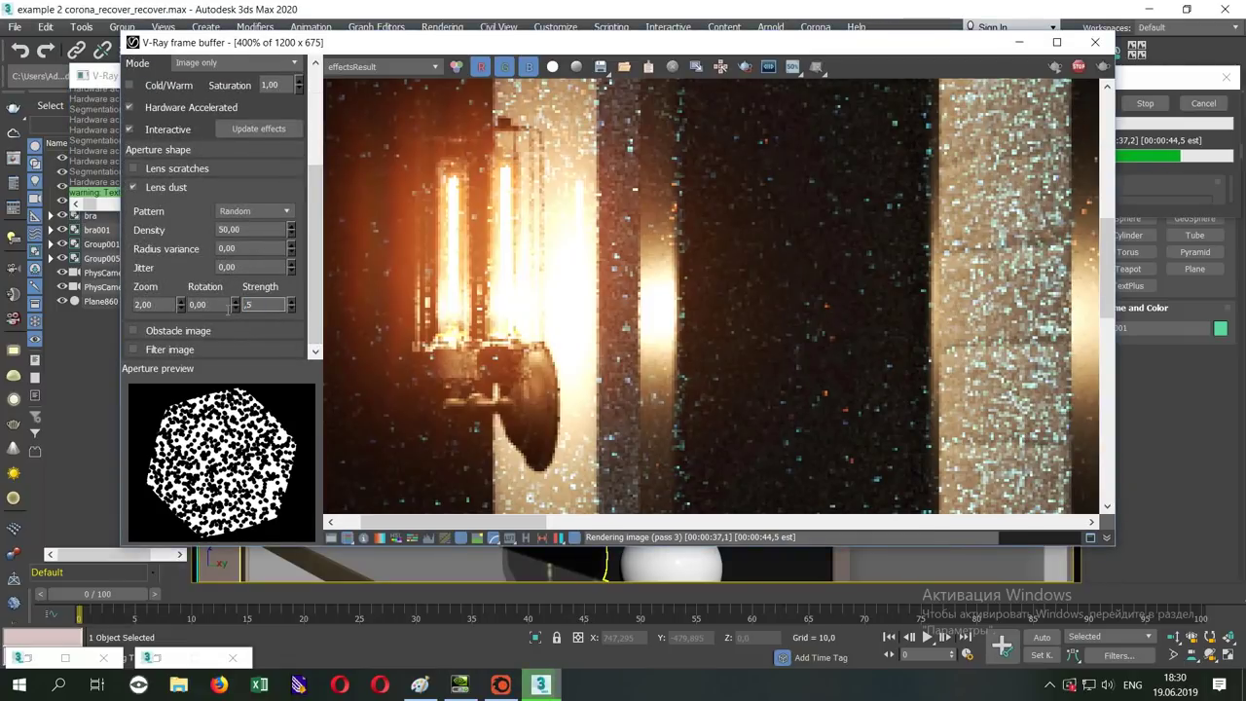
key("Return")
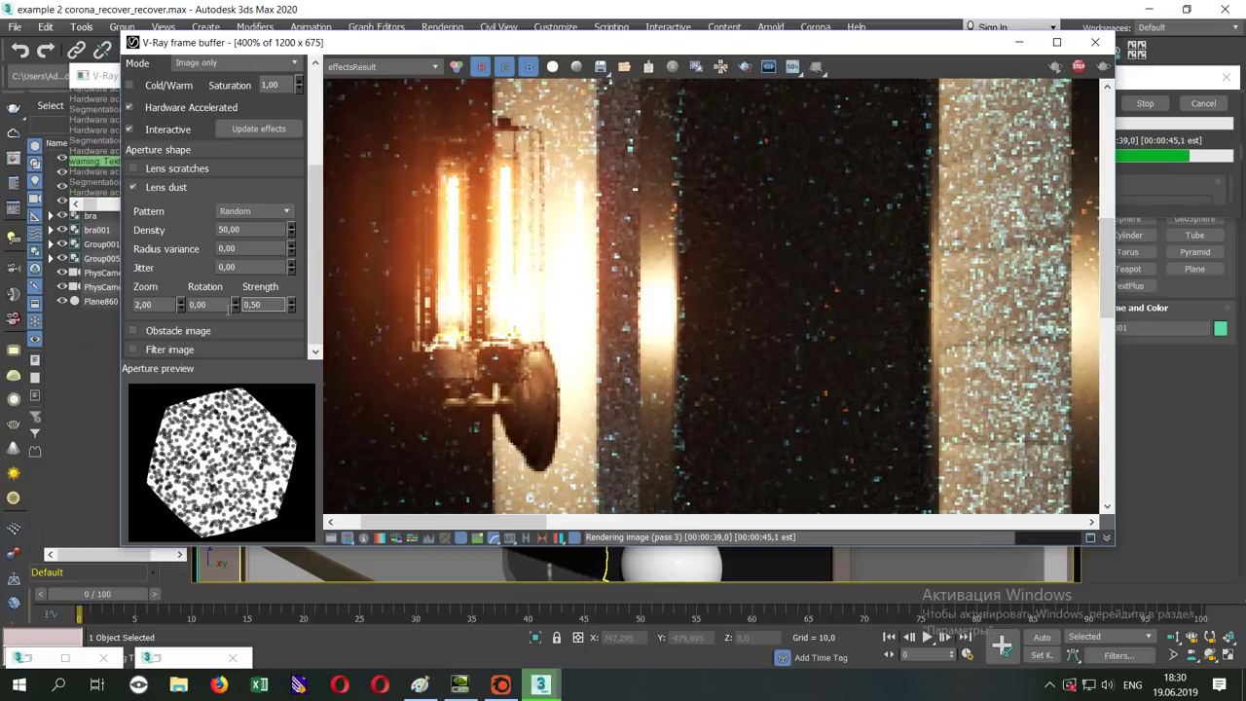
double_click(223, 228)
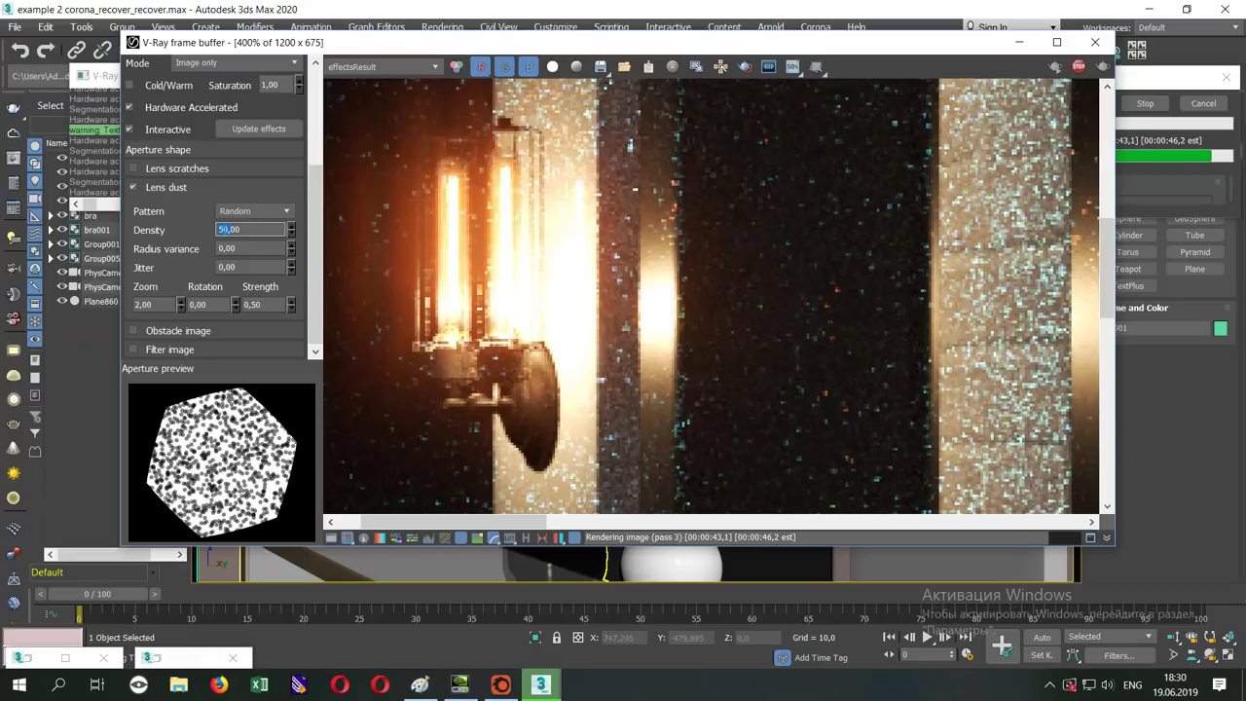
type("30")
key("Return")
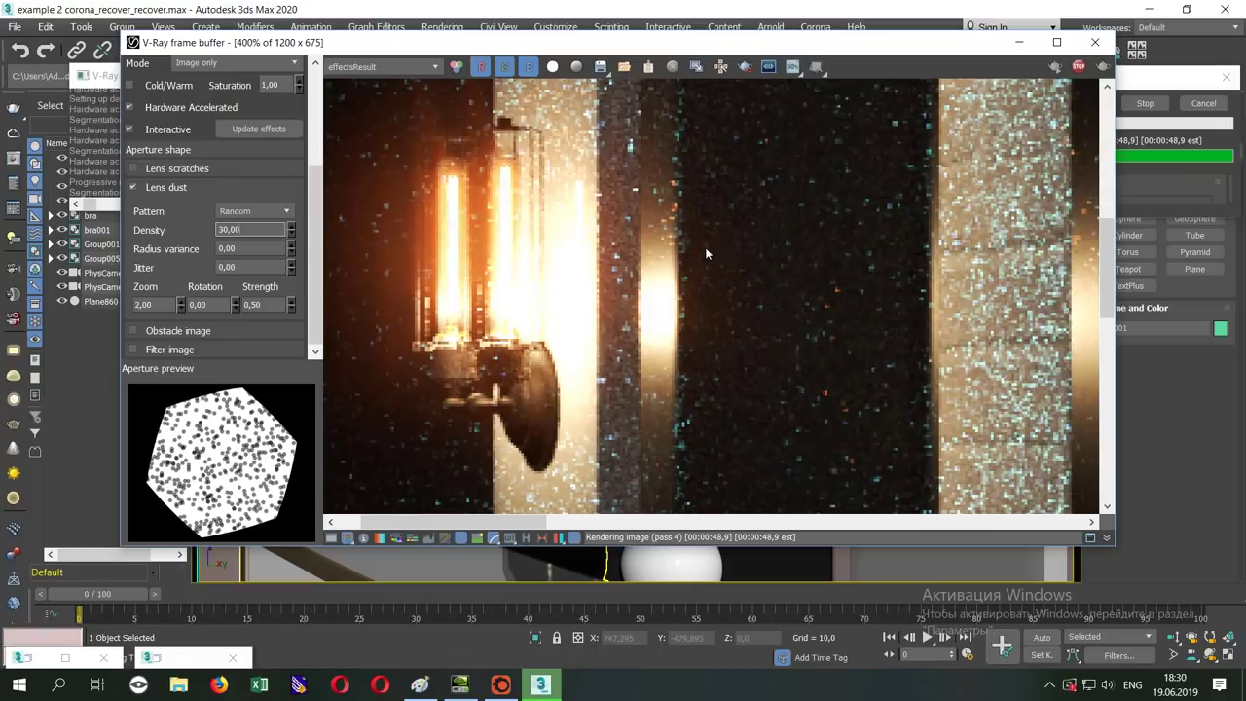
scroll(816, 251, "down", 2)
scroll(929, 254, "down", 2)
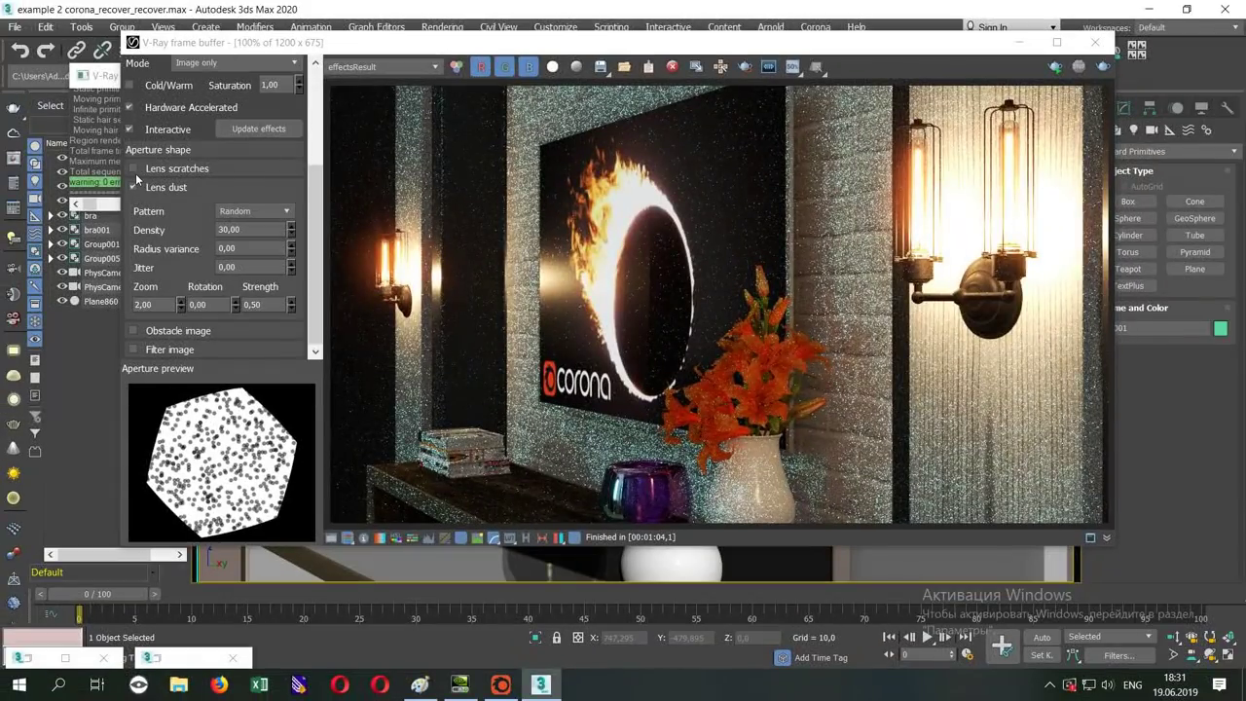
- Enable Lens scratches and set scratch Length to 40 and Zoom to 5
left_click(136, 168)
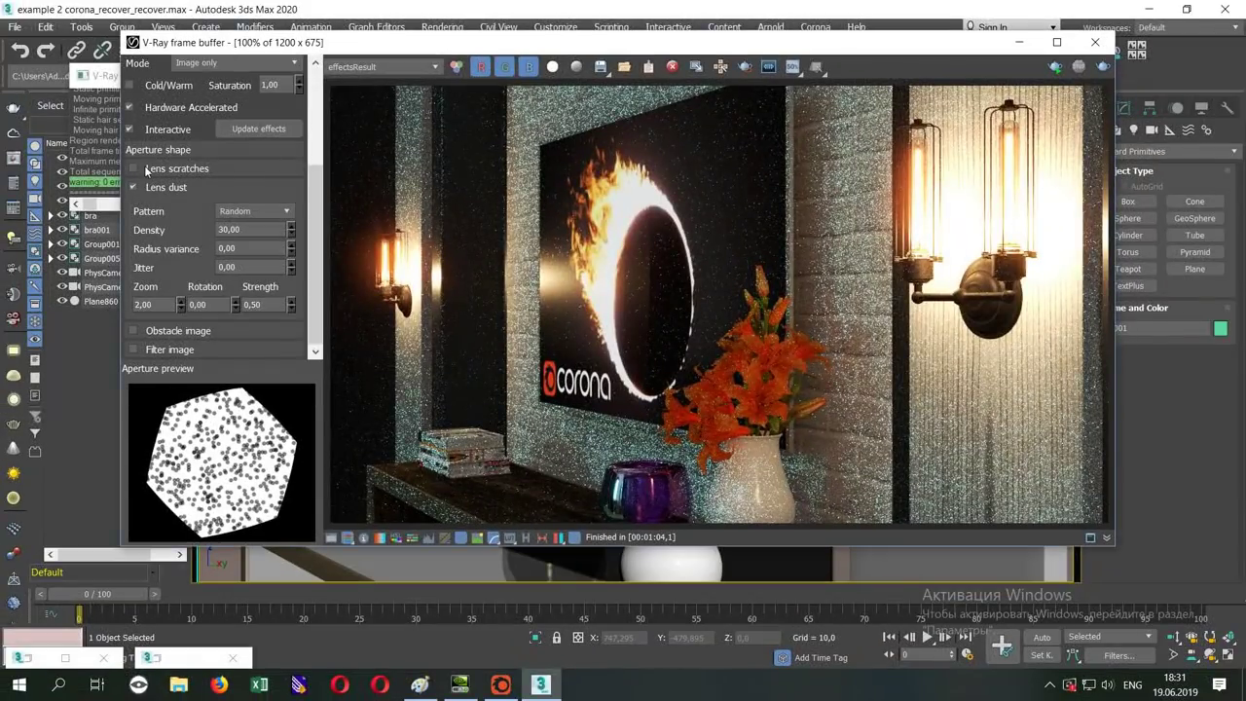
left_click(136, 168)
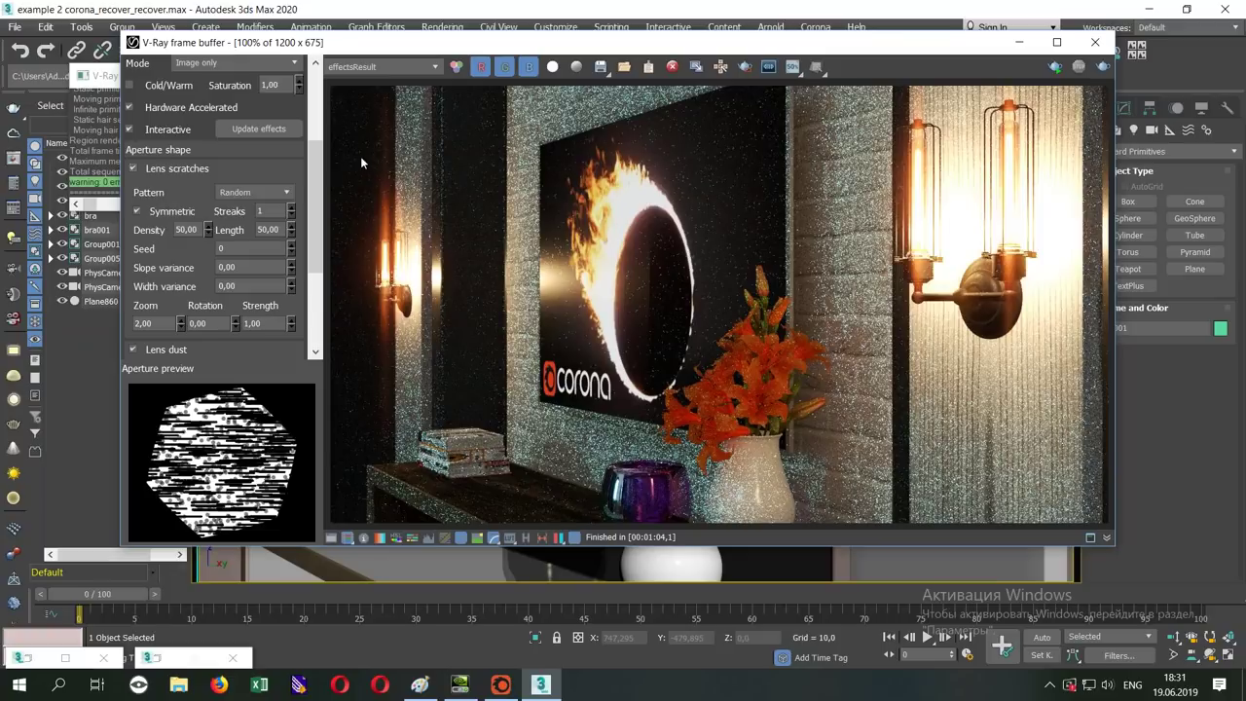
double_click(268, 230)
type("20")
key("Return")
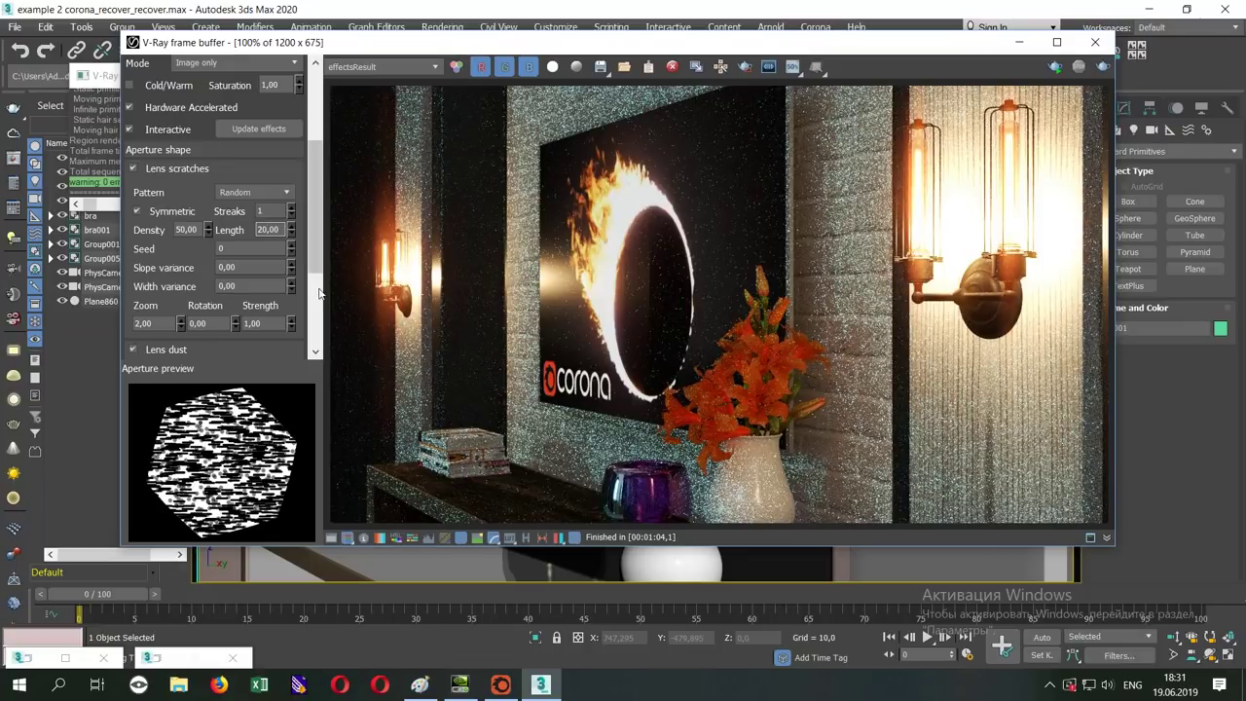
type("40")
key("Return")
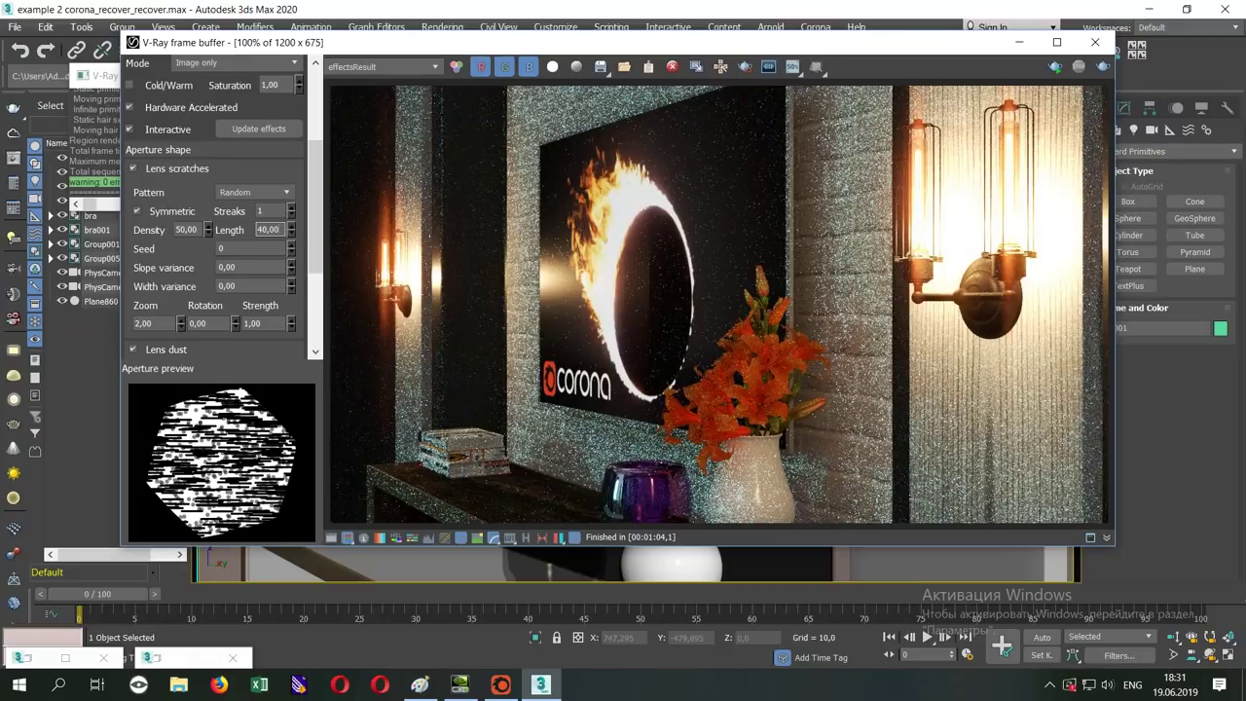
double_click(153, 324)
type("1")
key("Return")
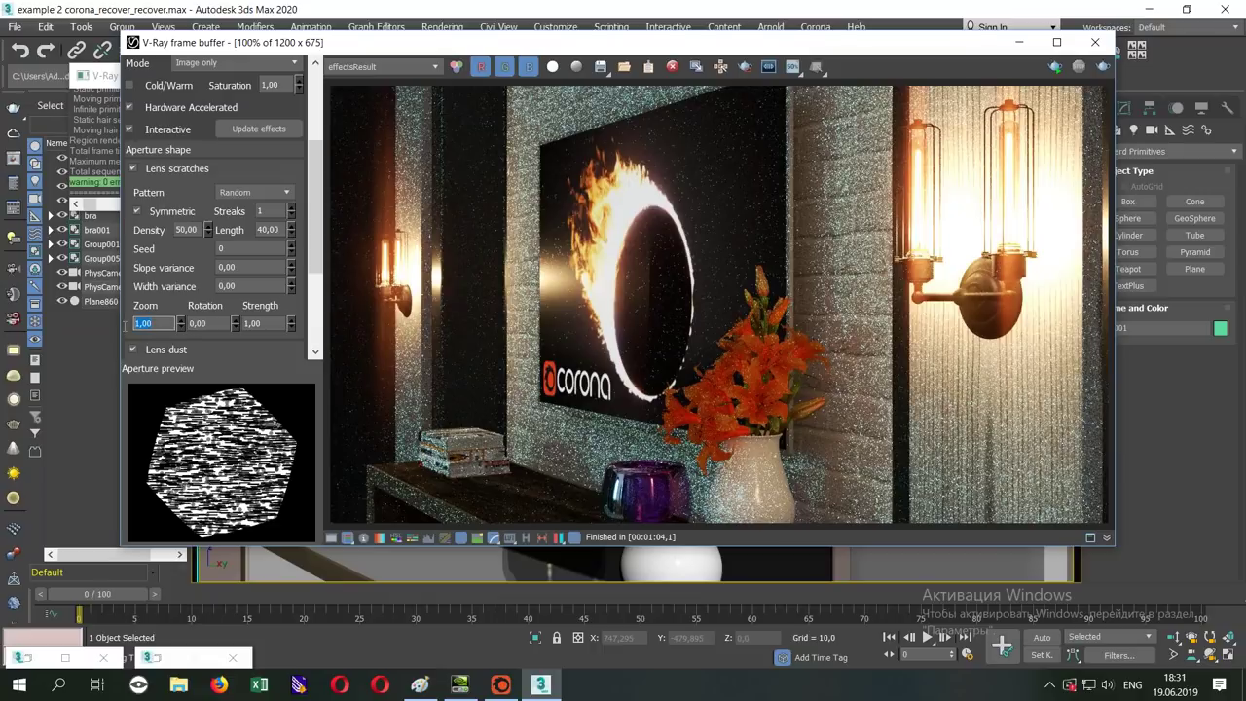
type("5")
key("Return")
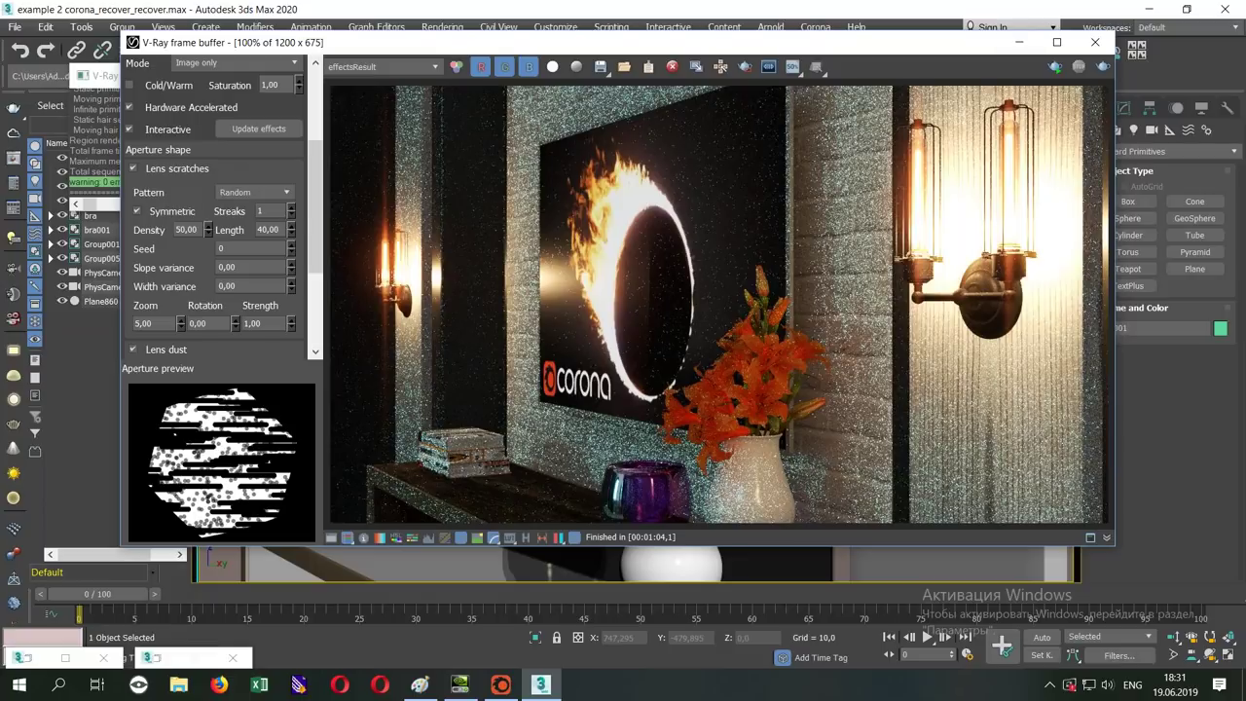
- Reposition the V-Ray frame buffer and hide its lens effects panel to show the full render
left_click_drag(591, 47, 547, 30)
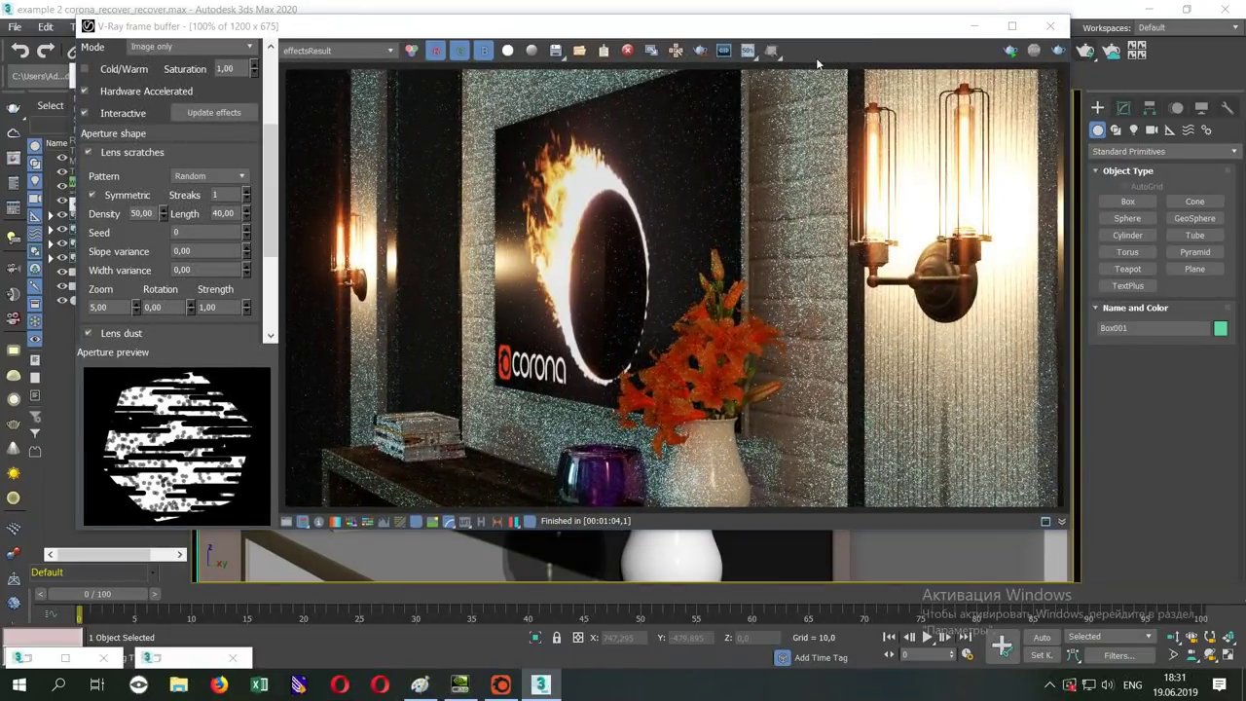
left_click_drag(811, 34, 685, 80)
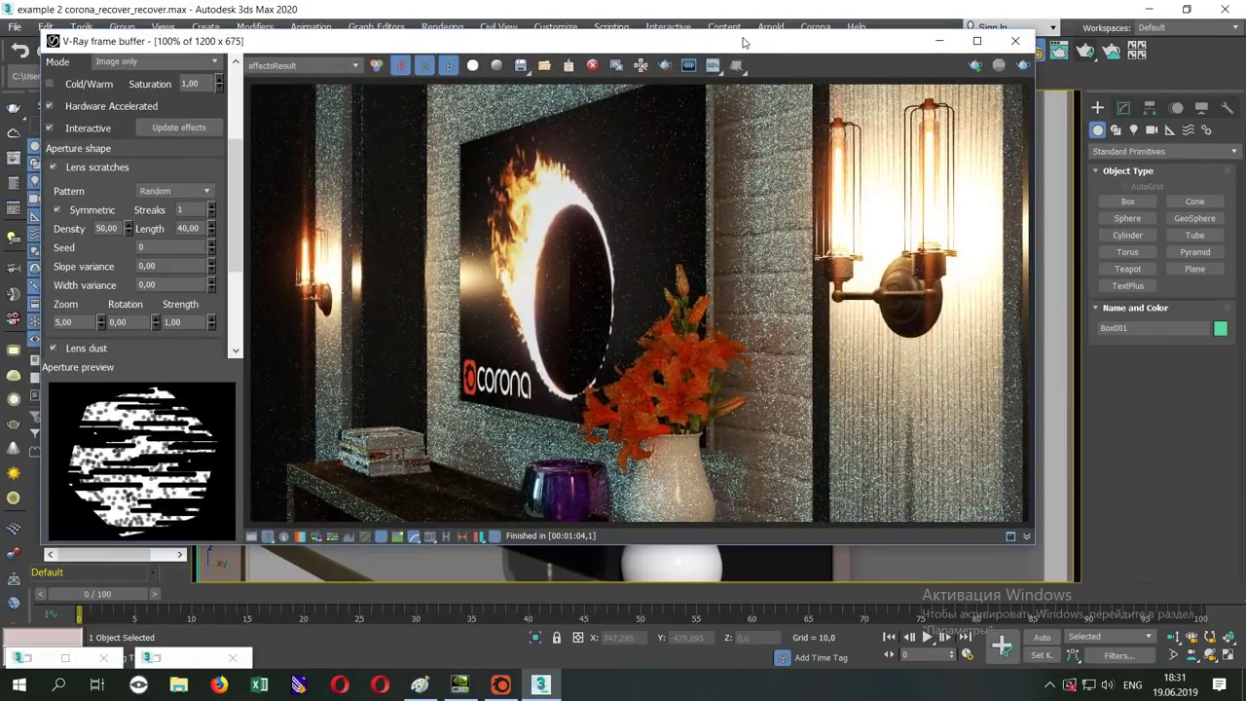
left_click_drag(744, 42, 762, 50)
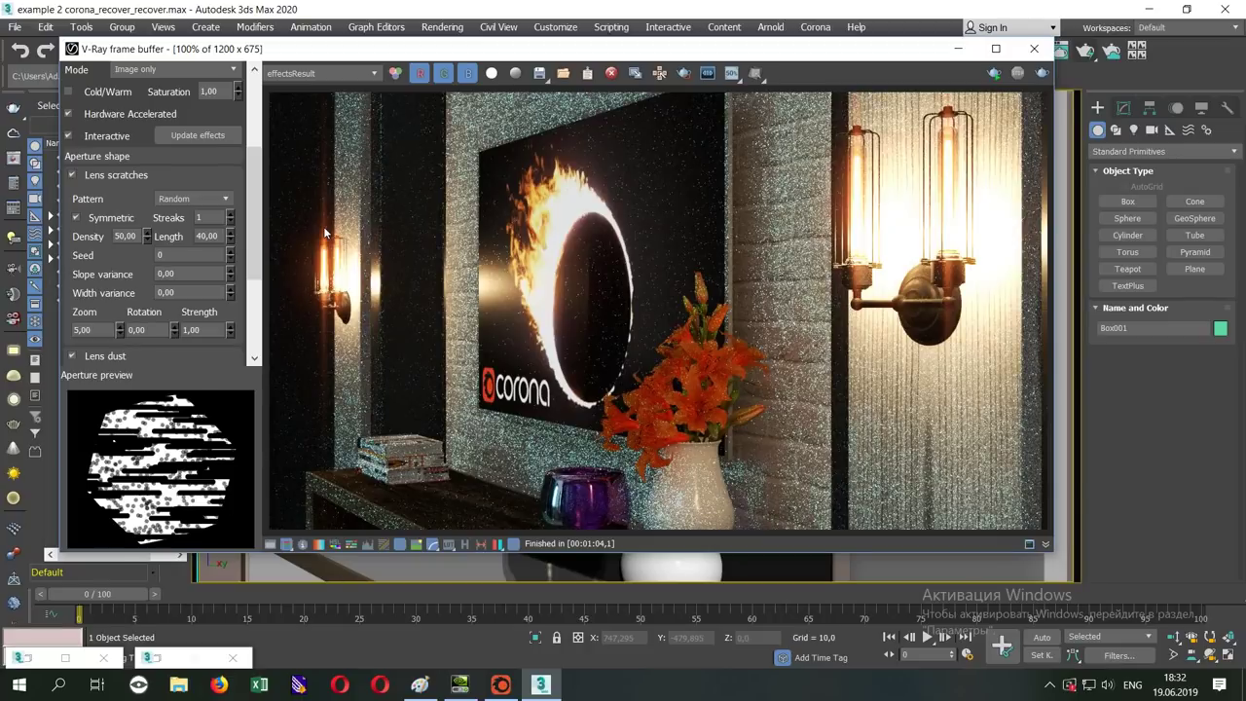
left_click_drag(404, 51, 603, 54)
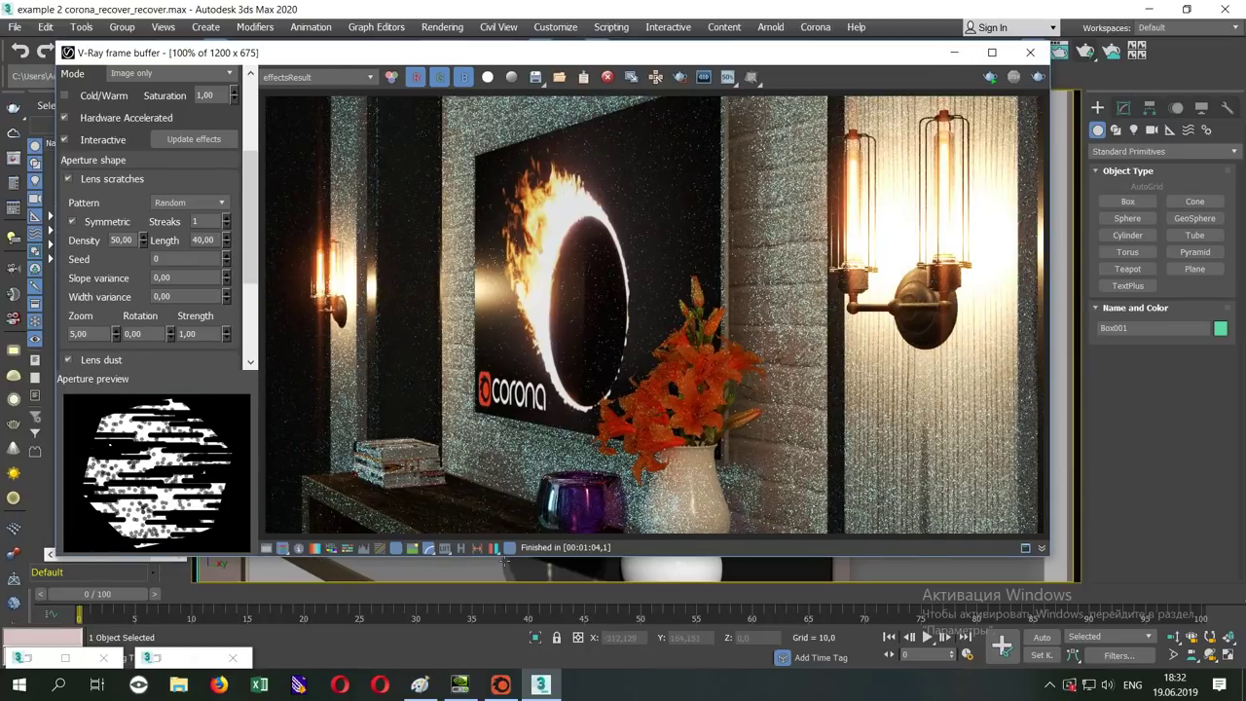
left_click(503, 549)
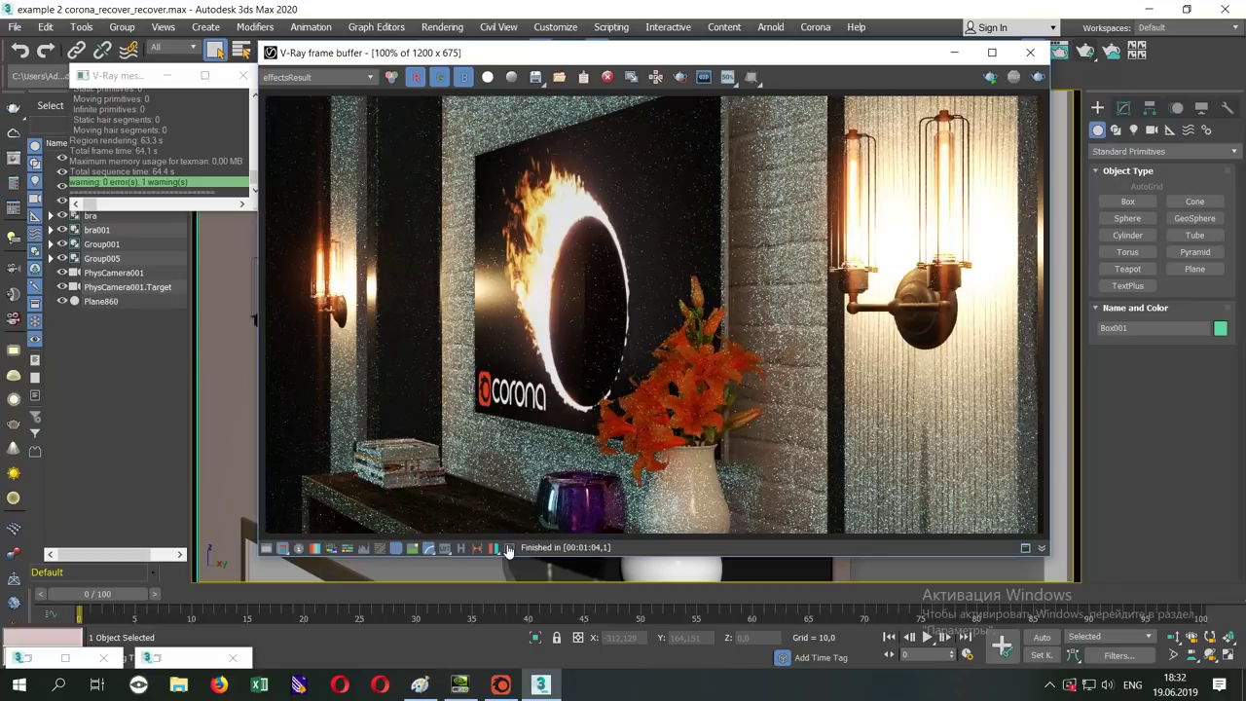